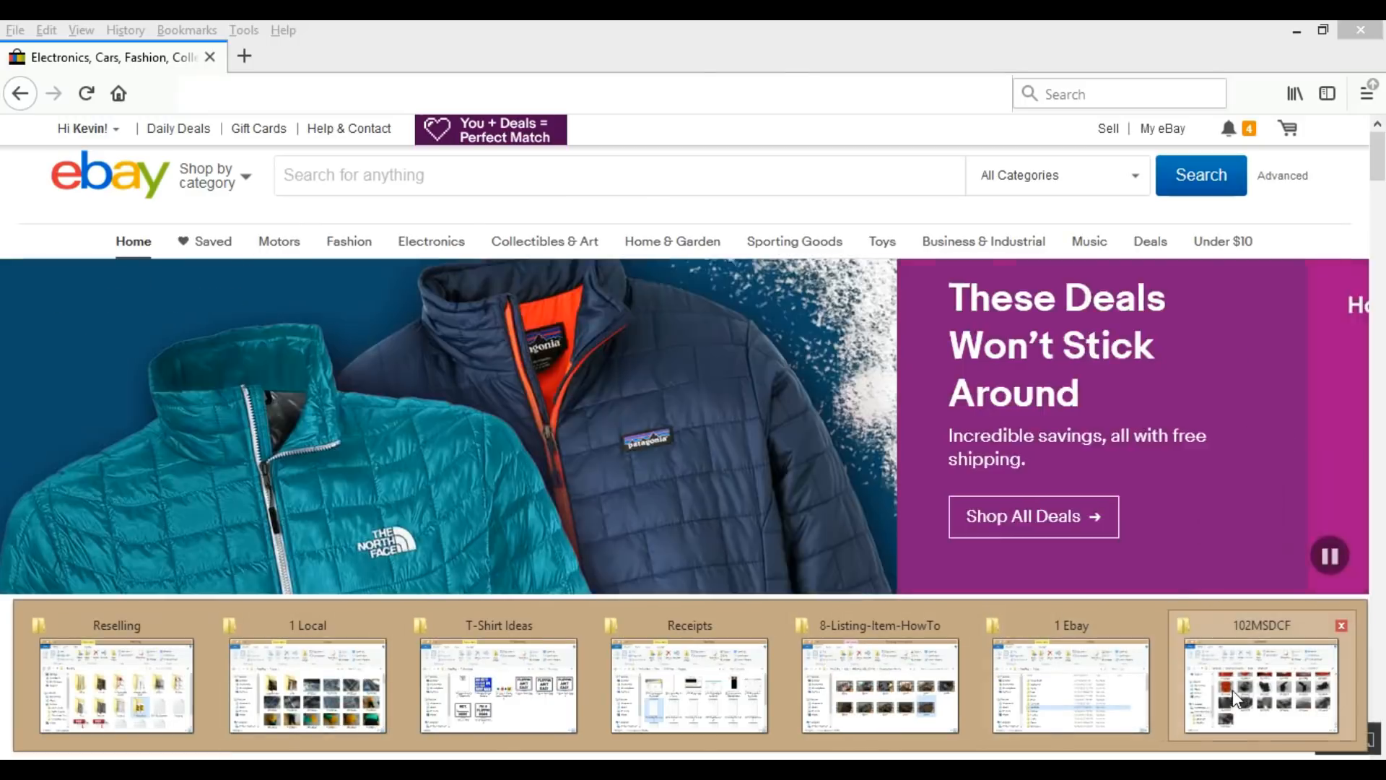
- Bring up the camera card's 102MSDCF folder and the Reselling folder, moving the Reselling window so both folders' contents are visible
click(1235, 698)
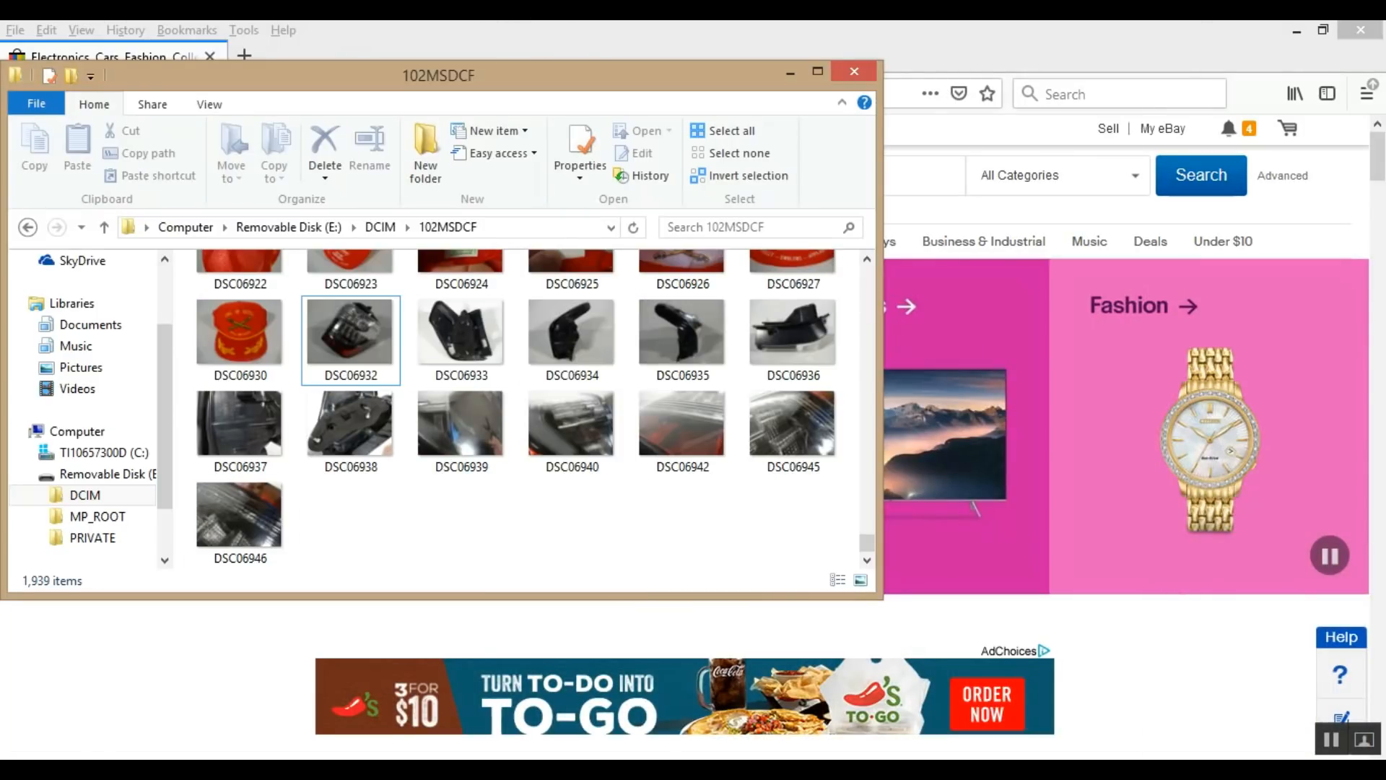
click(134, 699)
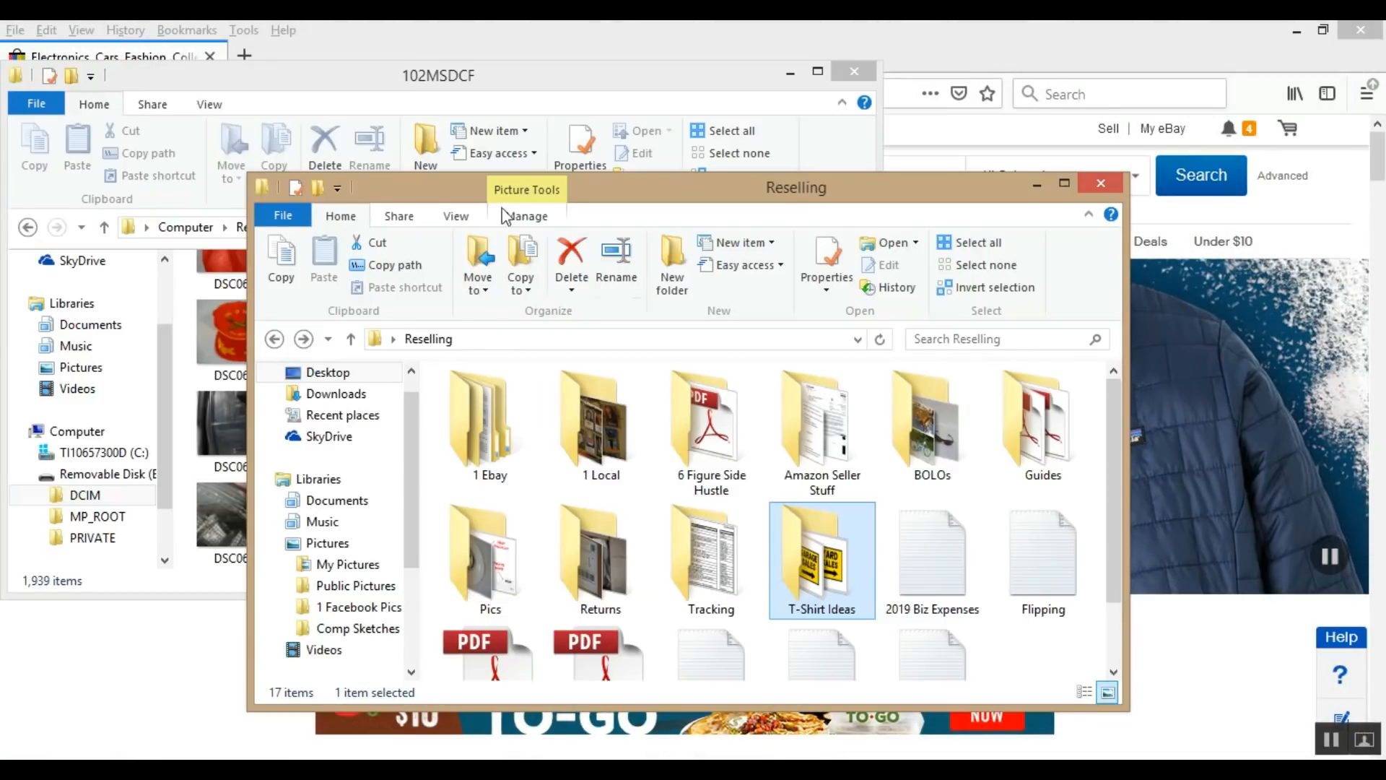
drag(753, 197, 983, 215)
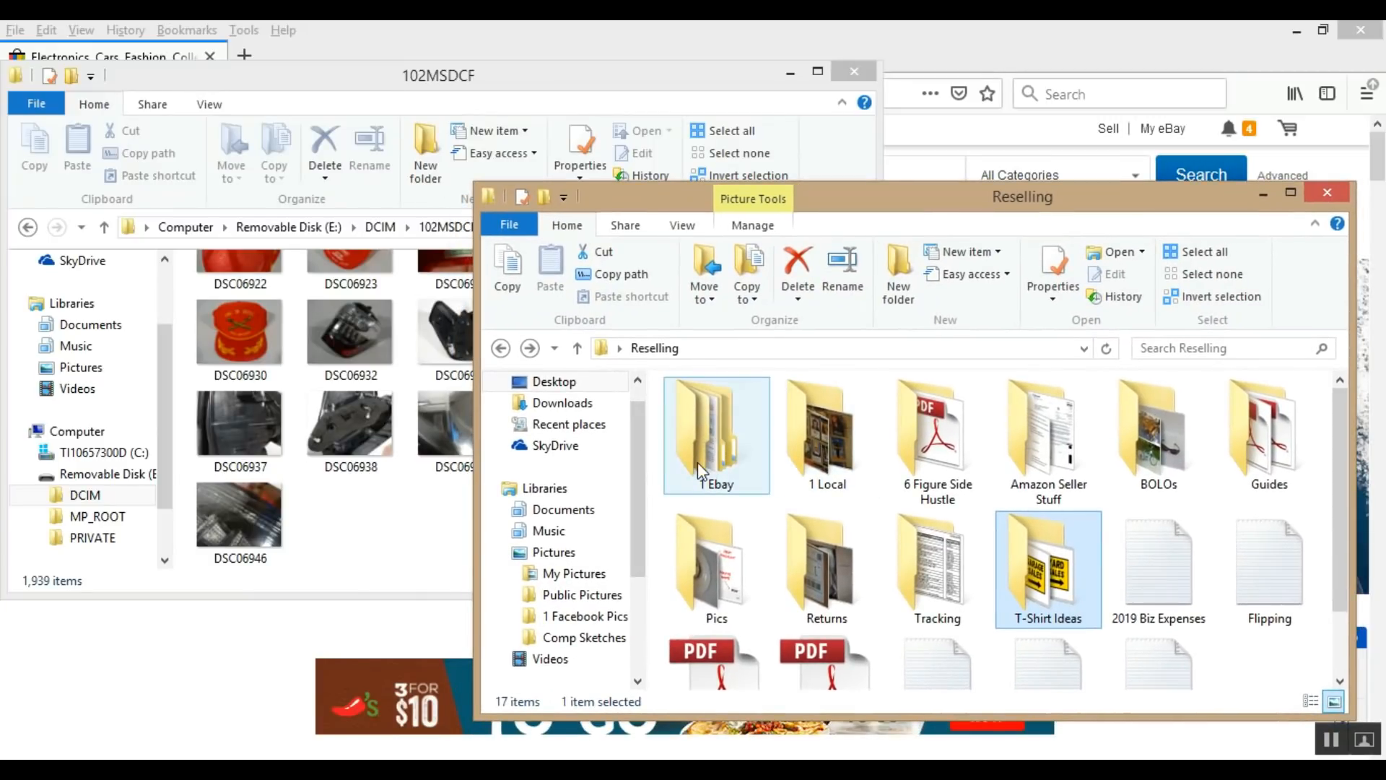
- Look through the photos in the Sold folder inside 1 Local, and return to the Reselling folder
double_click(821, 445)
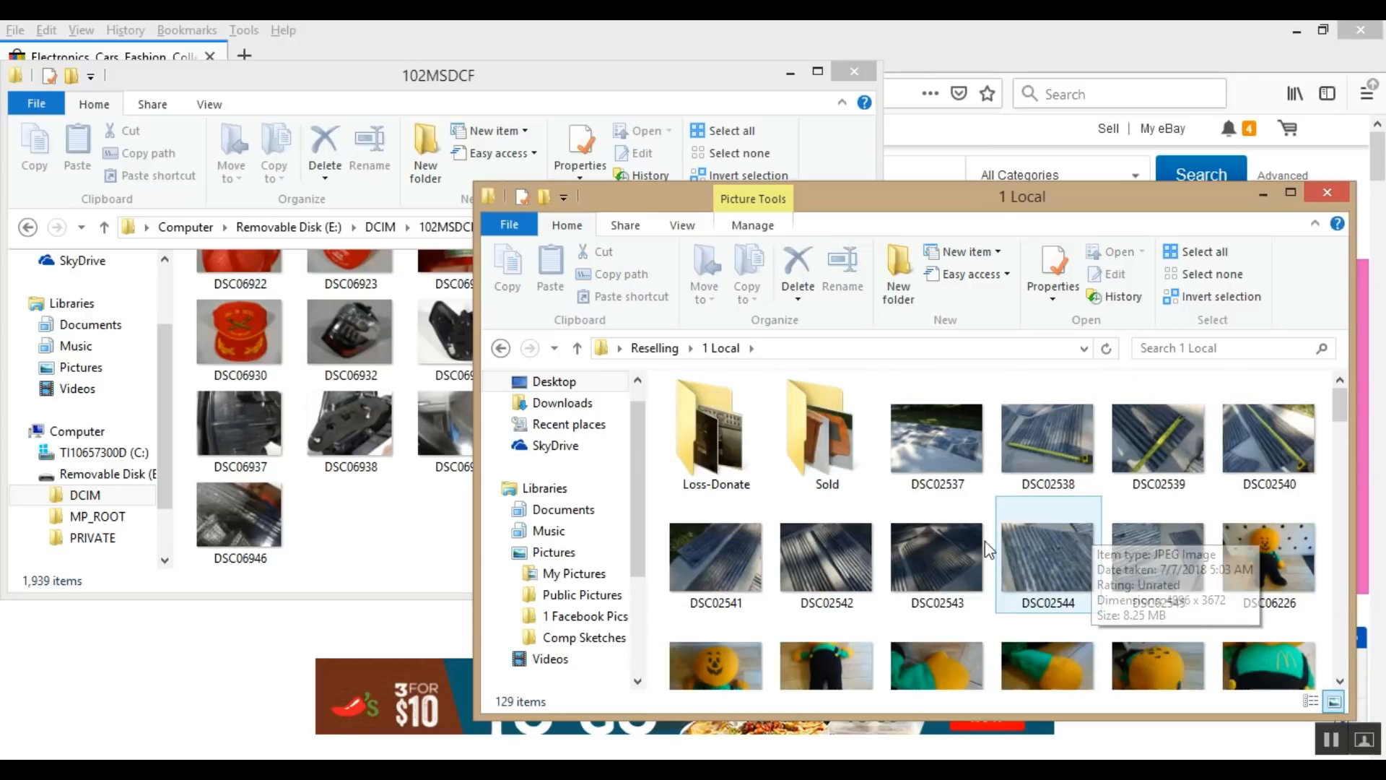
double_click(853, 444)
scroll(848, 442, down, 10)
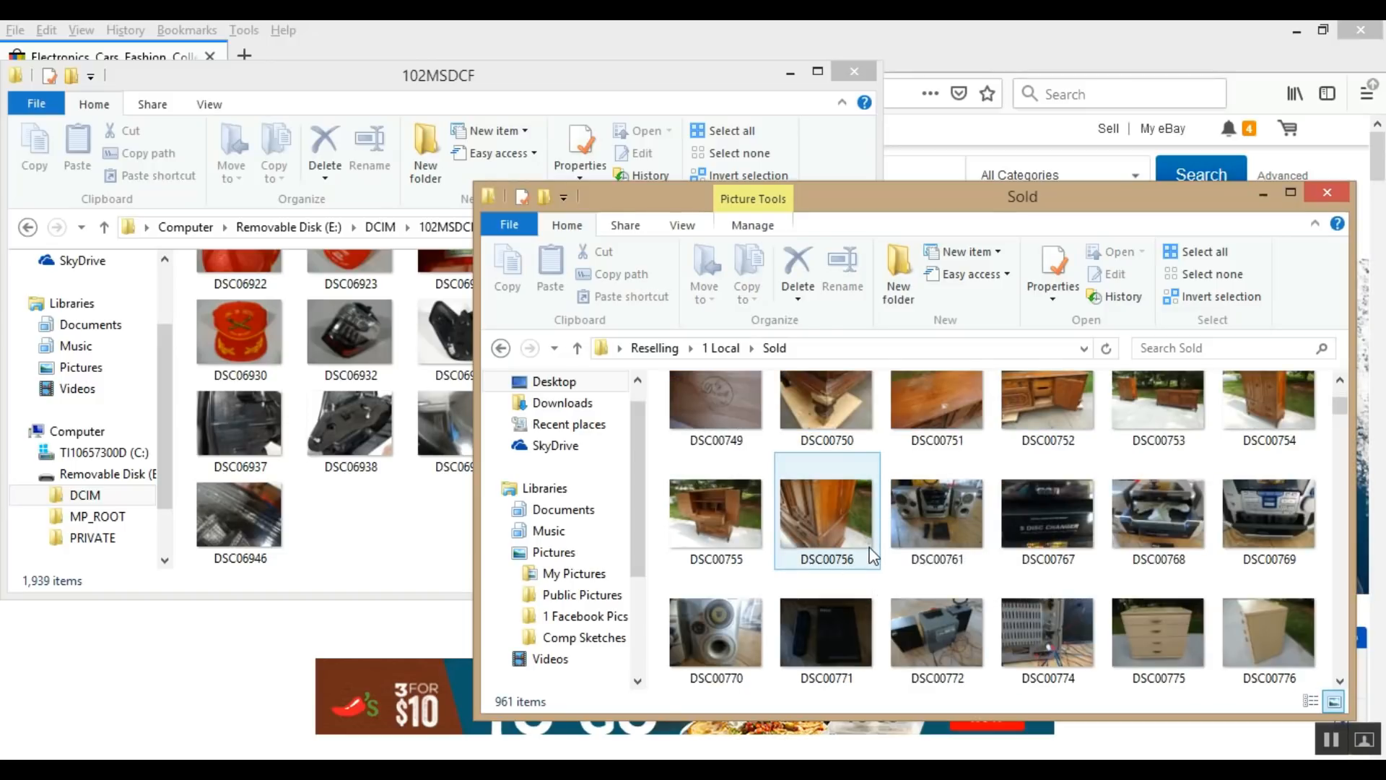
scroll(874, 556, down, 8)
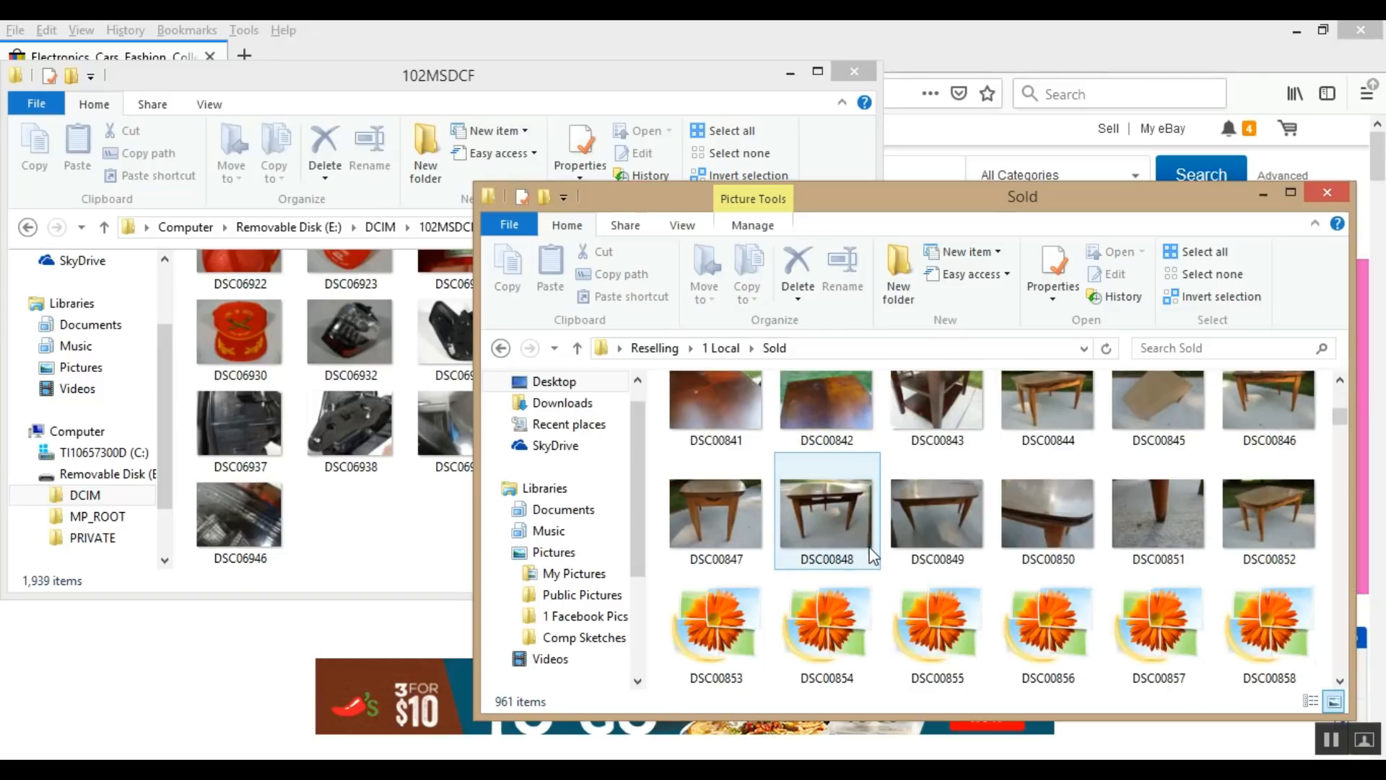
scroll(874, 556, up, 1)
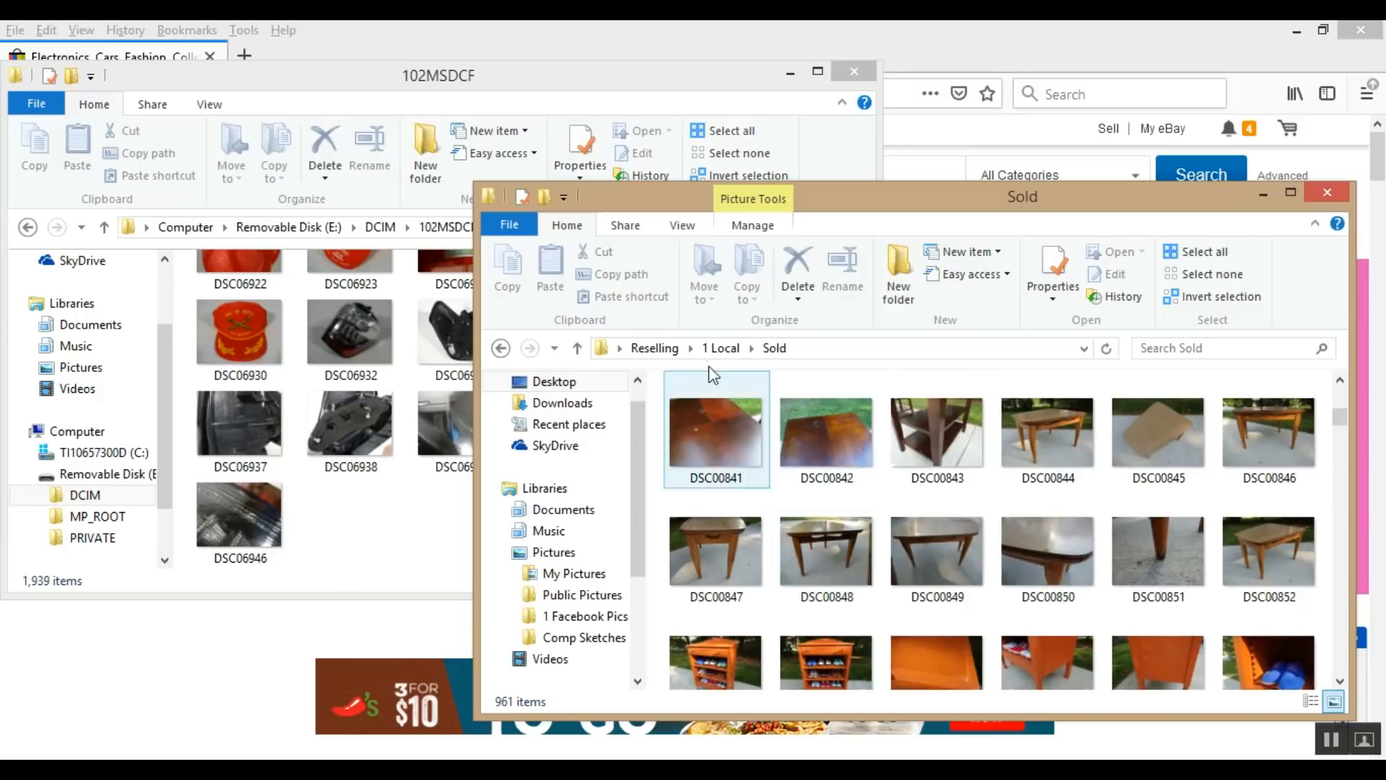
click(722, 348)
click(655, 348)
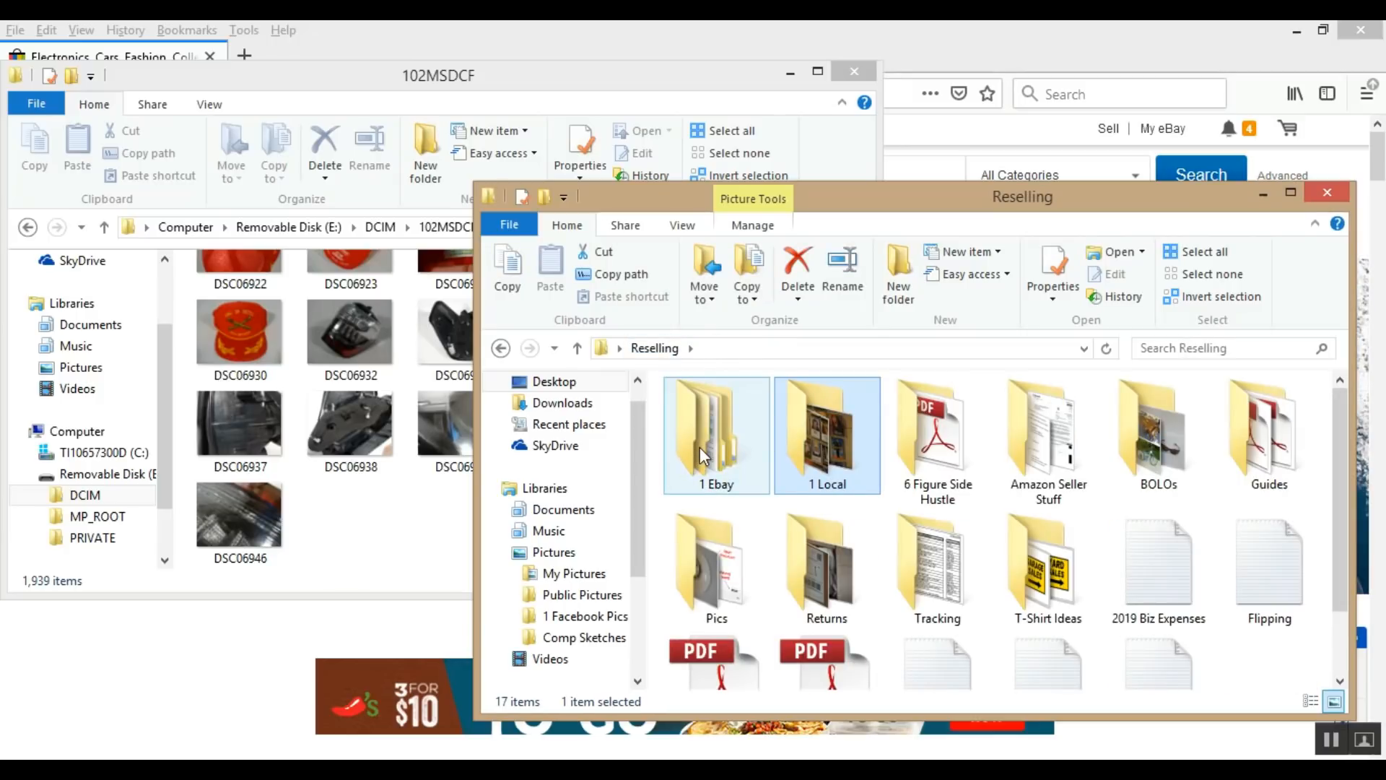
- Open the Bags category folder inside 1 Ebay and look through its item photos
double_click(700, 448)
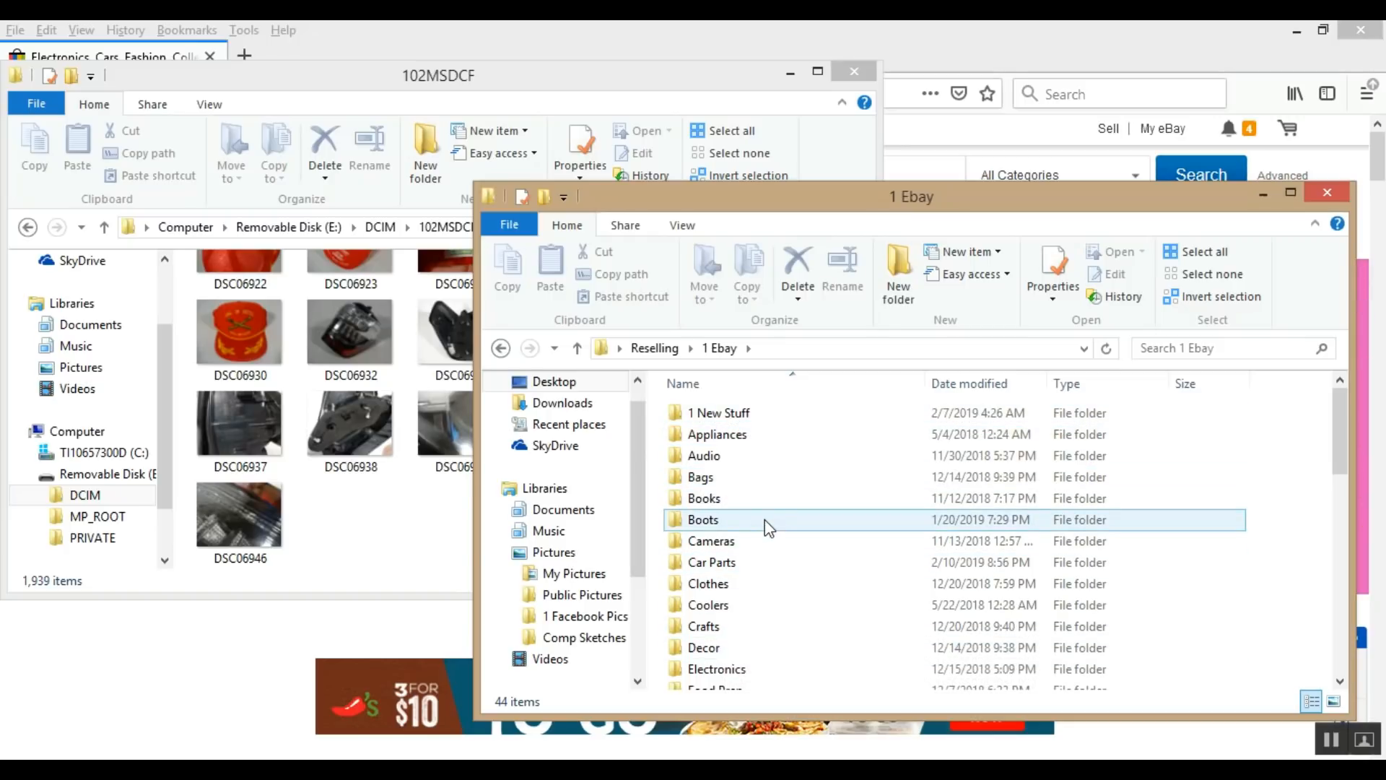
double_click(708, 478)
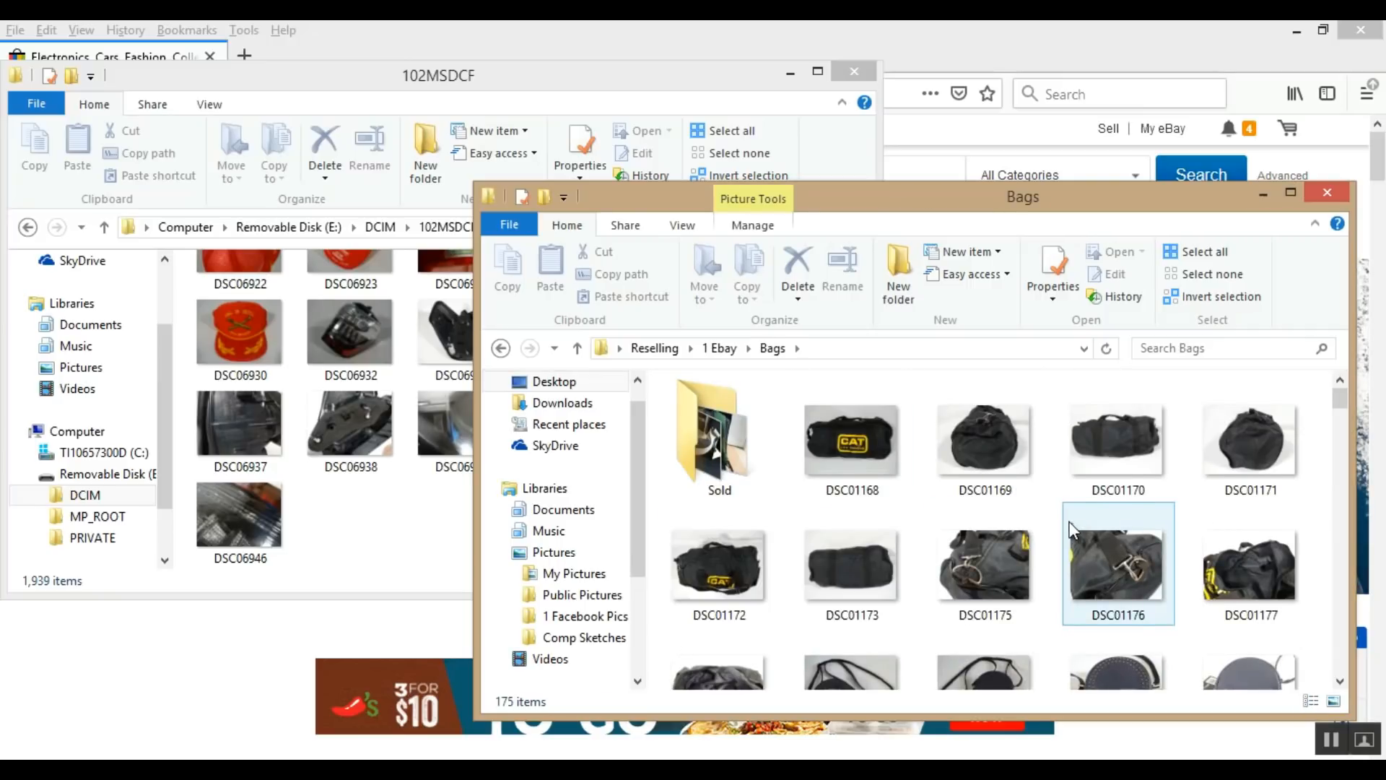
scroll(1073, 526, down, 3)
scroll(1071, 529, down, 5)
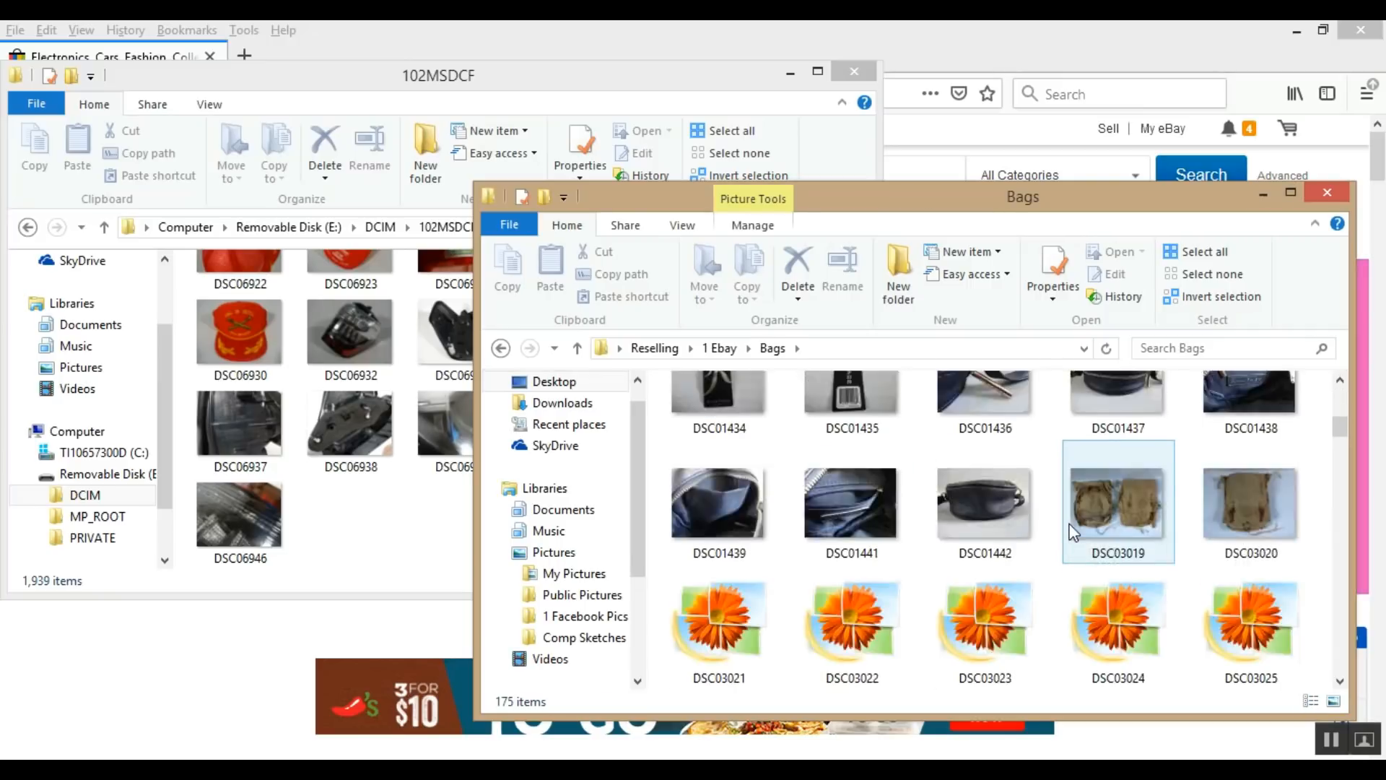
scroll(1068, 533, up, 3)
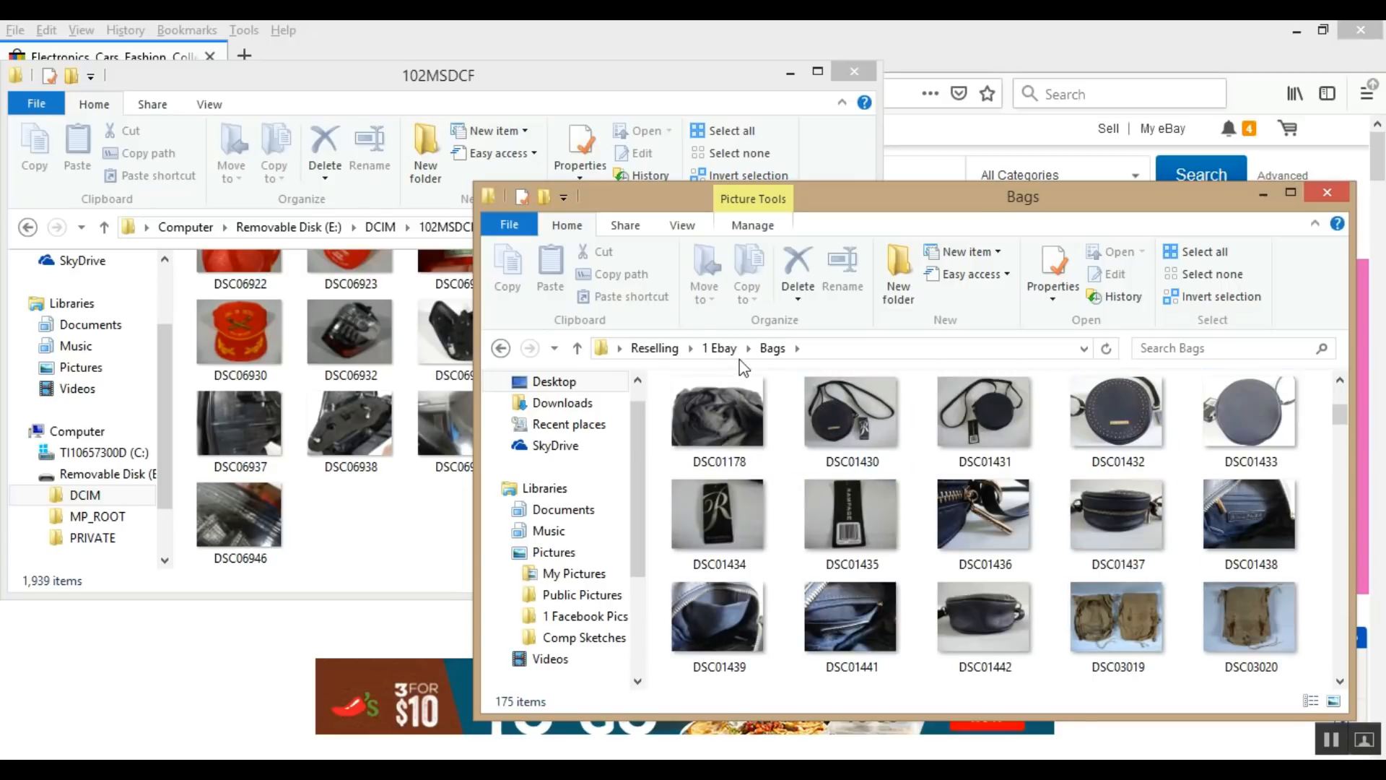
- Go back to the 1 Ebay folder and open its 1 New Stuff subfolder
click(719, 348)
scroll(787, 517, down, 1)
scroll(787, 517, up, 1)
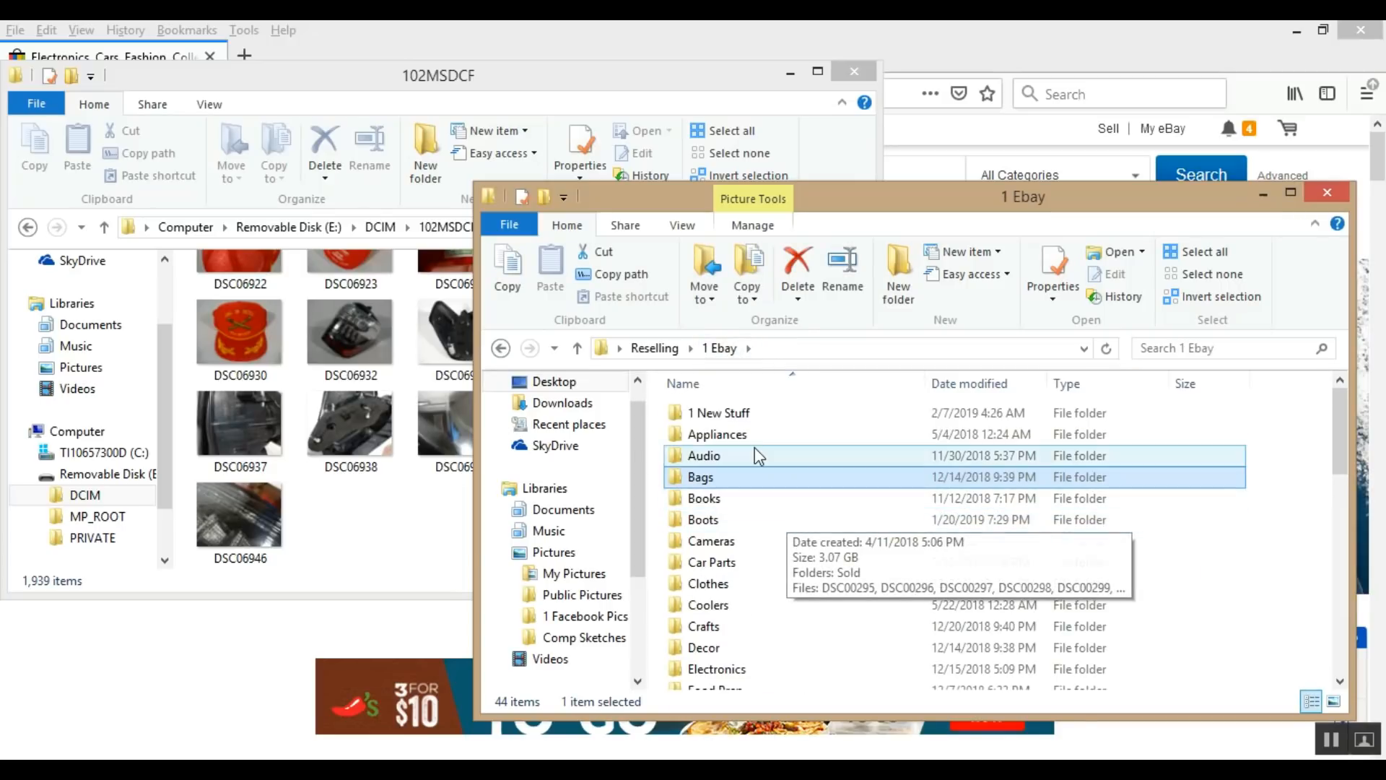
double_click(747, 414)
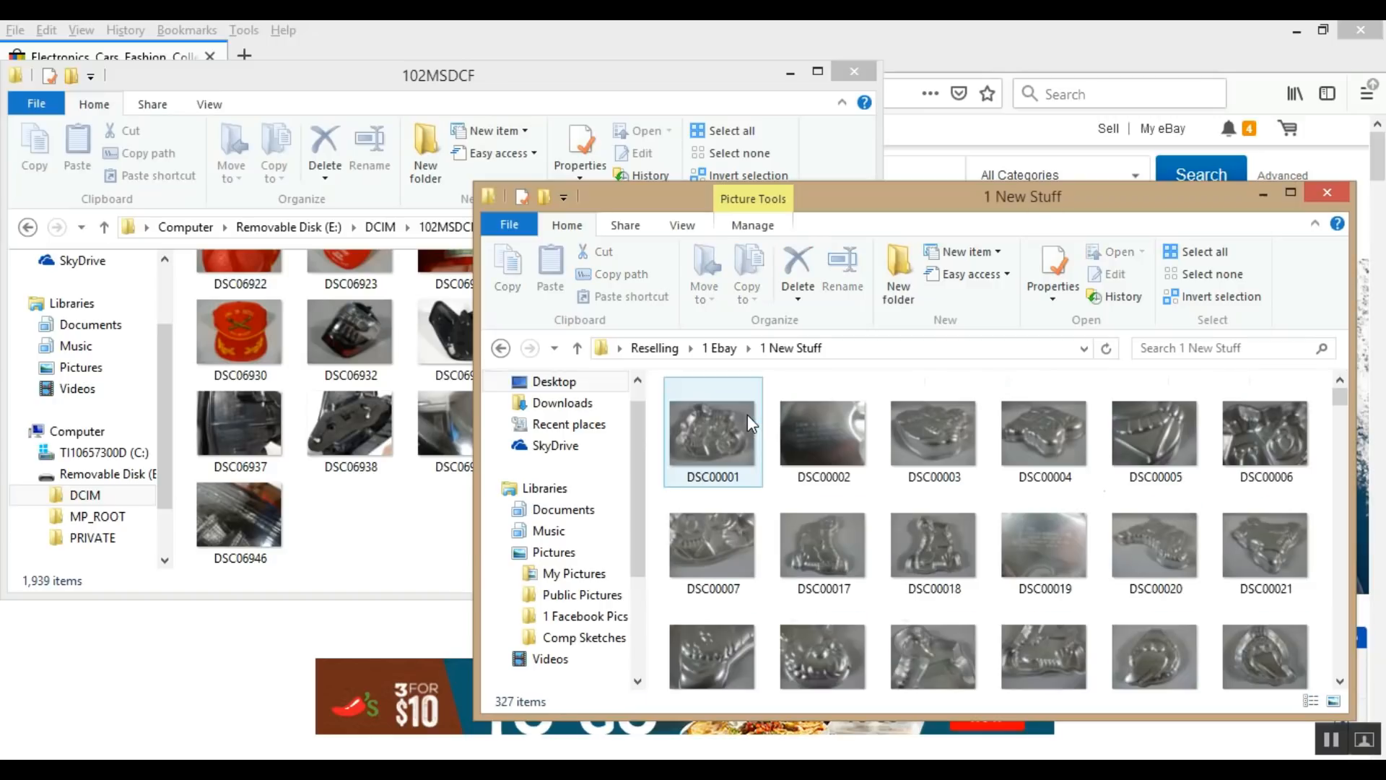
- Look through the item photos in 1 New Stuff as far as the cap with pins
scroll(890, 480, down, 1)
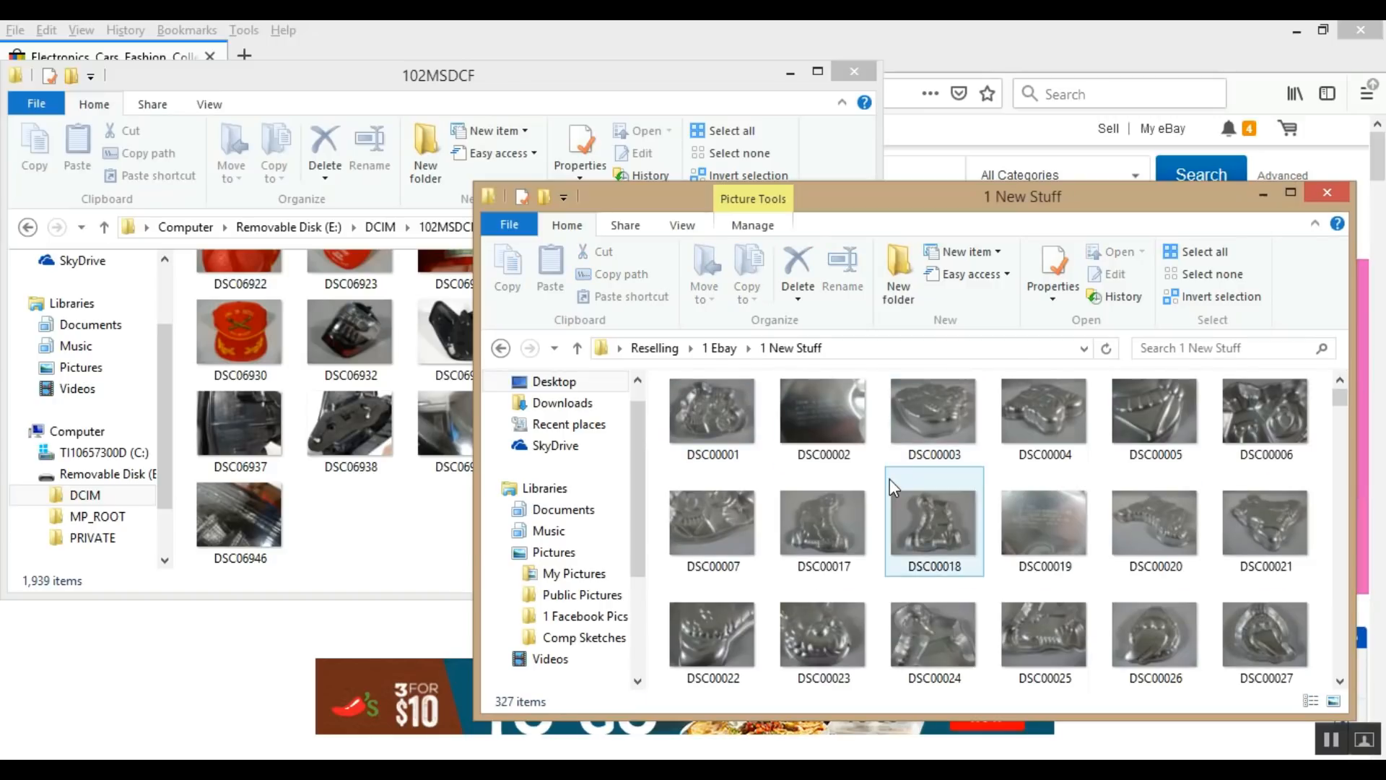
scroll(995, 497, down, 2)
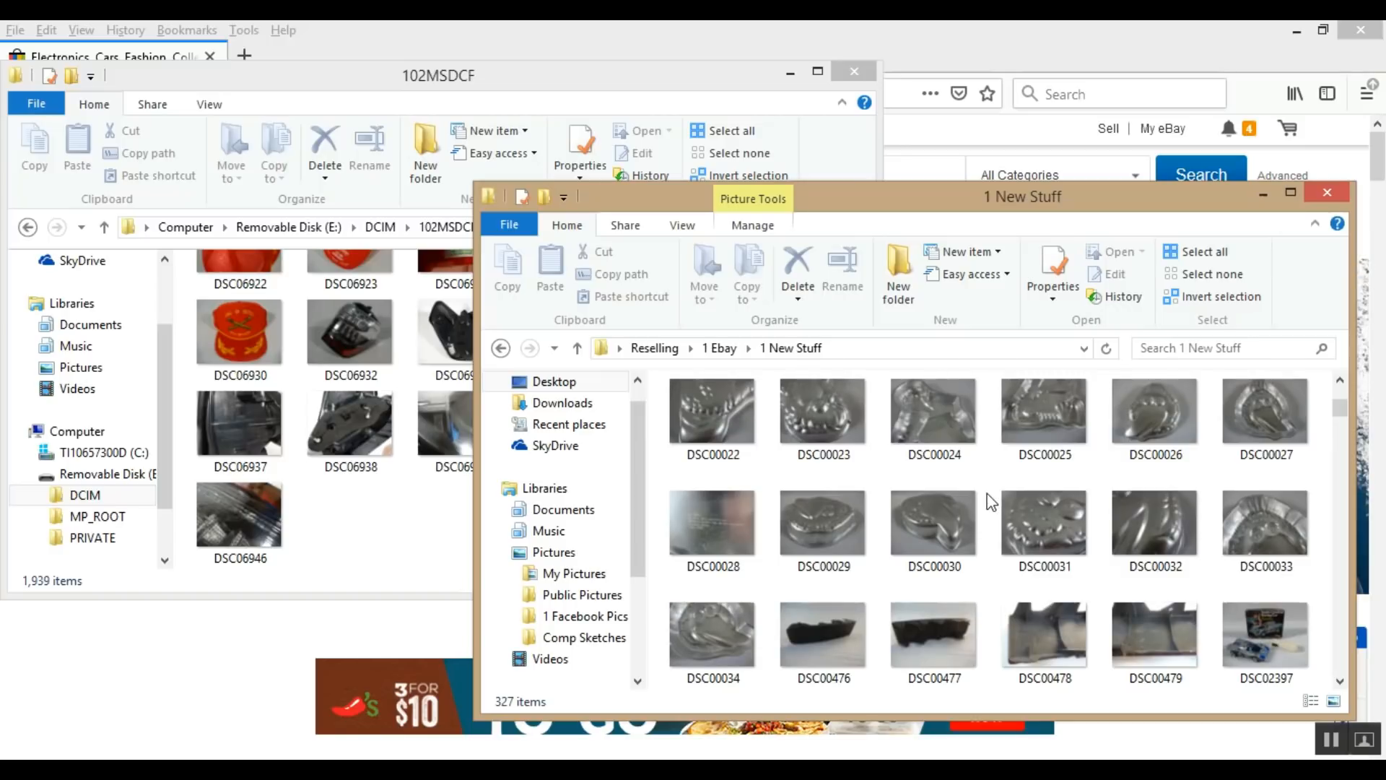
scroll(986, 492, down, 2)
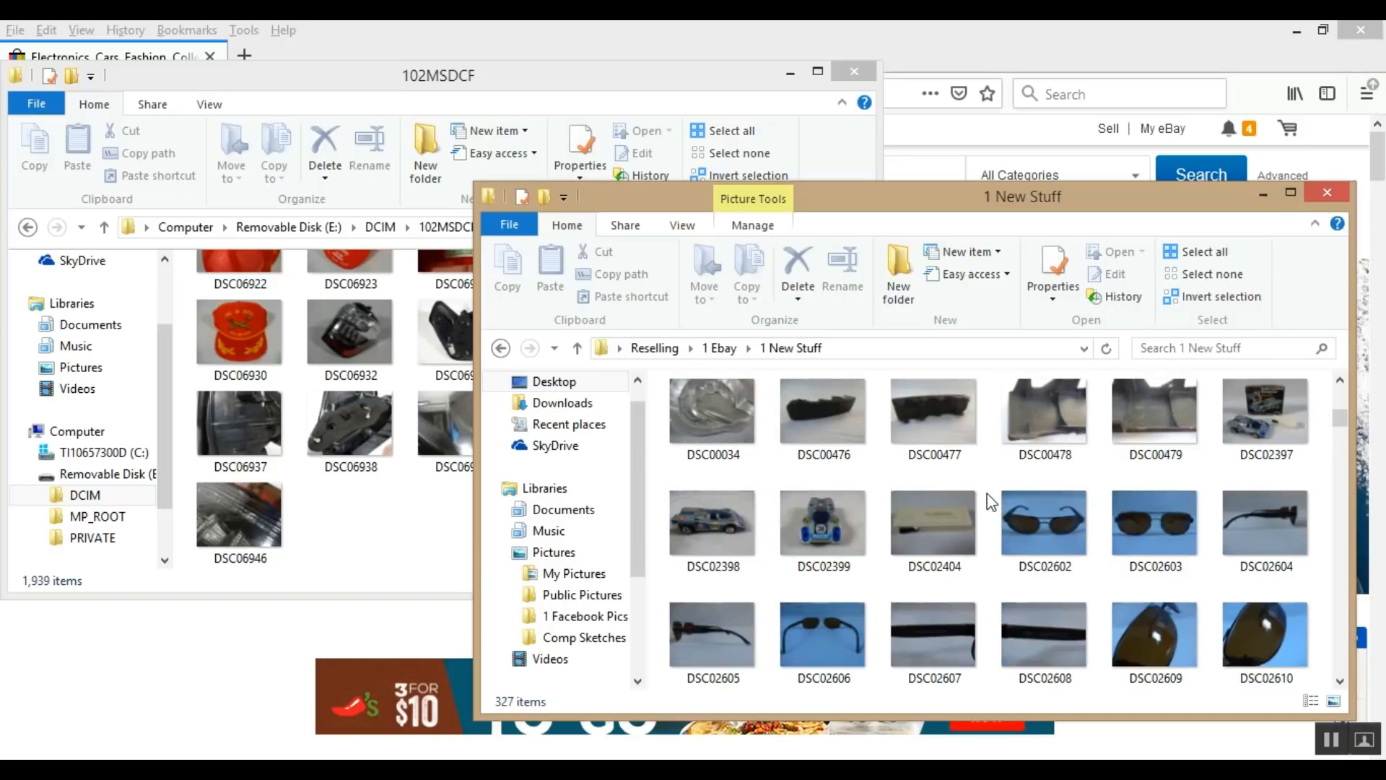
scroll(986, 493, down, 1)
scroll(986, 492, down, 2)
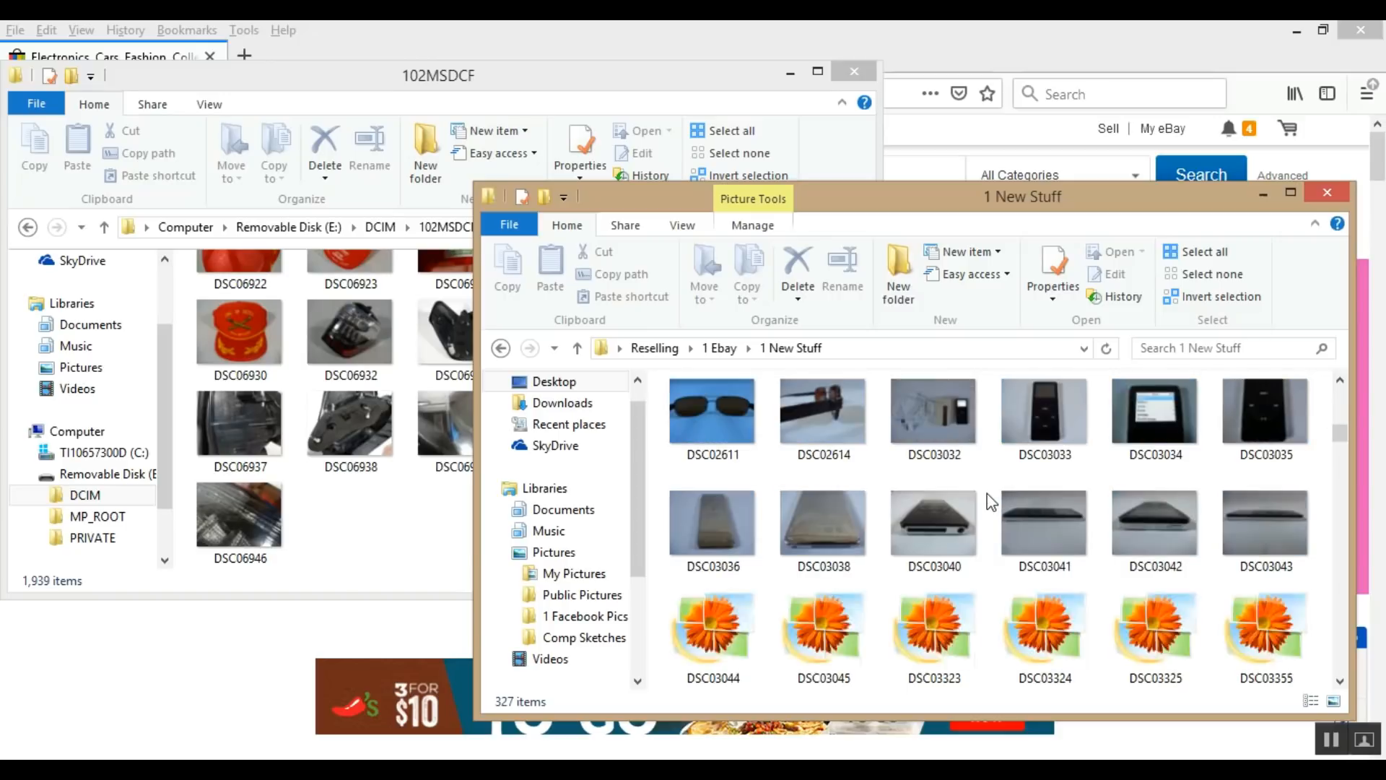
scroll(987, 493, down, 7)
scroll(986, 492, down, 7)
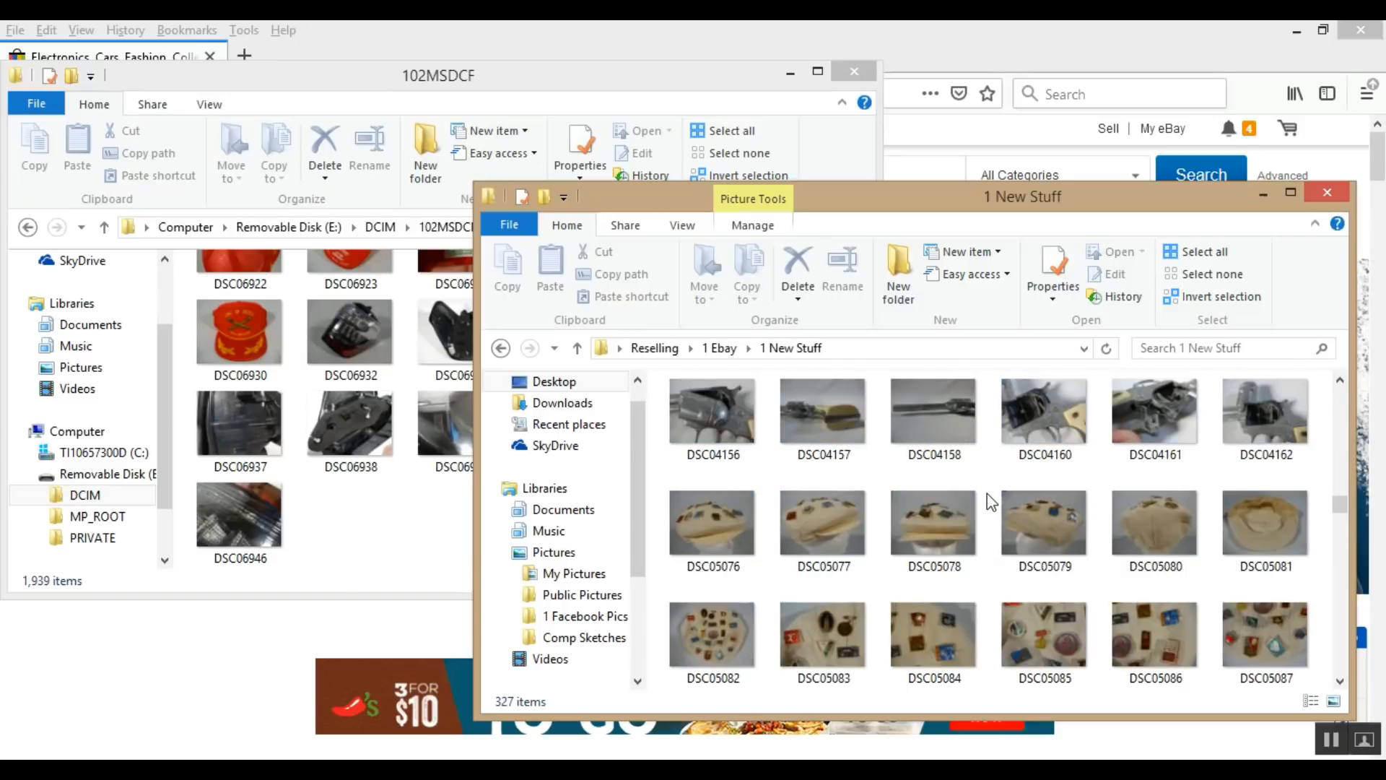
scroll(987, 493, up, 1)
scroll(975, 512, down, 1)
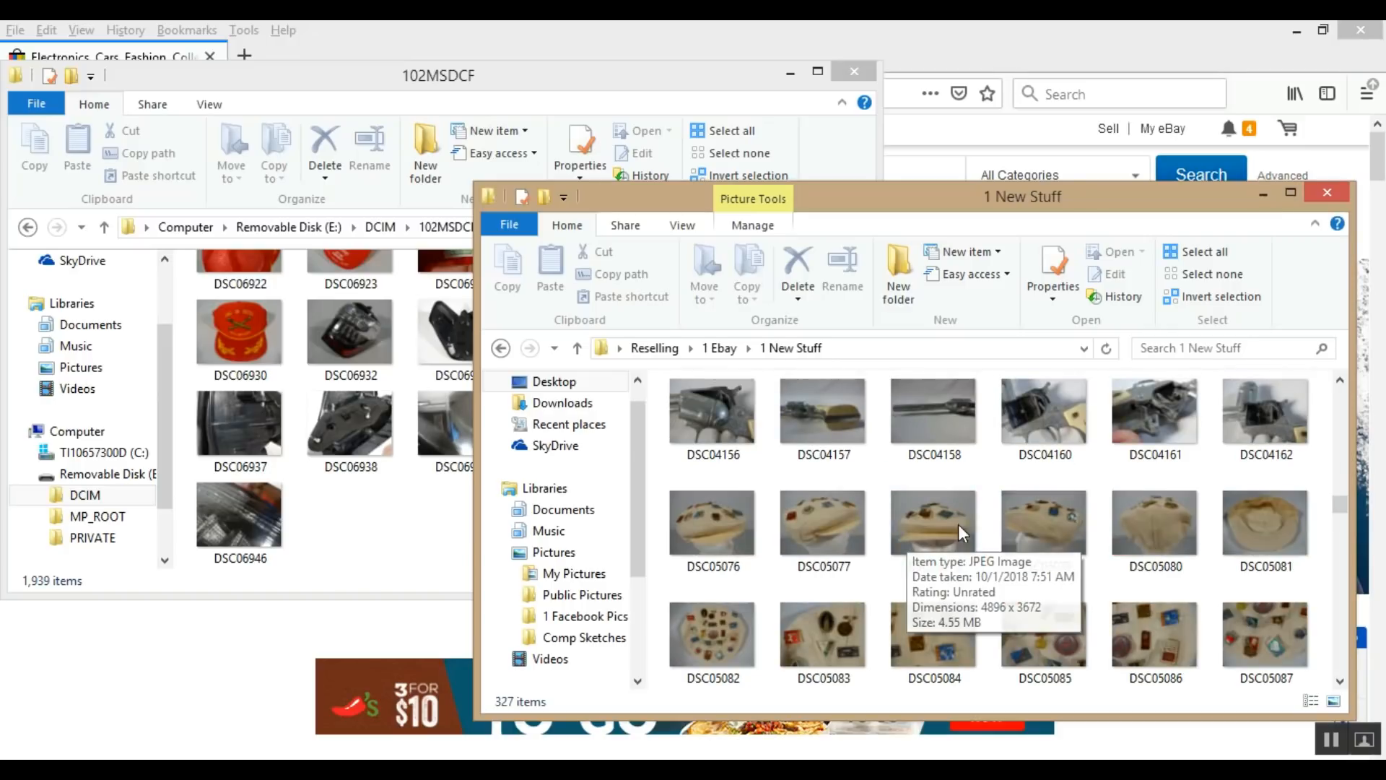
- View the pin cap photos from DSC05085 back to DSC05082 at full size, and close the photo viewer
click(1057, 647)
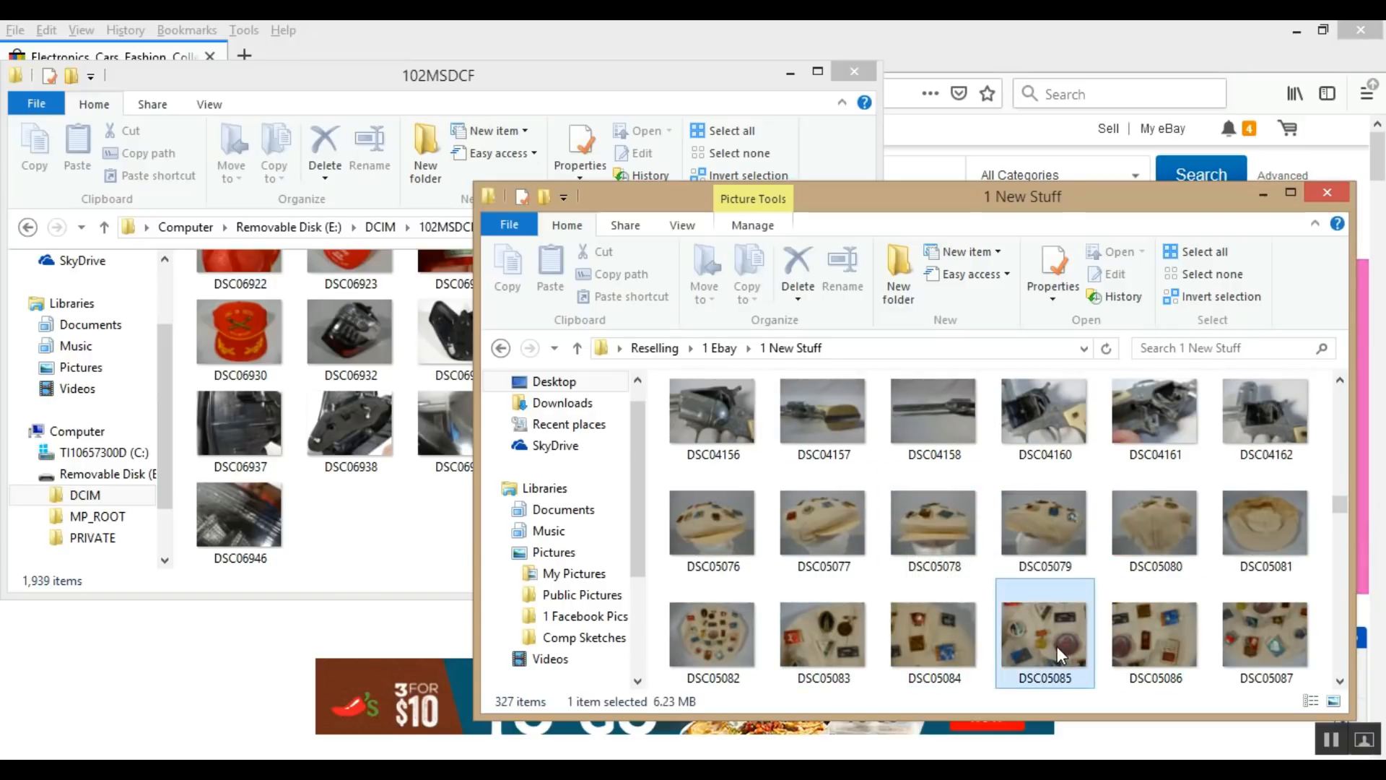
double_click(1055, 640)
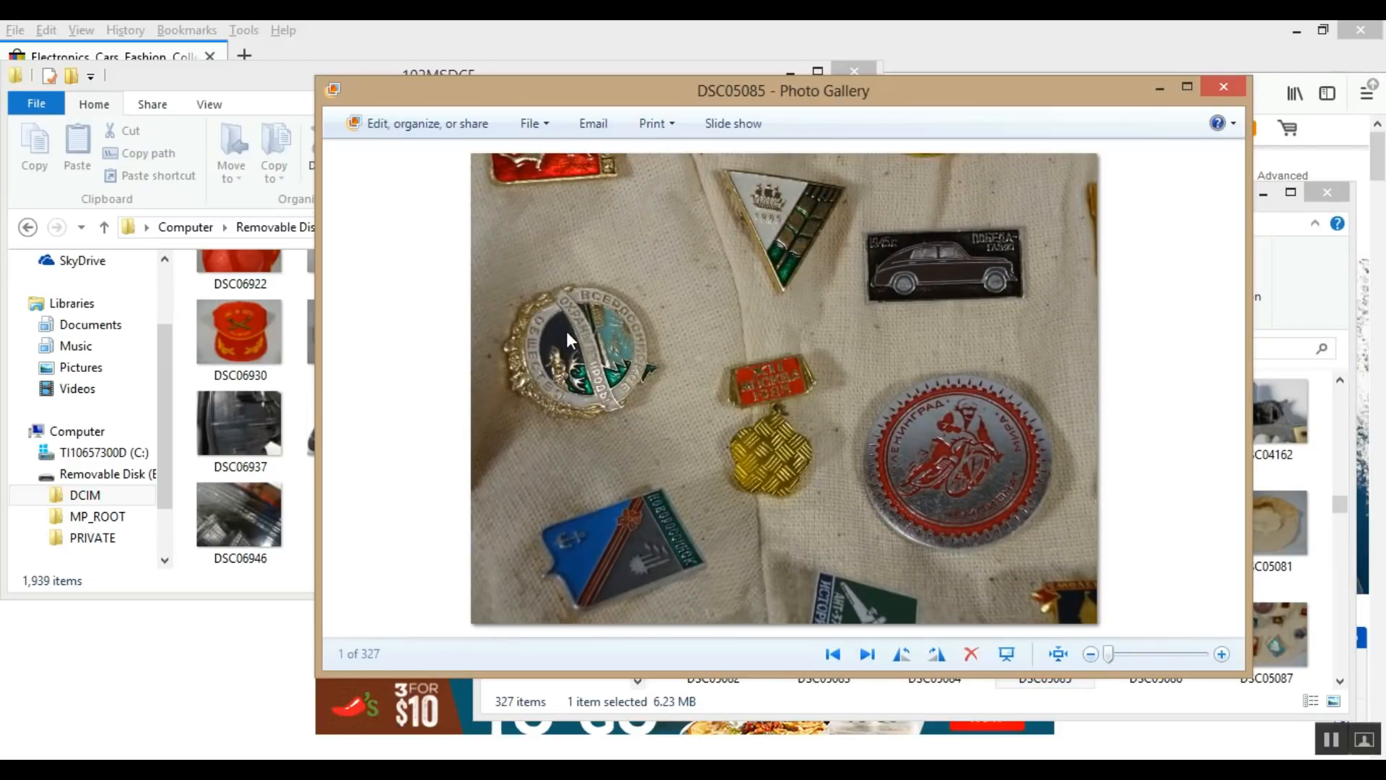
click(833, 654)
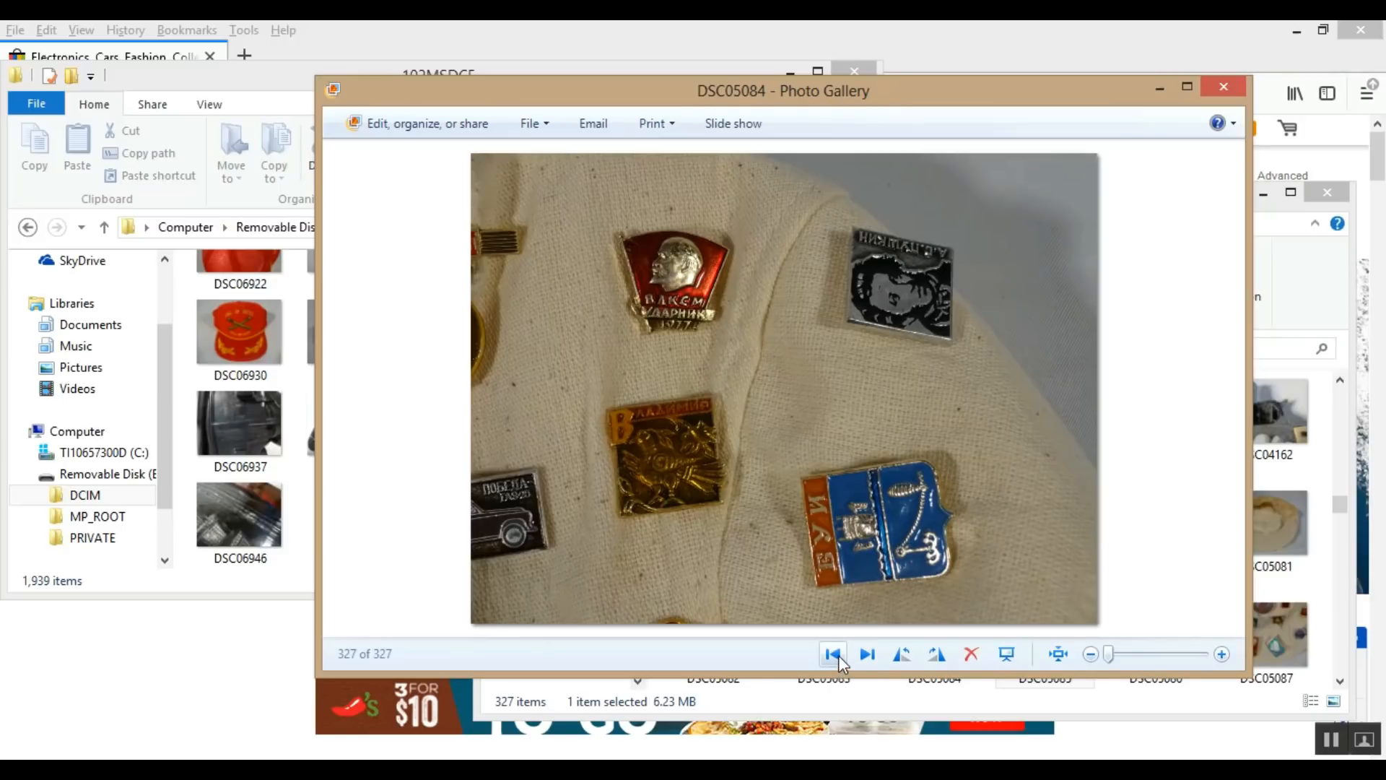
click(835, 657)
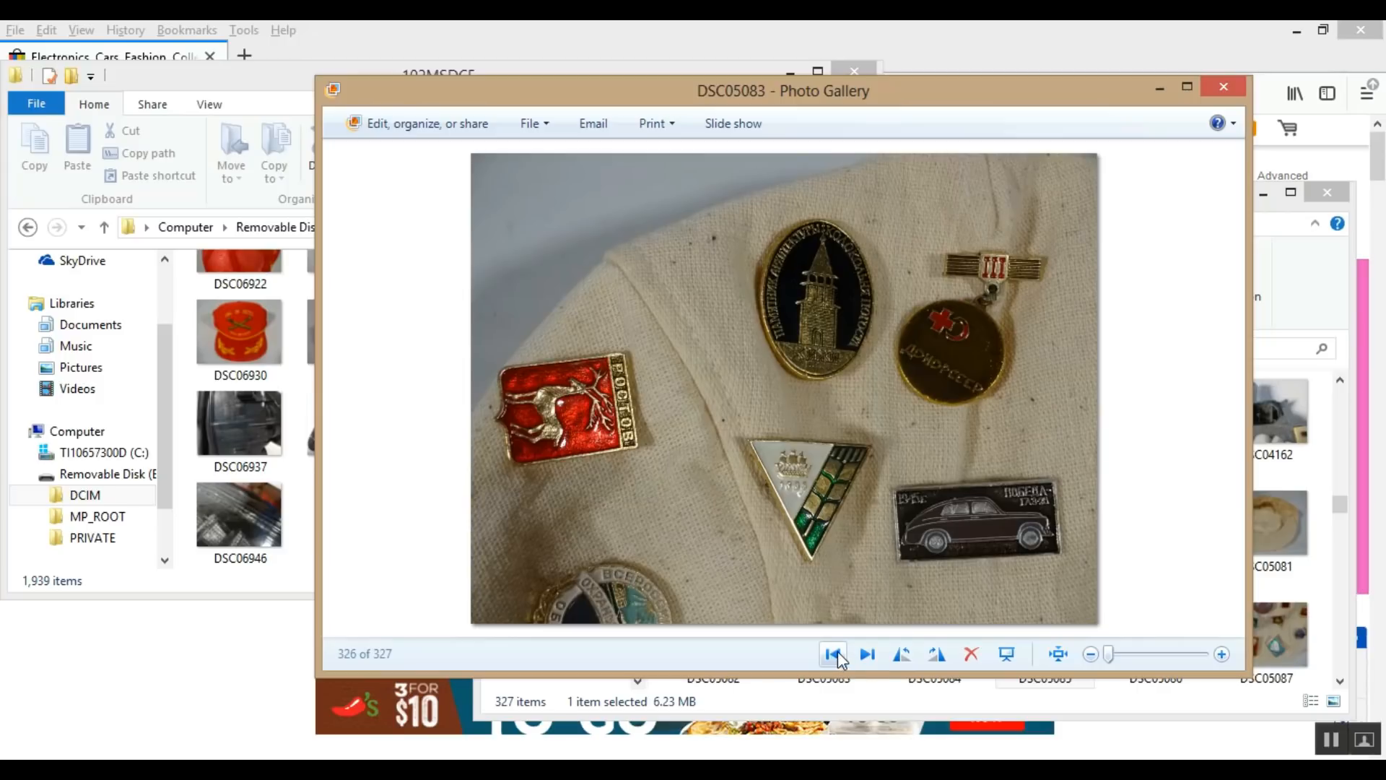
click(836, 655)
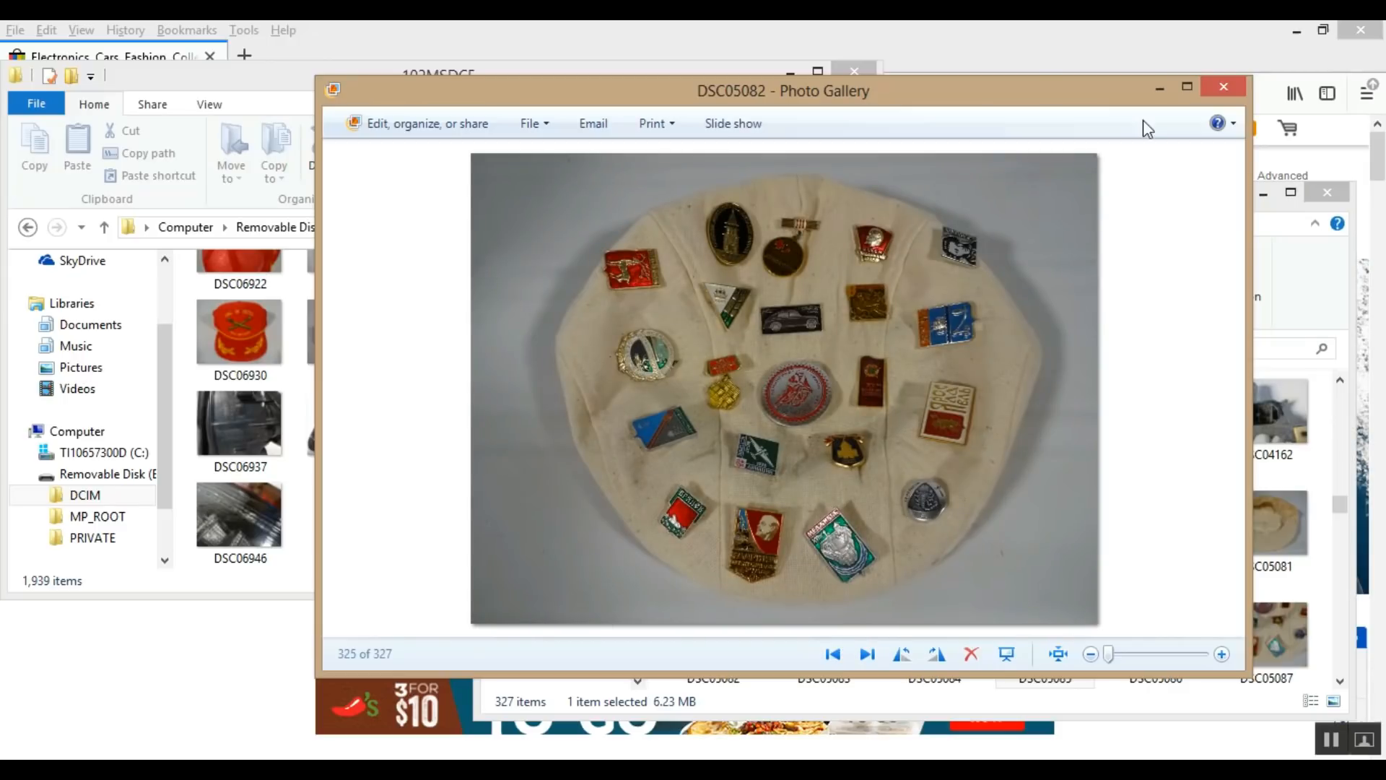
click(1224, 88)
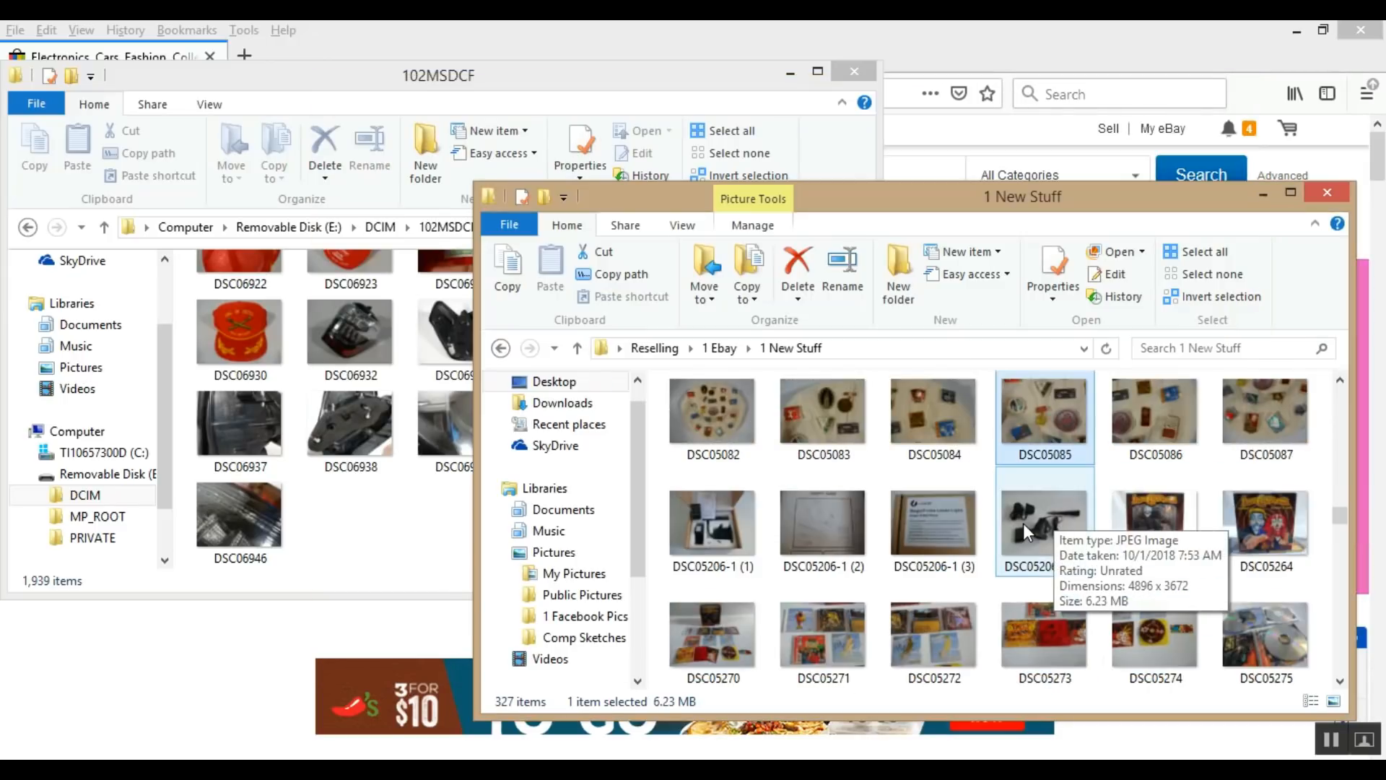
- Copy ten headlight photos from 102MSDCF into 1 New Stuff: DSC06932 to DSC06936, DSC06938 to DSC06940, DSC06942 and DSC06945
scroll(1024, 523, down, 15)
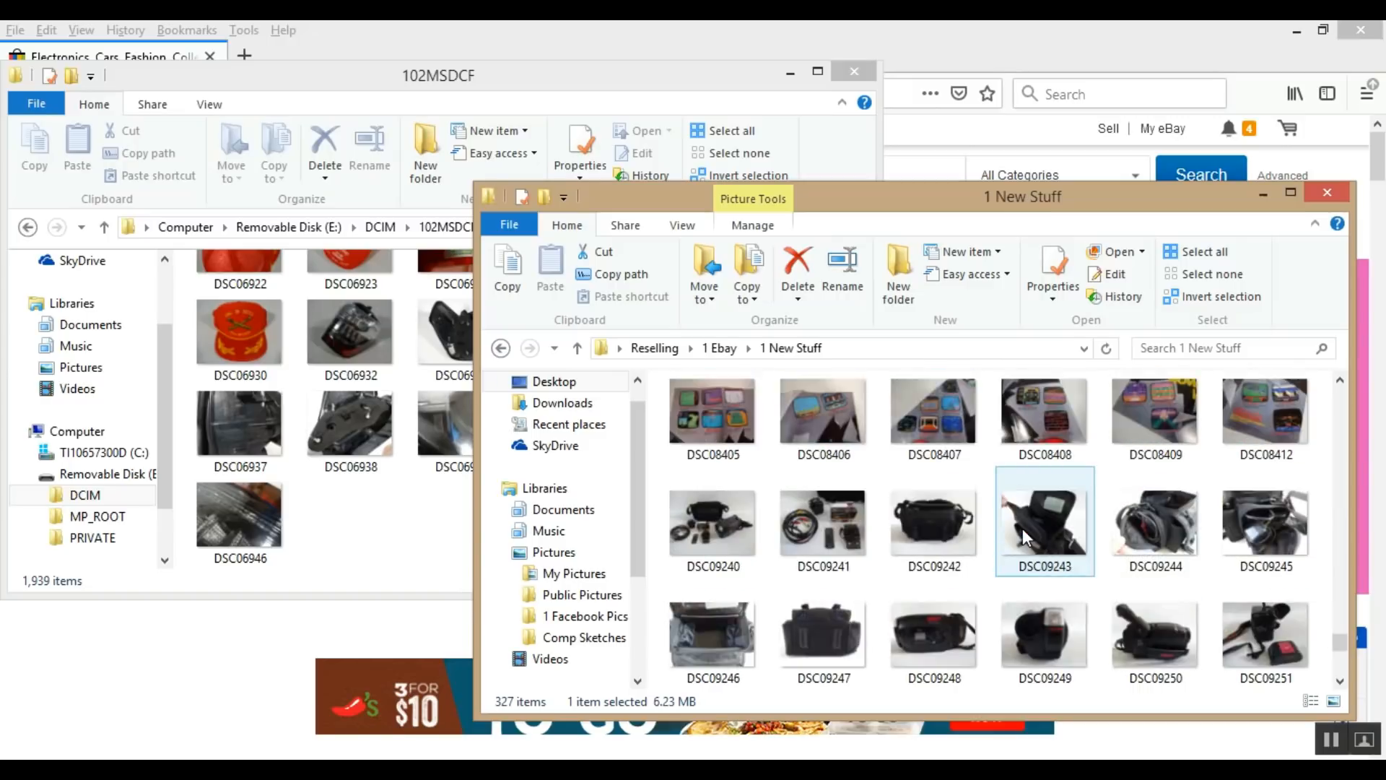
scroll(1022, 527, down, 2)
click(1061, 620)
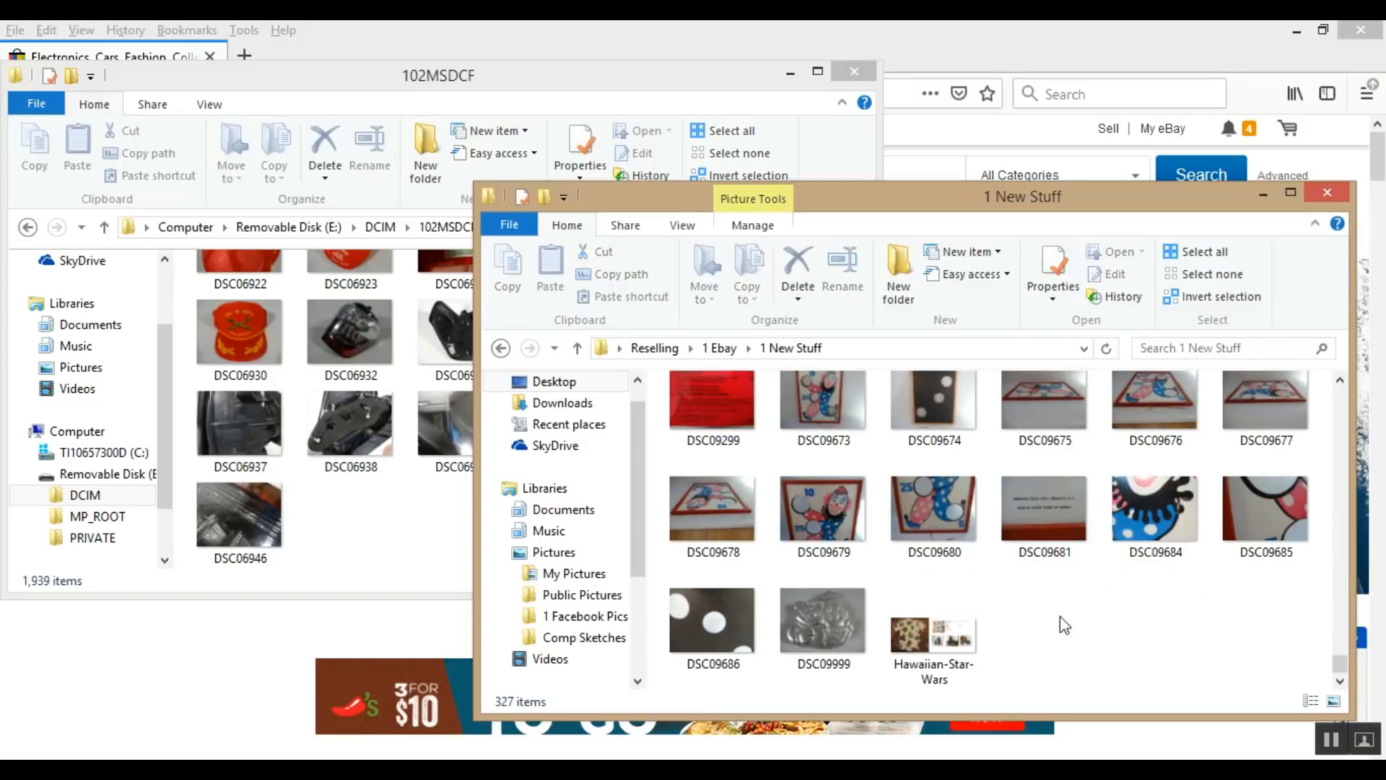
click(473, 75)
drag(798, 514, 345, 315)
drag(581, 433, 1168, 648)
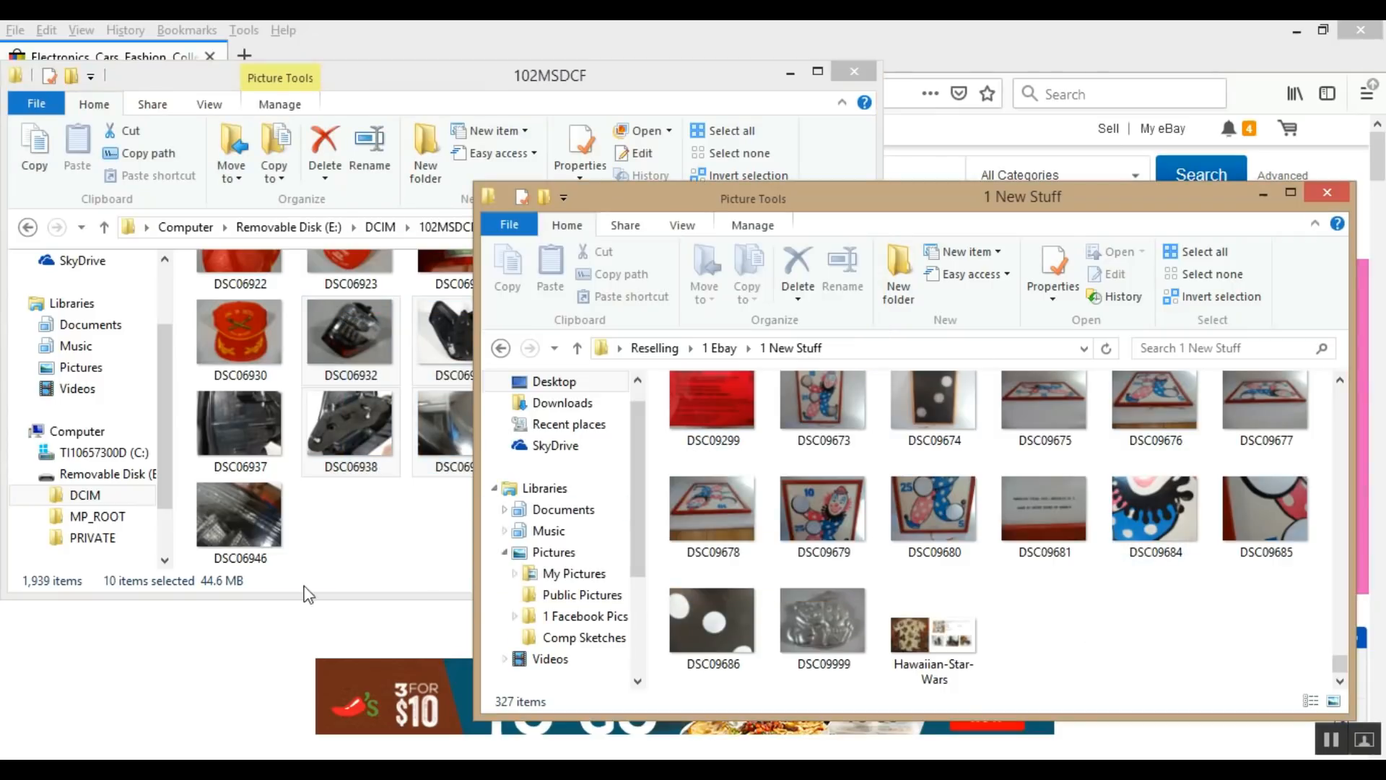
- Copy the remaining headlight photos DSC06937 and DSC06946 into 1 New Stuff, and select all twelve headlight photos there
click(234, 435)
ctrl+click(244, 522)
drag(234, 444, 1040, 625)
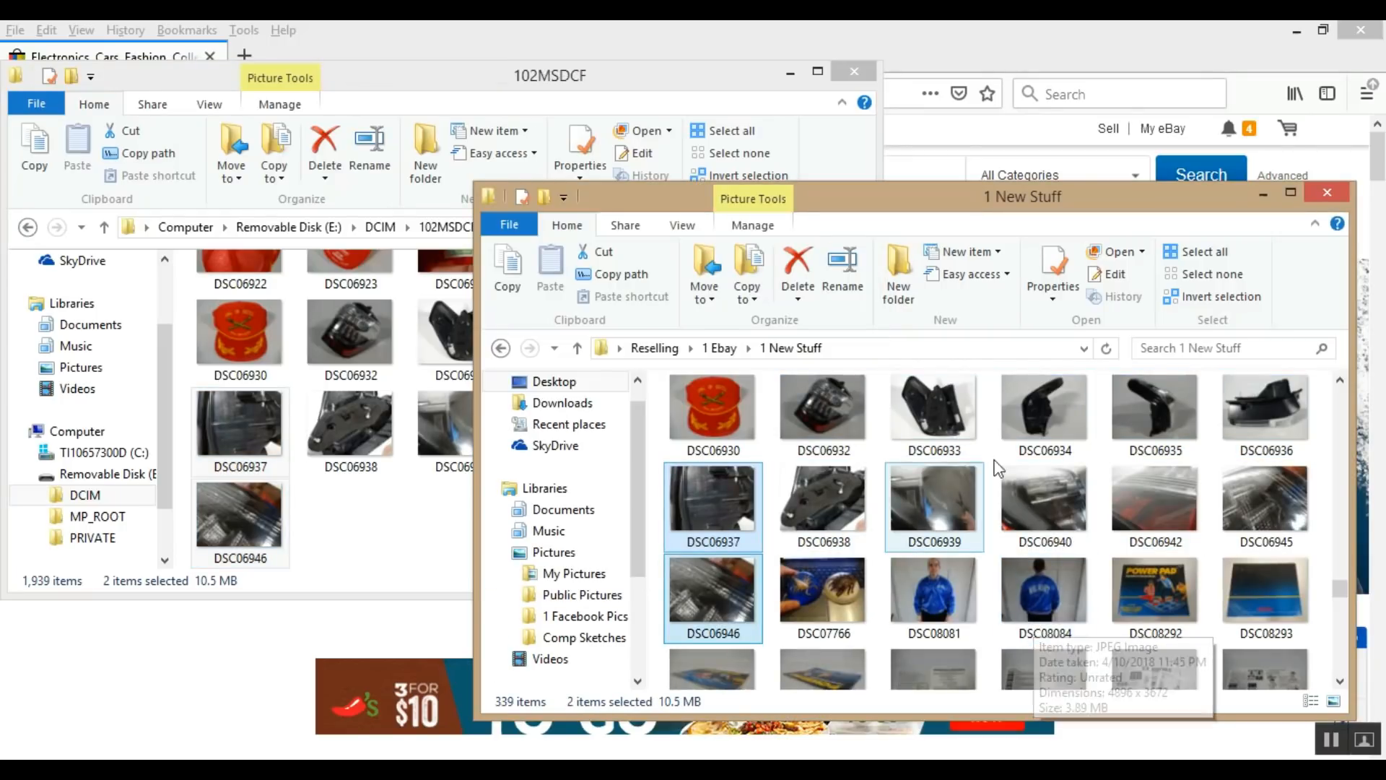
drag(1320, 419, 816, 512)
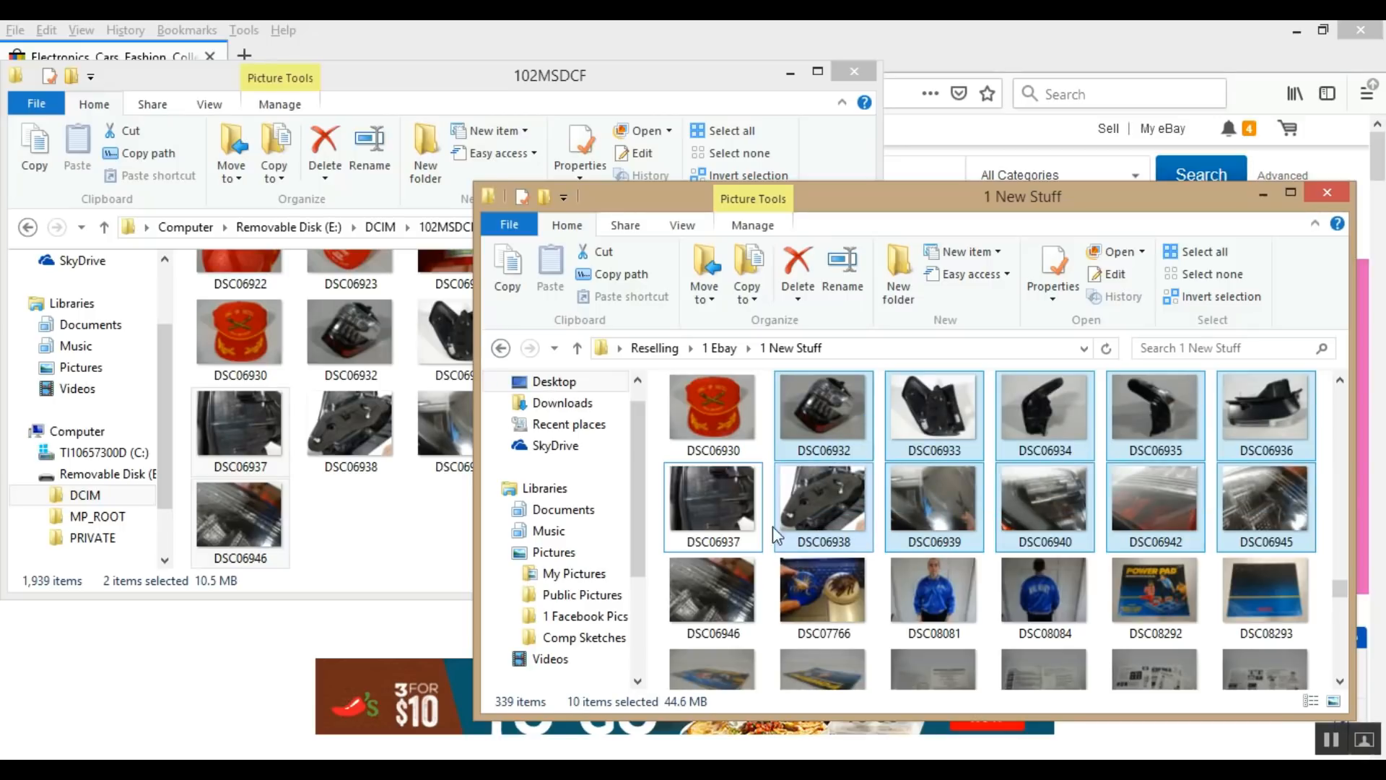
drag(654, 497, 722, 592)
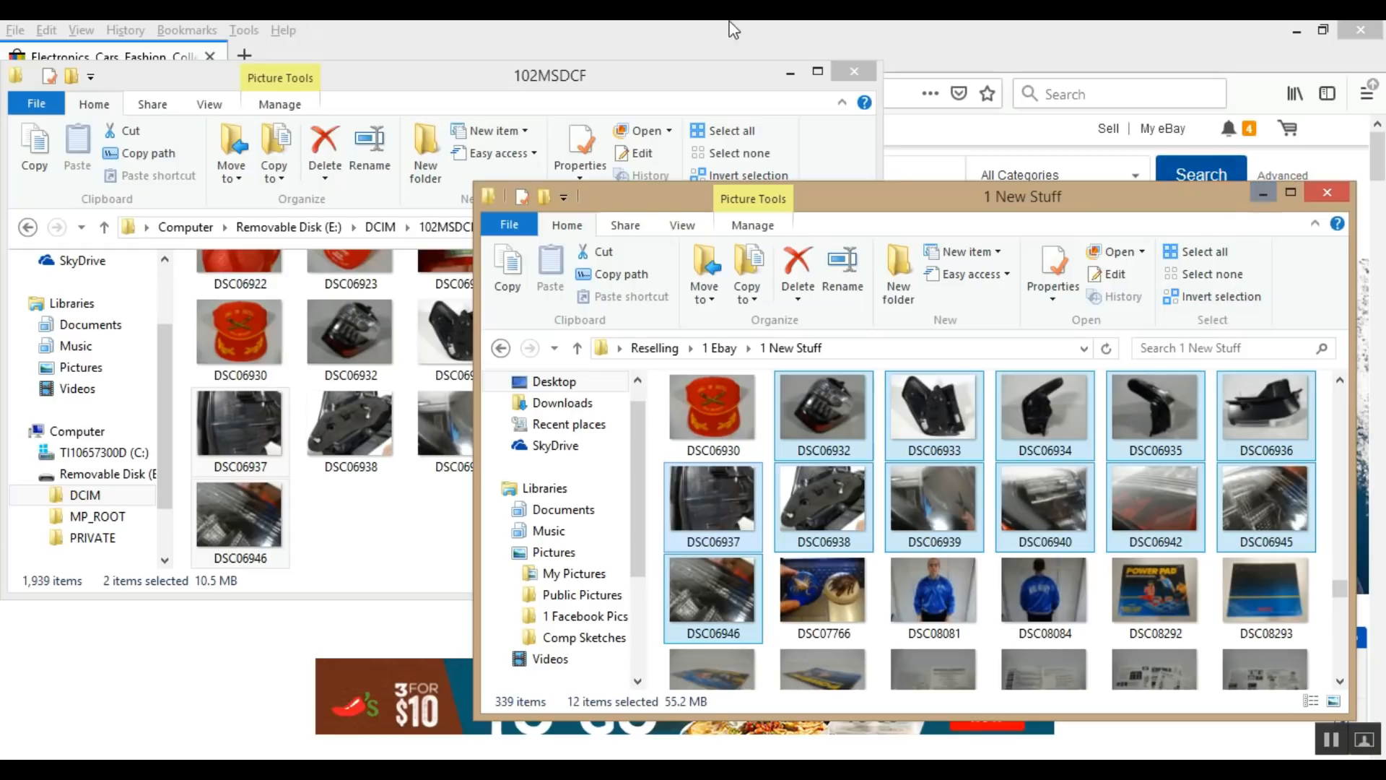
- Close the 102MSDCF folder window and switch to the eBay home page in Firefox
click(768, 76)
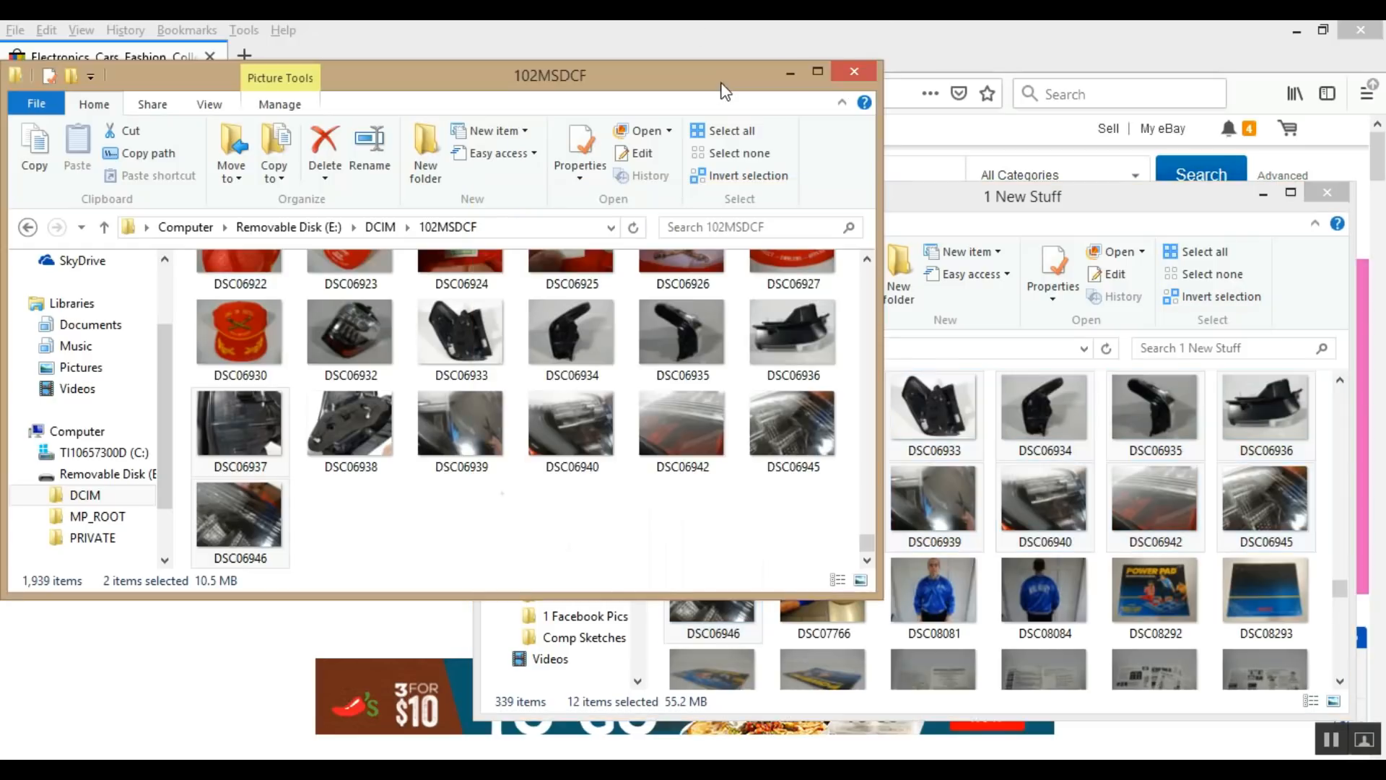
click(846, 73)
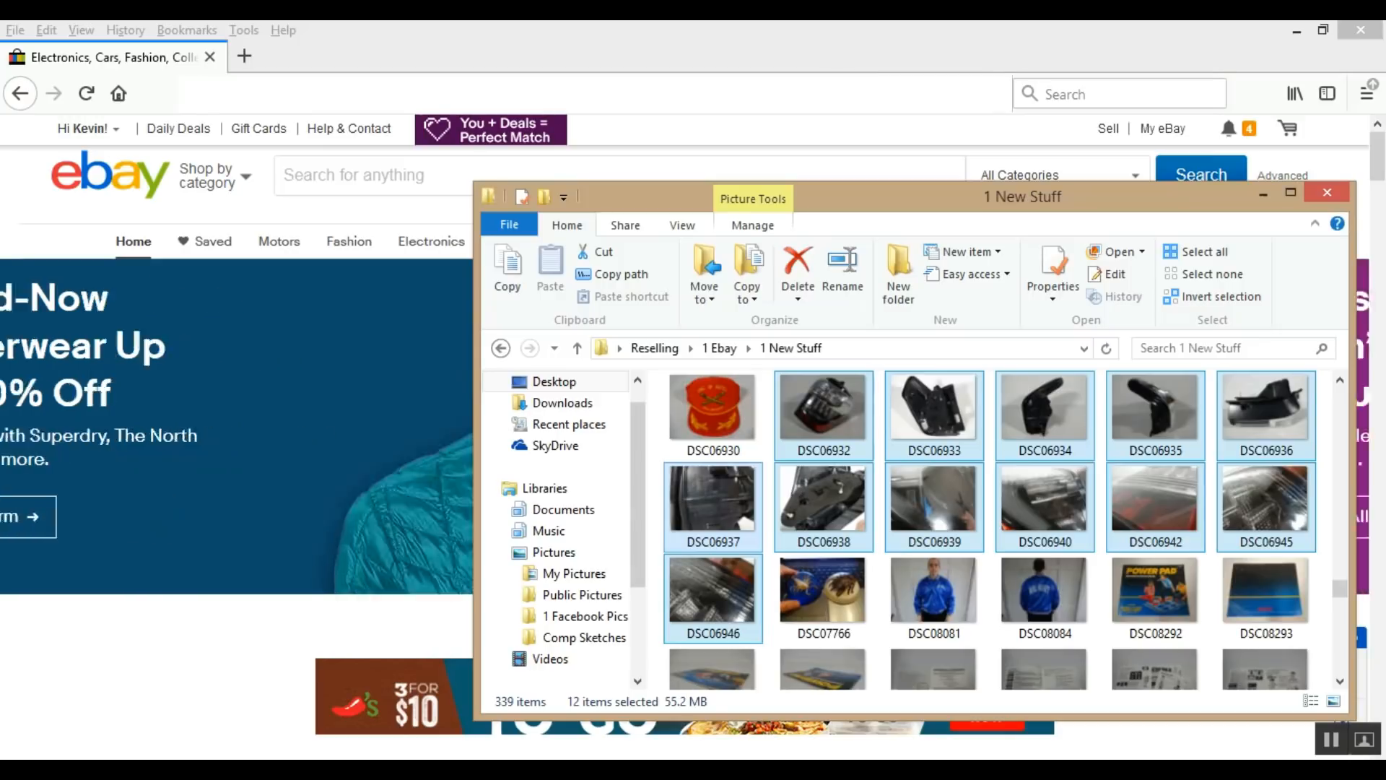
click(819, 40)
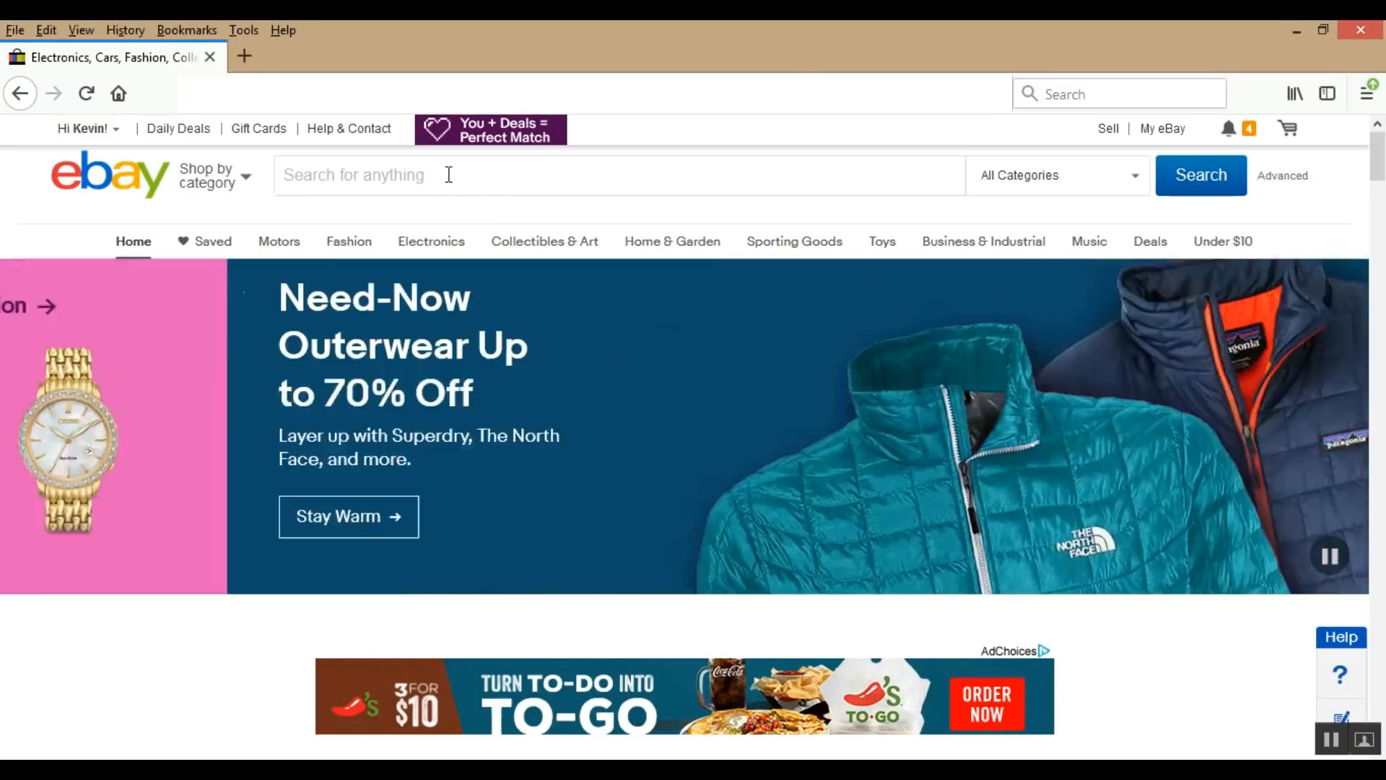
- Search eBay for 2015 toyota 4runner taillight, using the suggestion from the earlier searches
click(448, 173)
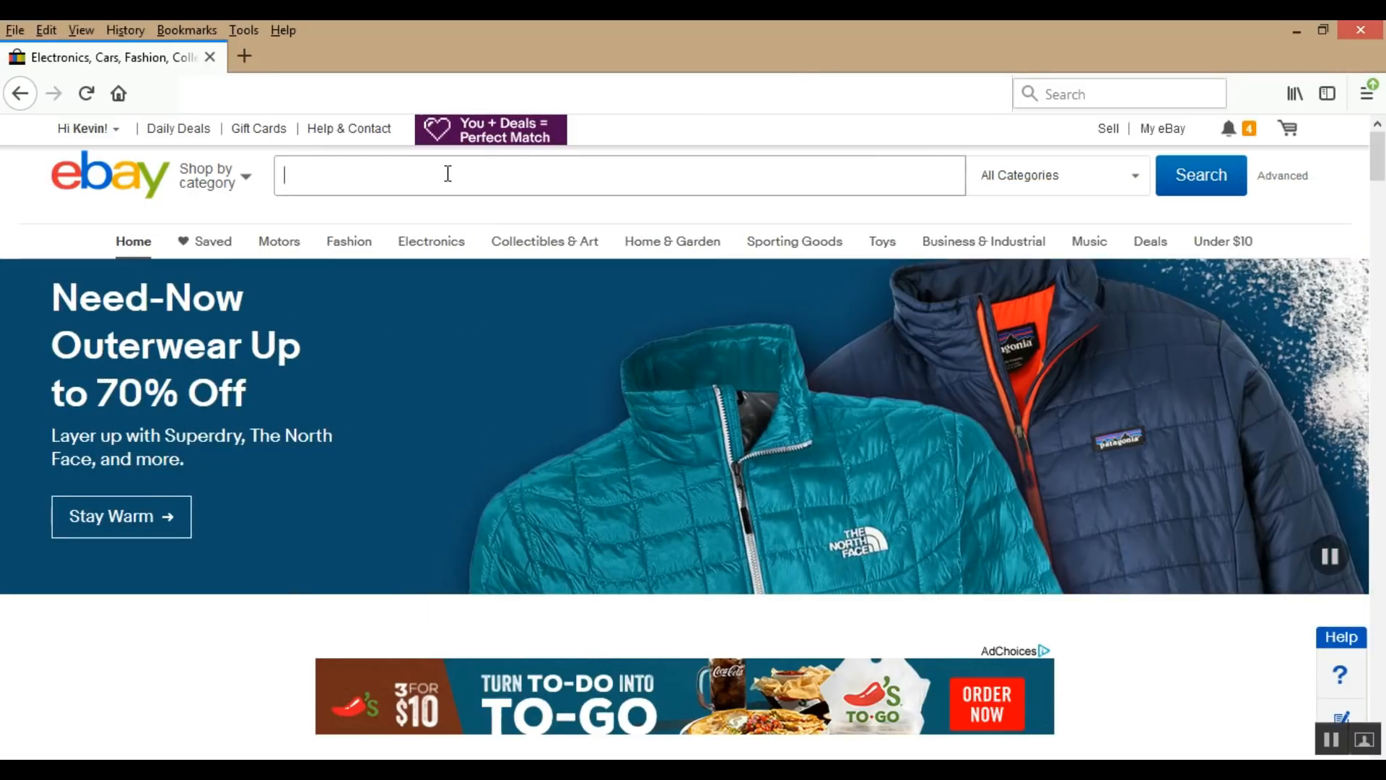
click(447, 173)
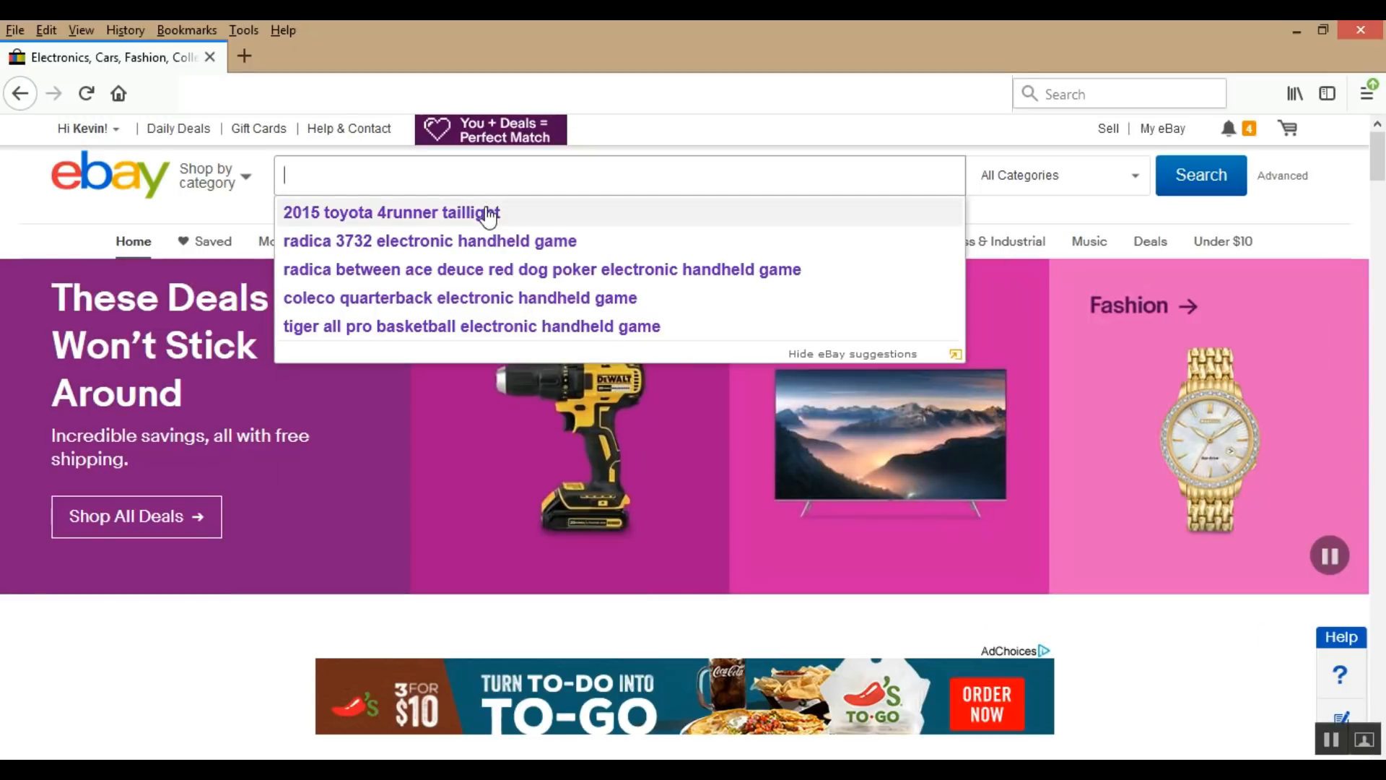
click(473, 212)
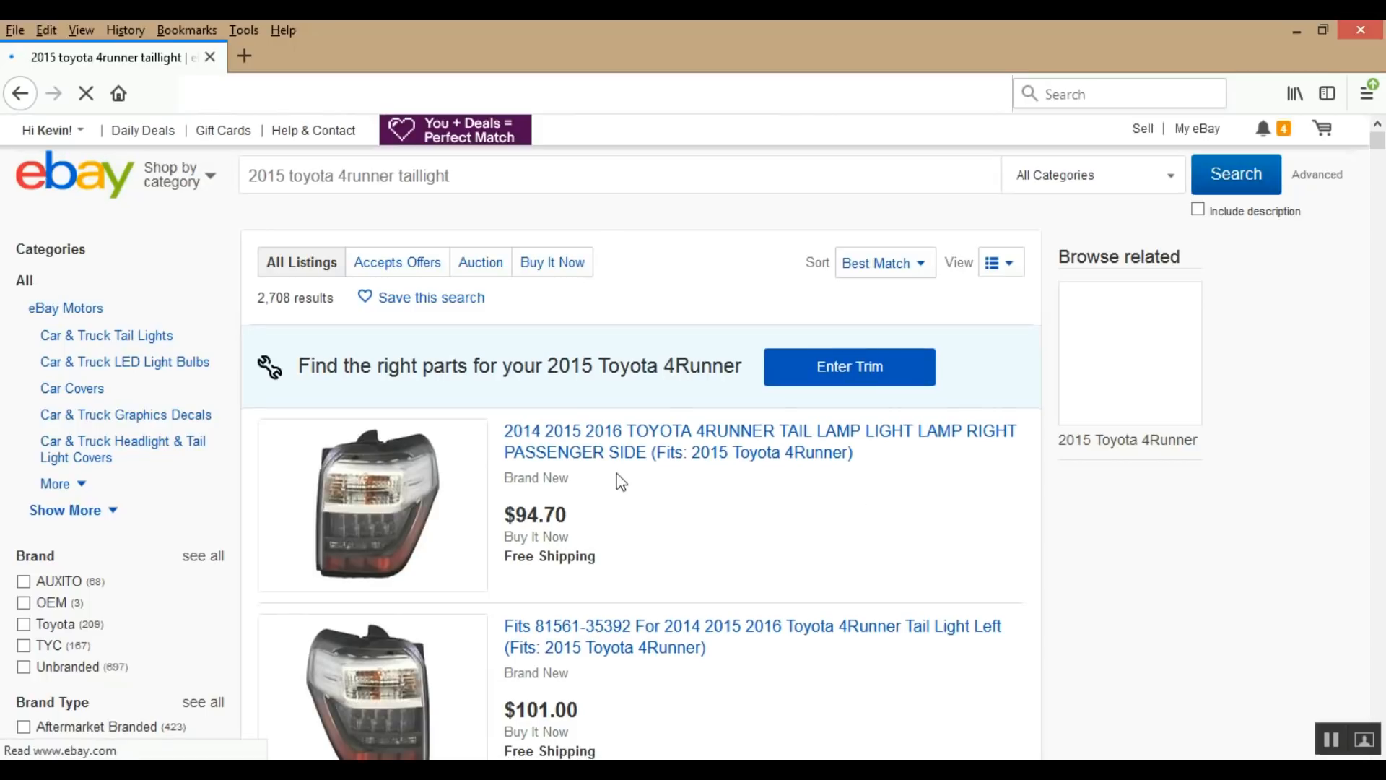
- Examine the asking prices, conditions and shipping costs of the active 2015 Toyota 4Runner taillight listings
scroll(526, 582, down, 5)
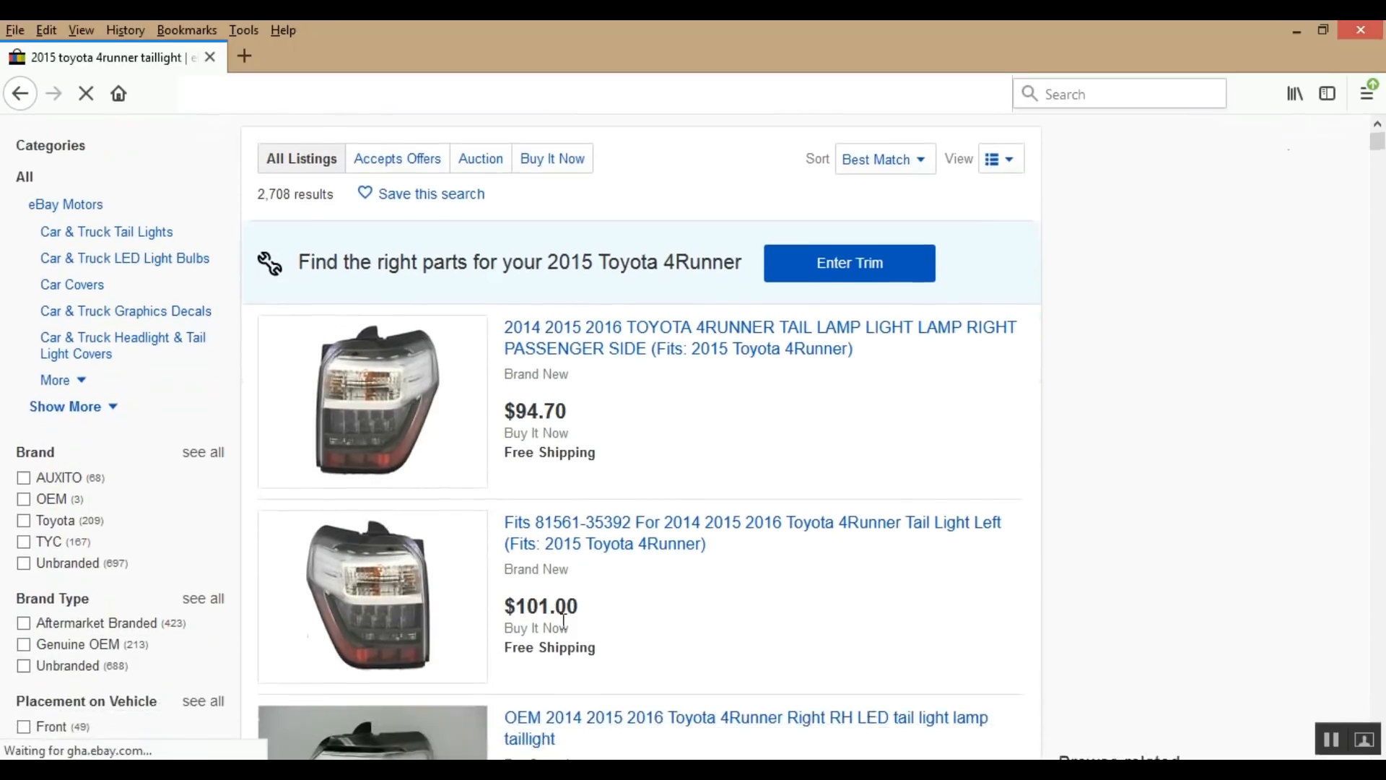
scroll(717, 619, down, 2)
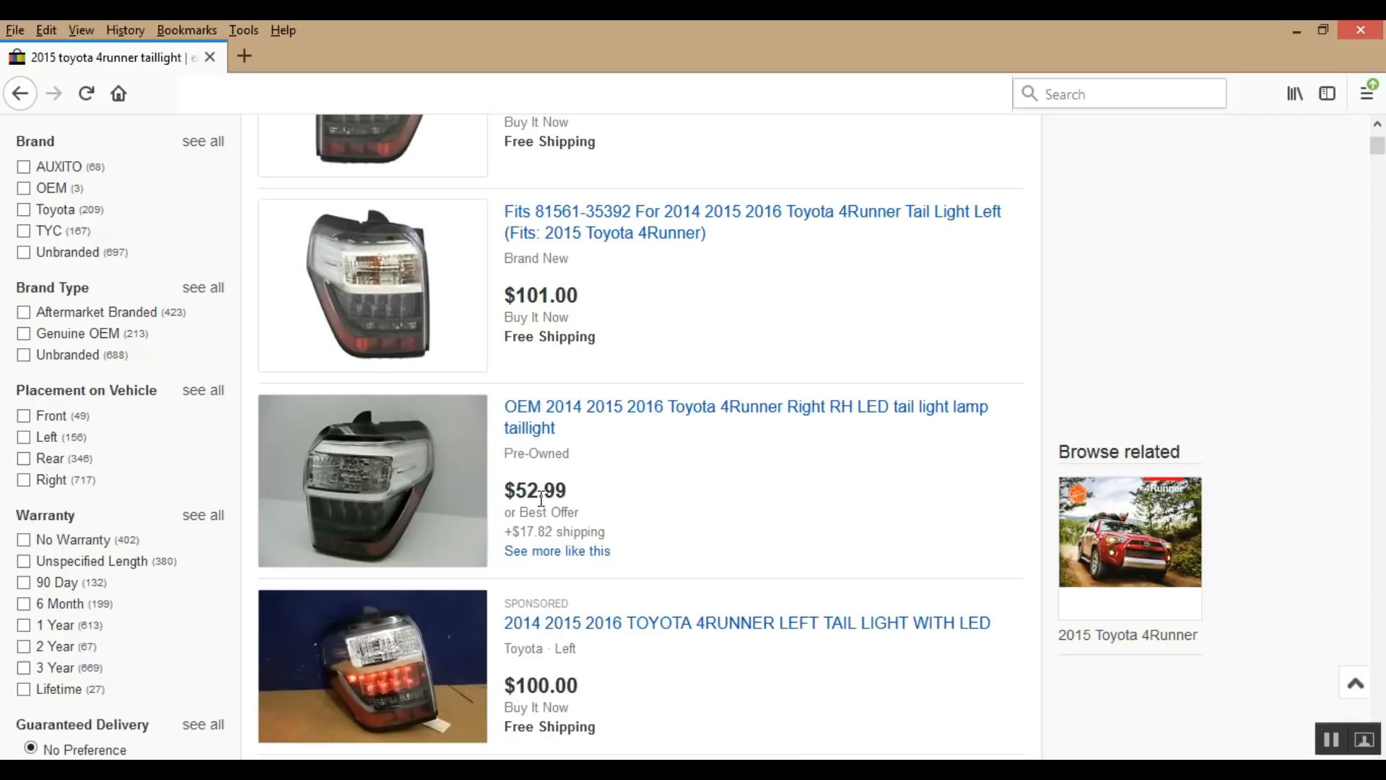
scroll(701, 531, down, 6)
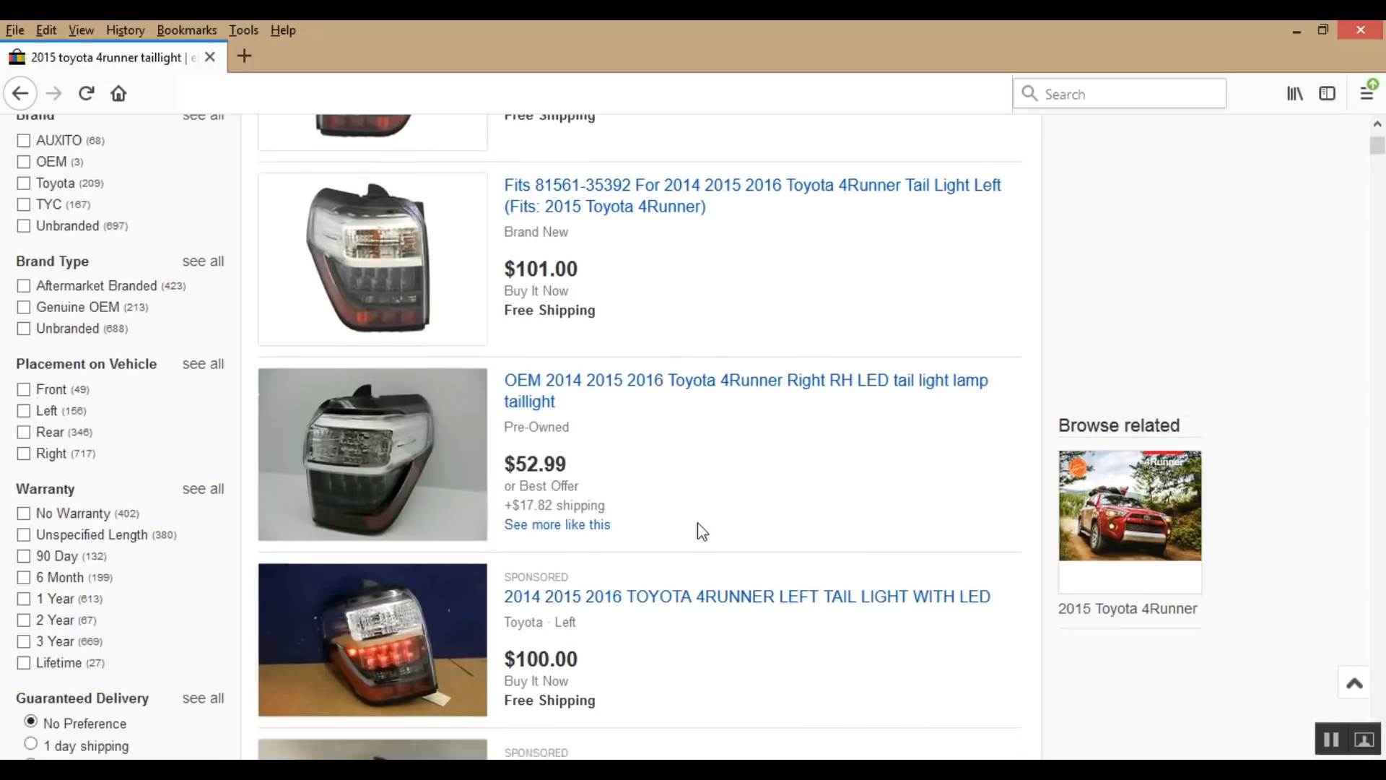
scroll(701, 530, down, 11)
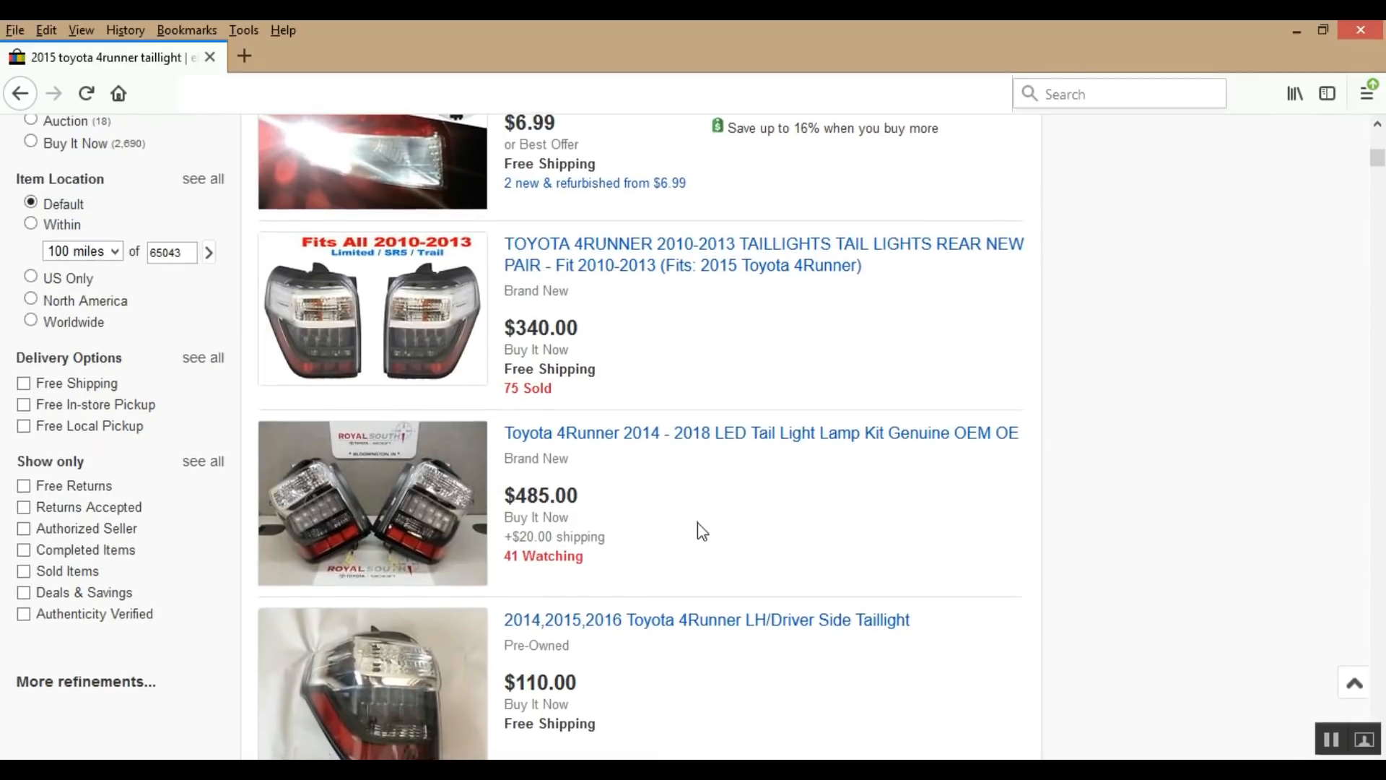
scroll(700, 531, down, 2)
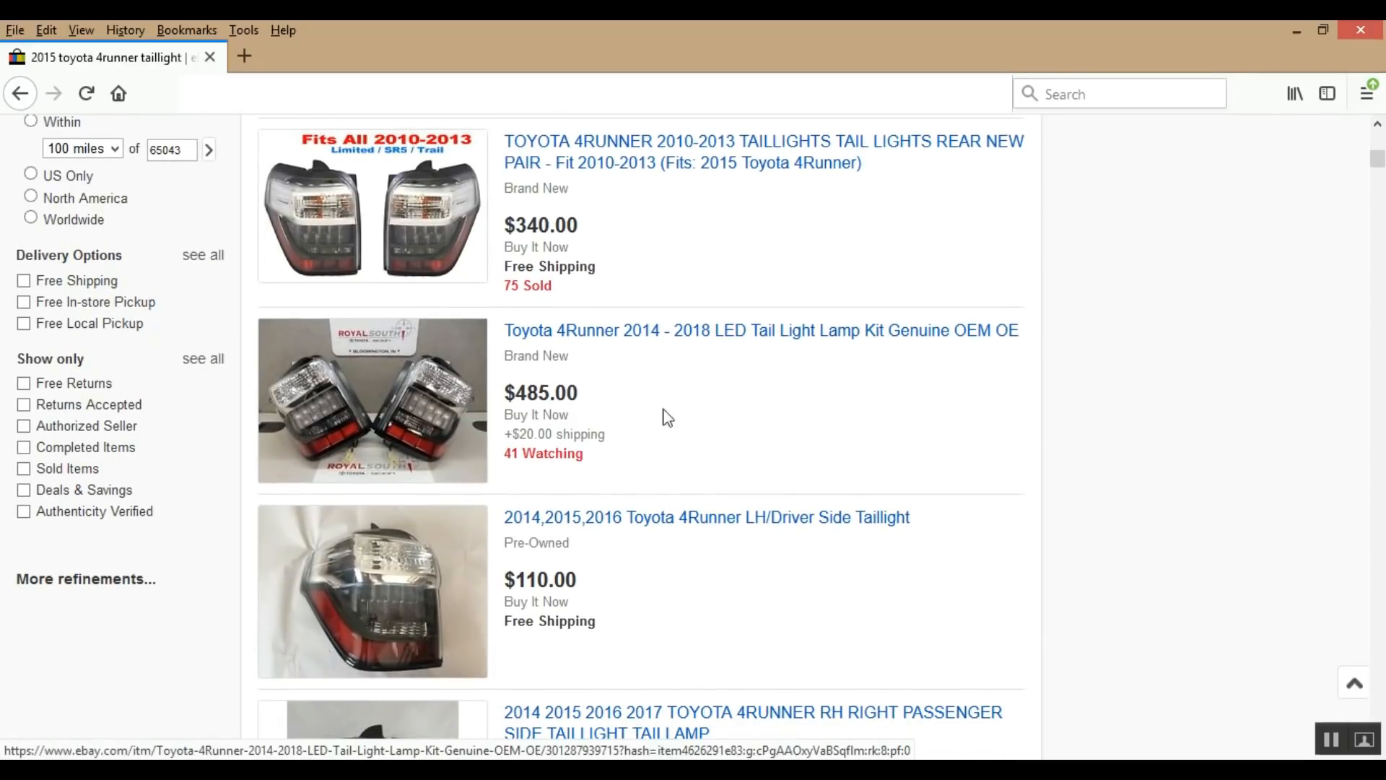
scroll(705, 504, down, 5)
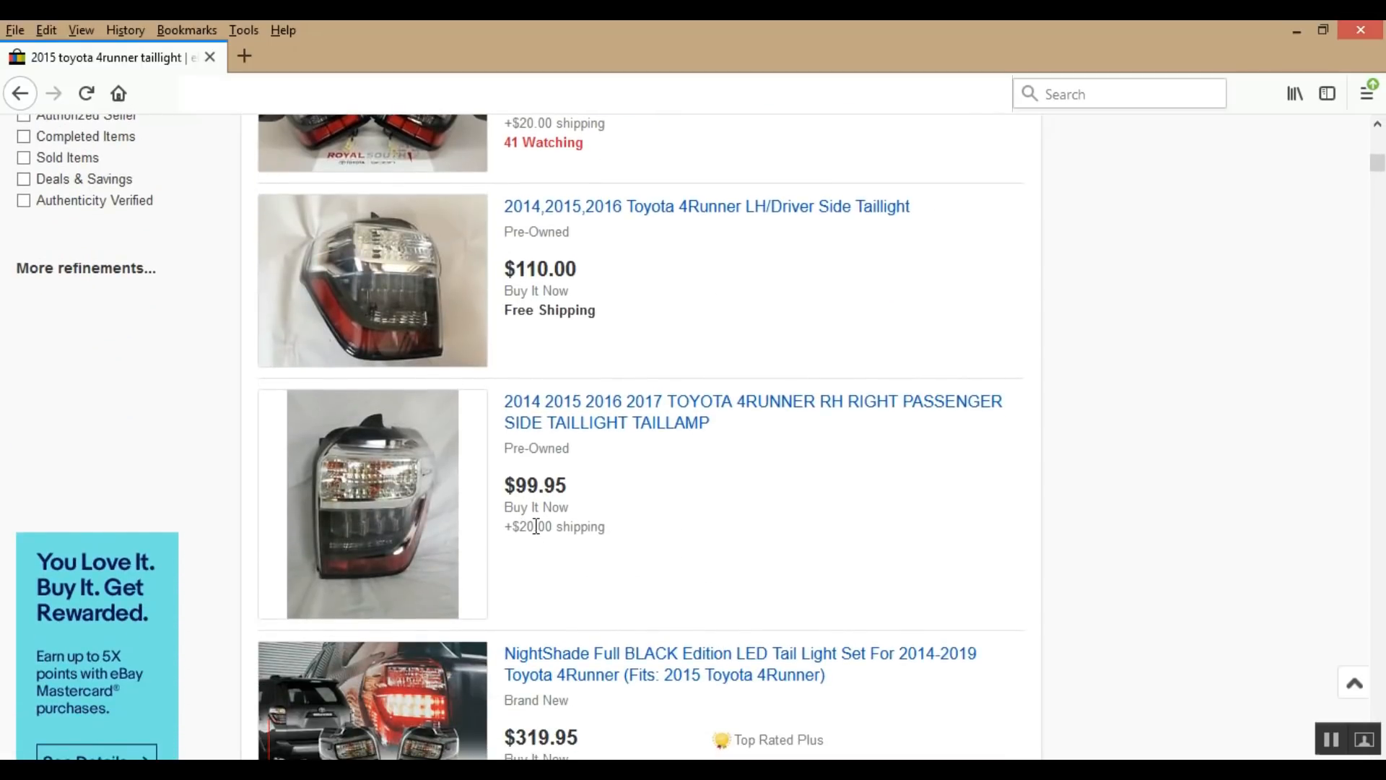
scroll(783, 567, up, 5)
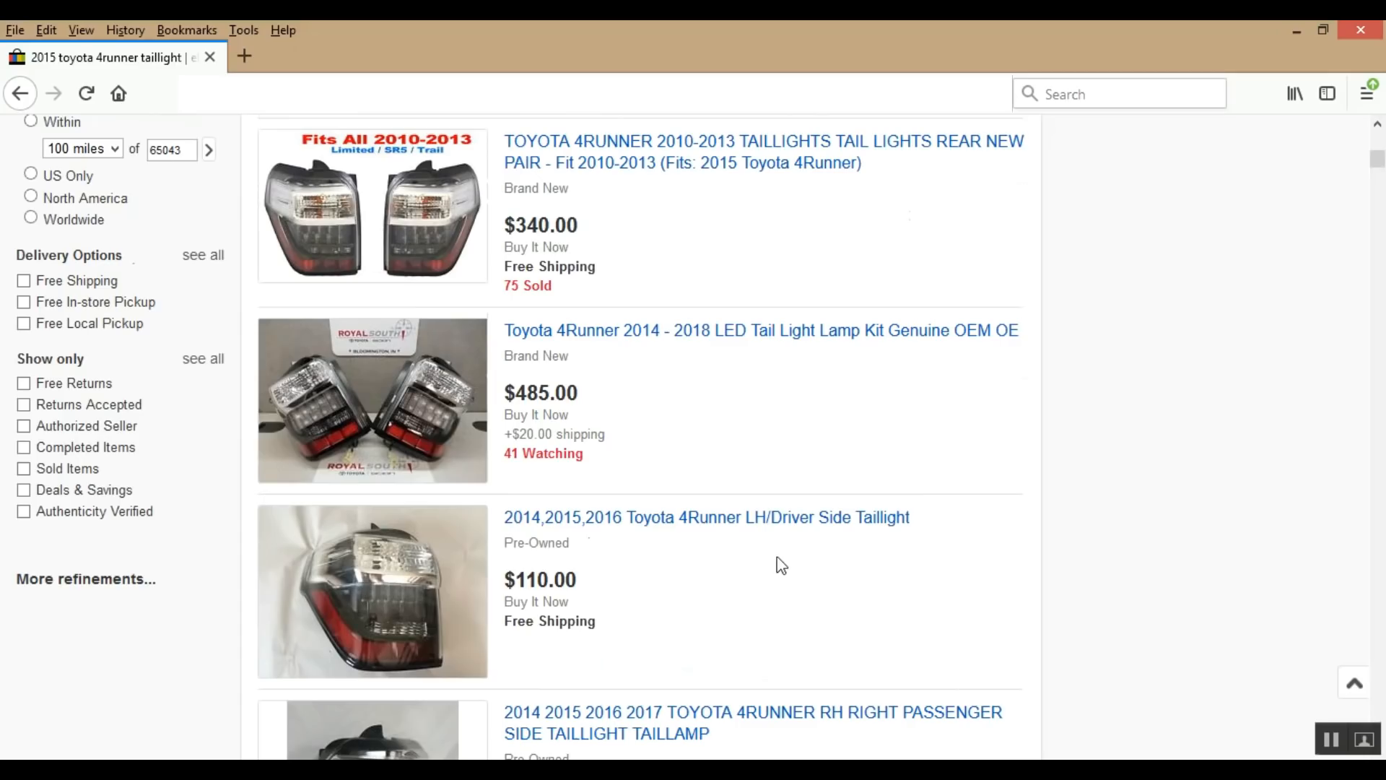
scroll(1054, 532, down, 3)
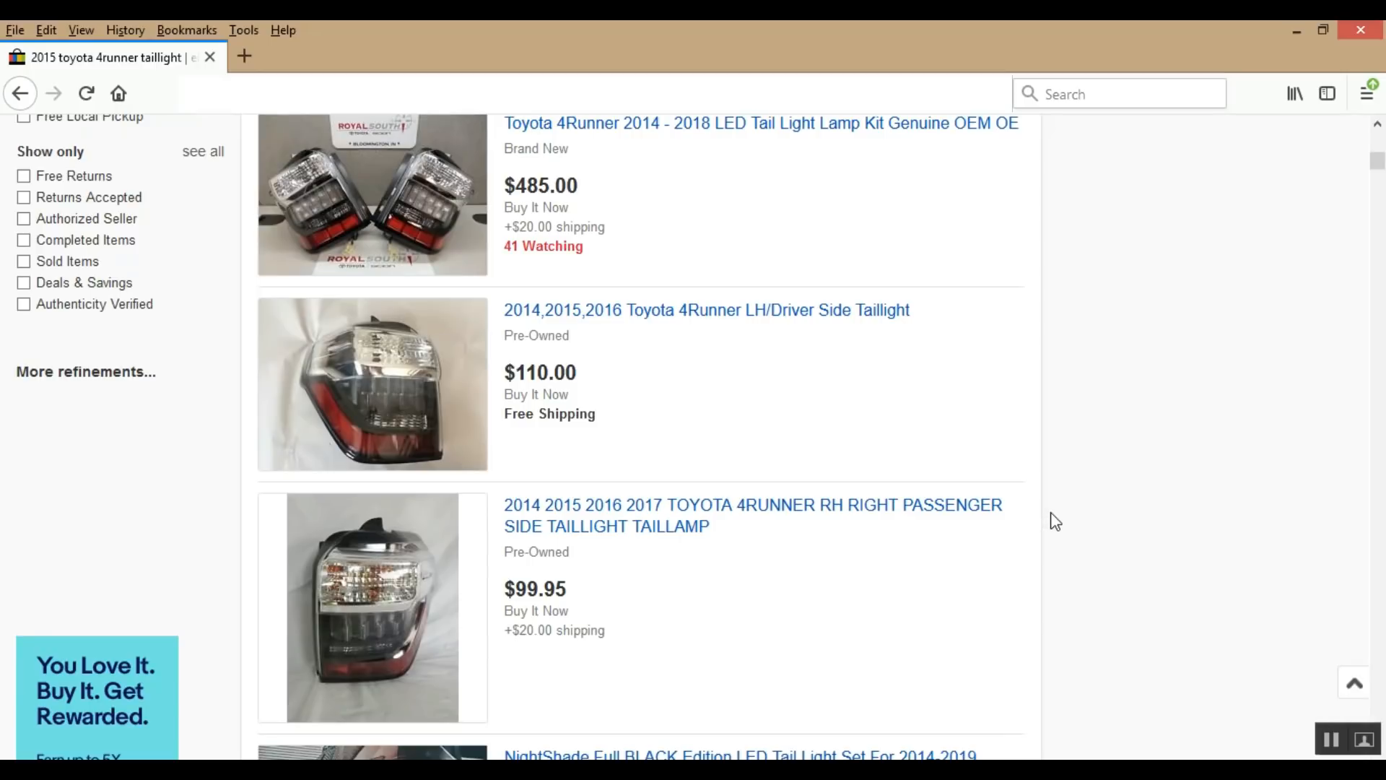
scroll(1054, 512, down, 8)
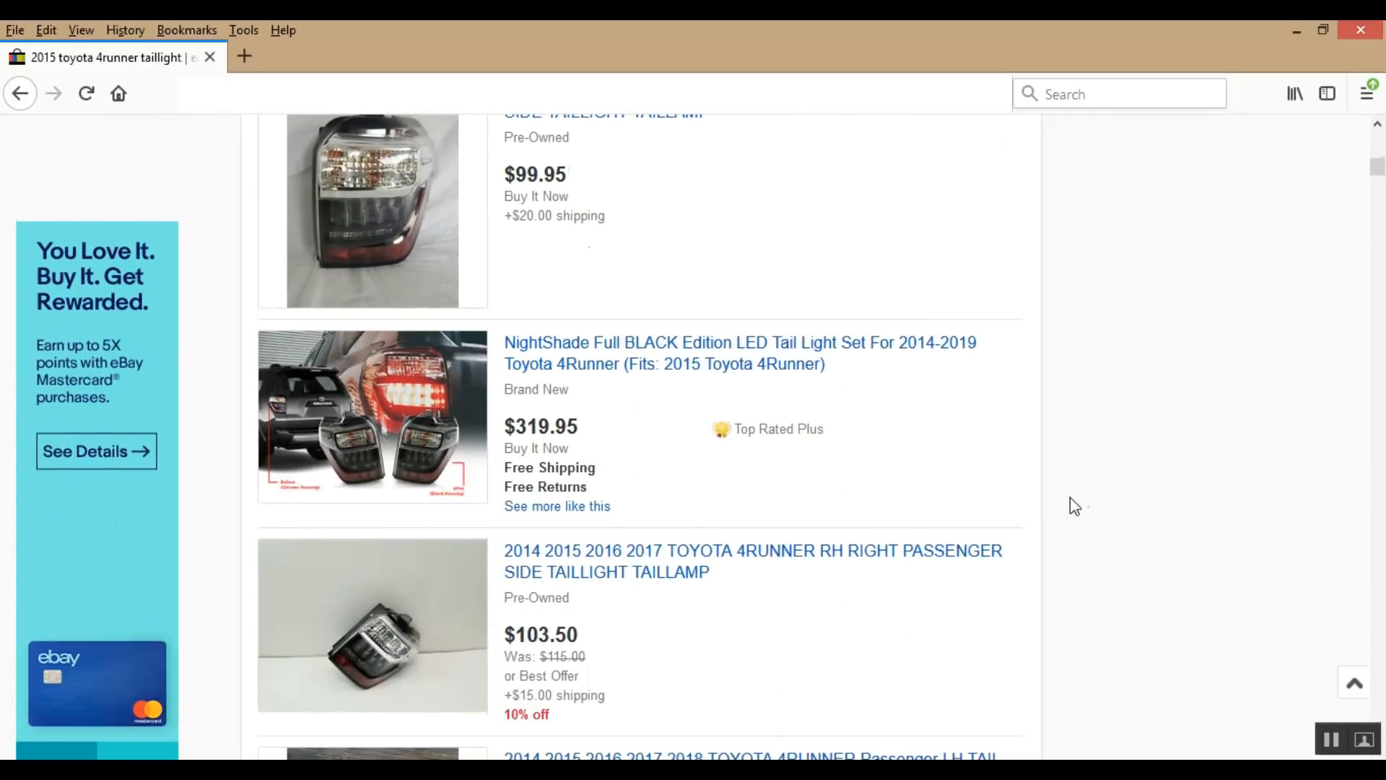
scroll(1081, 505, down, 12)
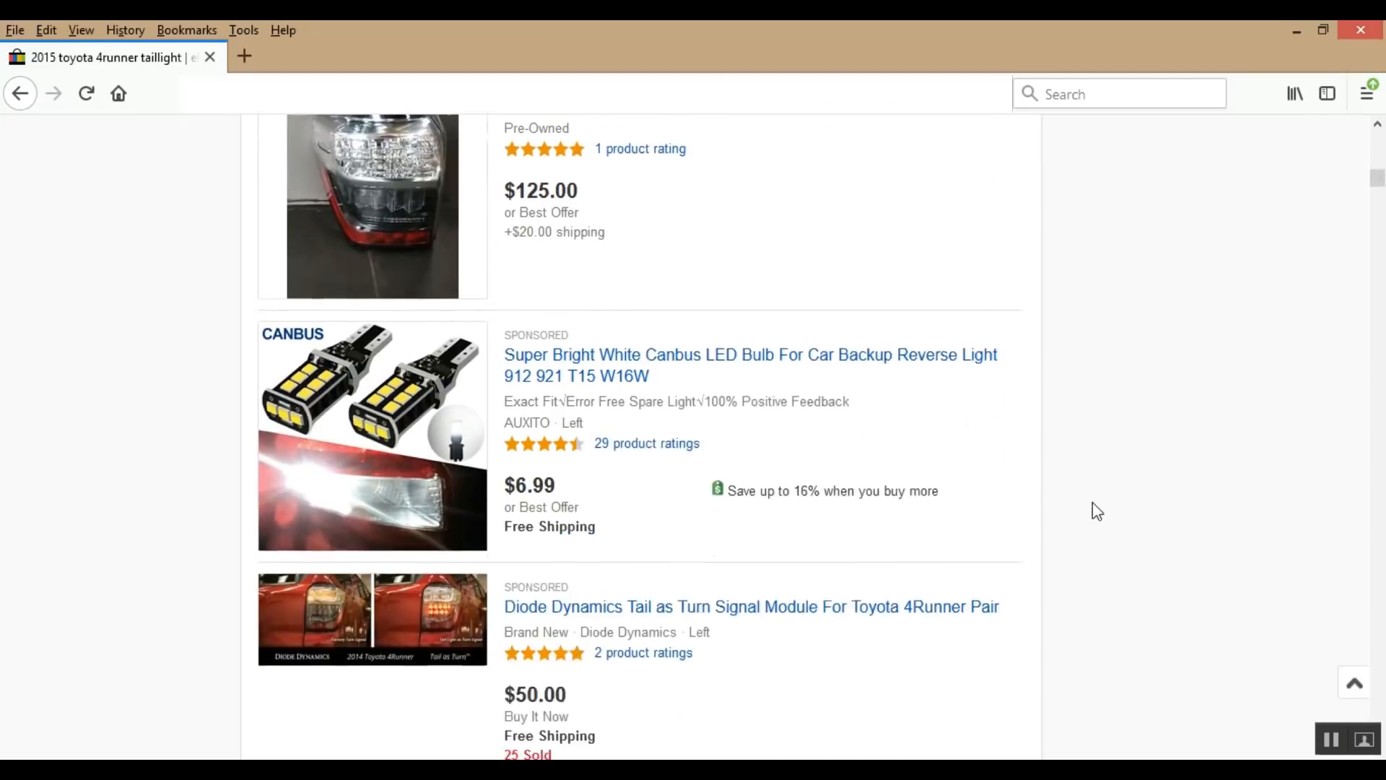
scroll(1097, 505, down, 3)
scroll(1099, 502, down, 7)
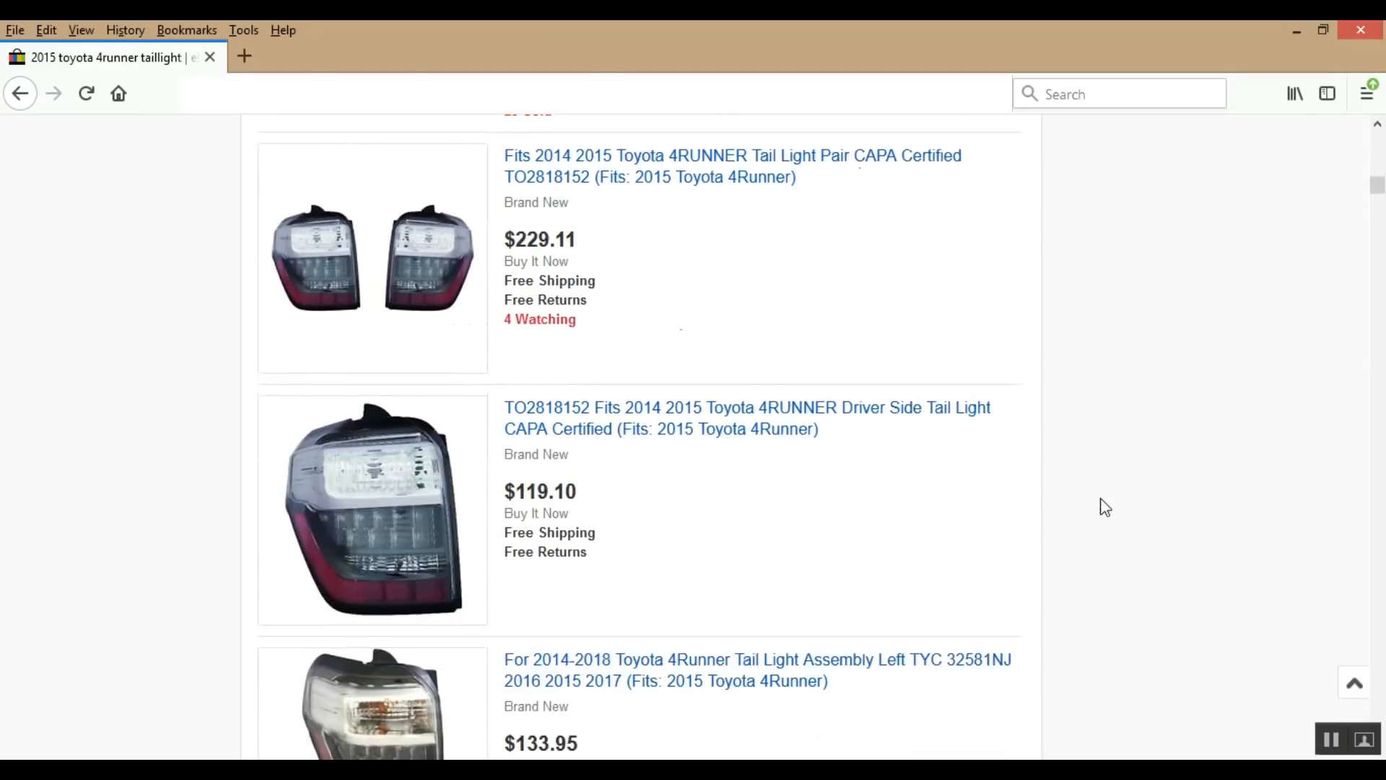
scroll(1121, 504, down, 11)
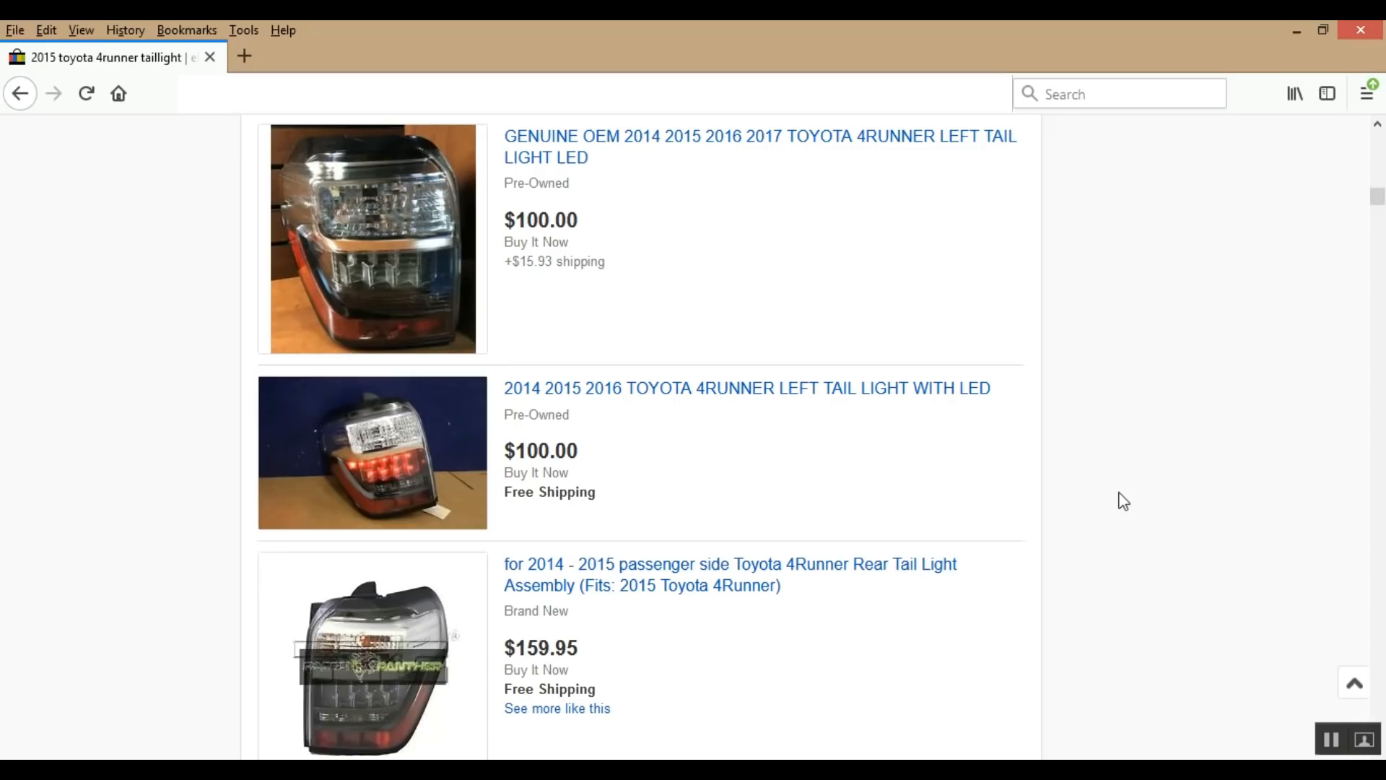
scroll(1123, 501, down, 10)
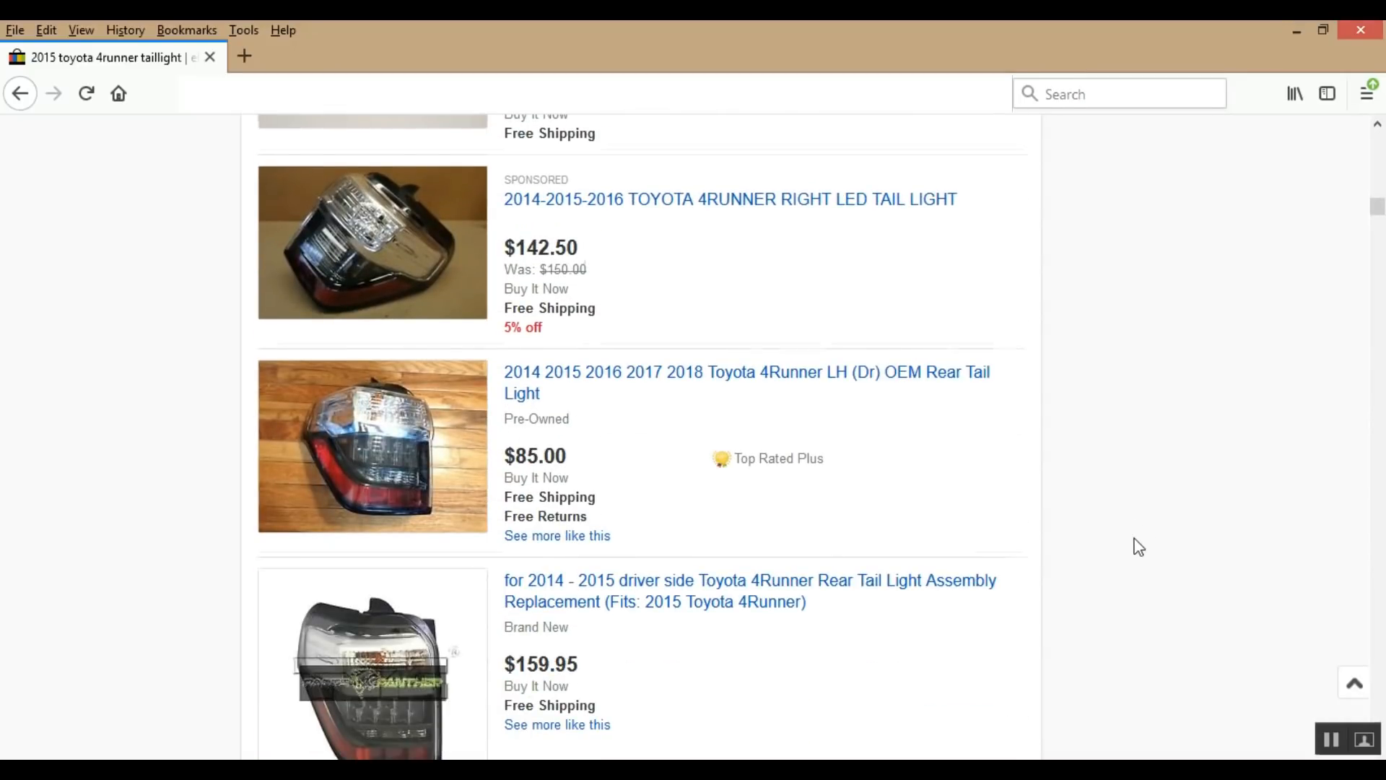
scroll(1139, 547, down, 4)
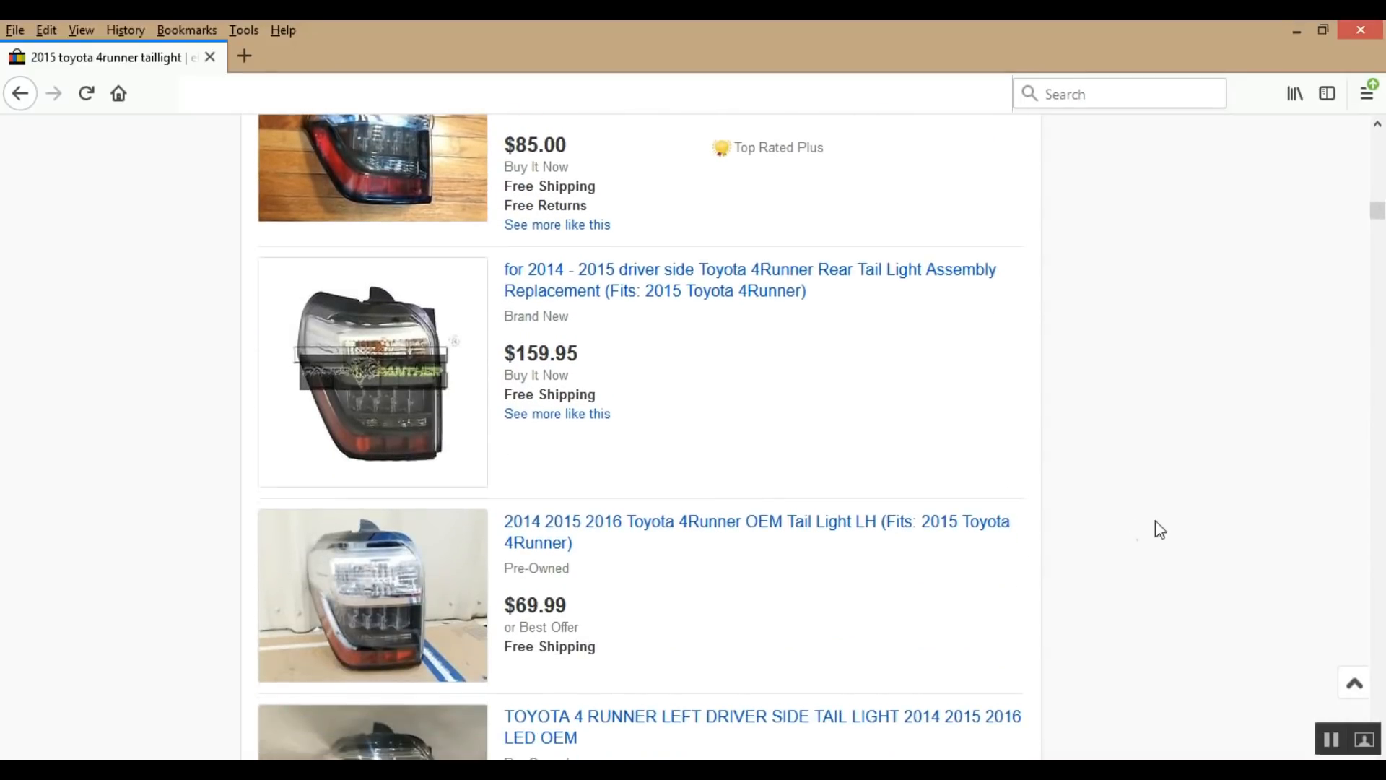
- Filter the taillight search results to items in Used condition
drag(1378, 212, 1378, 140)
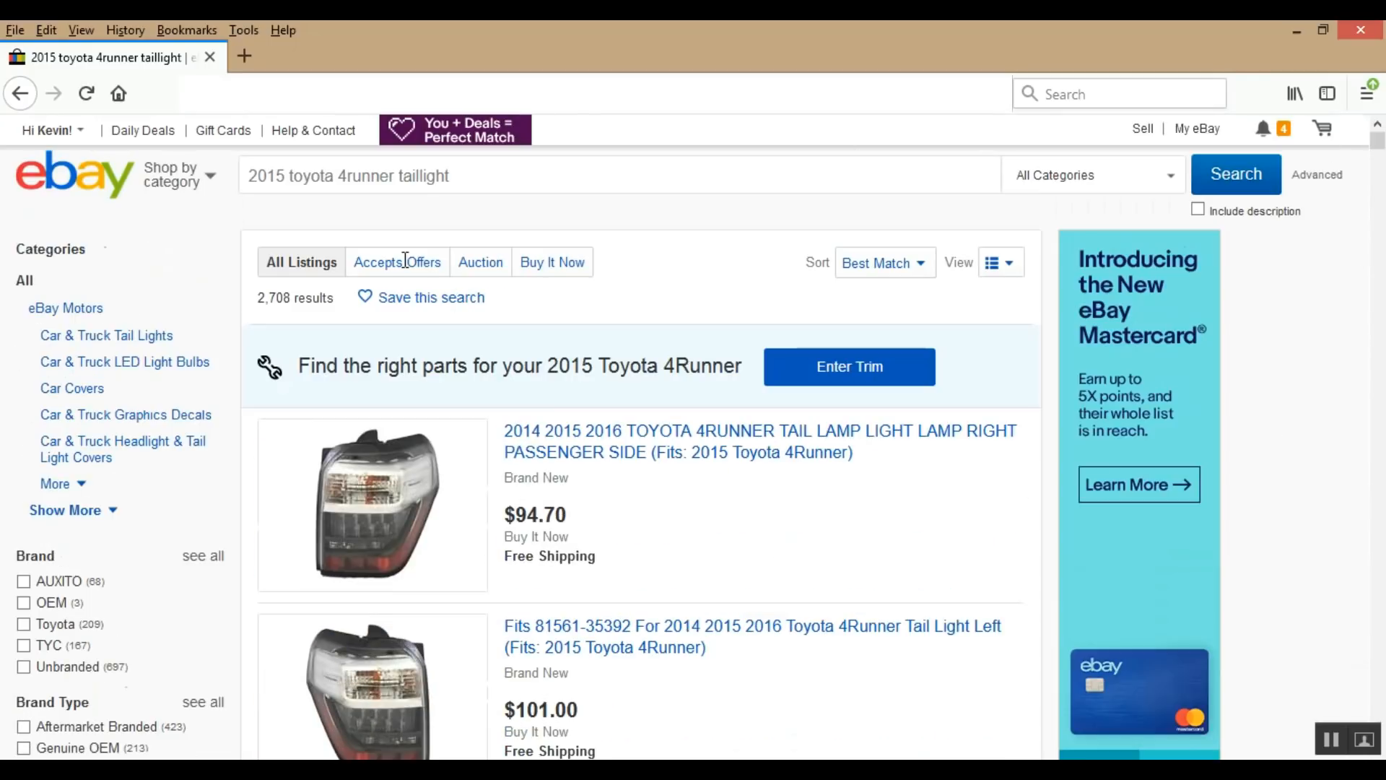
scroll(81, 507, down, 8)
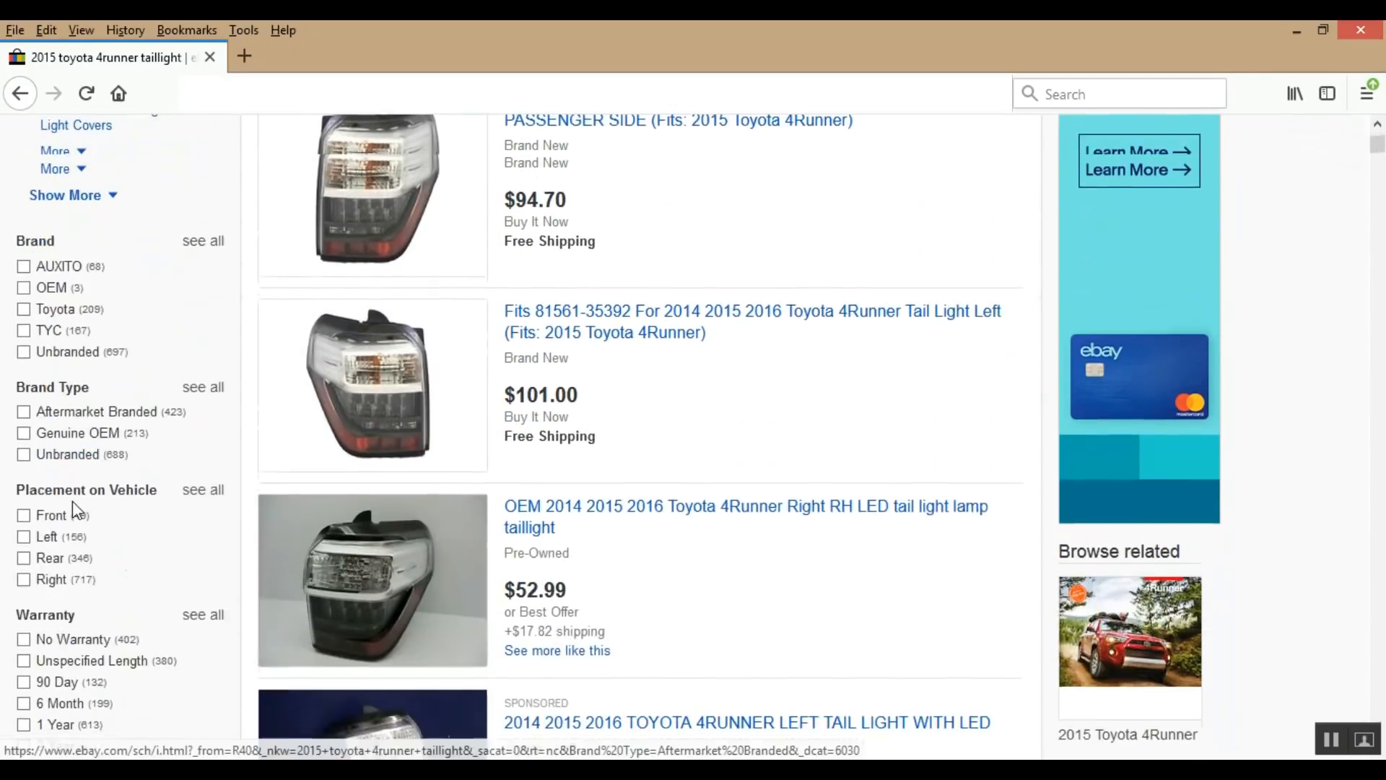
scroll(72, 511, down, 2)
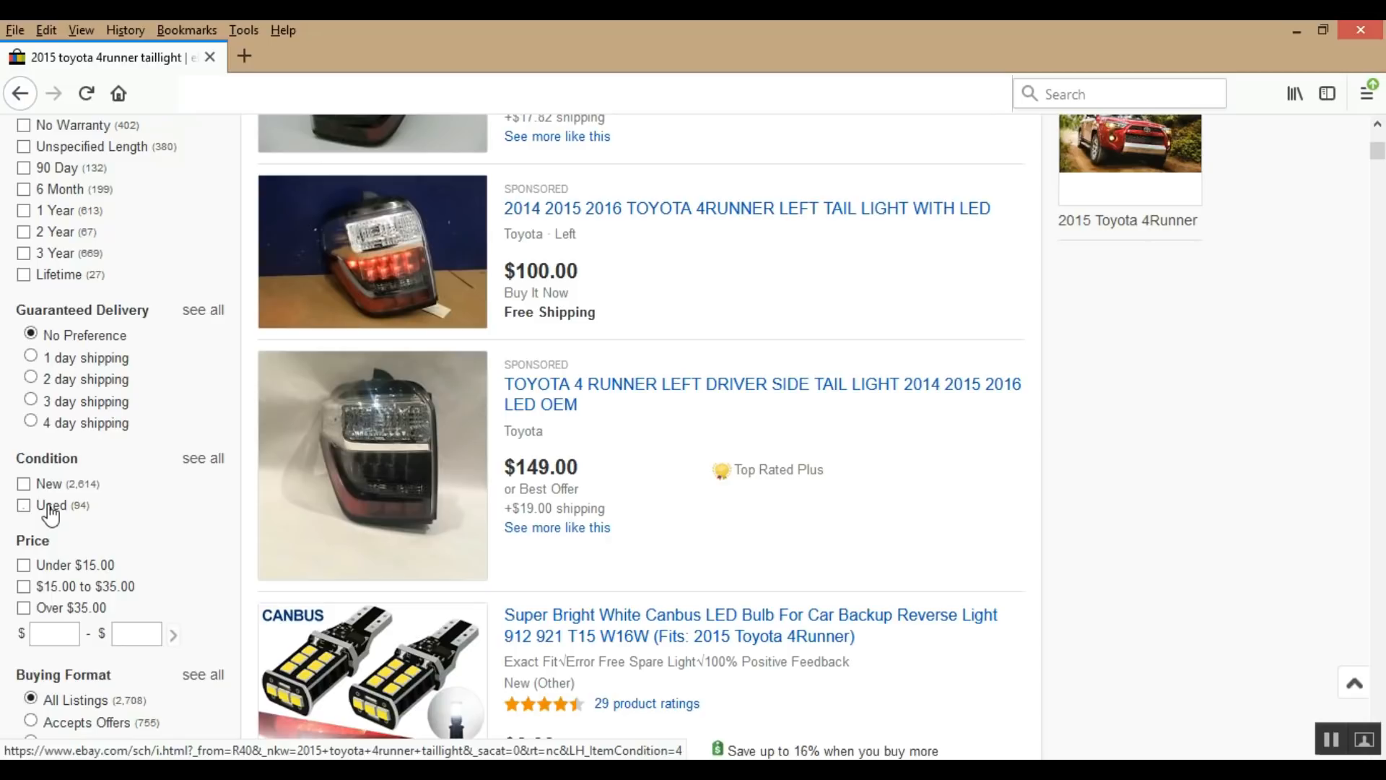
click(51, 507)
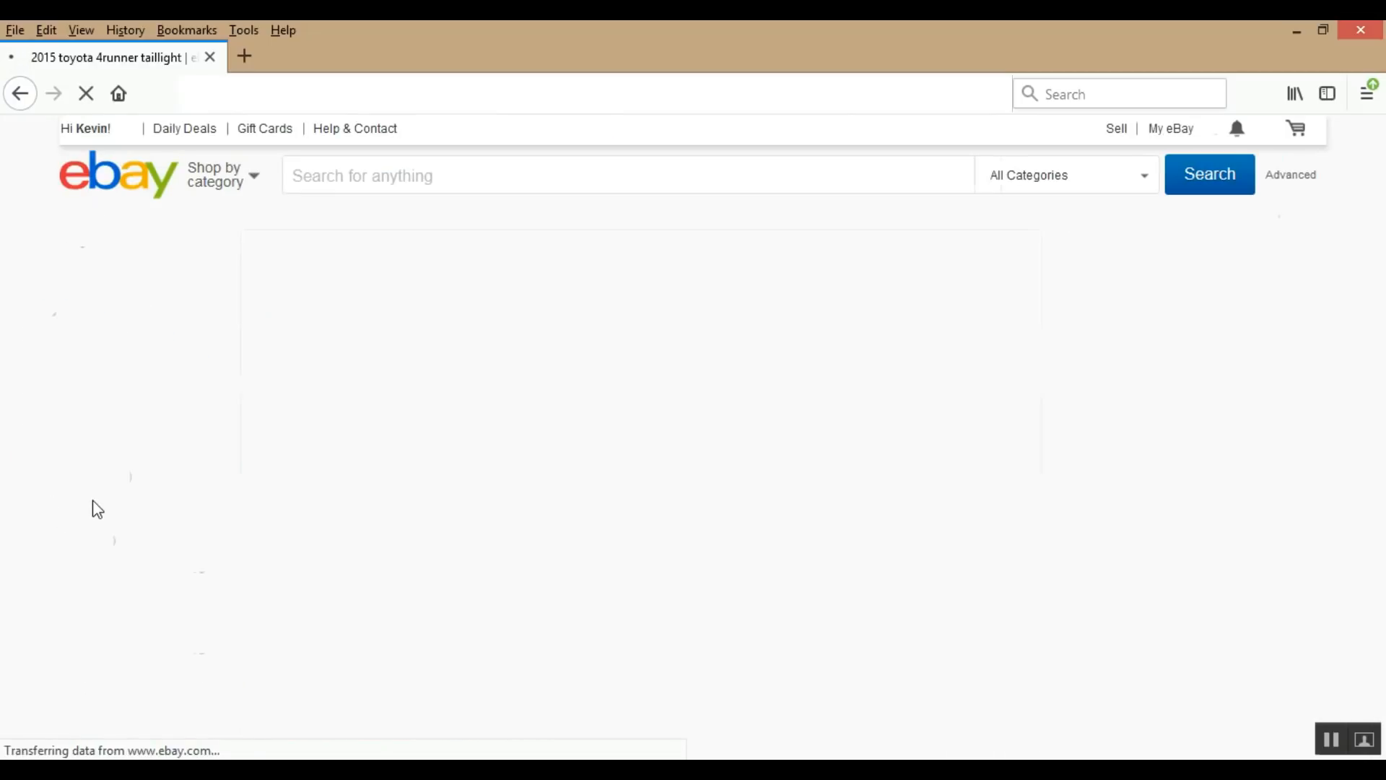
- Restrict the used taillight results to Sold Items
scroll(120, 500, down, 2)
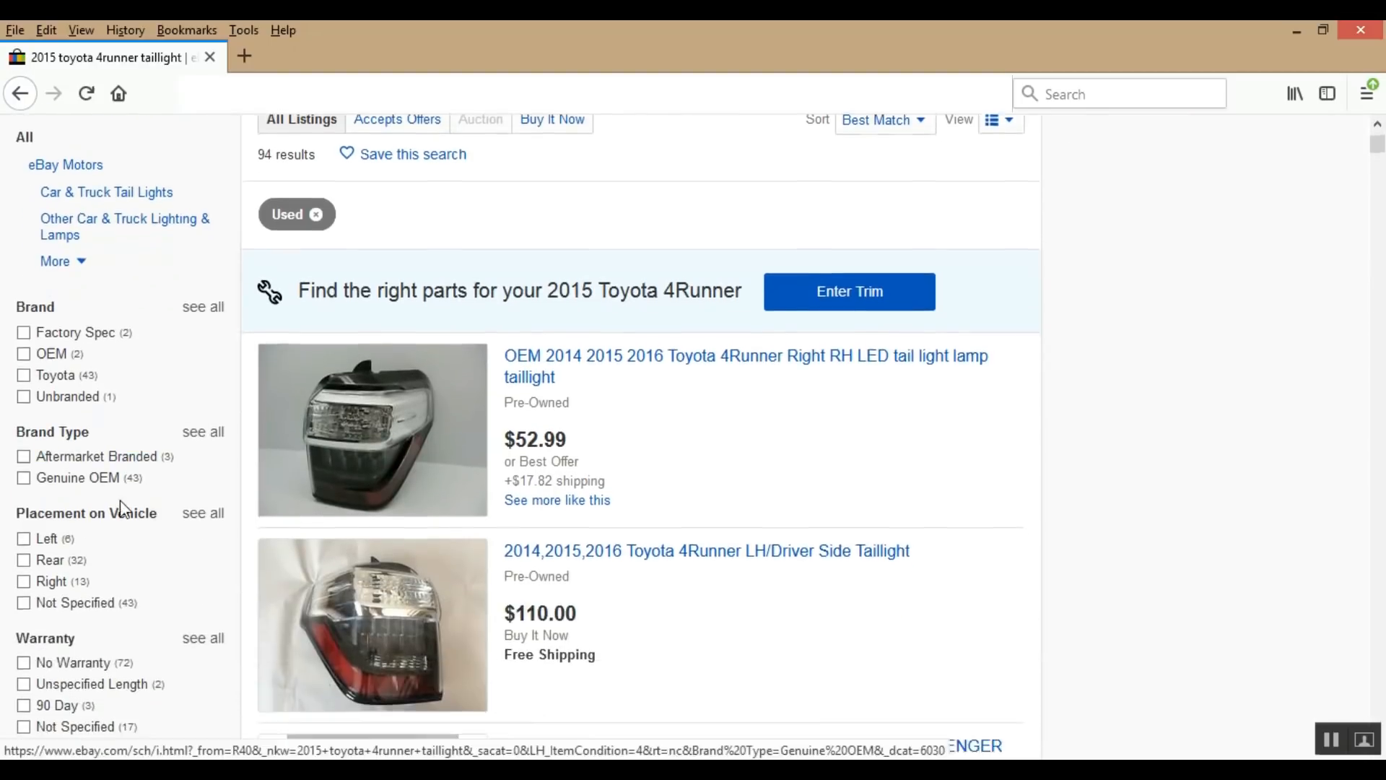
scroll(120, 499, down, 10)
scroll(88, 507, down, 4)
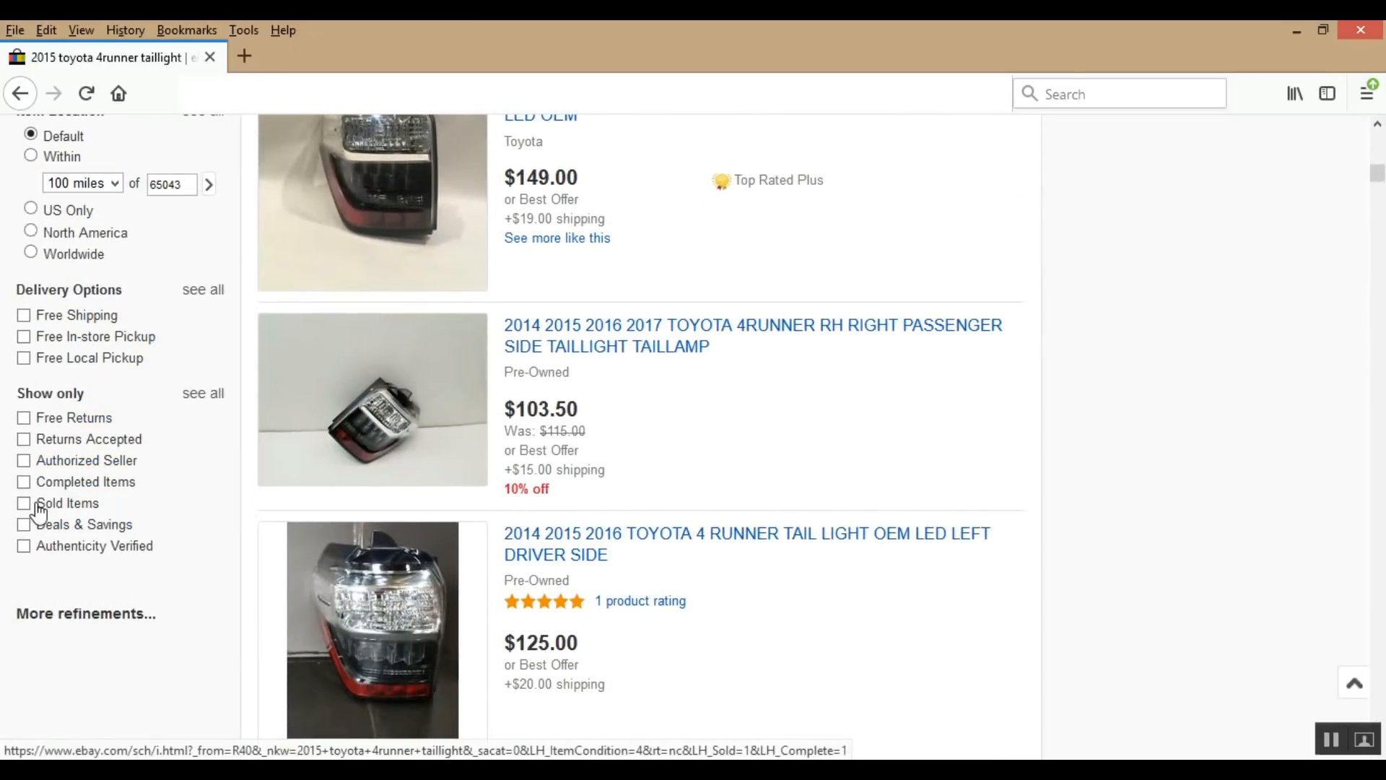
click(54, 505)
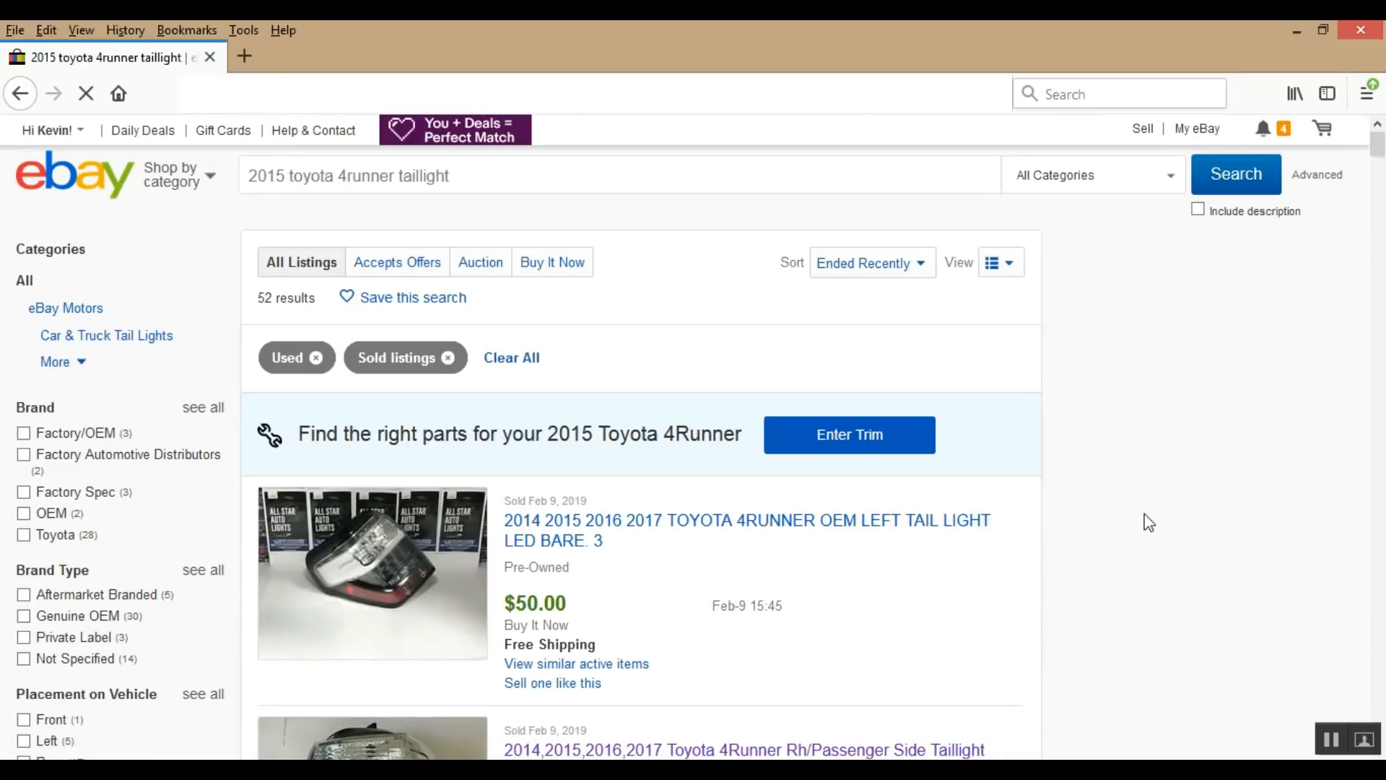
- Compare the sale prices and shipping costs of the most recently sold used 4Runner taillights
scroll(1127, 498, down, 2)
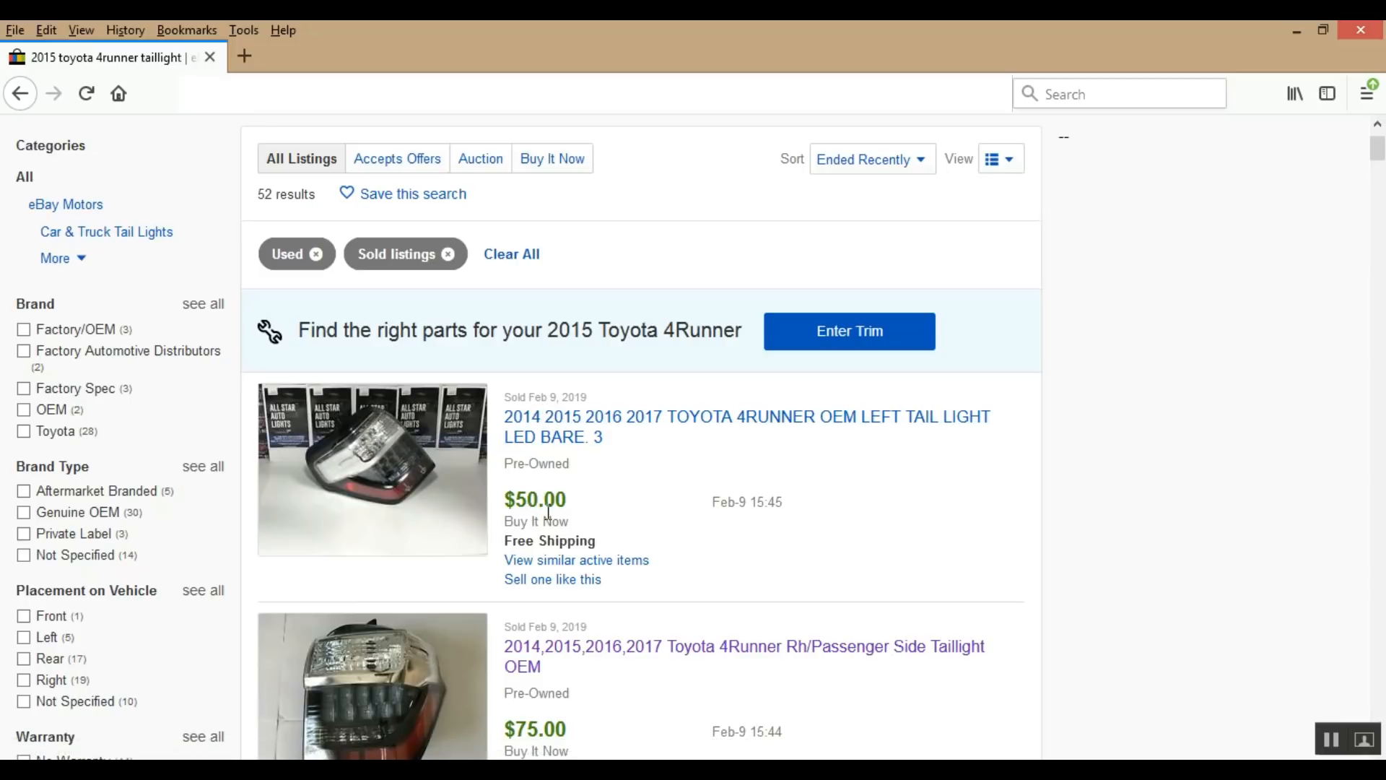
scroll(712, 486, down, 3)
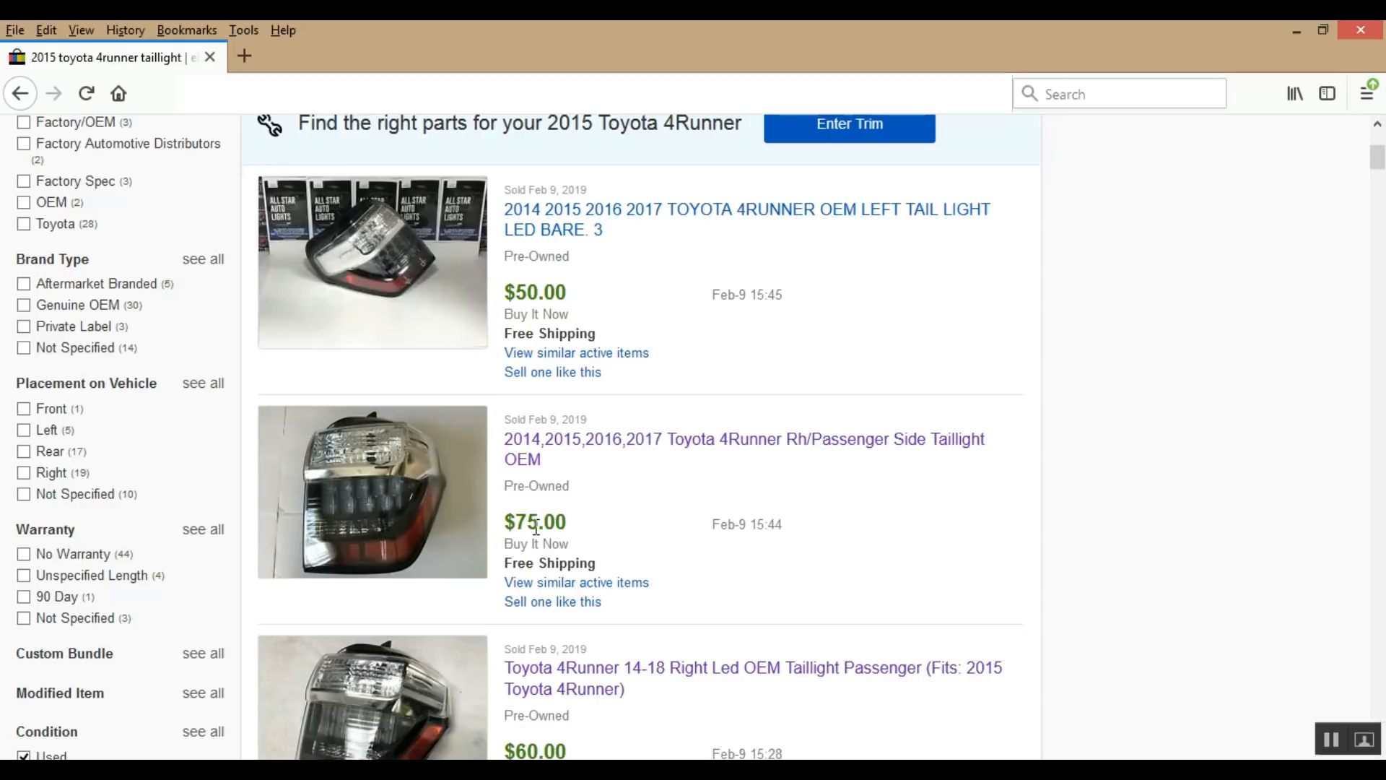
scroll(654, 514, down, 2)
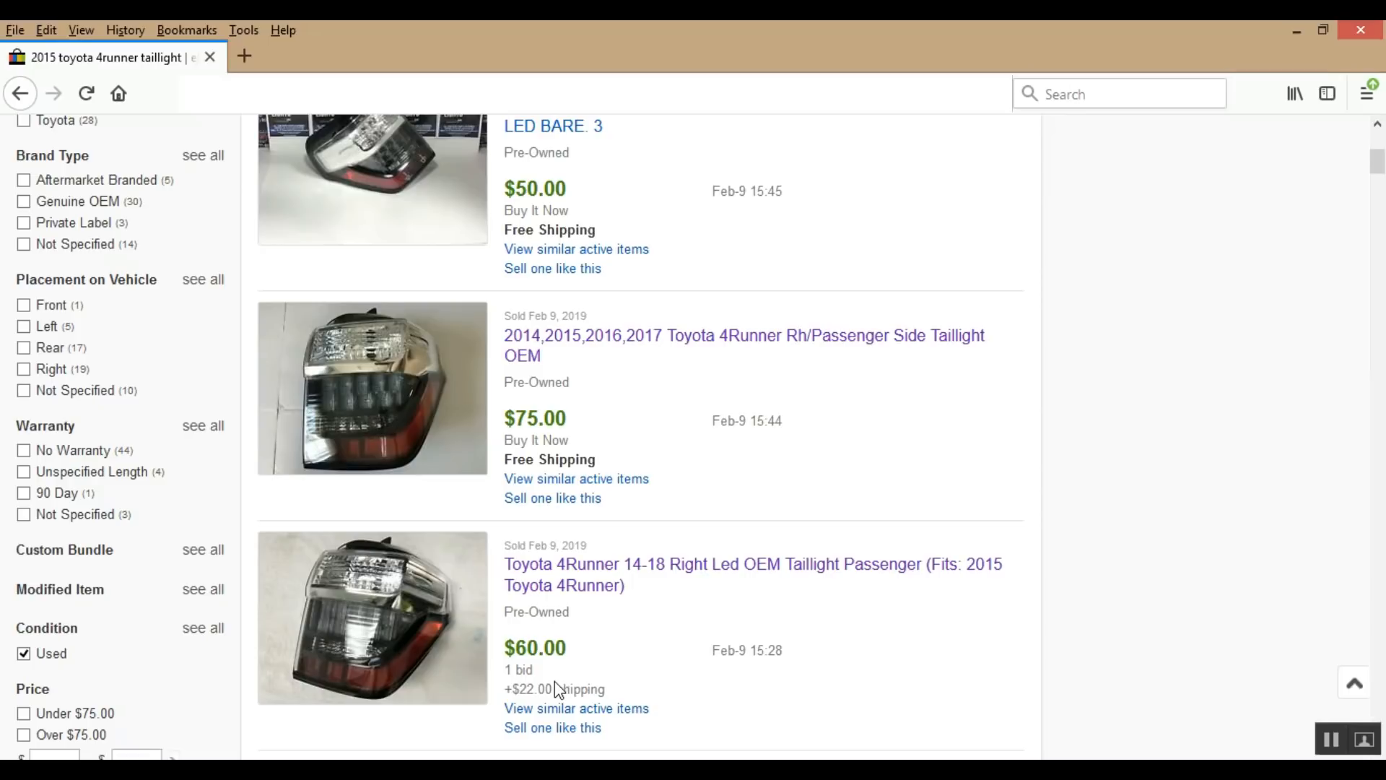
scroll(665, 654, down, 5)
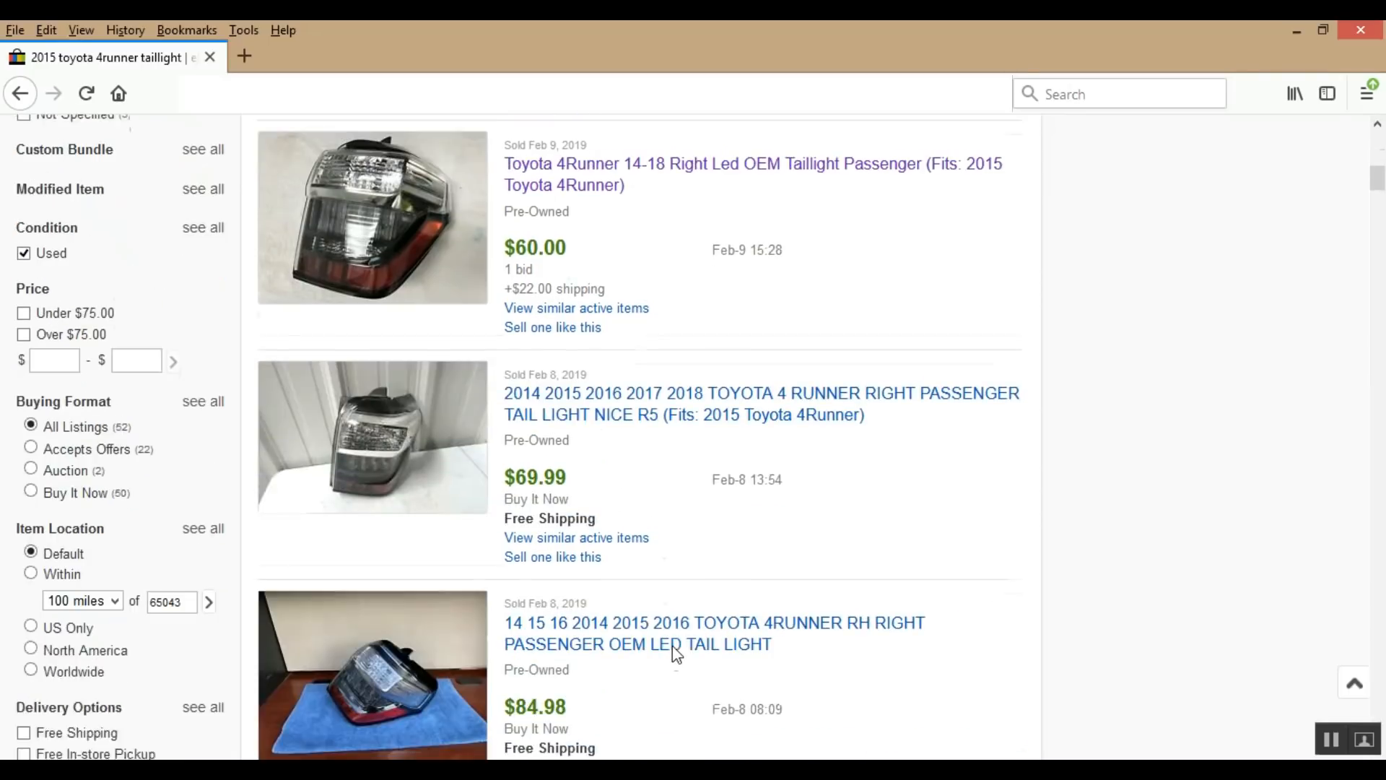
scroll(560, 477, down, 2)
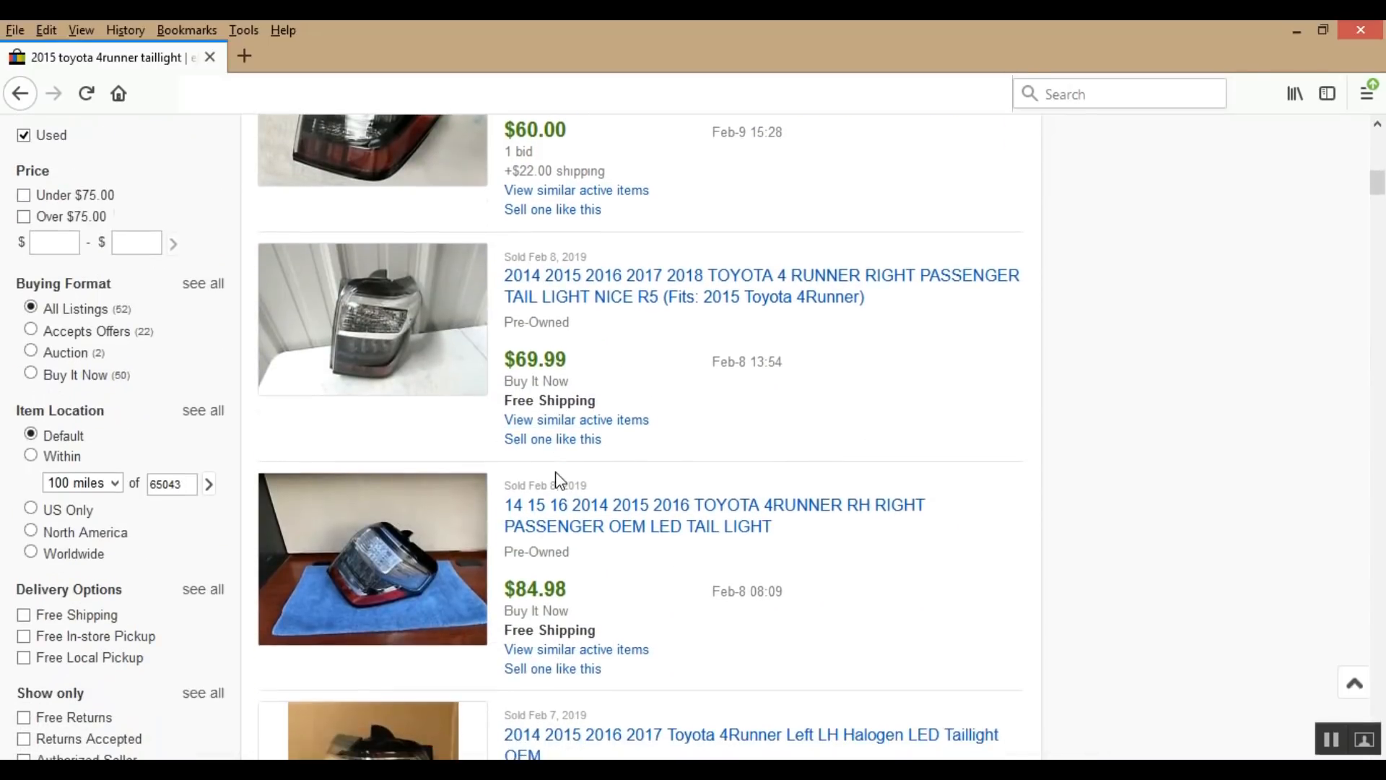
scroll(580, 469, down, 2)
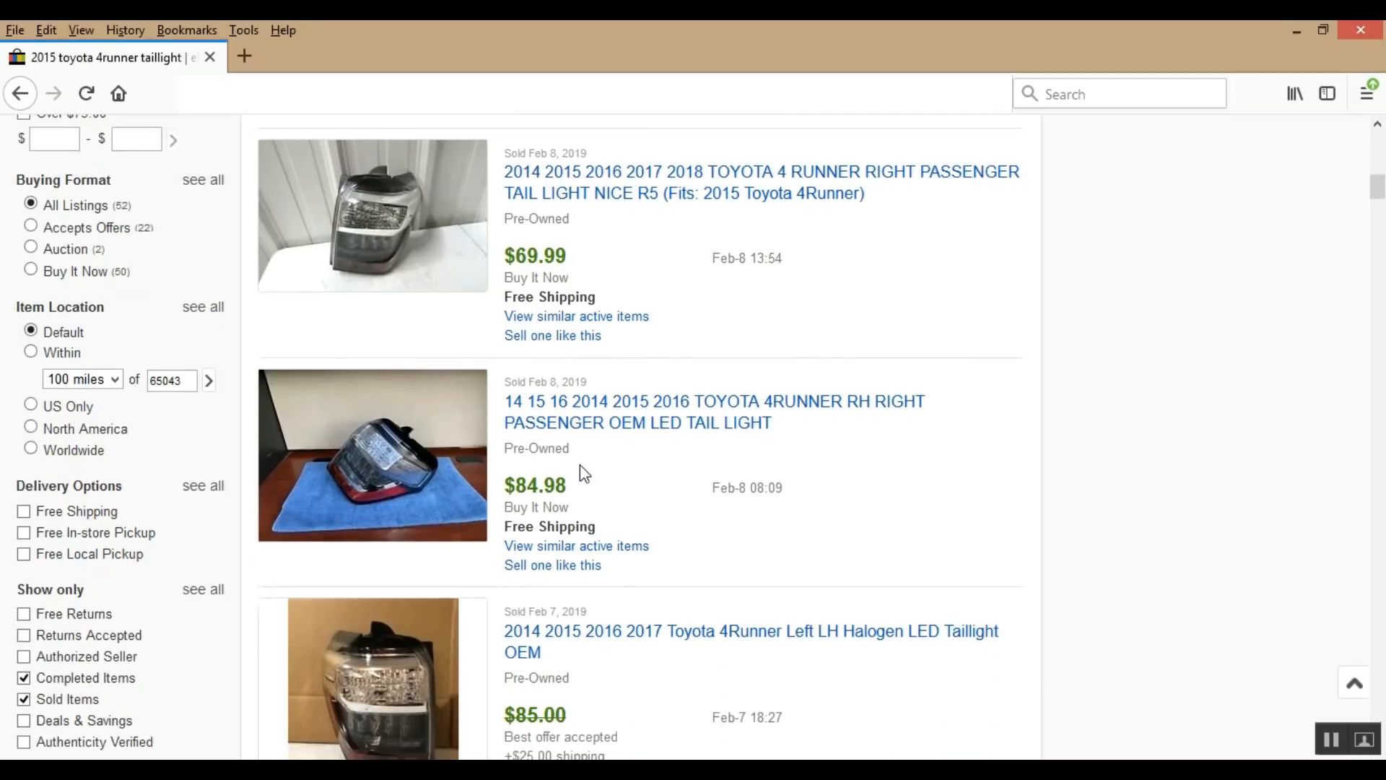
scroll(605, 488, down, 4)
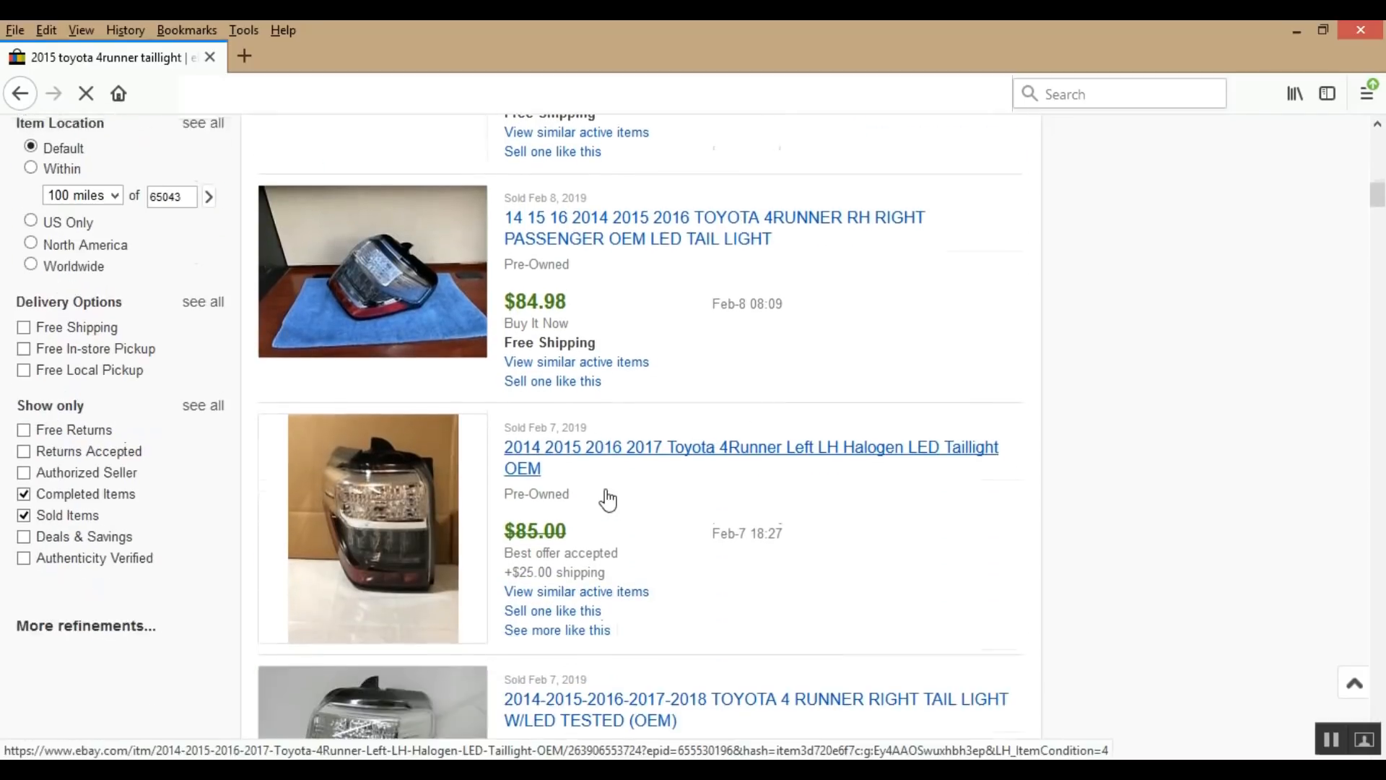
scroll(614, 498, down, 6)
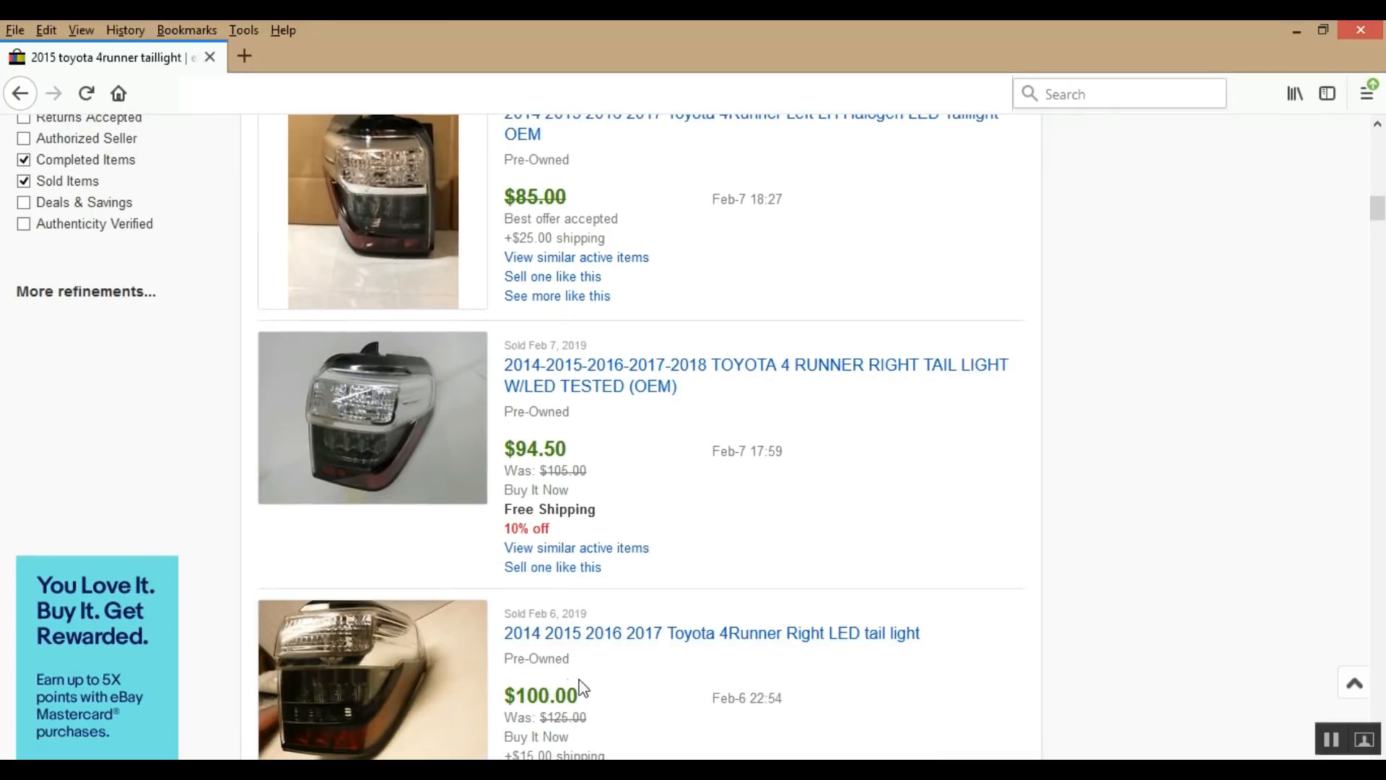
scroll(585, 676, down, 2)
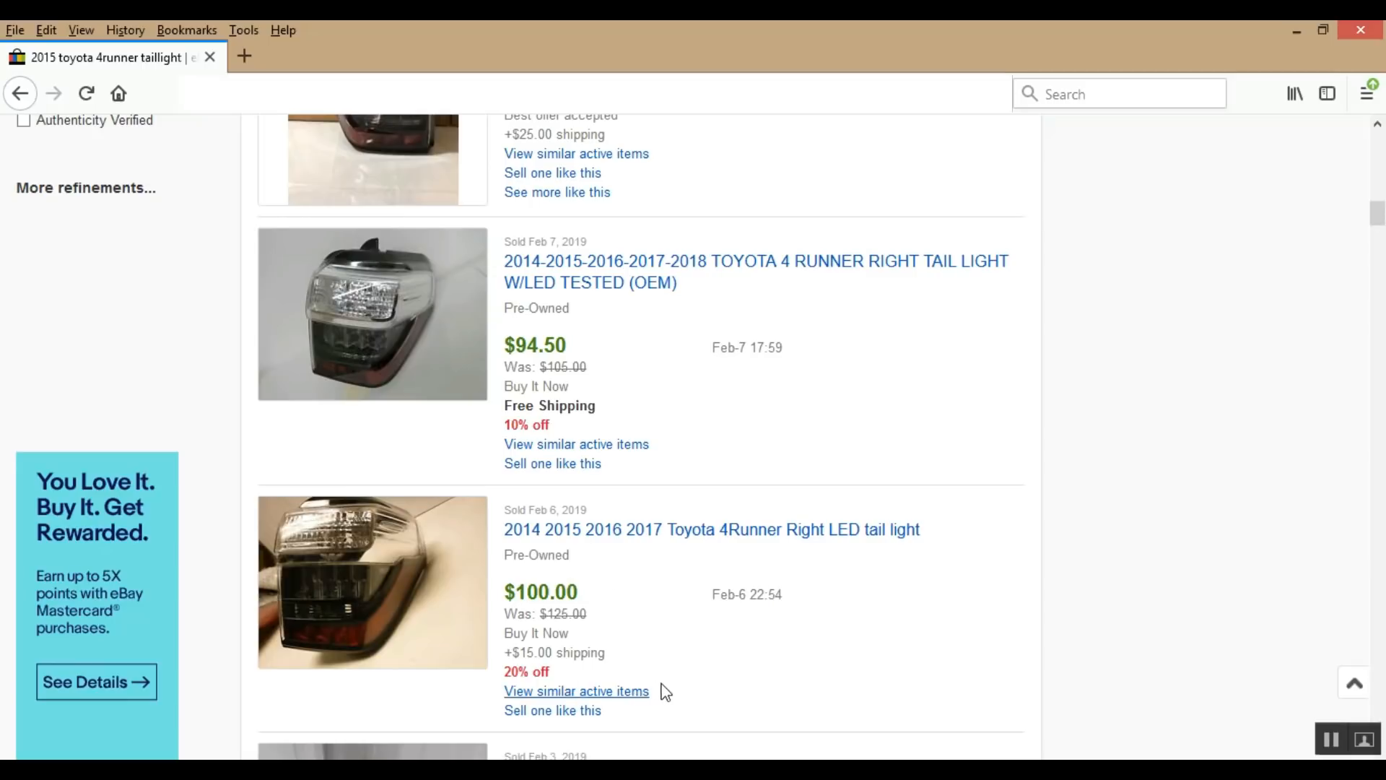
right_click(675, 547)
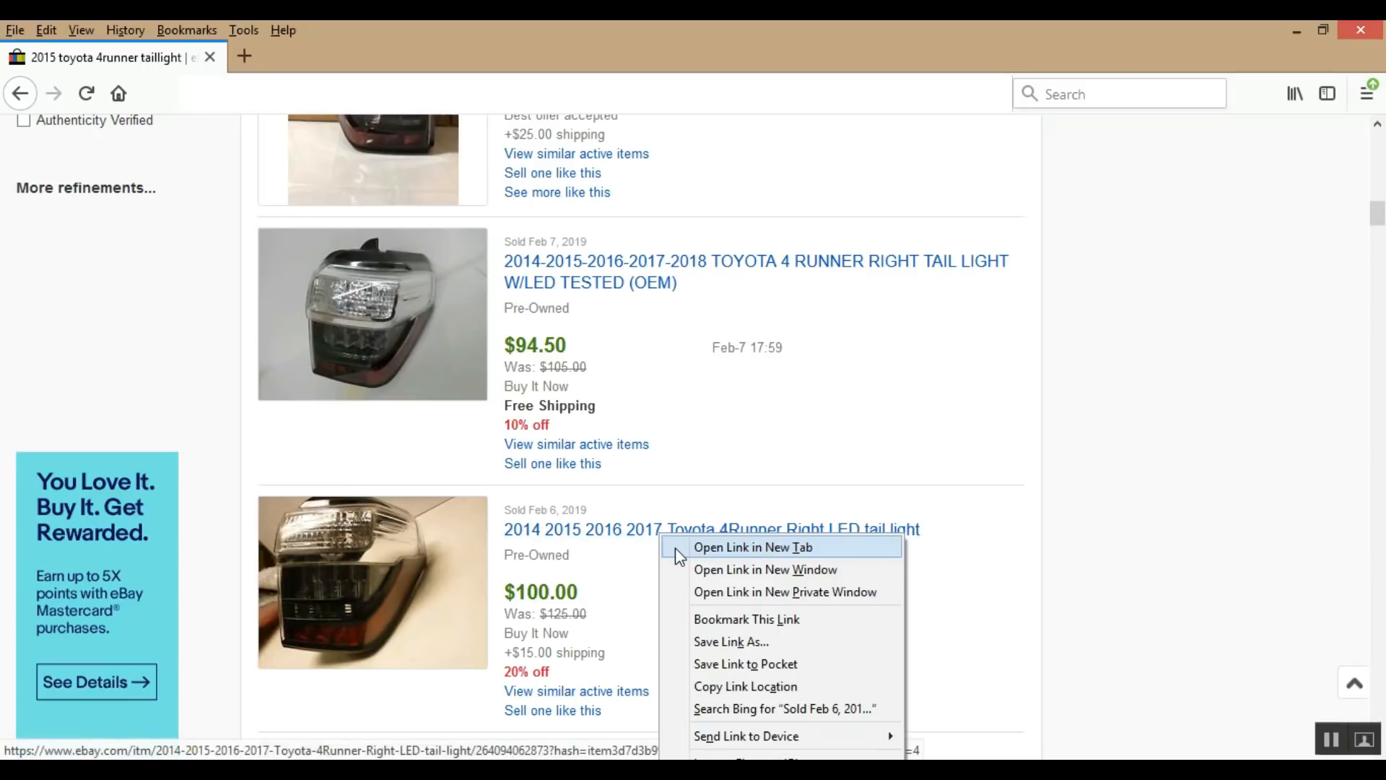
click(676, 549)
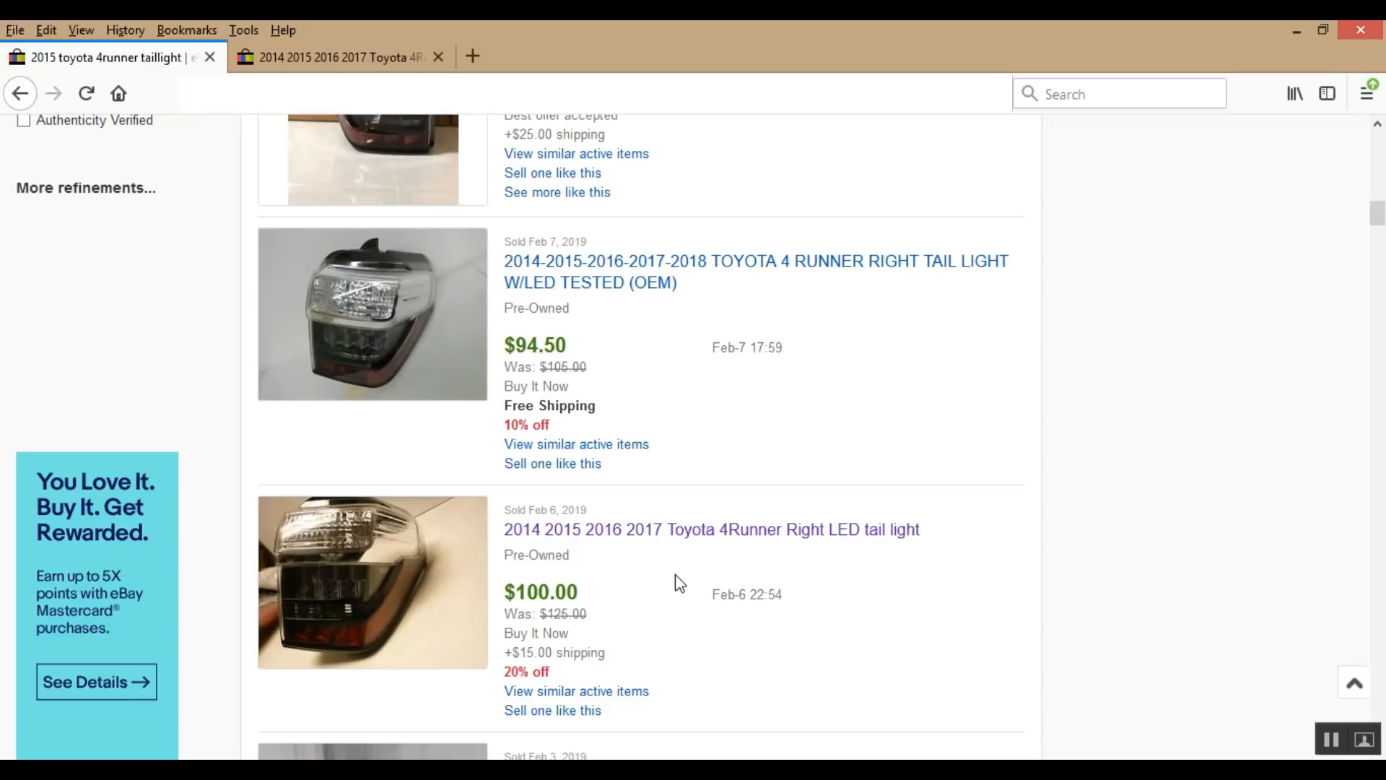
- Compare the prices, shipping terms and photos of used 4Runner taillights sold from late January to Feb 9, 2019
scroll(679, 581, down, 5)
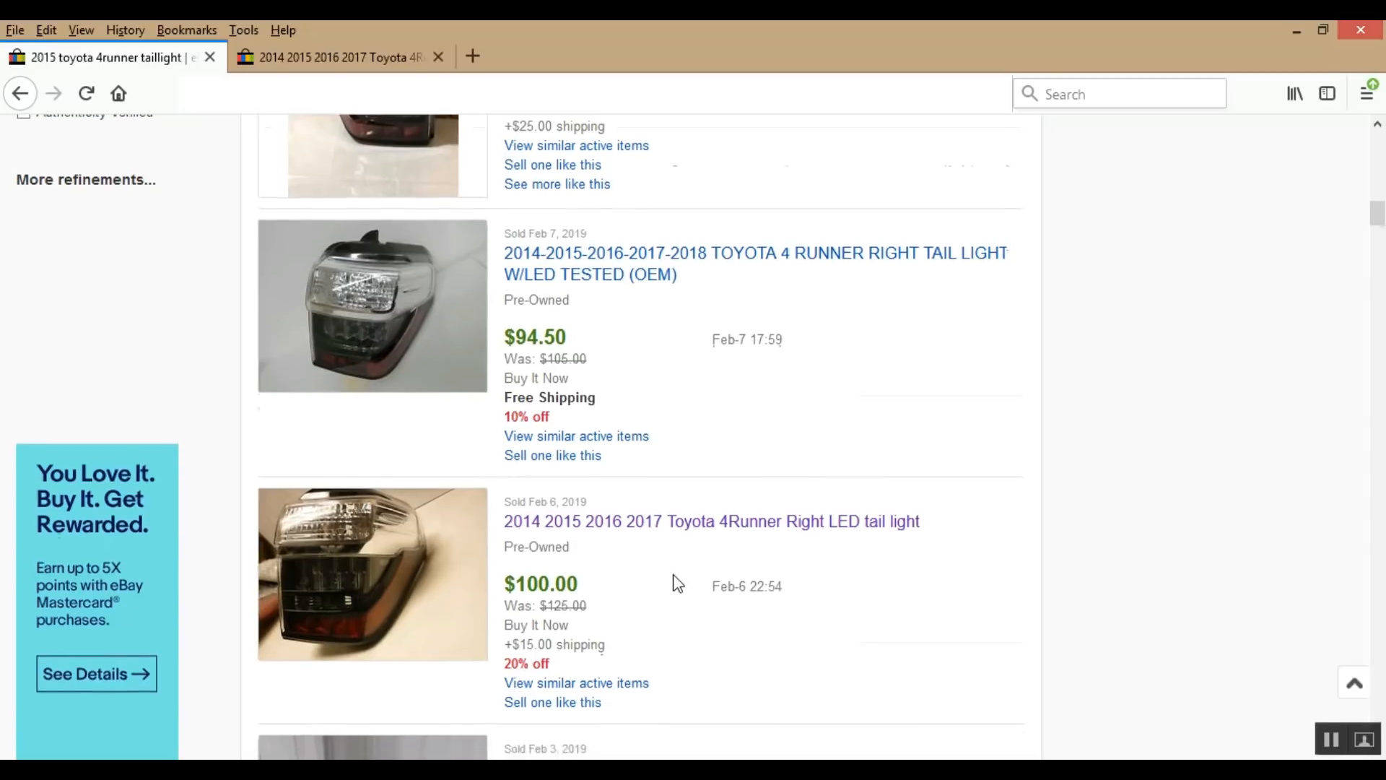
scroll(680, 585, down, 7)
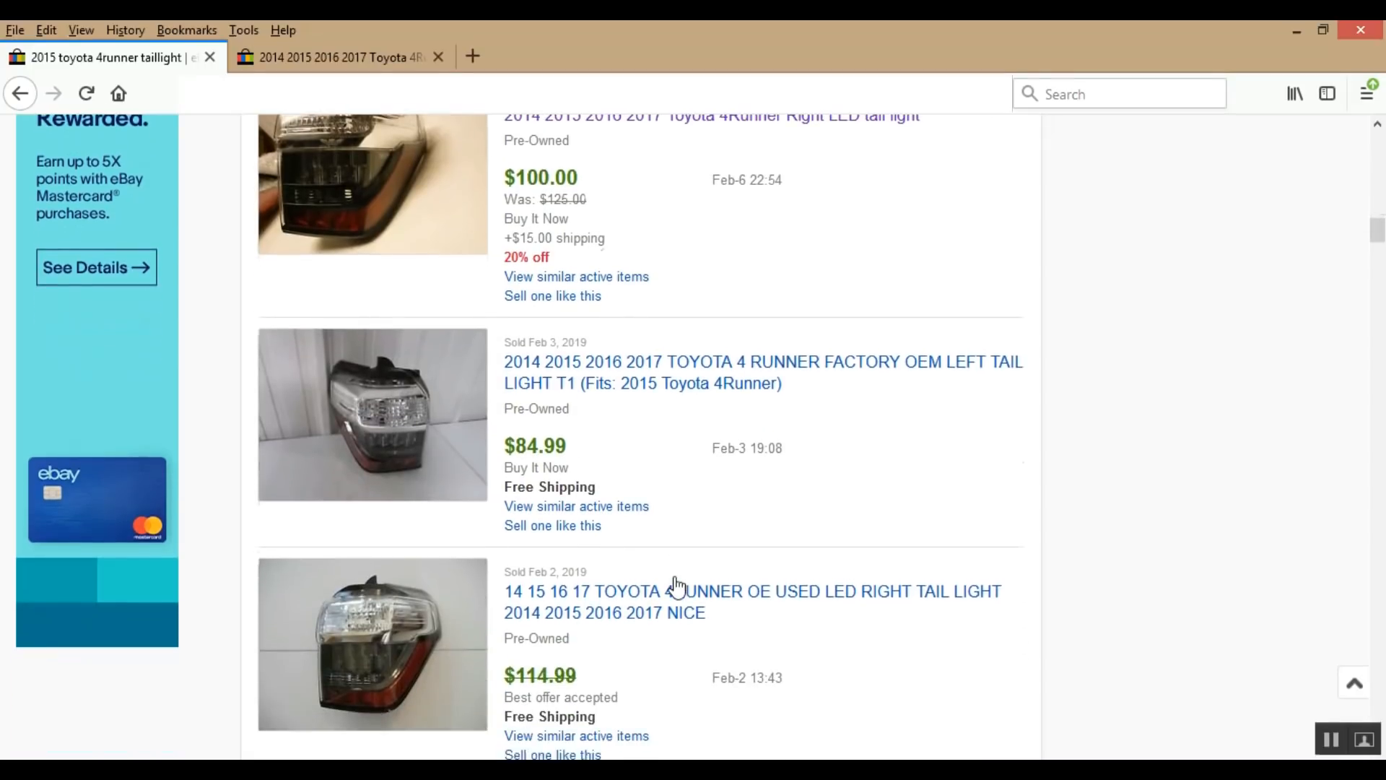
scroll(679, 584, down, 7)
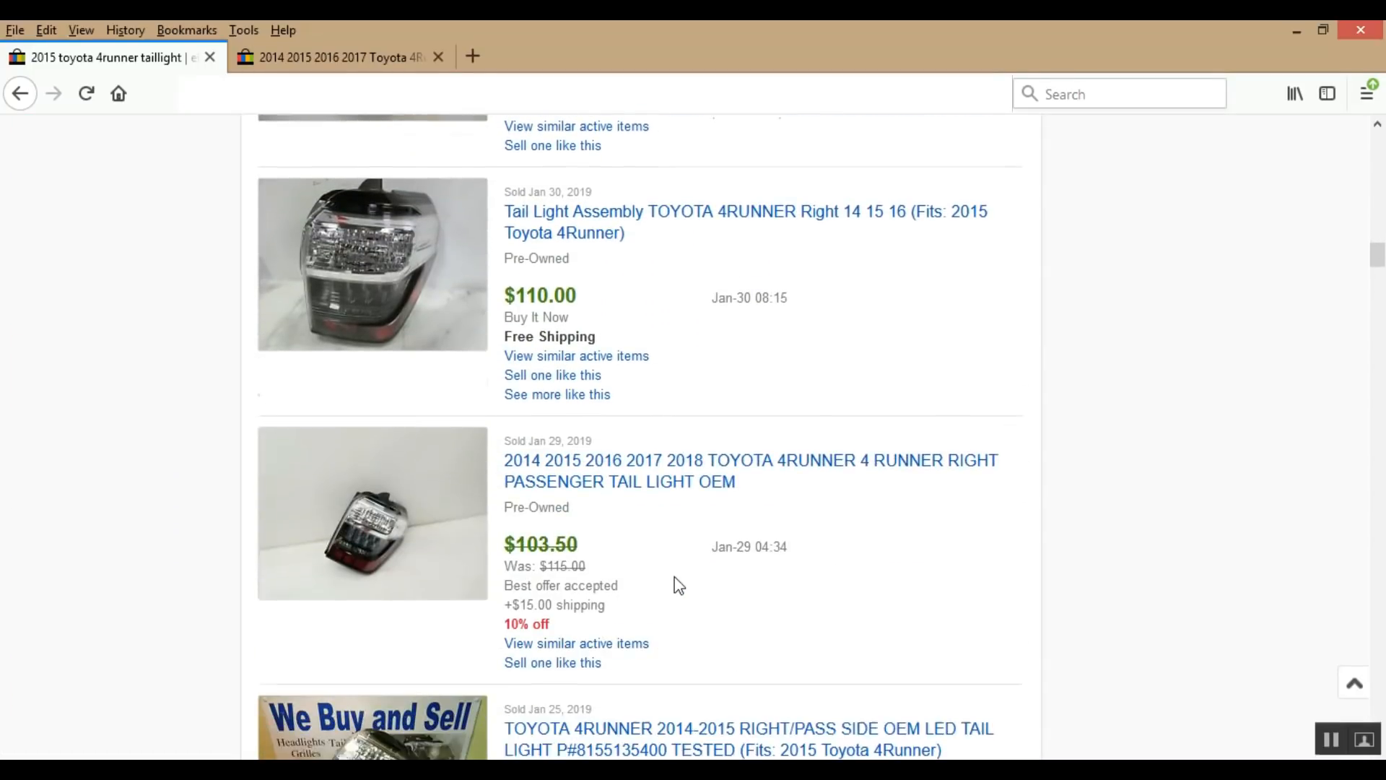
scroll(686, 582, down, 4)
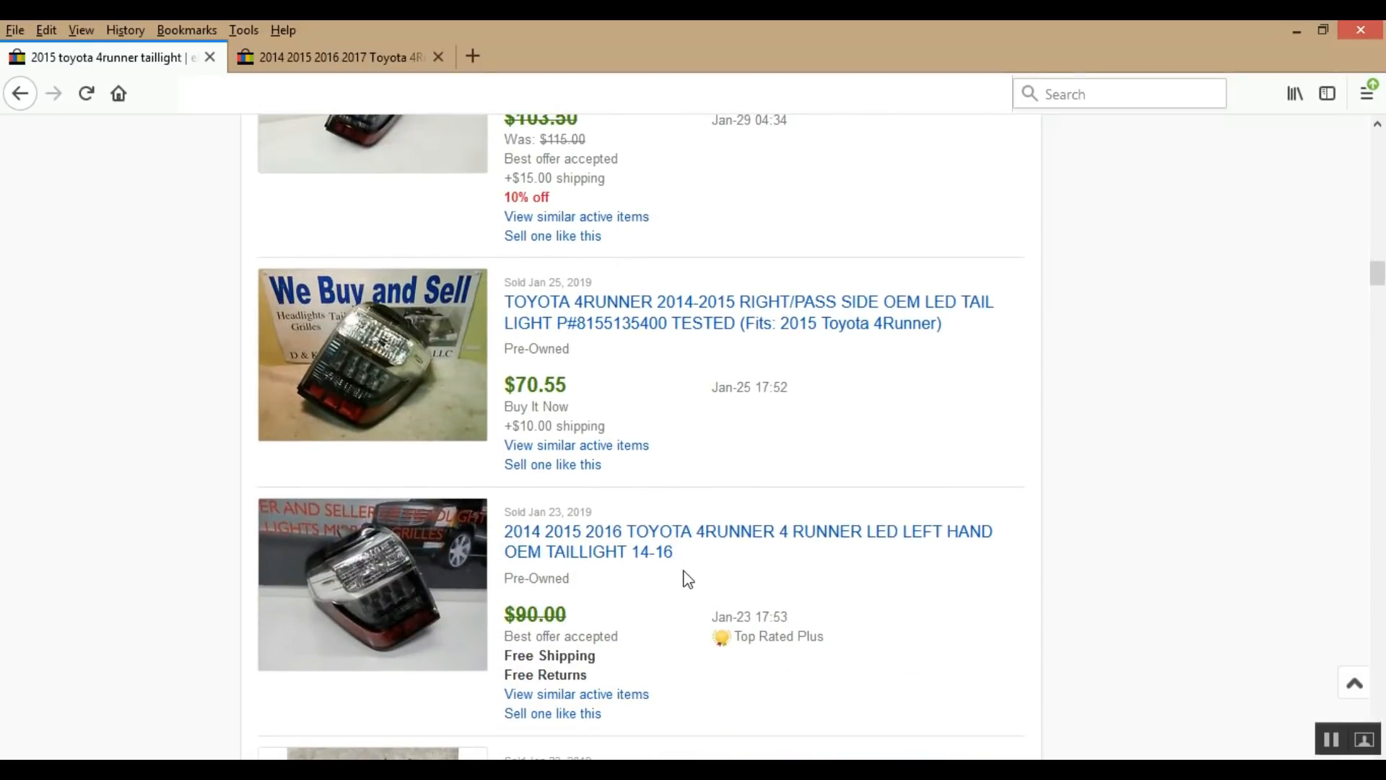
scroll(686, 578, up, 20)
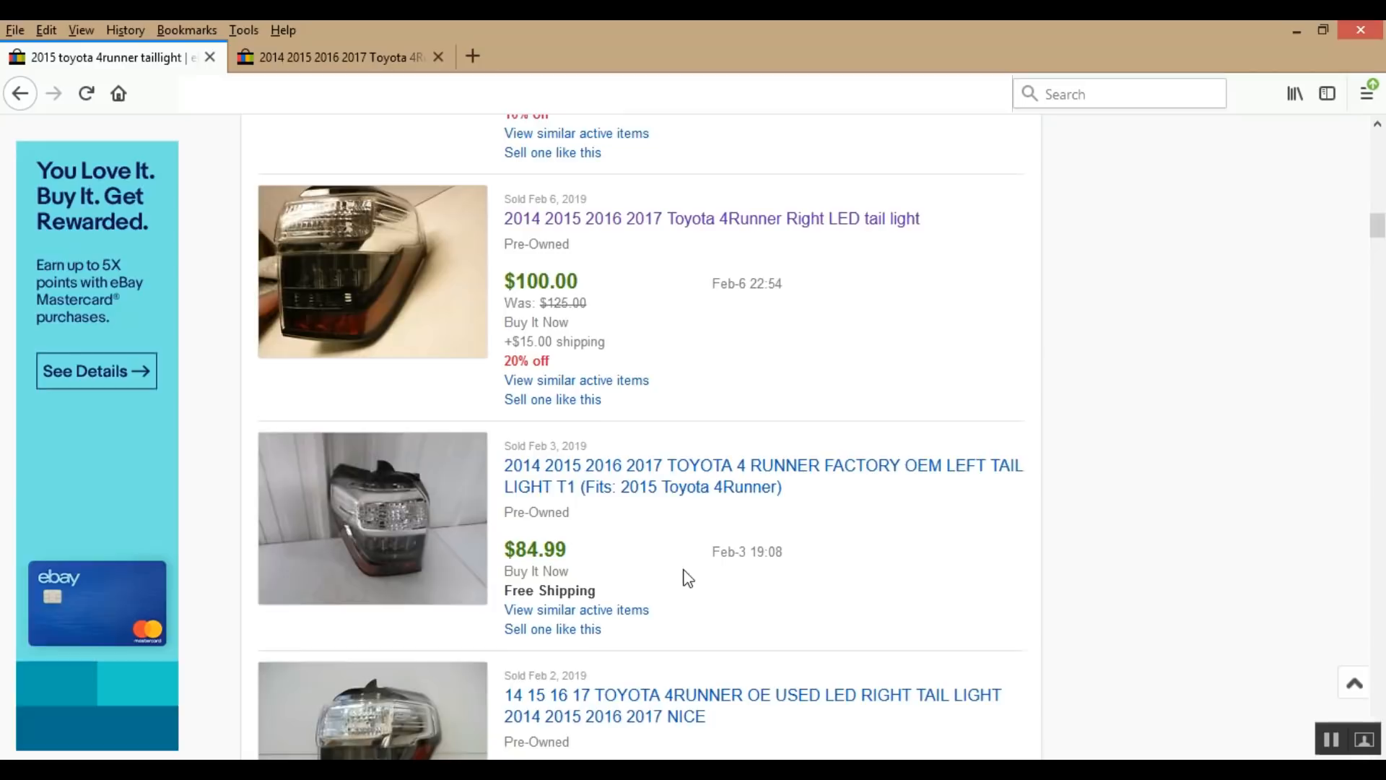
scroll(691, 578, up, 10)
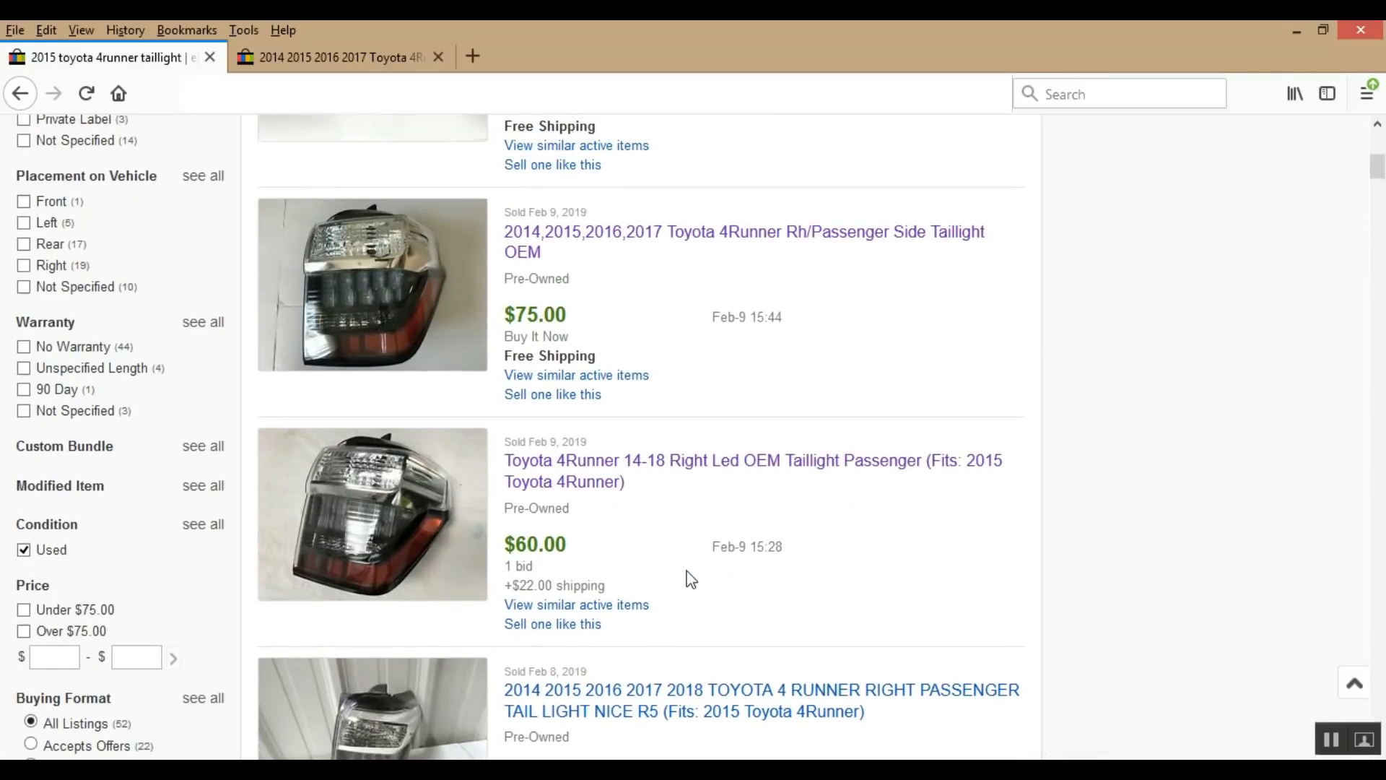
scroll(691, 579, down, 3)
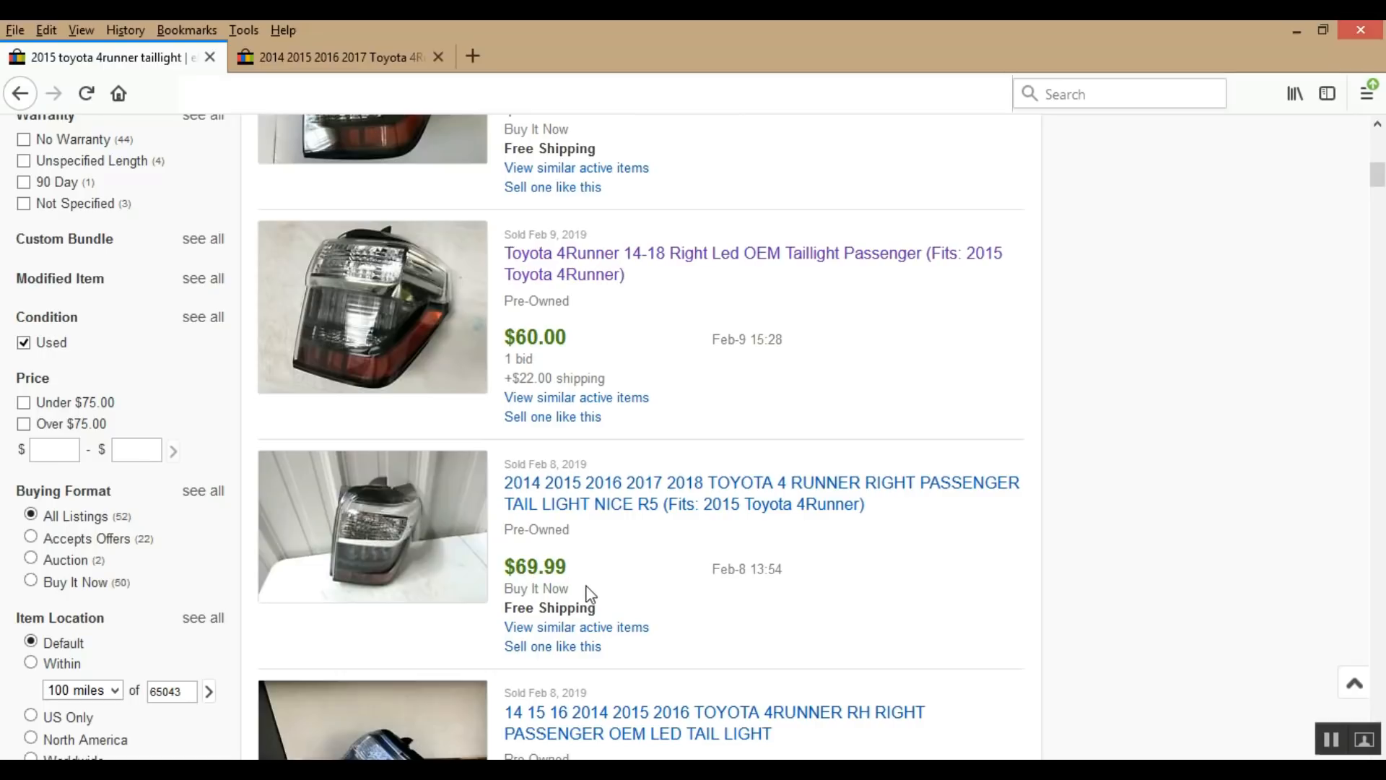
scroll(581, 549, up, 5)
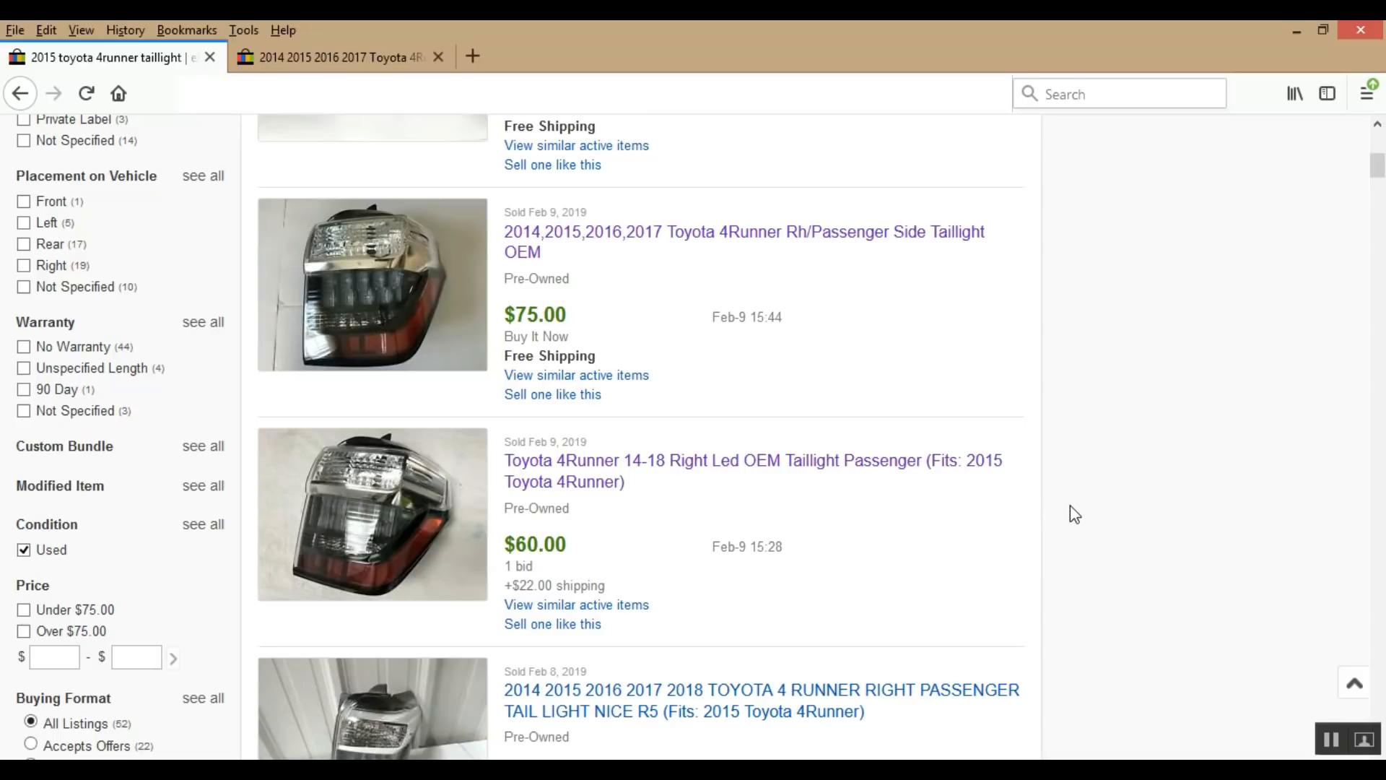
- Open the Feb 9 sold listings "Toyota 4Runner Rh/Passenger Side Taillight OEM" and "Toyota 4Runner 14-18 Right Led OEM Taillight Passenger" in new tabs
scroll(1075, 515, up, 3)
right_click(808, 338)
click(844, 352)
right_click(750, 567)
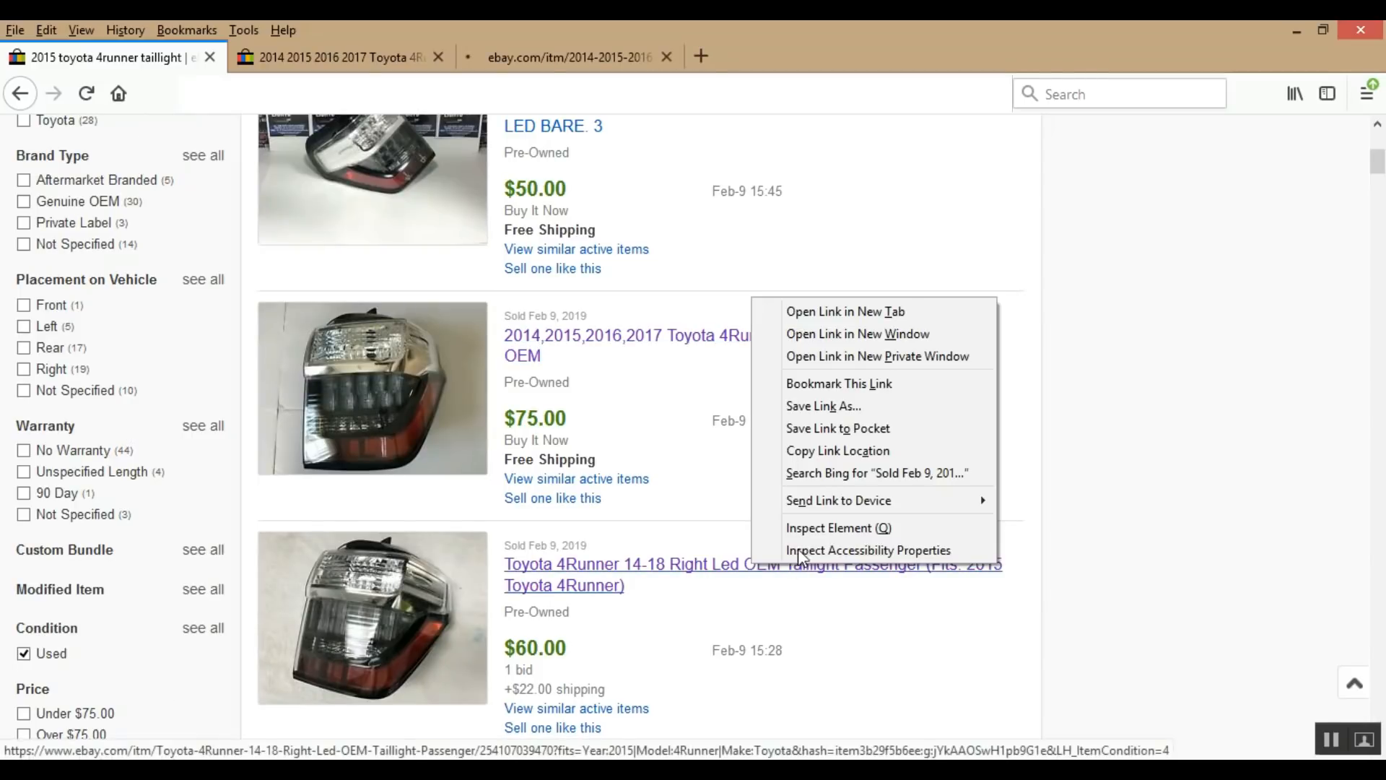
click(814, 319)
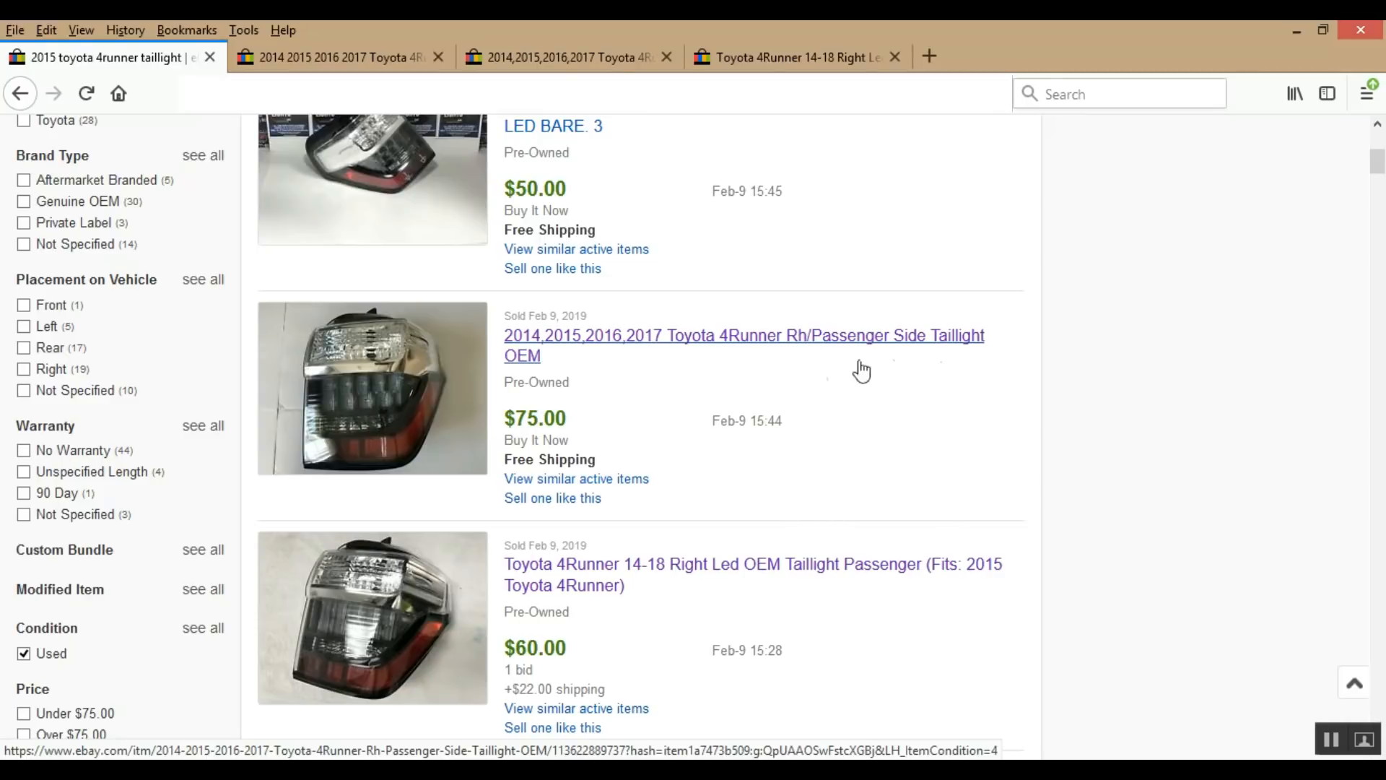
click(788, 353)
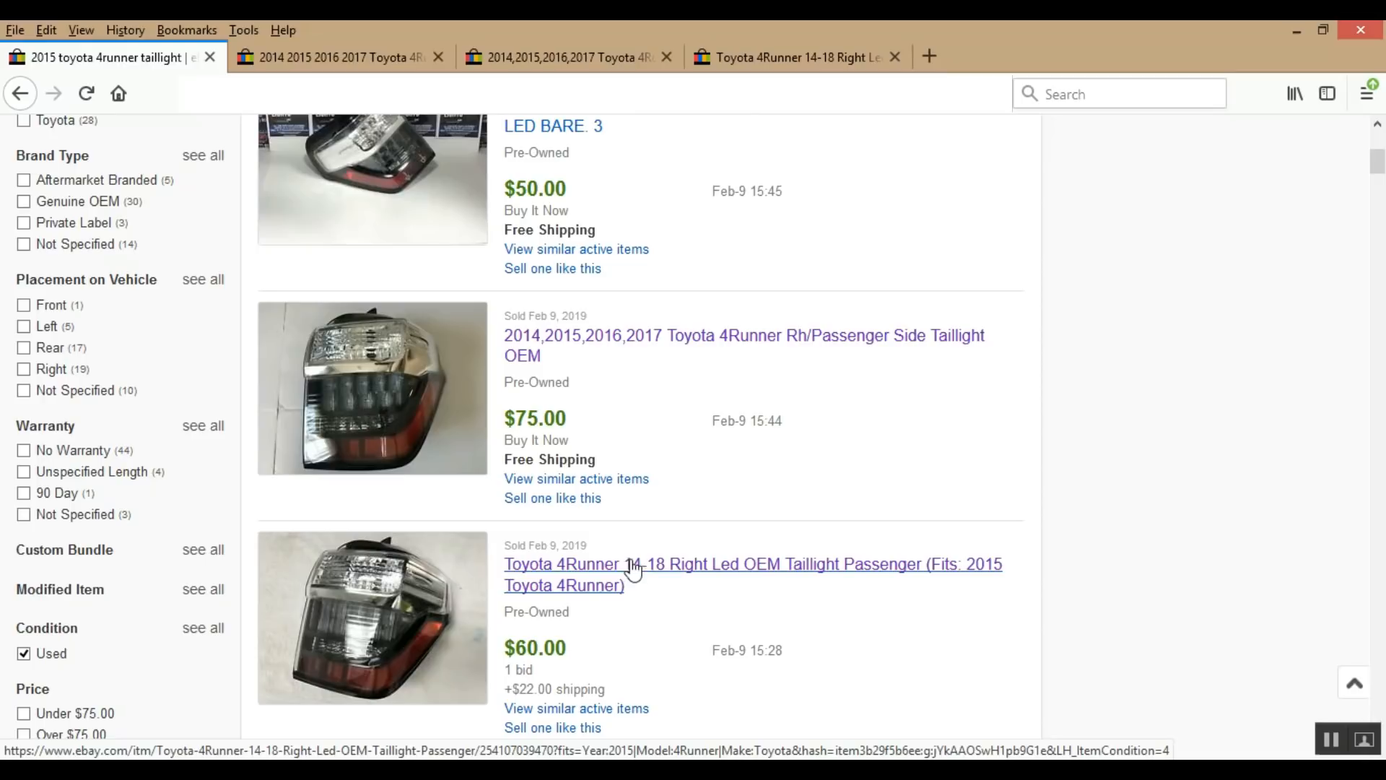
- Bring up the full original listing page for each of the three sold taillights opened in separate tabs
click(376, 57)
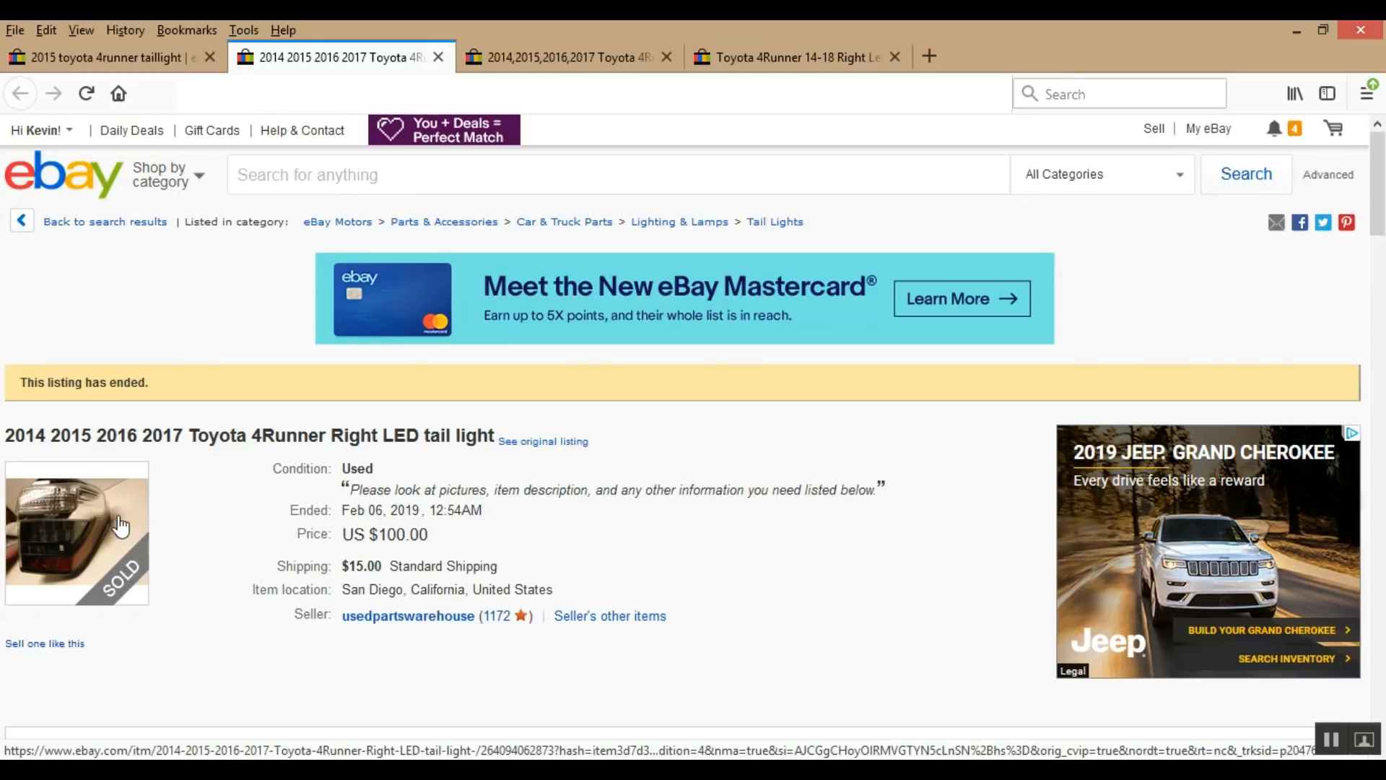
click(109, 534)
click(504, 62)
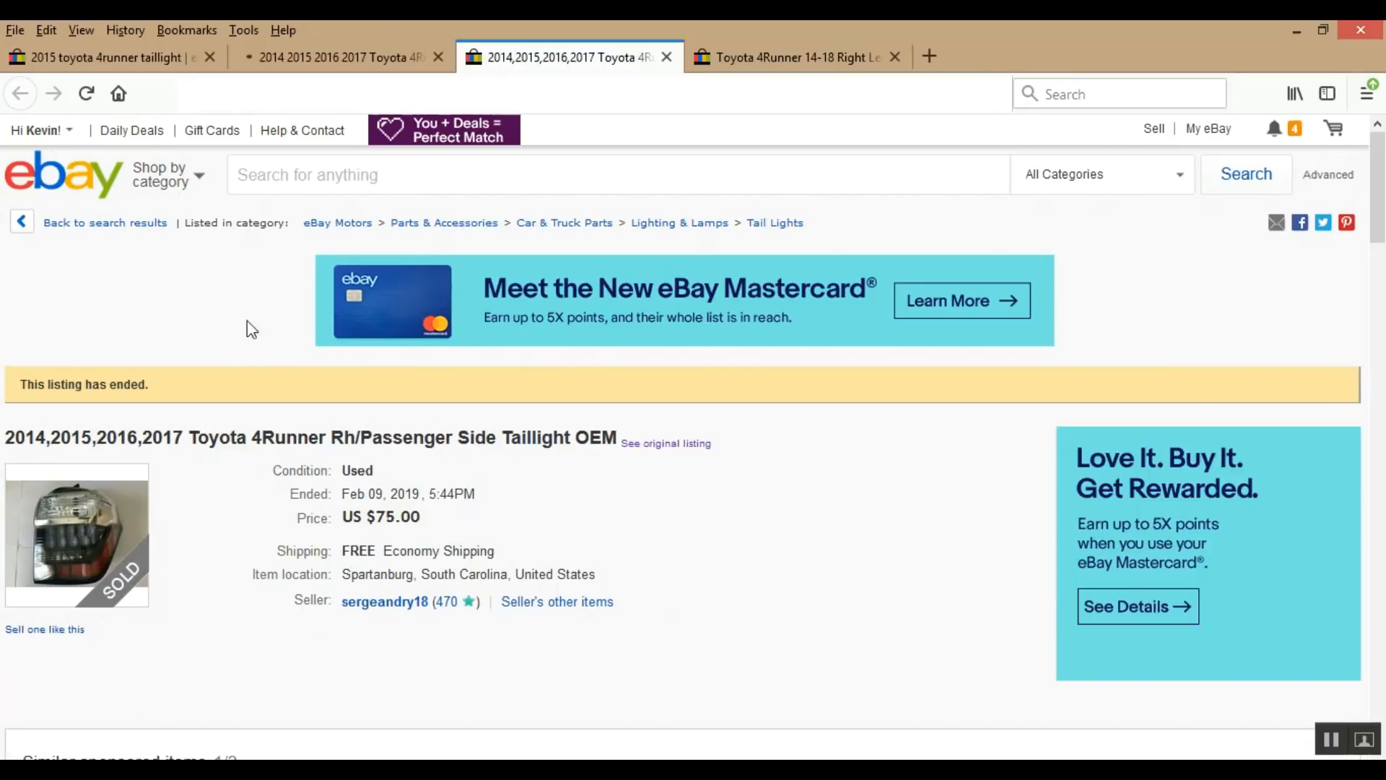
click(106, 513)
key(ctrl+Tab)
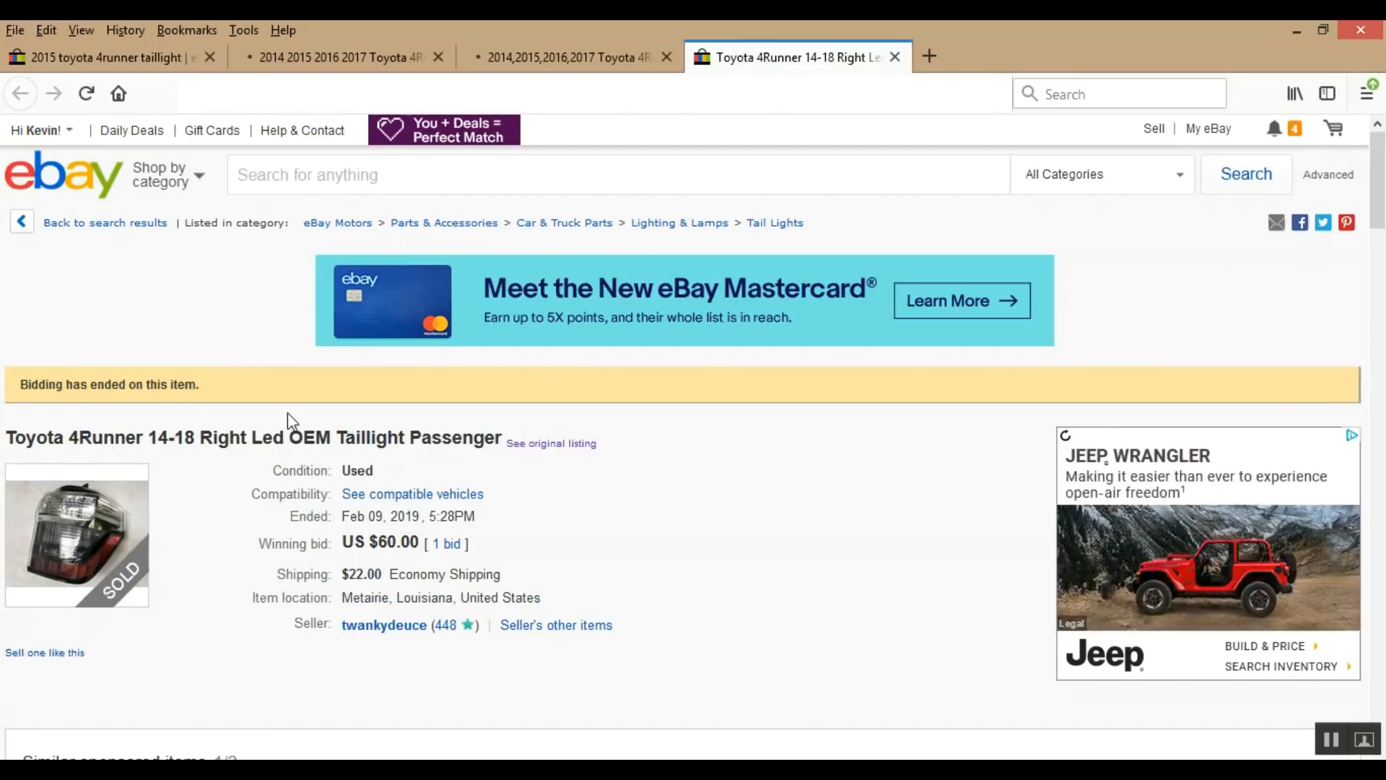
click(105, 513)
click(339, 57)
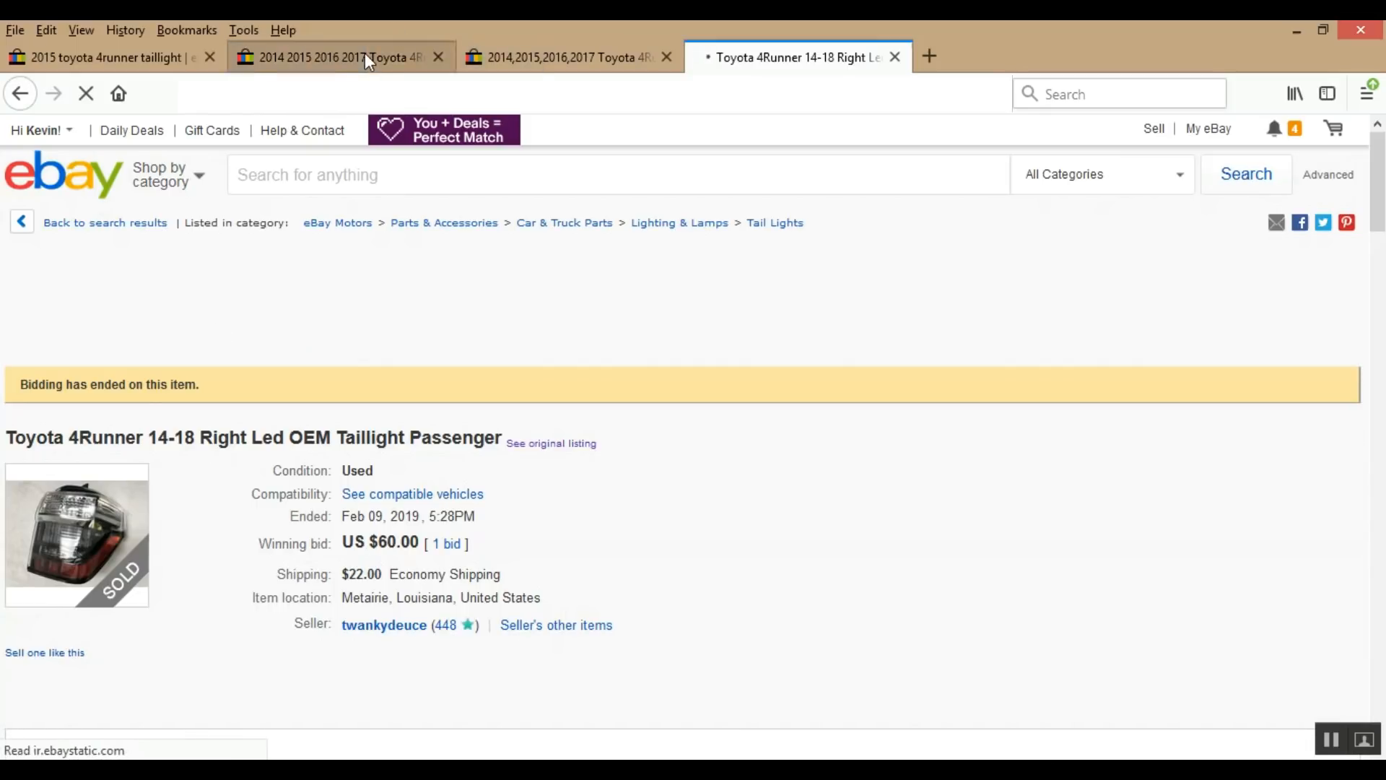
scroll(470, 434, down, 10)
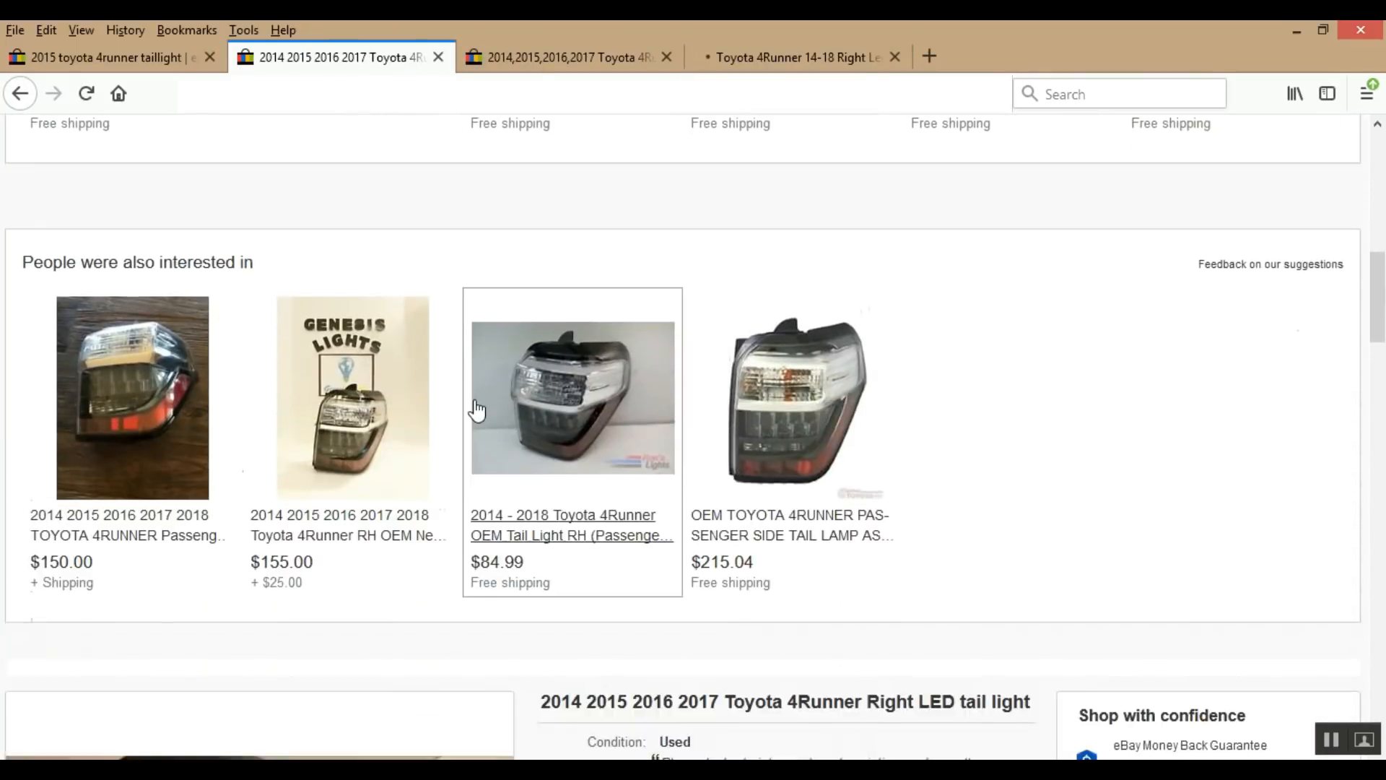
scroll(476, 403, down, 9)
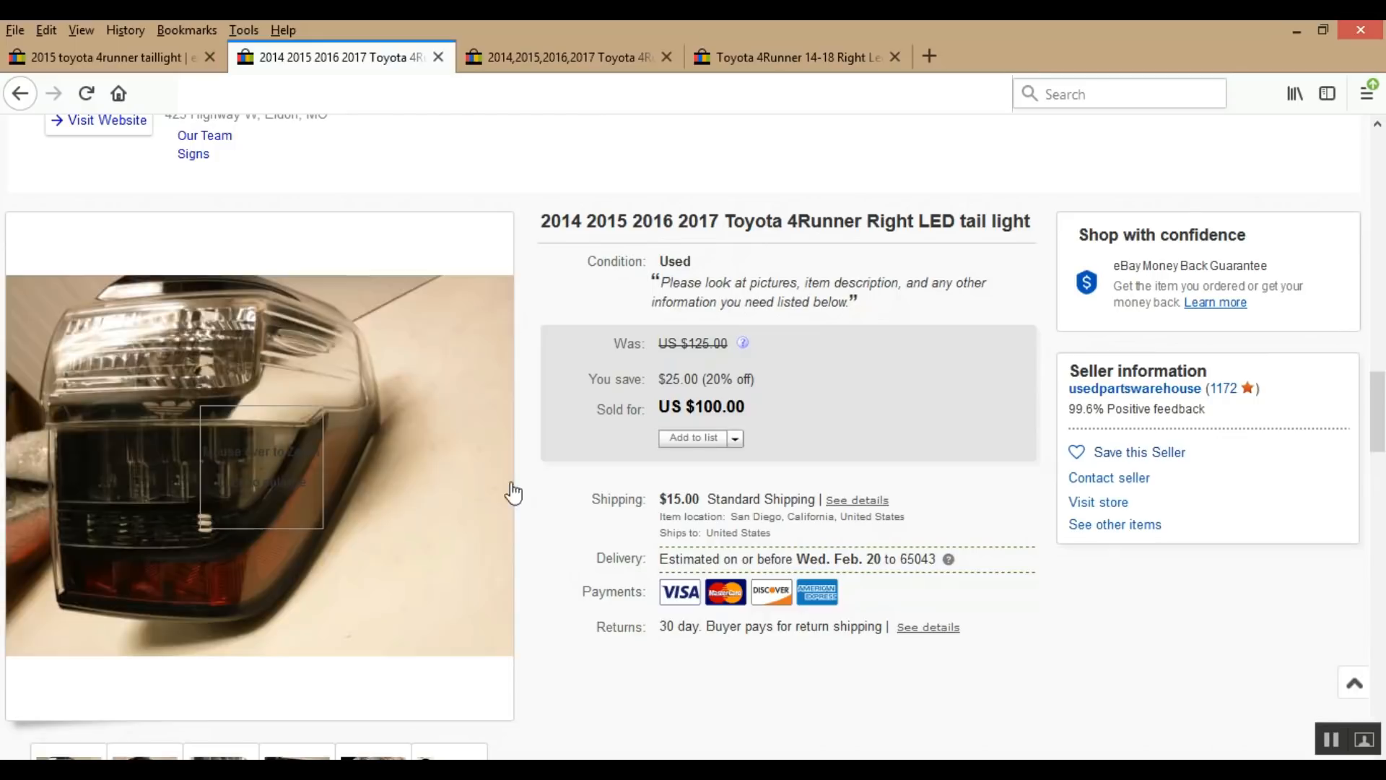
scroll(486, 499, down, 2)
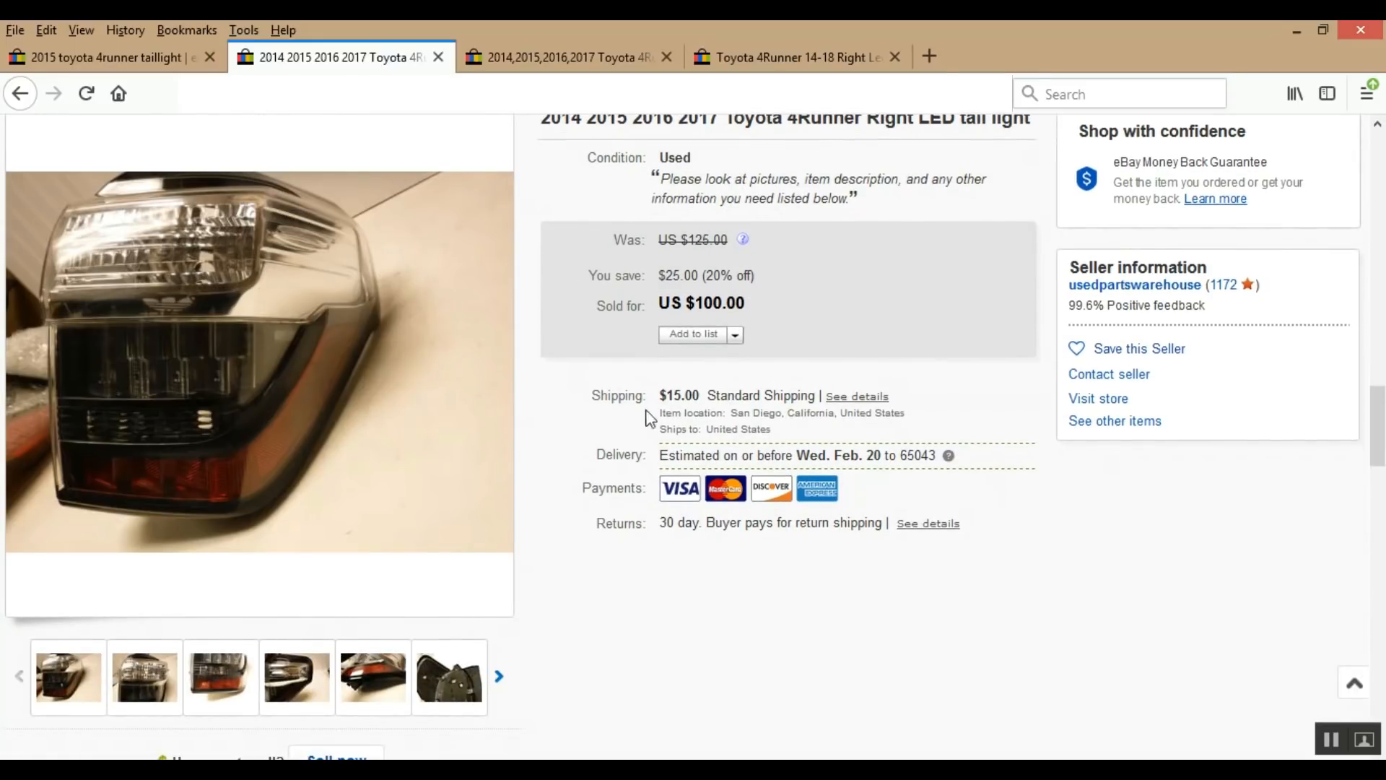
scroll(597, 412, down, 2)
scroll(603, 415, up, 1)
scroll(603, 415, up, 2)
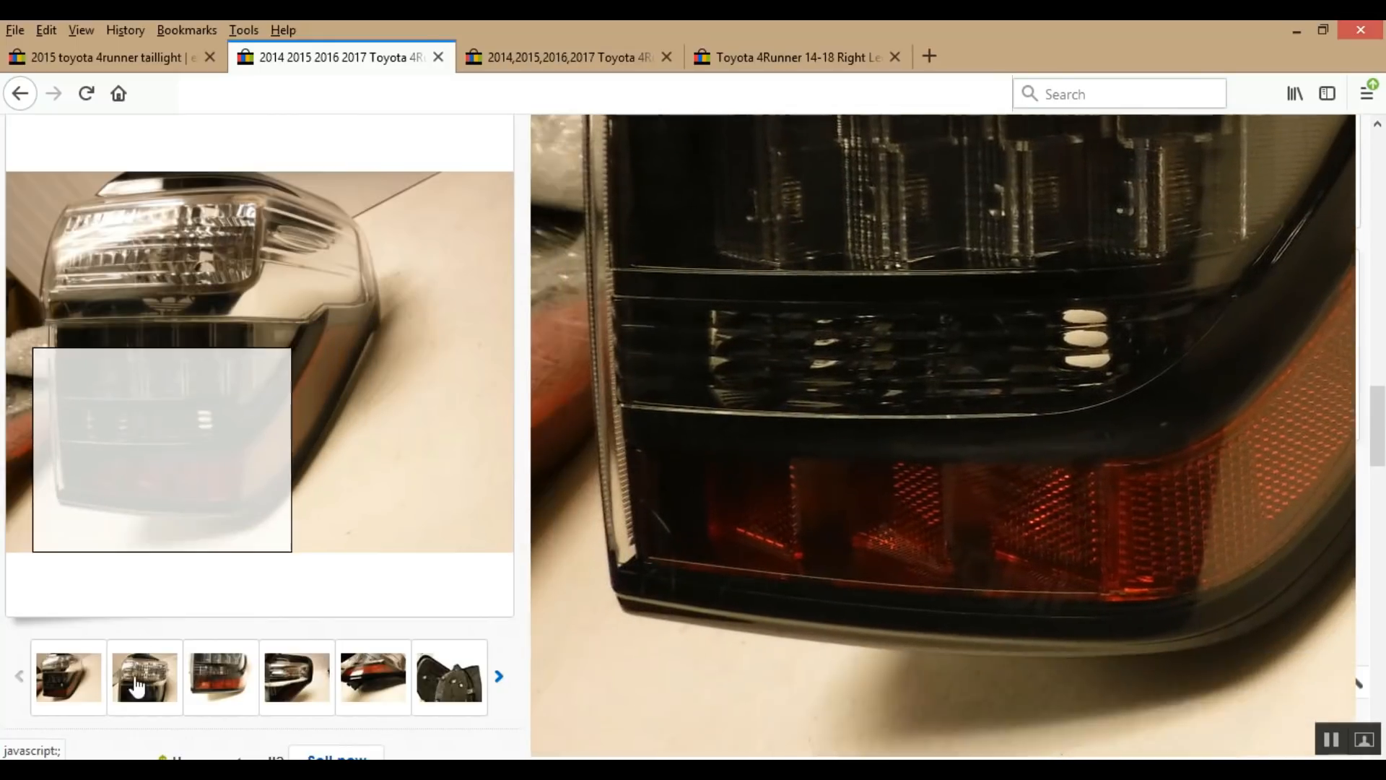
- Look through the photos of the Right LED tail light listing, including the back side and the part markings
click(145, 686)
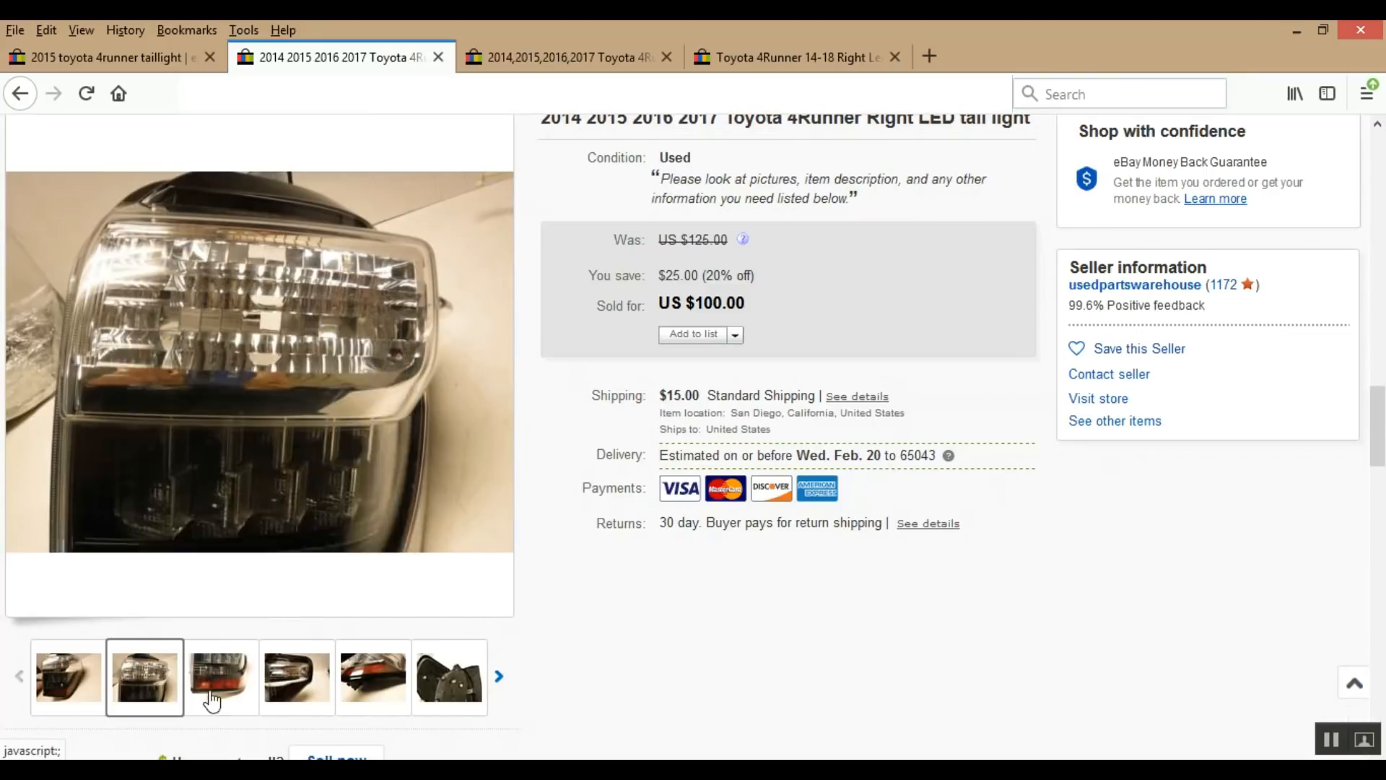
click(214, 694)
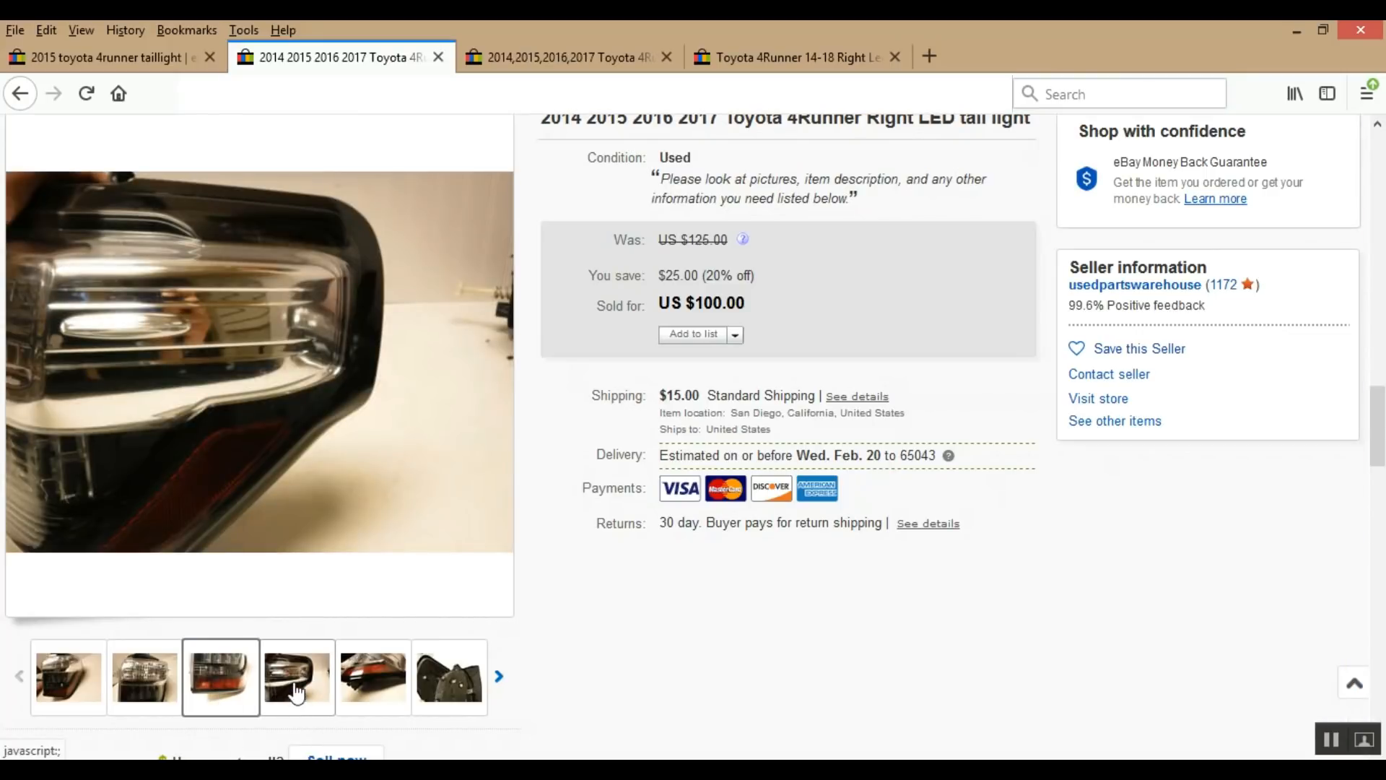
click(444, 697)
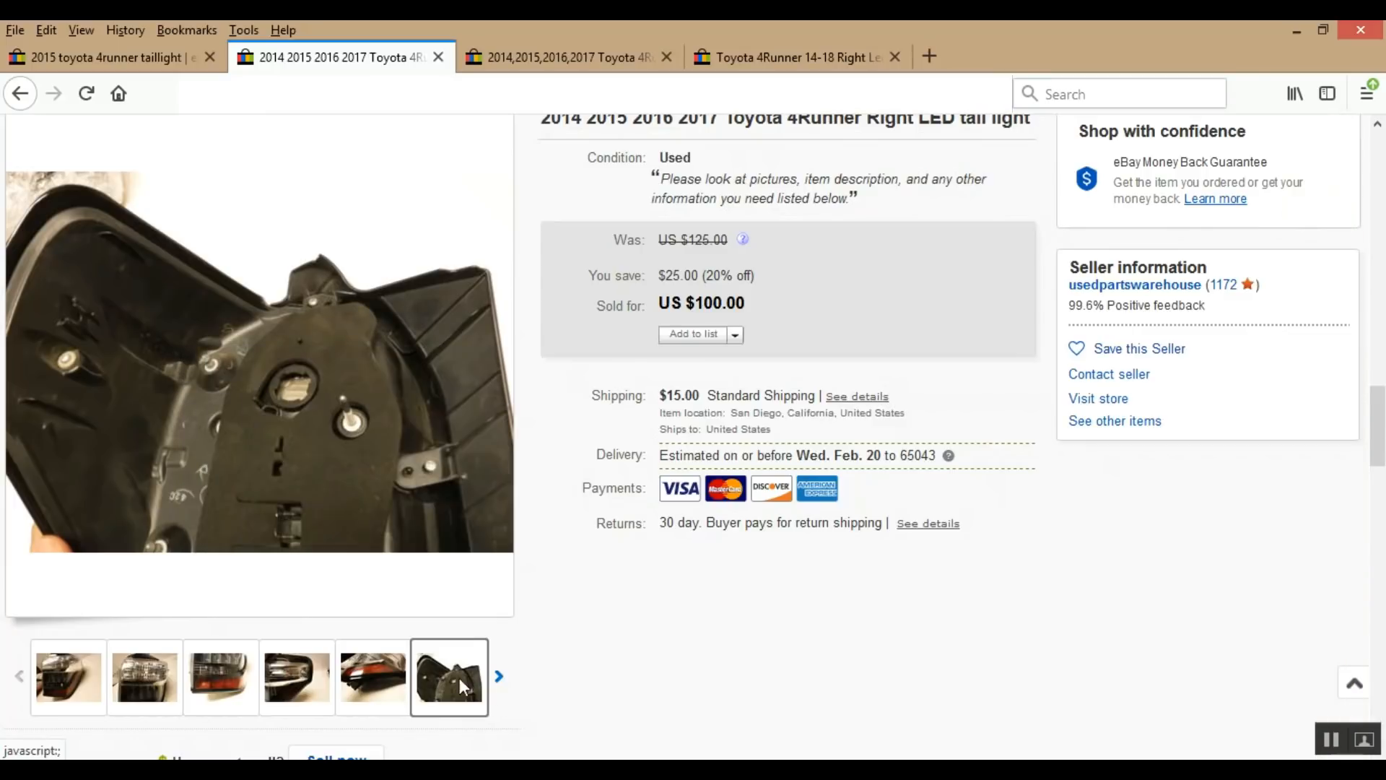
click(498, 676)
click(405, 686)
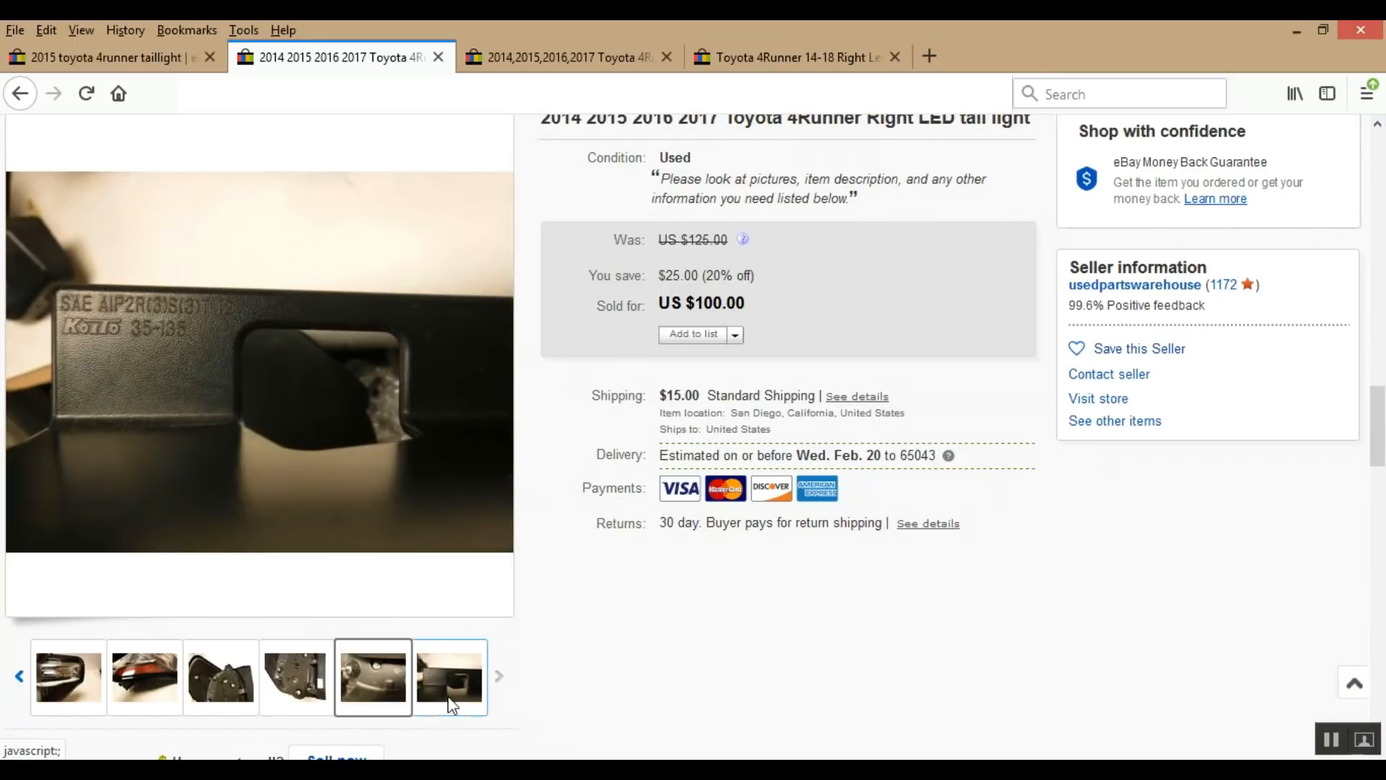
click(448, 694)
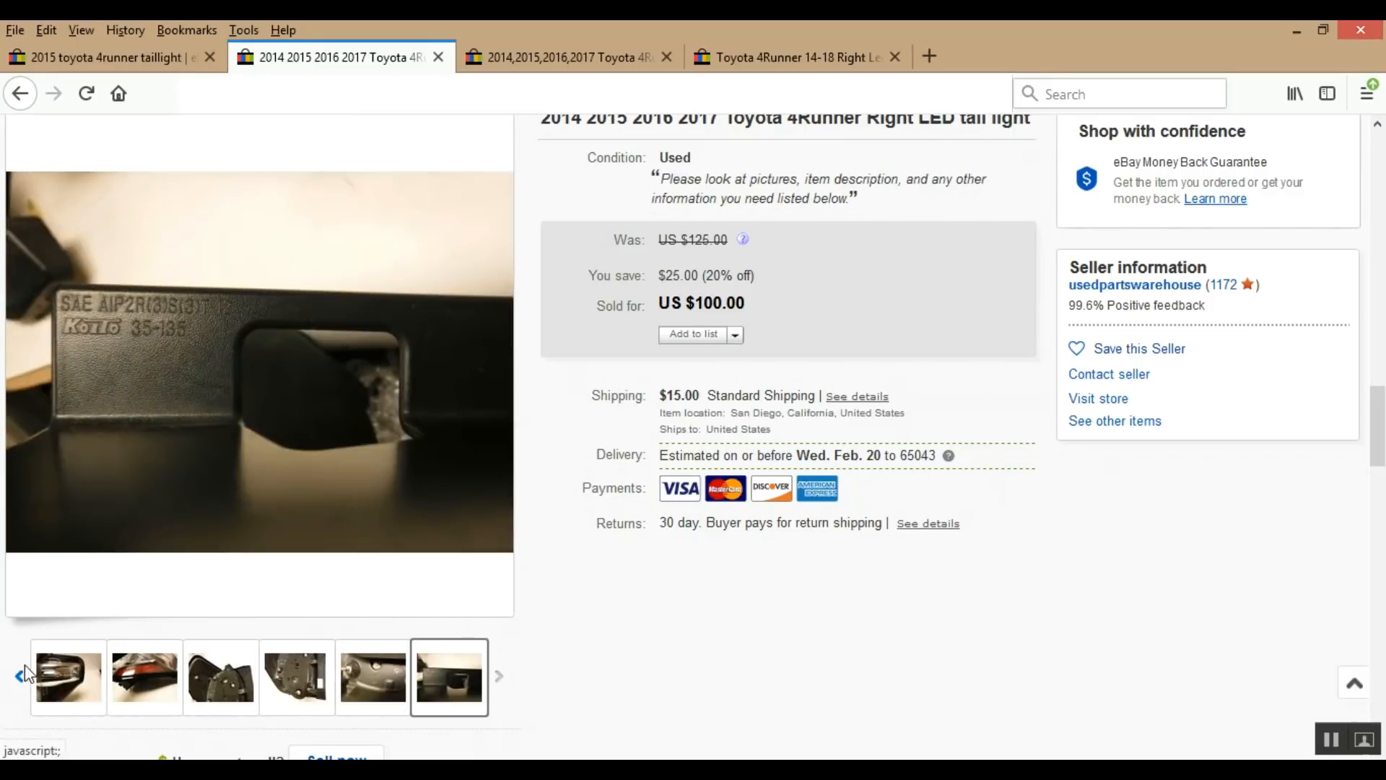
- Review the sold price, shipping and return terms of the "2014,2015,2016,2017 Toyota 4Runner Rh/Passenger Side Taillight OEM" listing
key(ctrl+Tab)
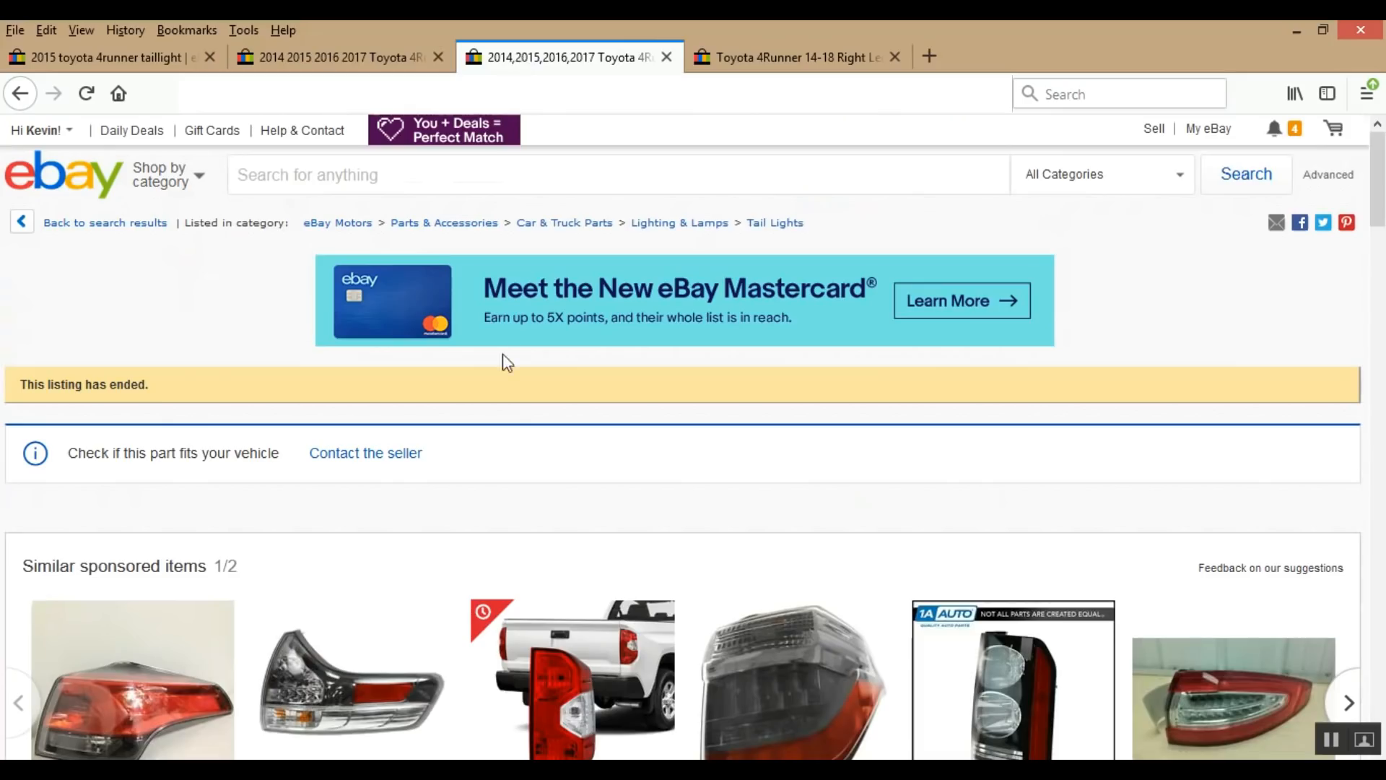
scroll(489, 470, down, 20)
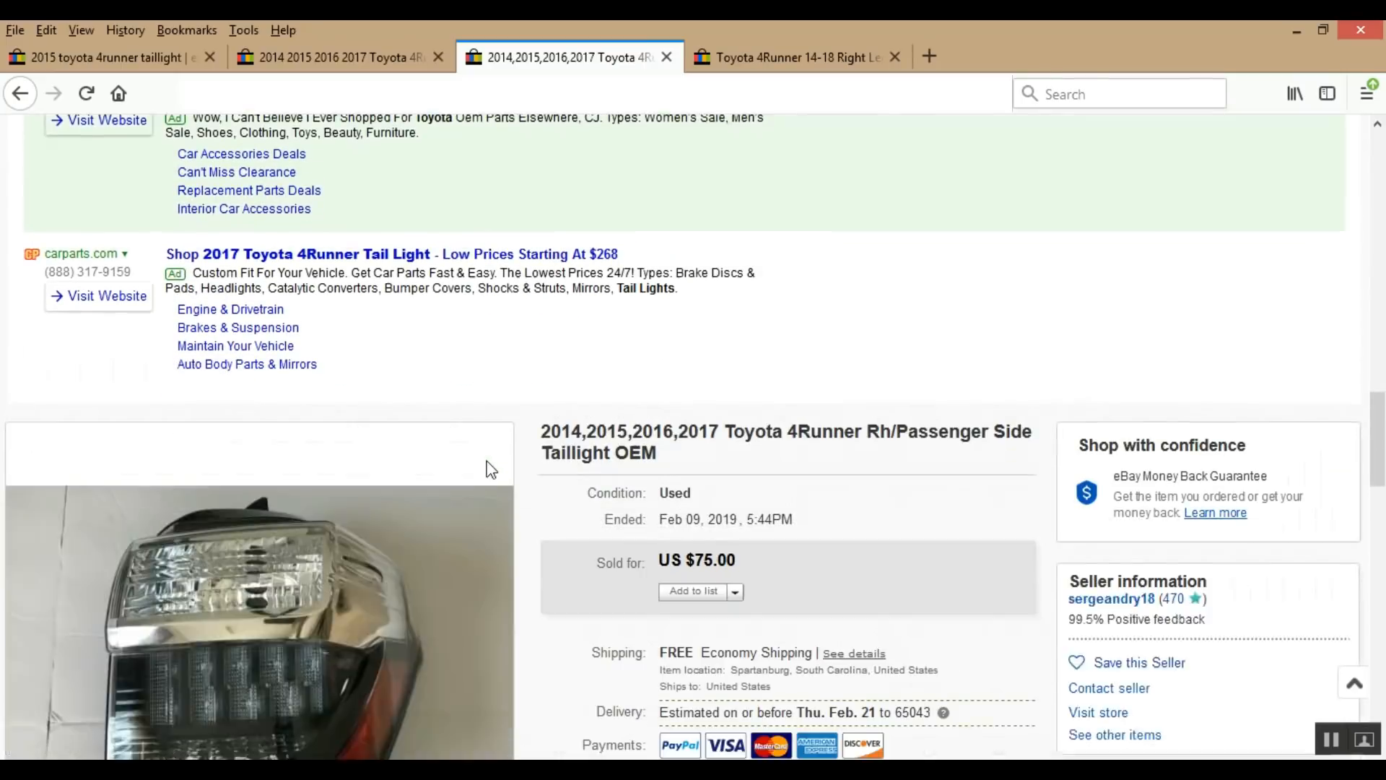
scroll(486, 470, down, 3)
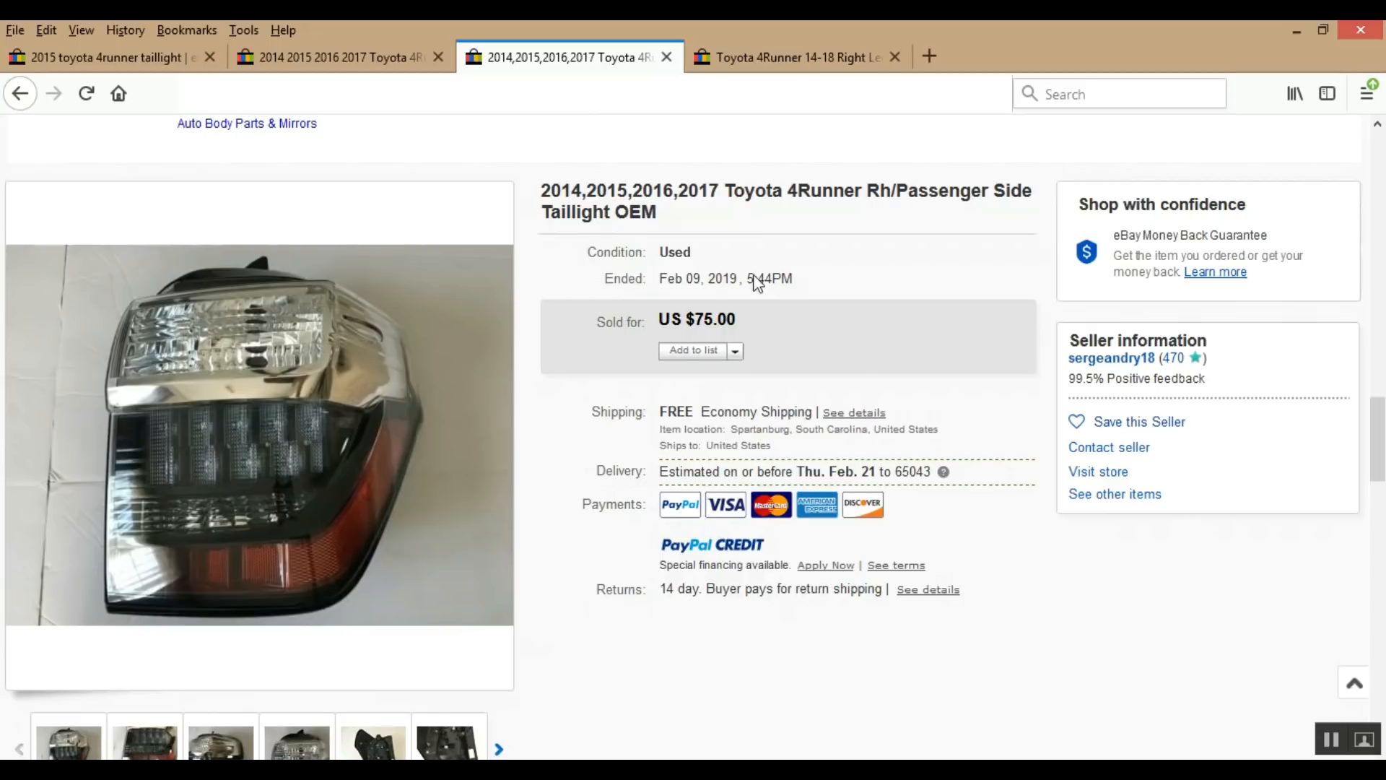
scroll(652, 340, down, 2)
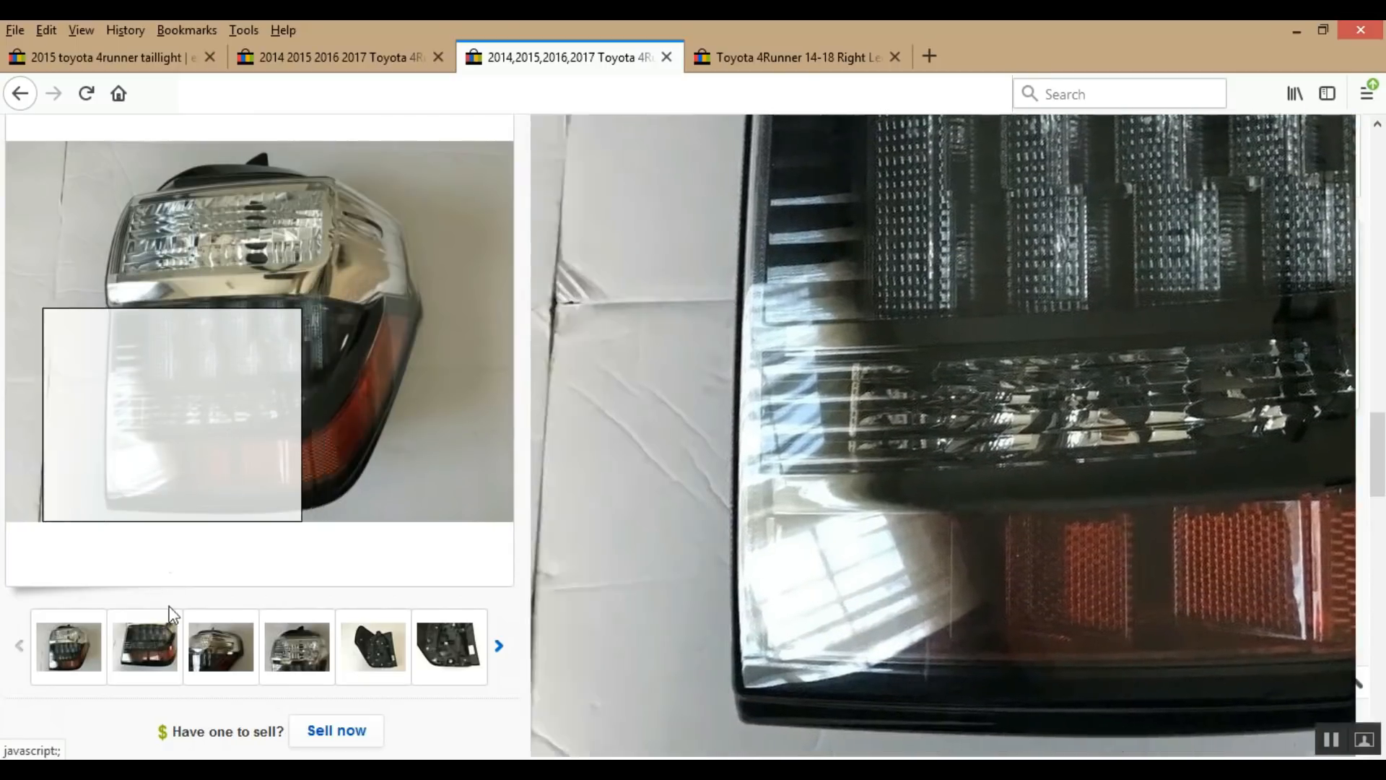
- Look through the front and back photos of the Rh/Passenger Side Taillight OEM listing, returning to the first one
click(148, 650)
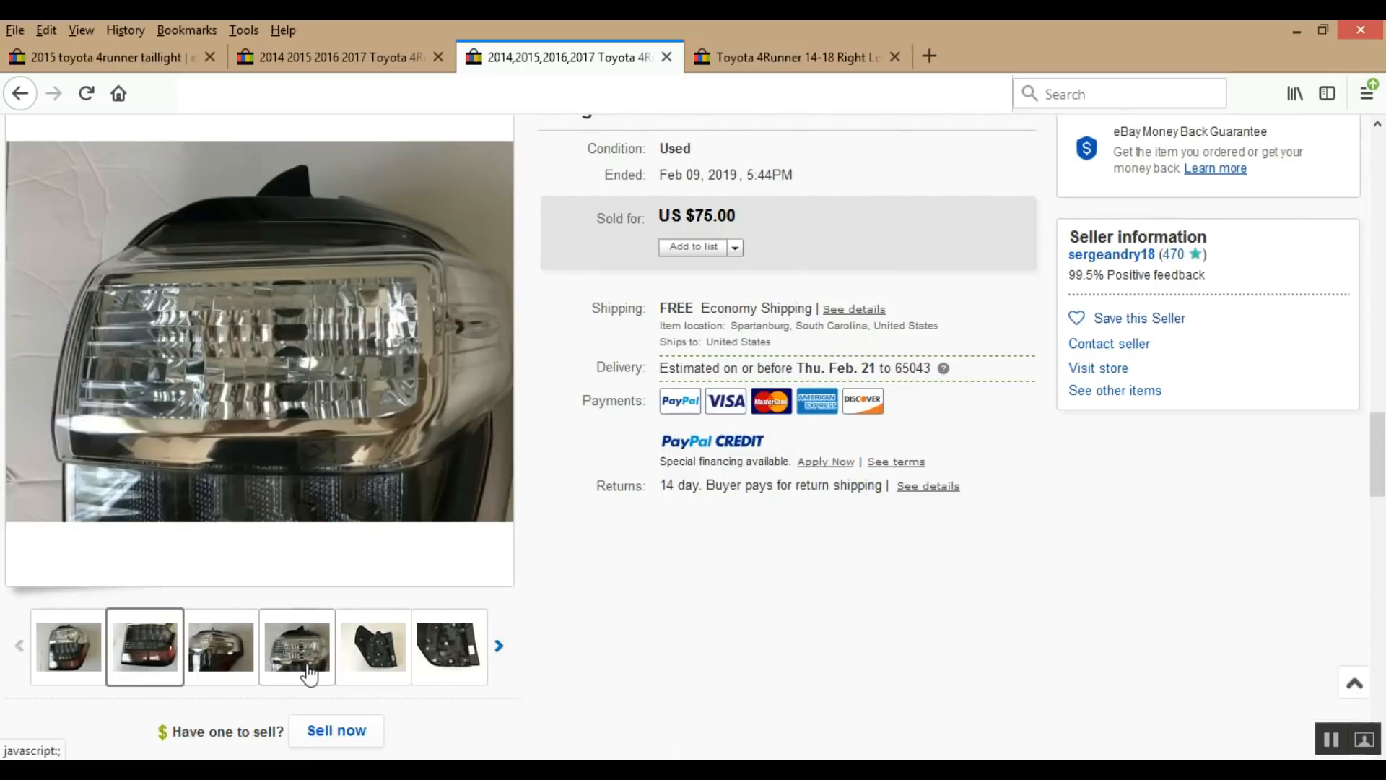
click(369, 643)
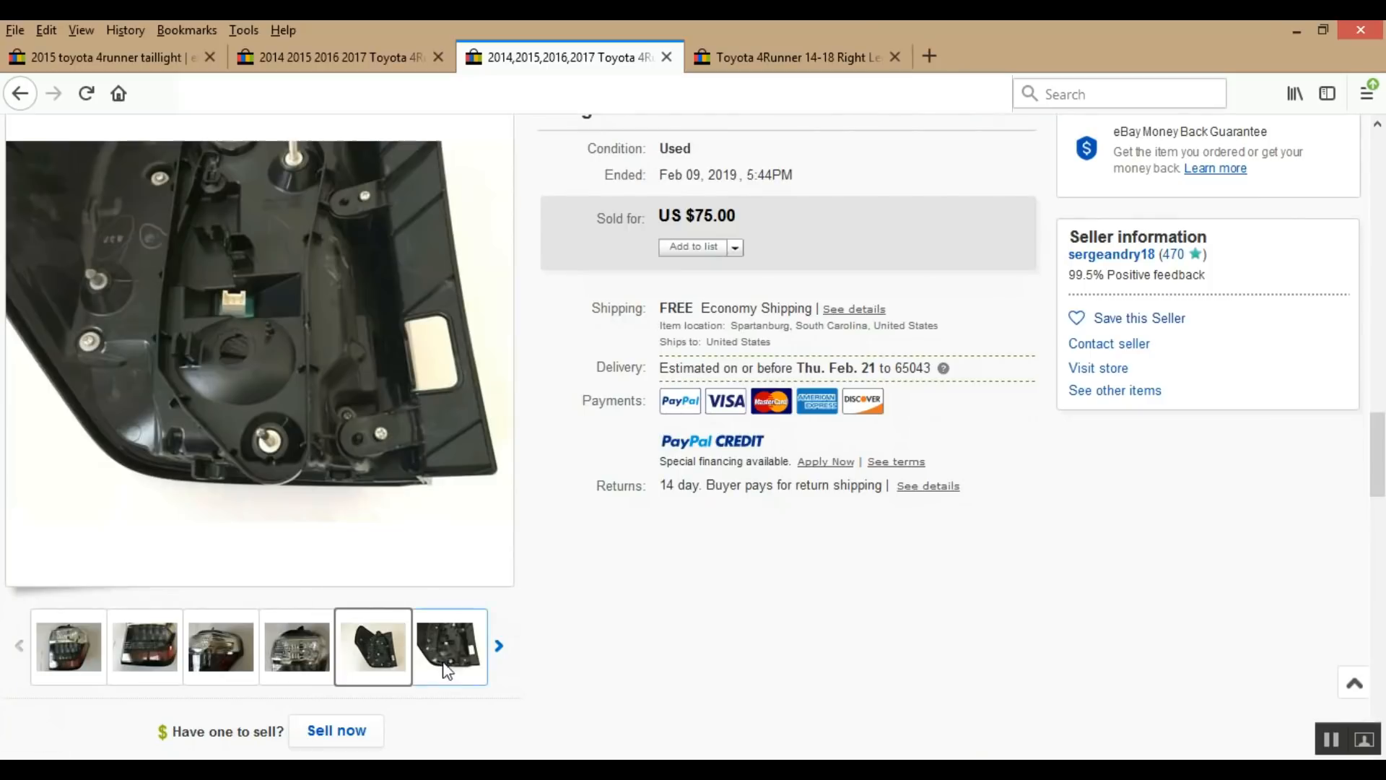
click(446, 670)
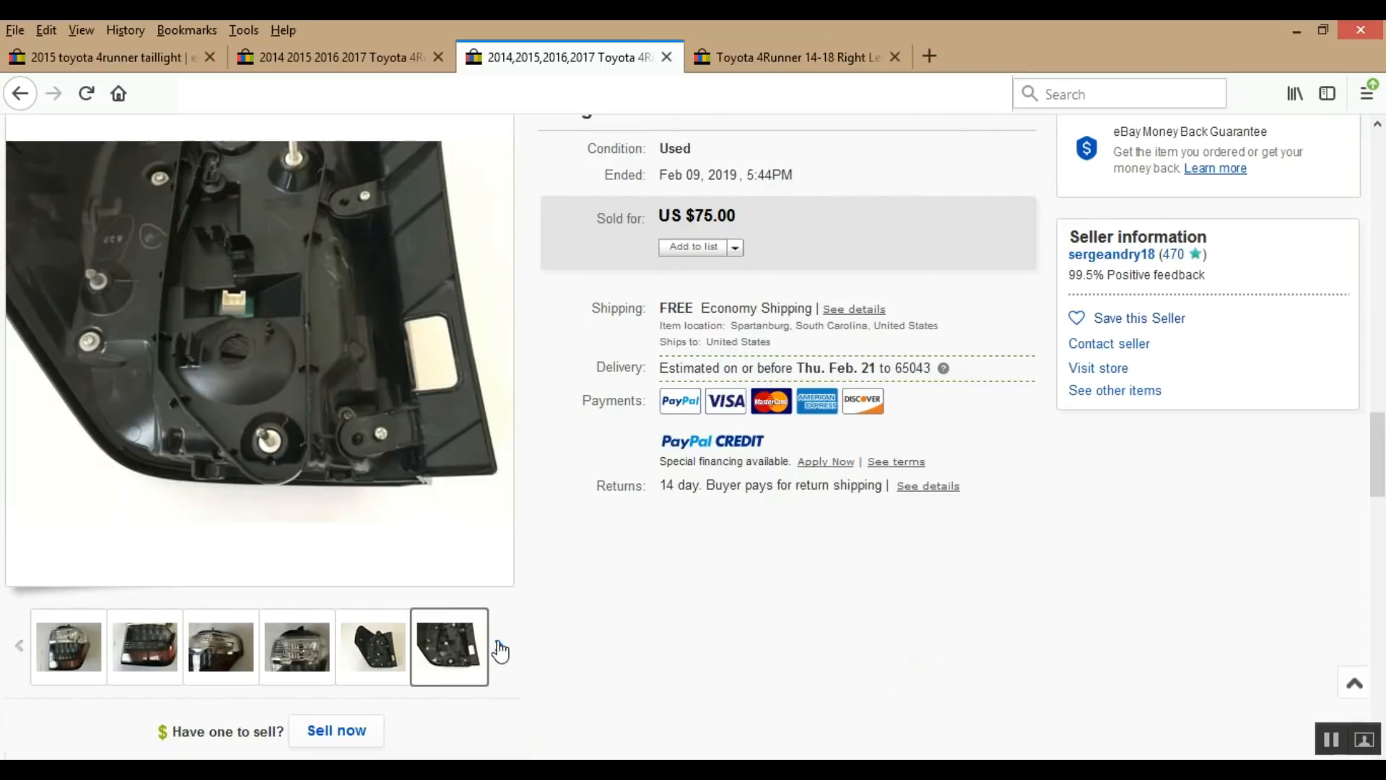
click(499, 646)
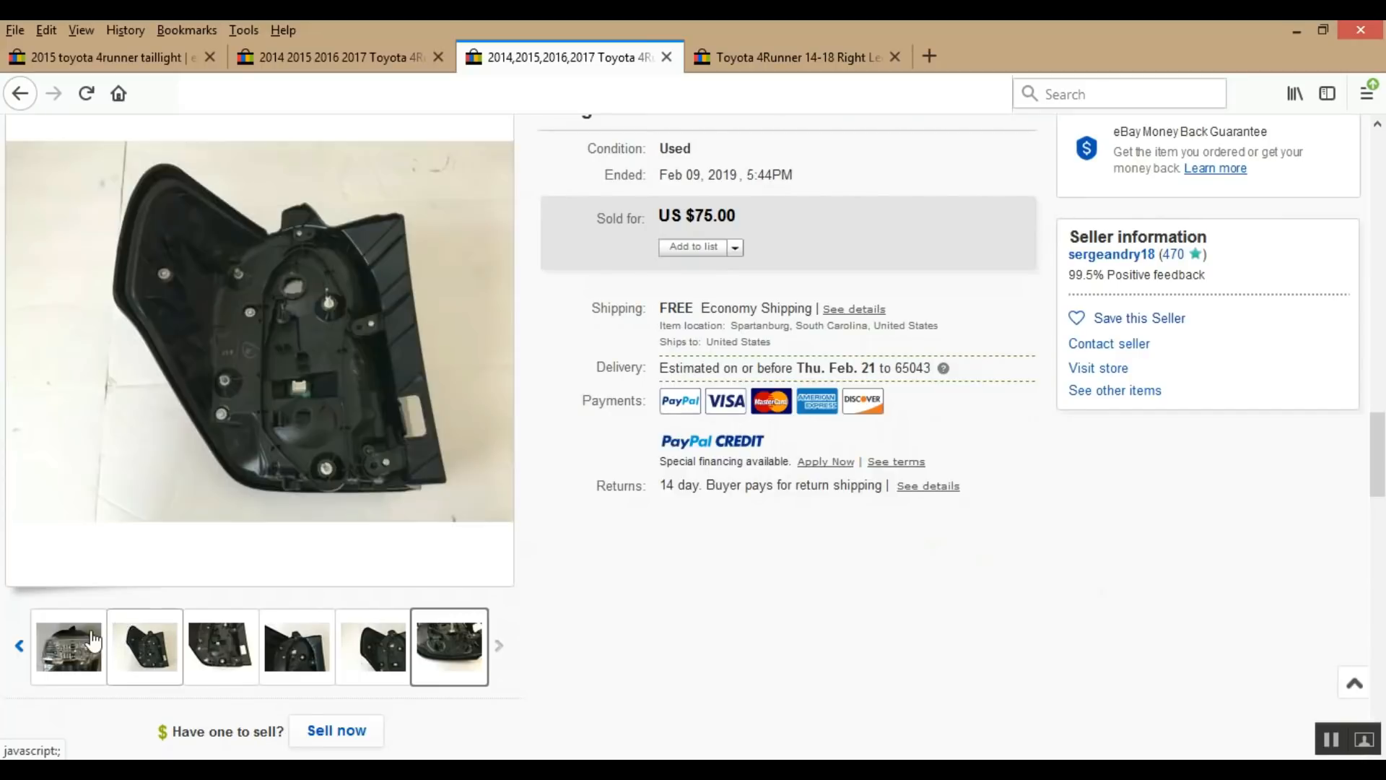
click(20, 645)
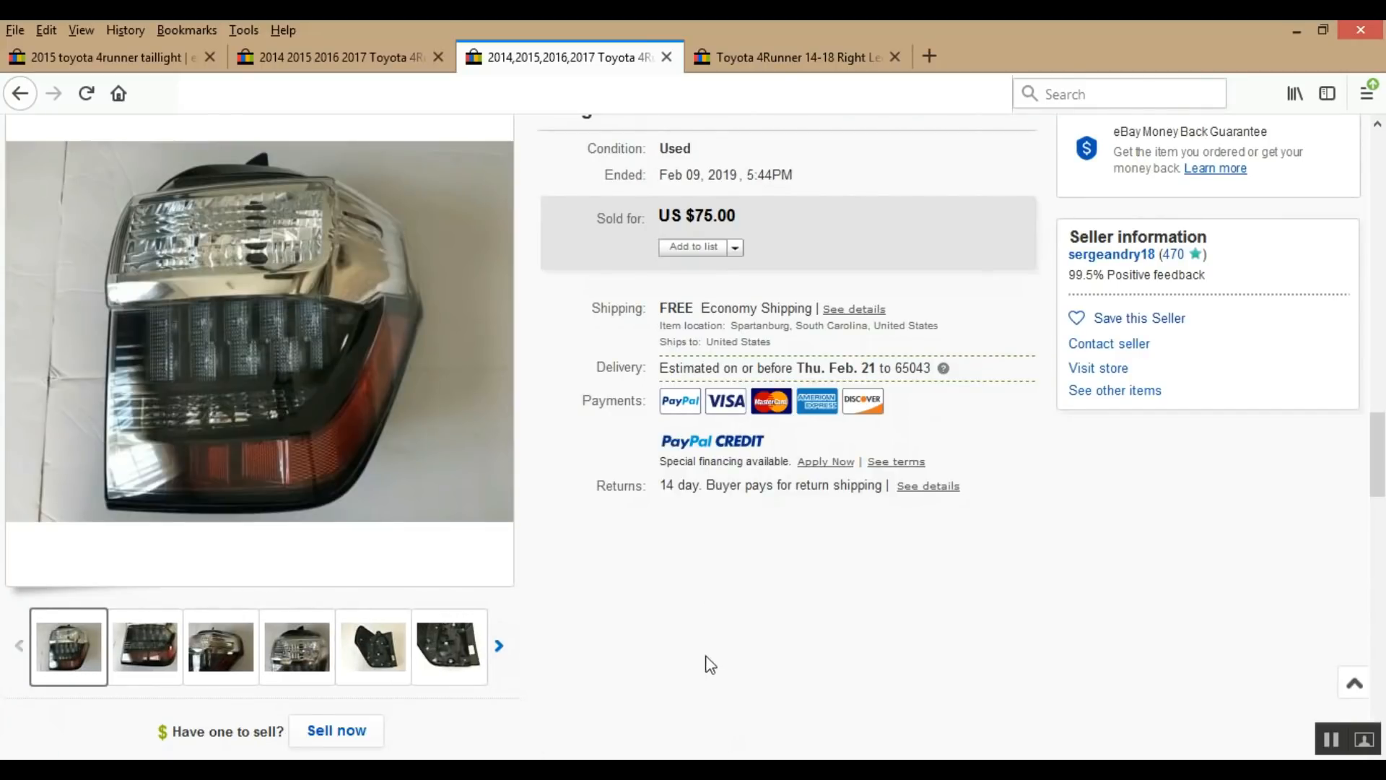
scroll(711, 665, up, 3)
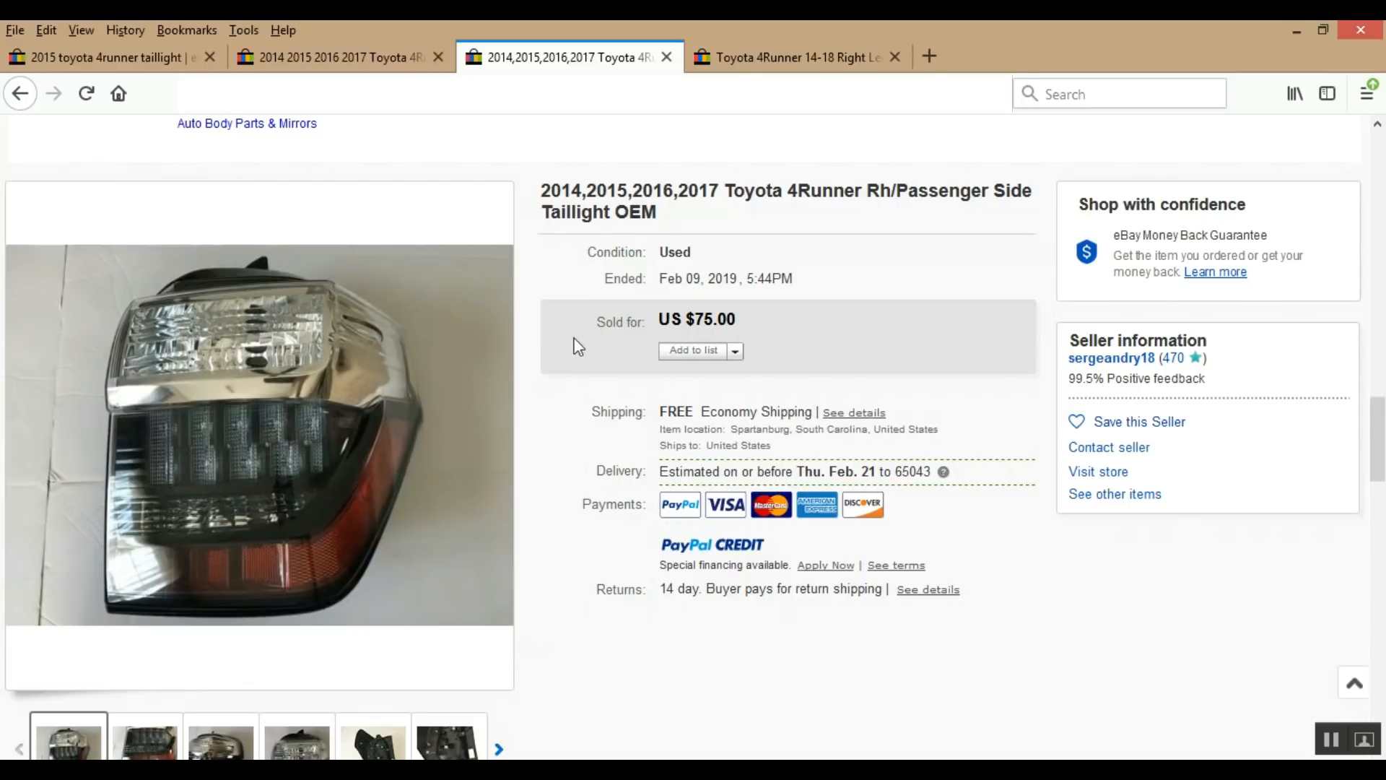
- Review the winning bid, shipping and return terms of the "Toyota 4Runner 14-18 Right Led OEM Taillight Passenger" listing
click(795, 59)
scroll(566, 644, down, 4)
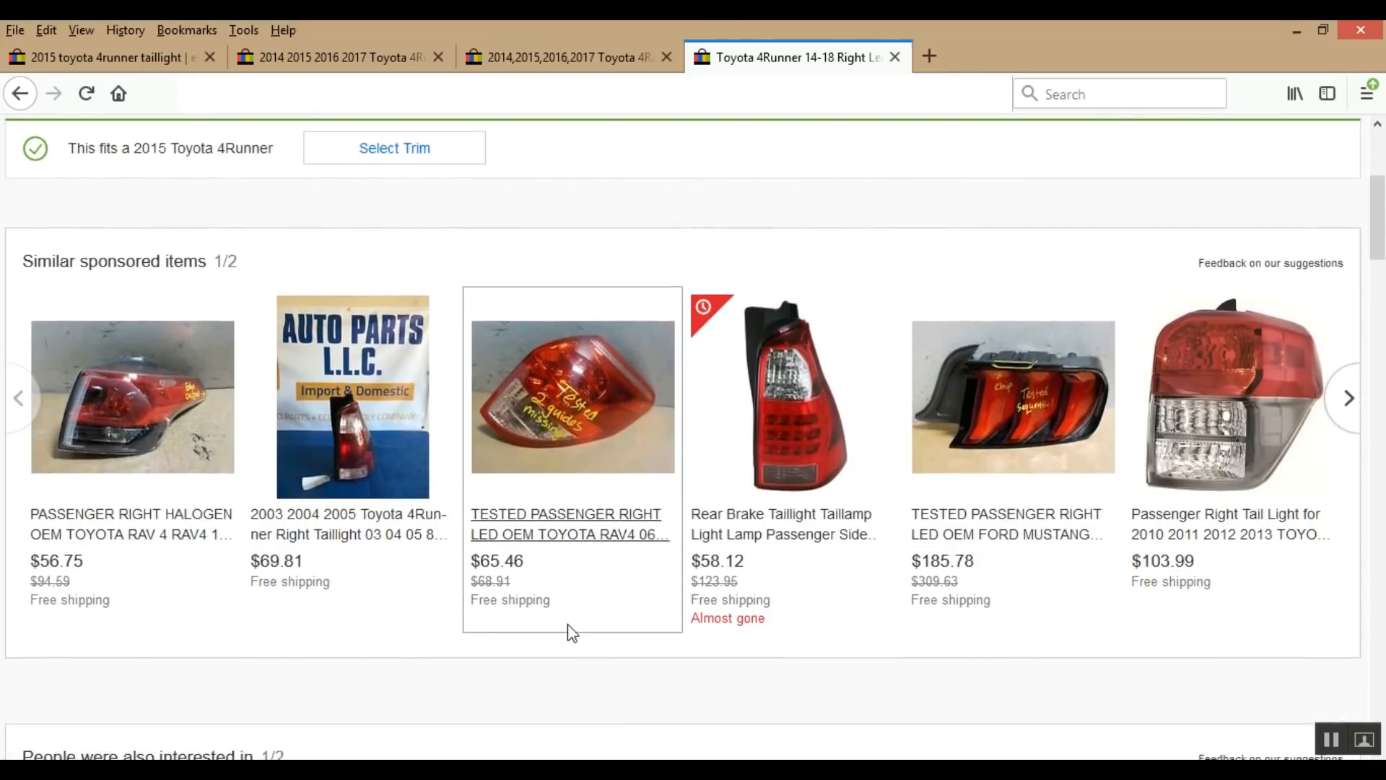
scroll(569, 614, down, 15)
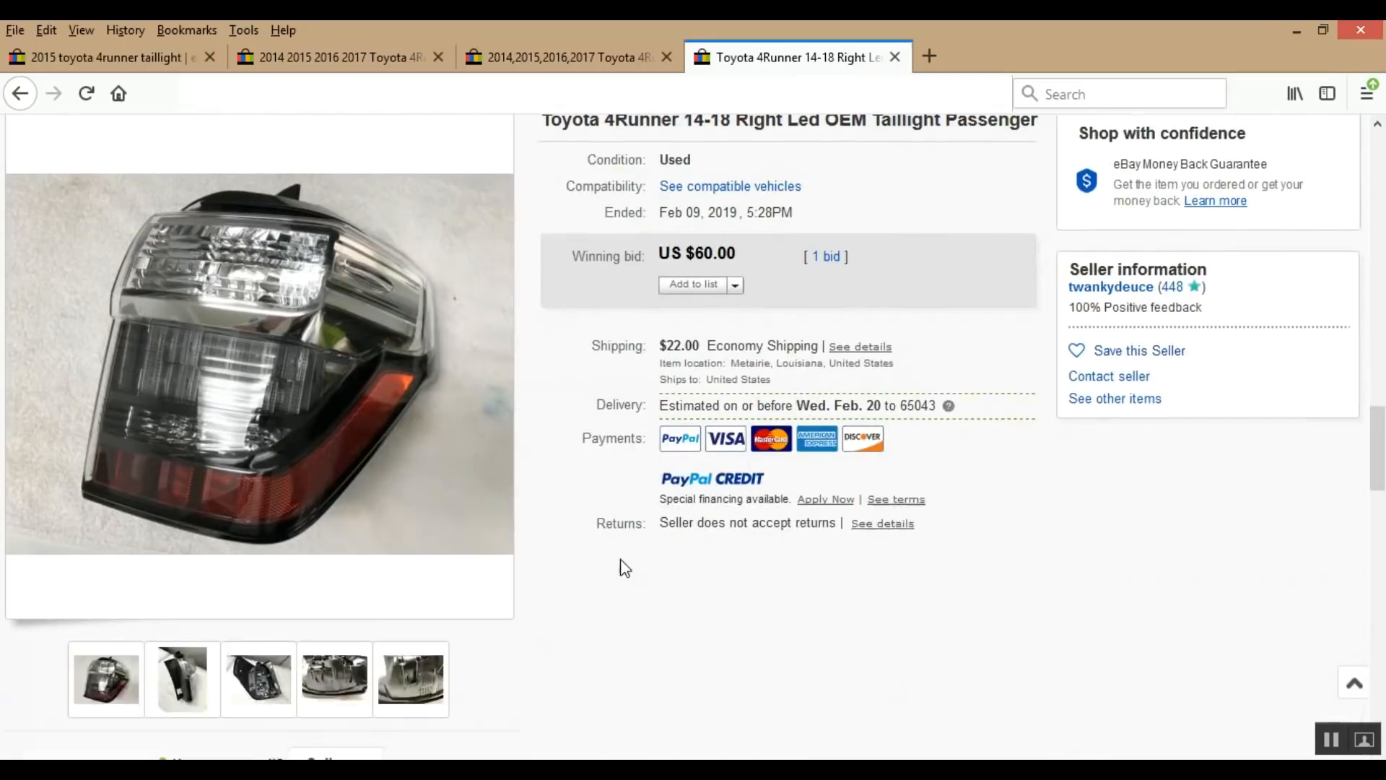
scroll(613, 551, up, 3)
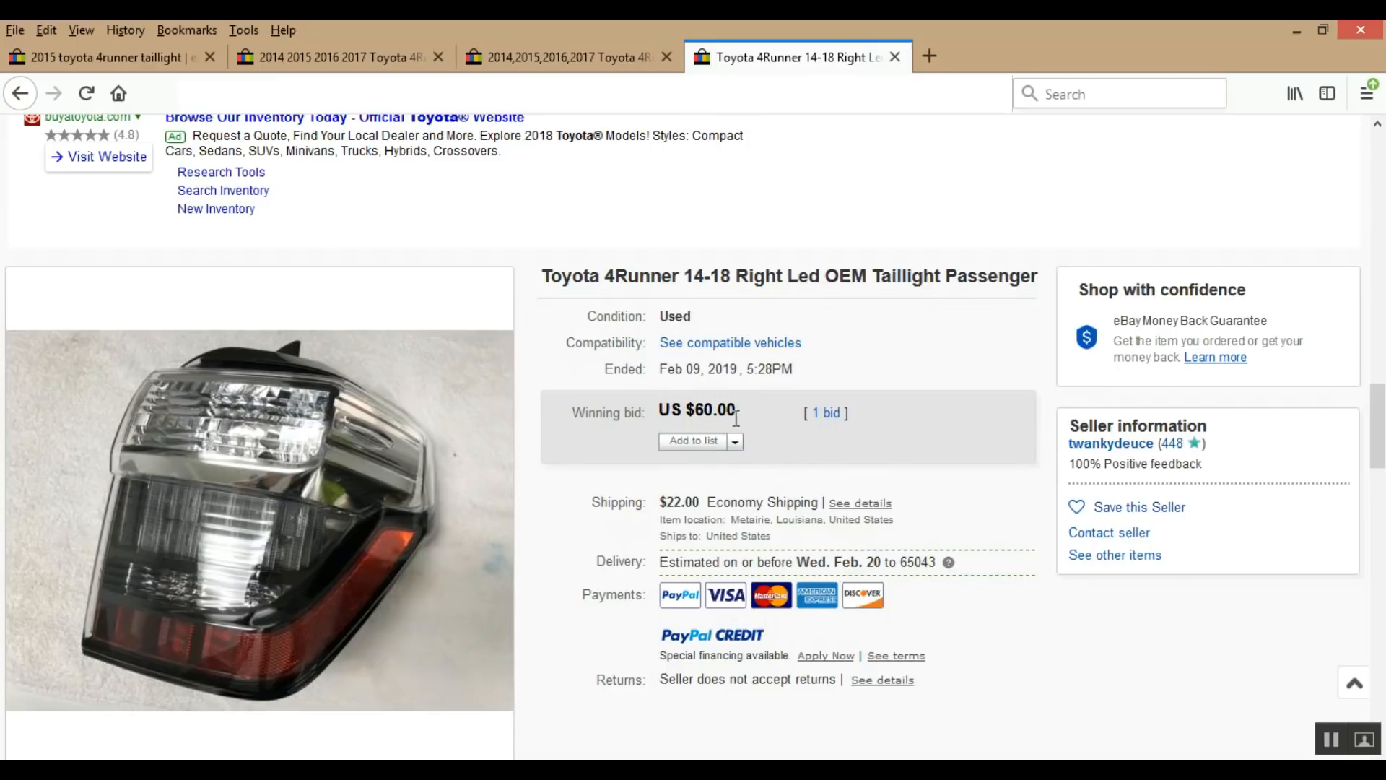
- Examine the bid history and starting price of the Right Led OEM Taillight Passenger auction and return to its listing details
click(826, 417)
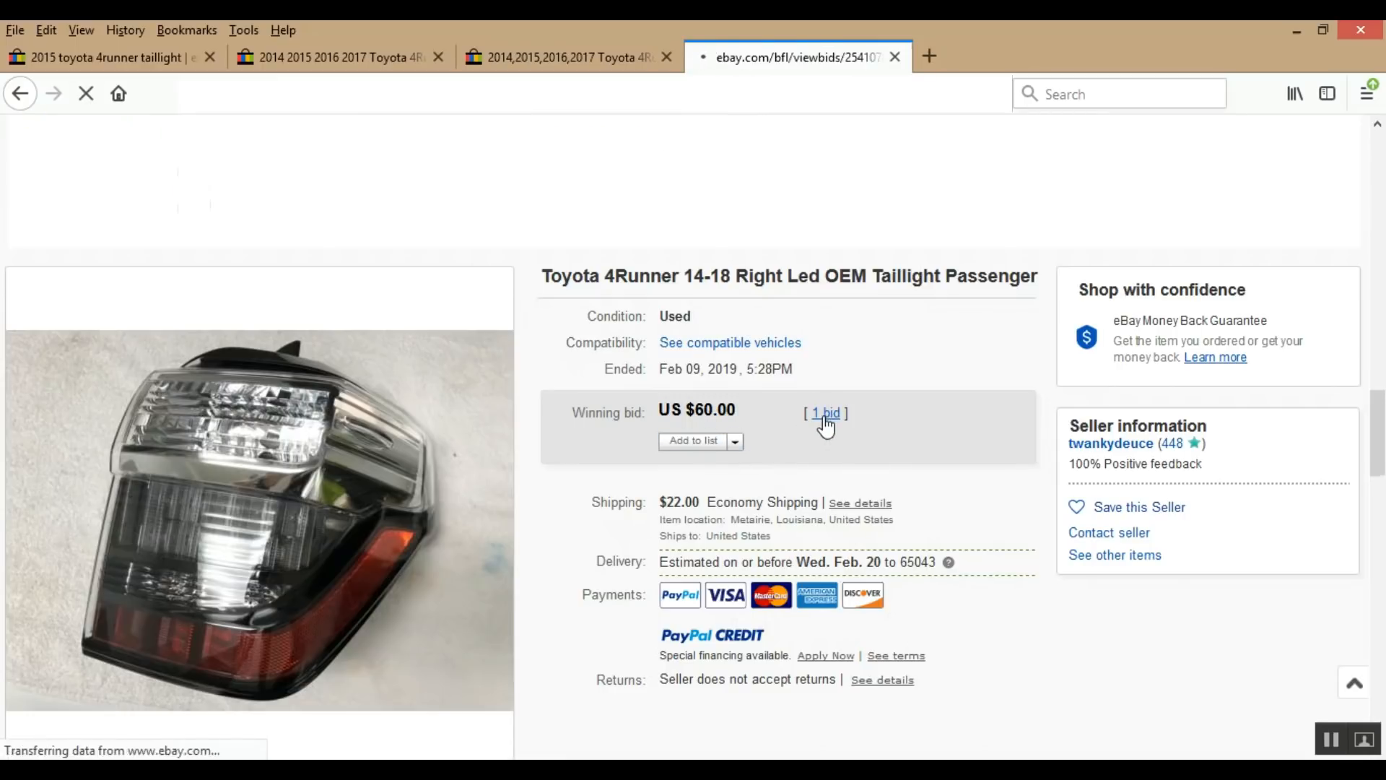
scroll(491, 448, down, 3)
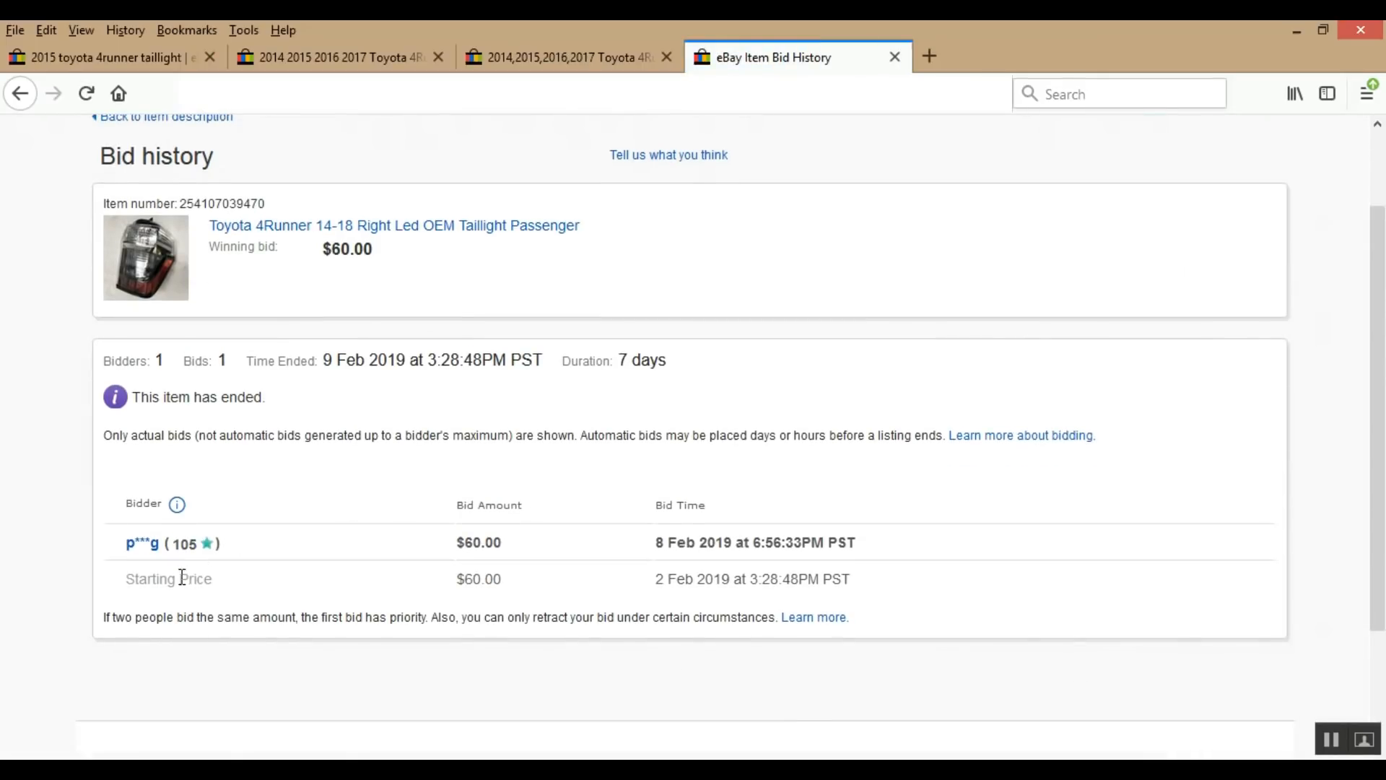
click(18, 94)
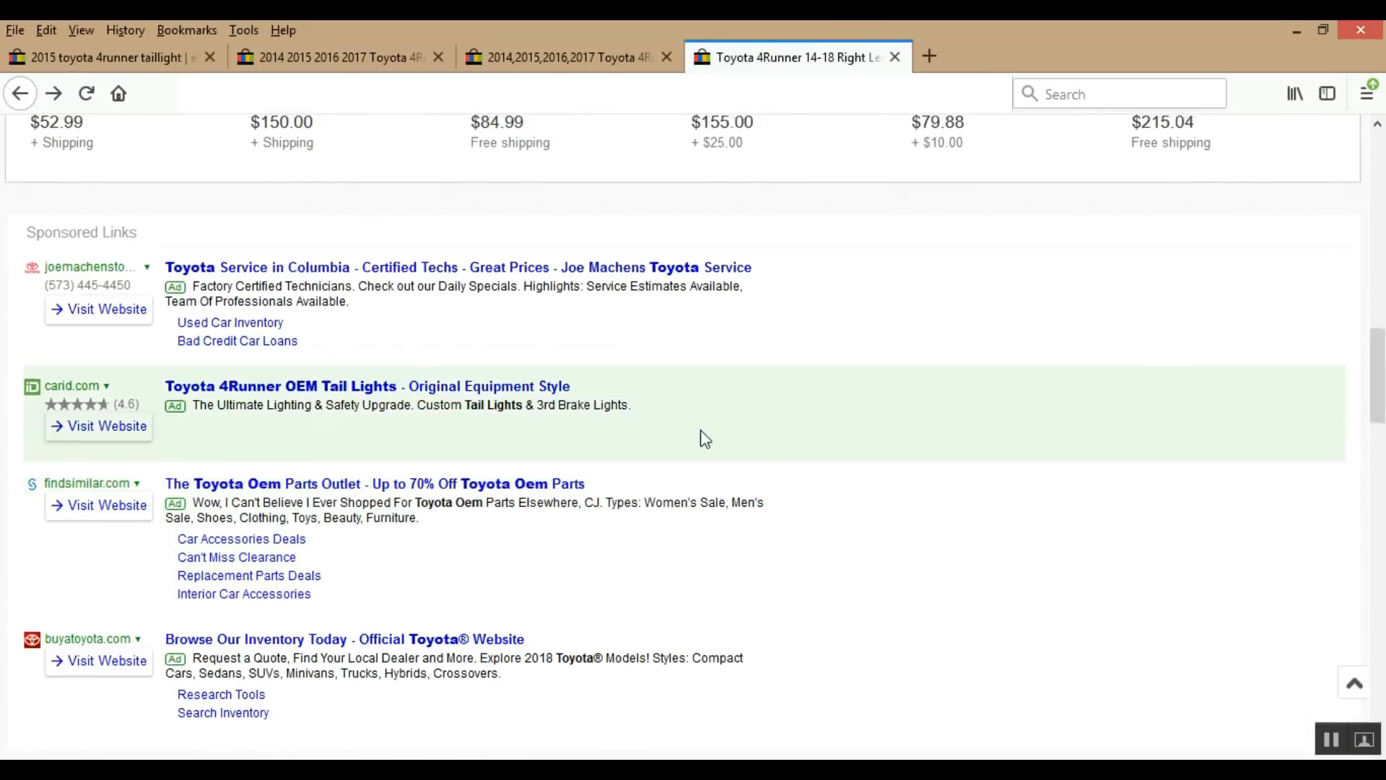
scroll(705, 437, down, 7)
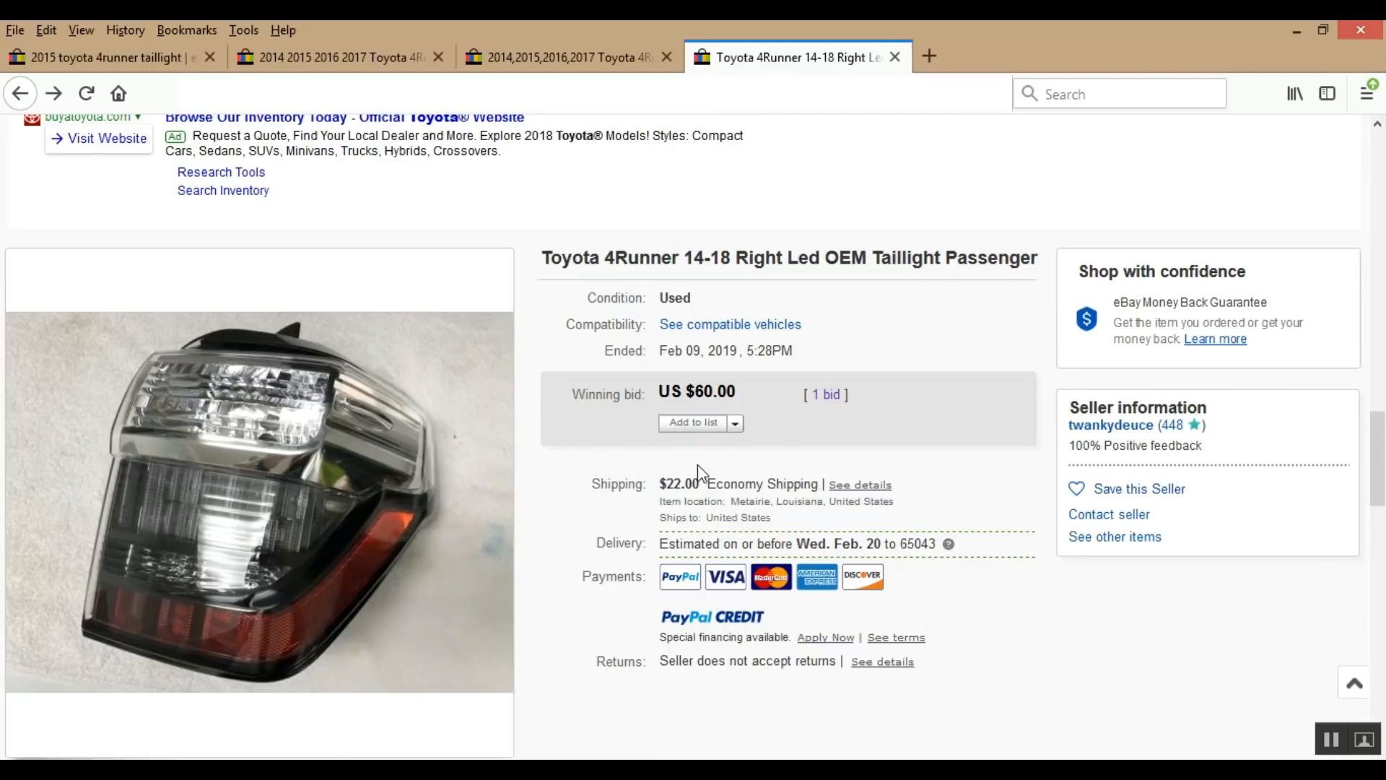
- Compare the sold prices, shipping and return terms across the three opened 4Runner taillight listings
click(620, 52)
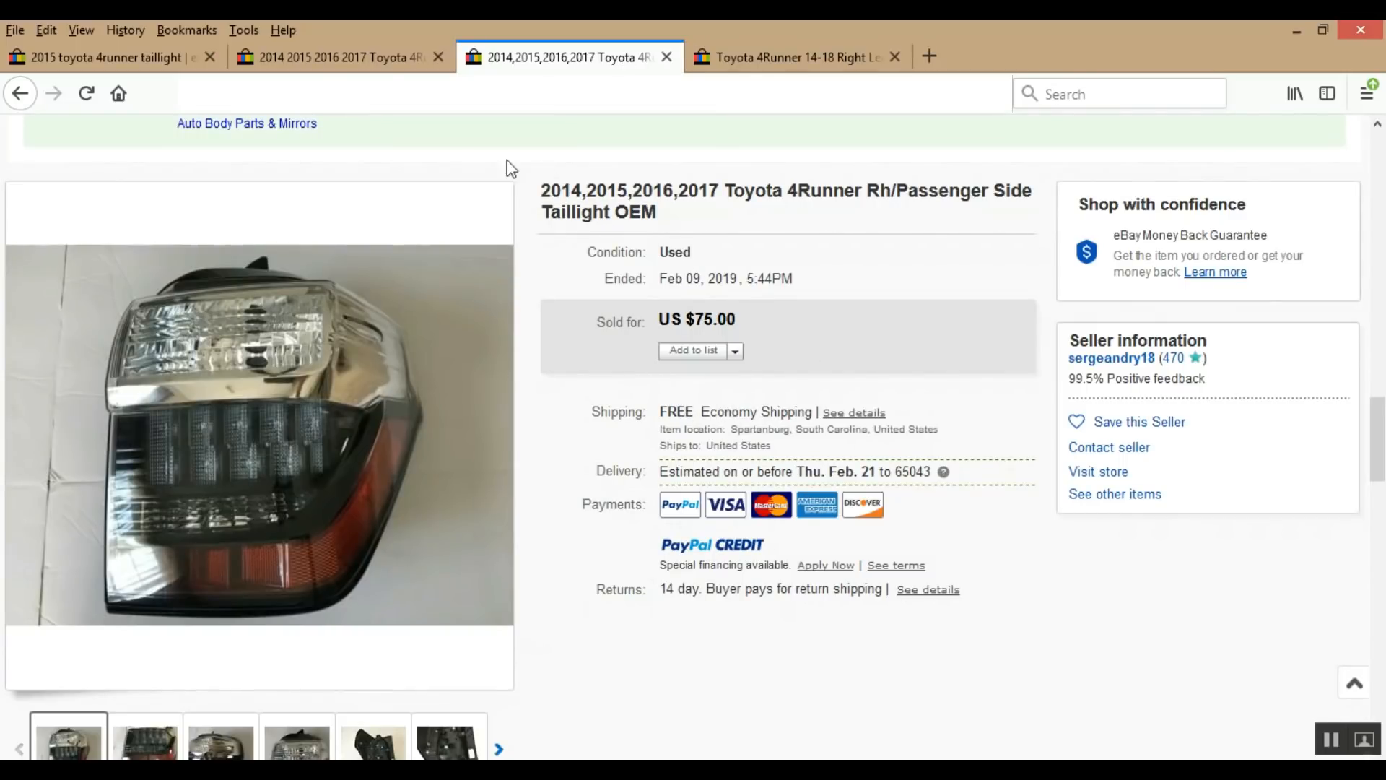
click(379, 61)
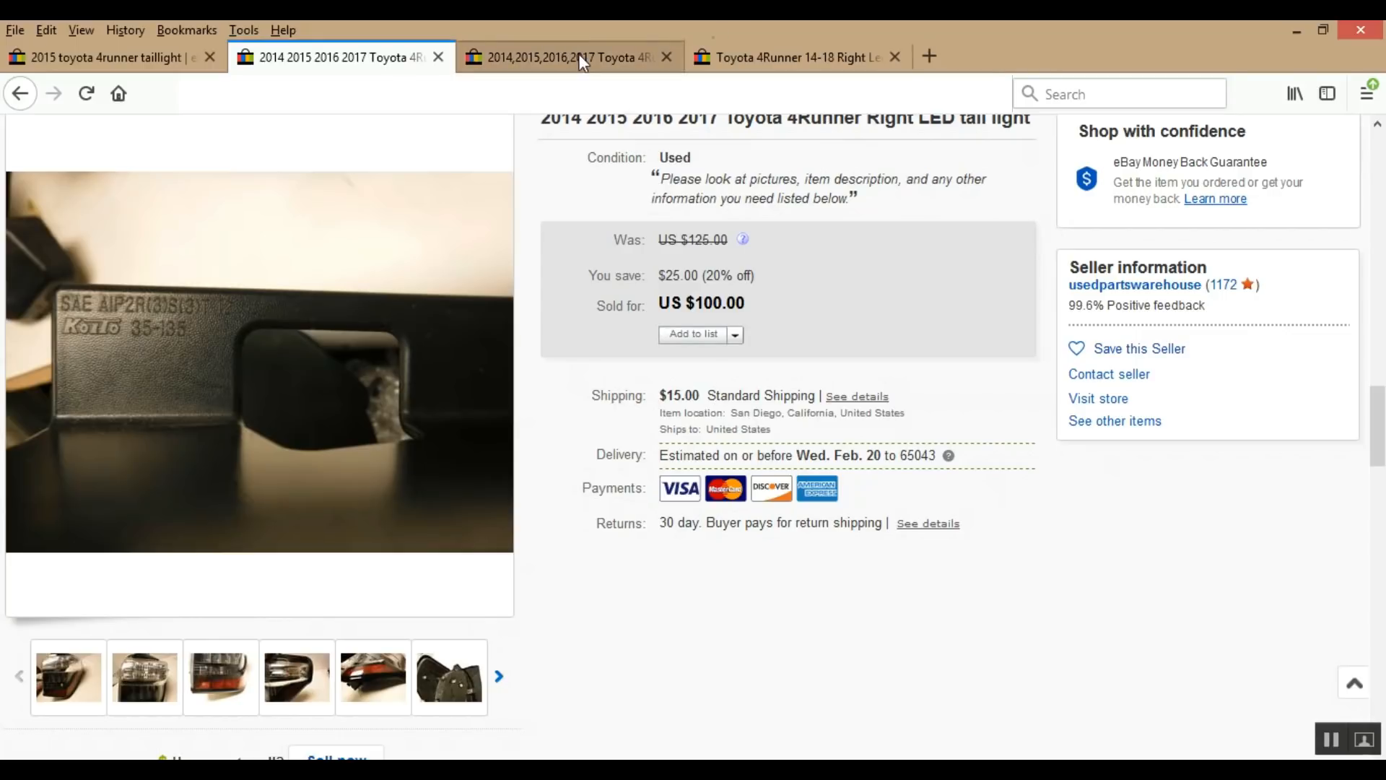
click(786, 52)
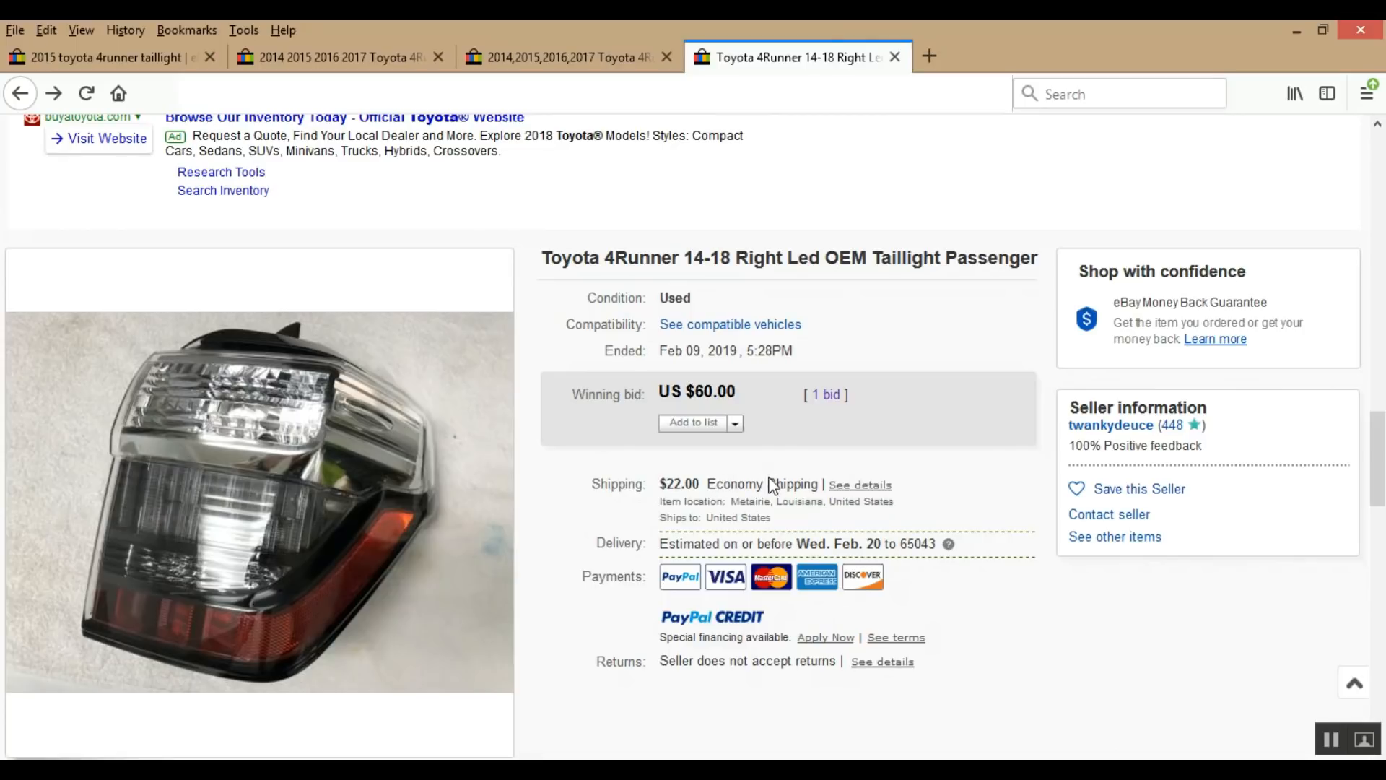
click(599, 52)
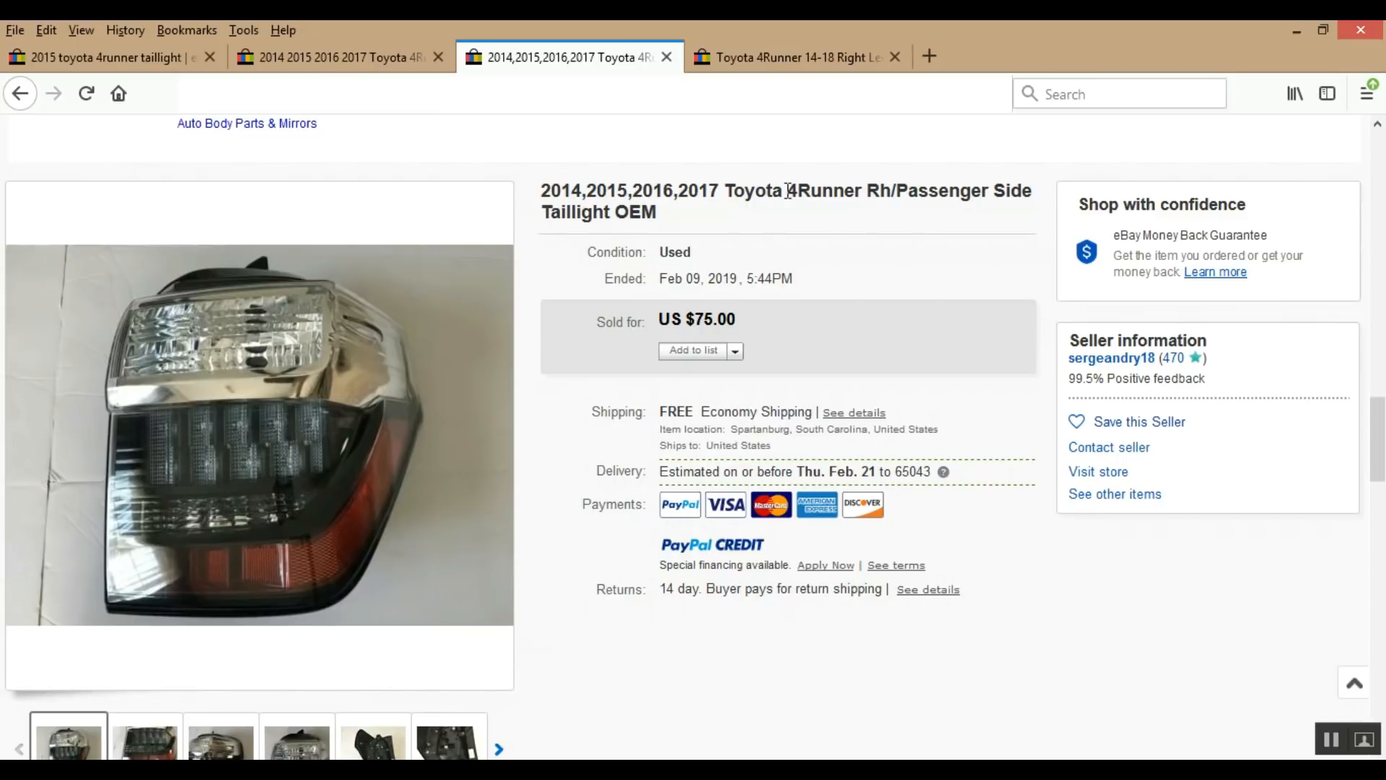
click(413, 62)
scroll(686, 210, up, 3)
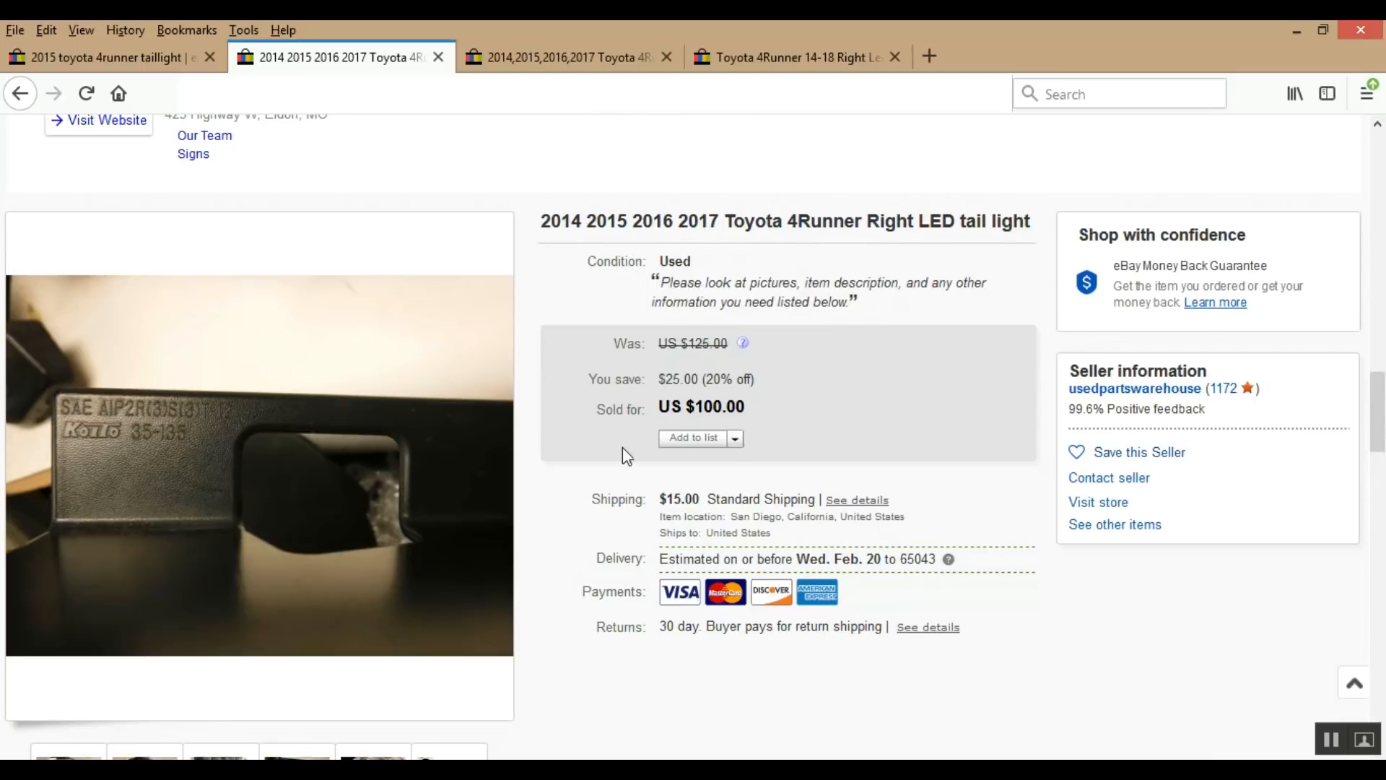
scroll(633, 457, down, 10)
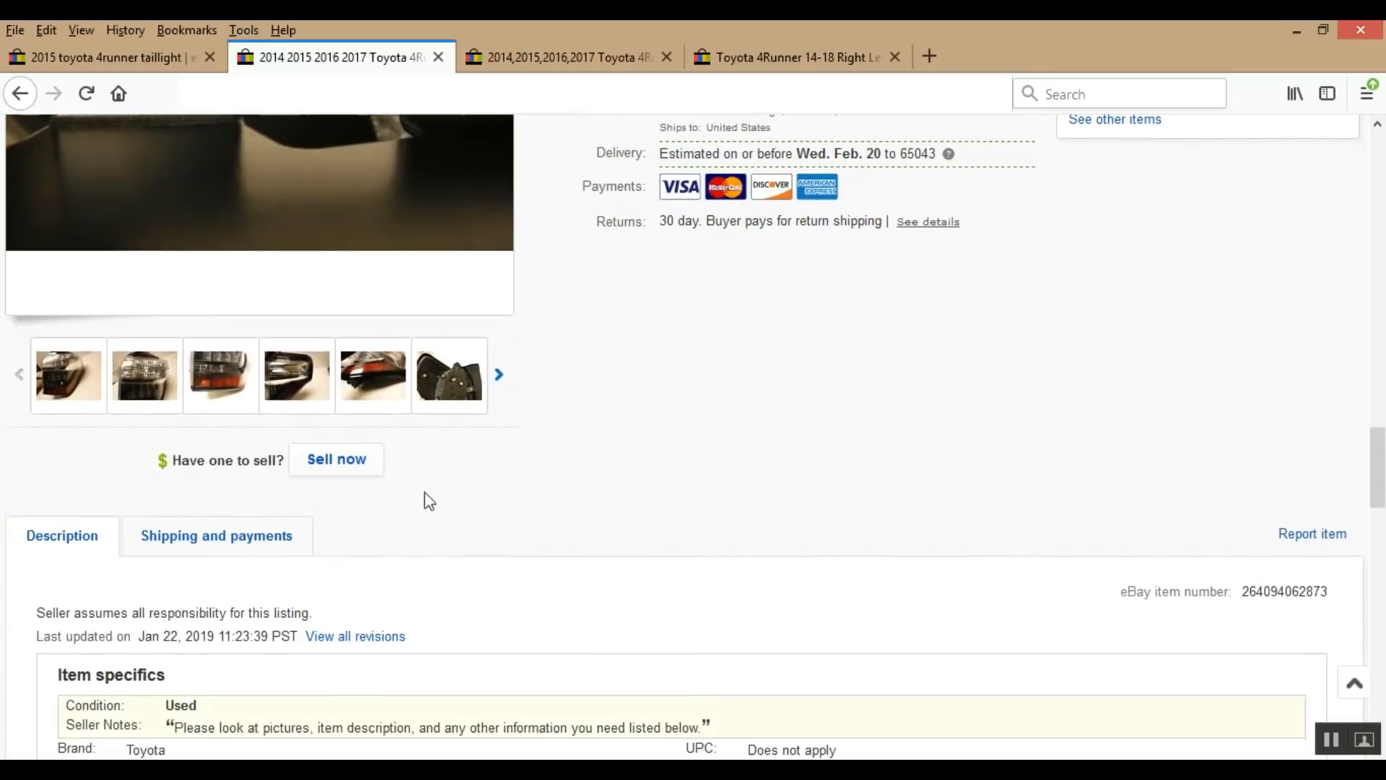
right_click(341, 453)
click(380, 466)
scroll(560, 480, up, 2)
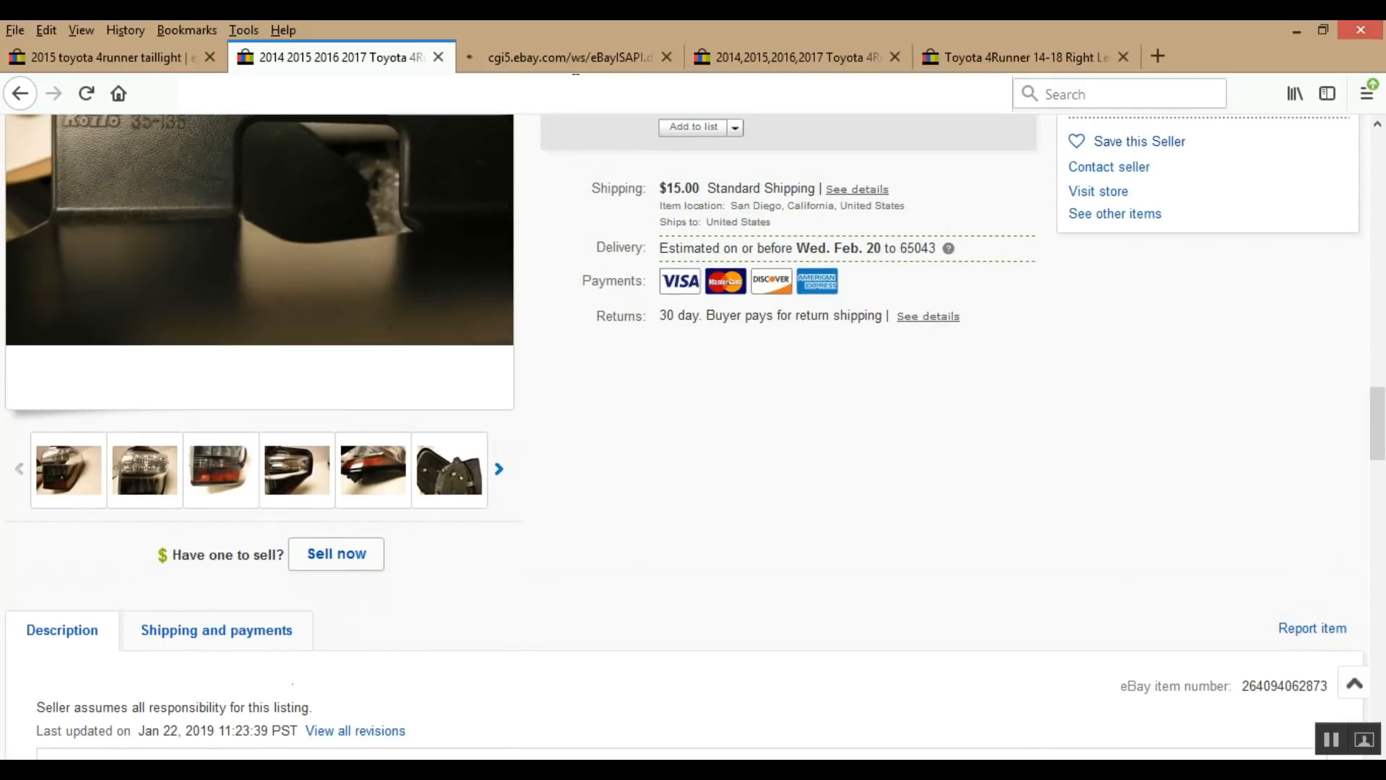
scroll(711, 604, up, 5)
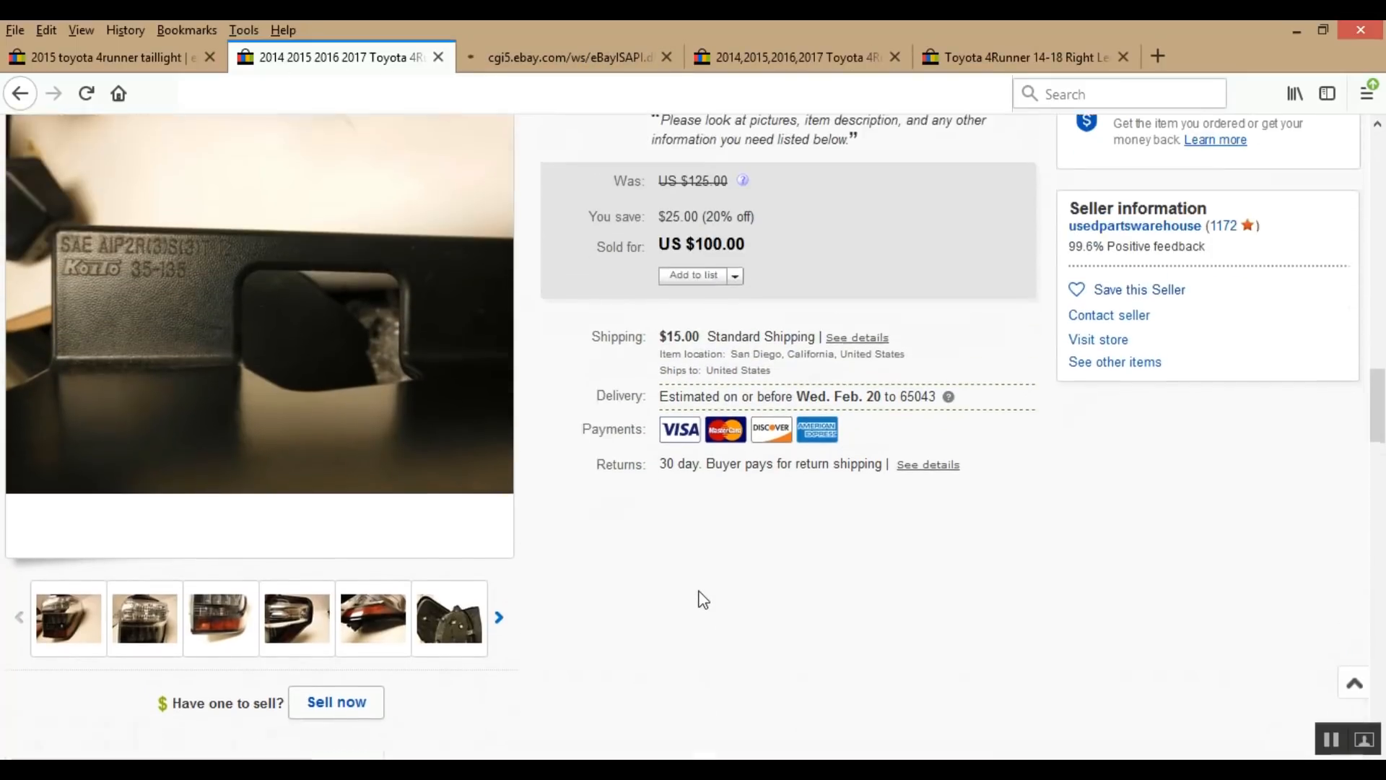
click(610, 55)
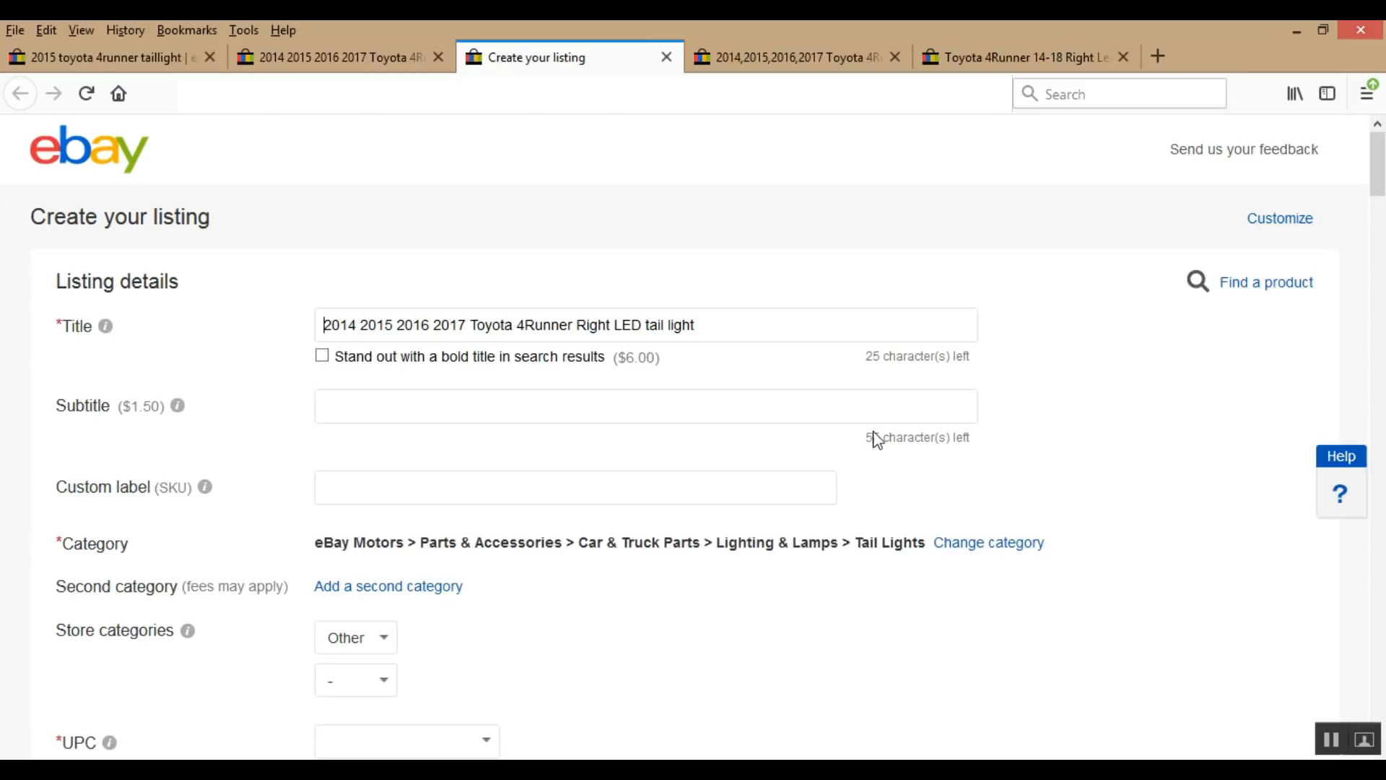
- Check the title's remaining character allowance and scan the titles of other sold 4Runner taillights for extra model years and keywords
drag(860, 356, 973, 356)
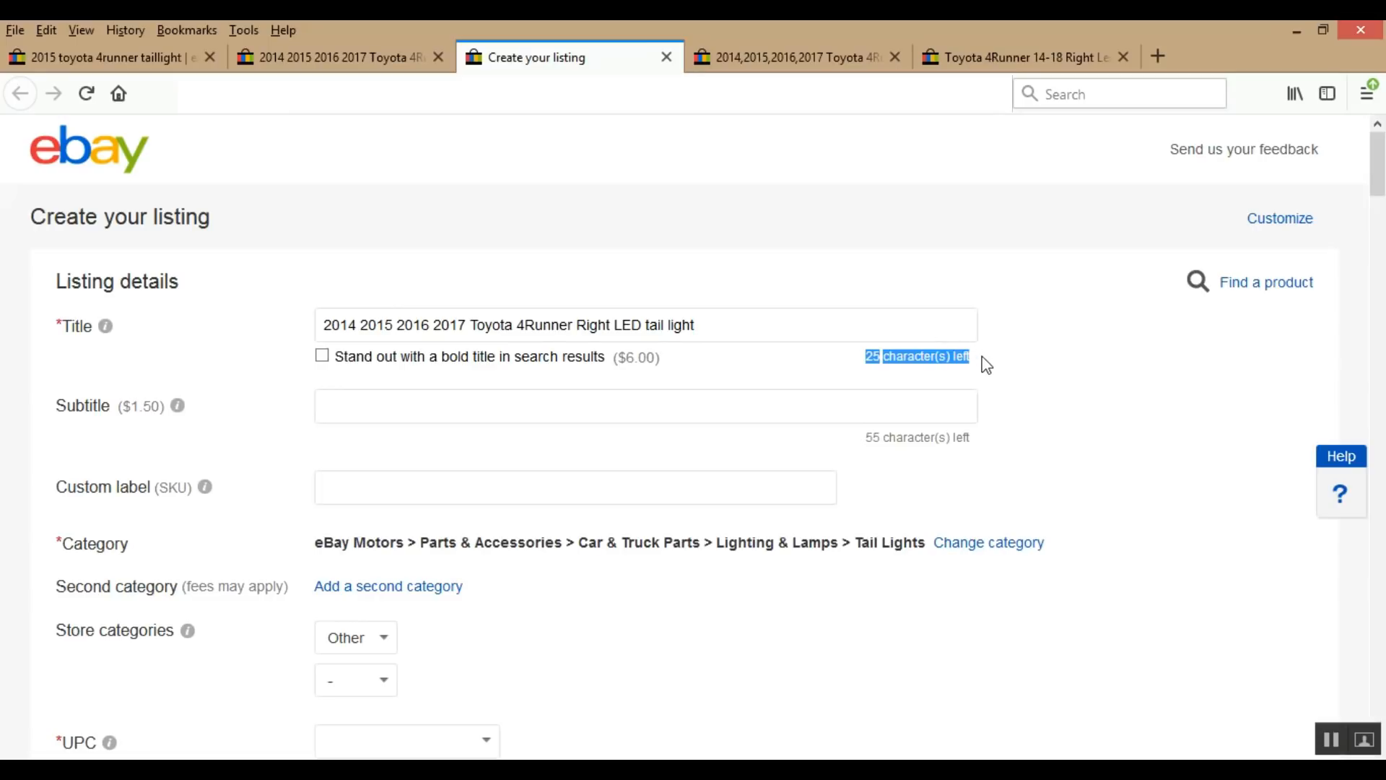
click(975, 365)
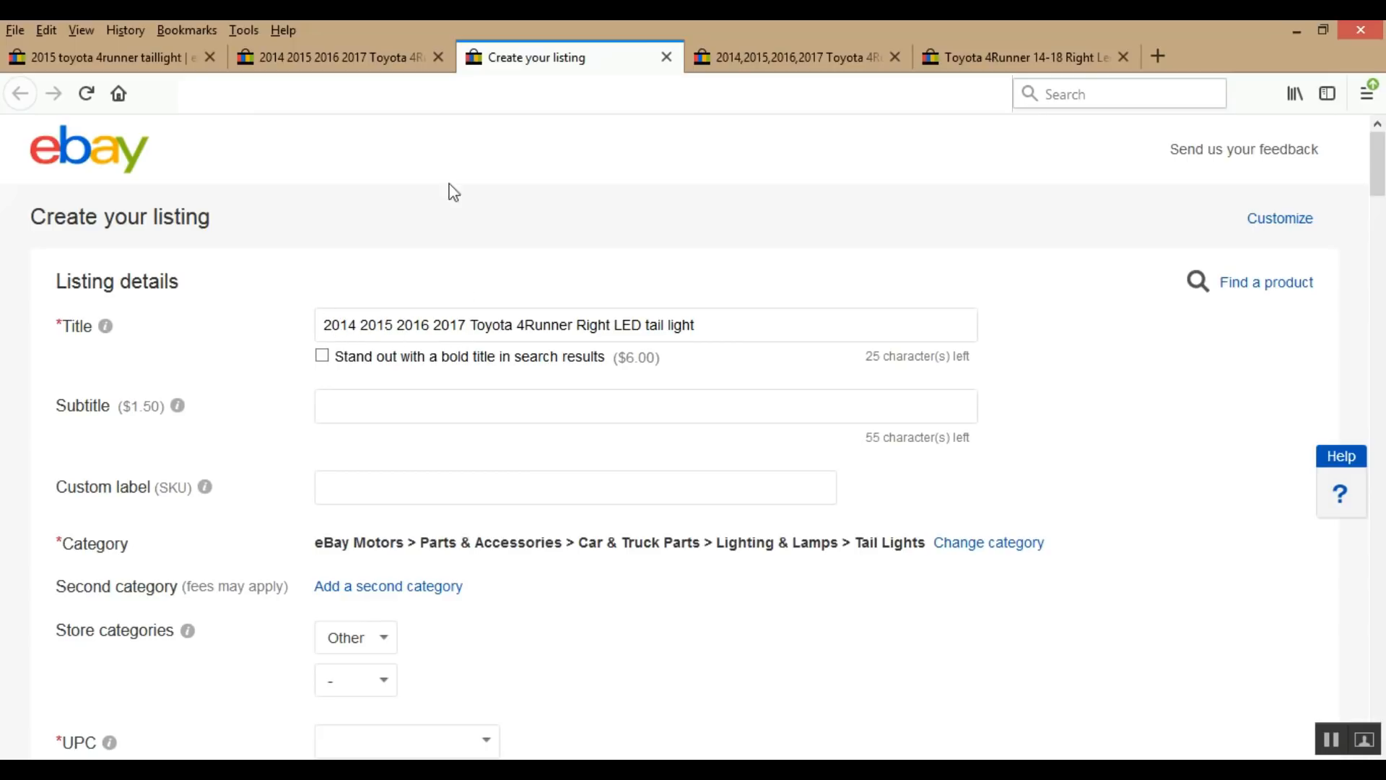
click(146, 64)
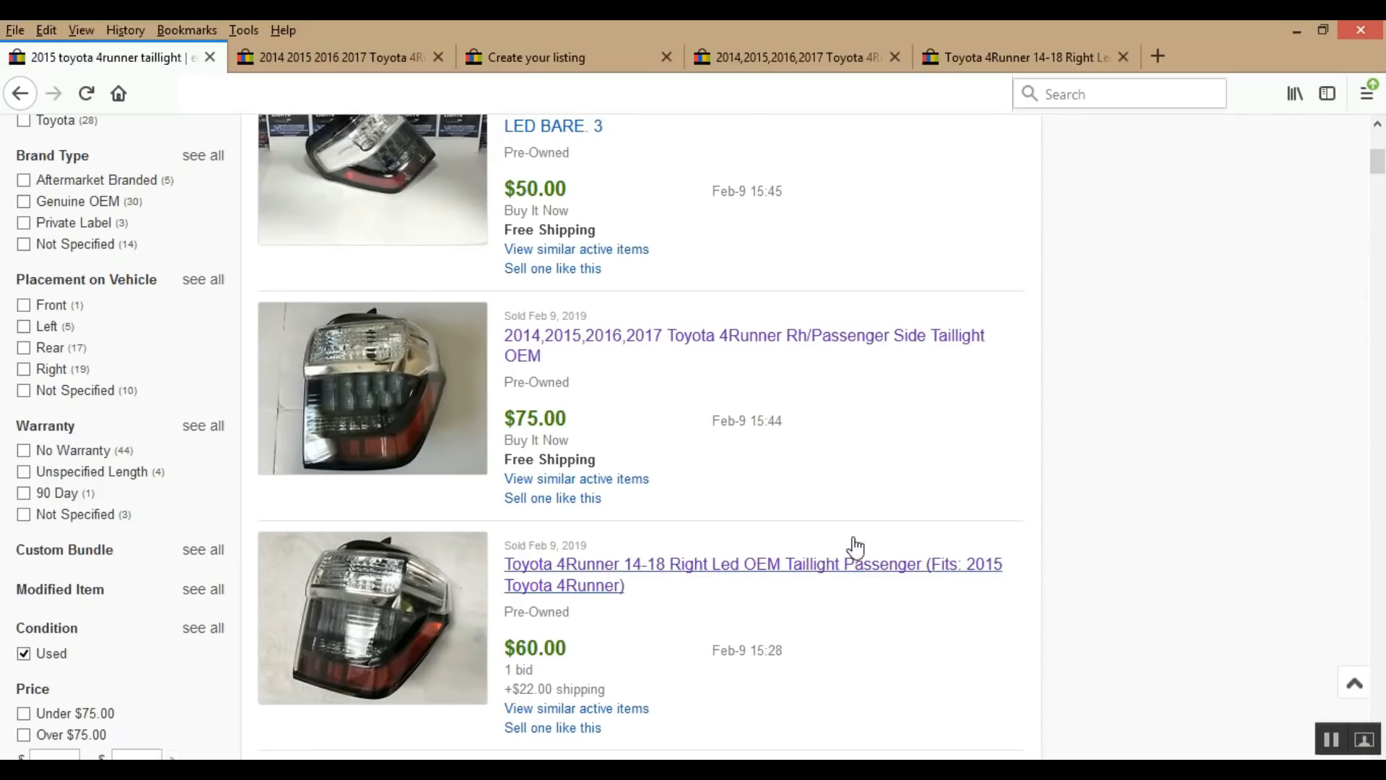
scroll(851, 547, down, 2)
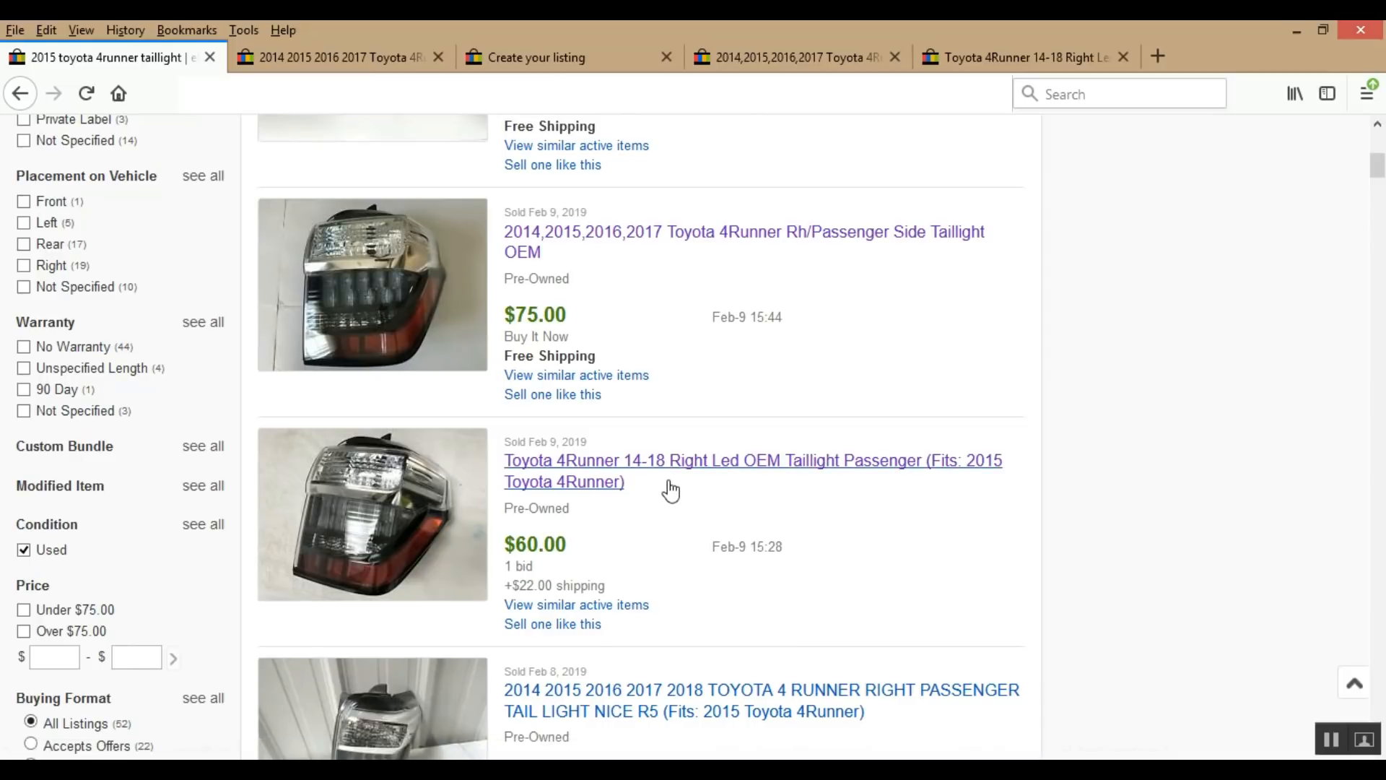
scroll(694, 542, down, 4)
scroll(693, 617, down, 4)
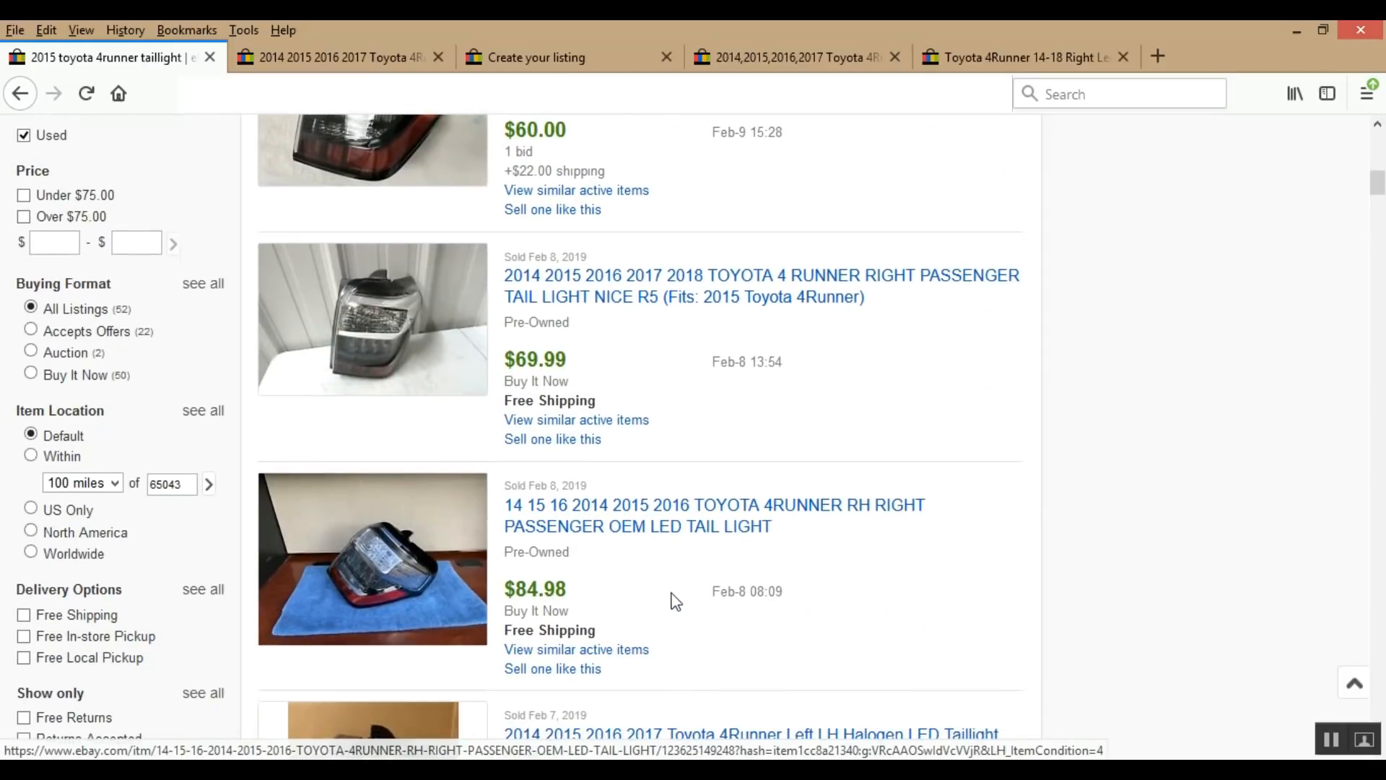
scroll(661, 541, down, 8)
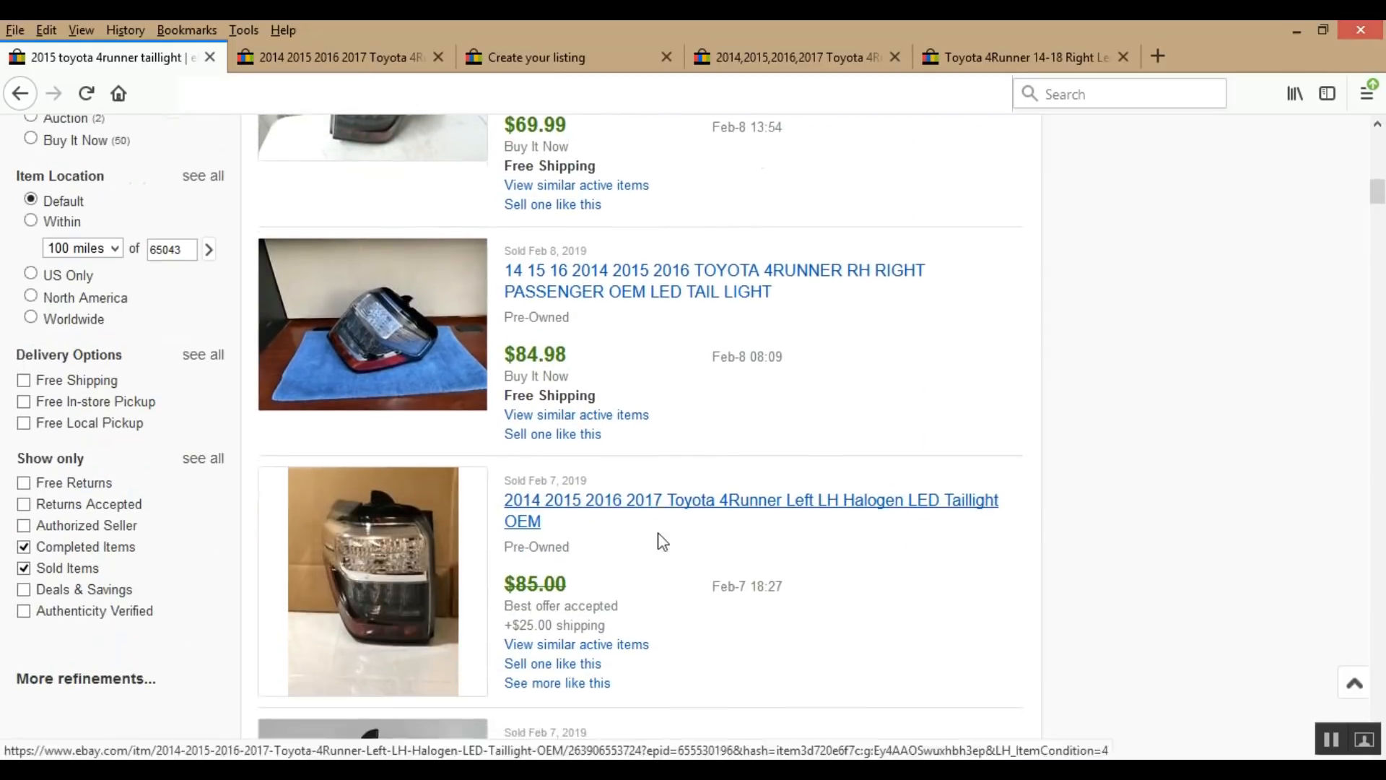
scroll(661, 542, up, 3)
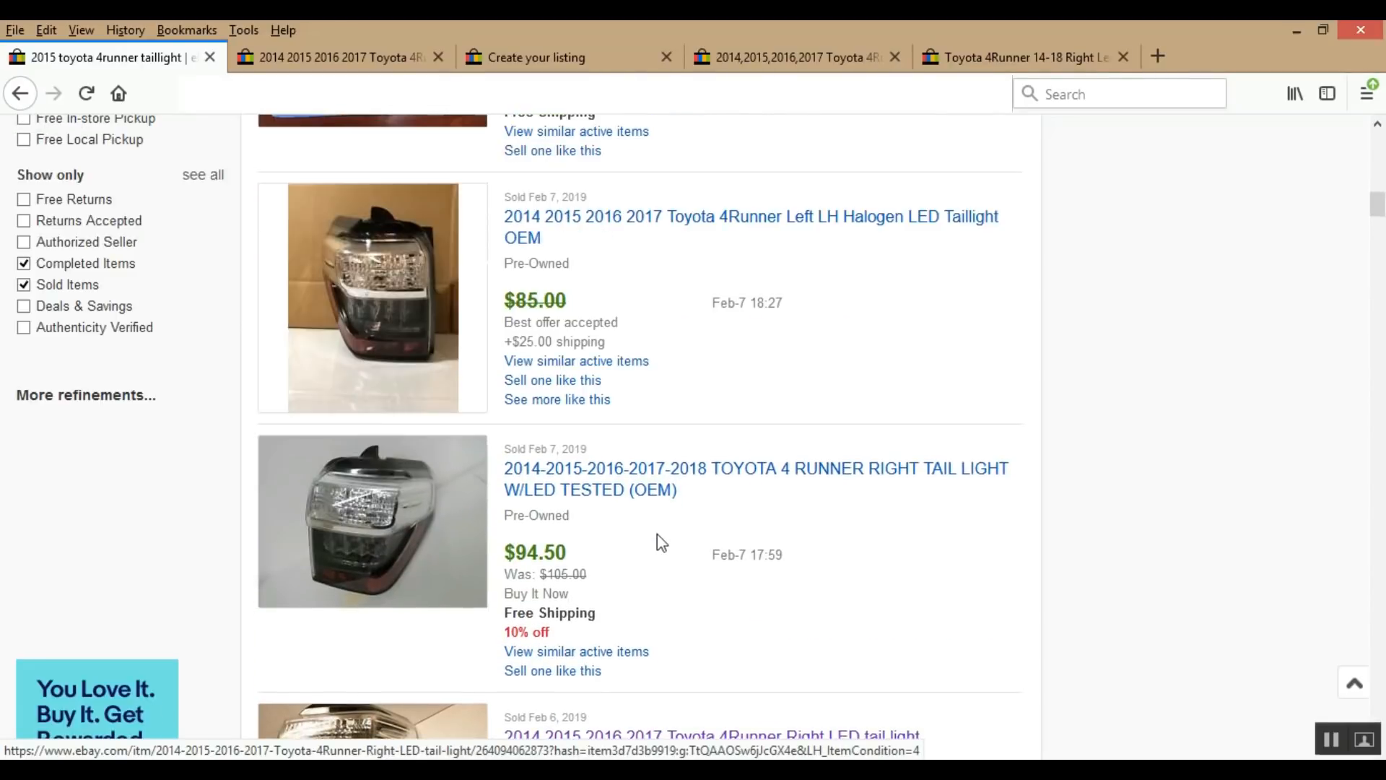
scroll(660, 541, down, 13)
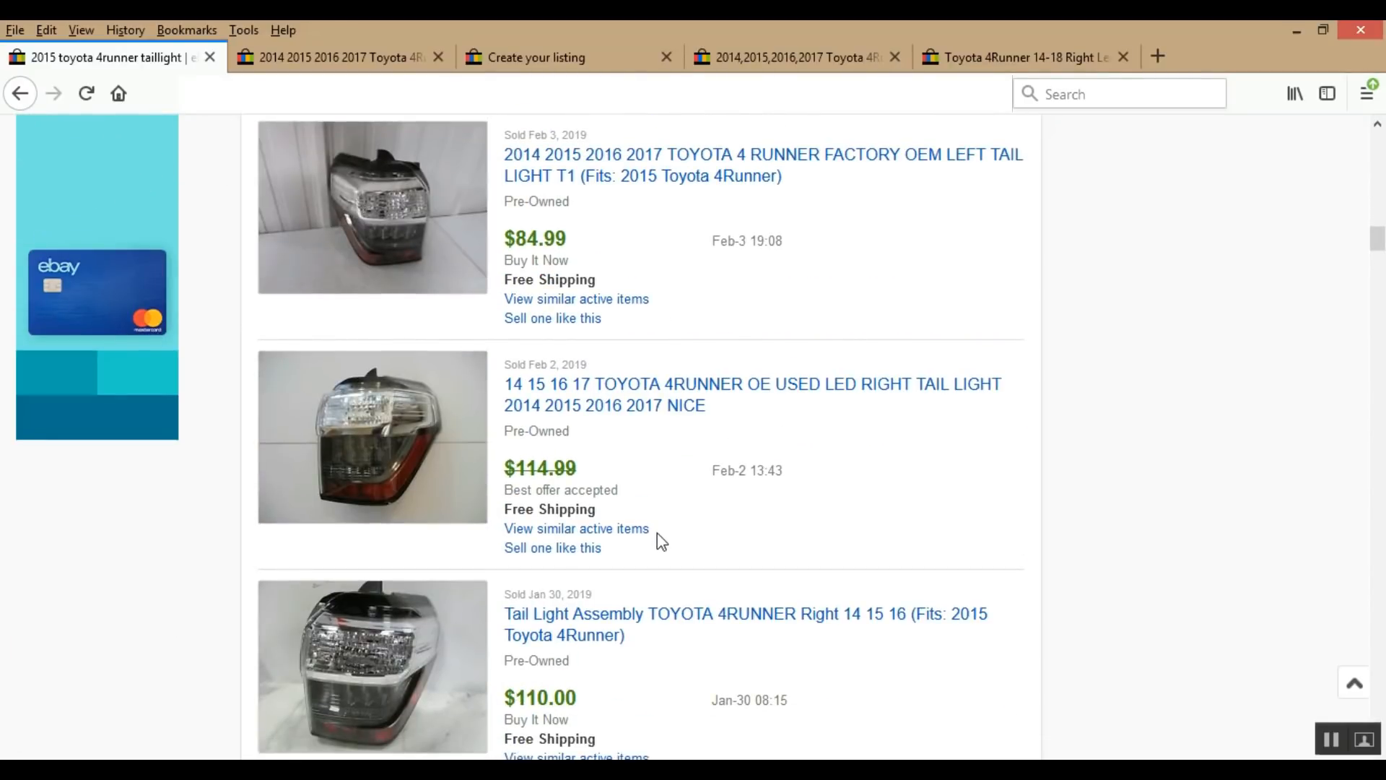
scroll(737, 505, down, 6)
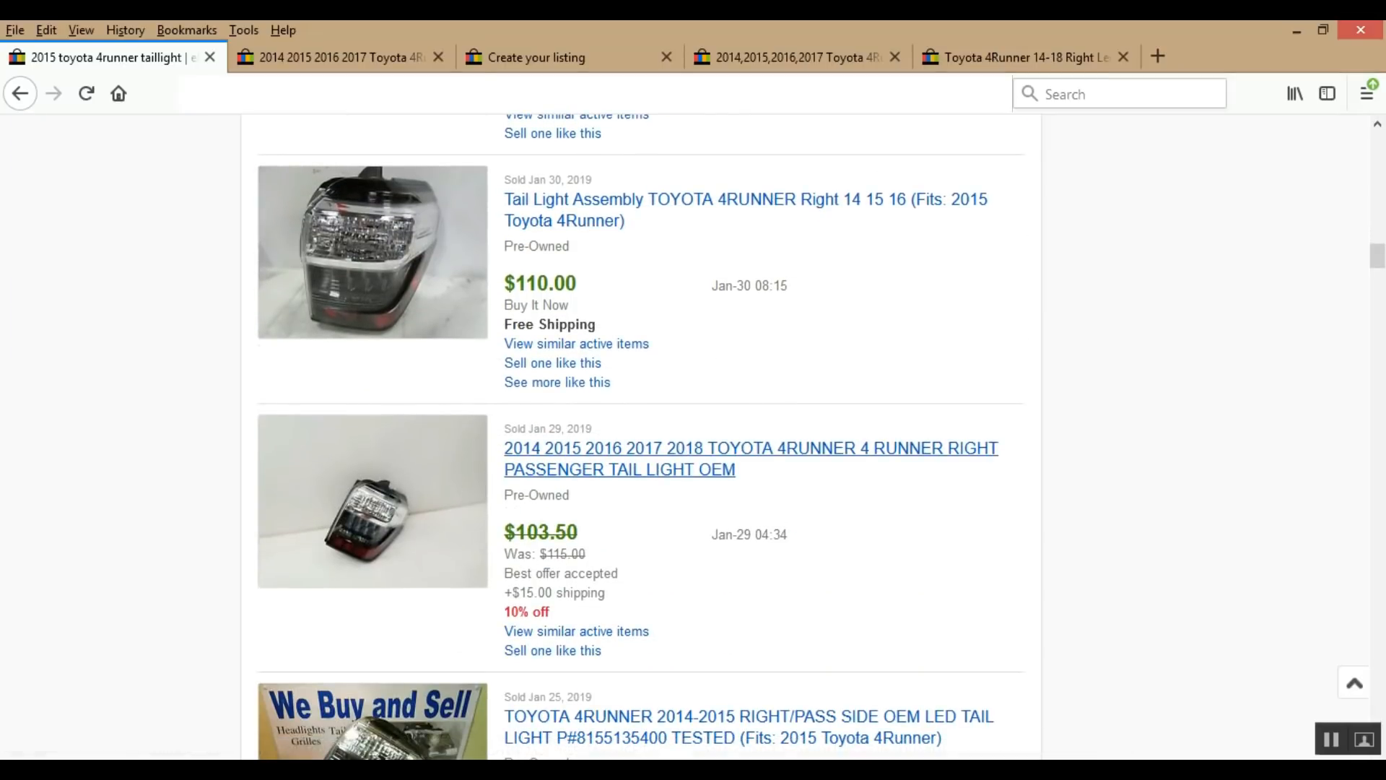
- Add 2018 after 2017 in the new listing's title and capitalize its ending as "Tail Light"
click(510, 70)
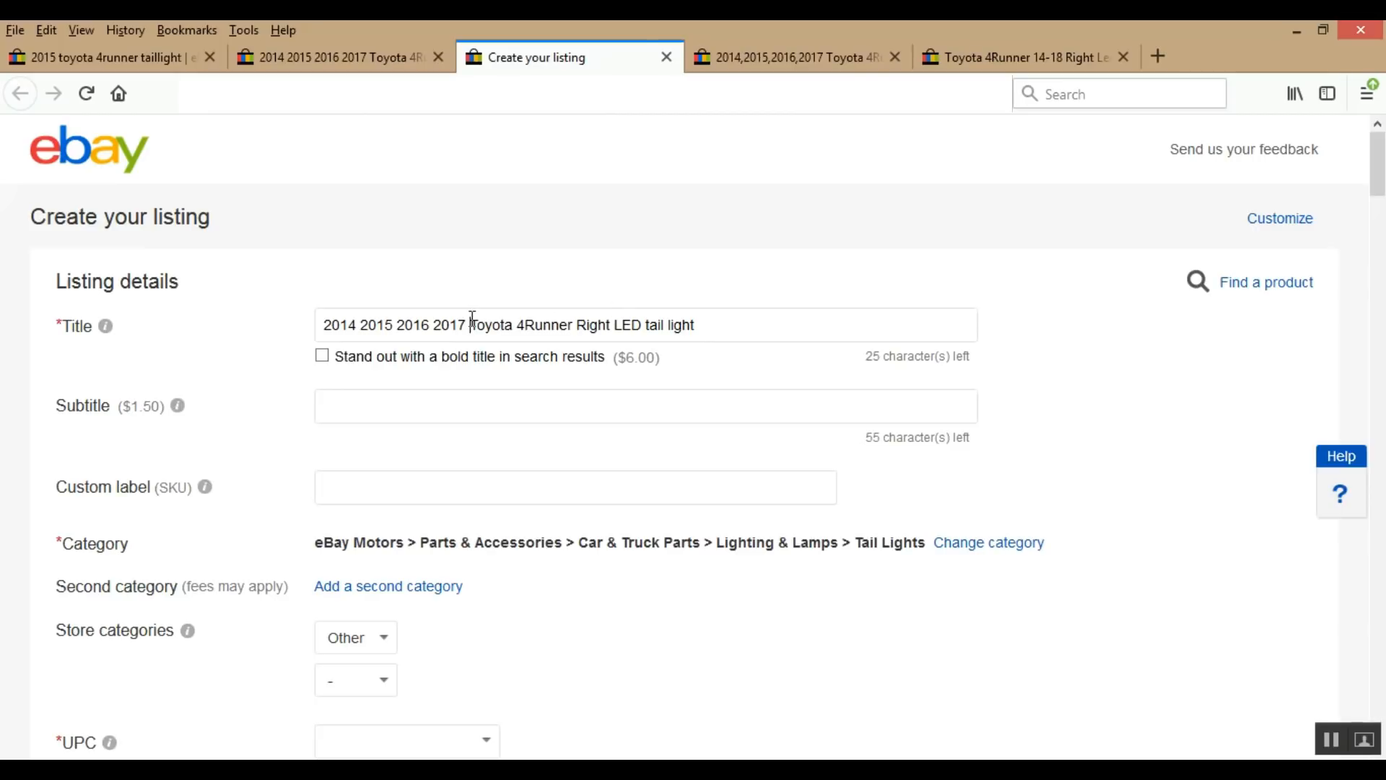
text(2018)
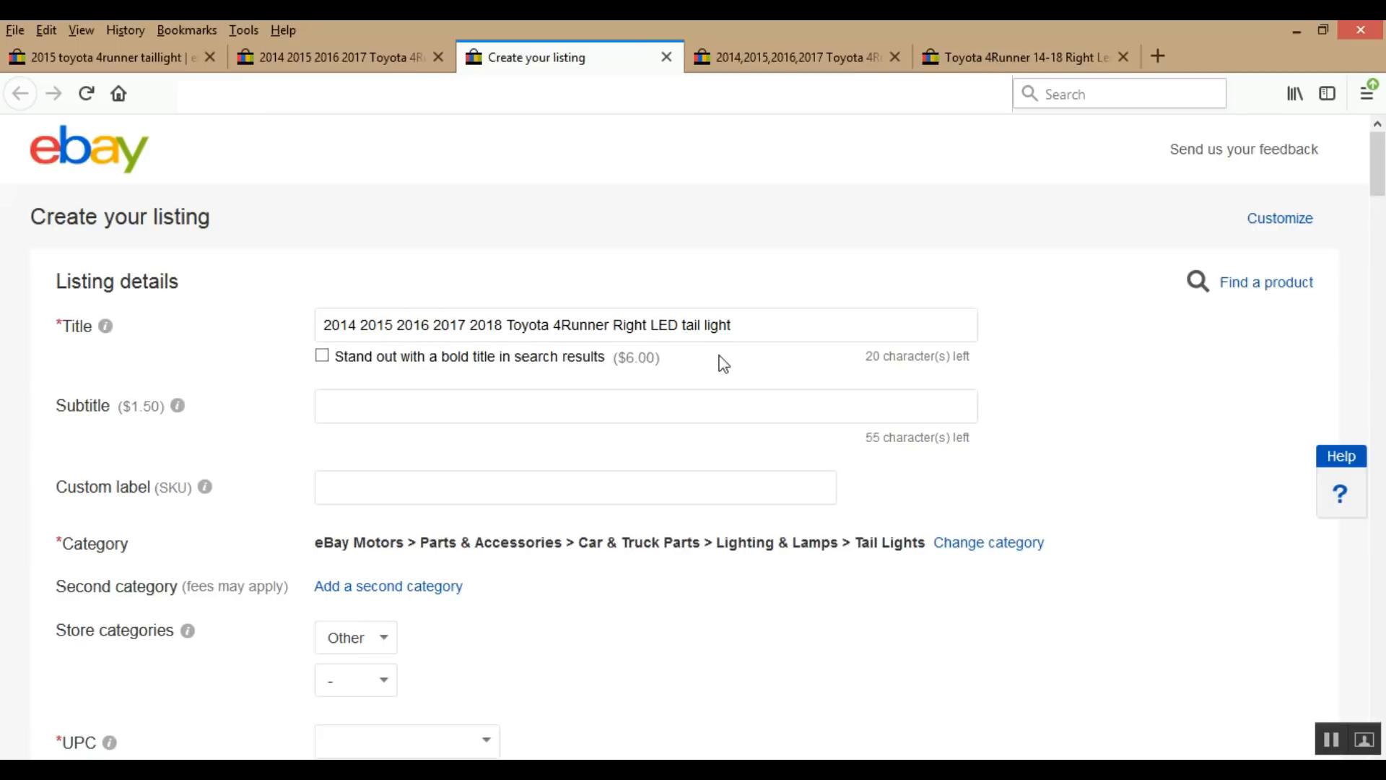
right_click(700, 405)
click(688, 326)
key(BackSpace)
text(T)
key(Delete)
text(L)
- Insert "Passenger" before "LED" and "OEM" before "Tail Light" in the listing title
key(Left)
key(Left)
key(Left)
text(Passenger)
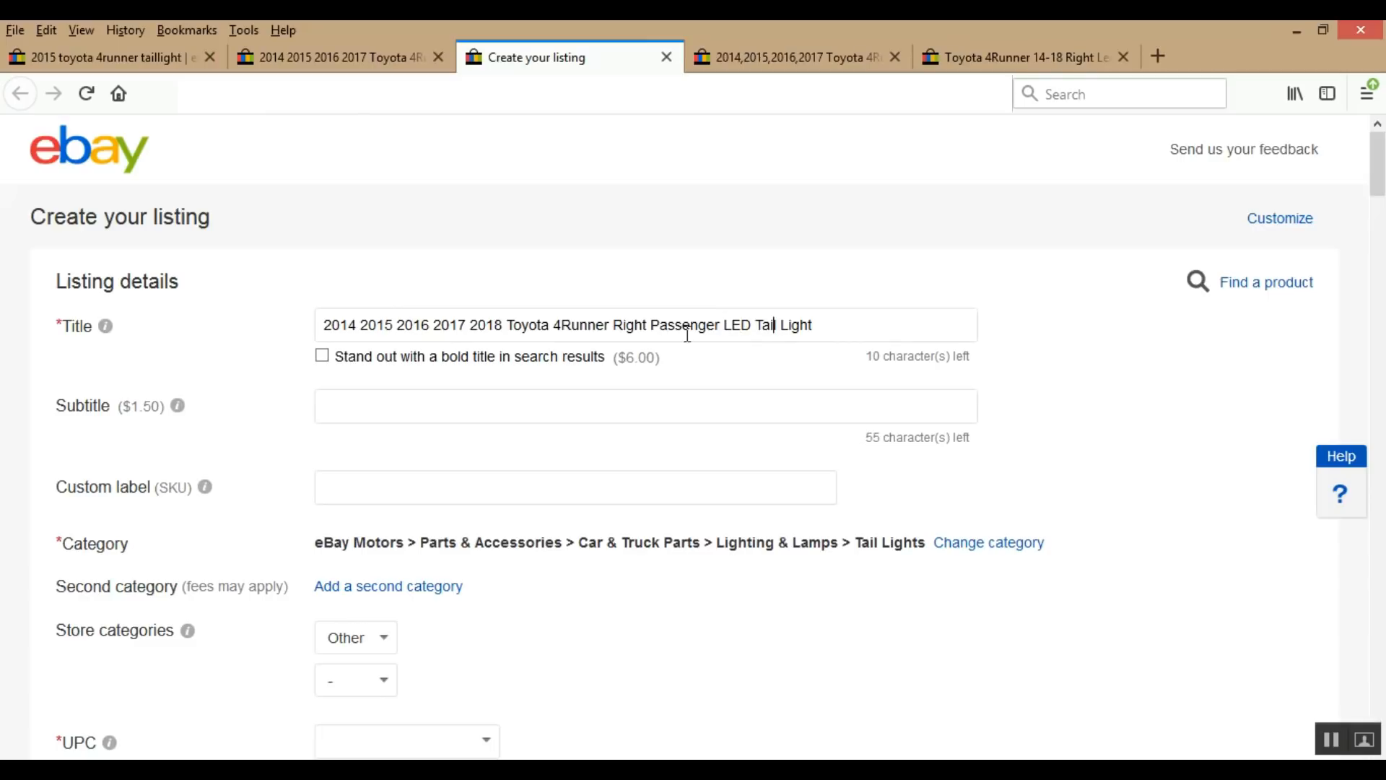
key(Left)
key(Left)
text(OEM)
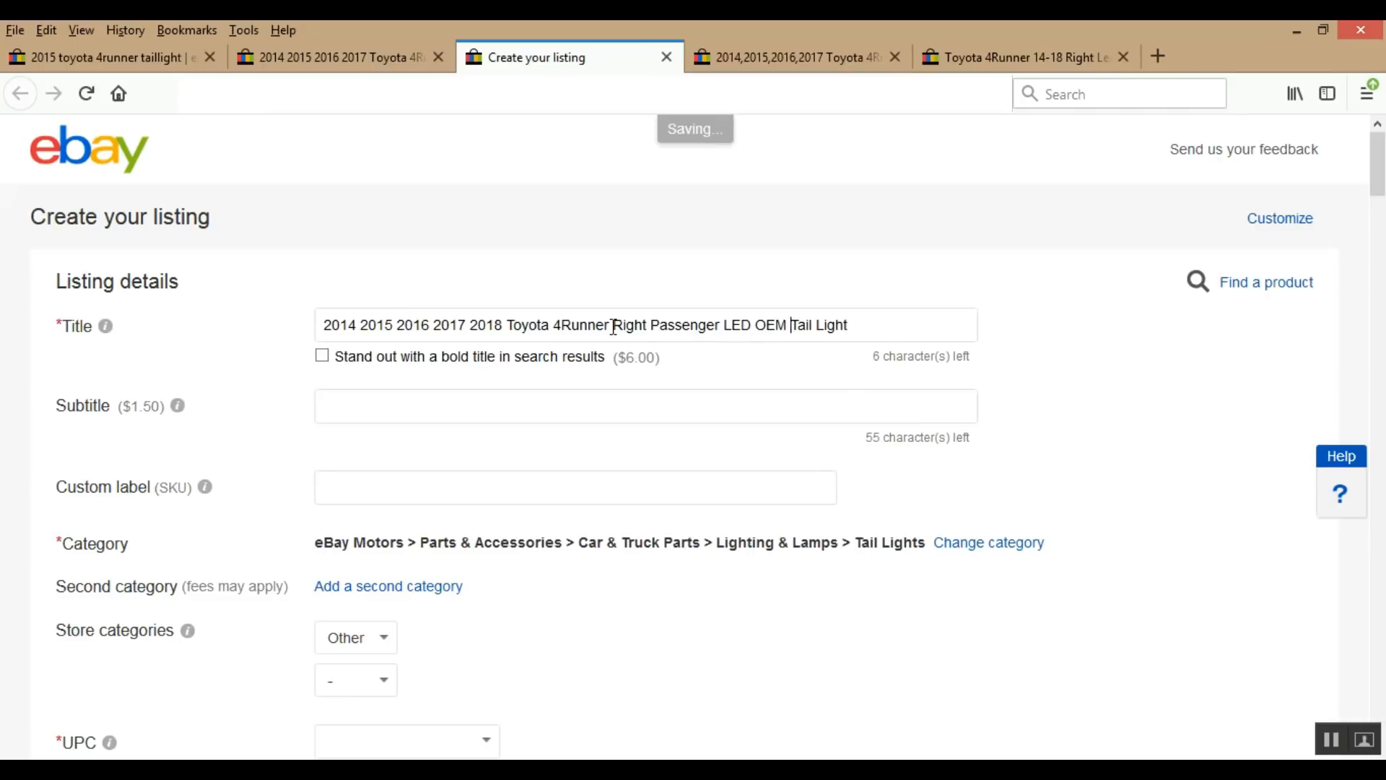
- Check the side abbreviation in the Rh/Passenger Side Taillight listing's title and insert "Rh" before "Right" in the new listing's title
click(849, 65)
drag(866, 191, 898, 194)
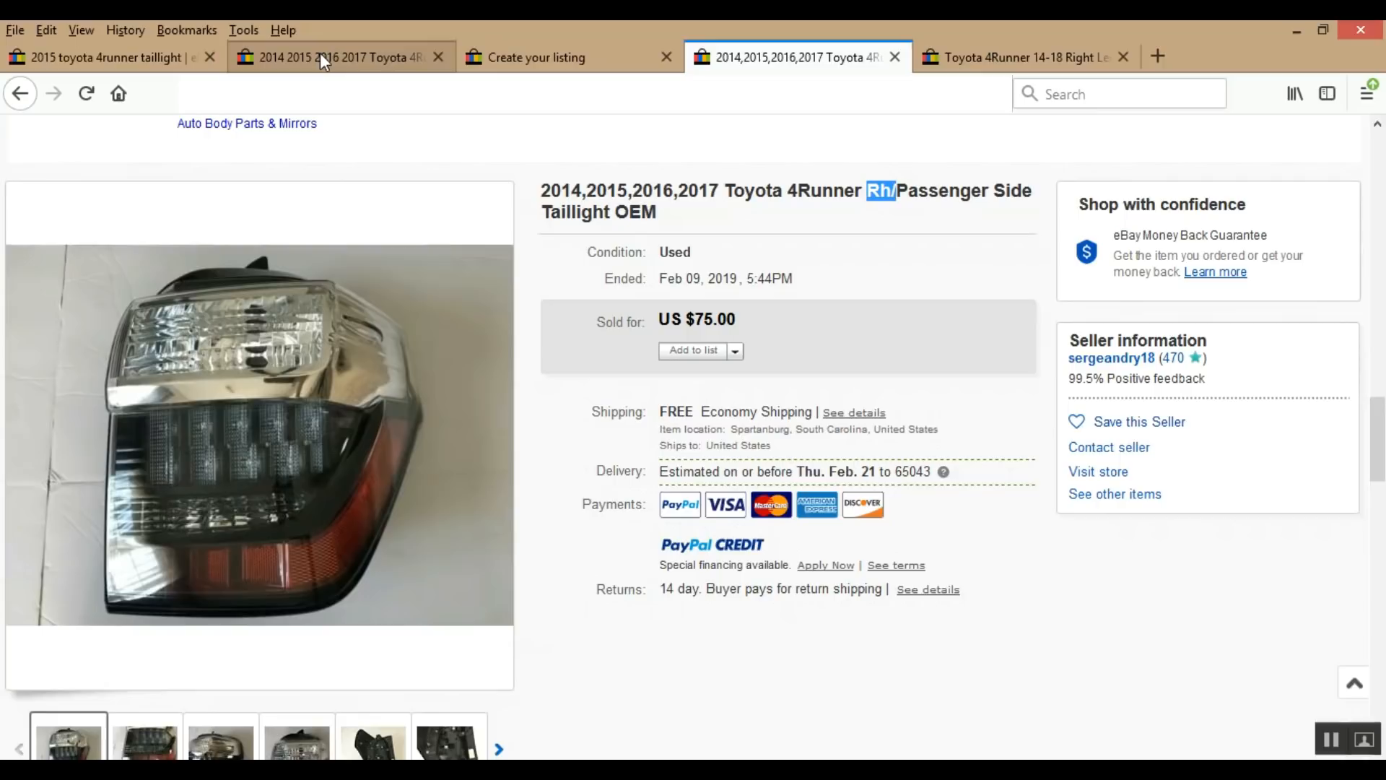
click(596, 66)
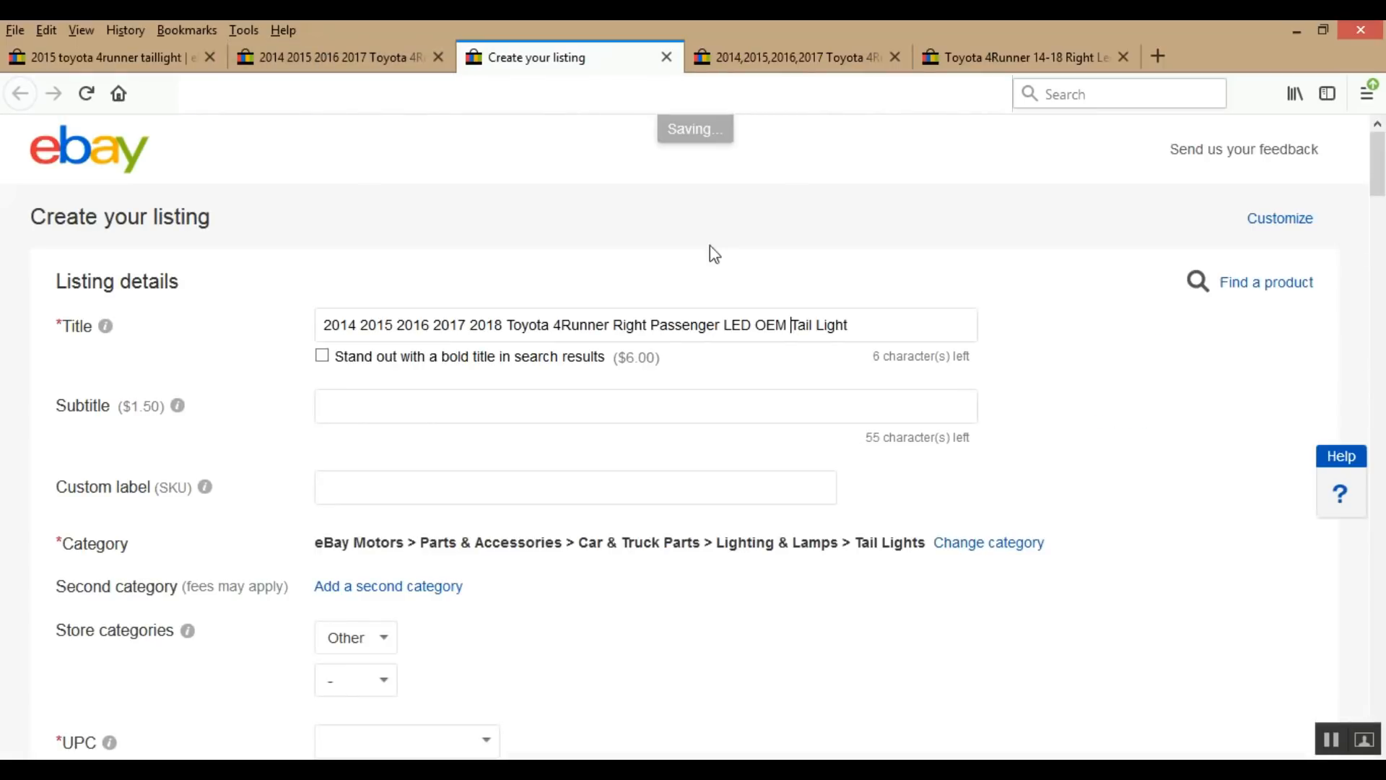
click(612, 324)
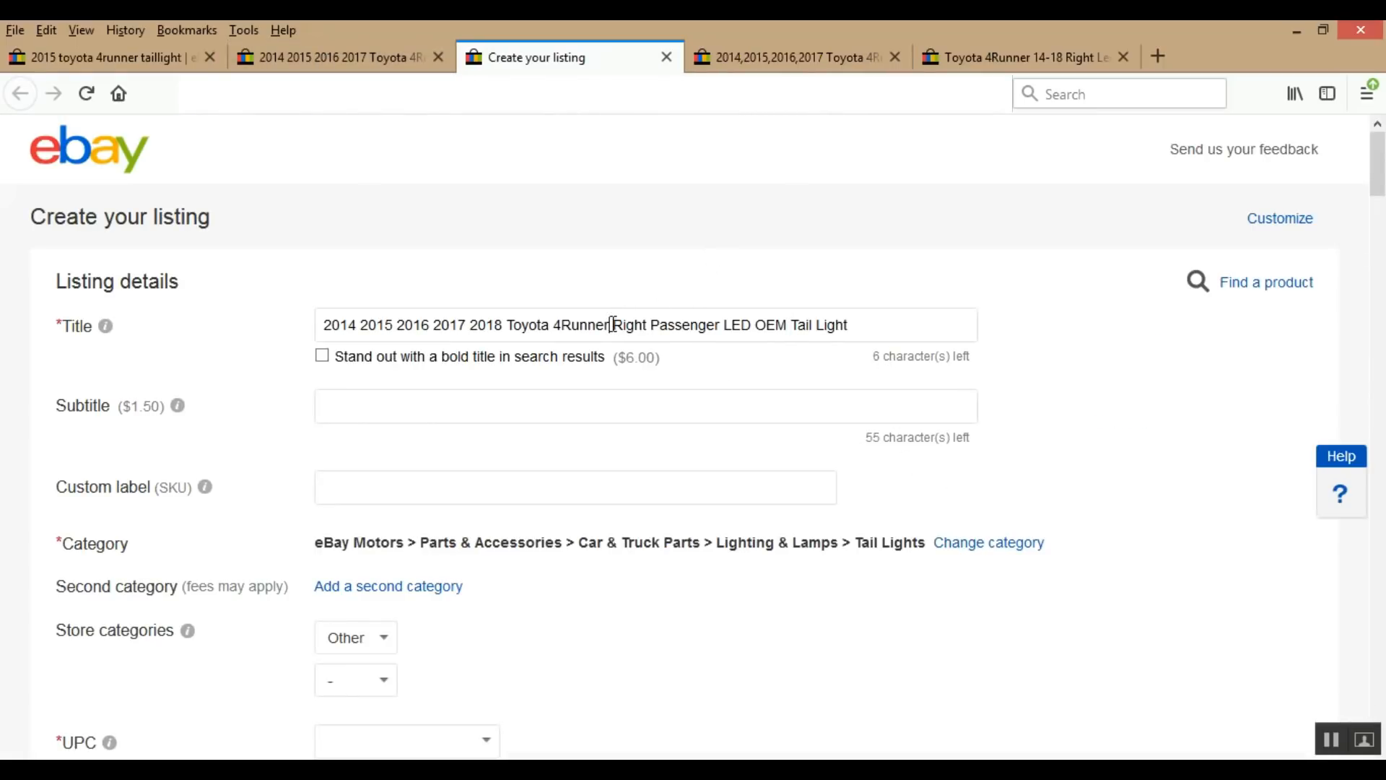
text(Rh R)
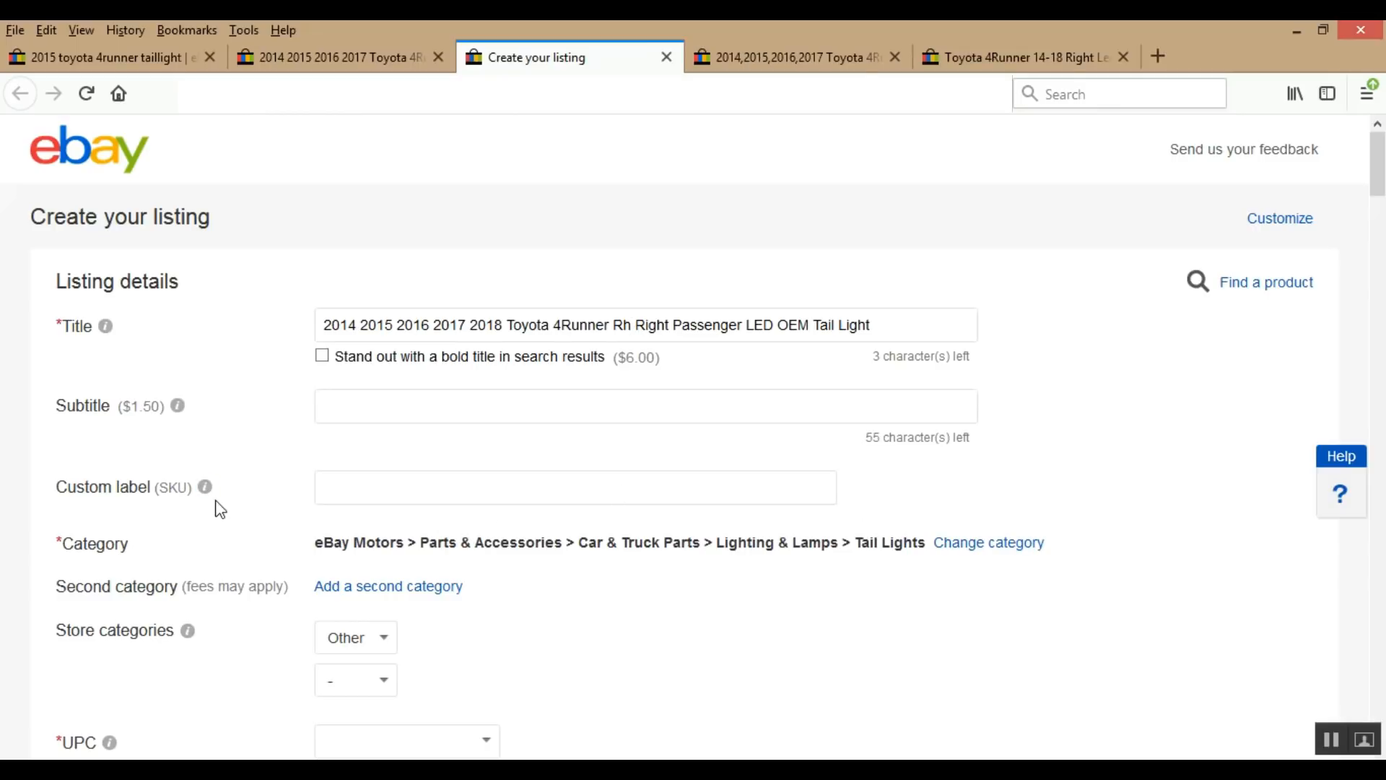
- Set the new listing's UPC to "Does not apply" and its condition to Used
scroll(371, 625, down, 3)
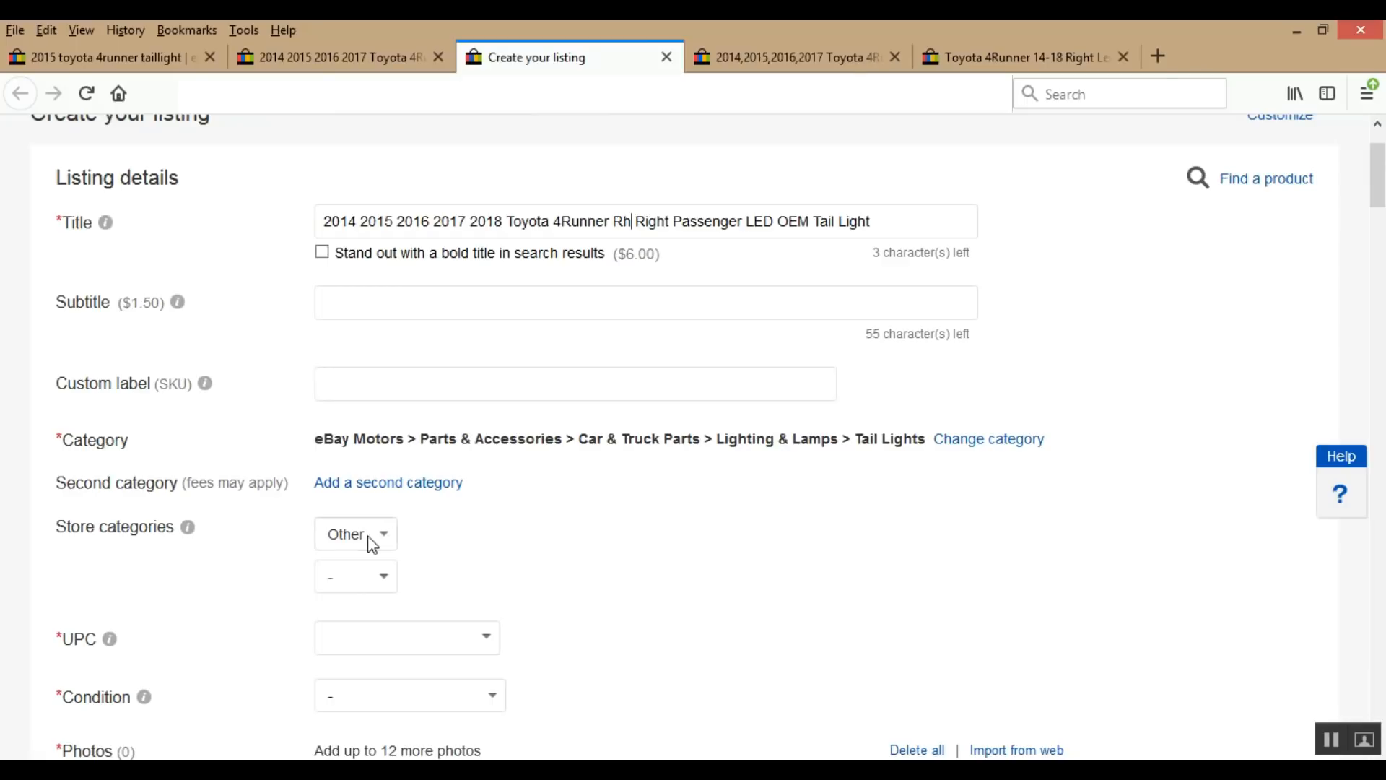
click(486, 638)
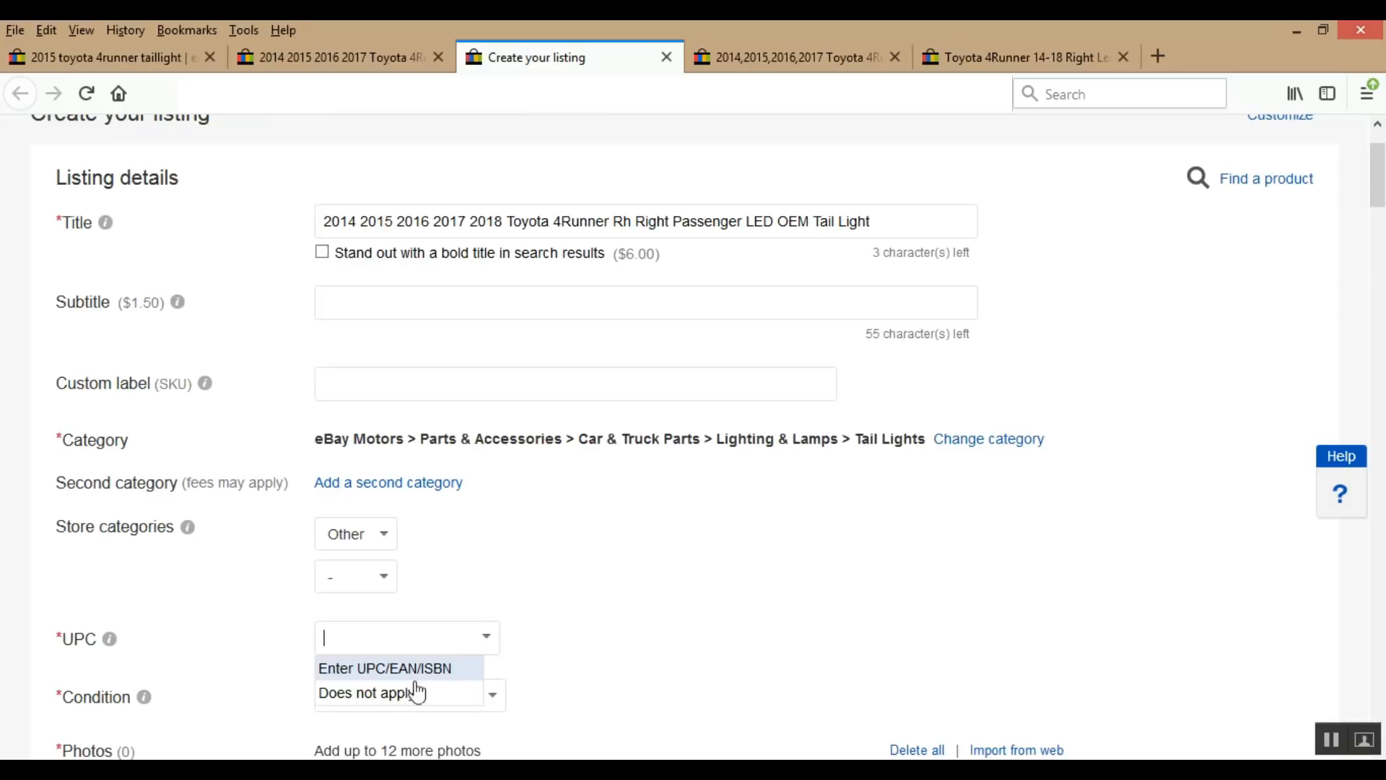
click(380, 695)
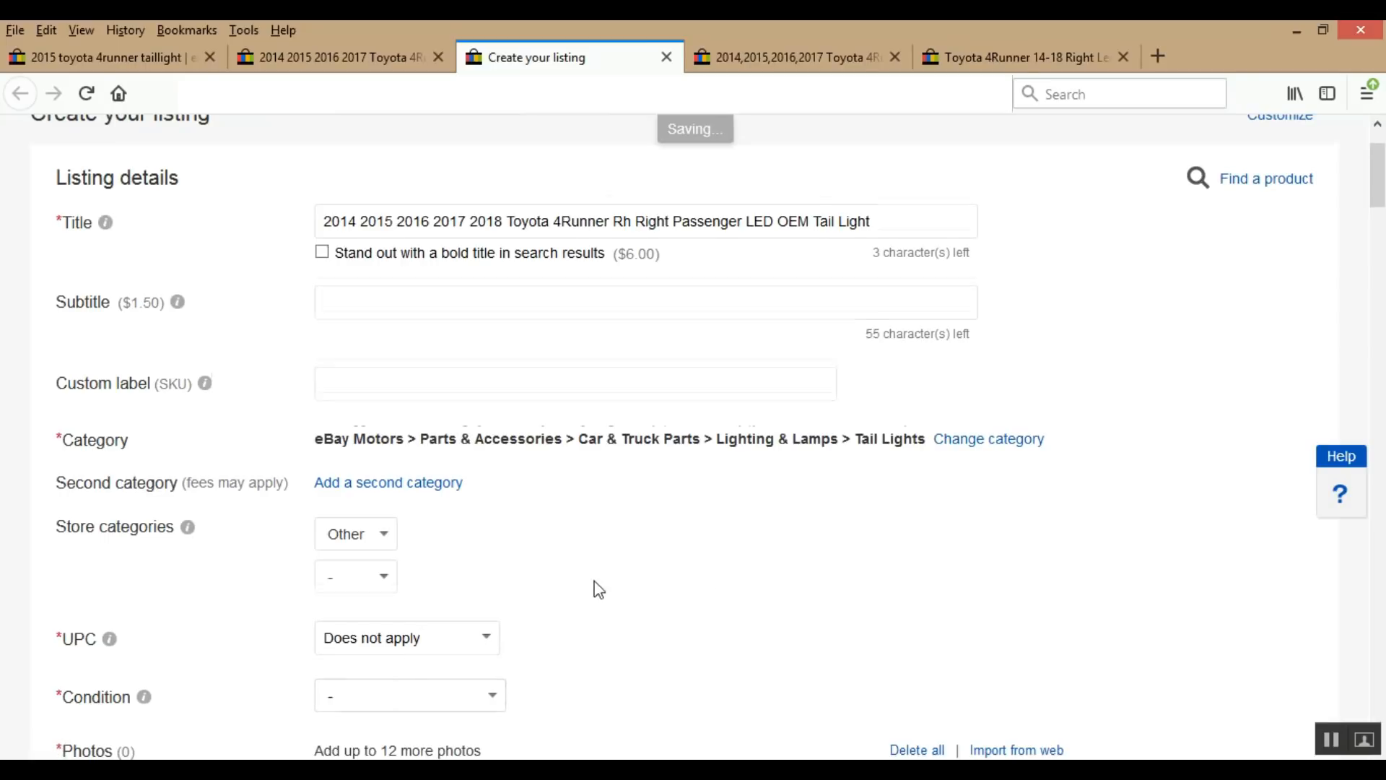
scroll(549, 600, down, 2)
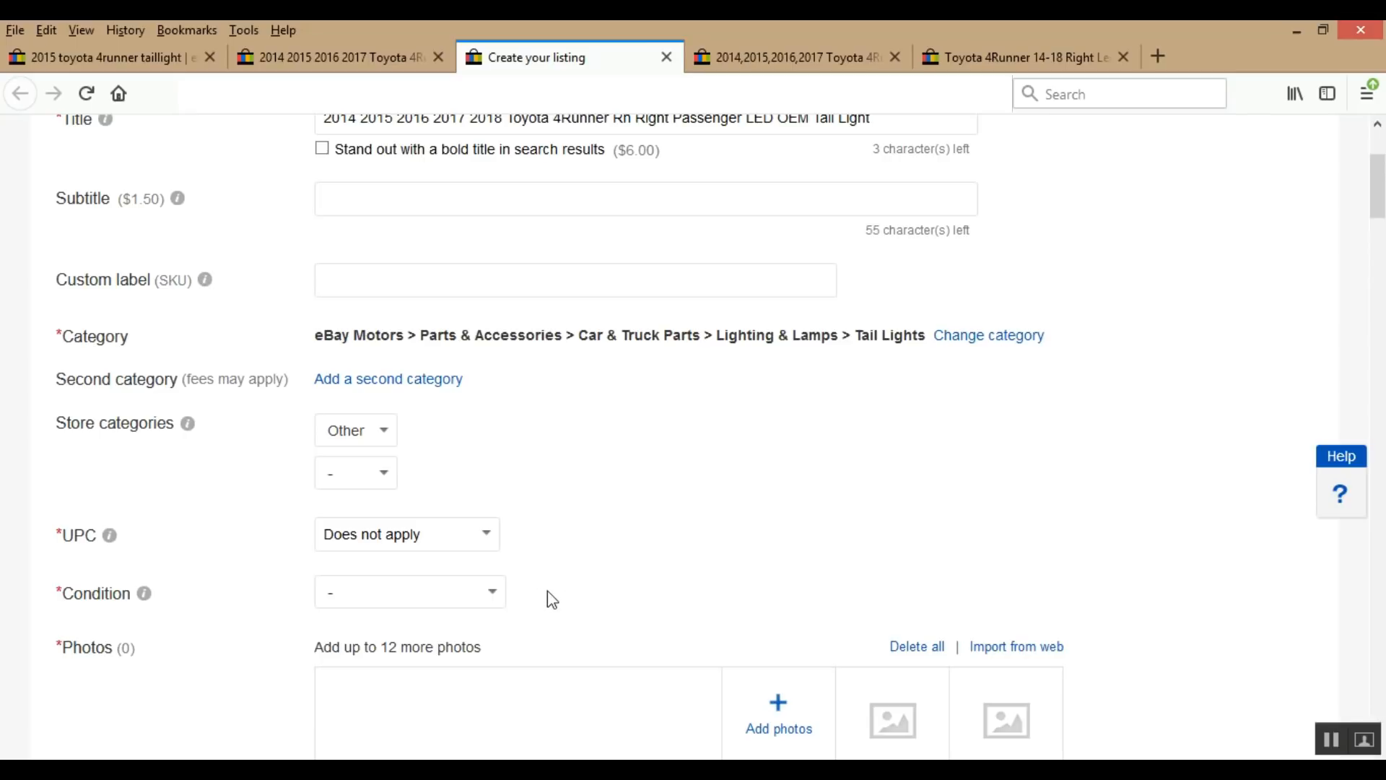
click(495, 599)
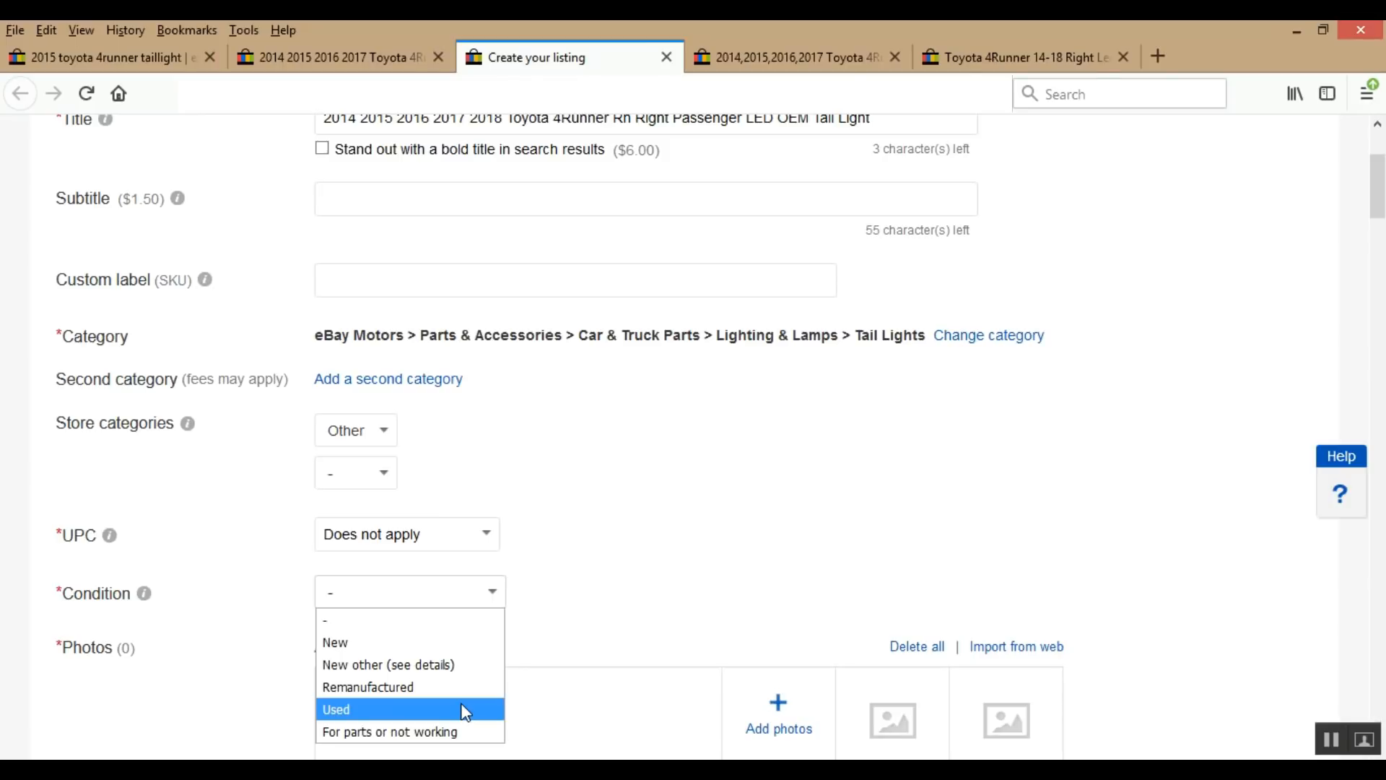
click(364, 711)
scroll(219, 604, down, 3)
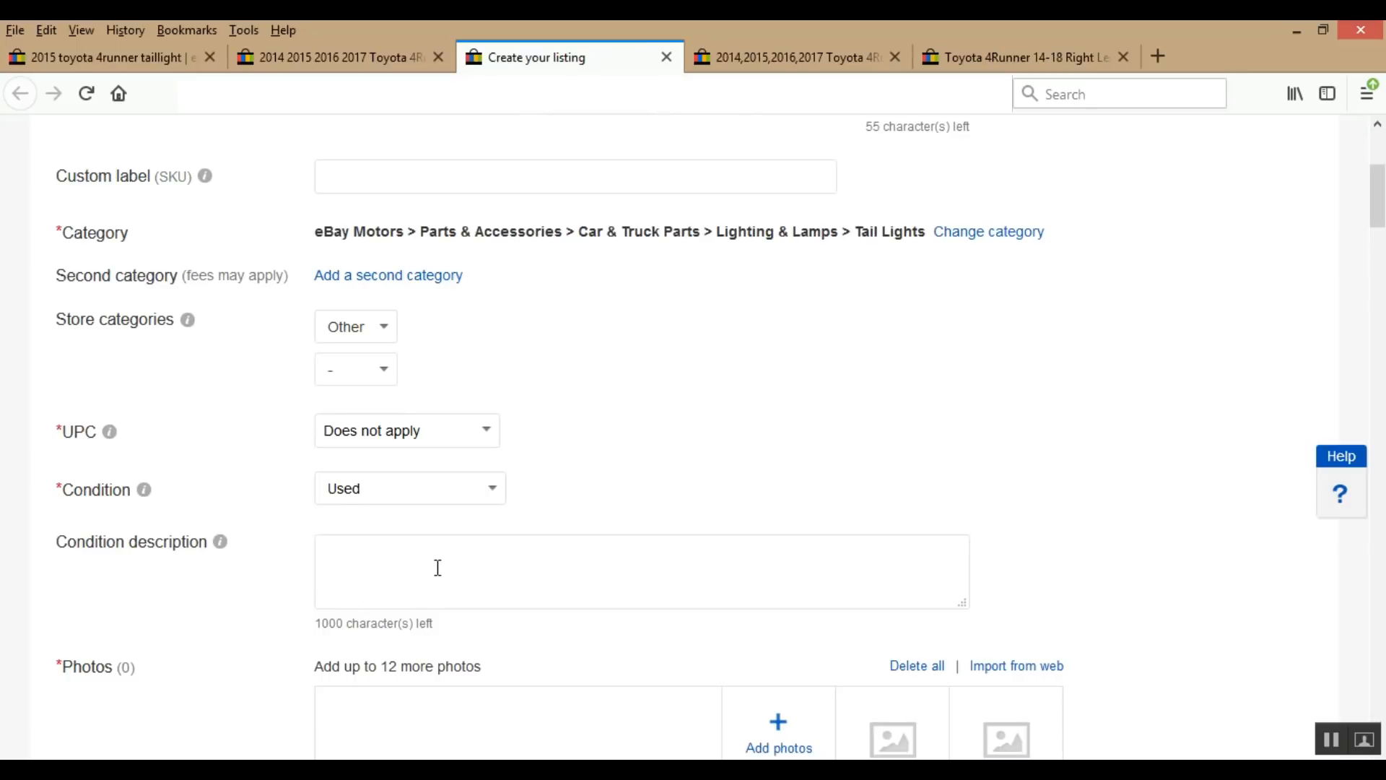
- Examine how the three comparable sold 4Runner taillight listings state condition and seller notes, and return to the new listing
click(809, 57)
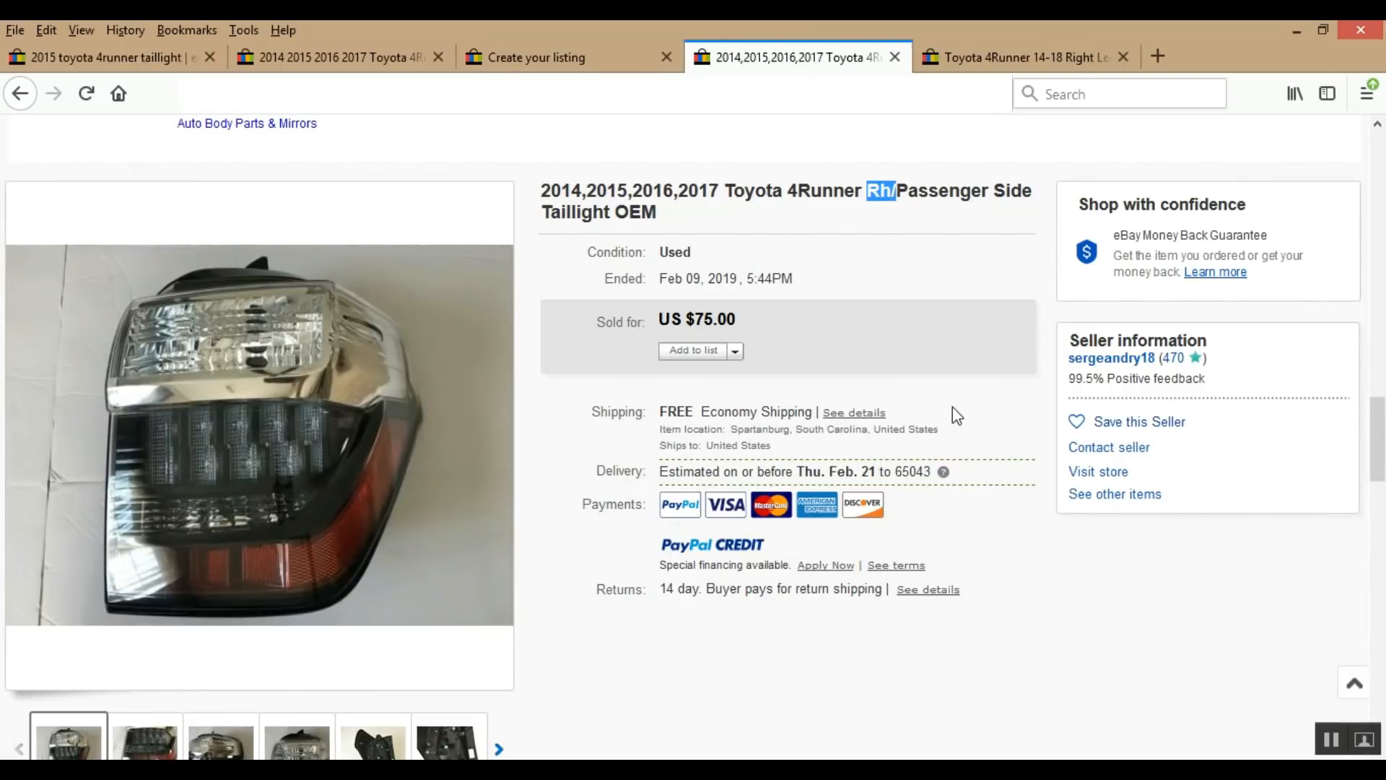
scroll(952, 404, down, 7)
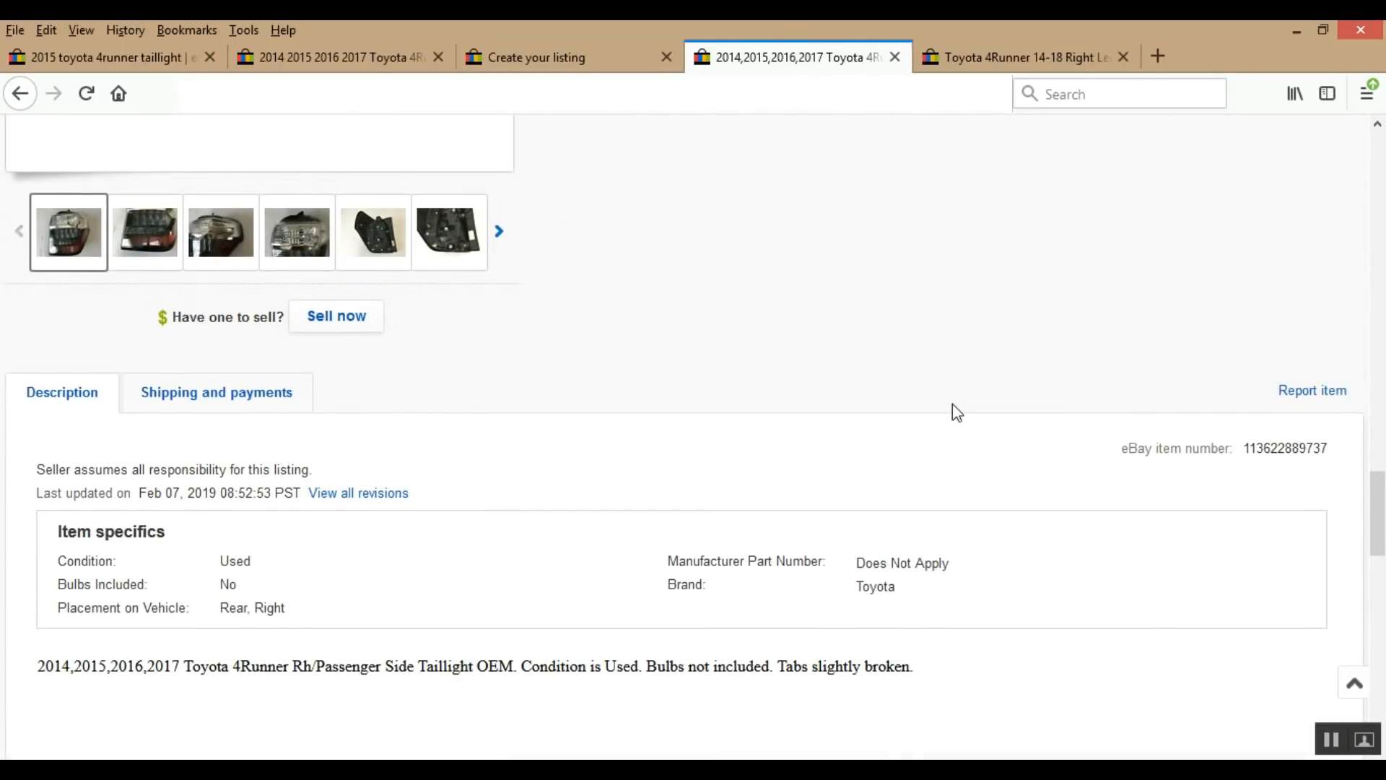
scroll(951, 405, up, 4)
scroll(952, 405, up, 3)
click(984, 55)
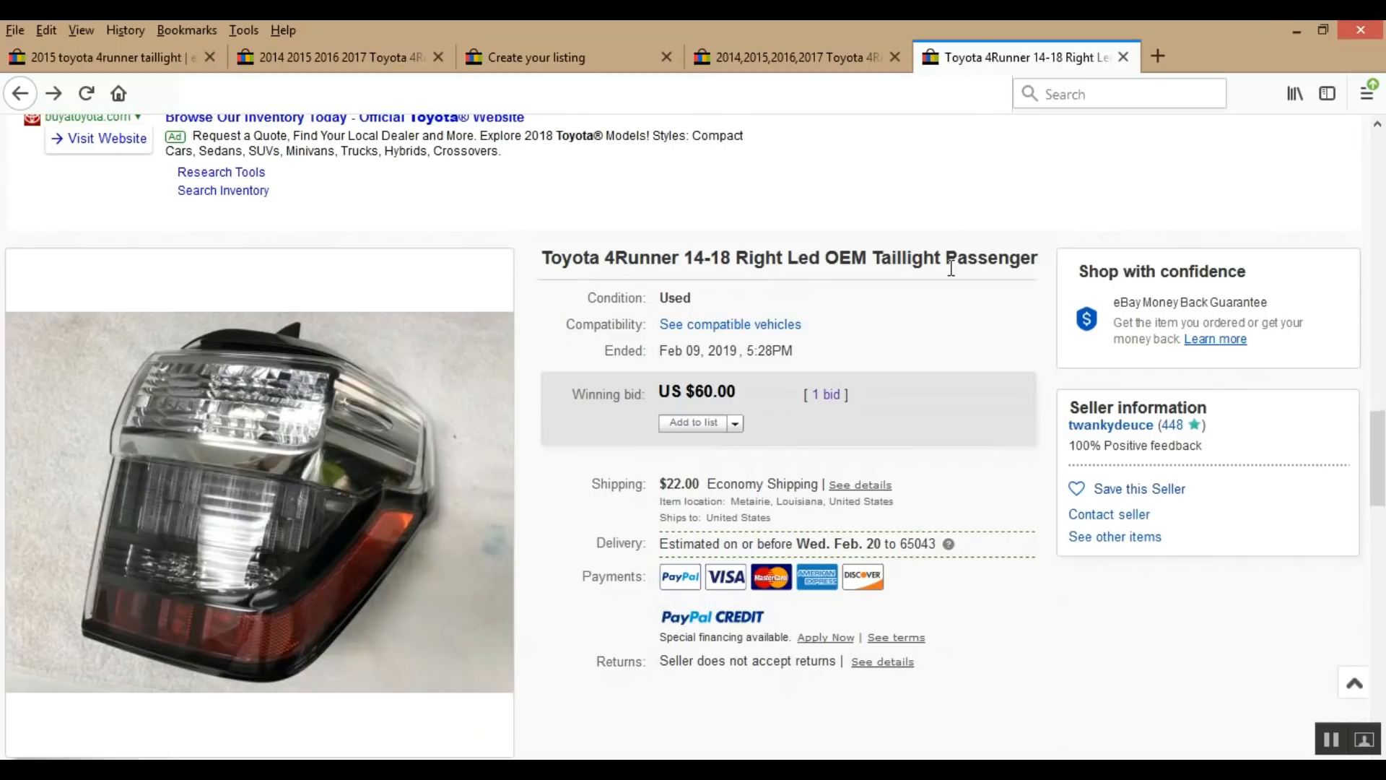
scroll(917, 340, down, 8)
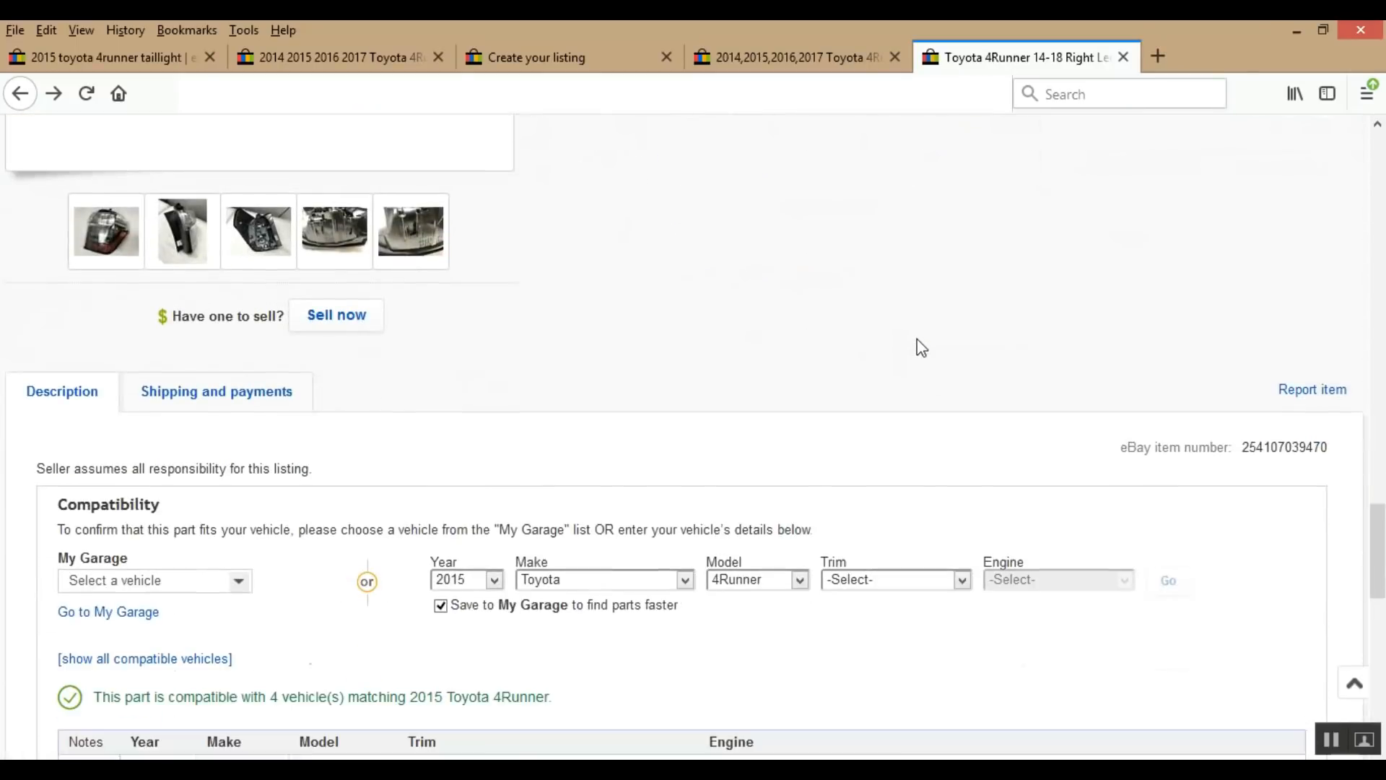
scroll(922, 348, up, 10)
click(287, 56)
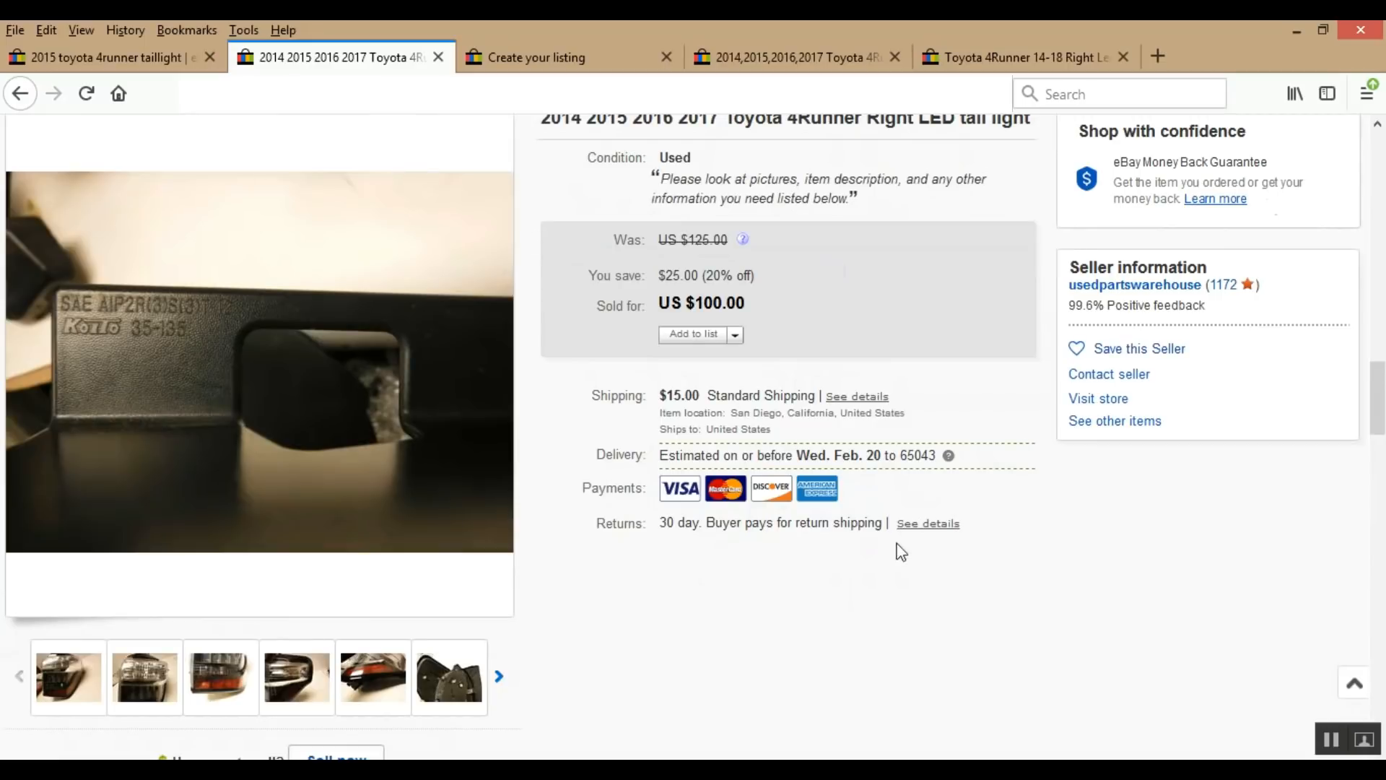
scroll(805, 536, up, 3)
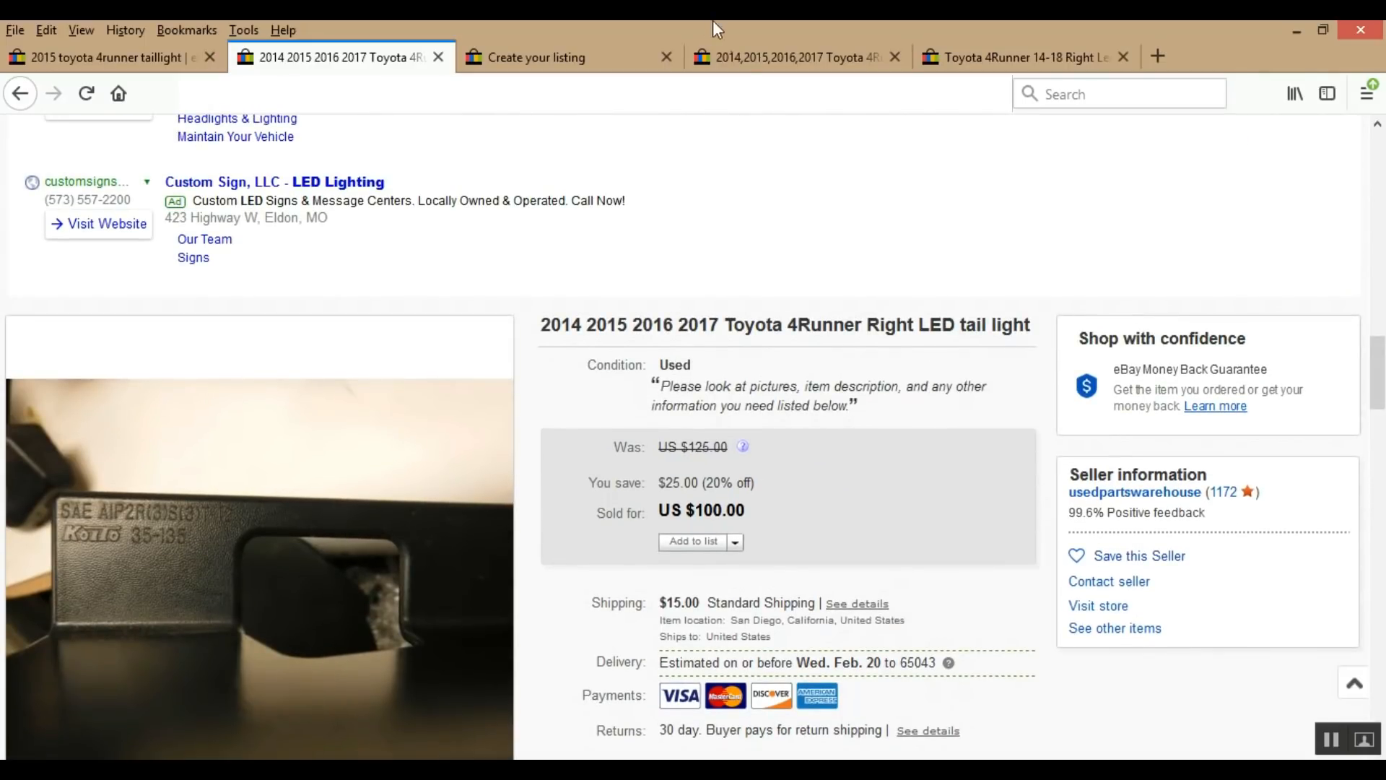
click(743, 55)
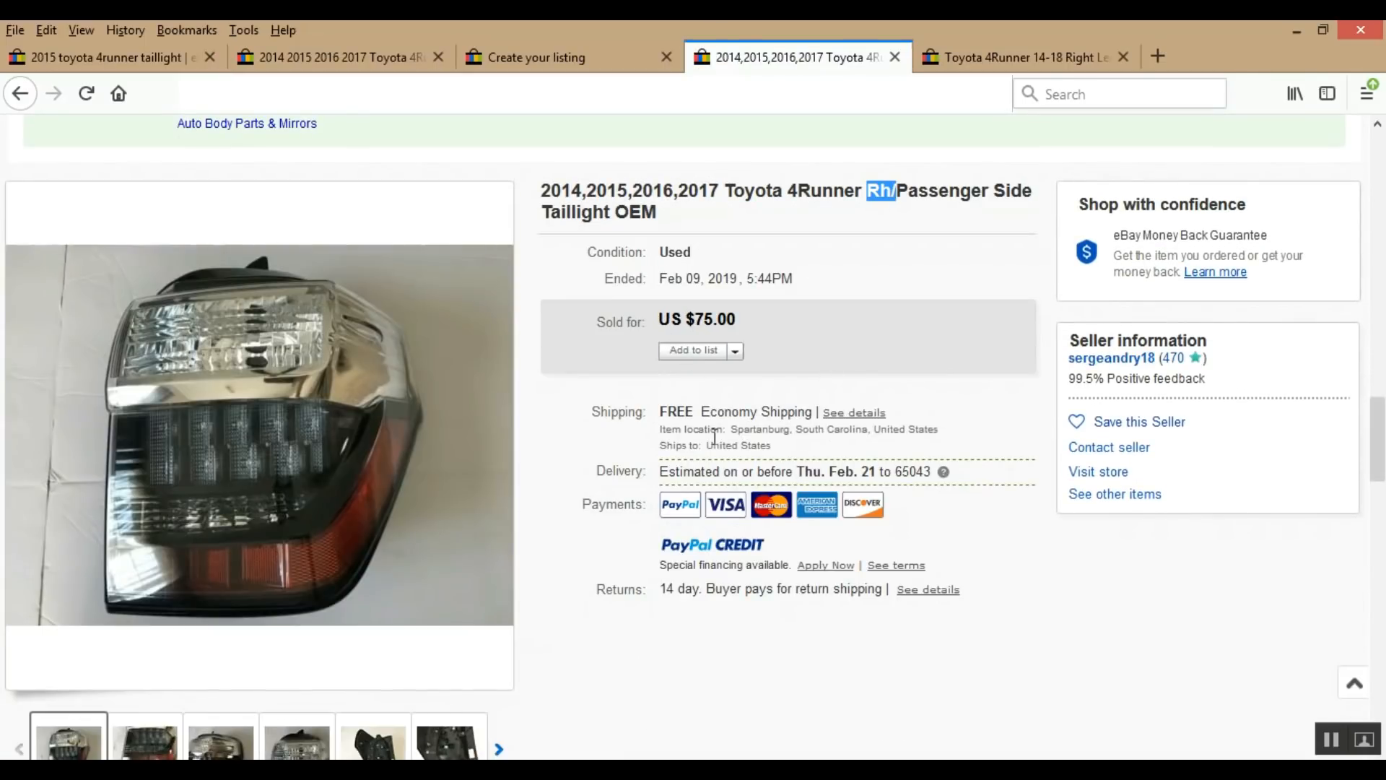
click(954, 55)
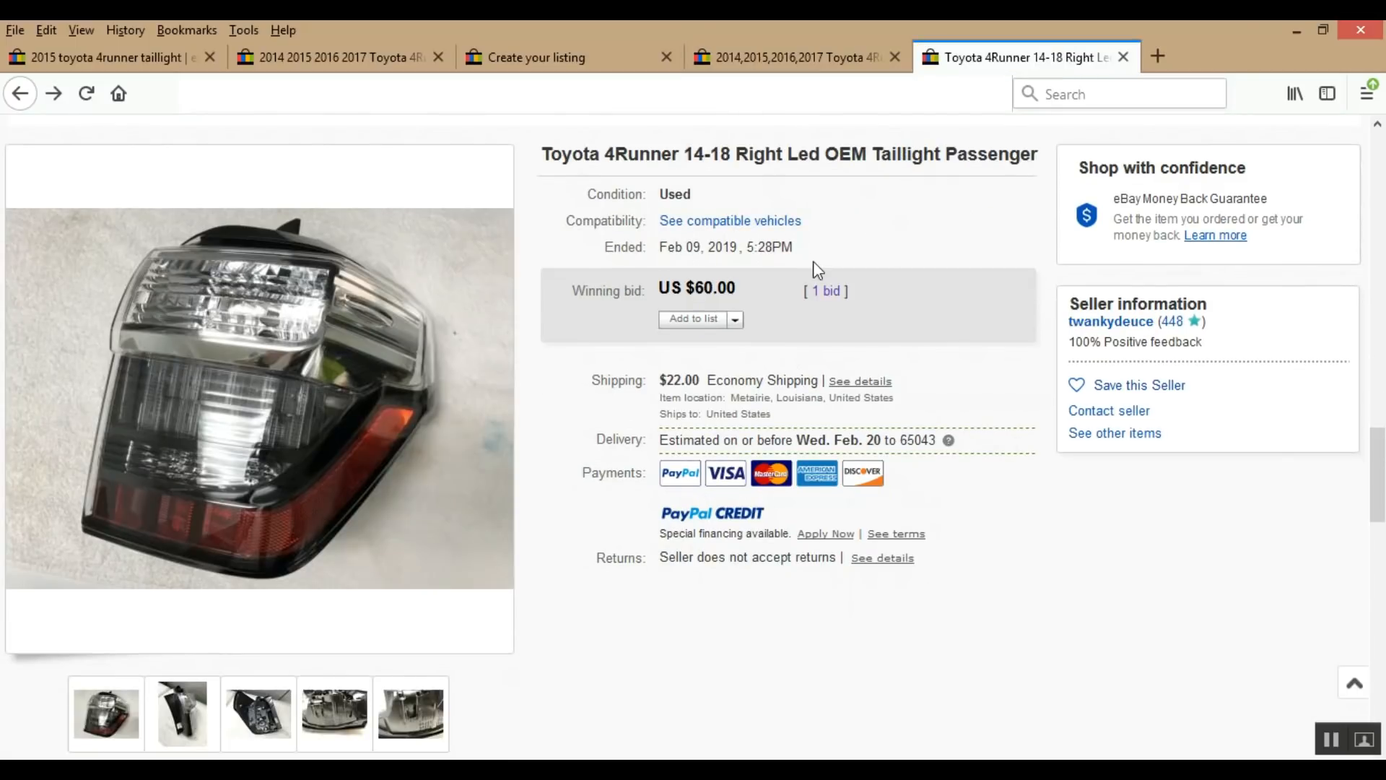
click(301, 53)
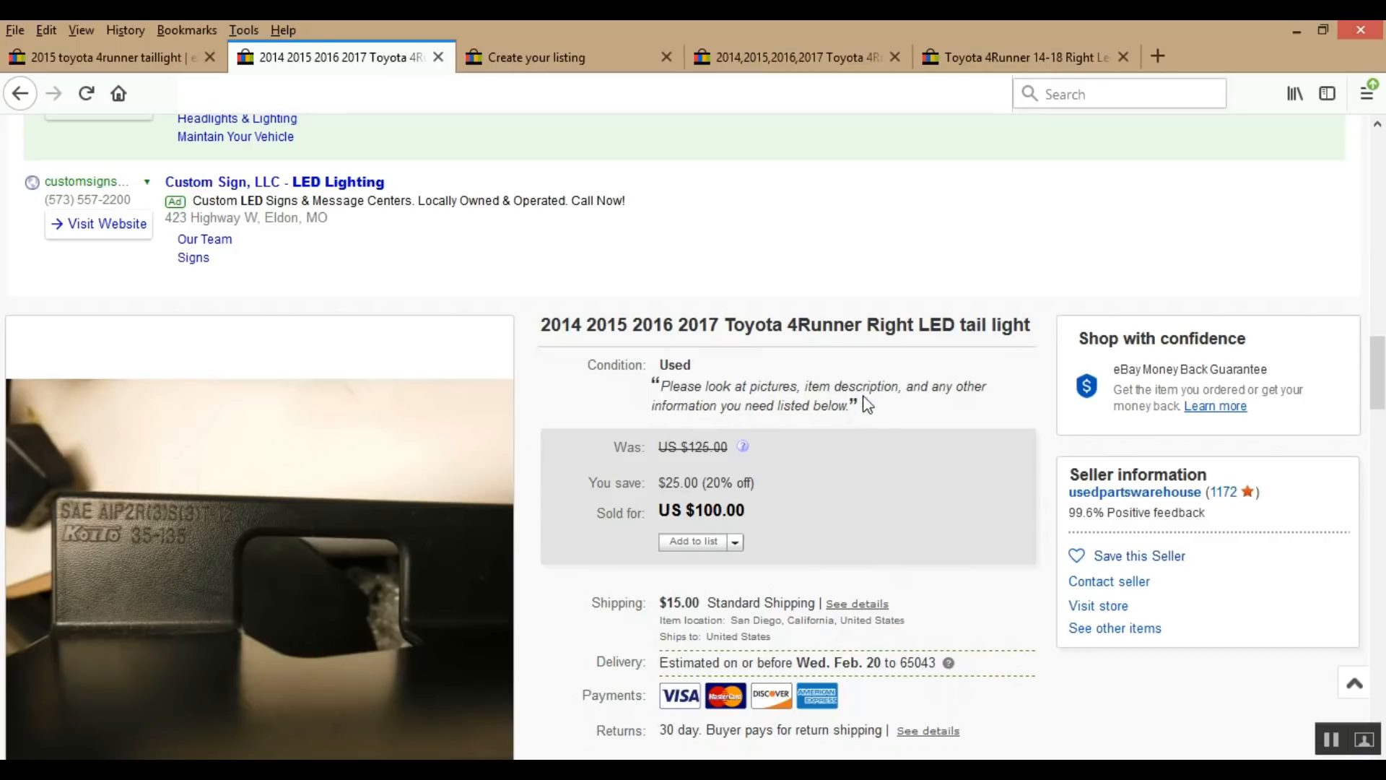
click(550, 61)
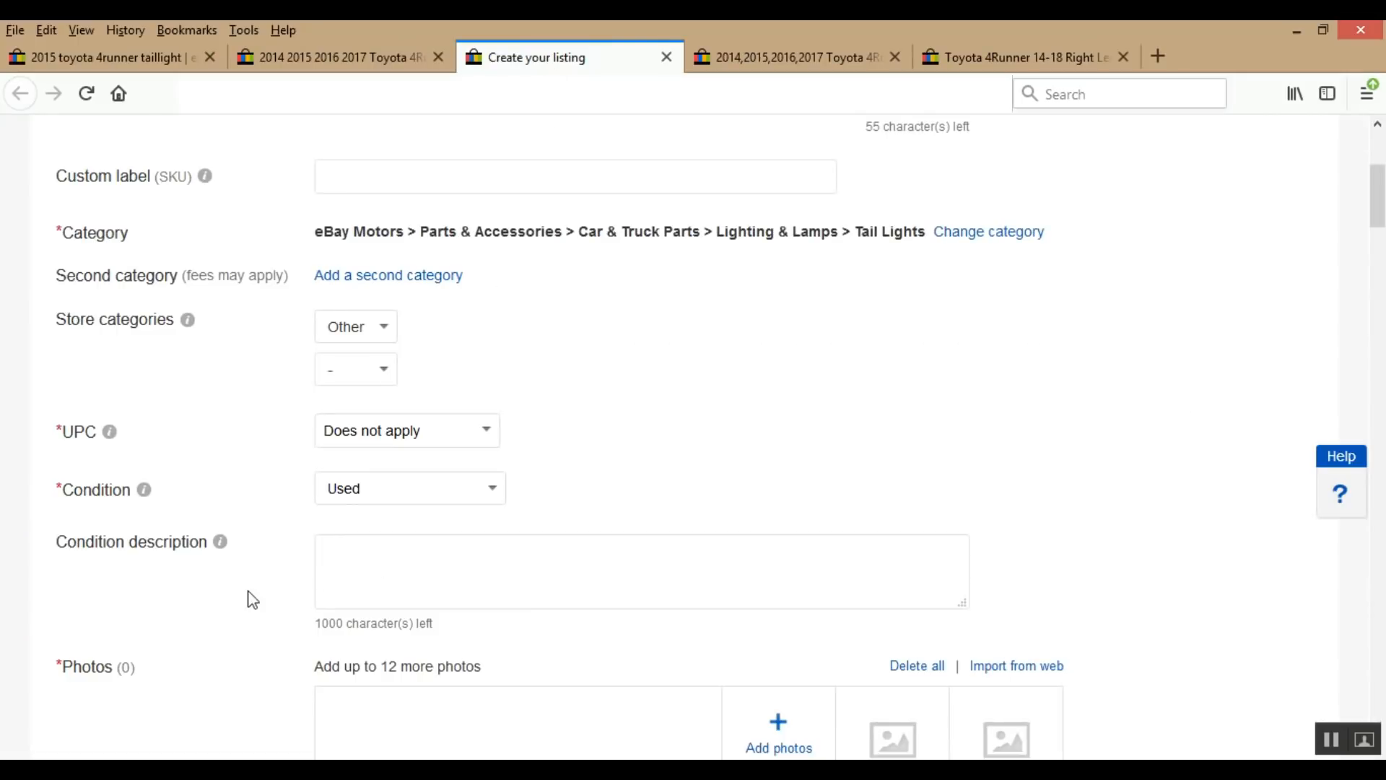
- Add the 12 selected taillight photos, DSC06932 through DSC06946, from the 1 New Stuff folder to the listing's photos
scroll(252, 599, down, 5)
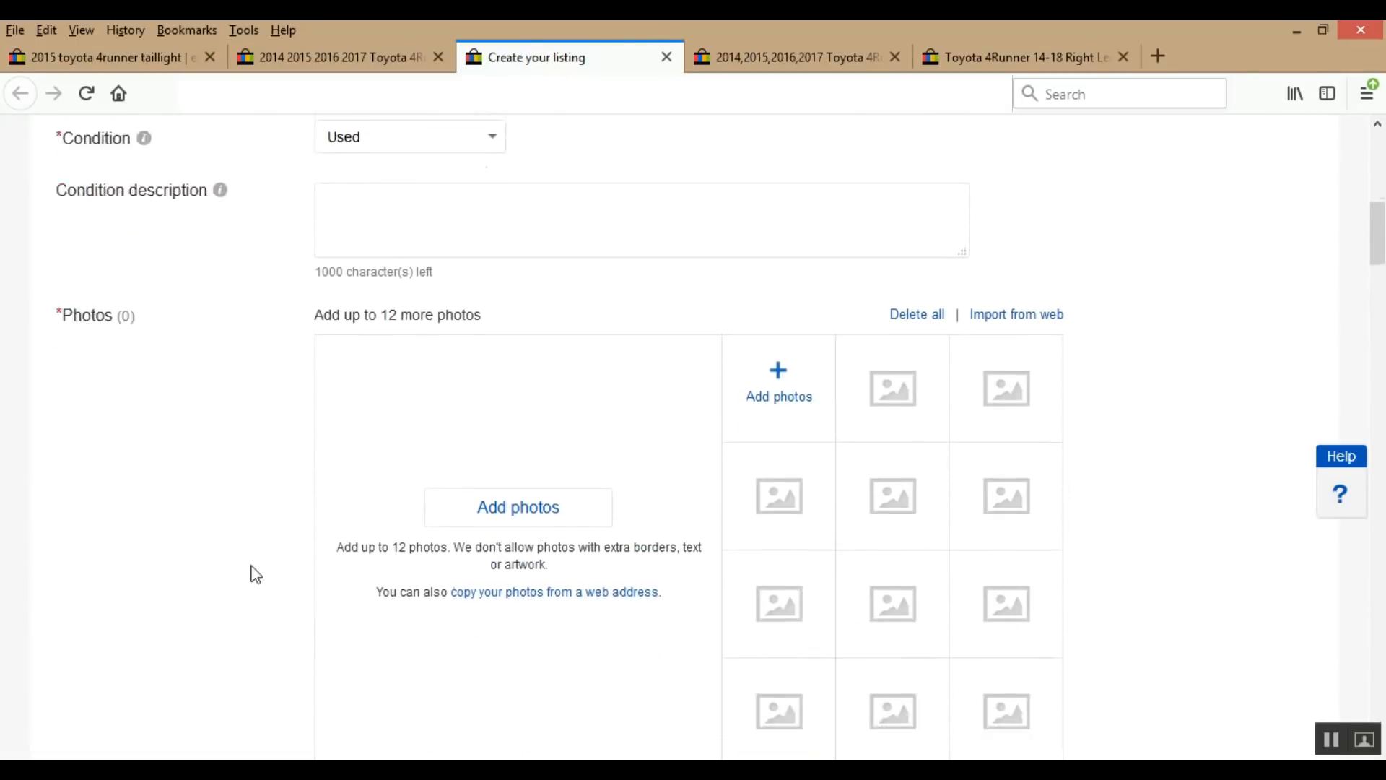
scroll(254, 574, down, 1)
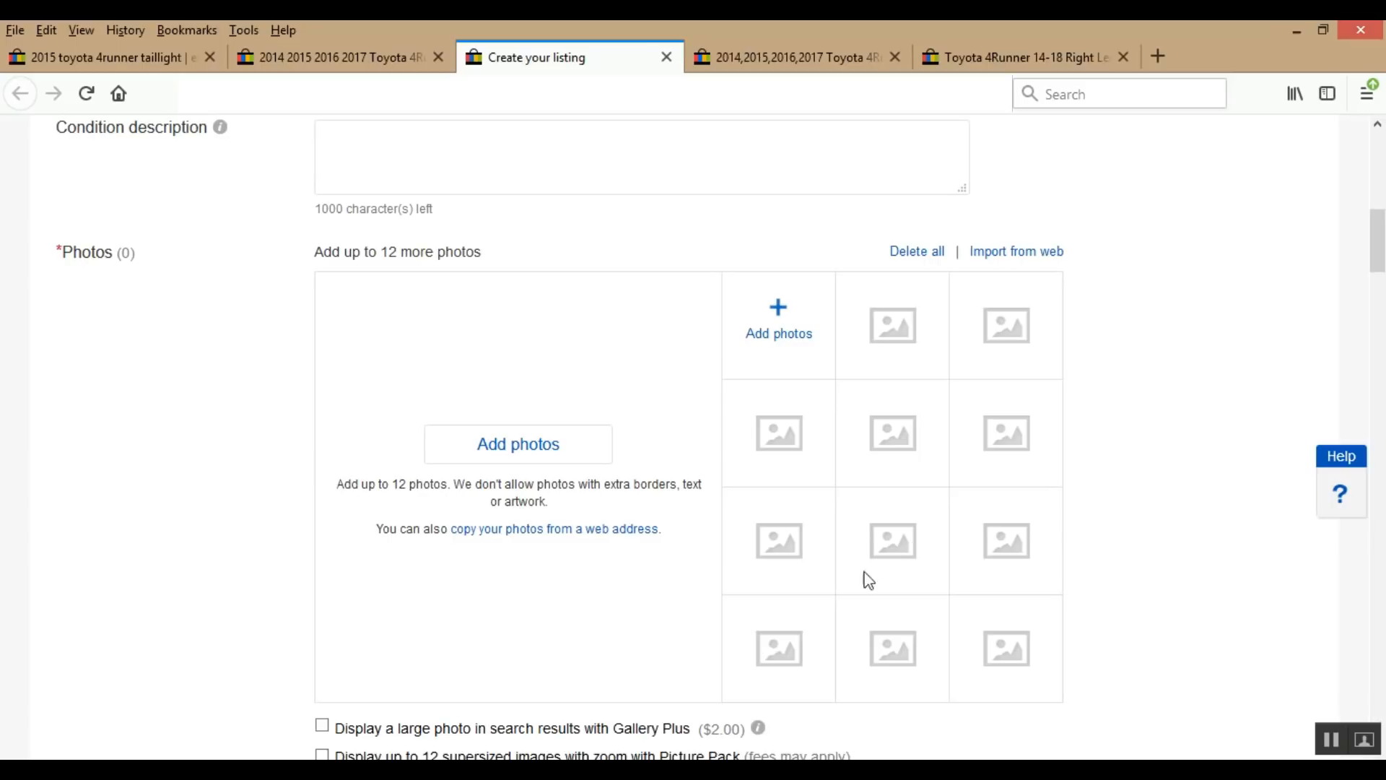
scroll(186, 534, up, 2)
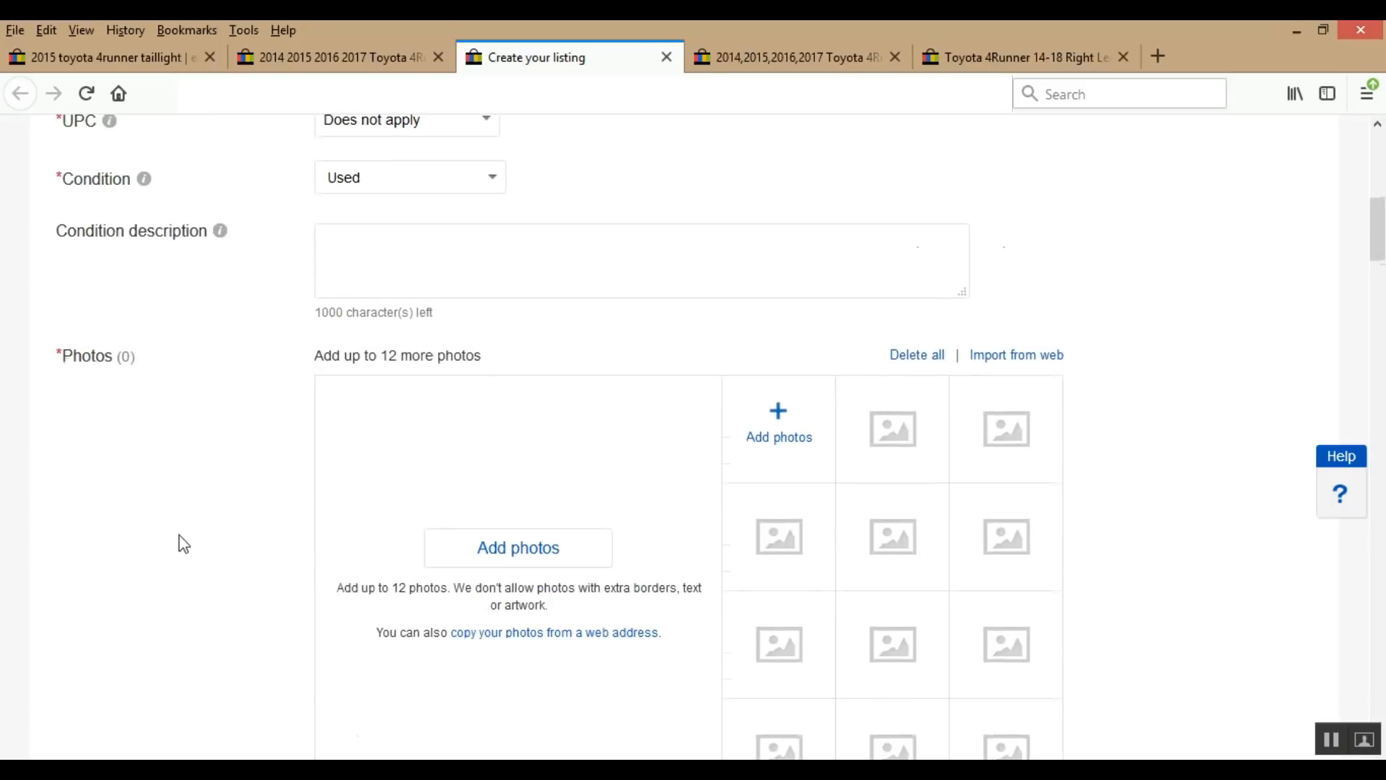
scroll(180, 538, up, 2)
click(150, 772)
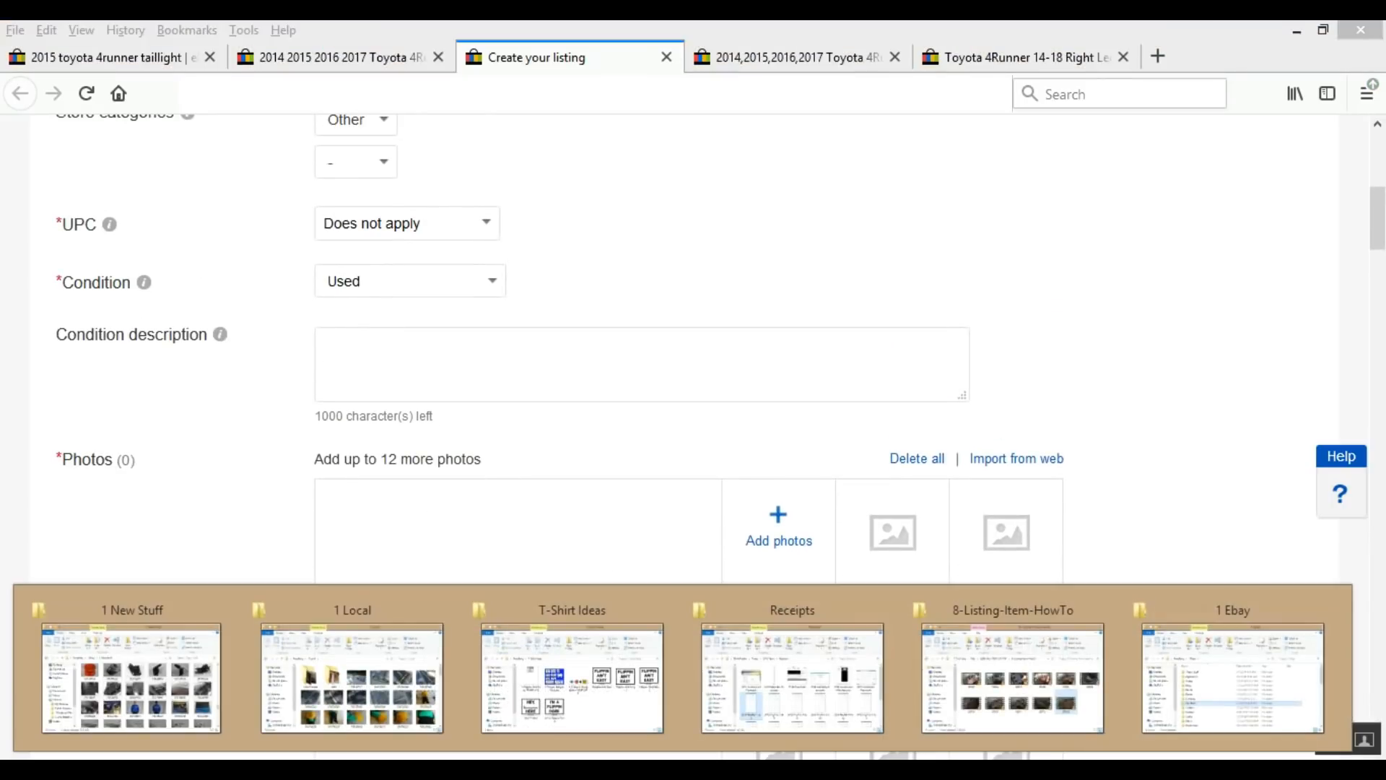
click(172, 704)
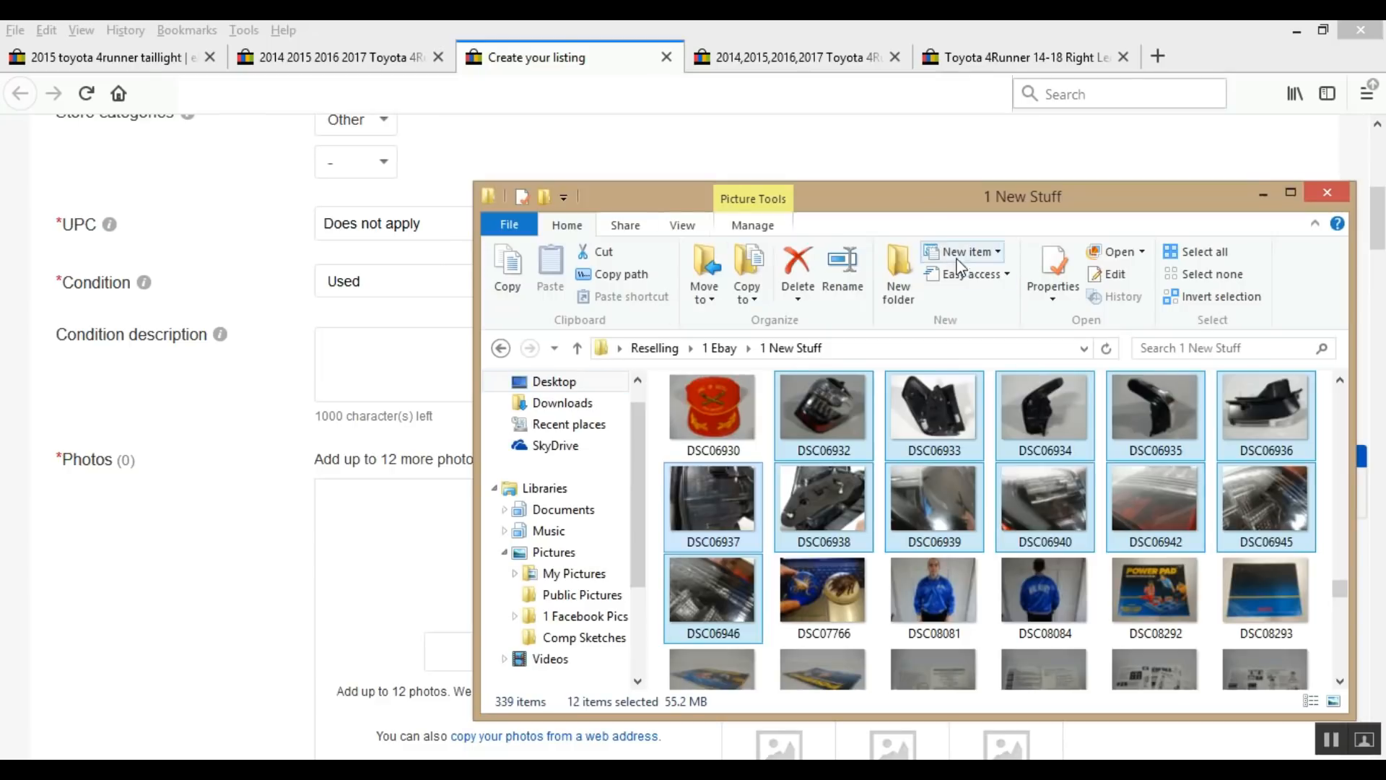
drag(930, 208, 1244, 131)
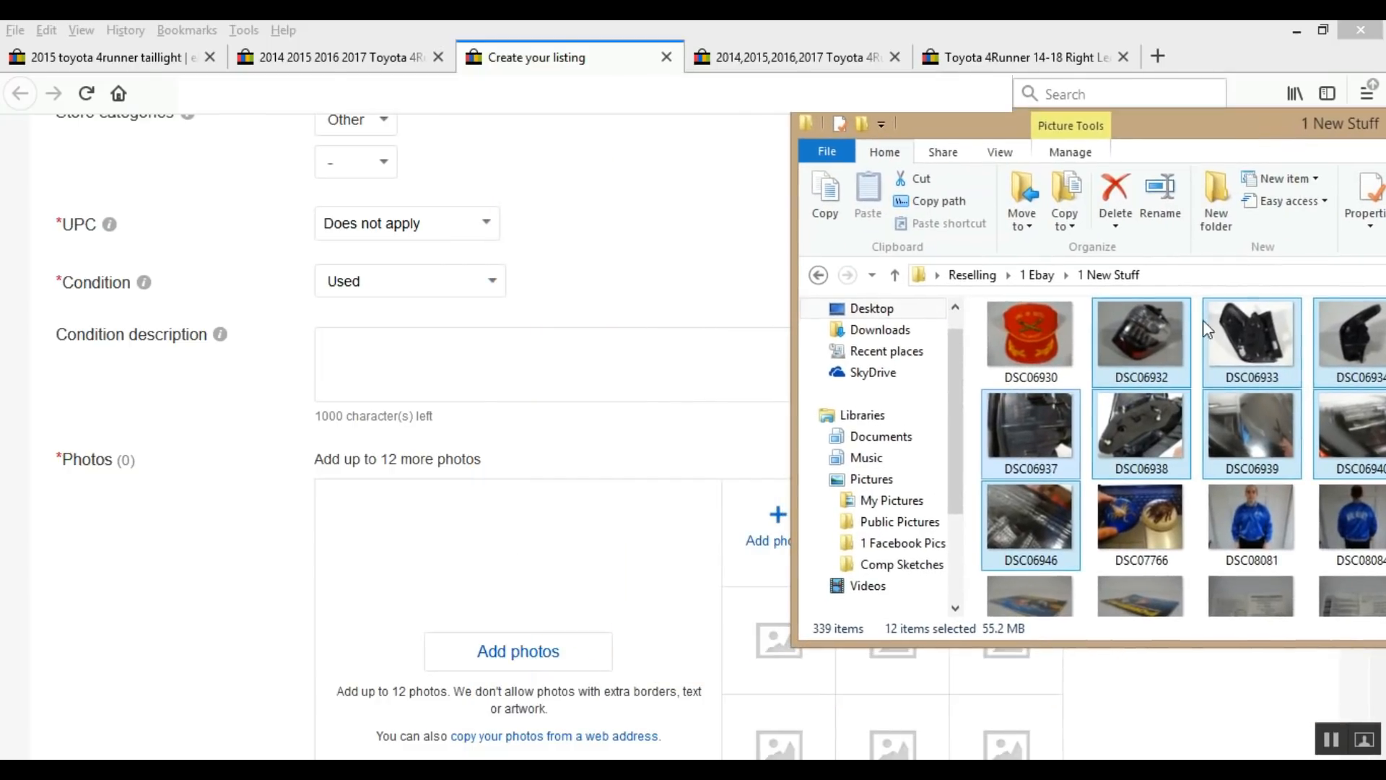
drag(1125, 339, 472, 654)
drag(1207, 120, 442, 69)
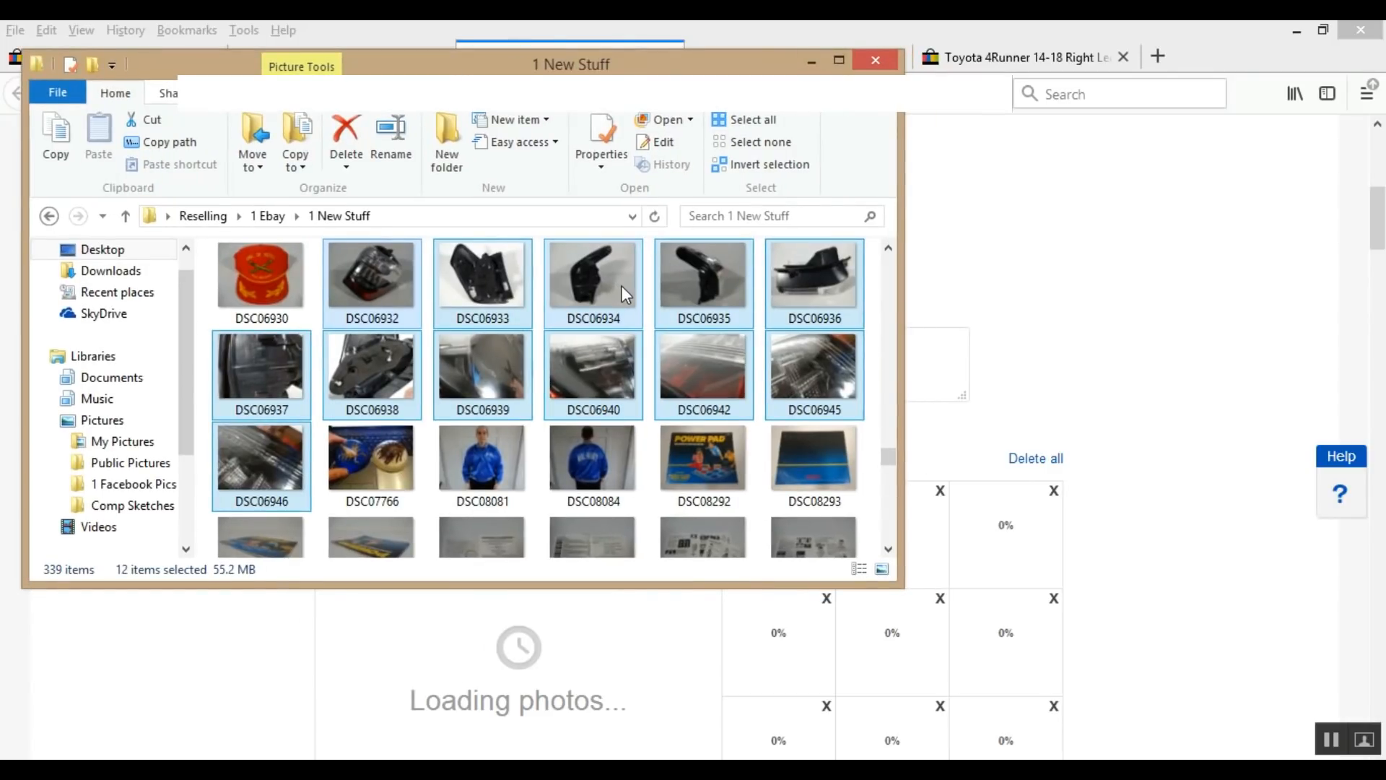
click(811, 64)
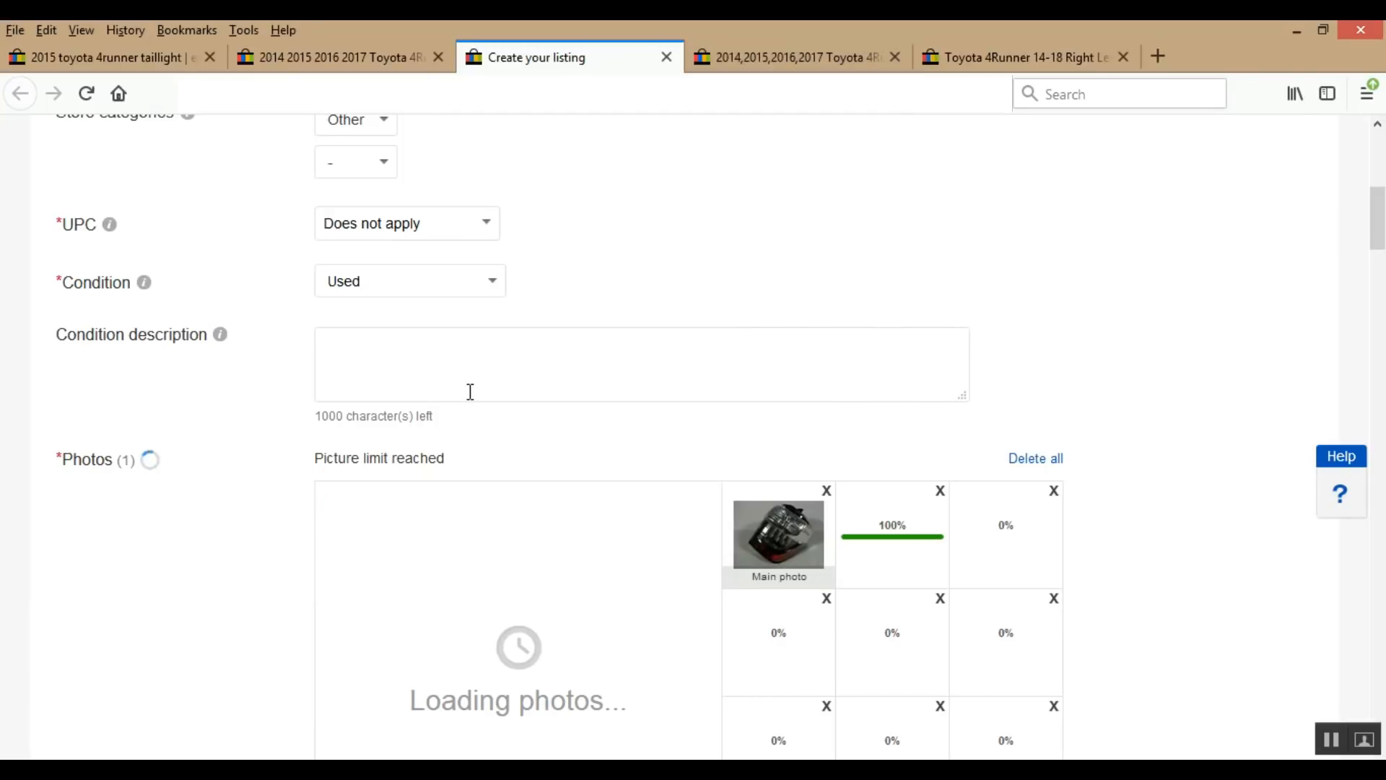
- Review the new listing's item specifics fields and check which specifics the sold Right LED tail light listing fills in
scroll(149, 504, down, 4)
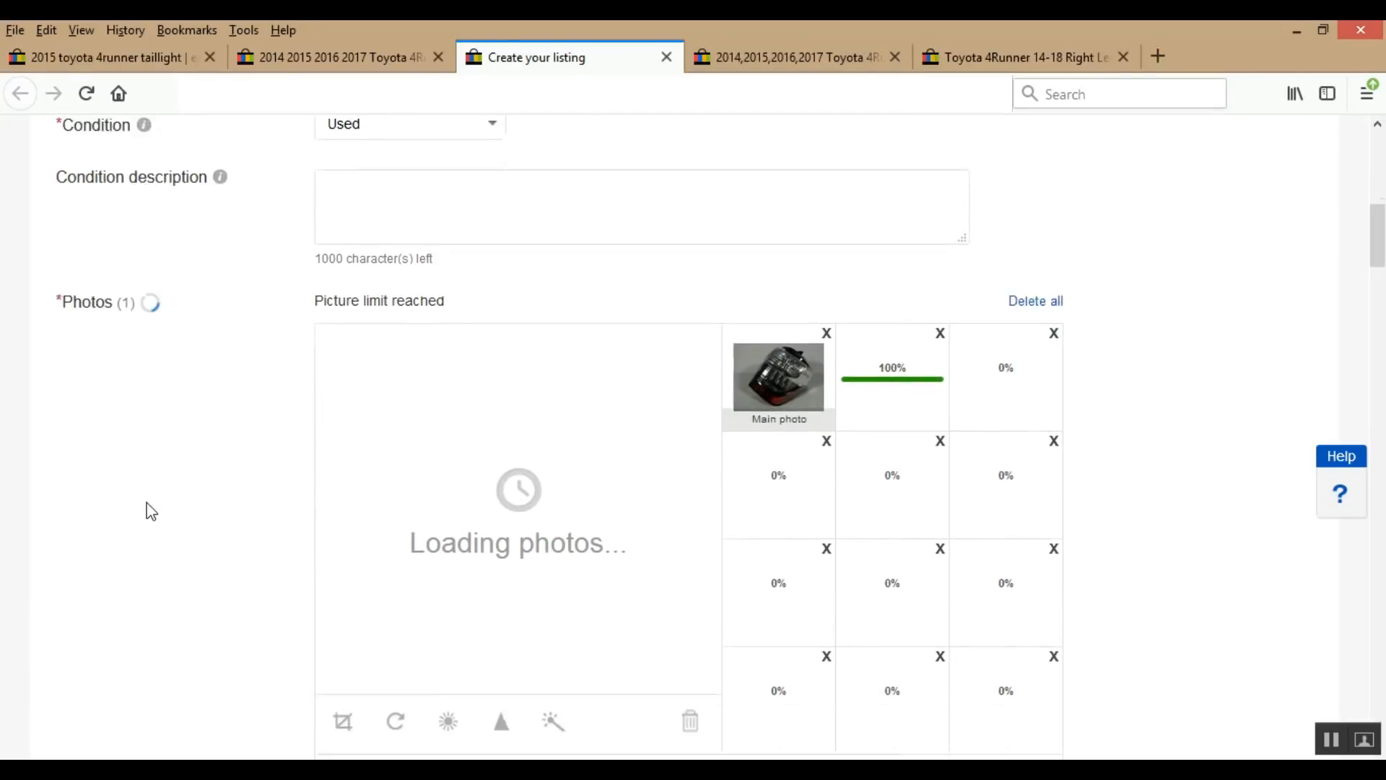
scroll(149, 509, down, 2)
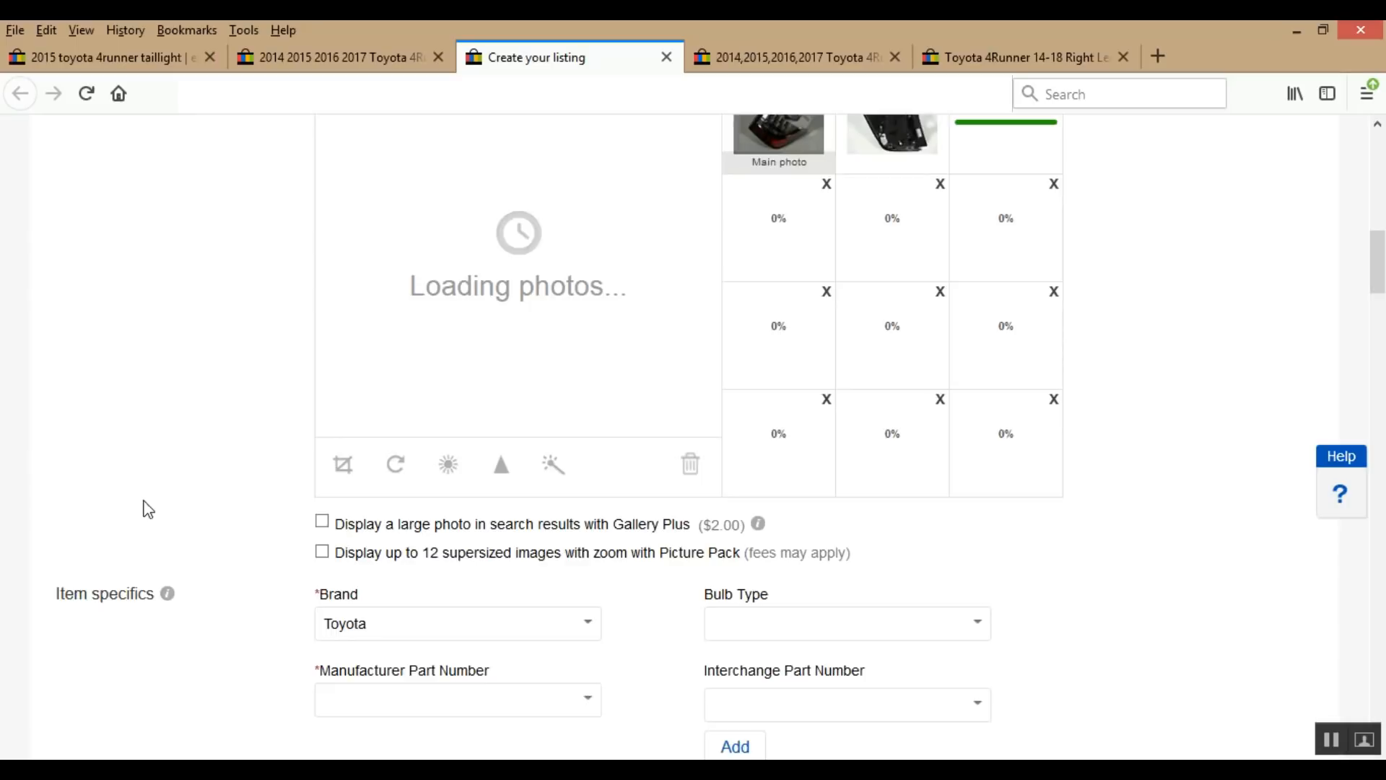
scroll(148, 508, down, 2)
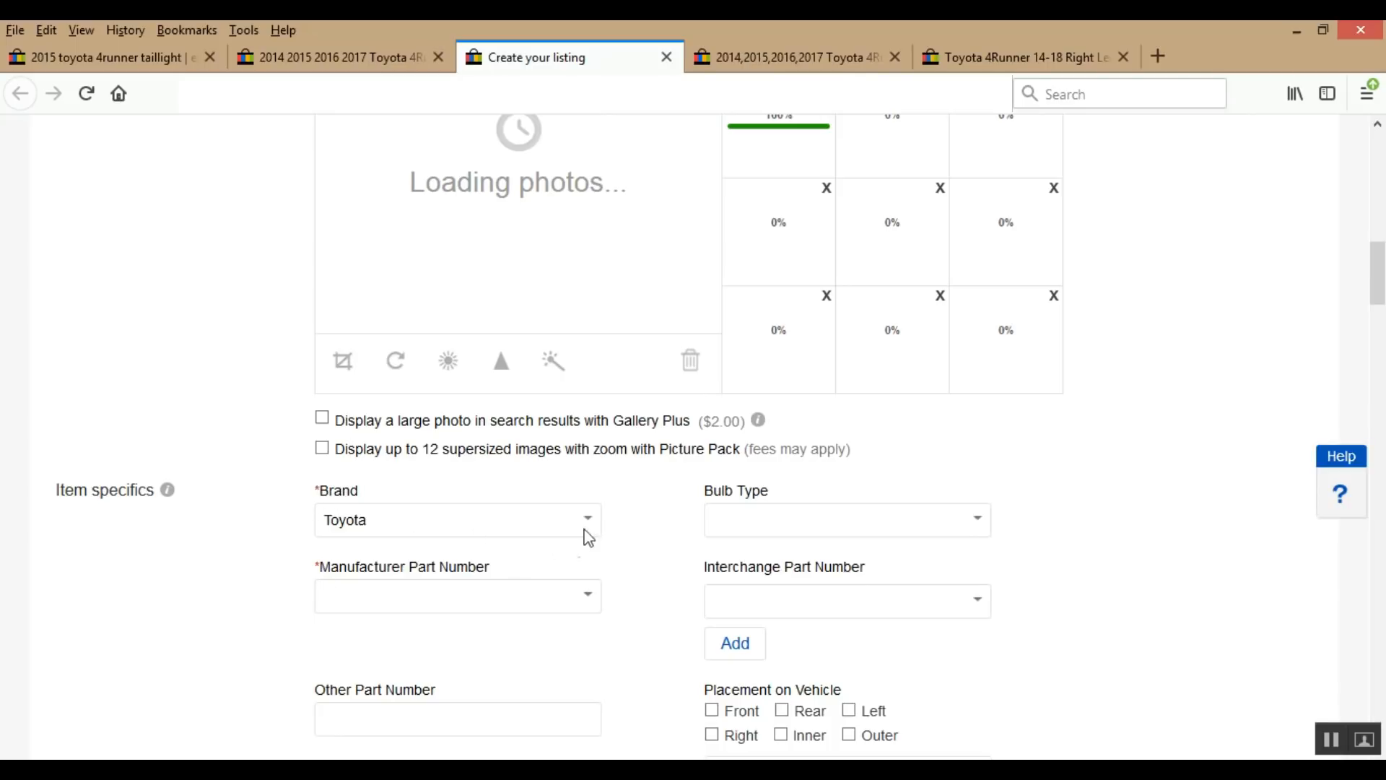
scroll(476, 506, down, 3)
click(340, 57)
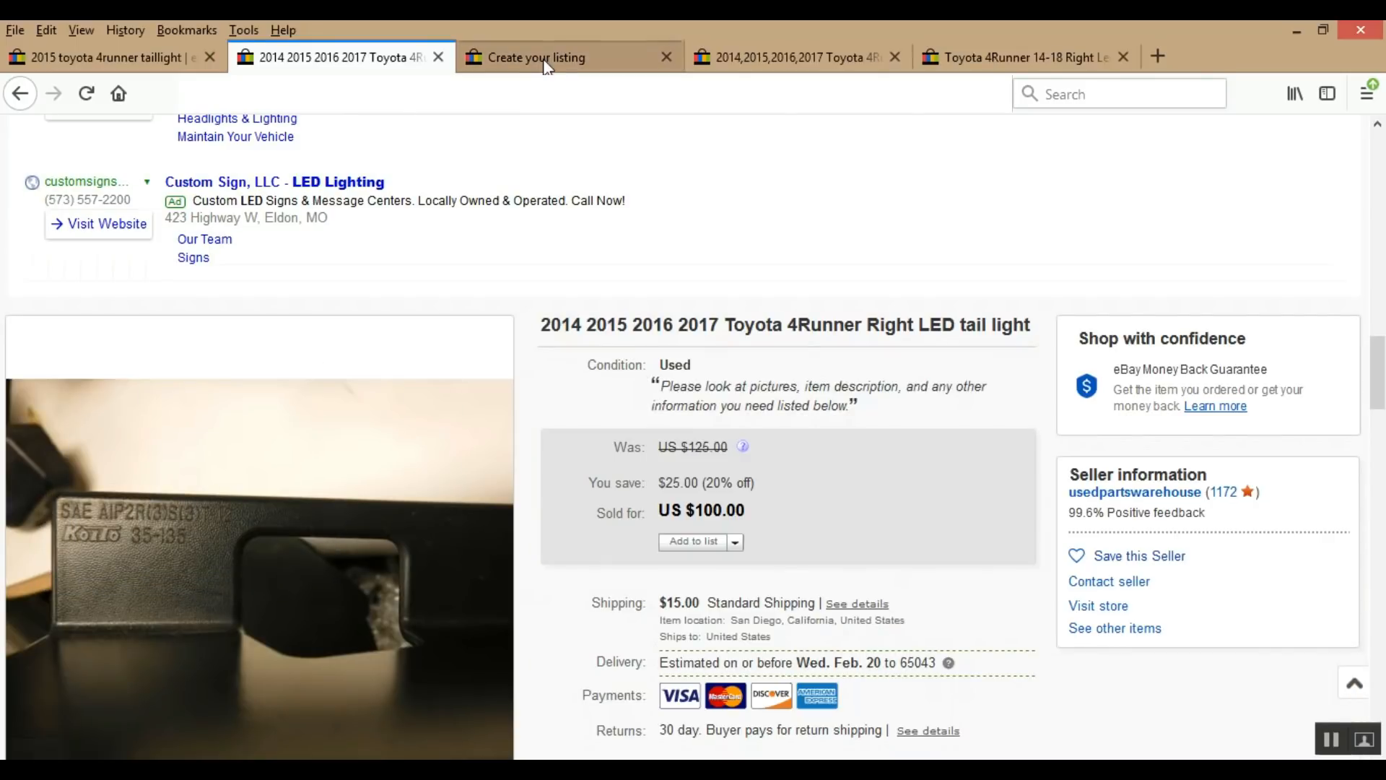
click(545, 64)
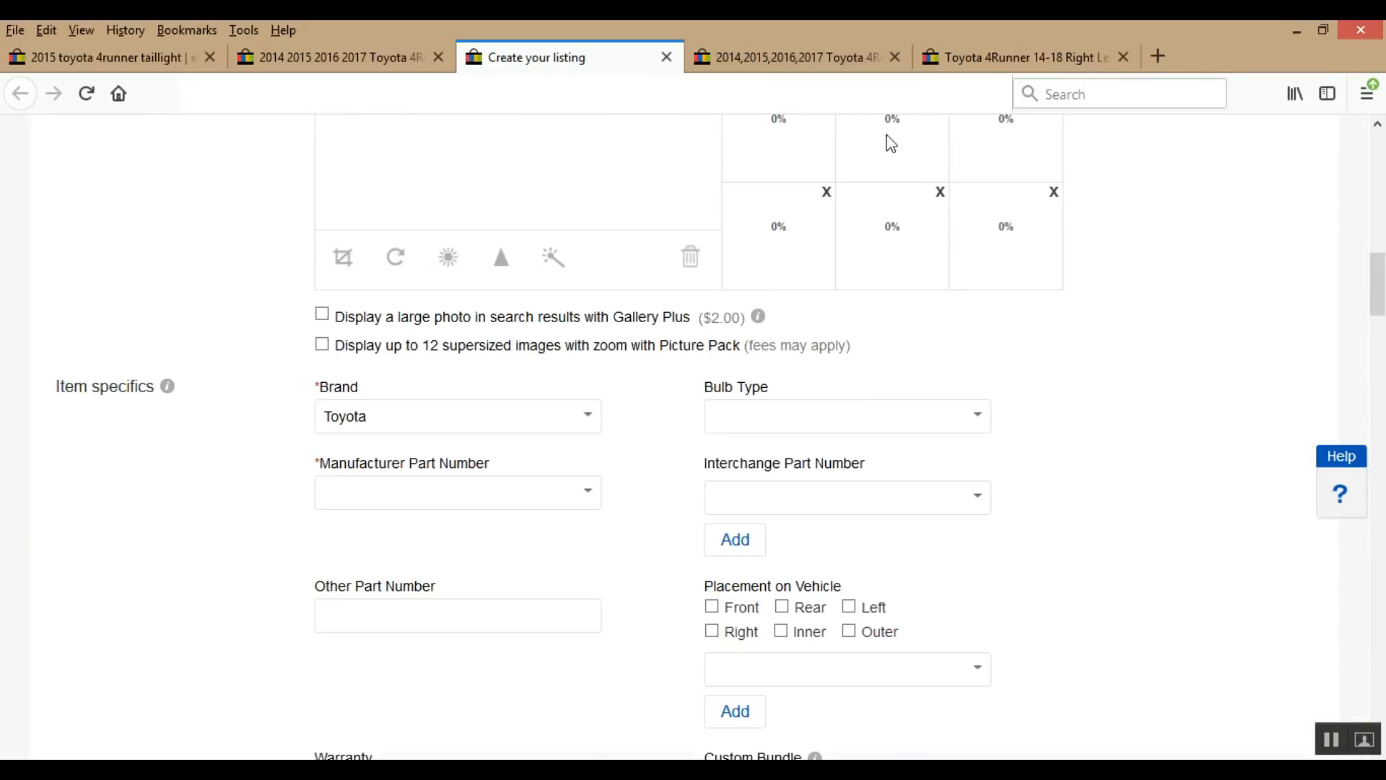
click(353, 59)
scroll(494, 437, down, 10)
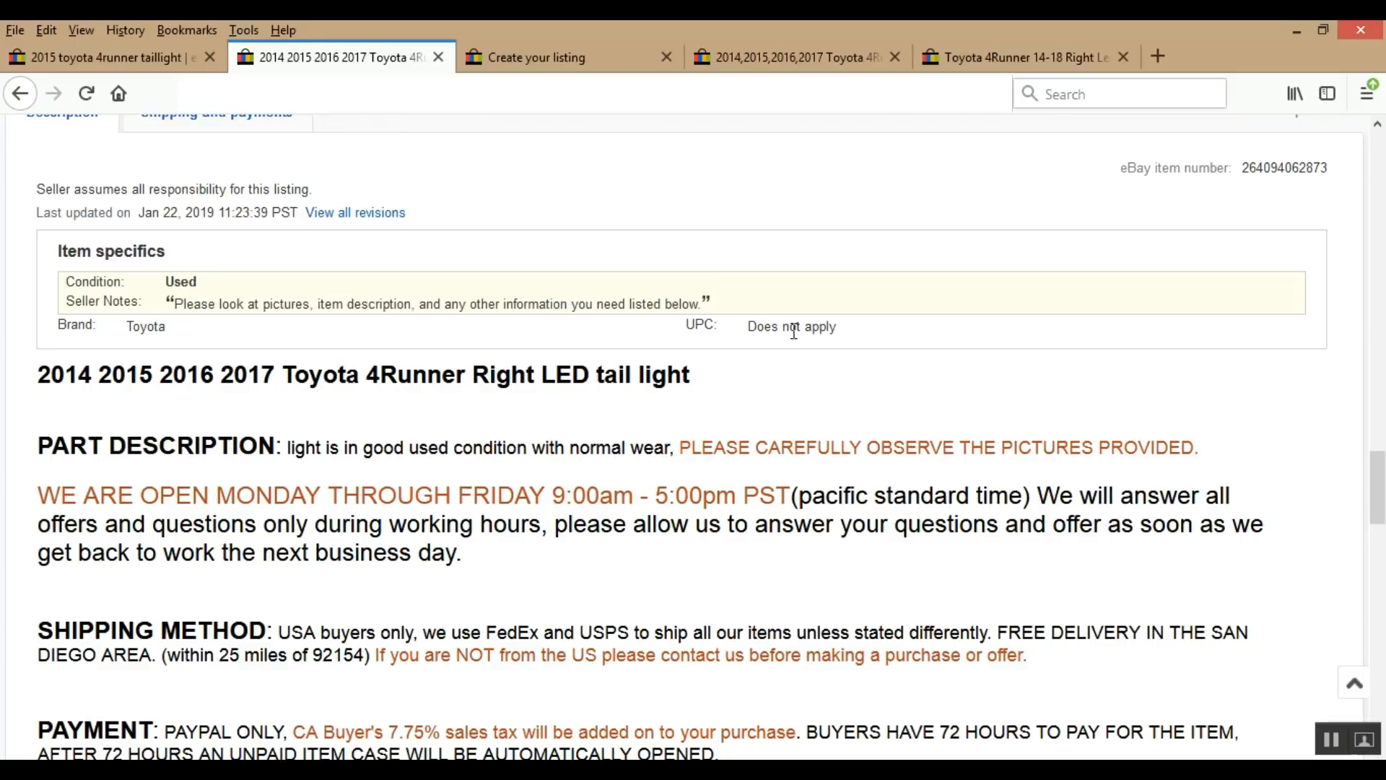
- Check part number, placement, bulb and warranty specifics in the Rh/Passenger Side and 14-18 Right Led sold listings, and return to the new listing
click(821, 50)
scroll(559, 404, down, 10)
scroll(561, 424, up, 2)
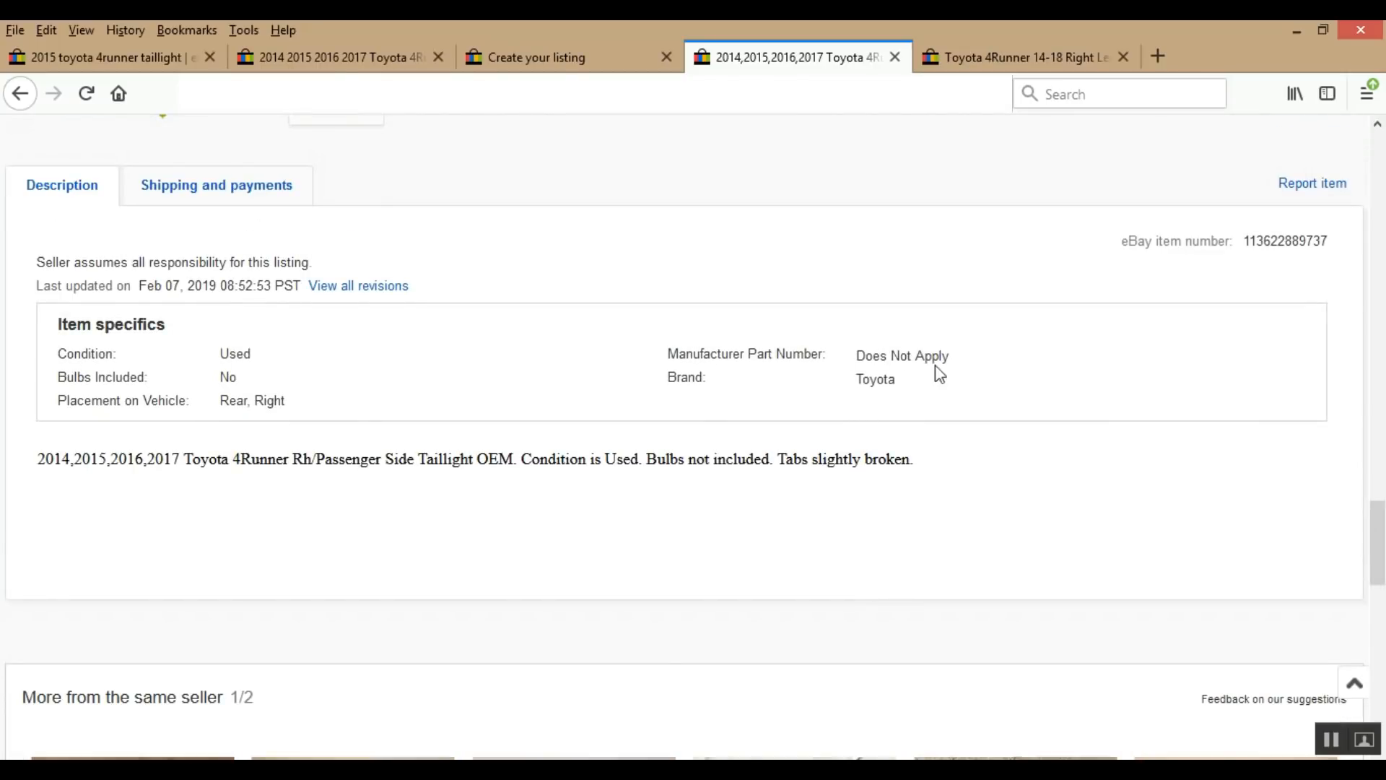
click(980, 52)
scroll(563, 331, down, 10)
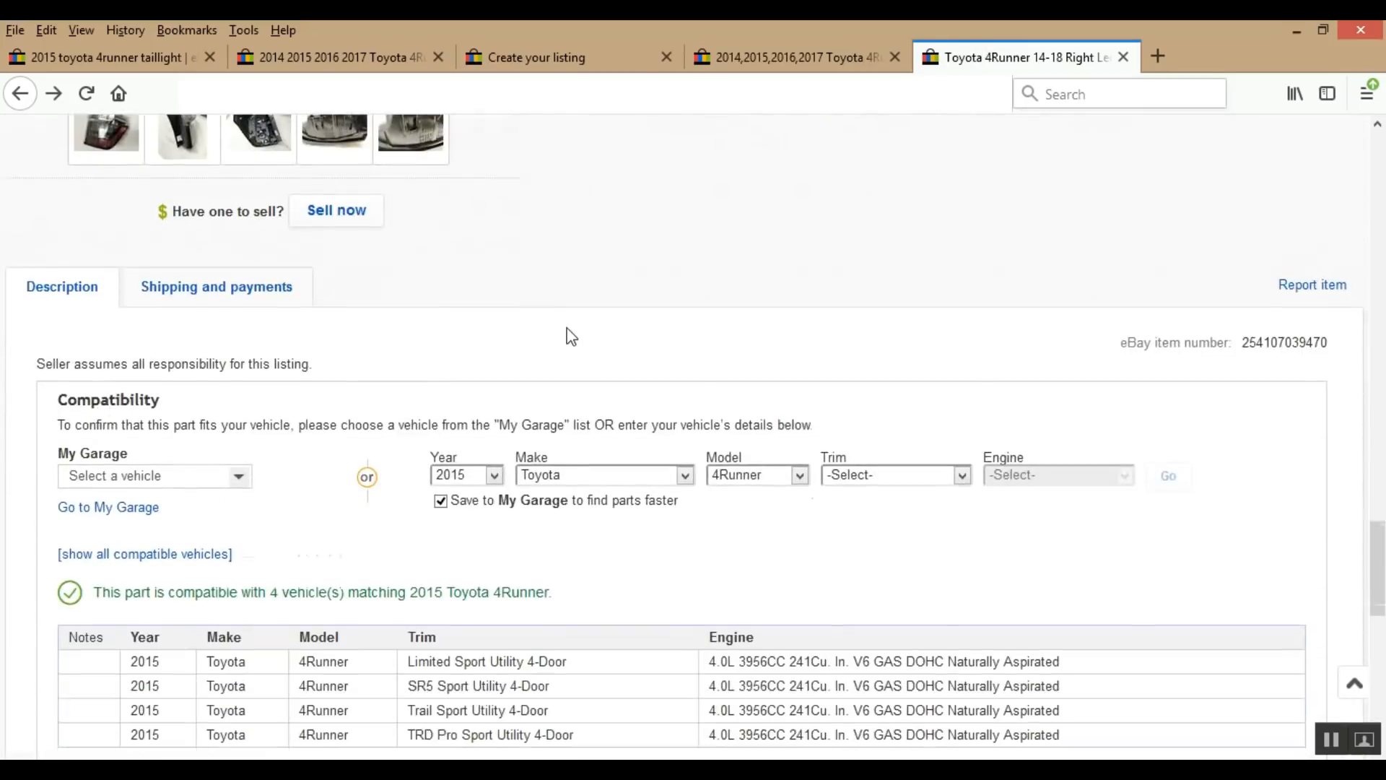
scroll(560, 339, up, 1)
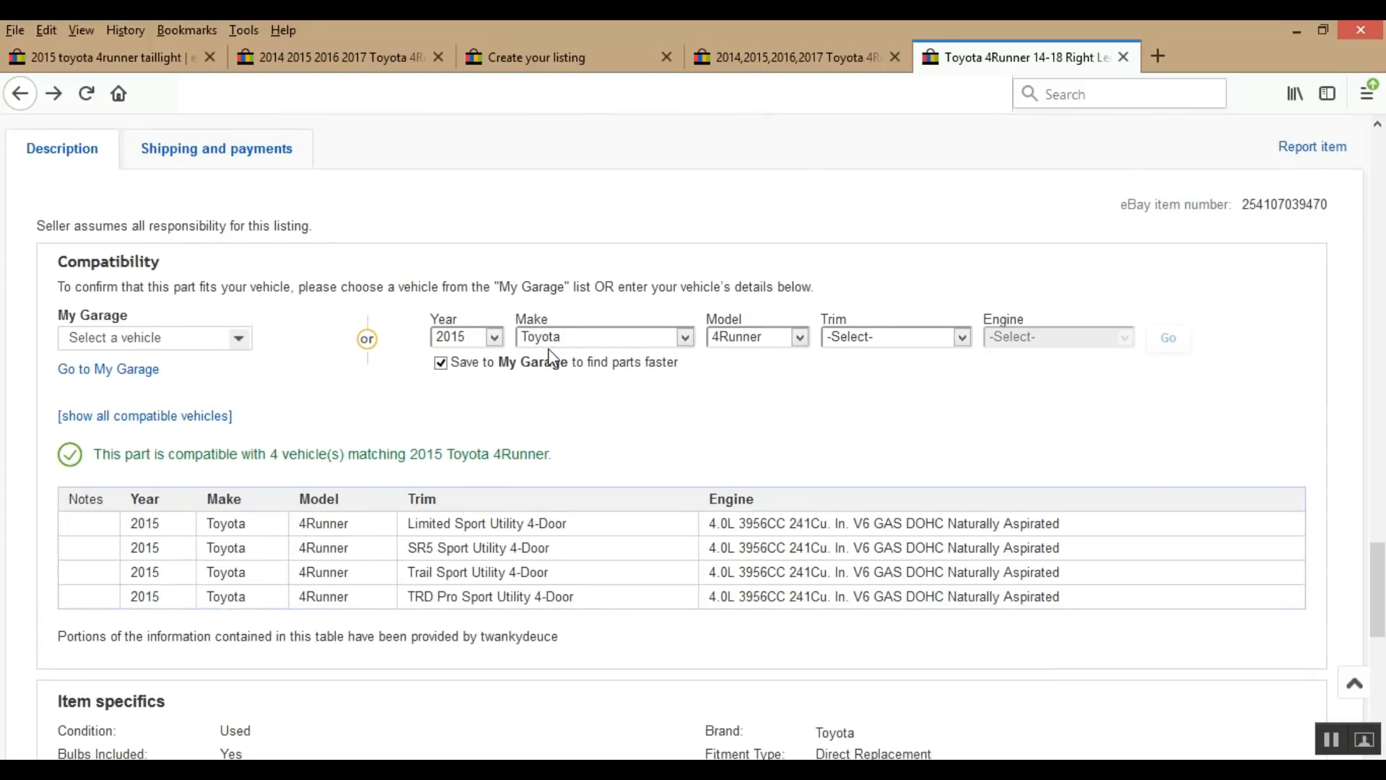
scroll(551, 356, down, 4)
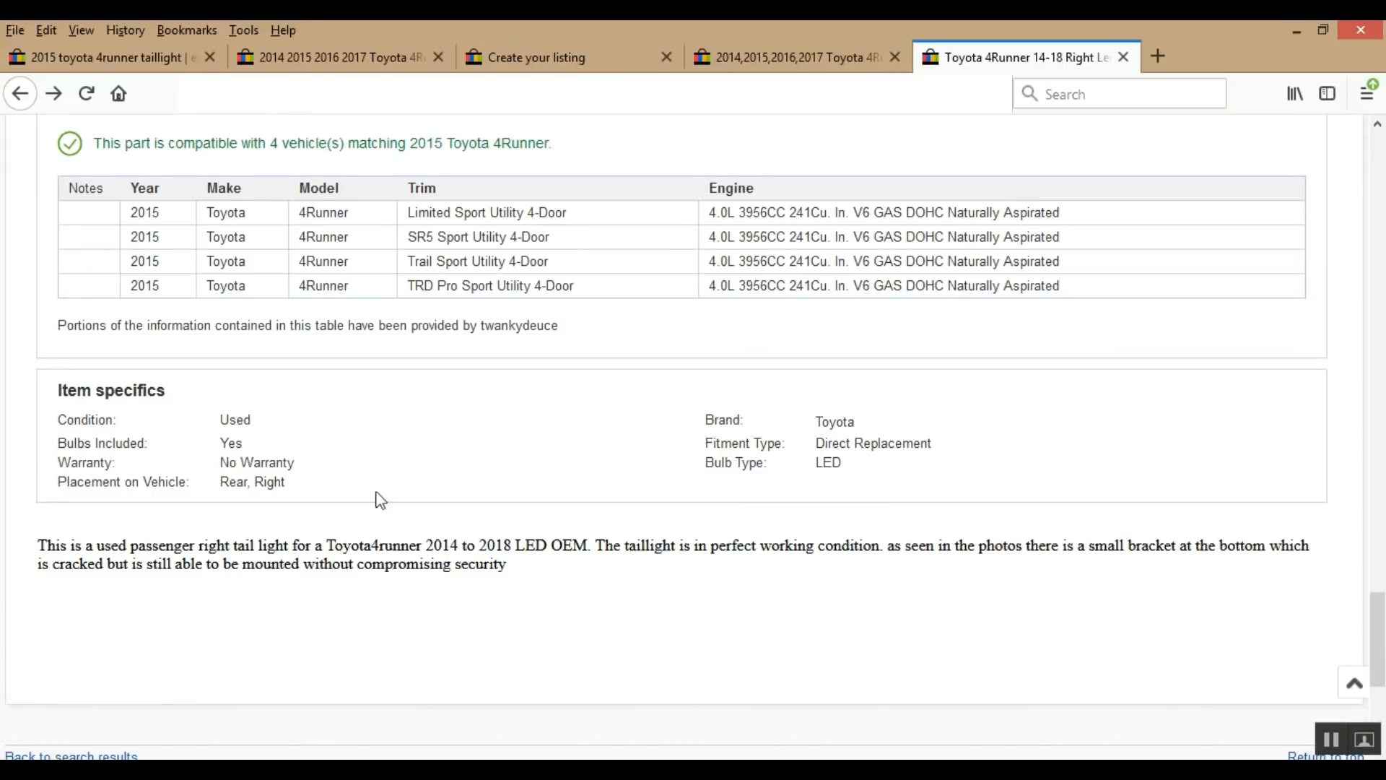
click(601, 45)
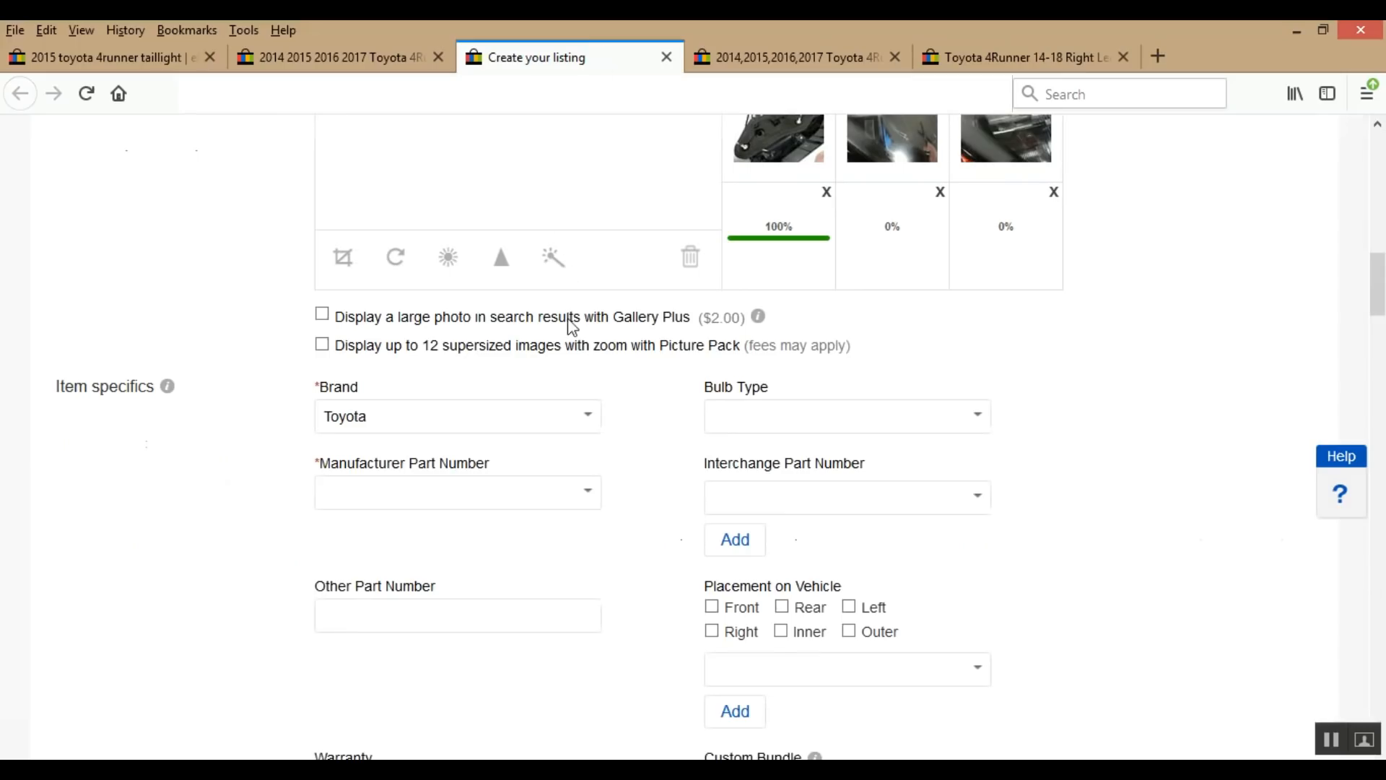
- Set the manufacturer part number to Does Not Apply and mark the placement on vehicle as Rear and Right
click(591, 498)
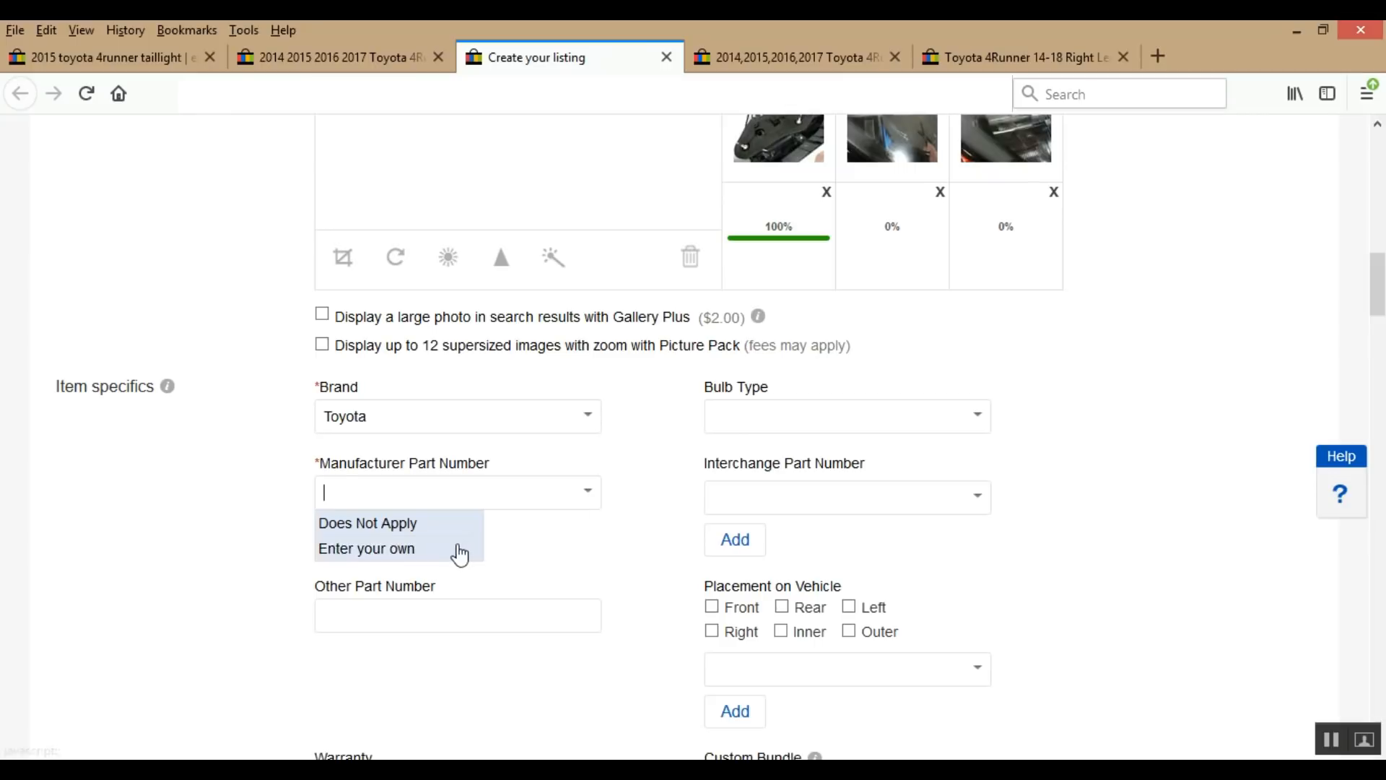
click(410, 525)
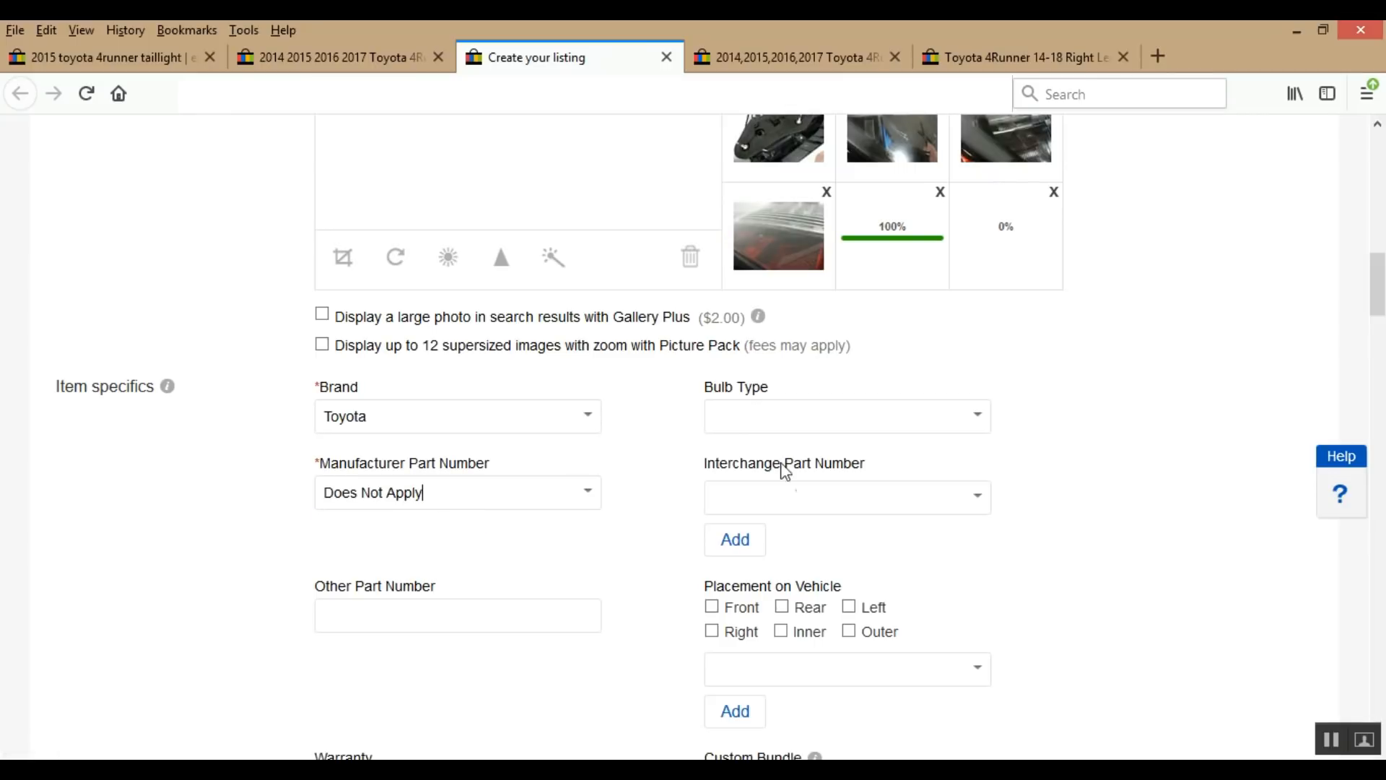
scroll(685, 521, down, 3)
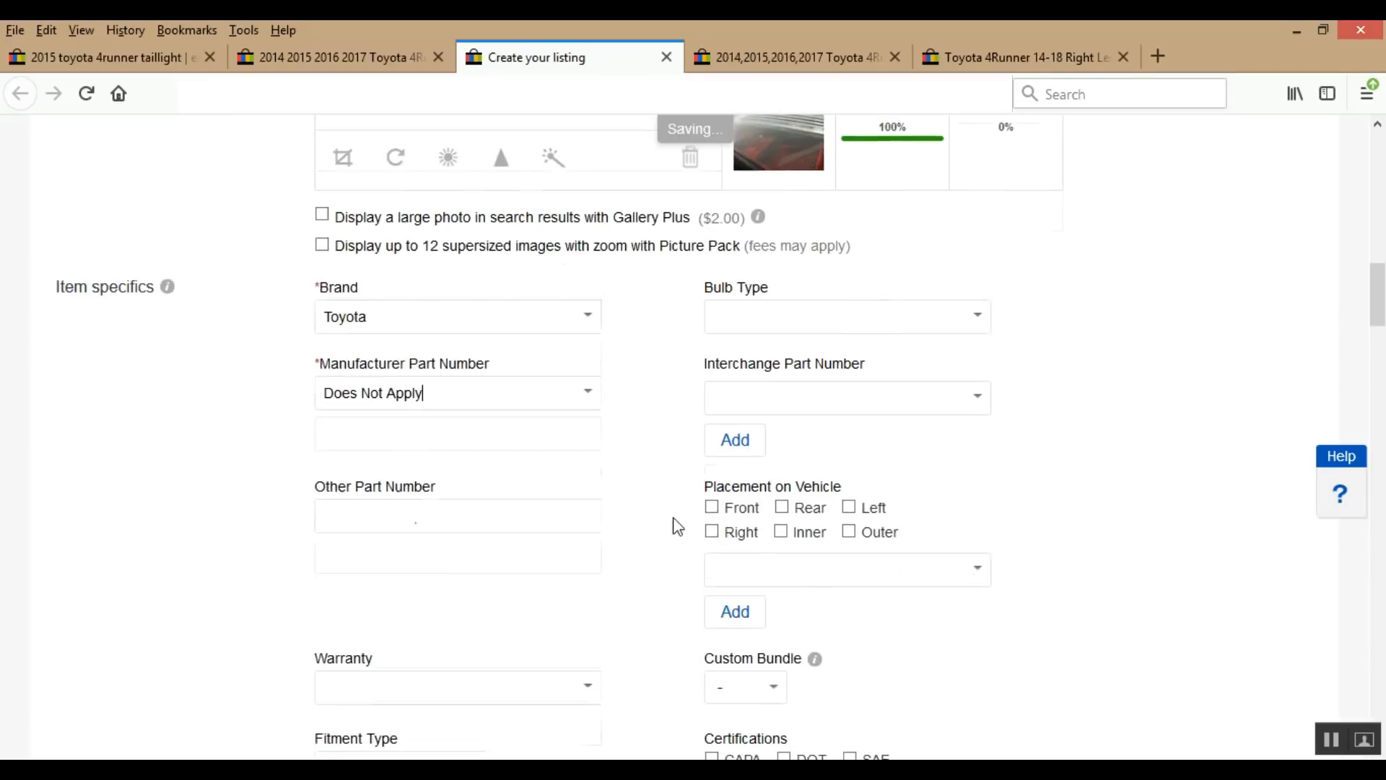
click(782, 503)
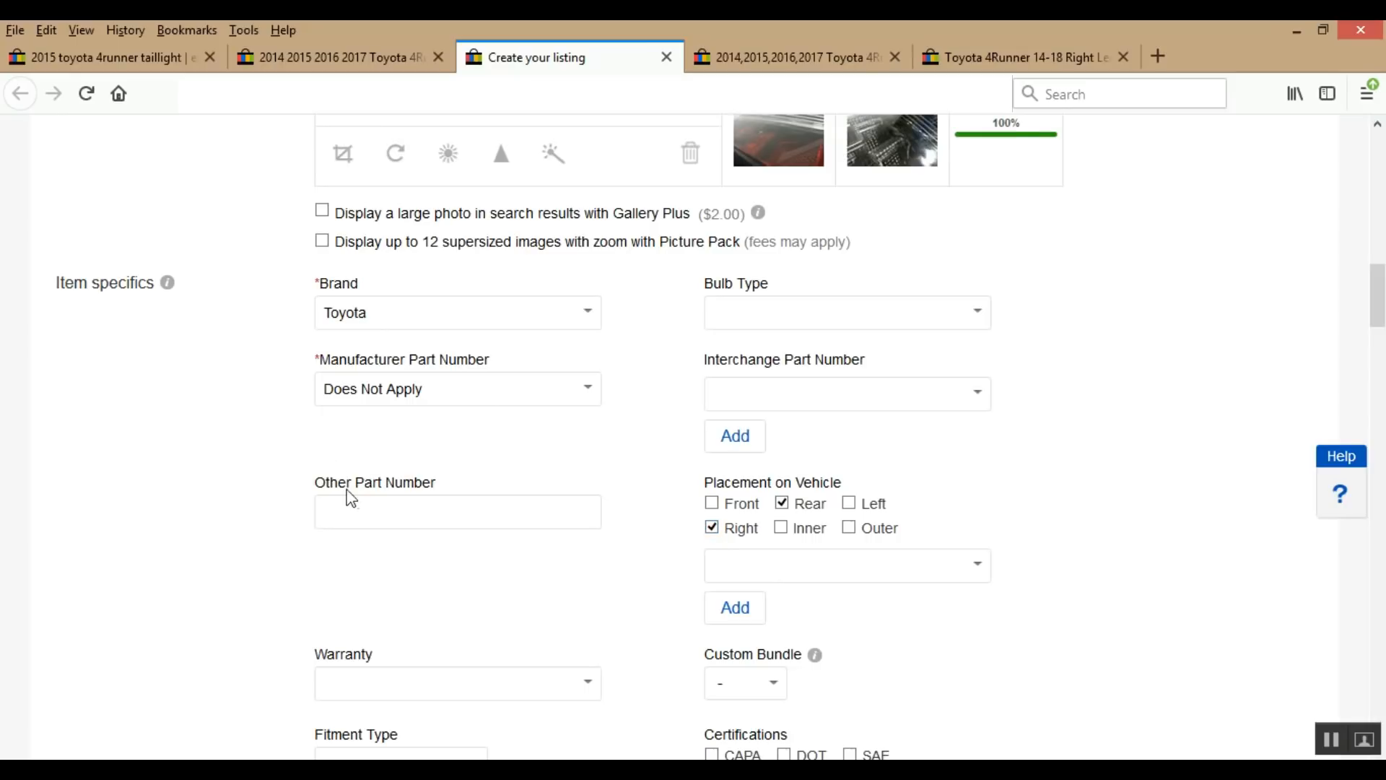
- Review the remaining item specifics, from warranty and fitment type to superseded part number, down to the item description
scroll(289, 535, down, 3)
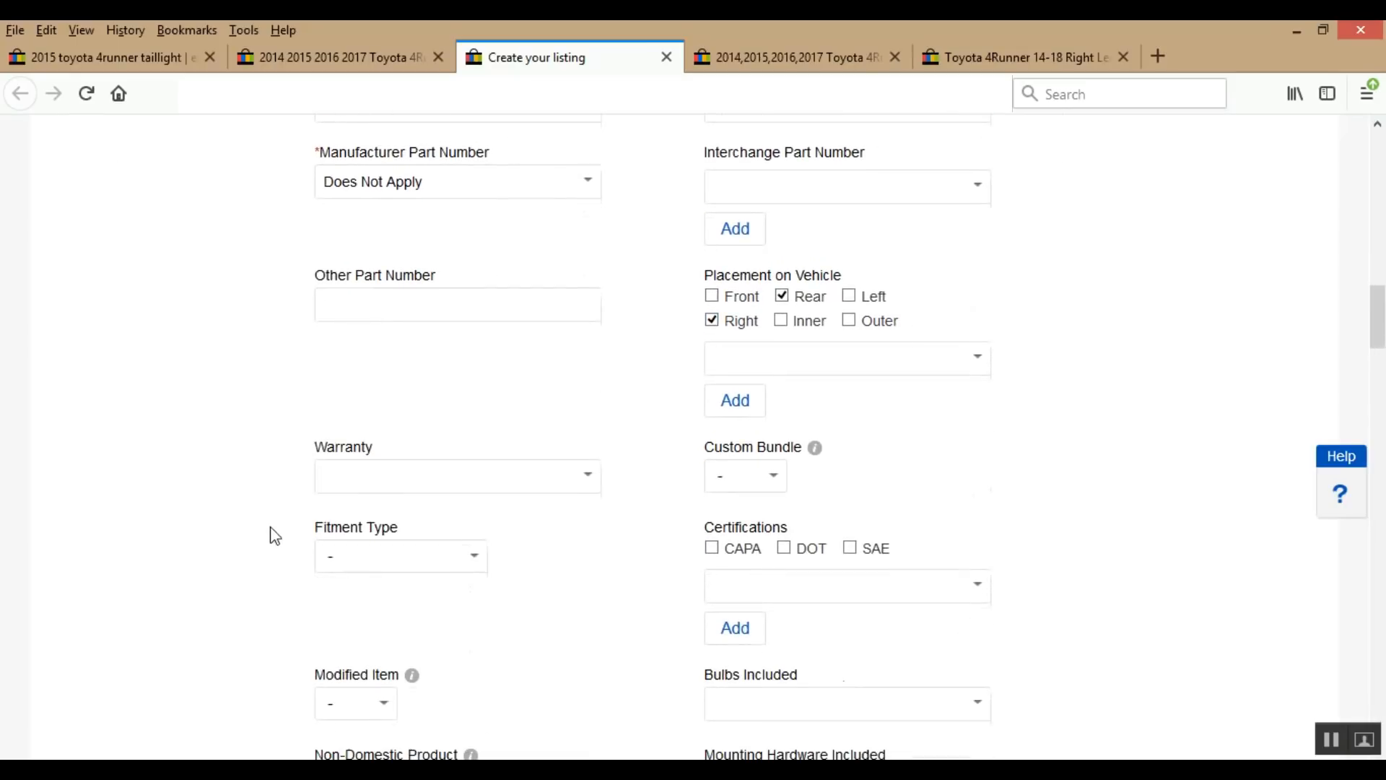
scroll(242, 511, down, 2)
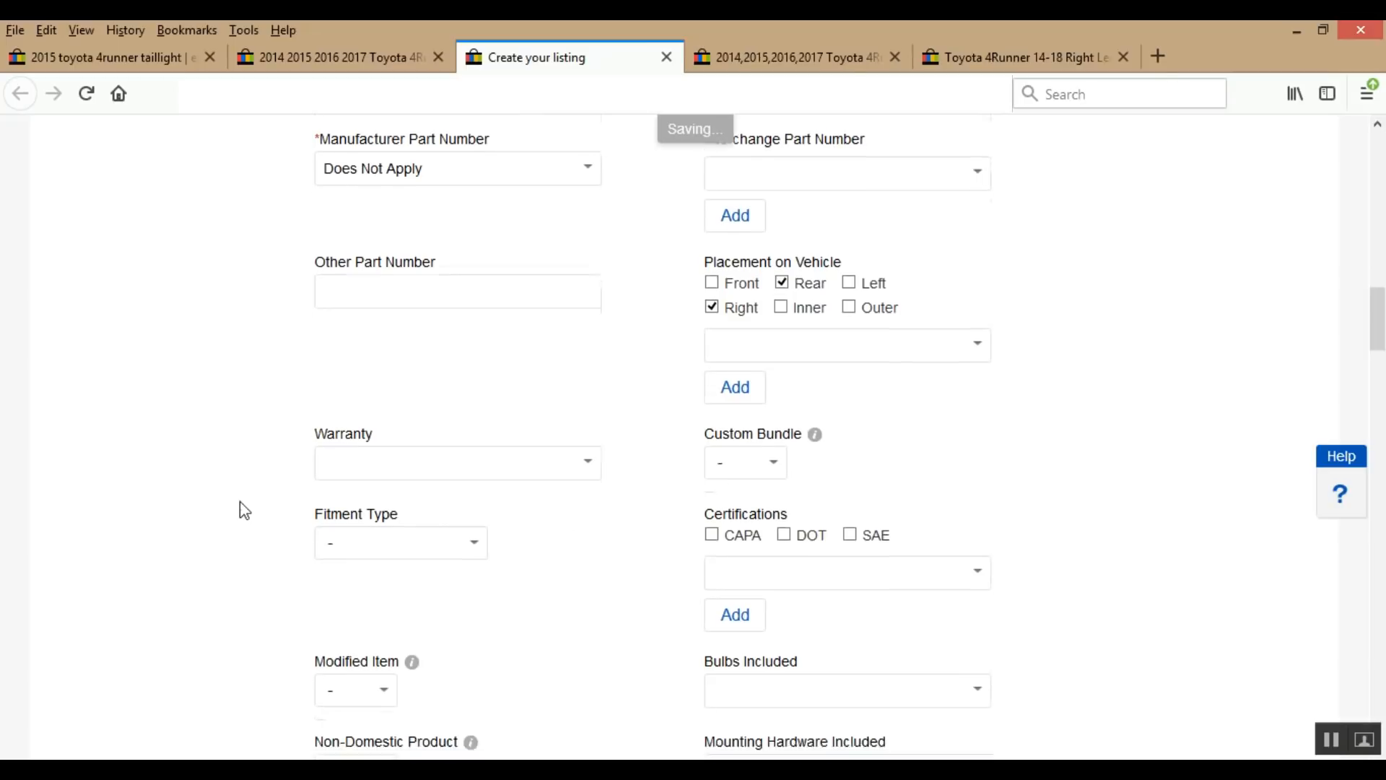
scroll(243, 512, down, 2)
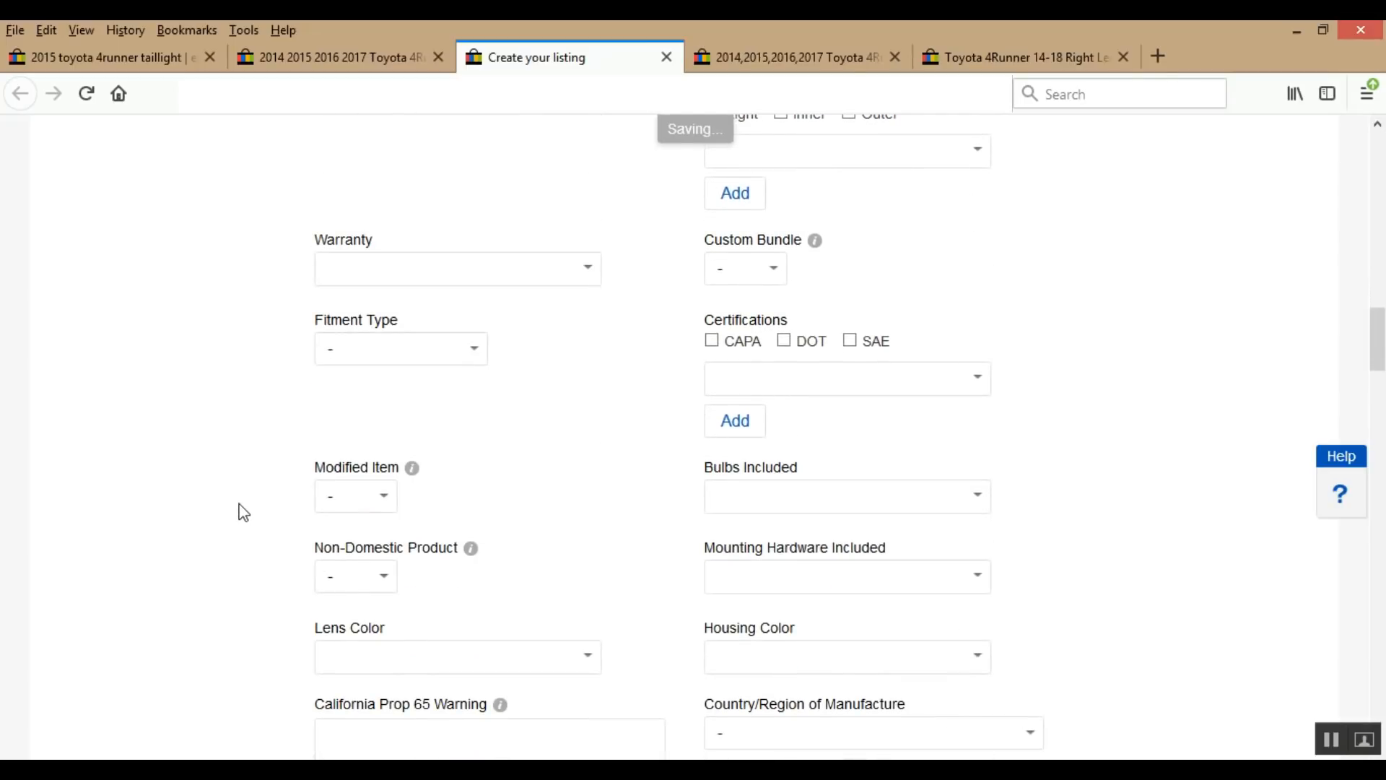
scroll(243, 512, down, 2)
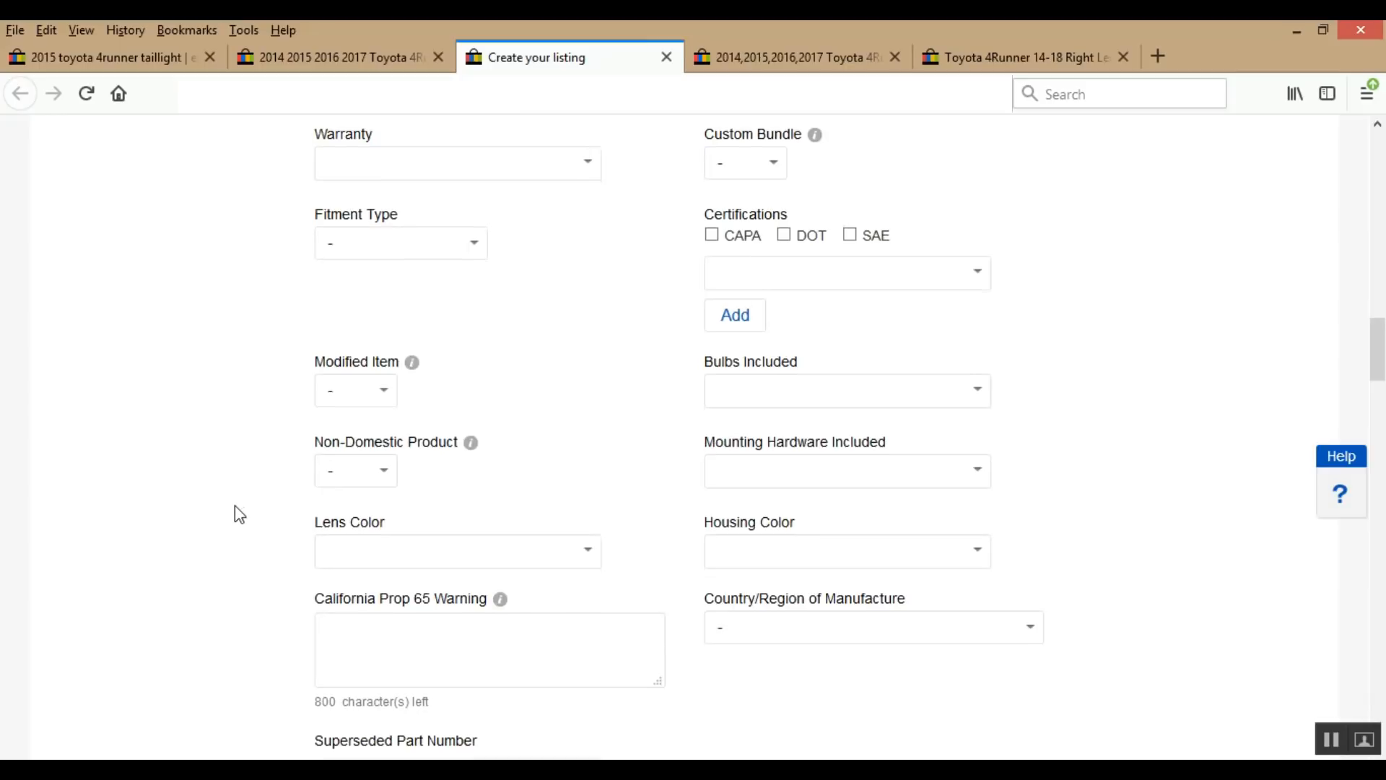
scroll(235, 513, down, 2)
scroll(235, 516, down, 2)
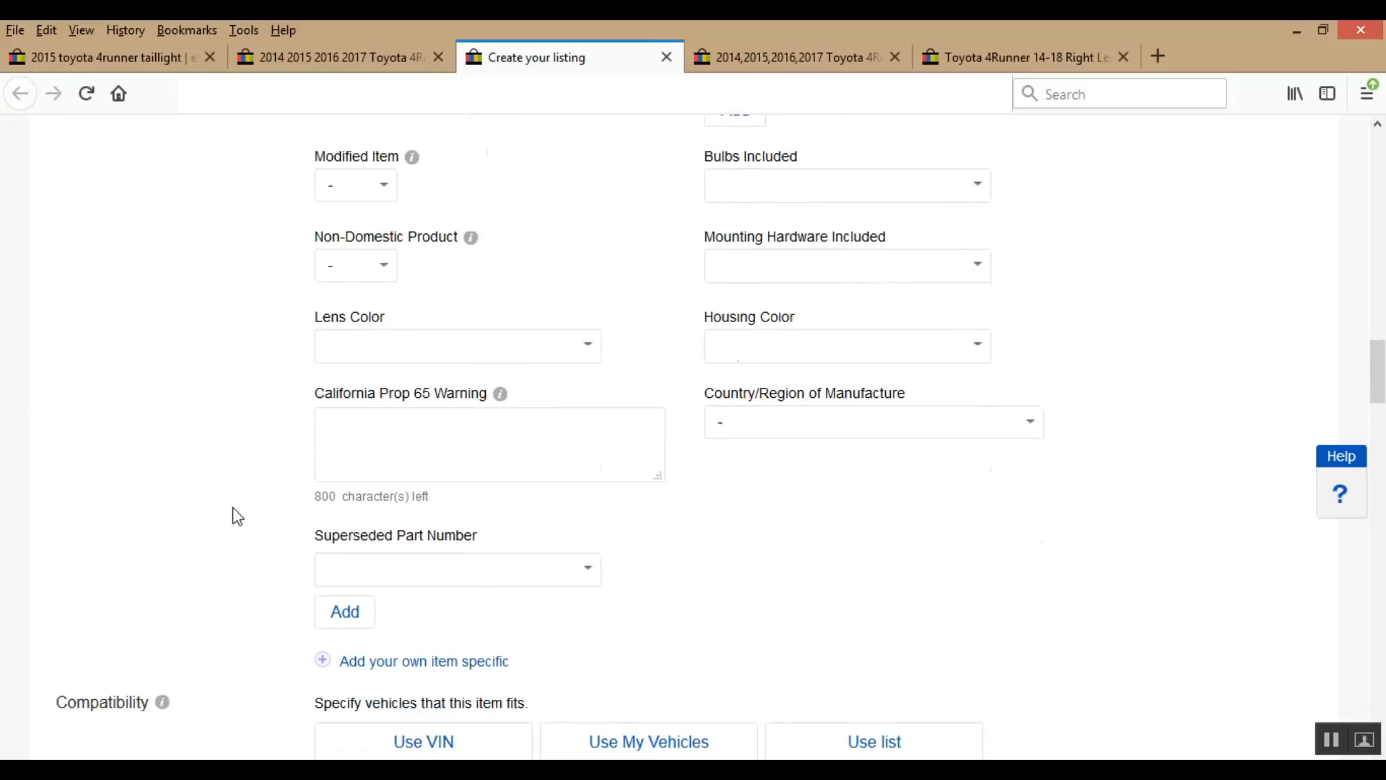
scroll(234, 514, down, 2)
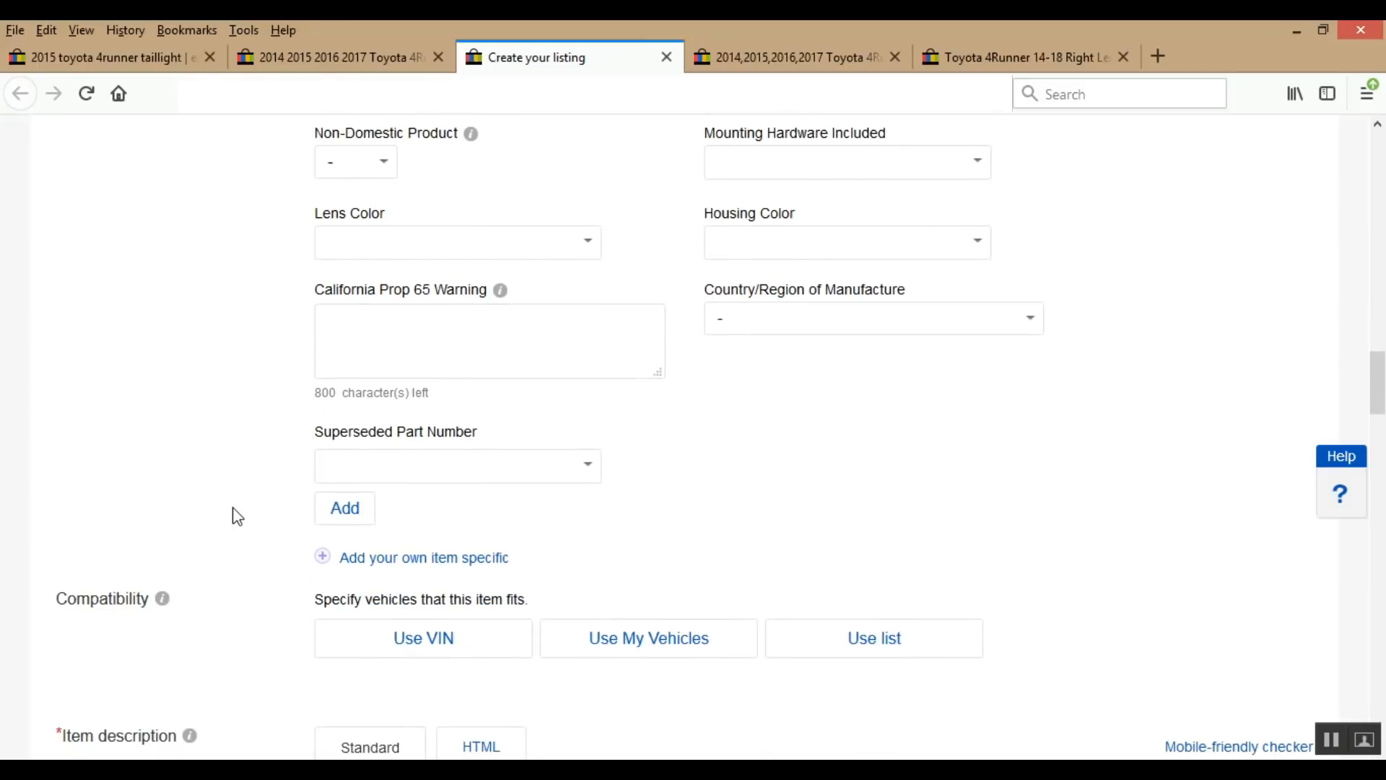
scroll(234, 514, down, 6)
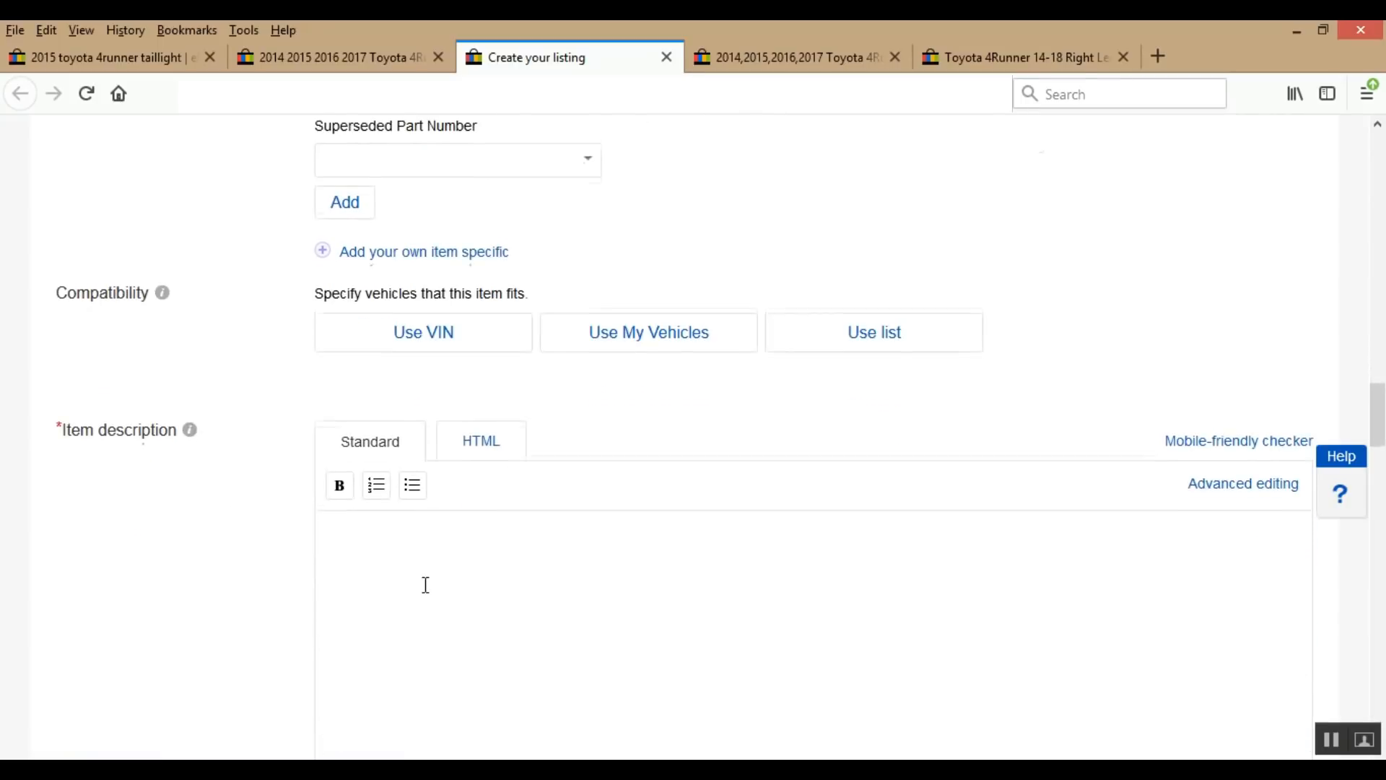
- Read the description in the sold Right LED tail light listing, including its title, part condition, shipping, payment and return policy
click(339, 57)
scroll(553, 476, down, 4)
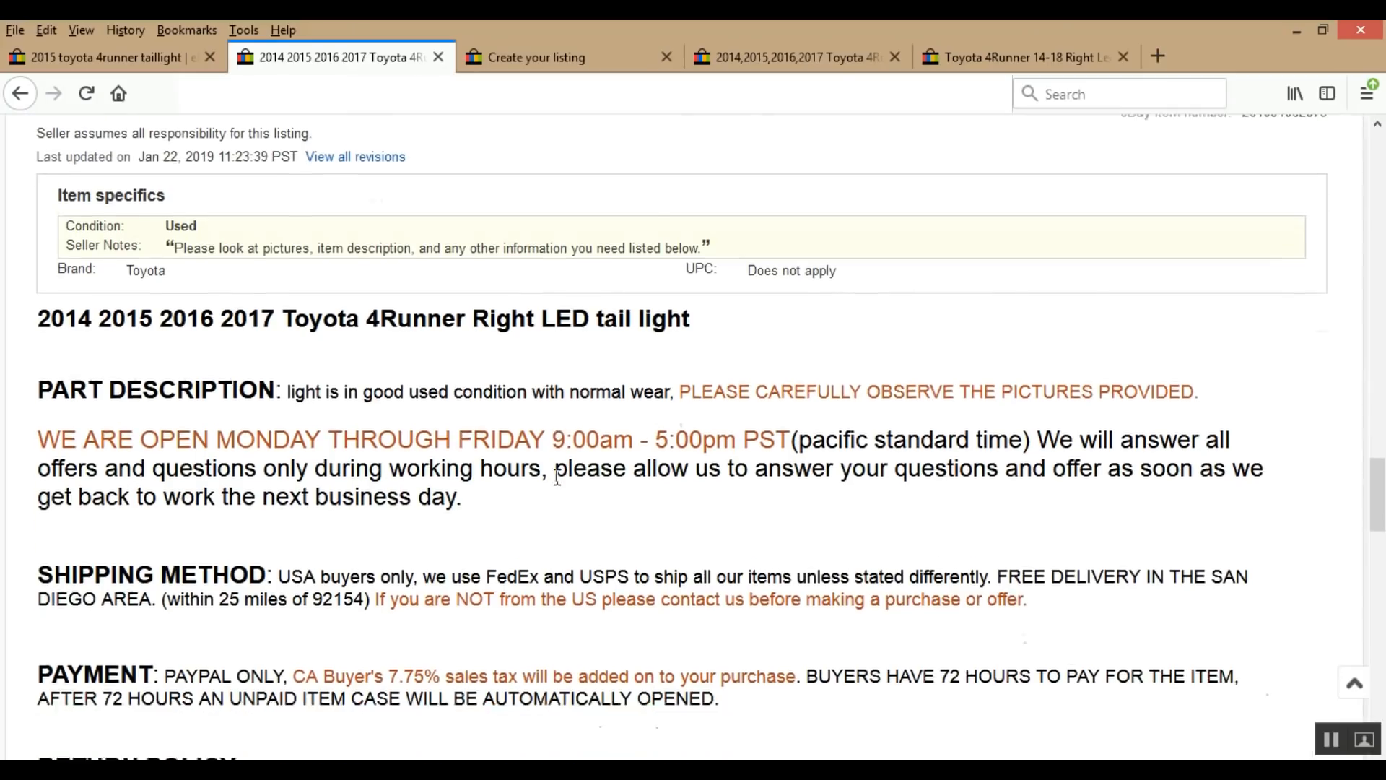
scroll(557, 484, up, 4)
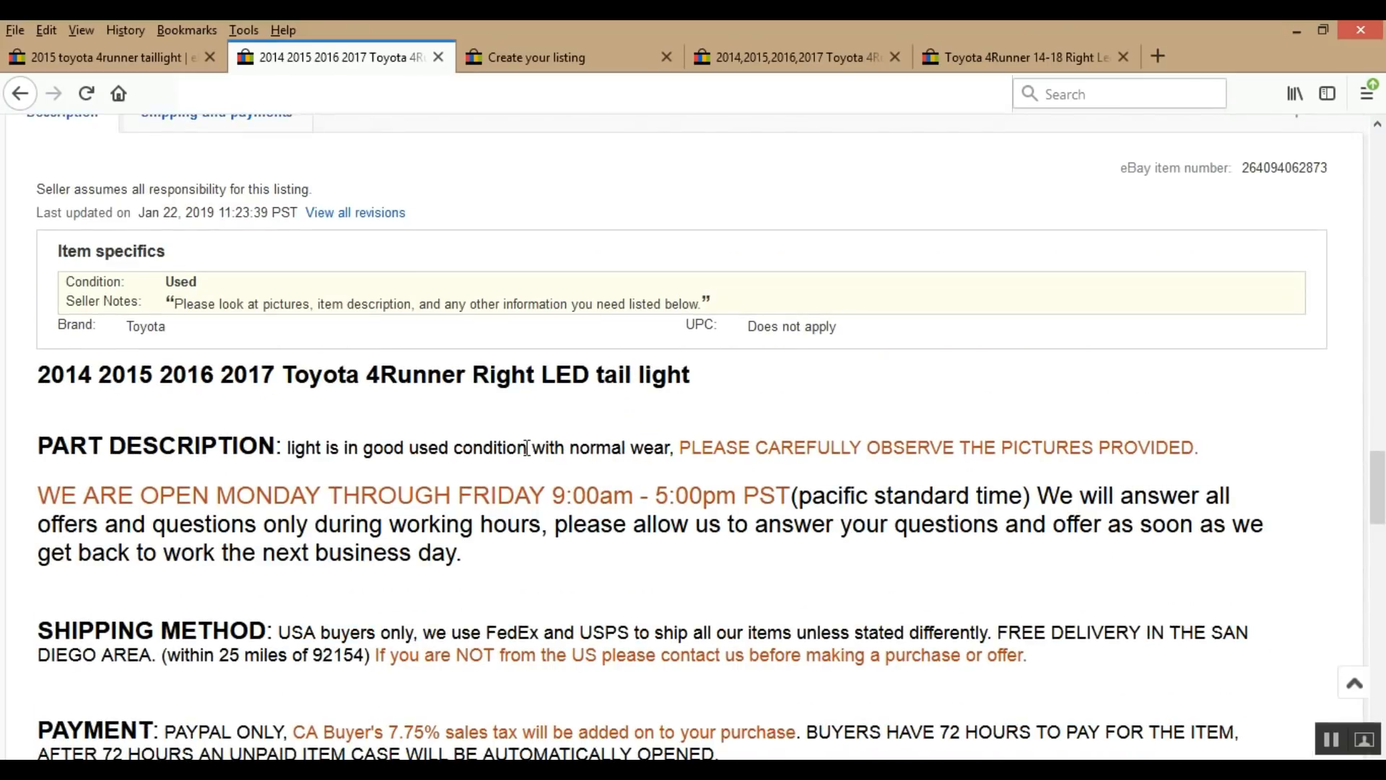
scroll(541, 462, down, 8)
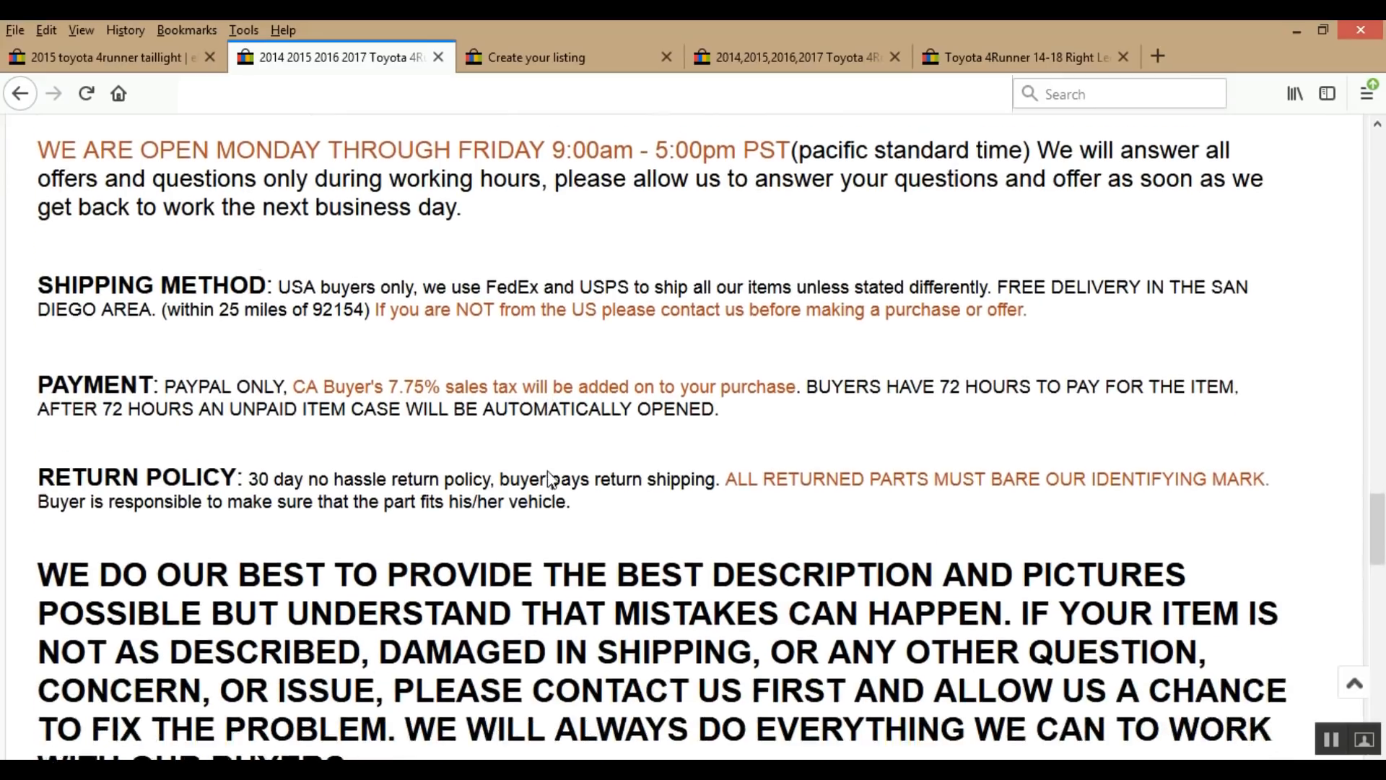
scroll(548, 473, down, 2)
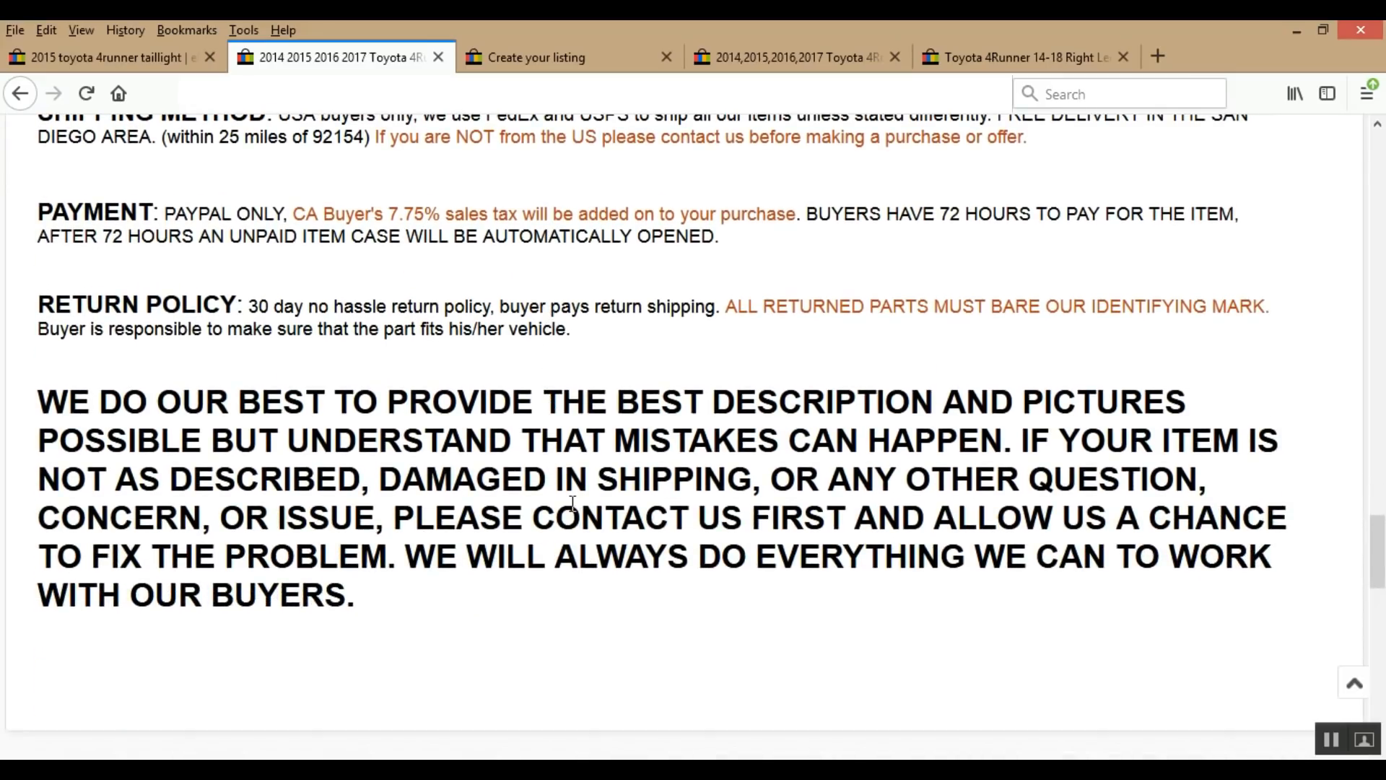
scroll(569, 525, up, 8)
scroll(569, 525, up, 4)
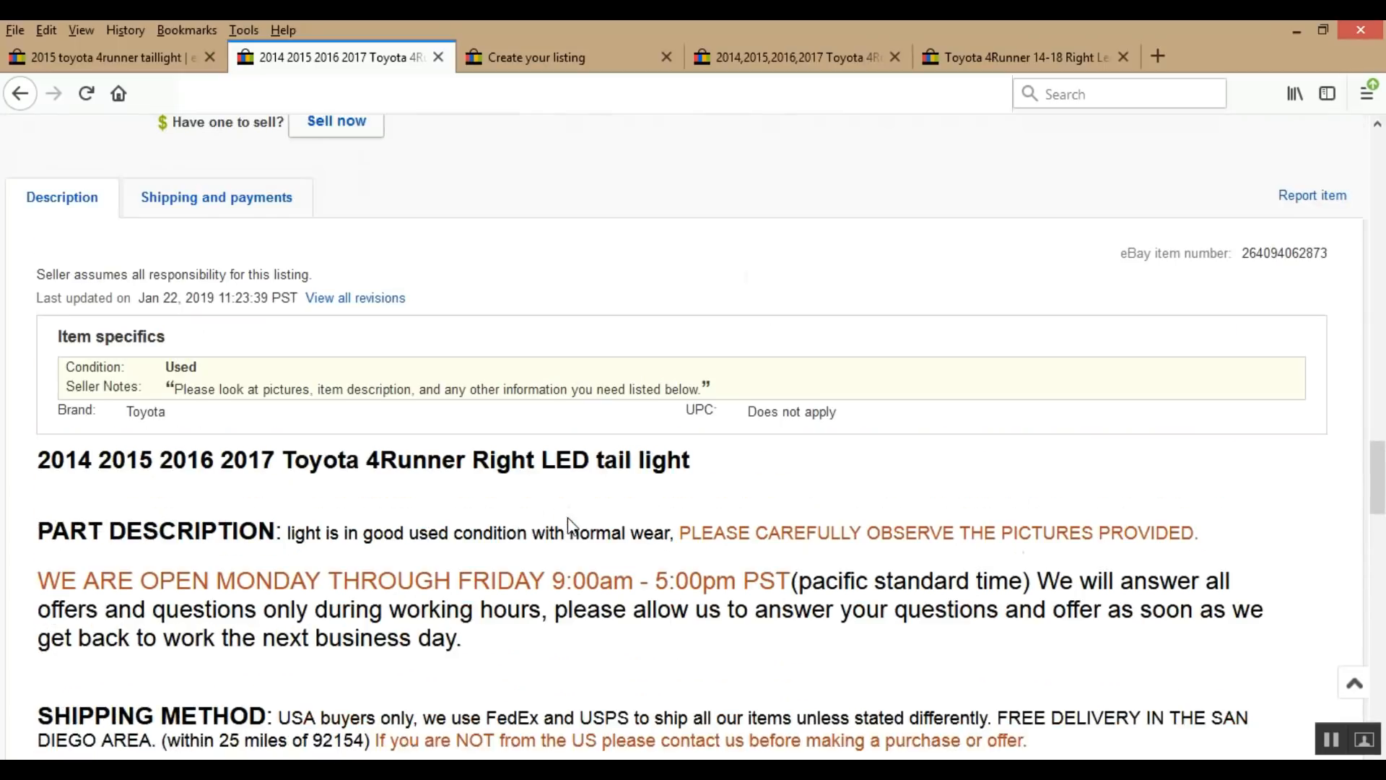
drag(37, 479, 689, 492)
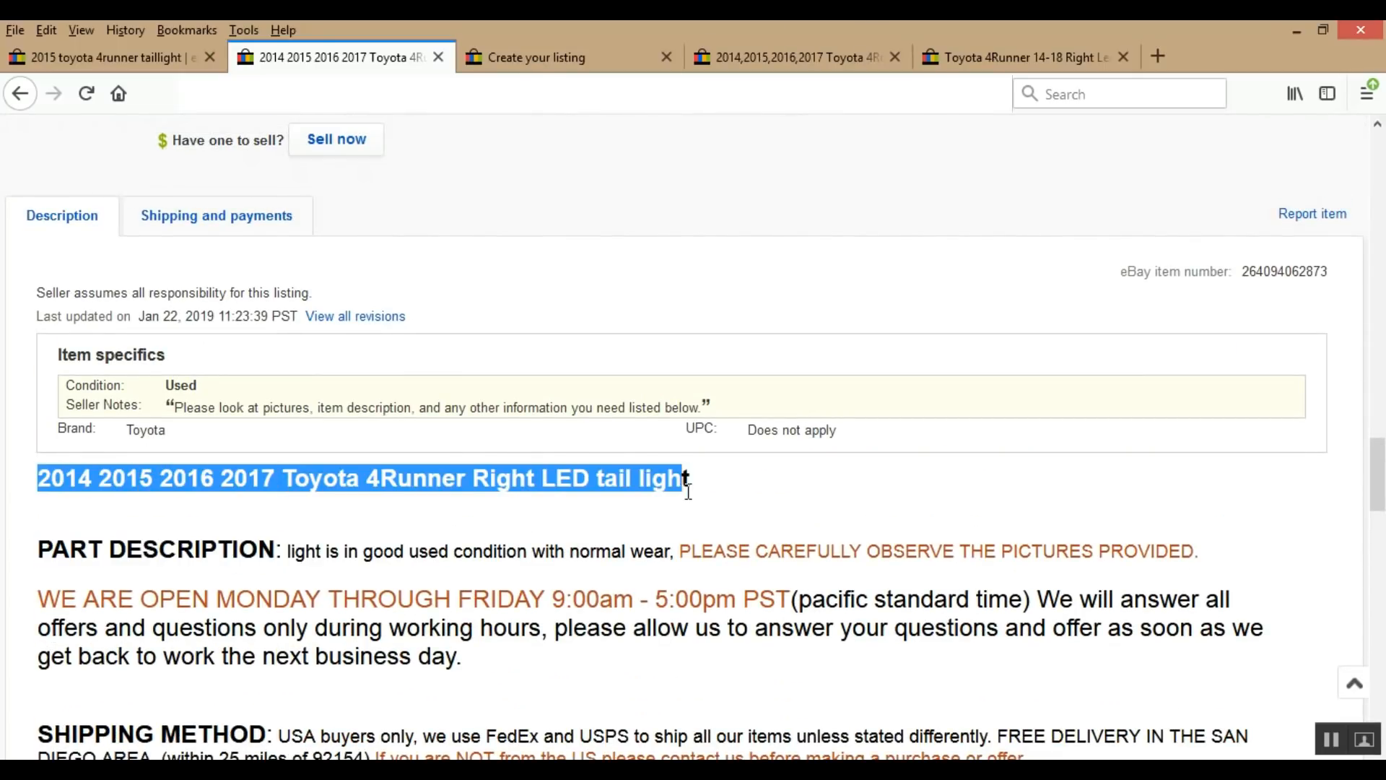
click(704, 481)
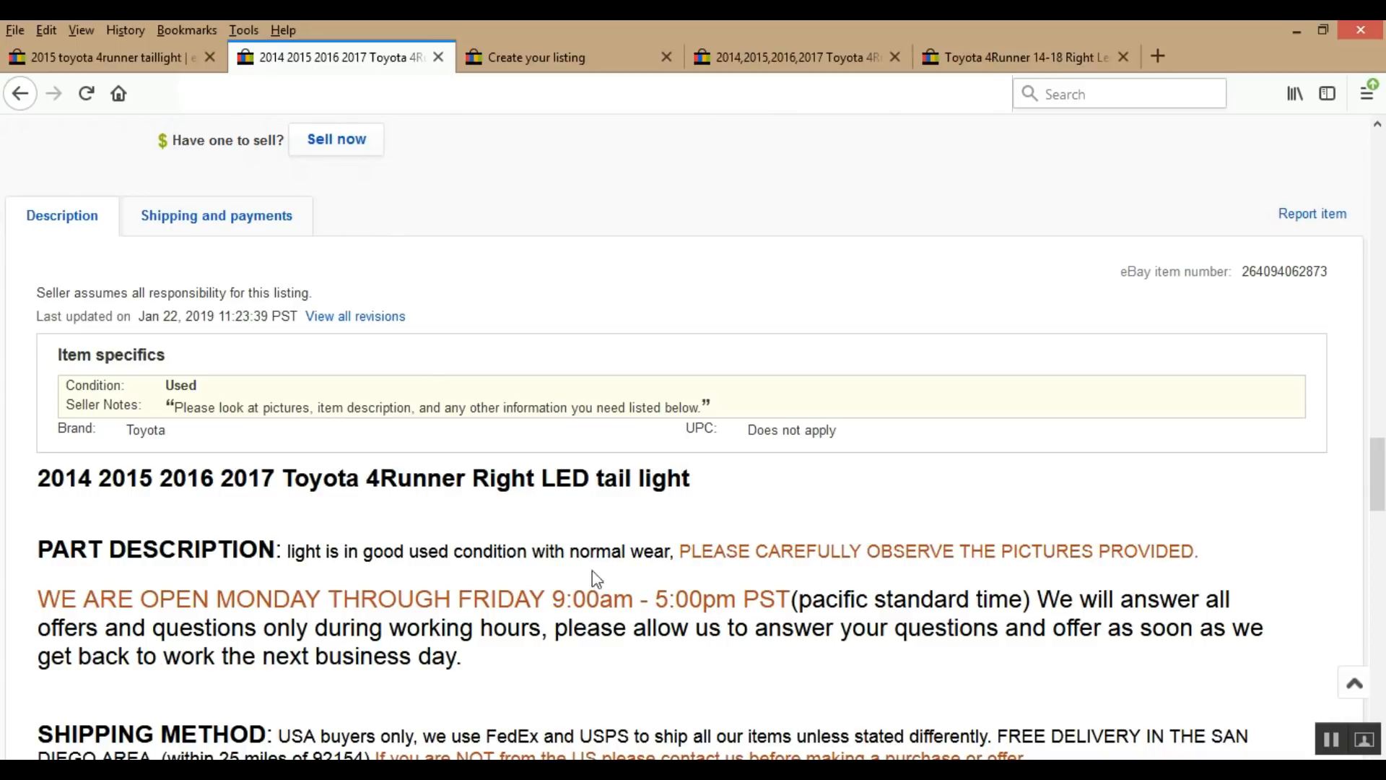
- Read the Rh/Passenger Side sold listing's description and inspect its last photo for the marked broken tabs
click(801, 66)
scroll(396, 452, down, 2)
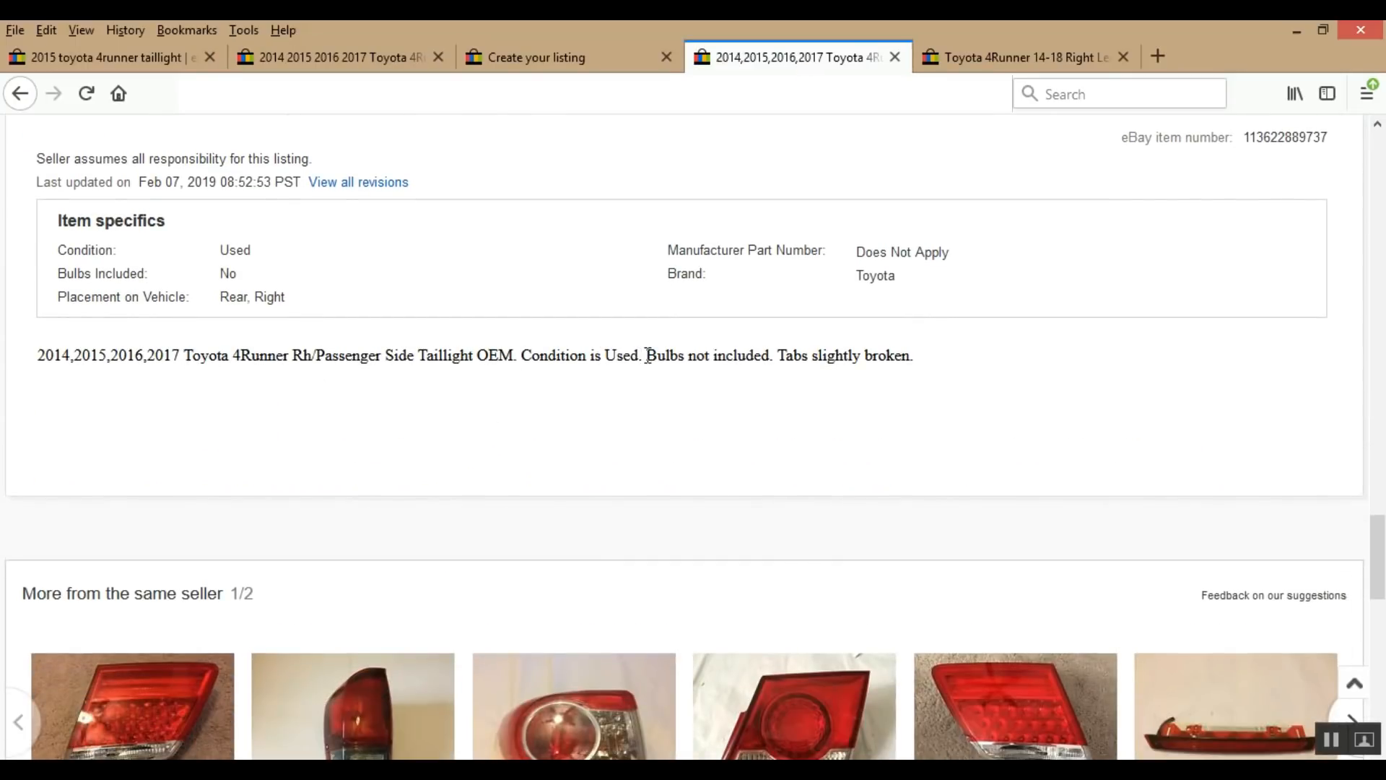
drag(646, 355, 770, 359)
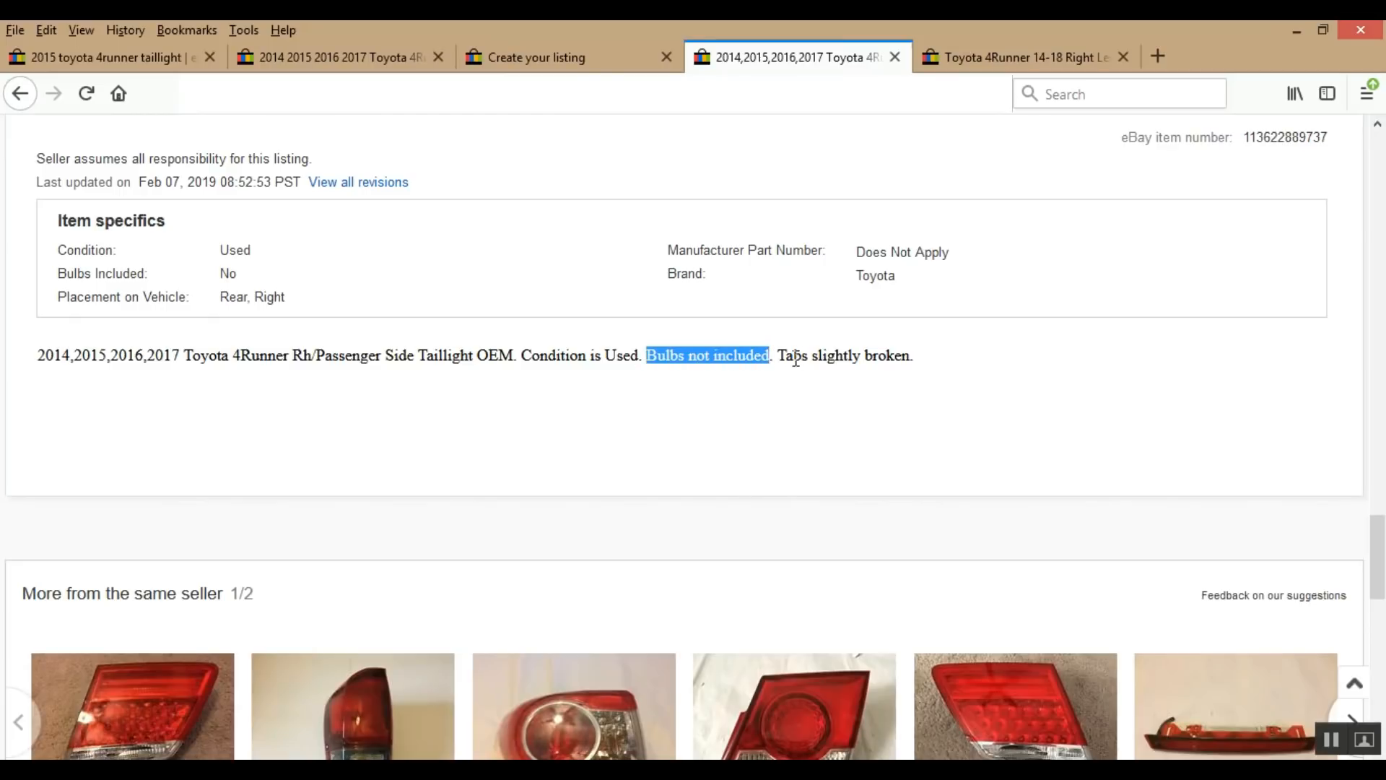
scroll(811, 390, up, 10)
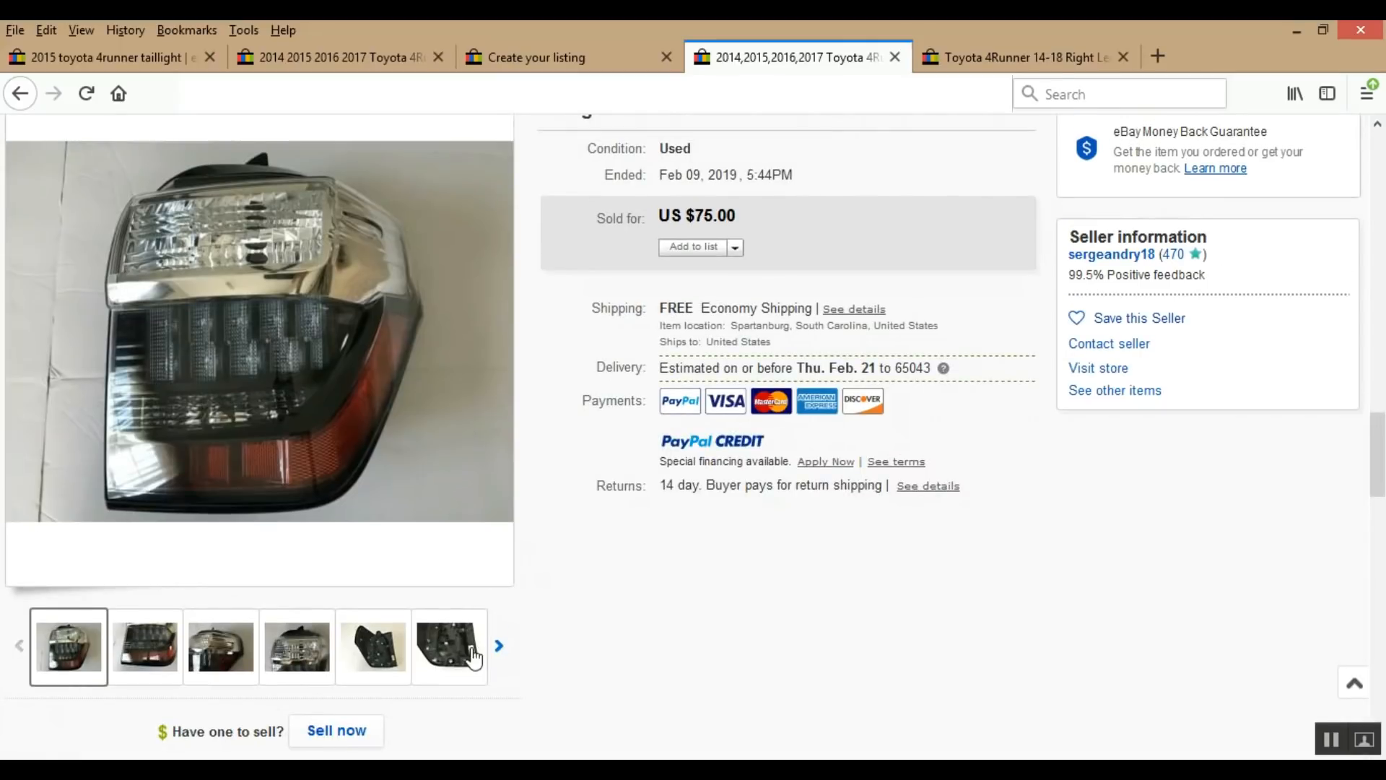
click(502, 652)
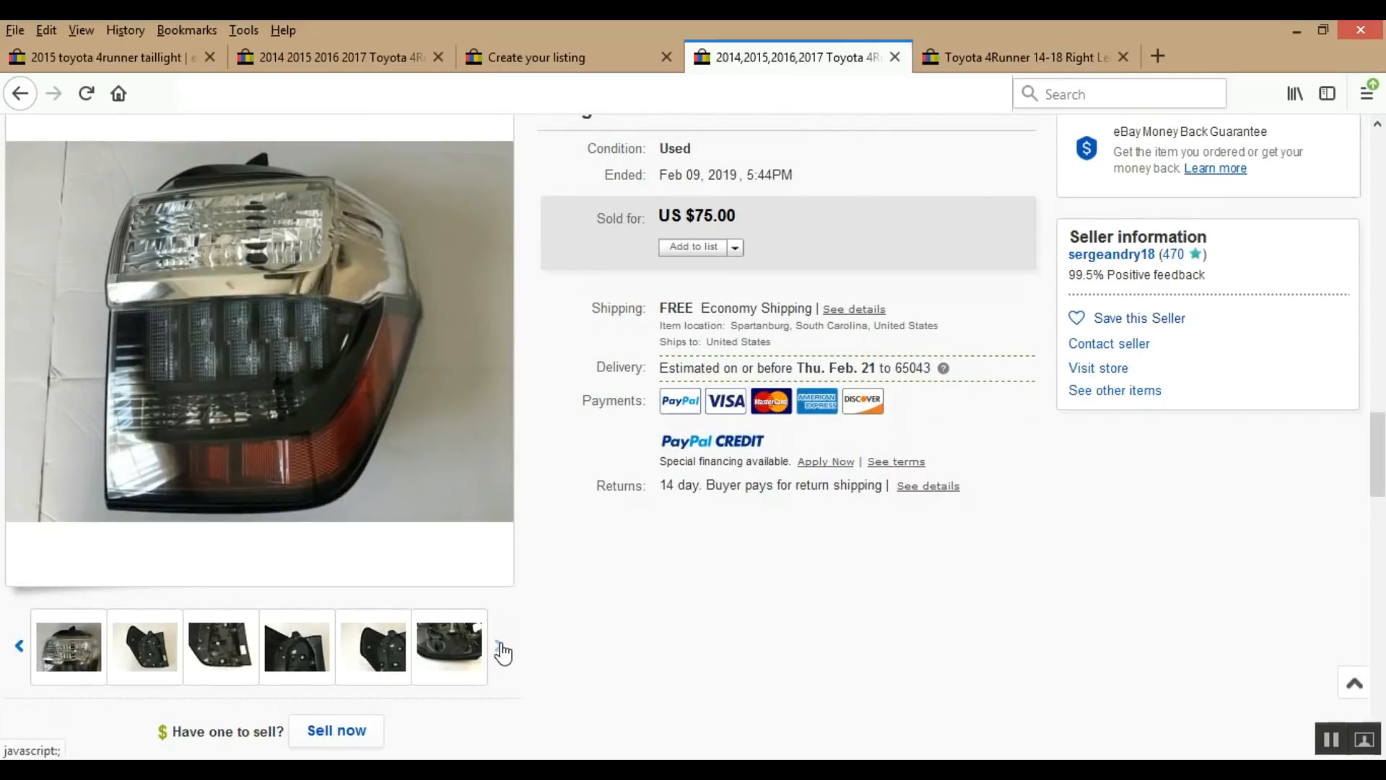
click(449, 645)
mouse_move(176, 337)
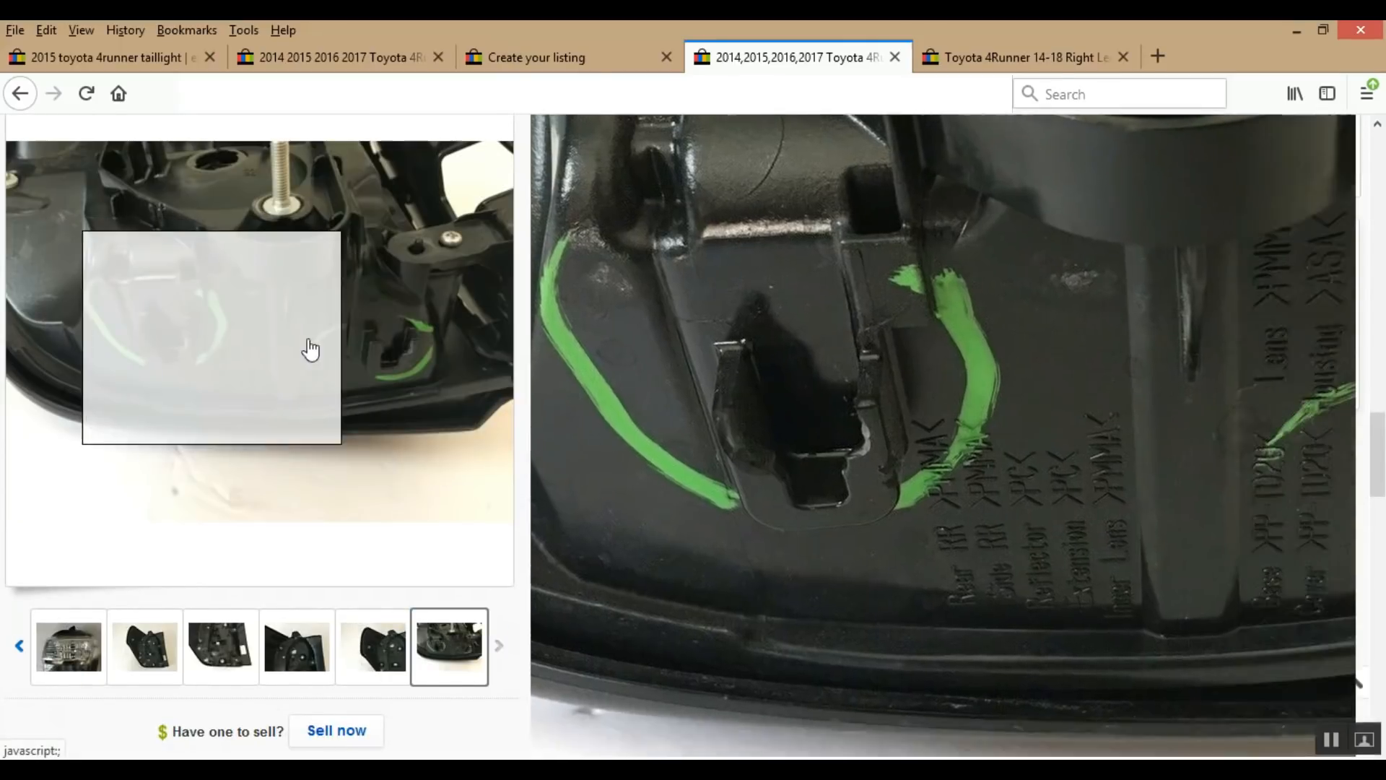
- Copy the full description text from the sold 14-18 Right Led listing into the new listing's item description
click(1019, 59)
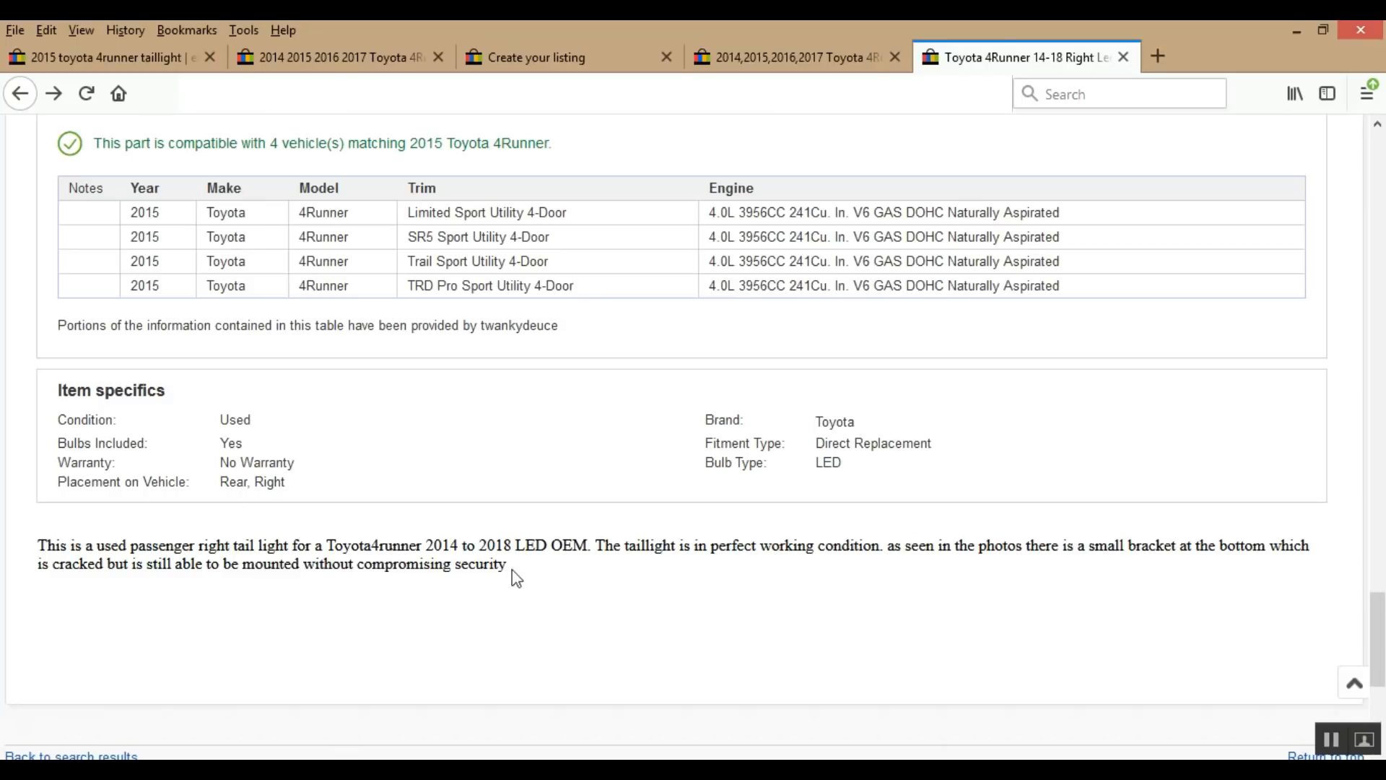
drag(514, 572, 57, 538)
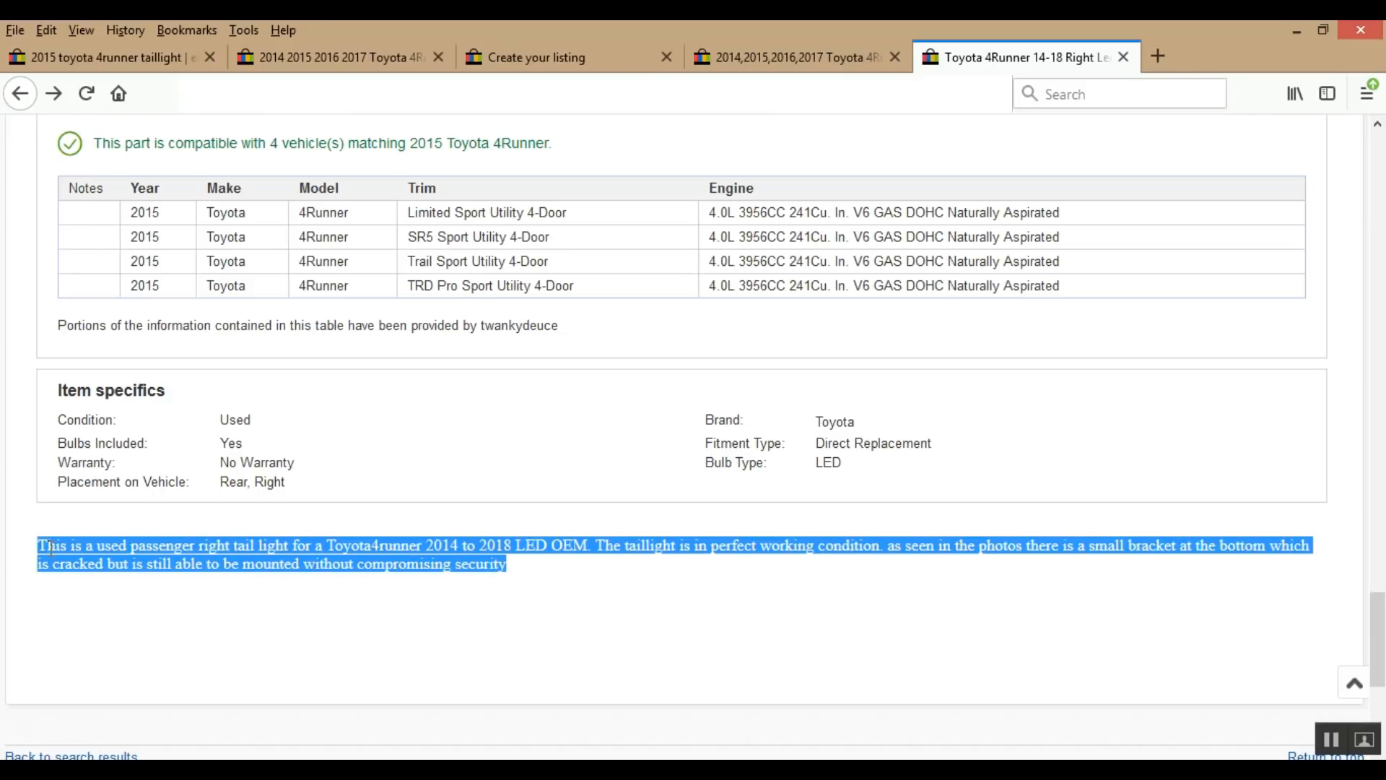
right_click(75, 554)
click(108, 565)
click(526, 57)
scroll(437, 507, down, 3)
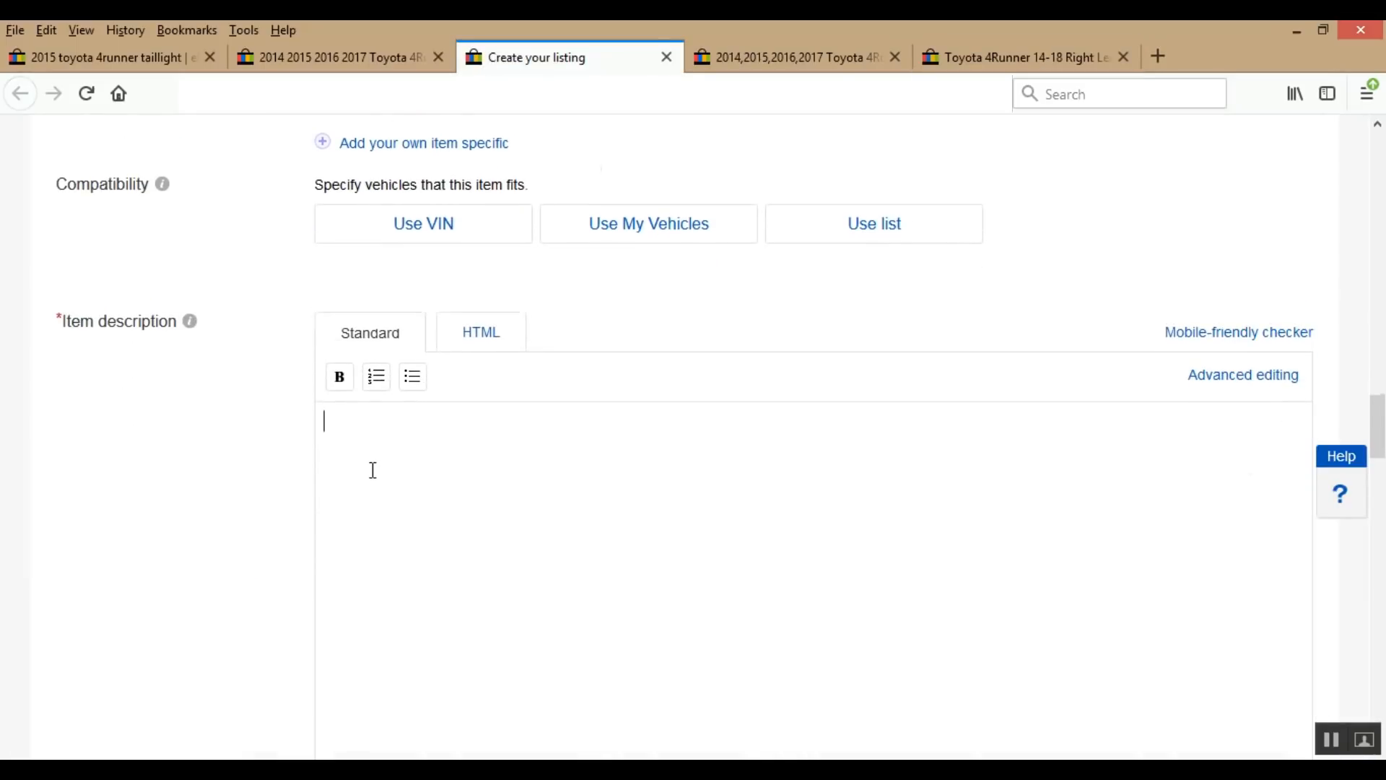
right_click(377, 468)
click(453, 553)
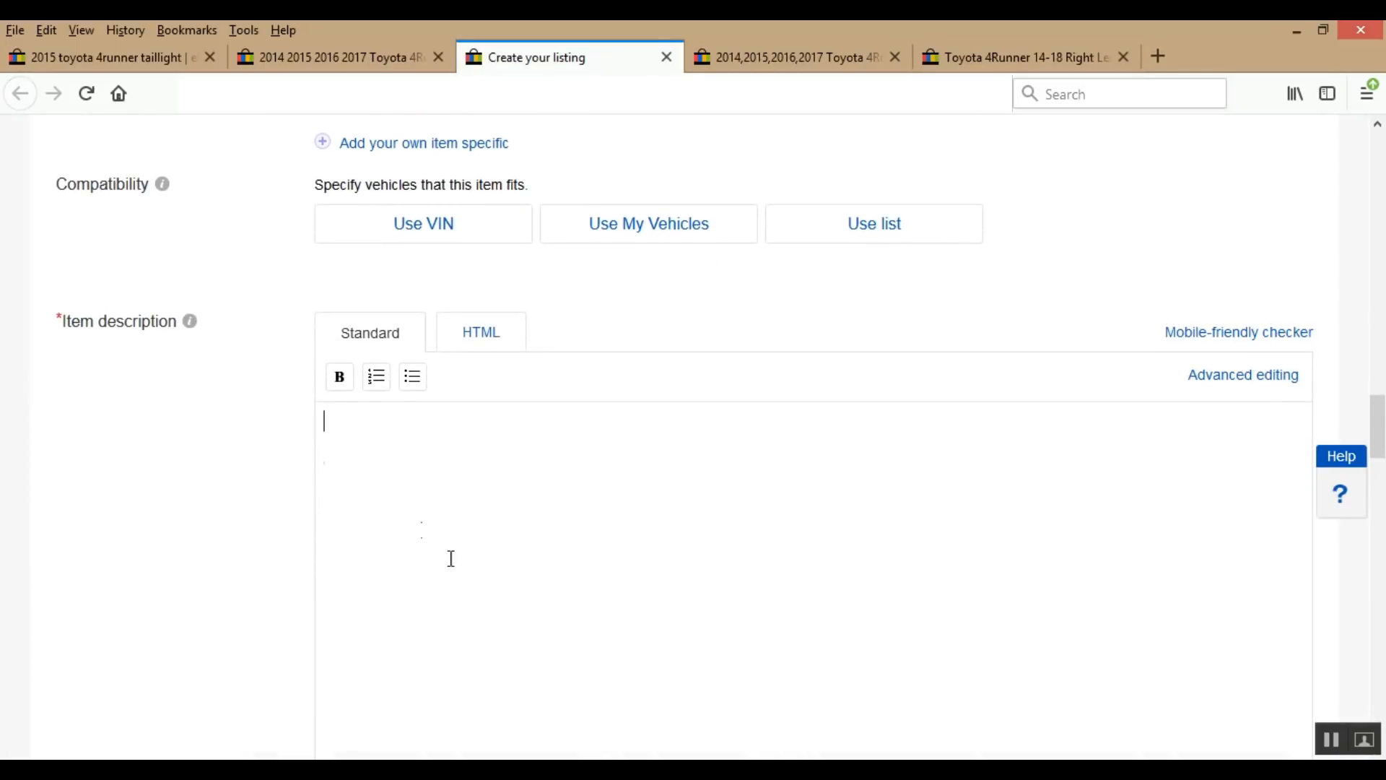
- Add the opening line "Hi, I have a Toyota 4Runner taillight for sale." above the pasted description, separated by a blank line
click(326, 421)
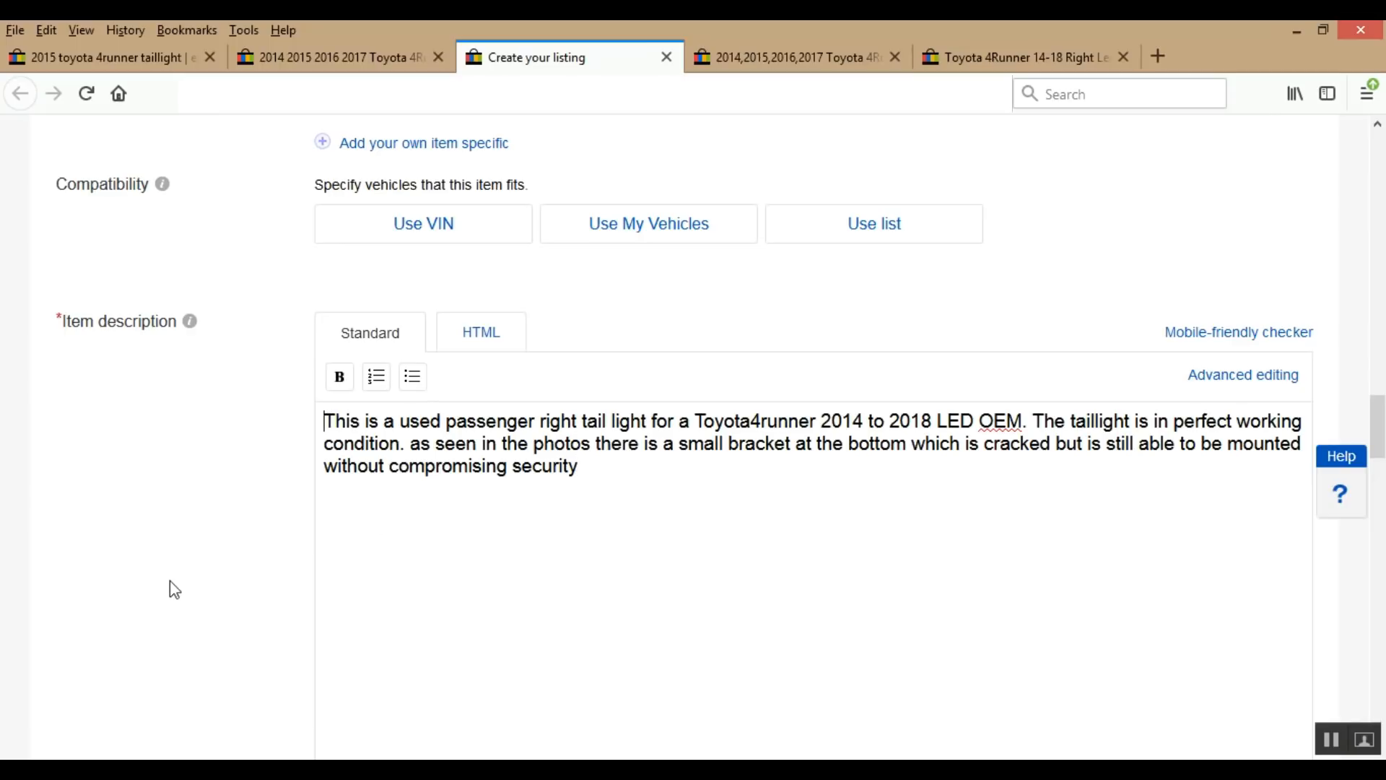
key(Return)
key(Return)
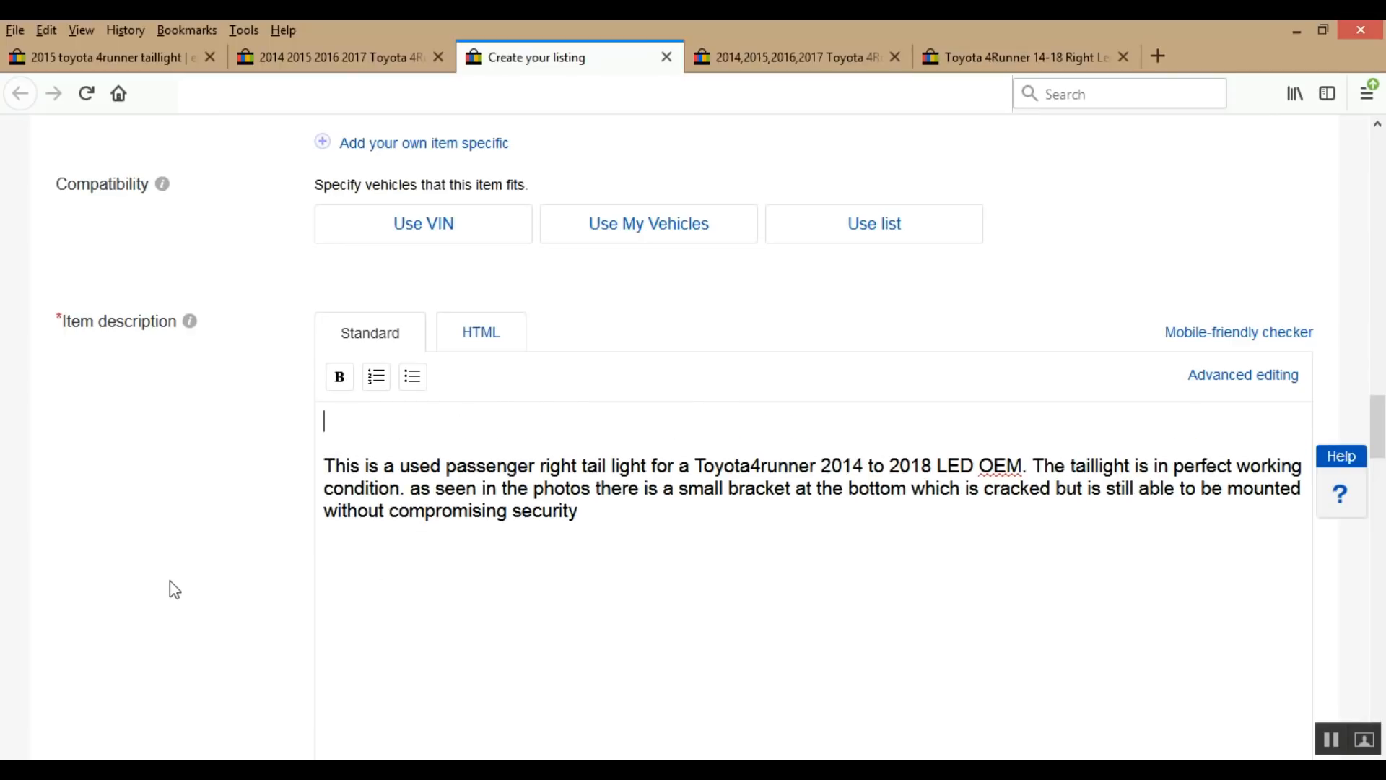
text(Hi, I have a Toyot)
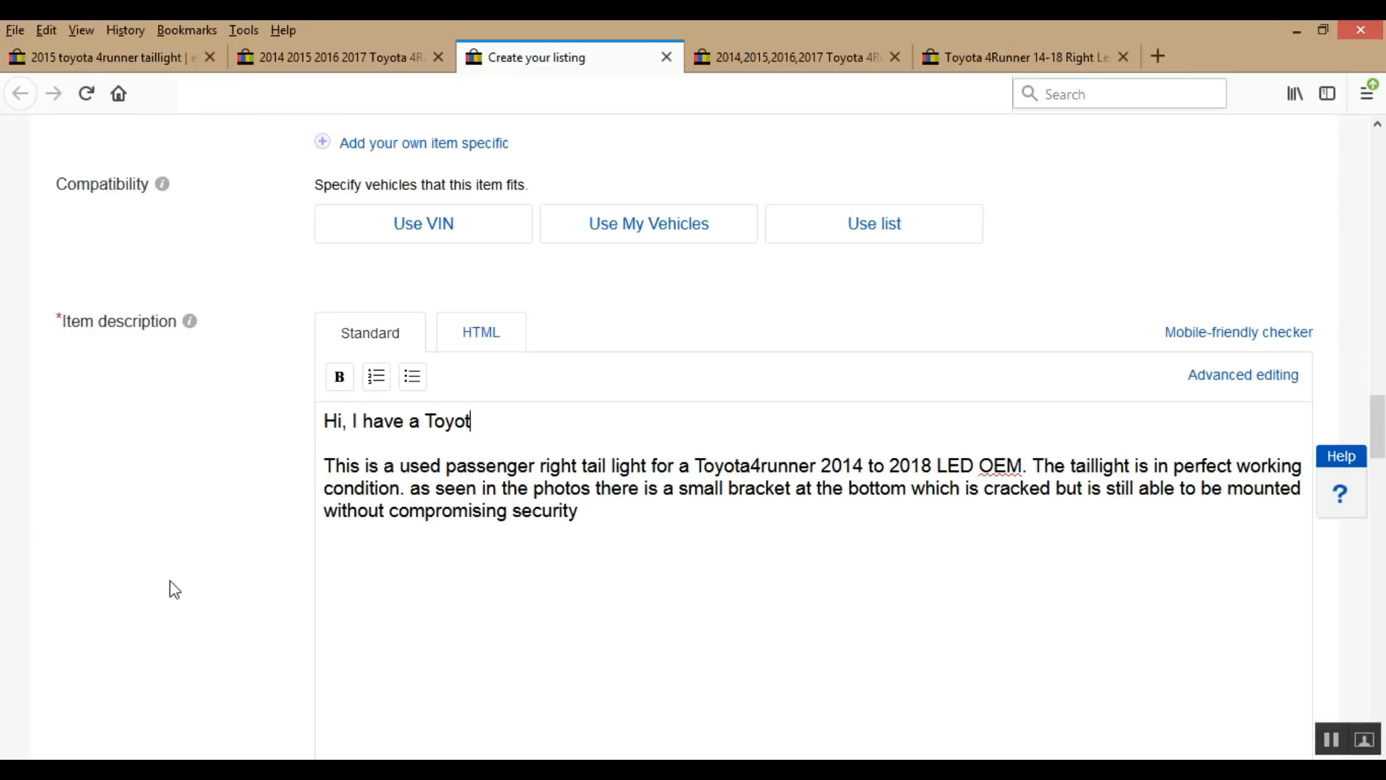
text(a 4Runner taillight for sale.)
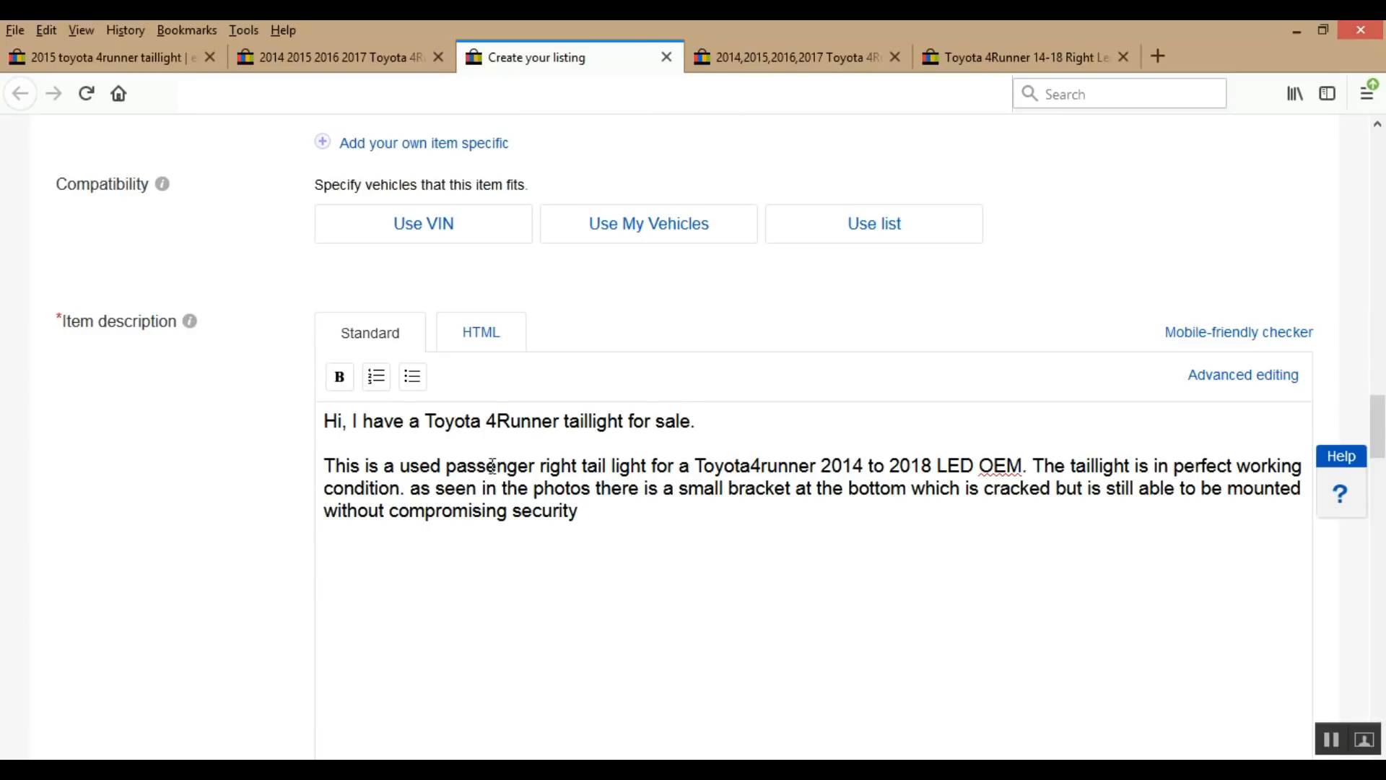
- Replace "This is a" at the start of the description's second paragraph with "It's a"
double_click(392, 466)
drag(333, 466, 289, 486)
text(It's a)
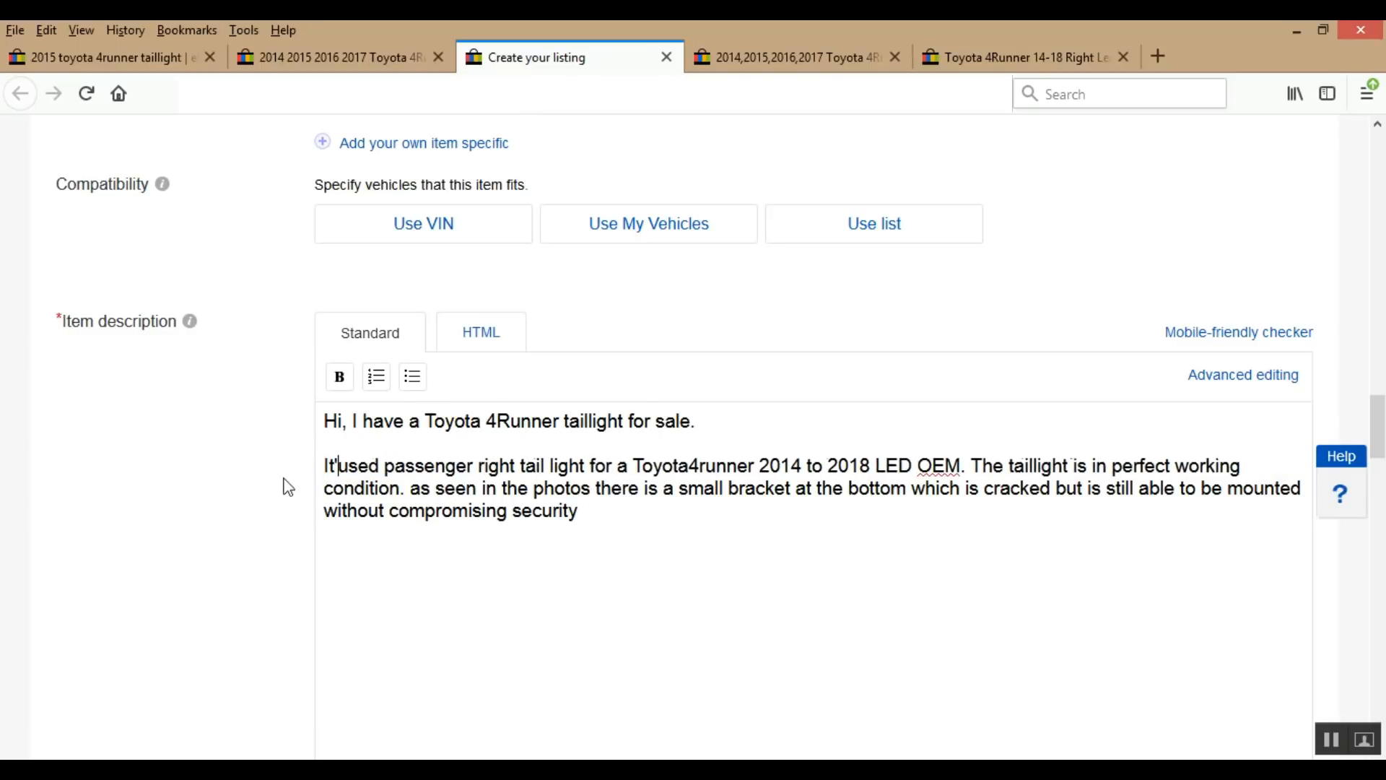
- Remove "a Toyota4runner" from the description's second paragraph so the phrase reads "tail light for 2014 to 2018"
key(Right)
key(Right)
key(Right)
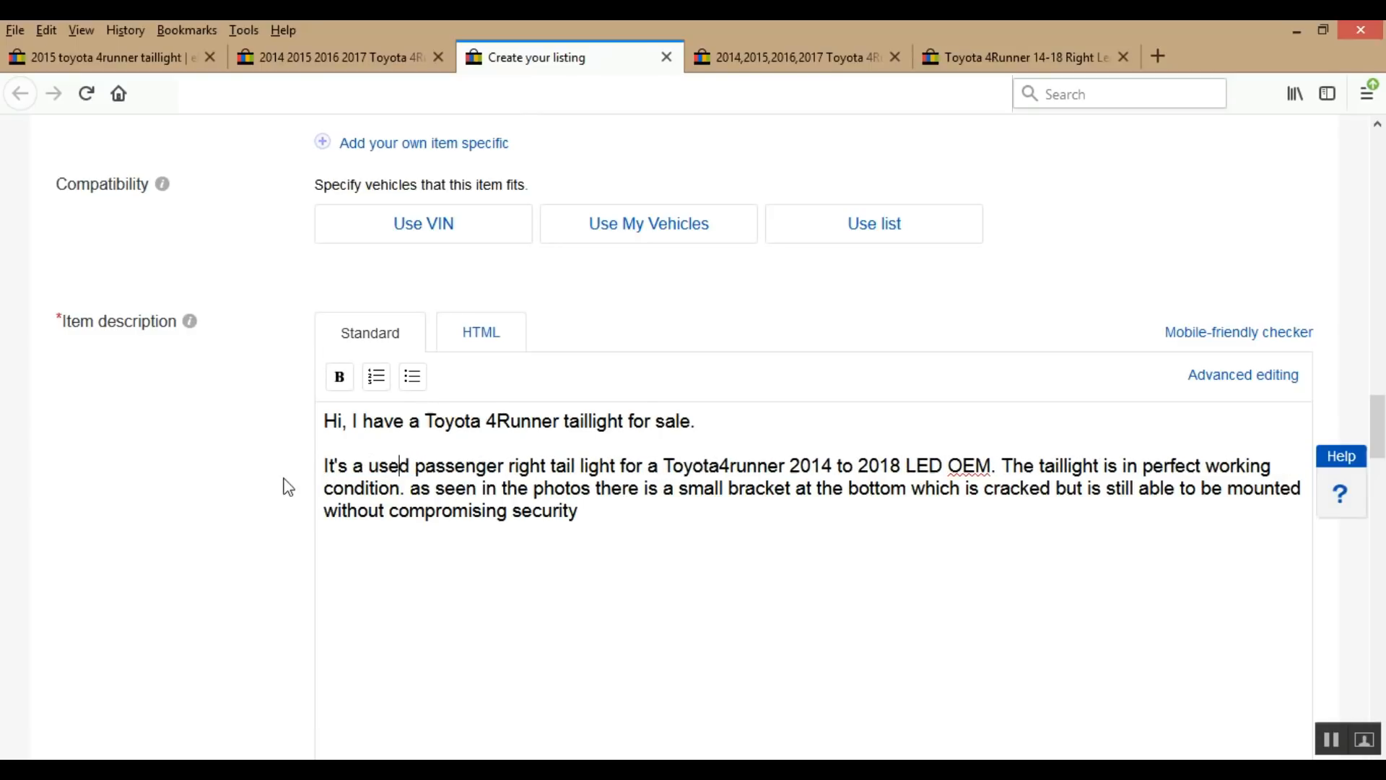
key(Right)
key(Right)
key(Right)
key(Right)
key(Right)
key(Right)
key(Right)
key(Right)
key(Right)
key(Right)
key(Right)
key(Right)
key(Right)
key(Right)
key(Right)
key(Right)
key(Right)
key(Right)
key(Right)
key(Right)
key(Right)
key(Right)
key(Right)
key(Right)
key(Right)
key(Right)
key(Right)
key(Right)
key(Right)
key(Right)
key(Right)
key(Right)
key(Right)
key(Delete)
key(Delete)
key(Delete)
key(Delete)
key(Delete)
key(Delete)
key(Delete)
key(Delete)
key(Delete)
key(Delete)
key(Delete)
key(Delete)
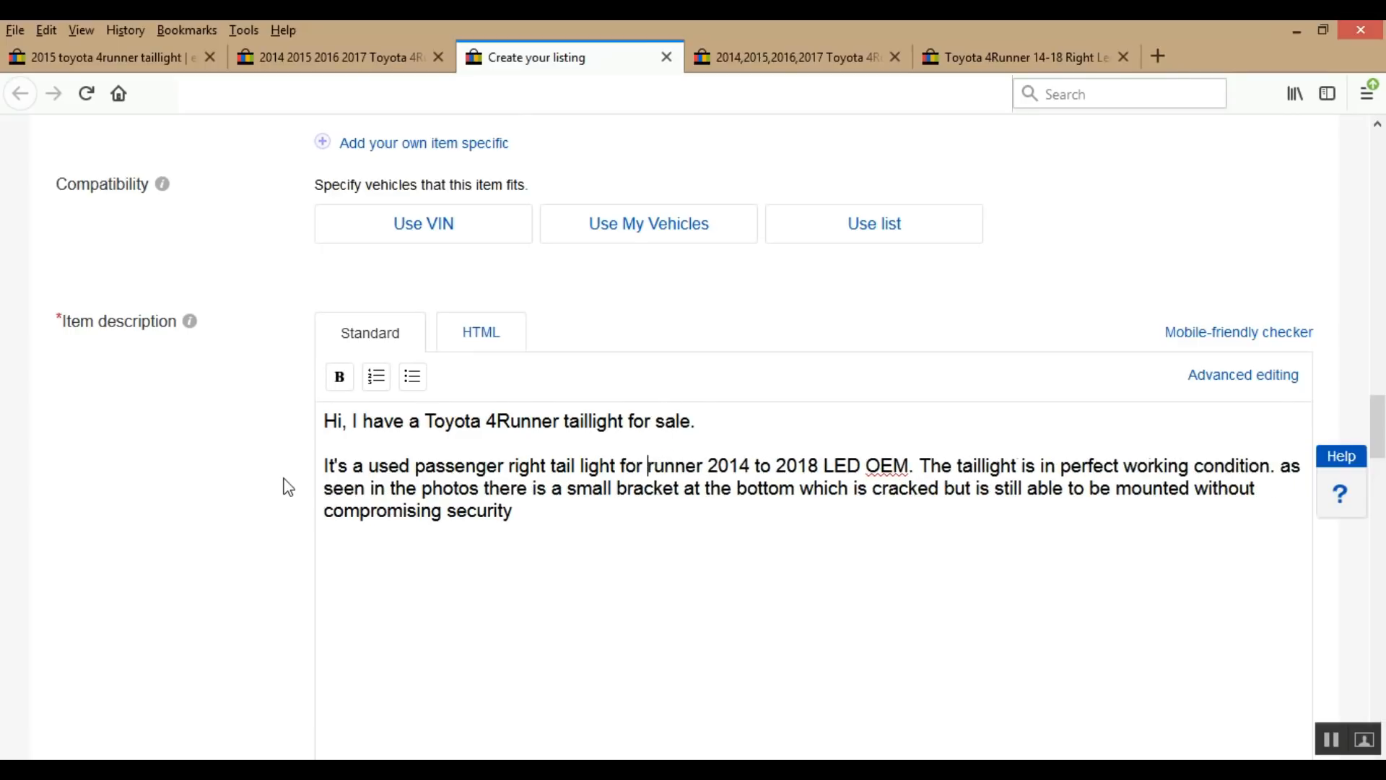
key(Delete)
key(Delete)
key(Delete)
key(Delete)
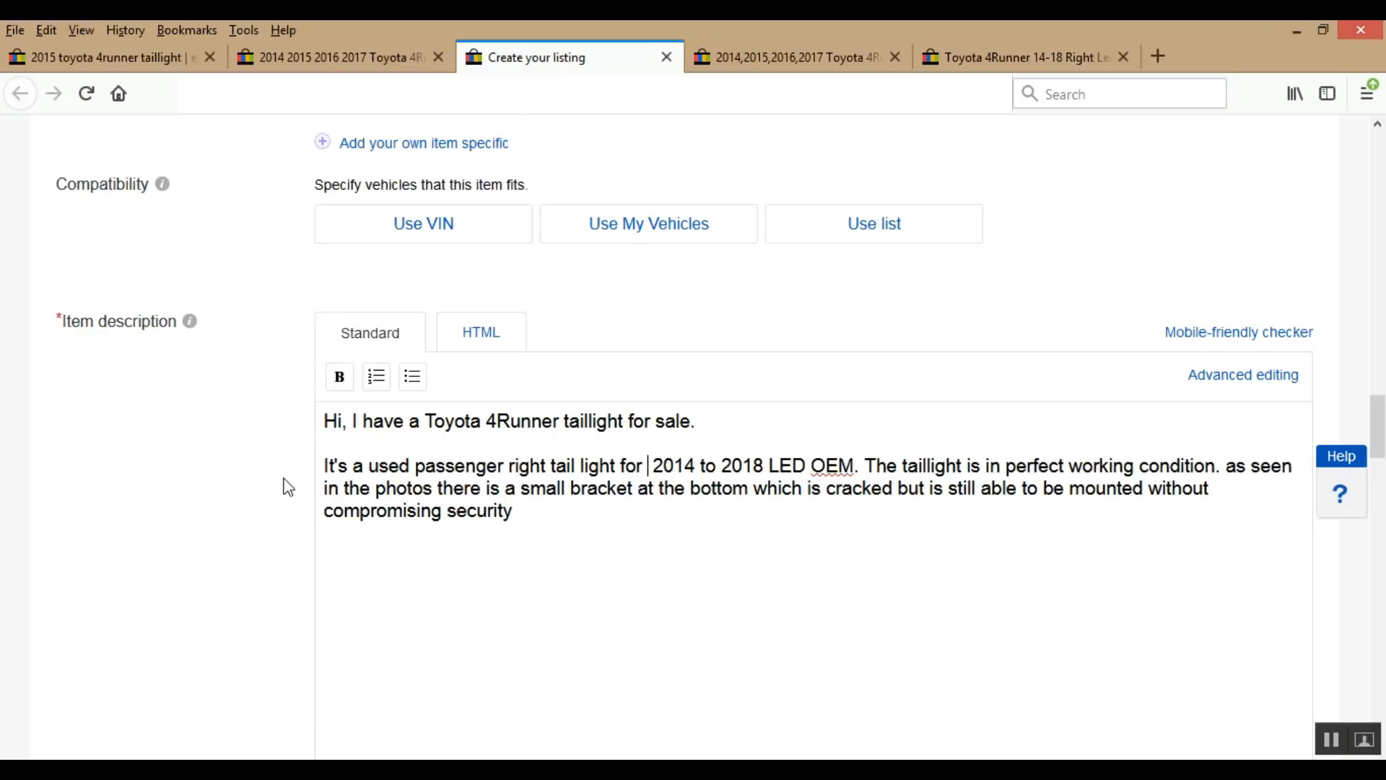
- Remove the extra space before "2014" in the description and insert "OEM LED" before "taillight" in its opening line
key(Delete)
key(Right)
key(Right)
key(Right)
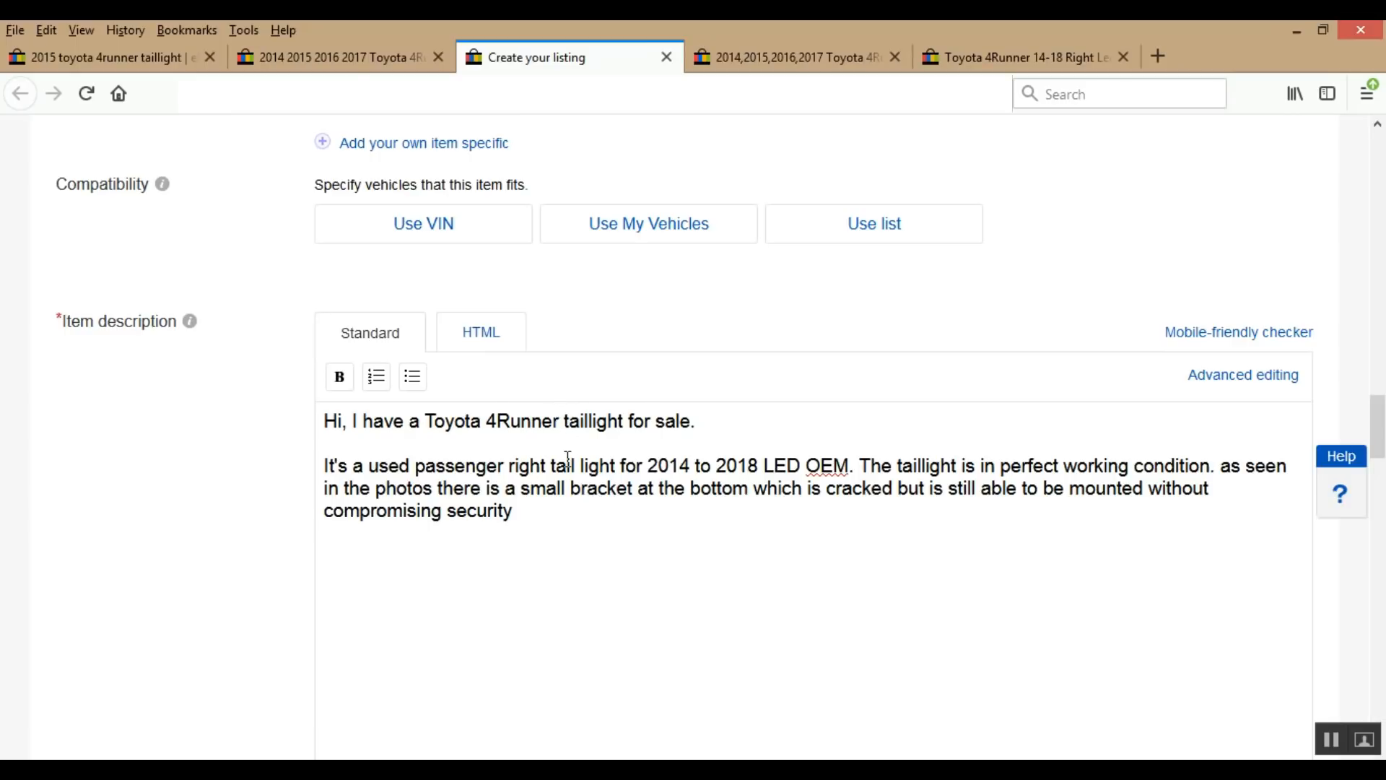
text(OEM LED)
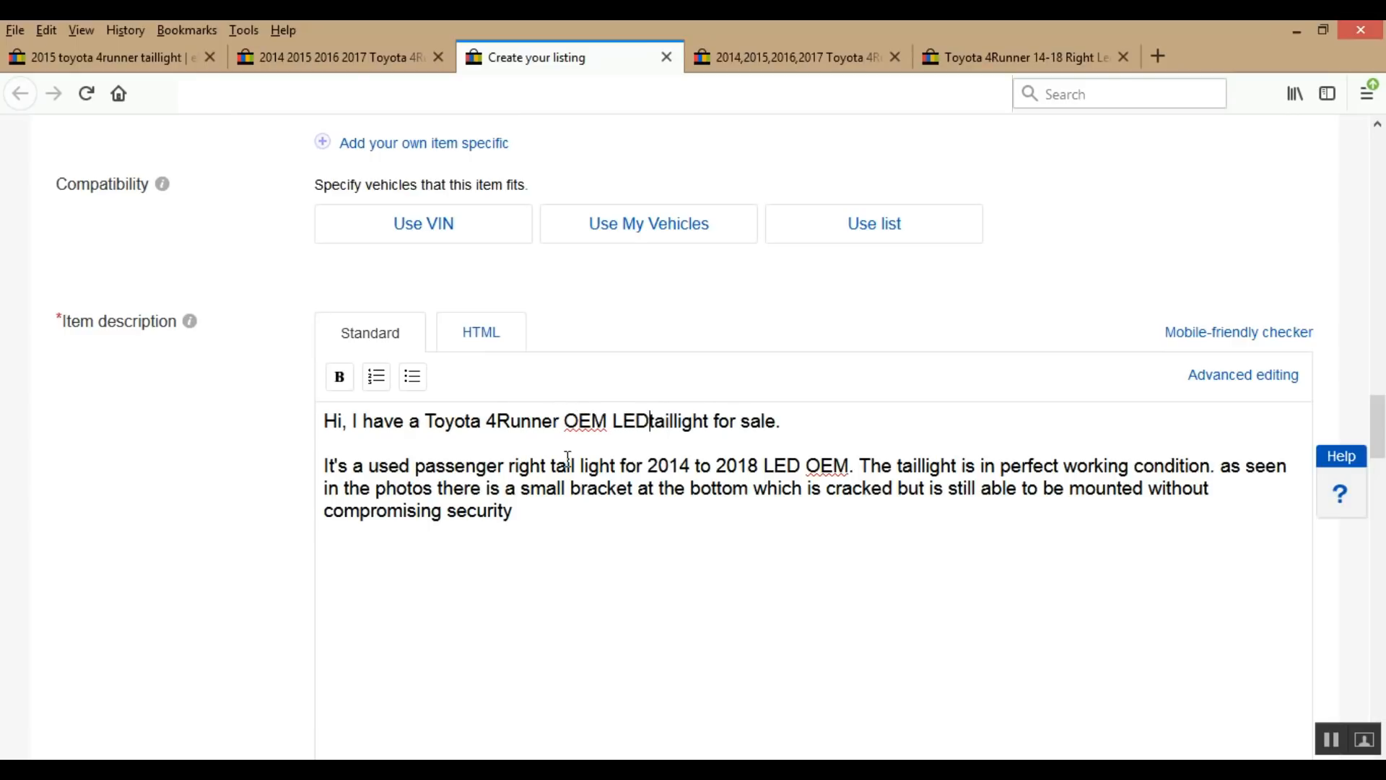
- Delete "LED OEM" after "2018" in the description and start a new paragraph at "The taillight is in perfect working condition"
click(767, 464)
key(BackSpace)
key(Delete)
key(Delete)
key(Delete)
key(Delete)
key(Delete)
key(Delete)
key(Delete)
key(Delete)
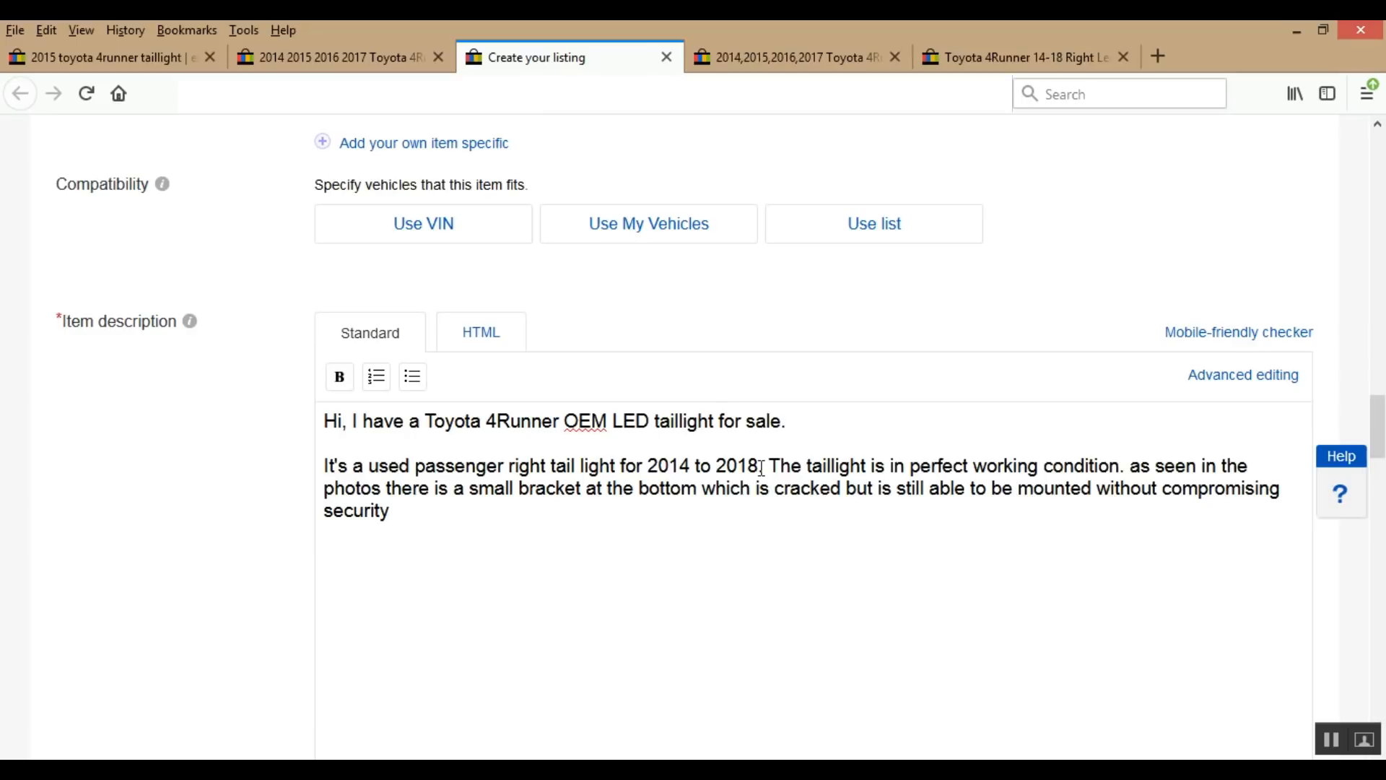
key(Return)
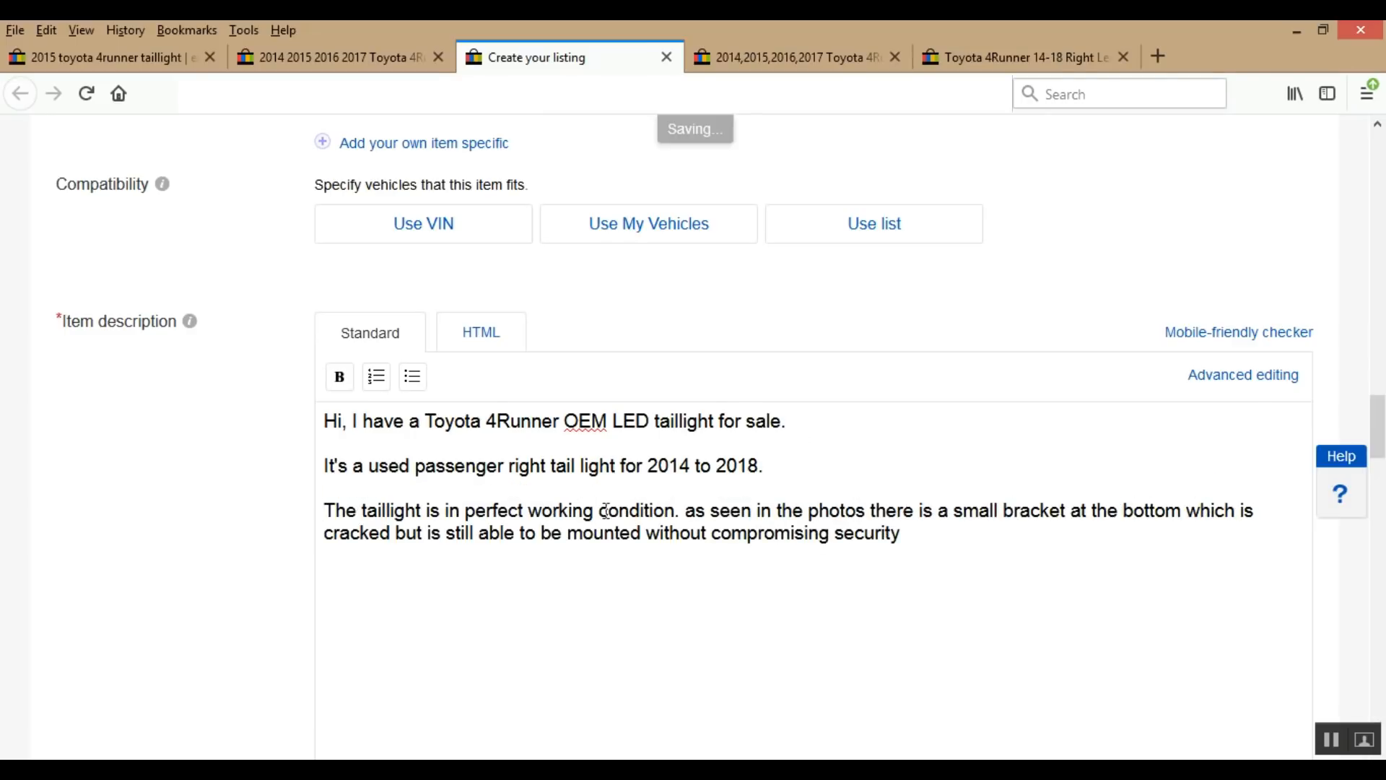
- Replace the third paragraph with "The lens has some scuffs, scrapes, & scratches from use, but is in good condition overall. No broken tabs."
drag(903, 533, 323, 515)
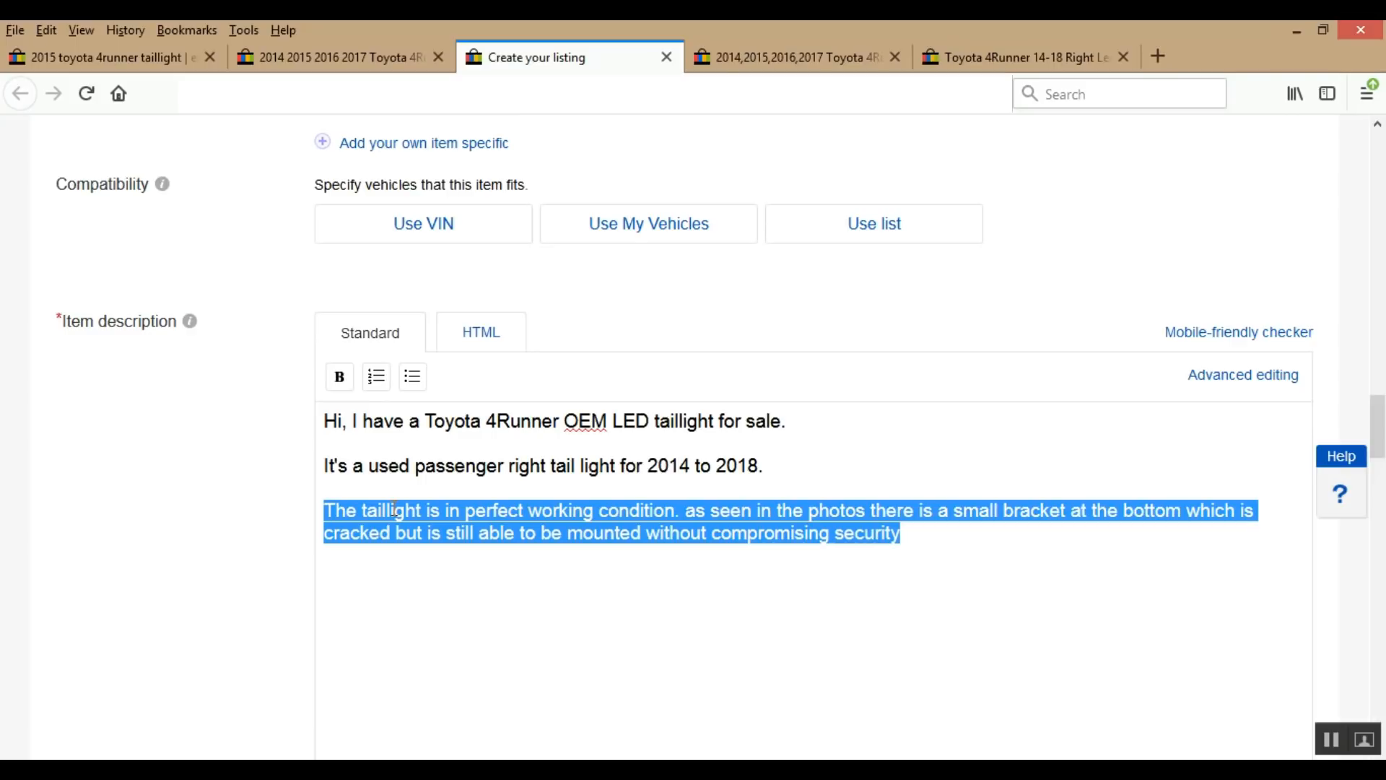
text(The )
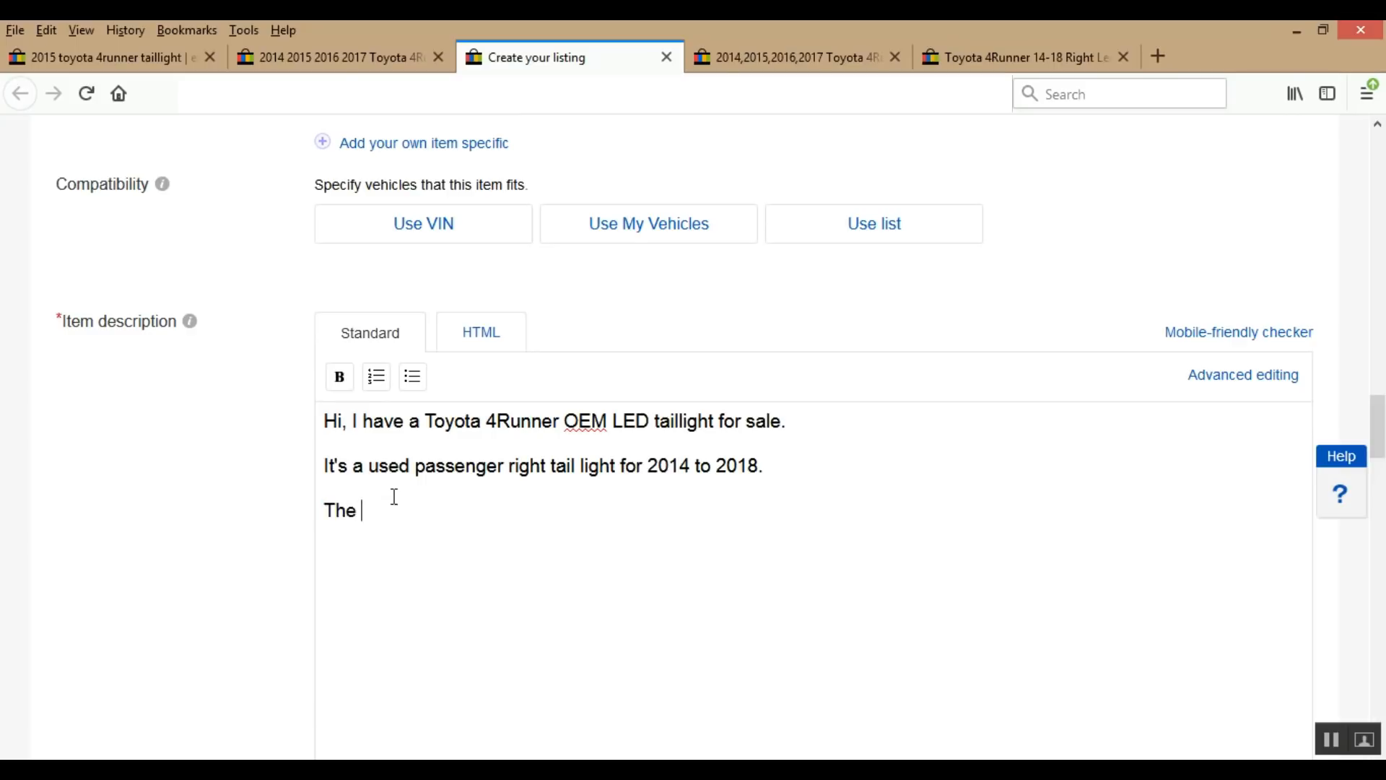
text(lense has som)
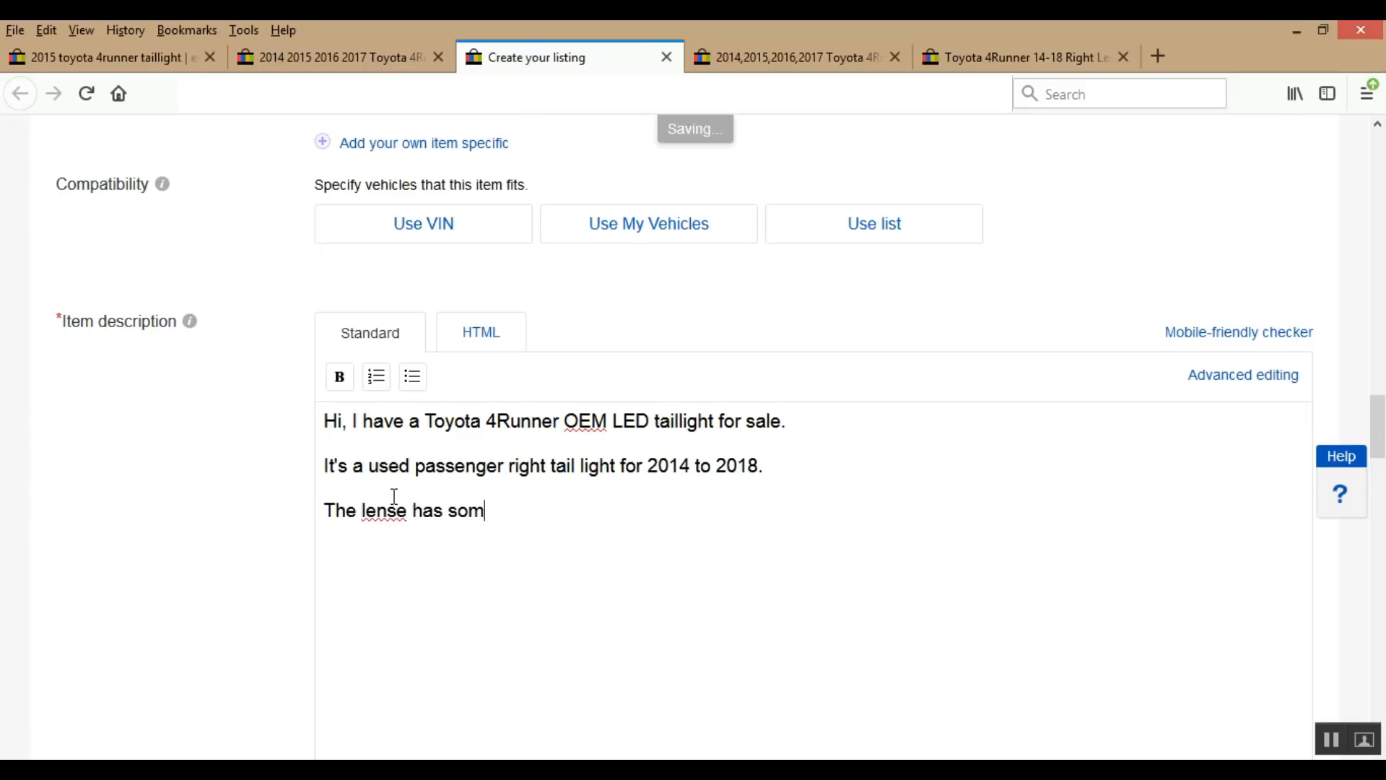
click(407, 512)
key(BackSpace)
click(485, 515)
text(e scuffs, scrapes, & scratches from use, but it)
key(BackSpace)
key(BackSpace)
text(se, but is in good)
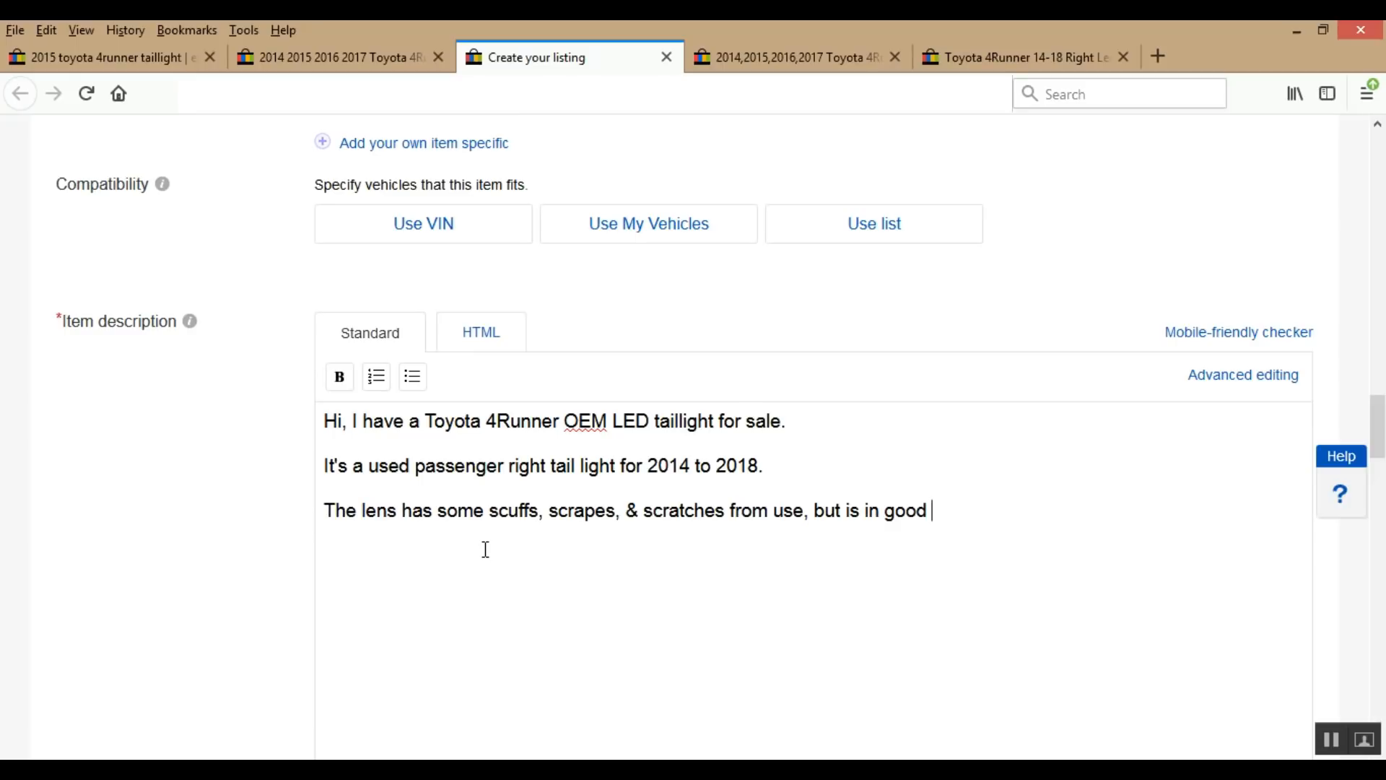
text( condition overall. No broken tabs.)
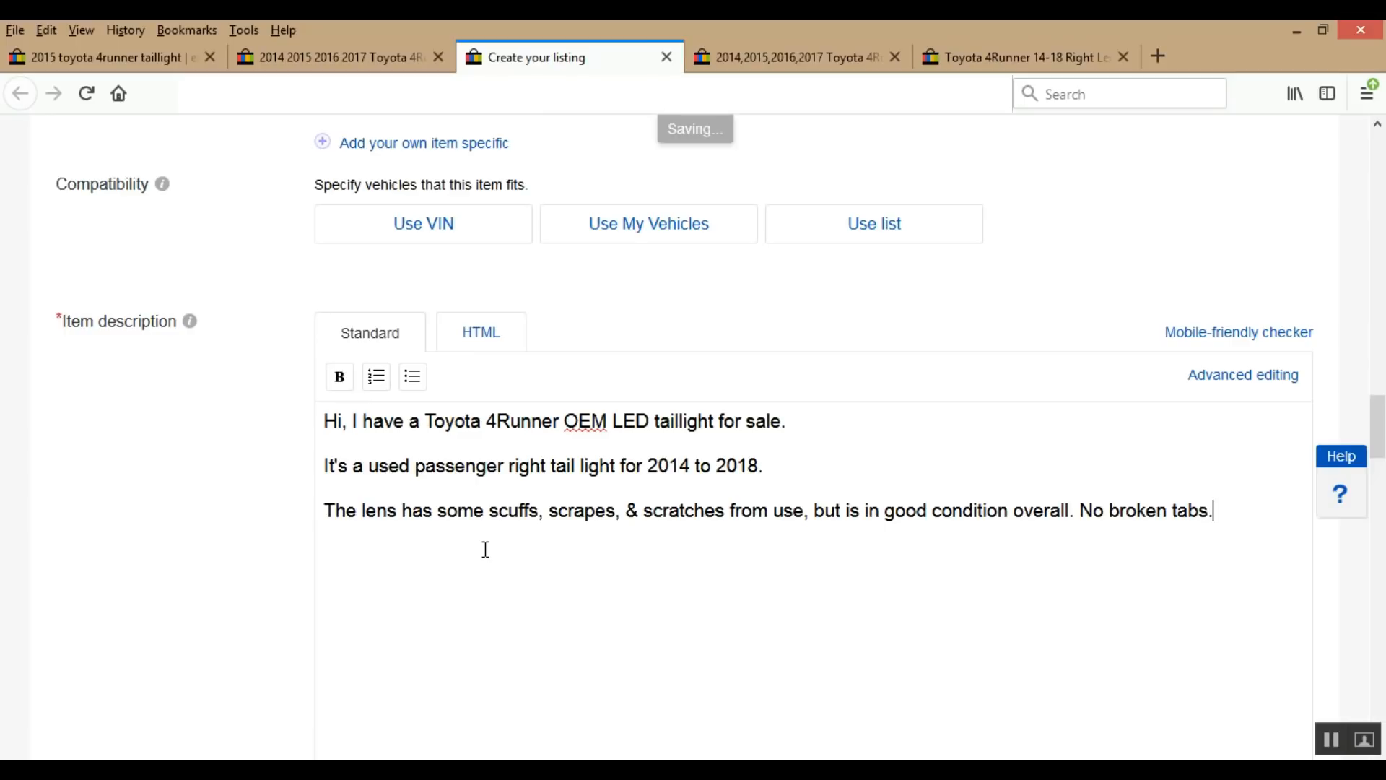
- Add the closing paragraphs "Please check out all the photos carefully to see details and condition." and "Thanks!" to the description
key(Return)
text(Please check out all the photos carefully to )
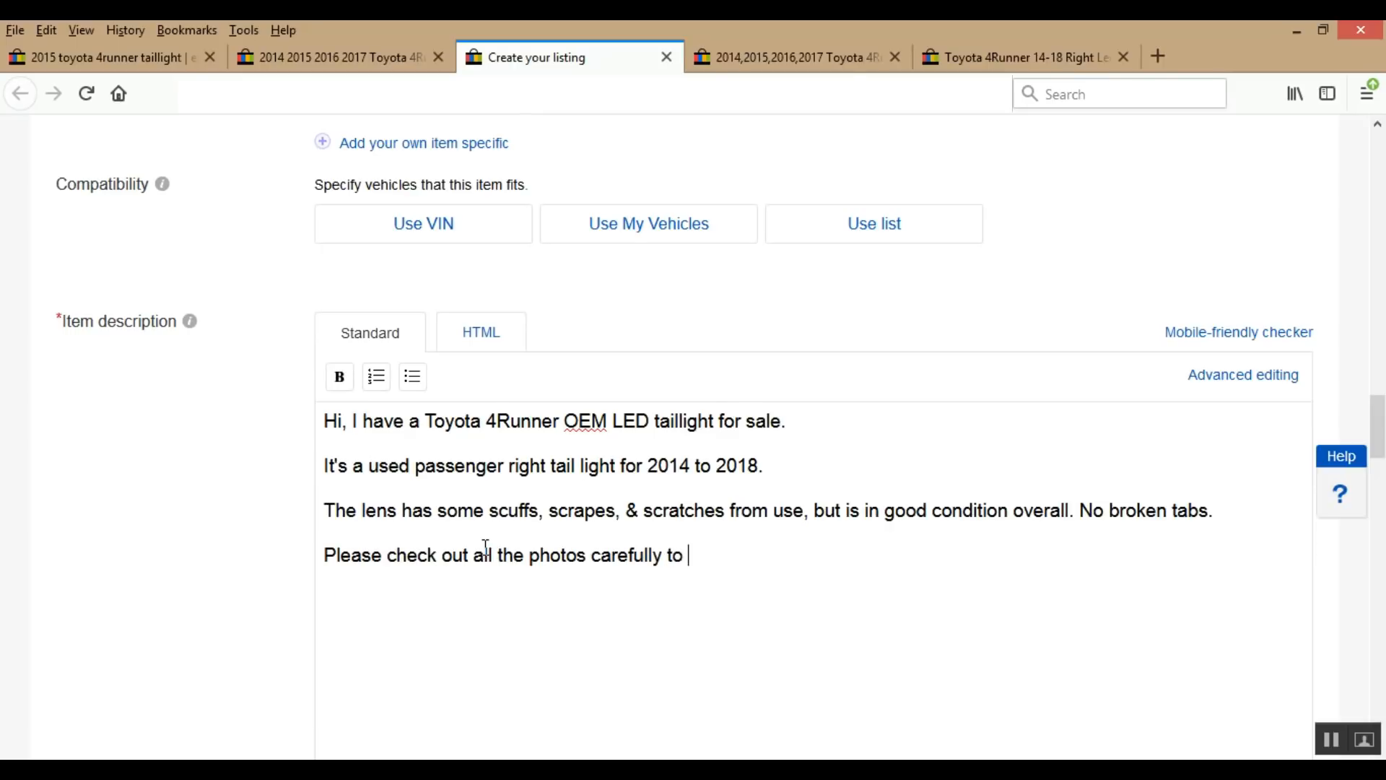
text(see th)
key(BackSpace)
key(BackSpace)
text(e)
key(BackSpace)
key(BackSpace)
text(details and condition.)
key(Return)
text(Thanks!)
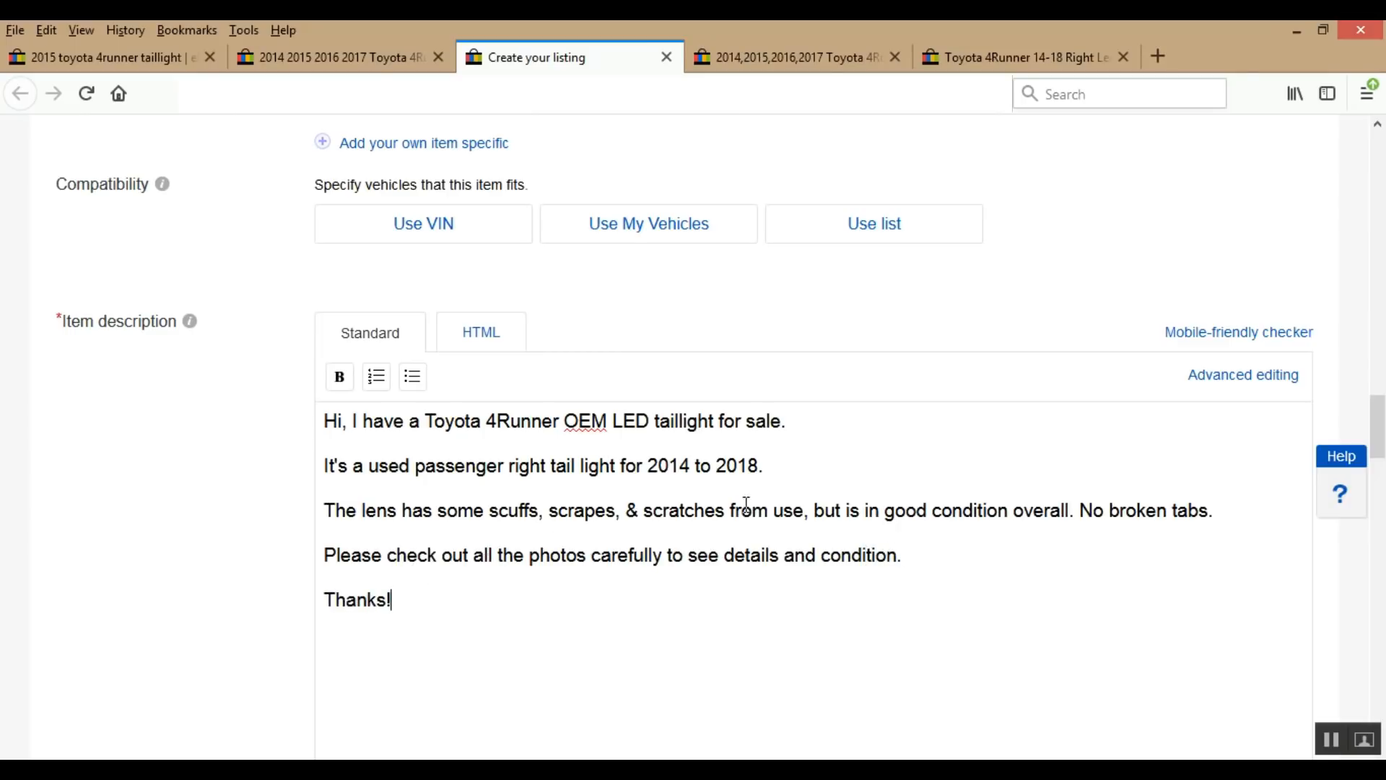
- Insert "(see close up photos)" after "from use" and add "4Runners" after "2018" in the description
text( (see)
text( close up pho)
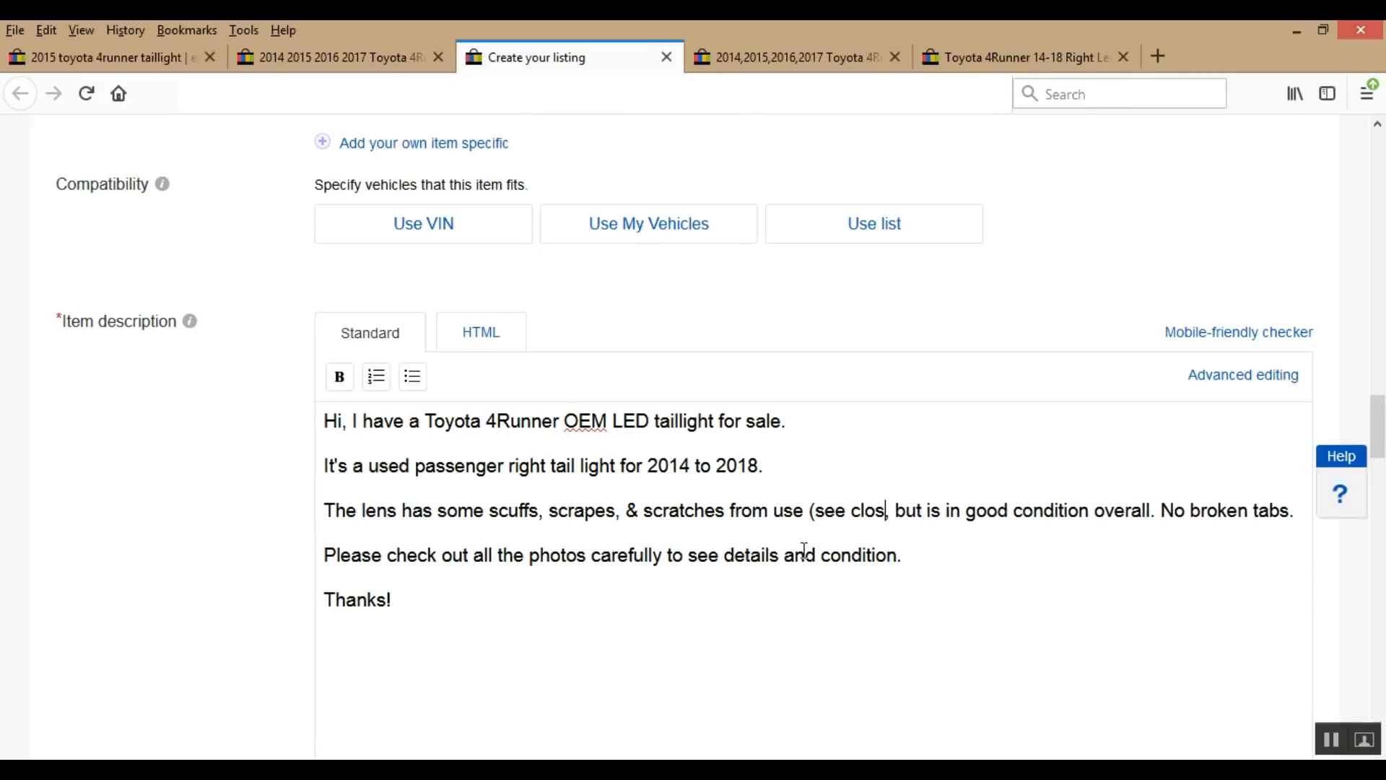
text(tos))
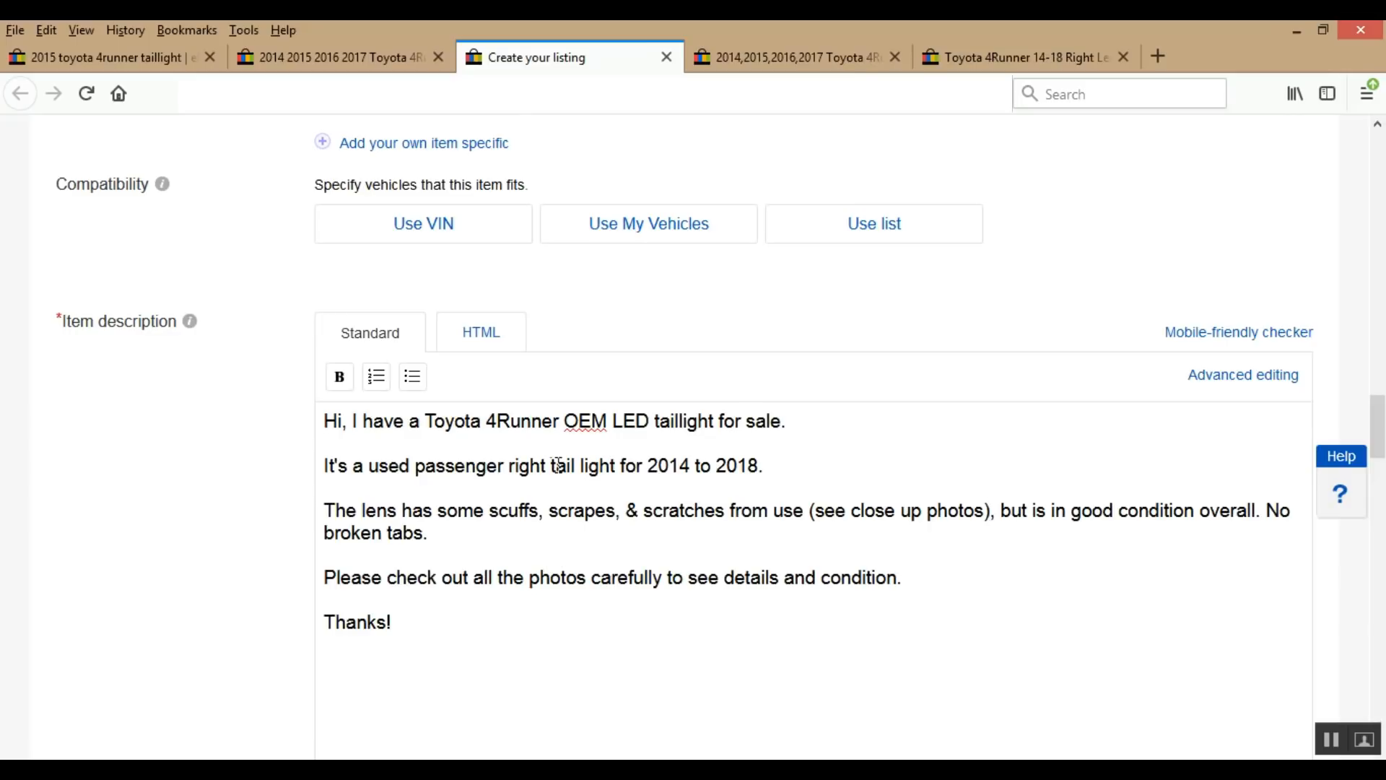
click(759, 466)
text(4Runners.)
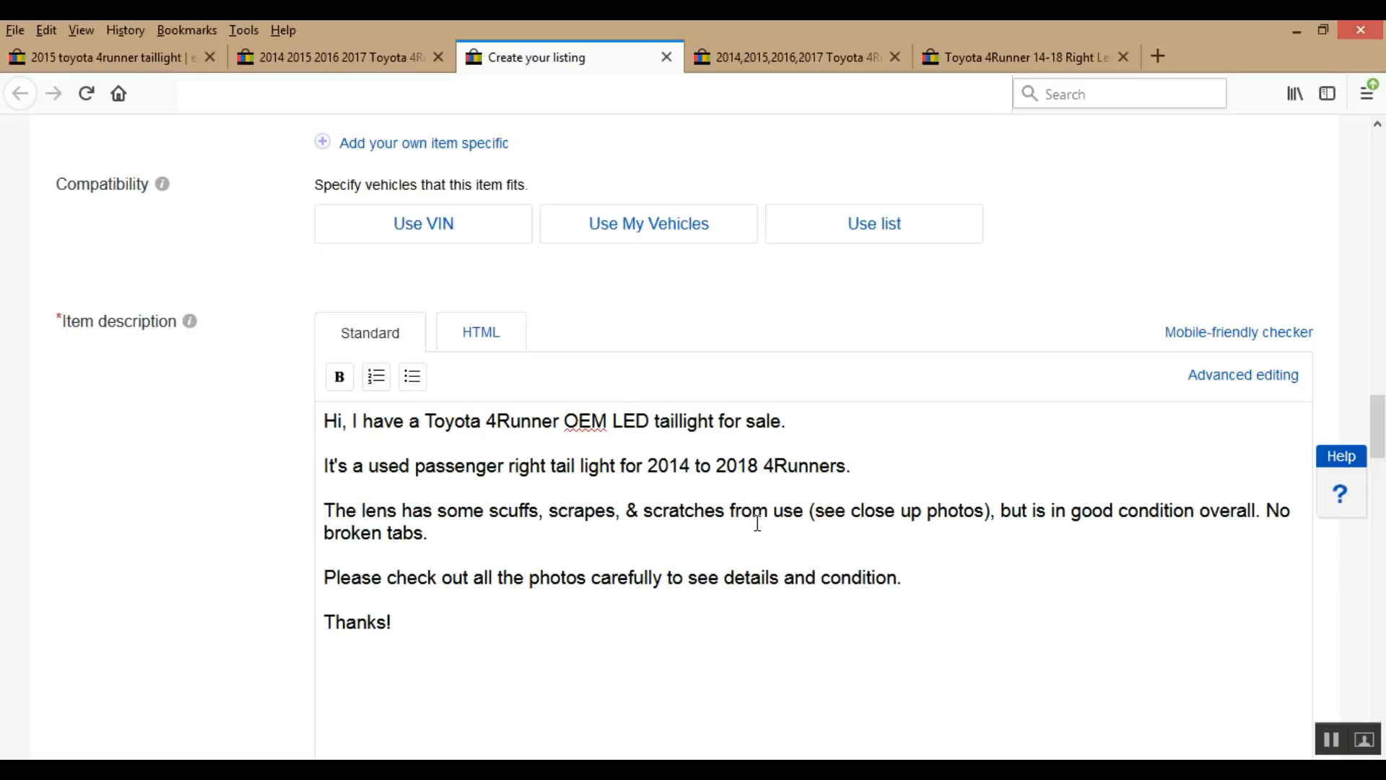
- Switch the listing format to Auction-style and look through its duration options
scroll(260, 579, down, 2)
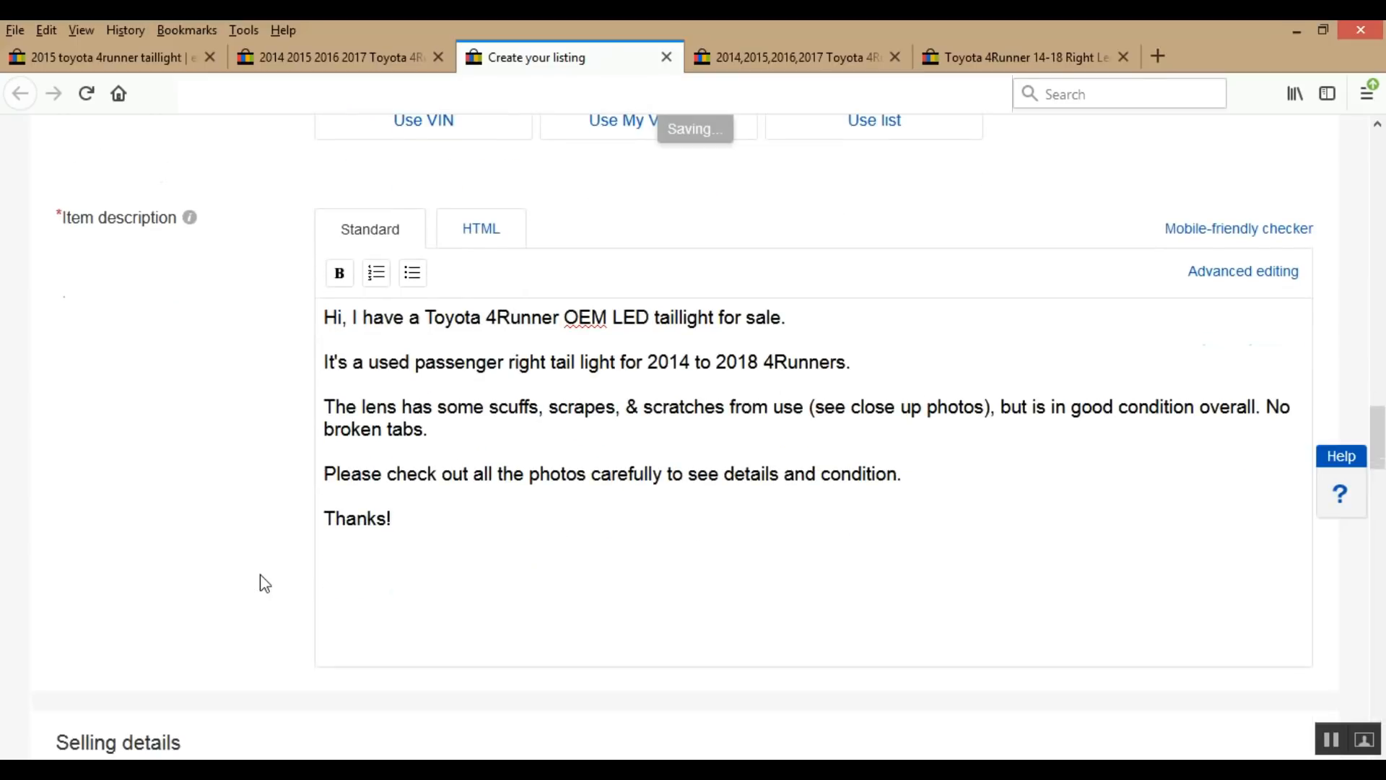
scroll(264, 584, down, 2)
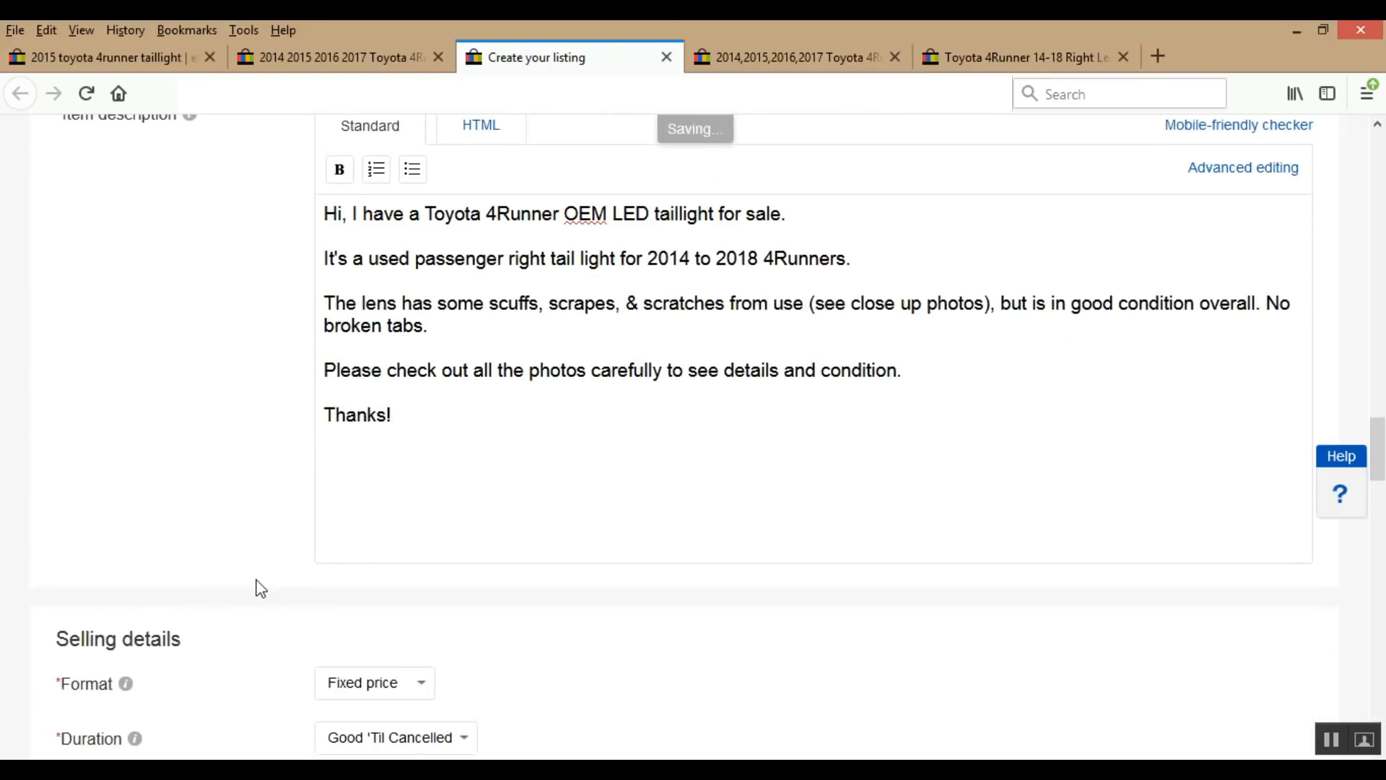
scroll(261, 588, down, 2)
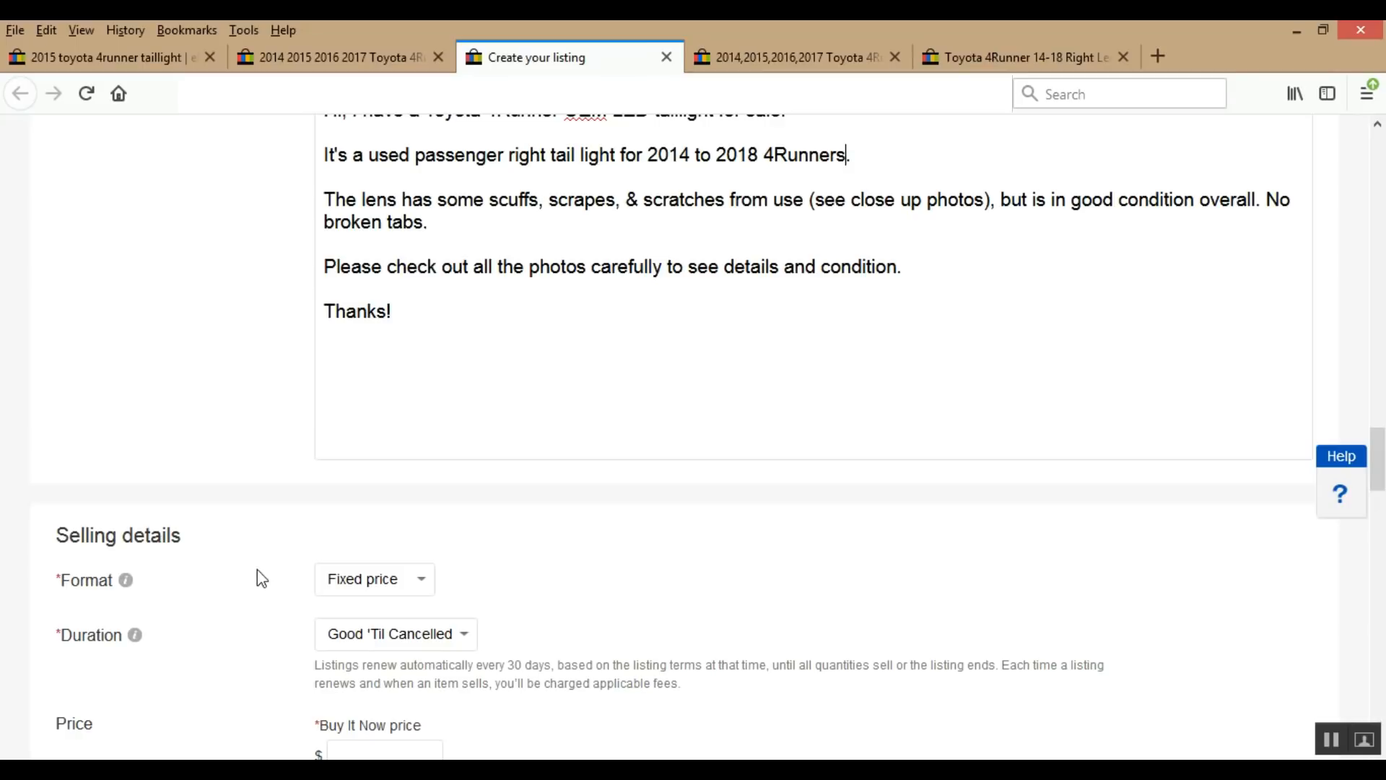
scroll(261, 579, down, 2)
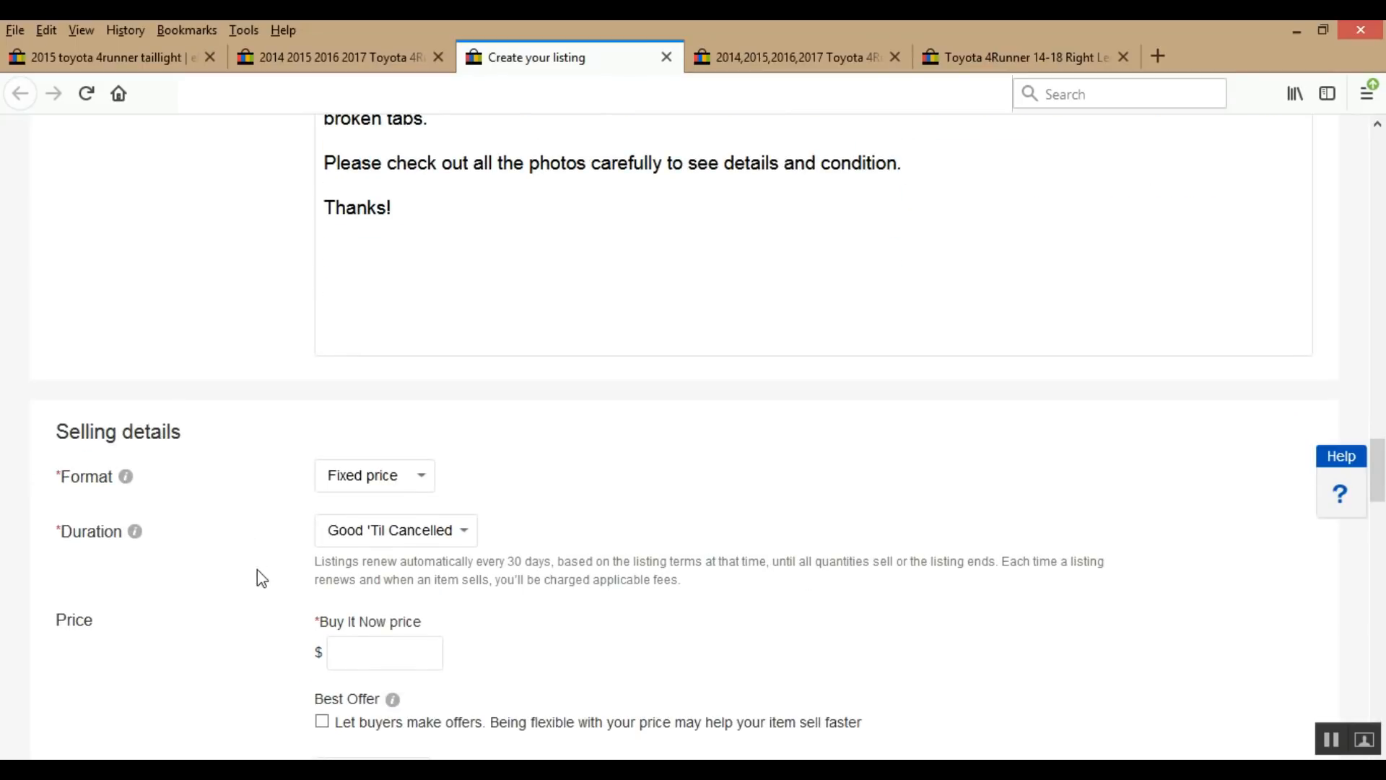
click(421, 477)
click(407, 496)
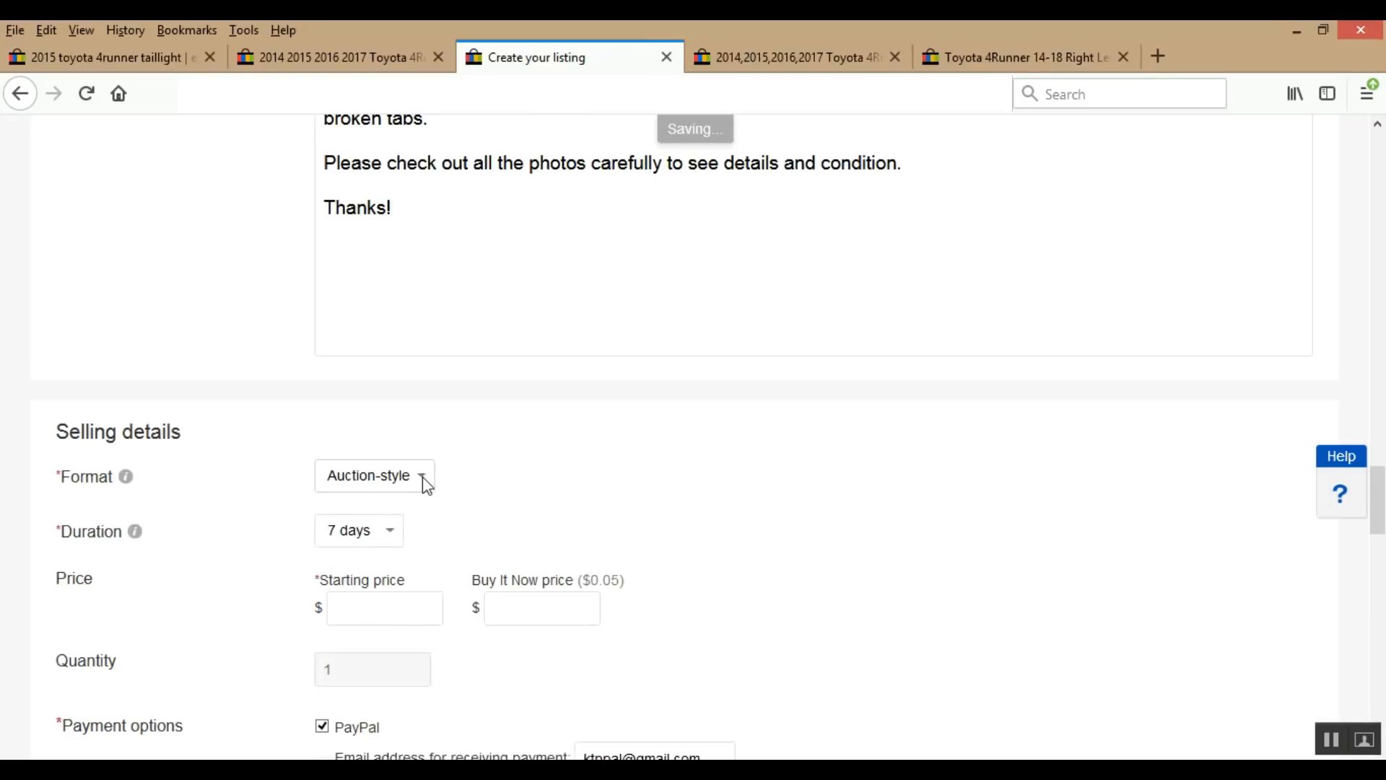
click(390, 531)
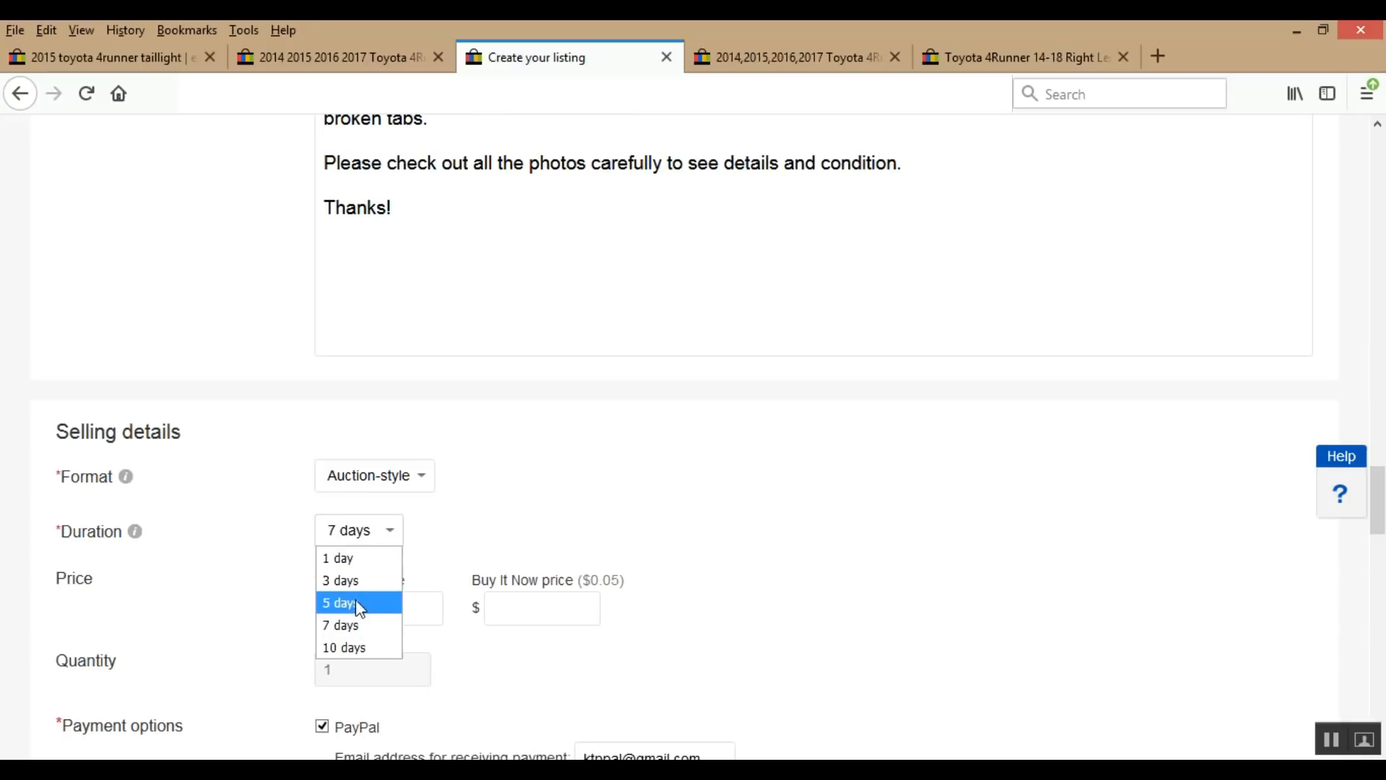
click(576, 526)
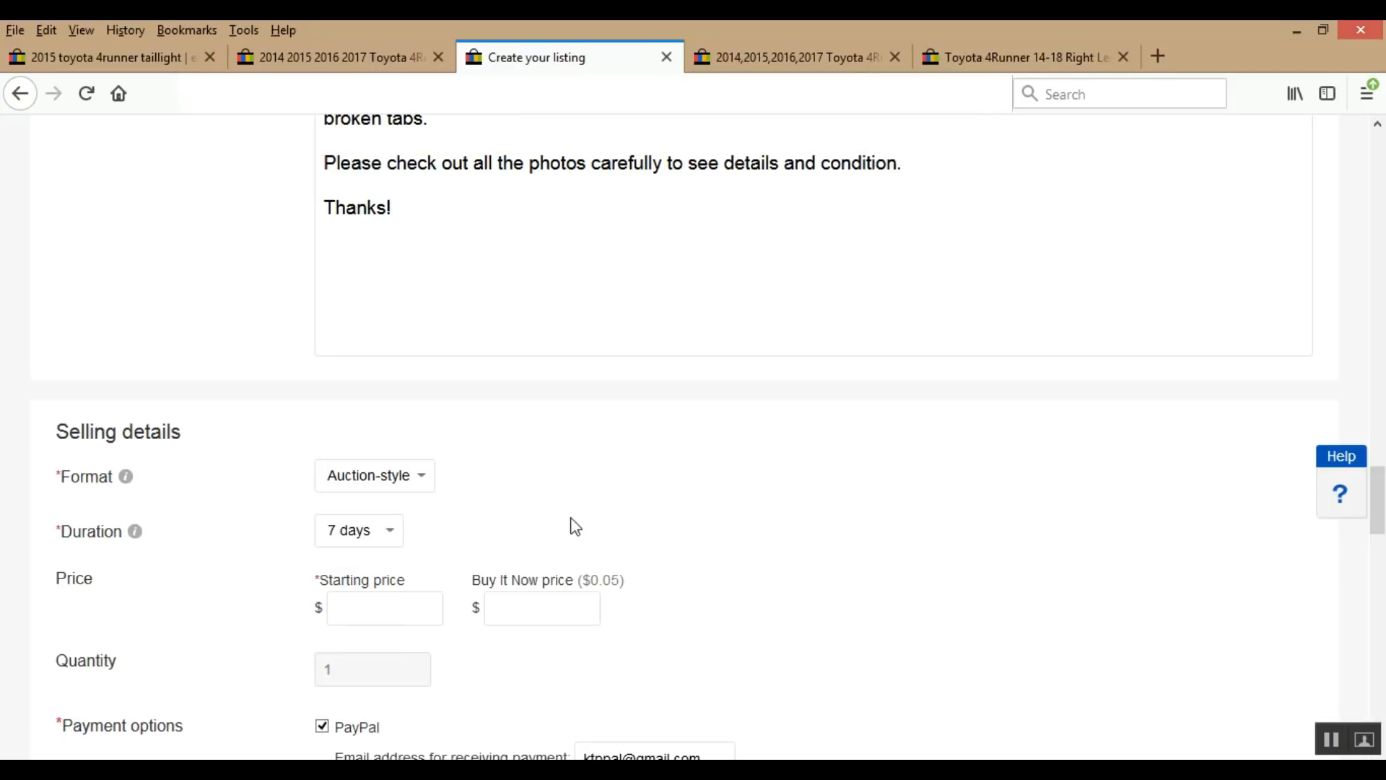
- Set the listing format to Fixed price with a Good 'Til Cancelled duration
click(423, 473)
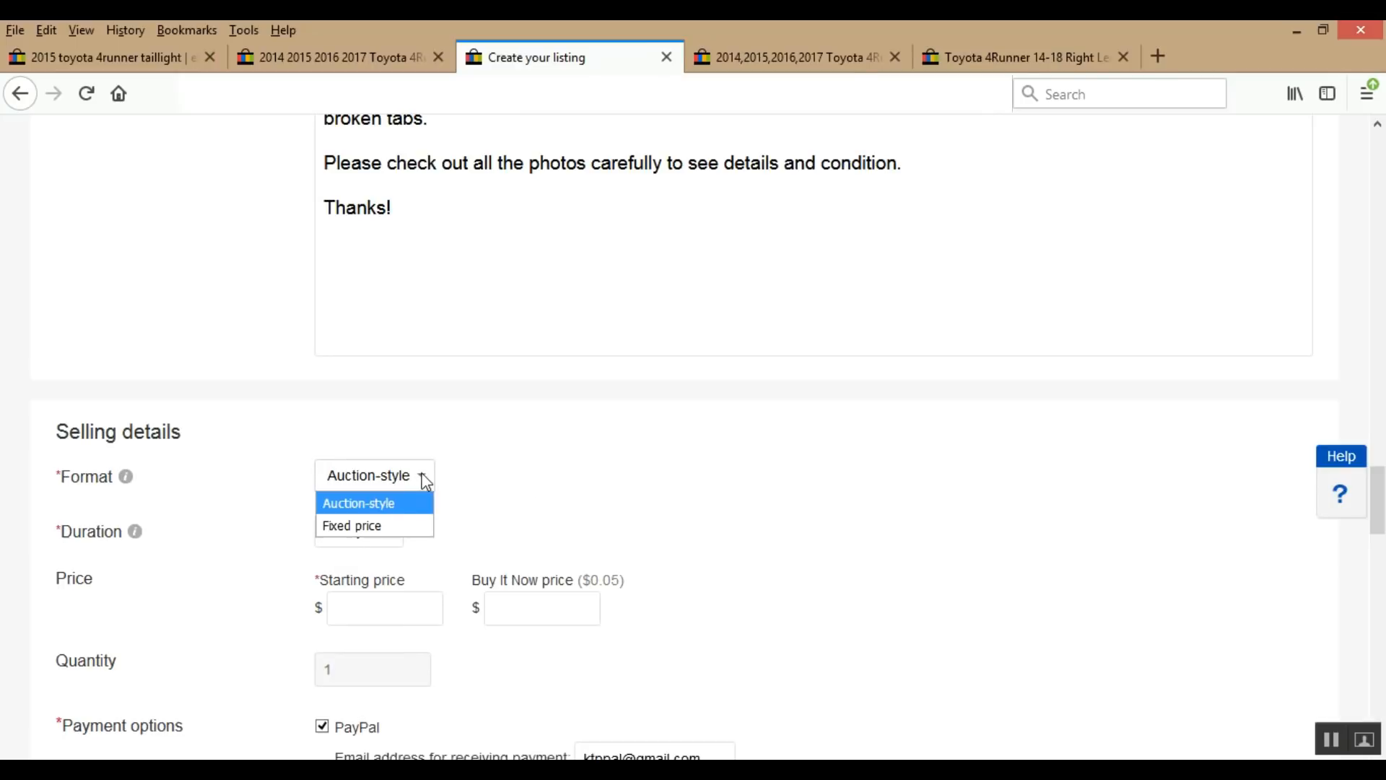
click(372, 527)
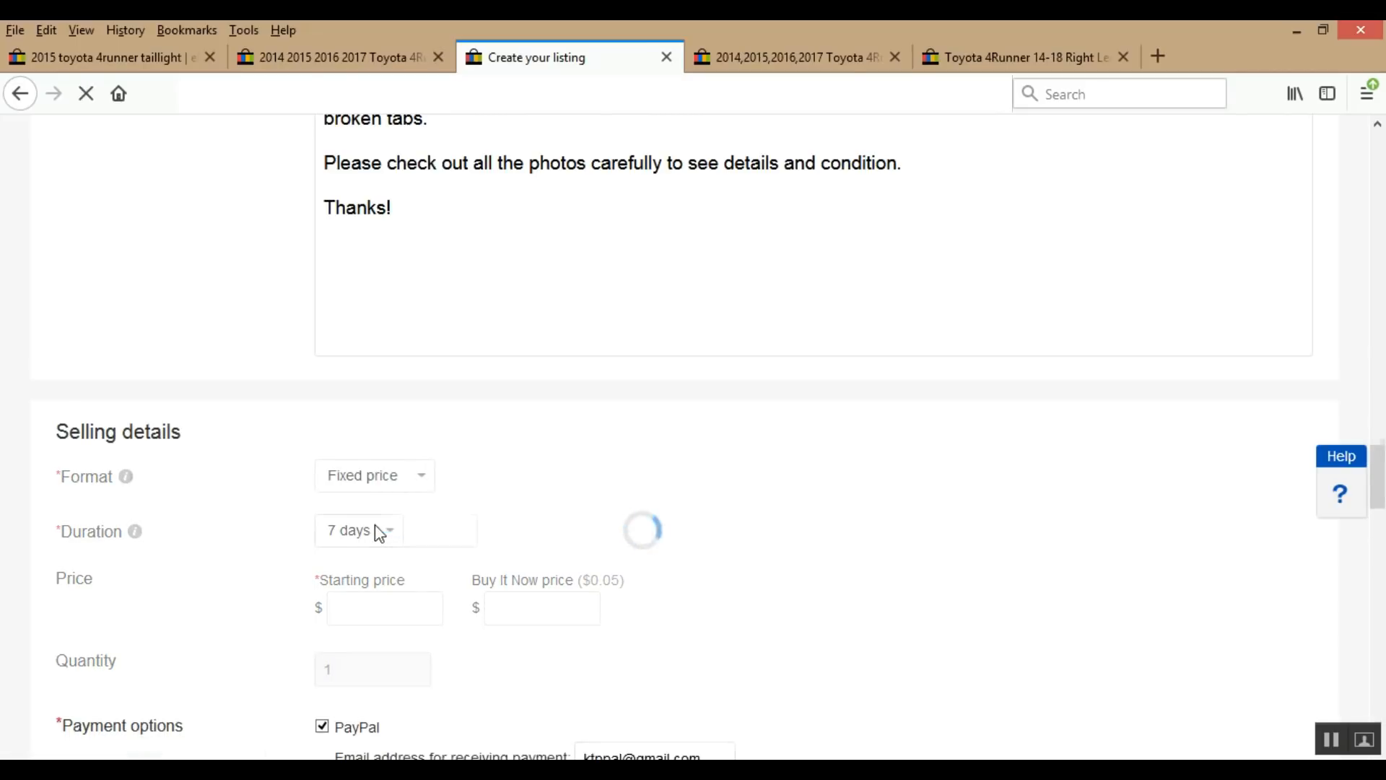
click(462, 531)
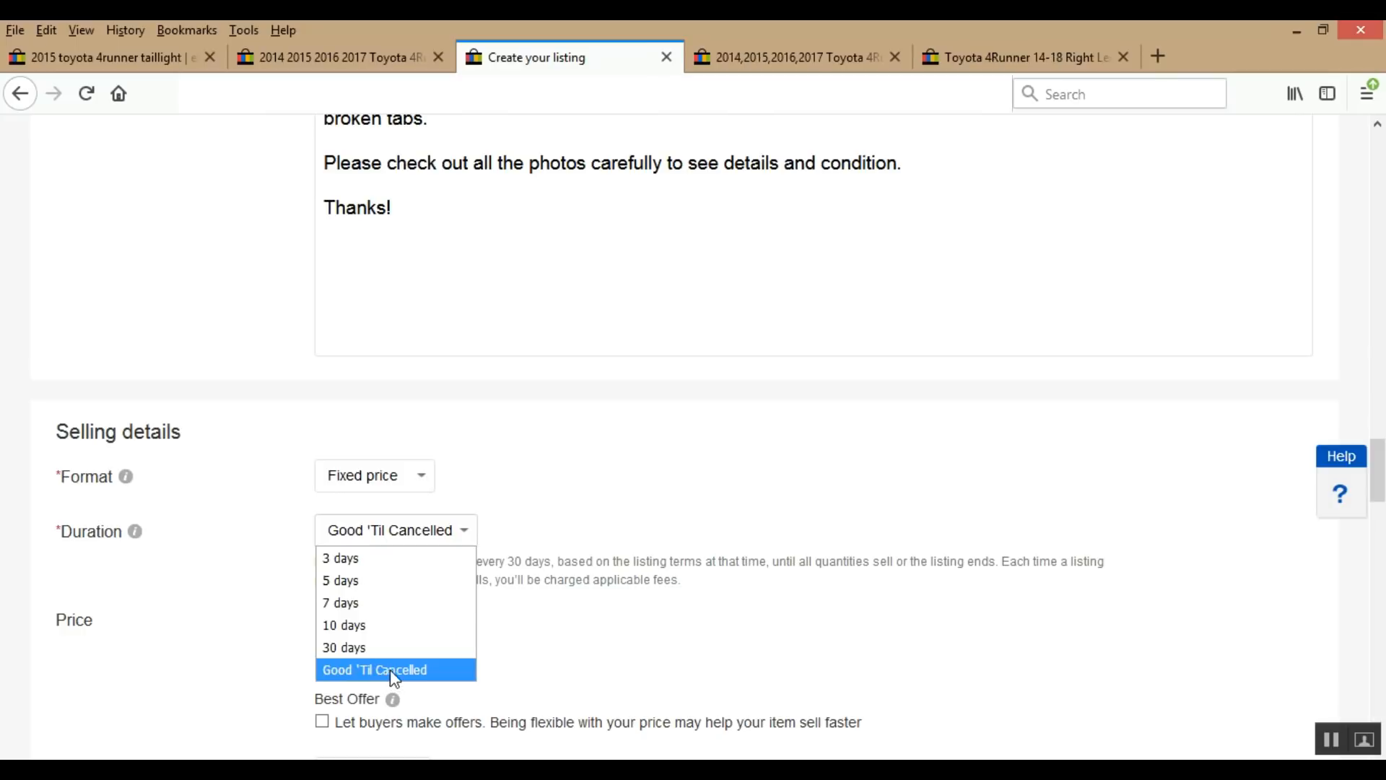
click(431, 671)
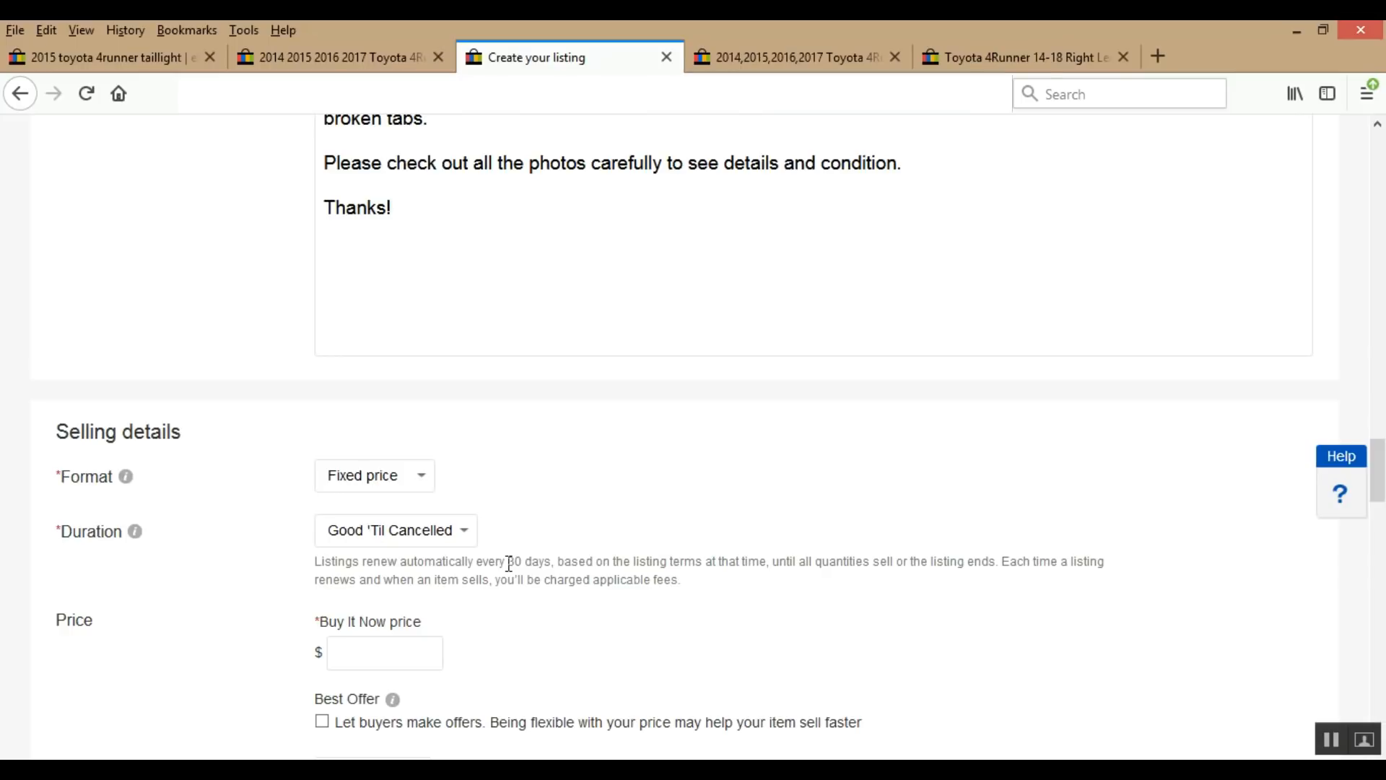
click(467, 528)
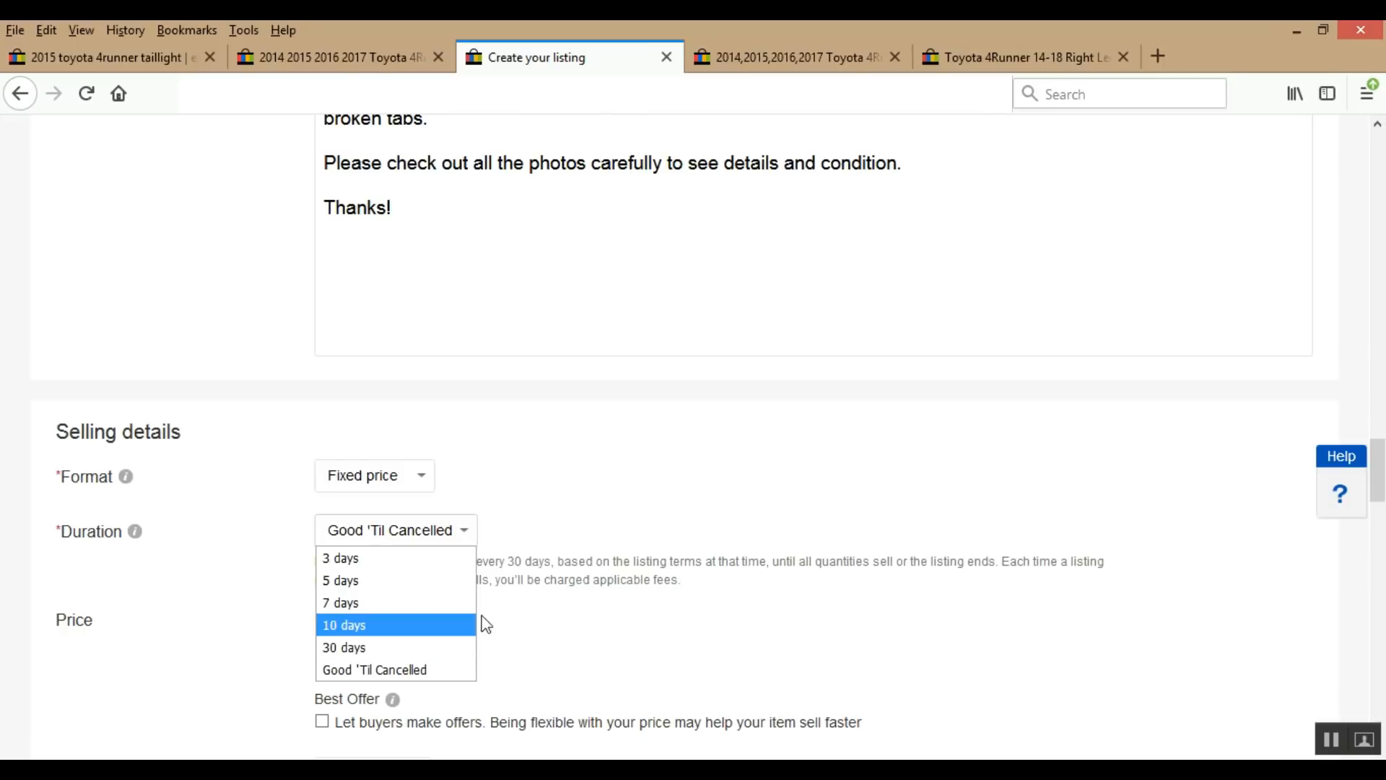
click(561, 578)
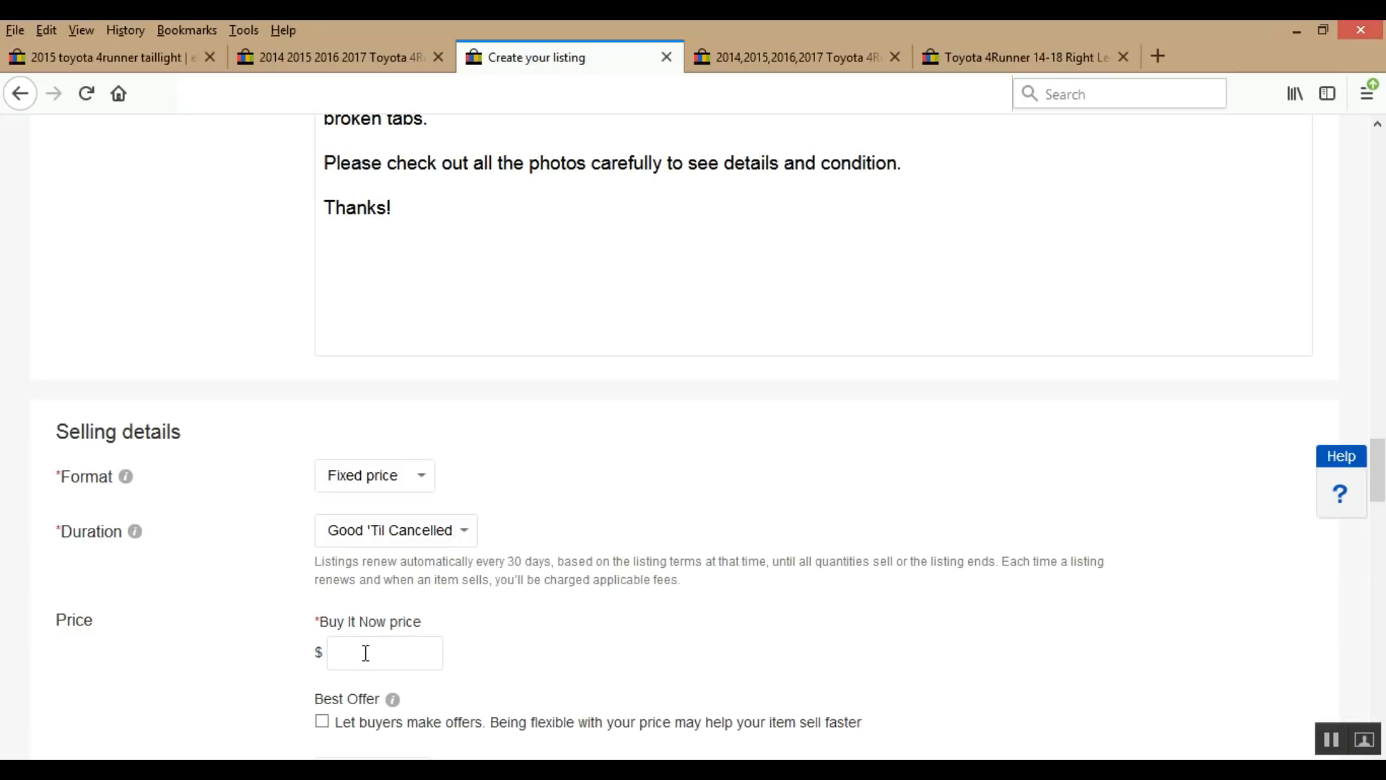
- Review the selling prices, shipping costs and photos of the three comparable sold 4Runner taillight listings
click(375, 57)
scroll(638, 420, up, 10)
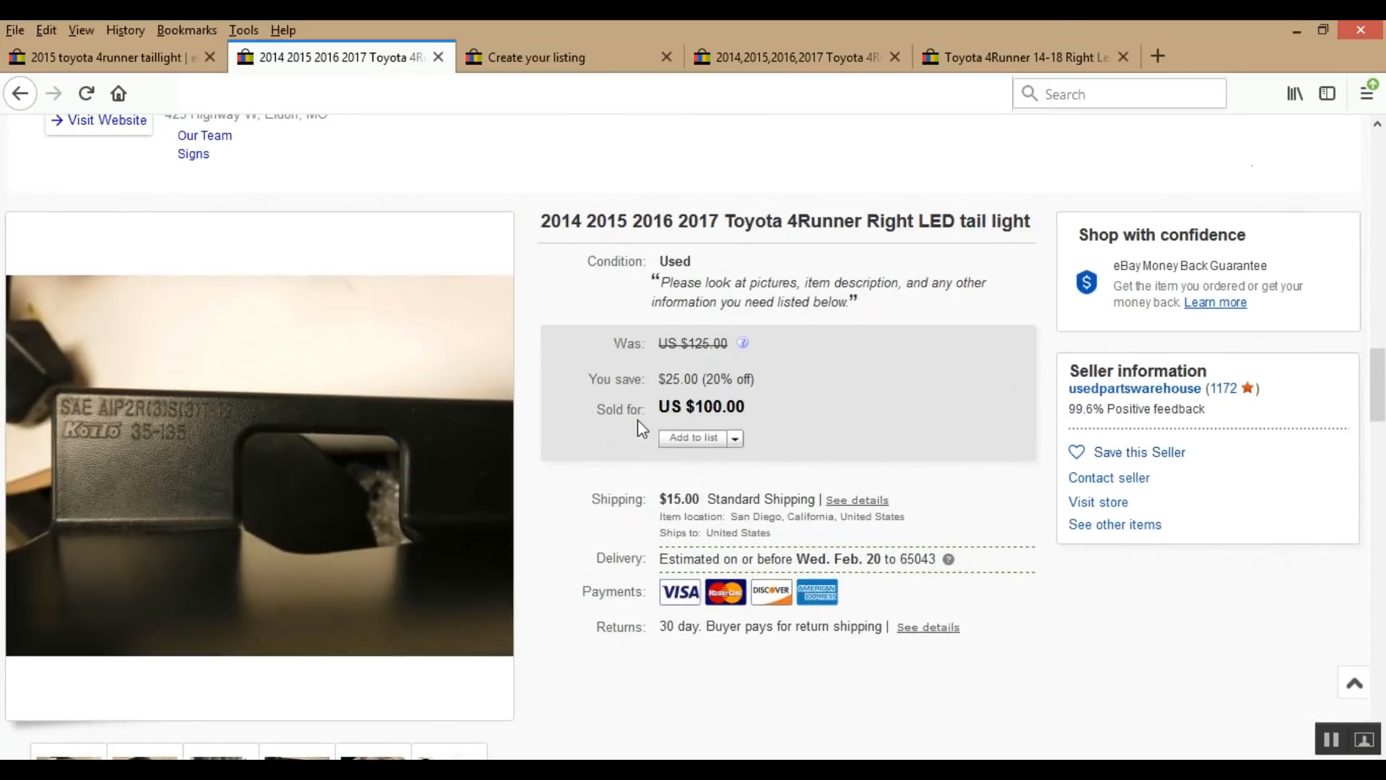
scroll(625, 426, down, 2)
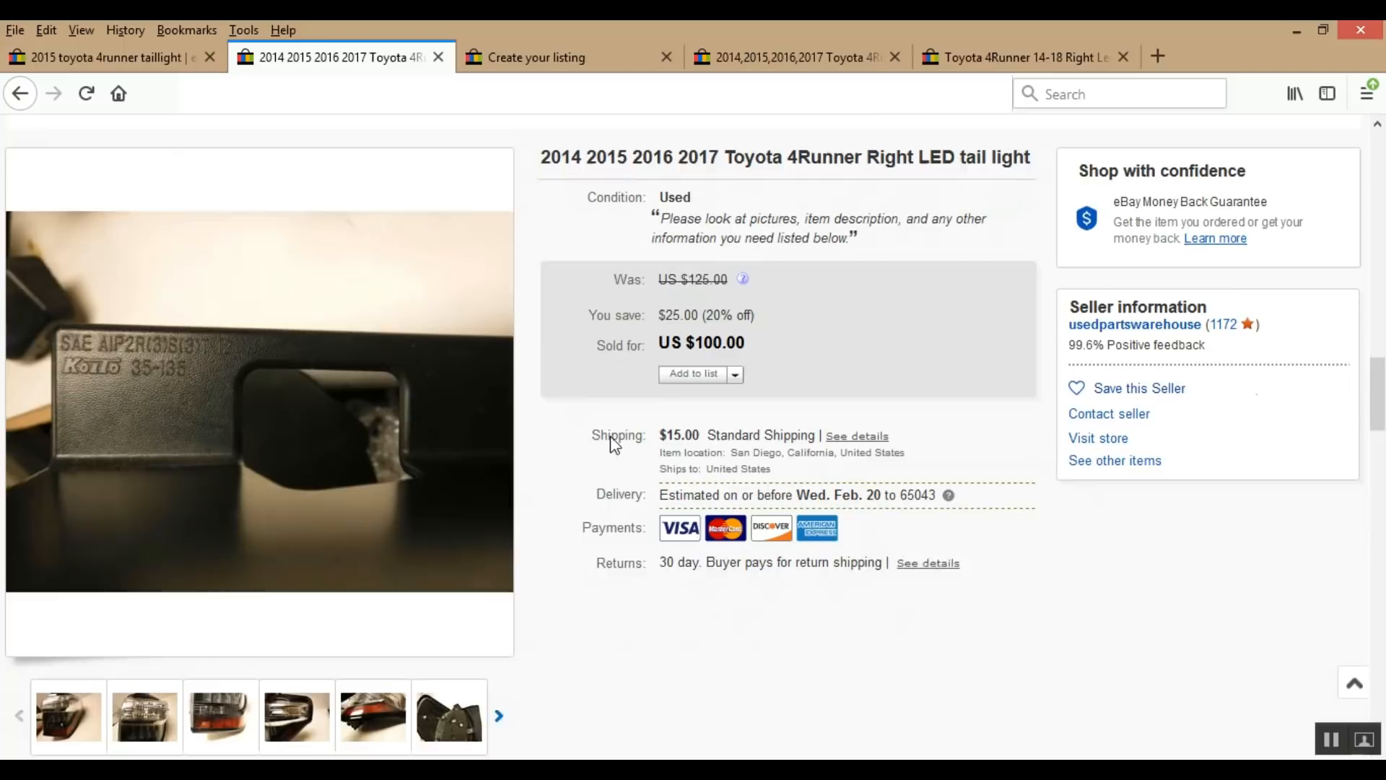
click(499, 676)
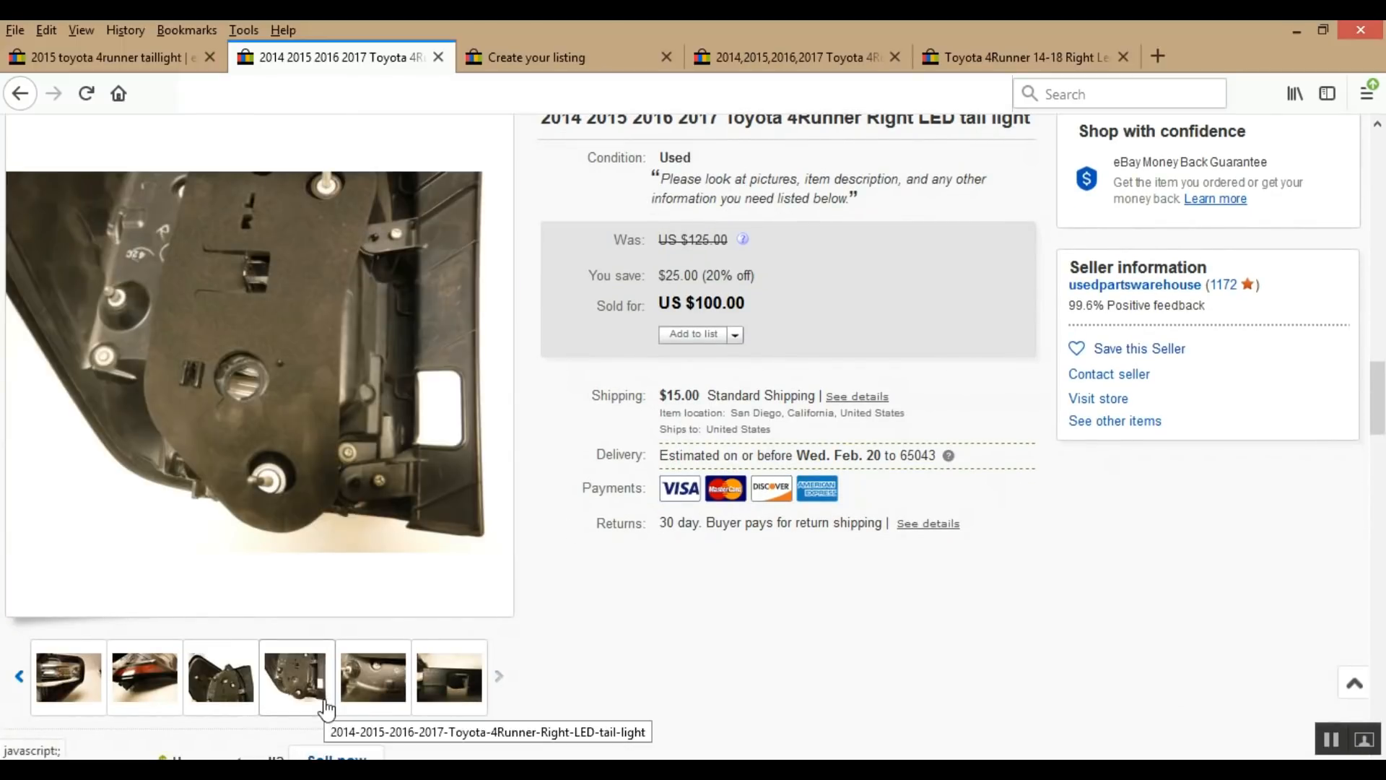
mouse_move(231, 722)
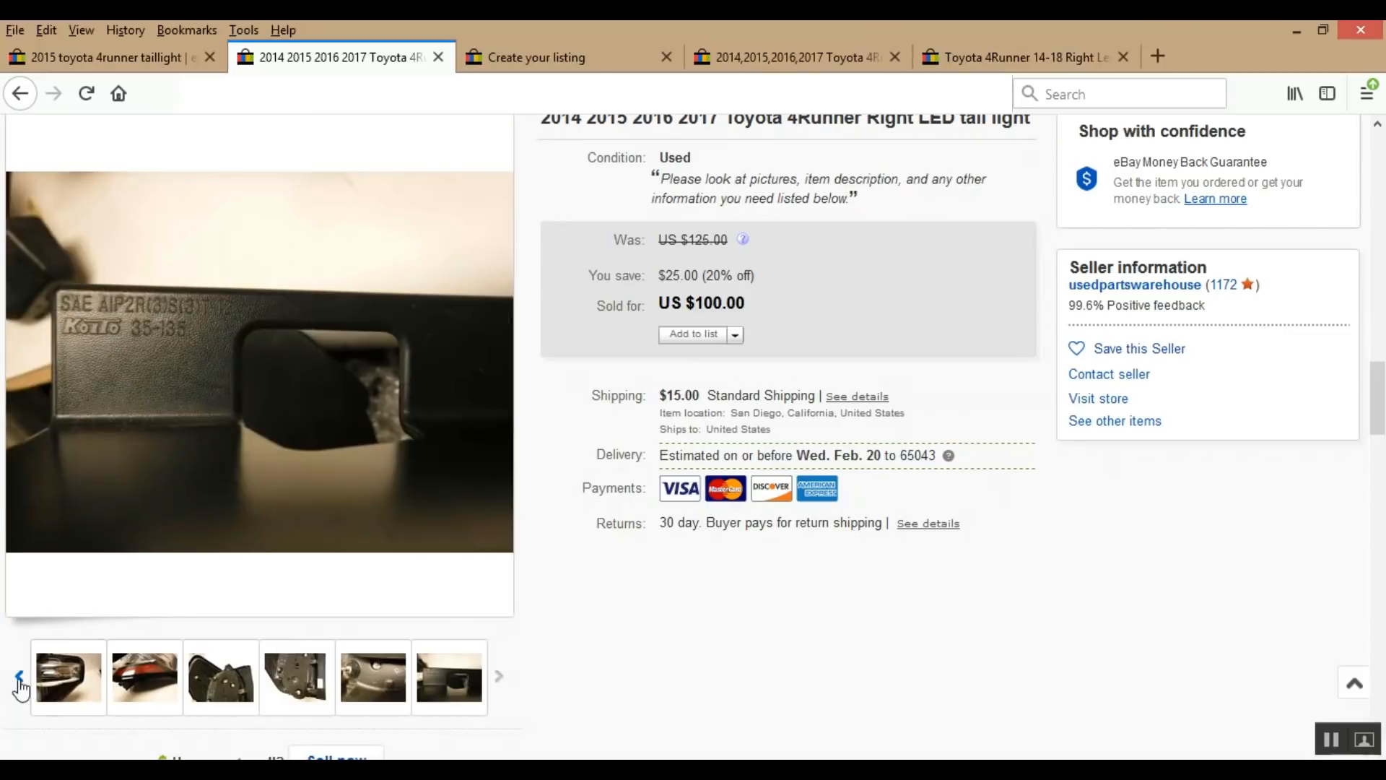
click(19, 683)
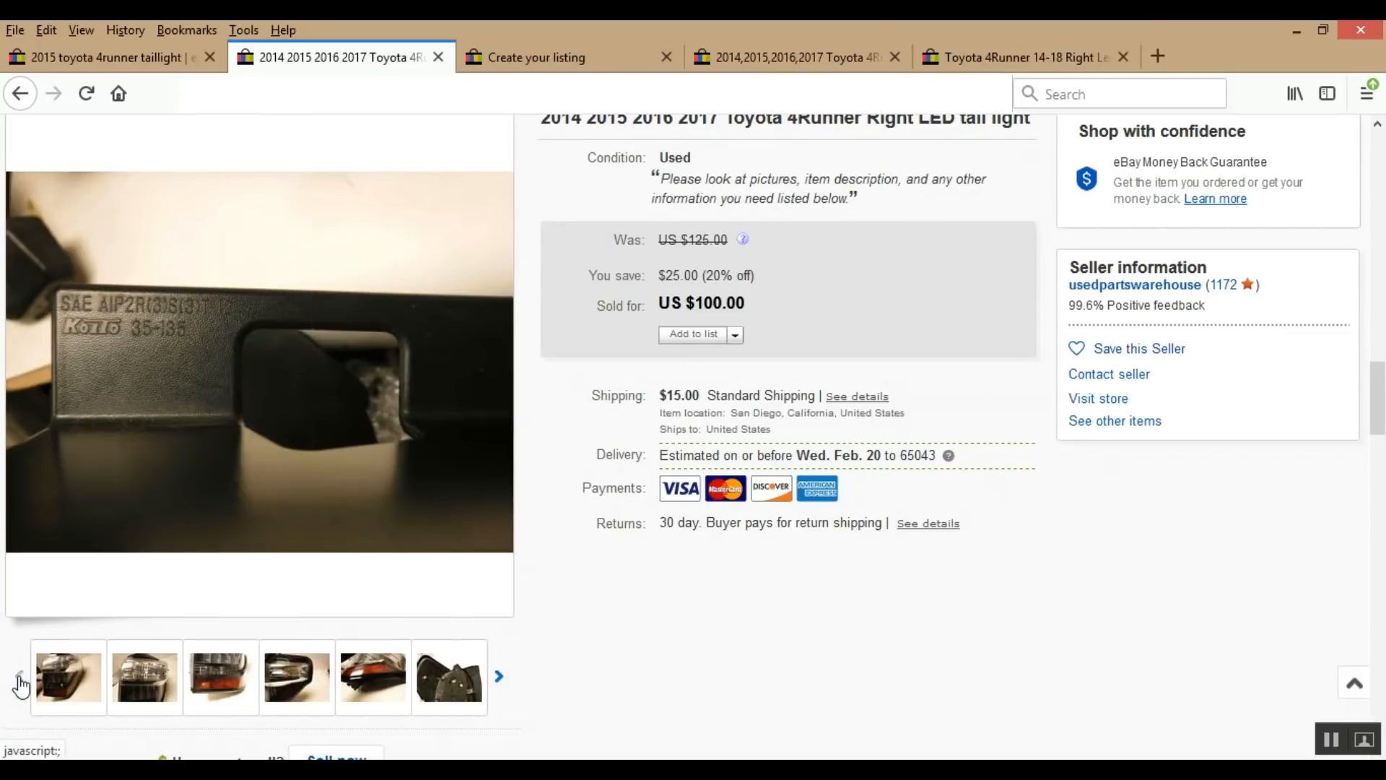
mouse_move(53, 682)
click(841, 57)
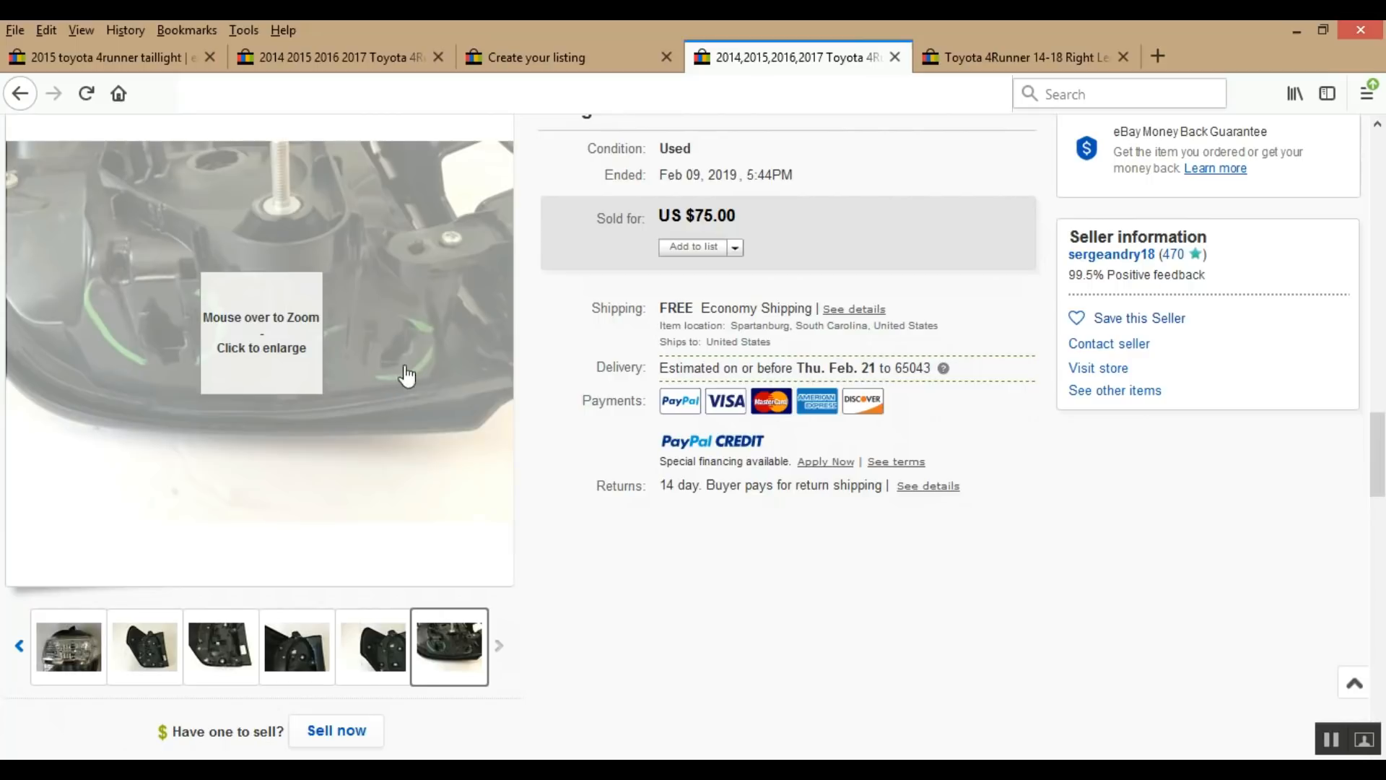
mouse_move(301, 371)
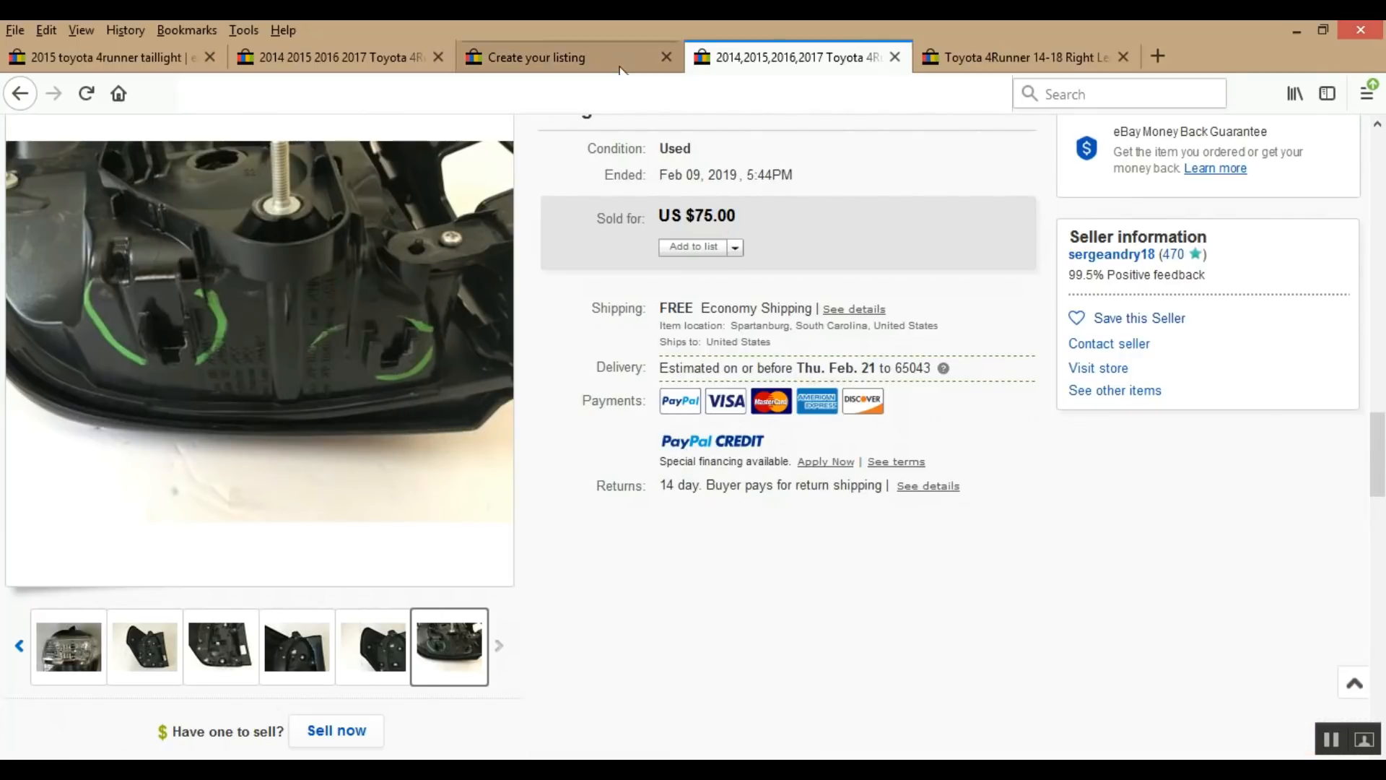
click(976, 63)
scroll(864, 369, up, 10)
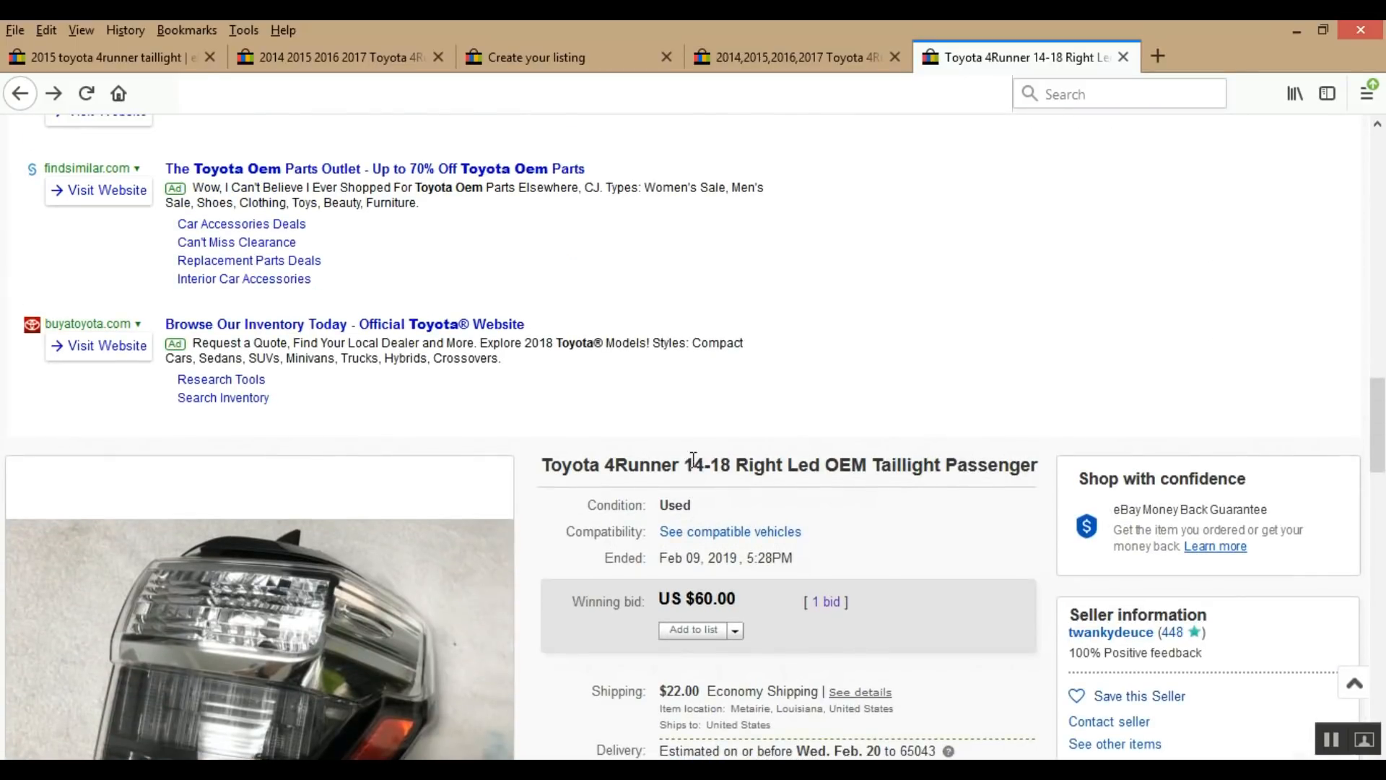
- Compare the prices and shipping terms of the sold 4Runner taillights again, in the opened listings and the sold search results
scroll(693, 460, down, 3)
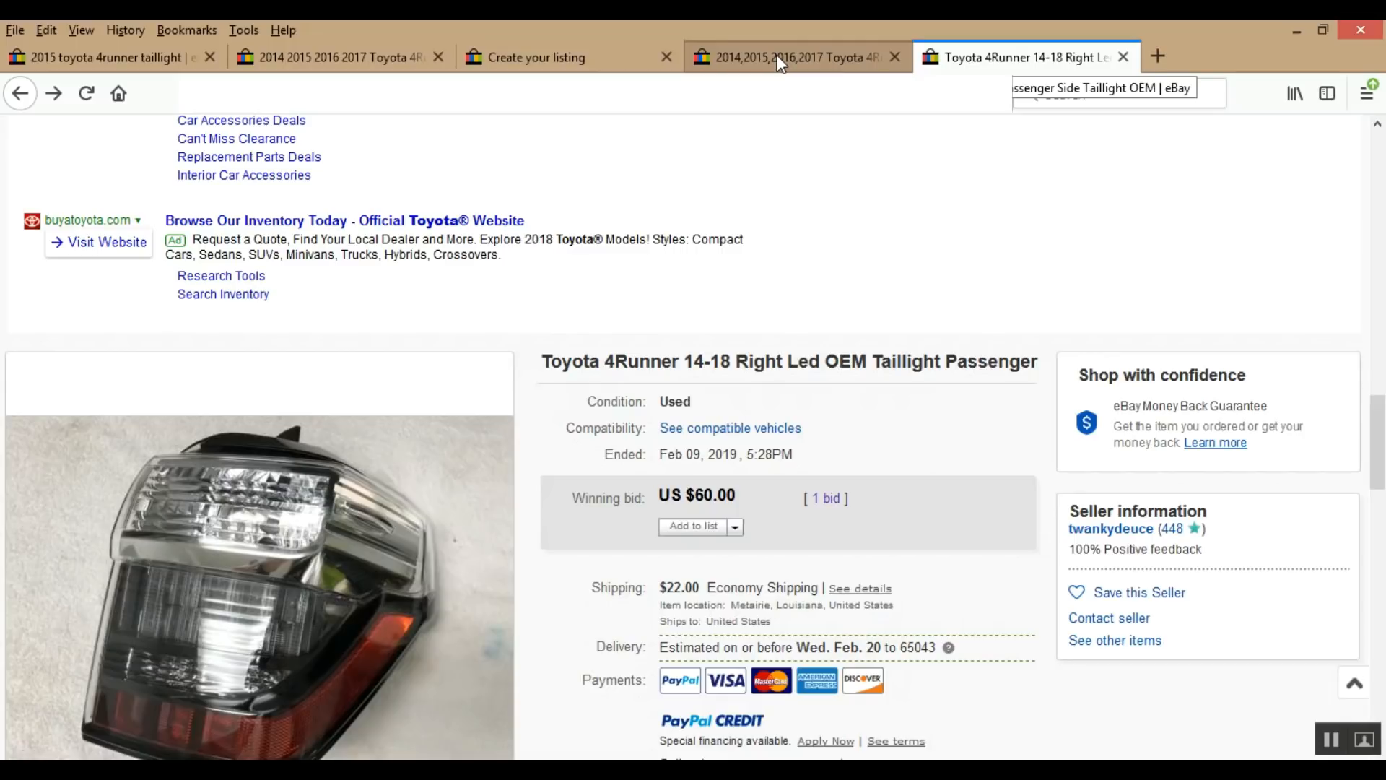
click(781, 63)
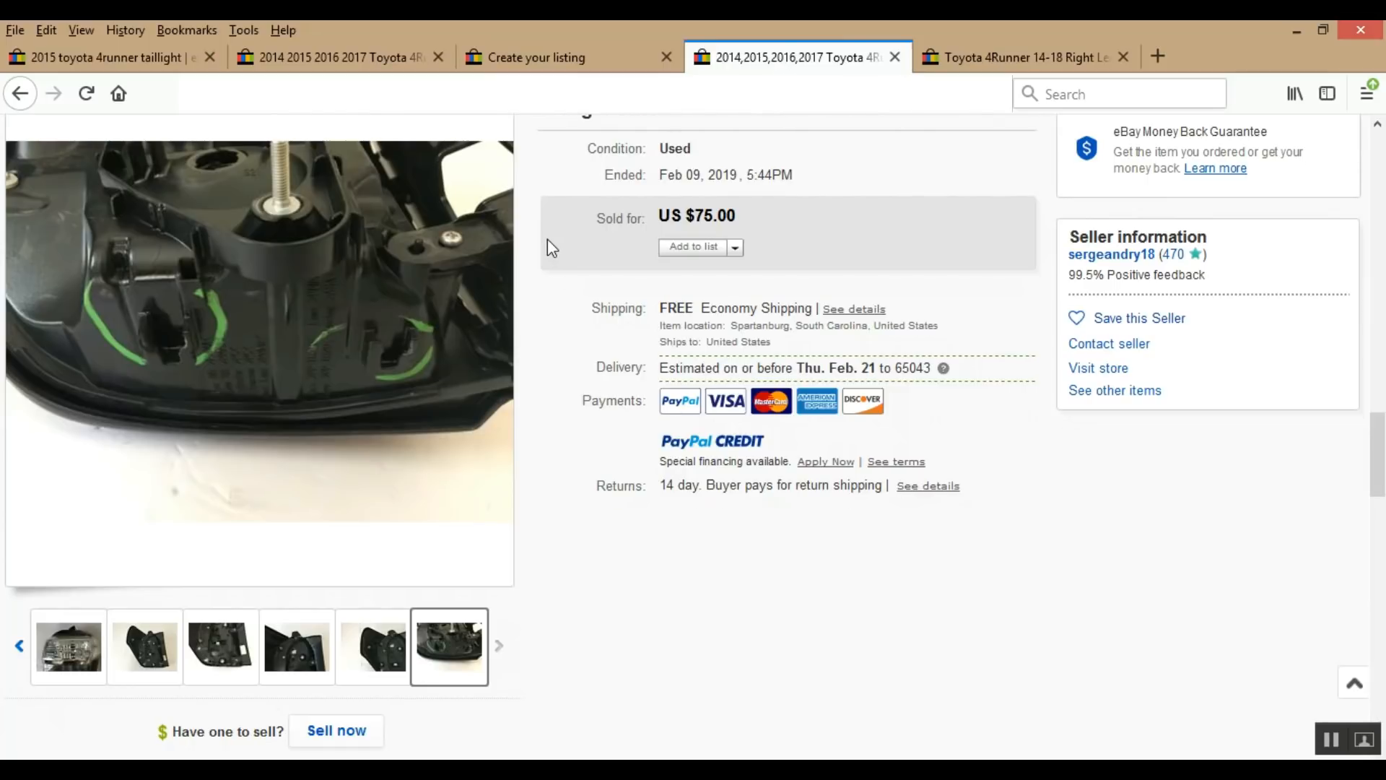
scroll(547, 240, up, 2)
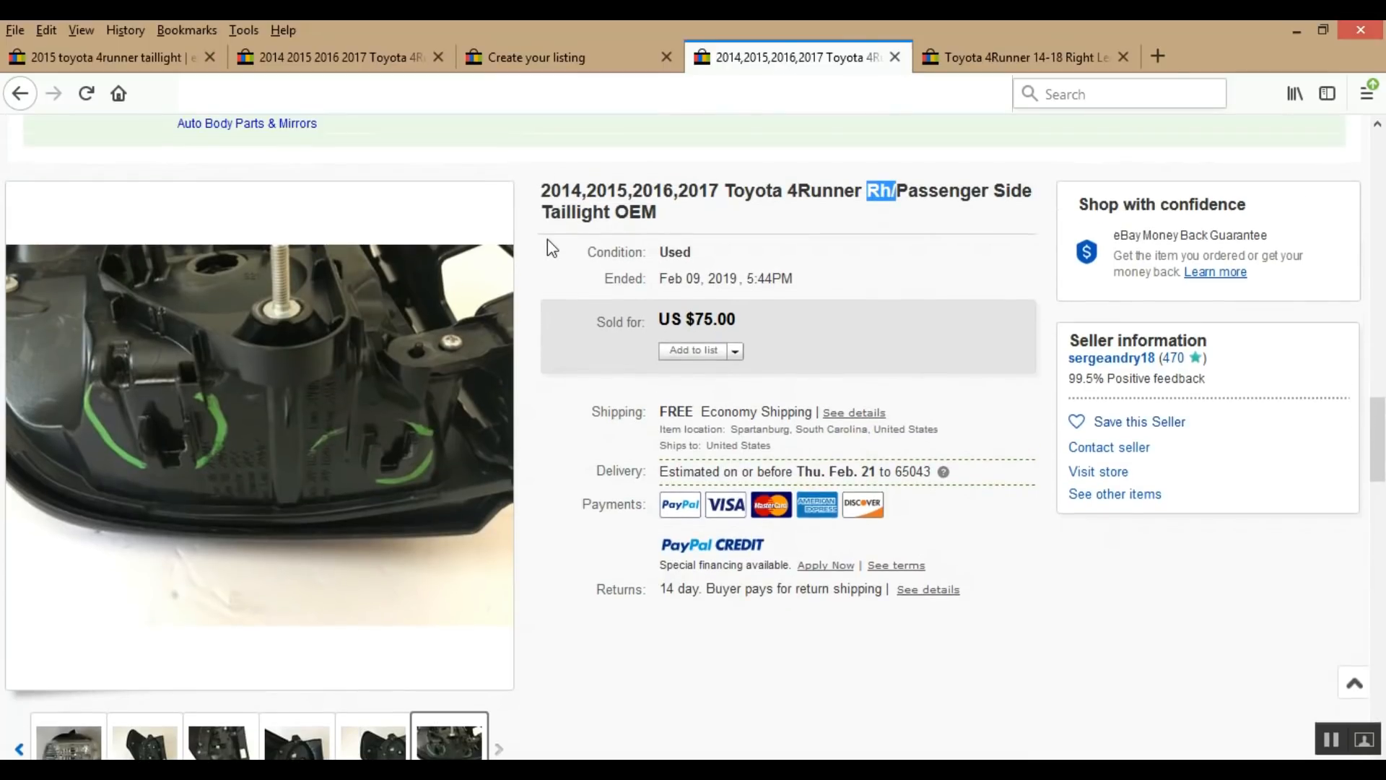
click(597, 65)
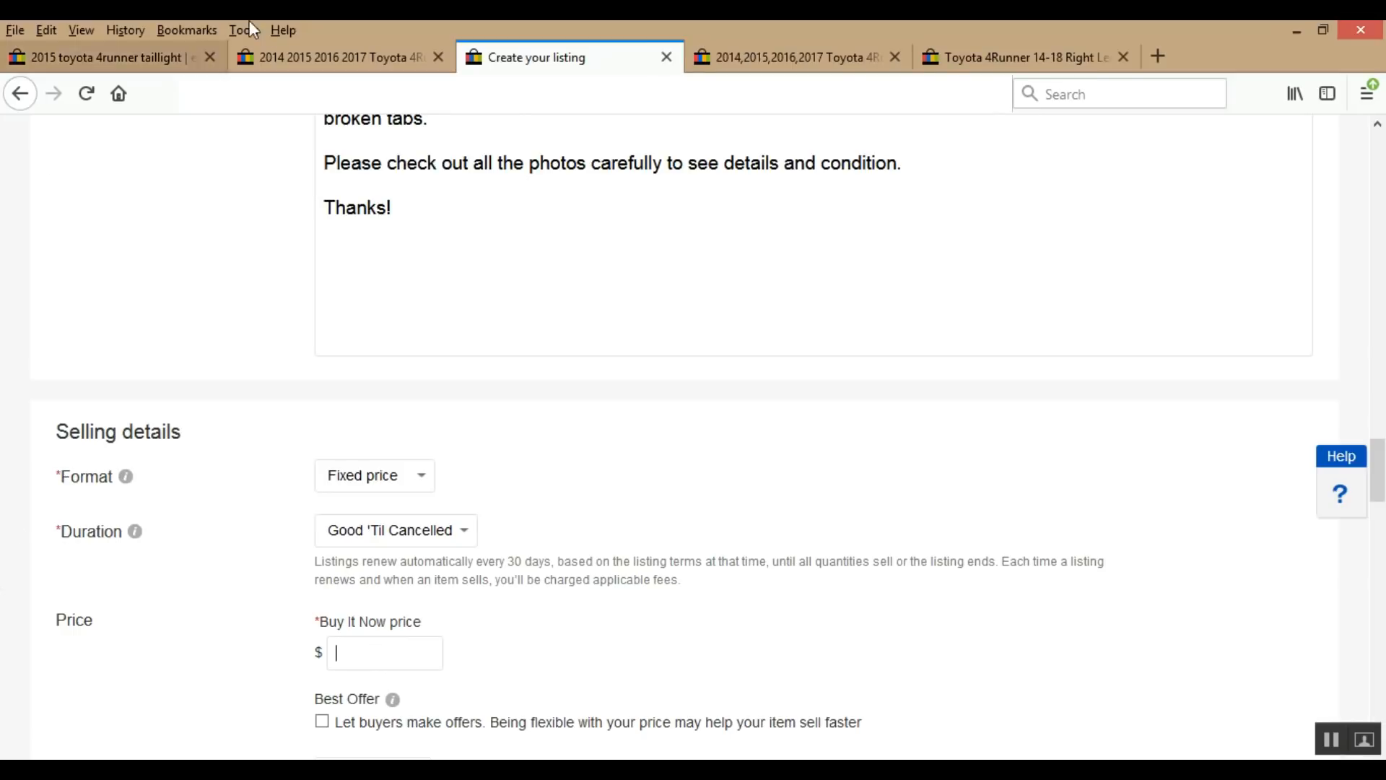
click(269, 48)
click(106, 64)
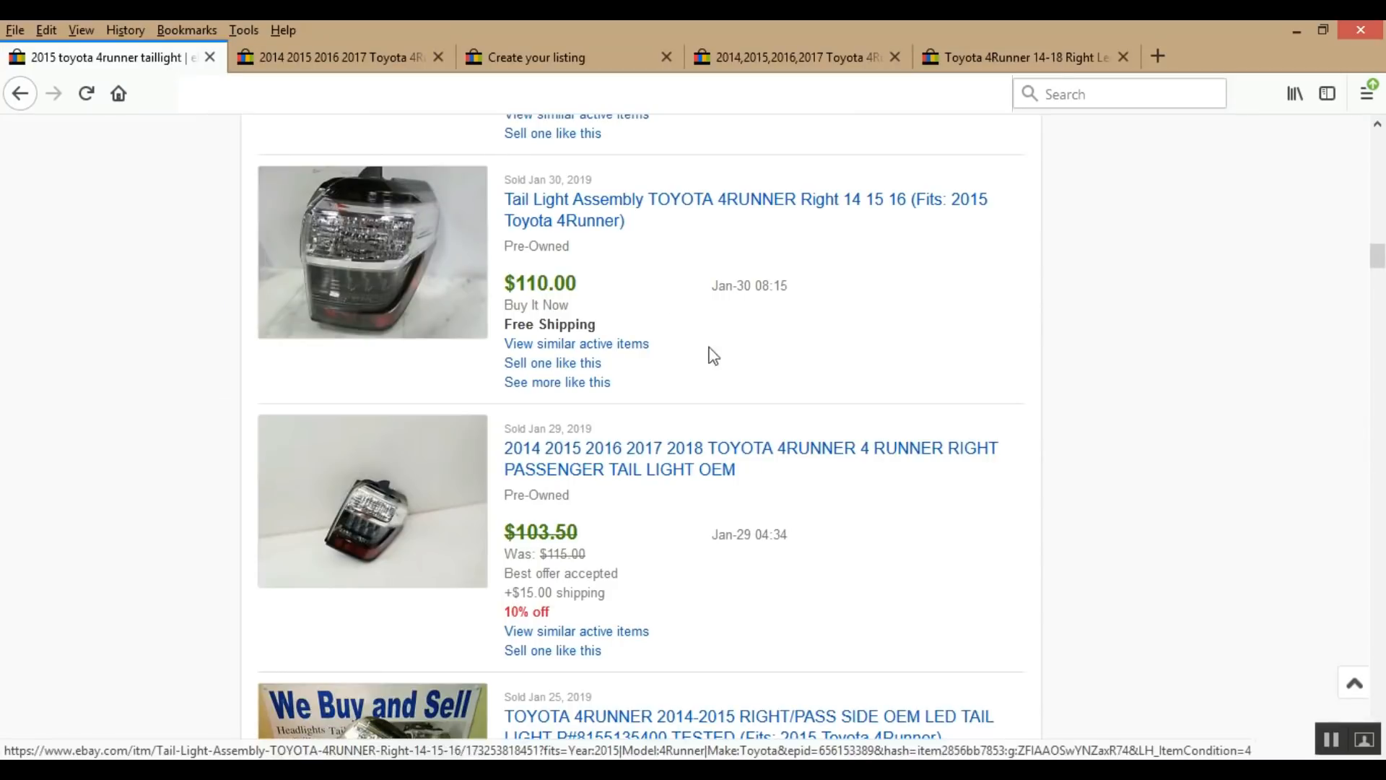
scroll(1361, 243, up, 2)
drag(1376, 249, 1372, 141)
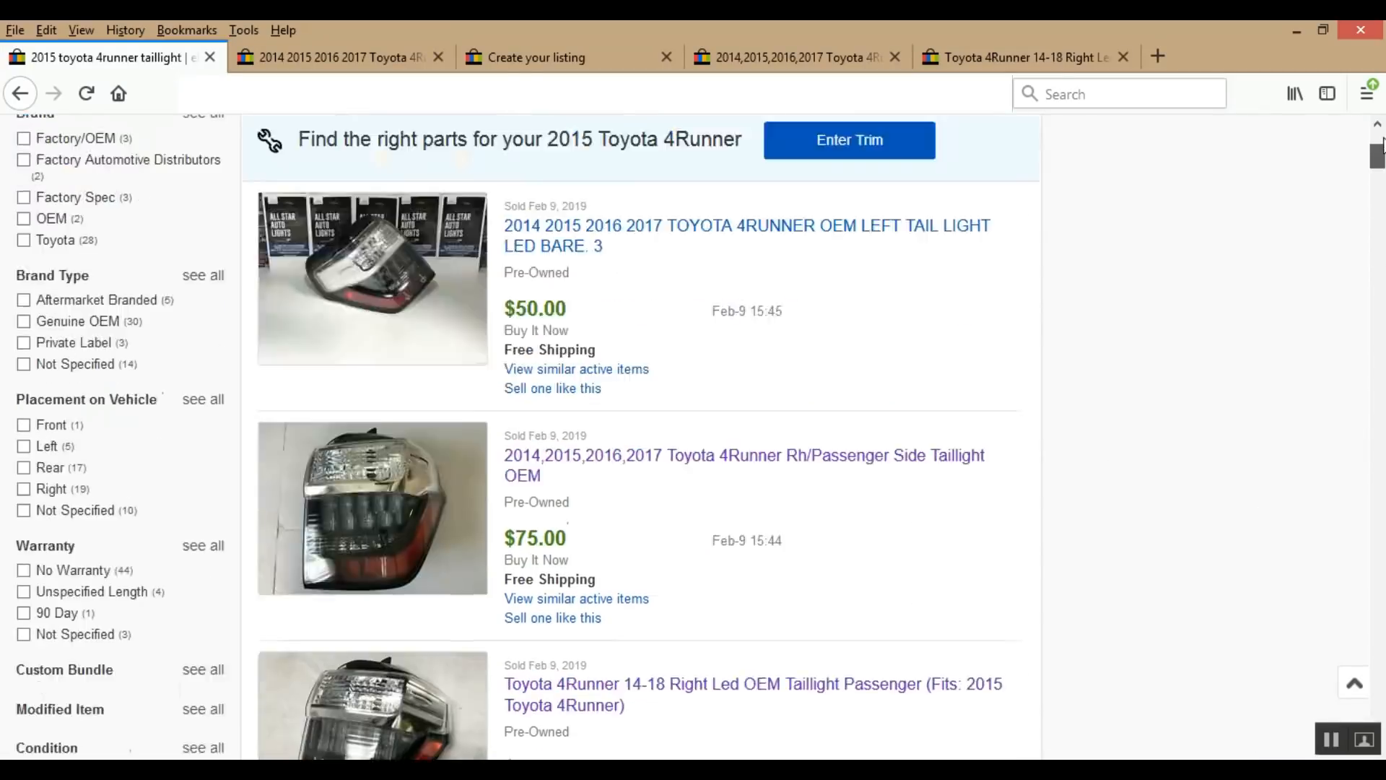
scroll(639, 514, down, 2)
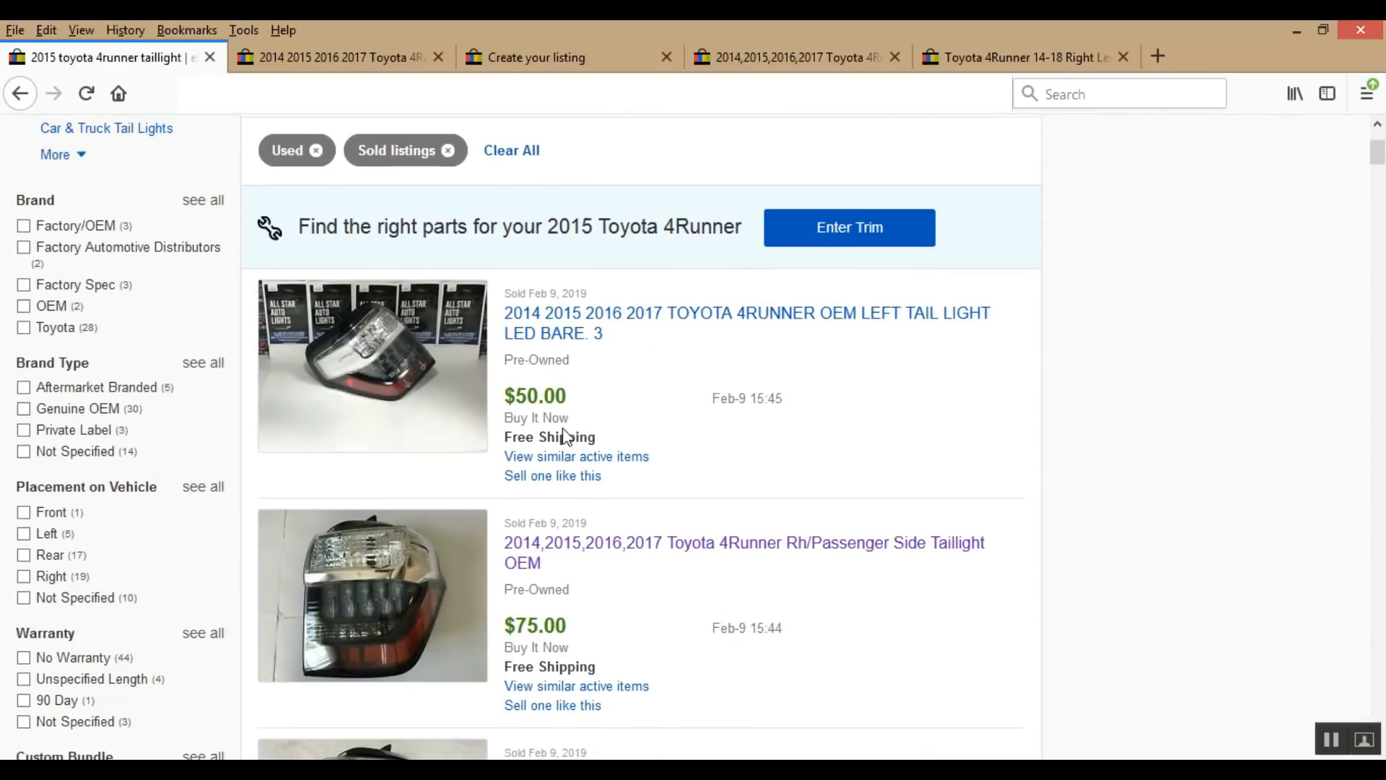
scroll(578, 488, down, 2)
scroll(559, 525, down, 3)
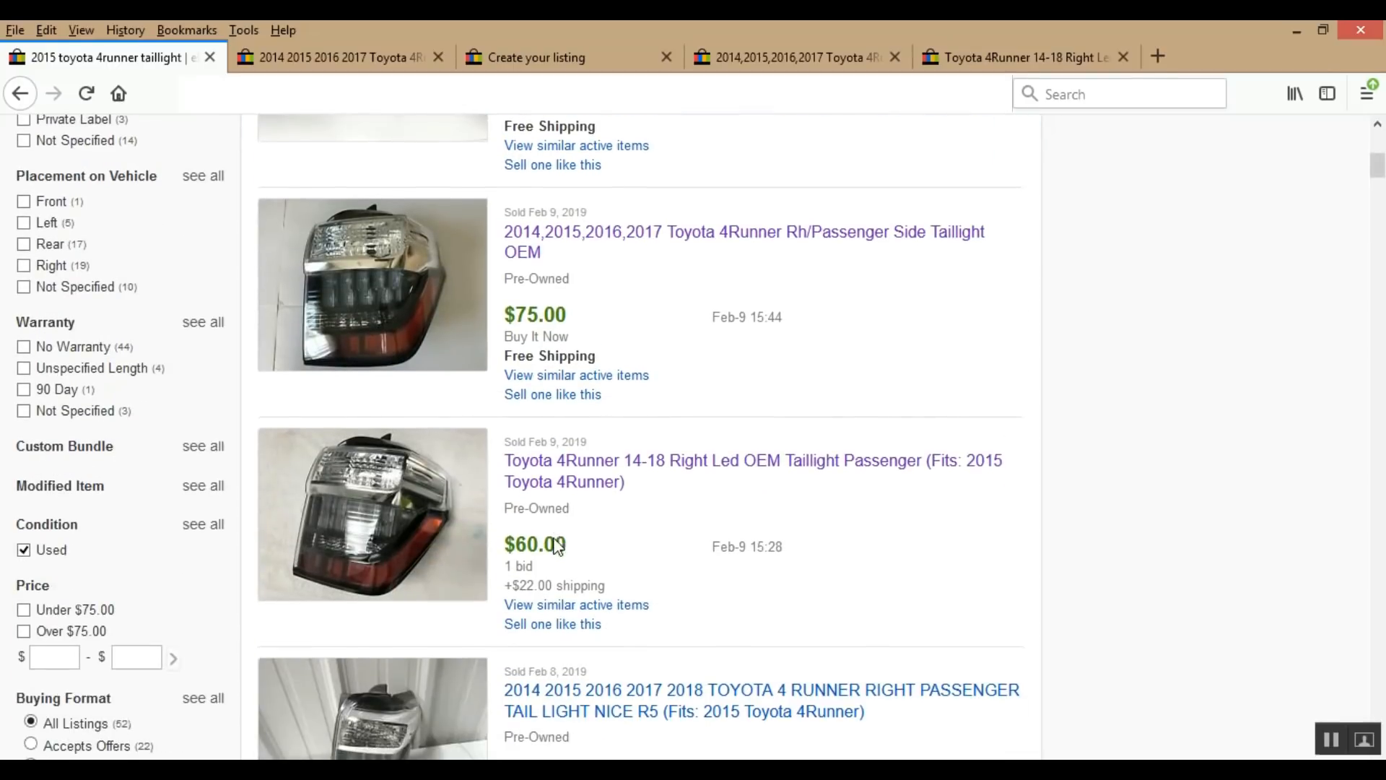
scroll(547, 491, down, 5)
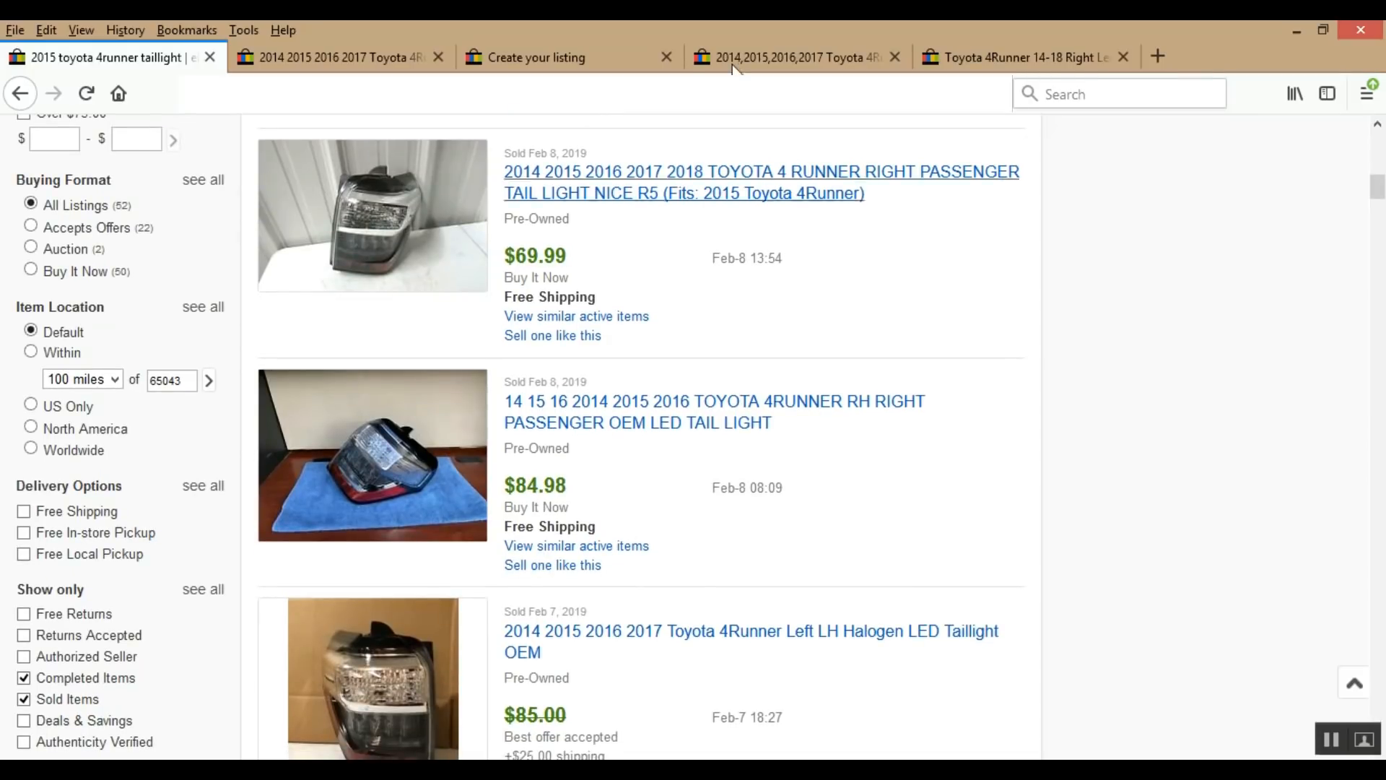
- Set the Buy It Now price in the listing form to $69.95
click(607, 58)
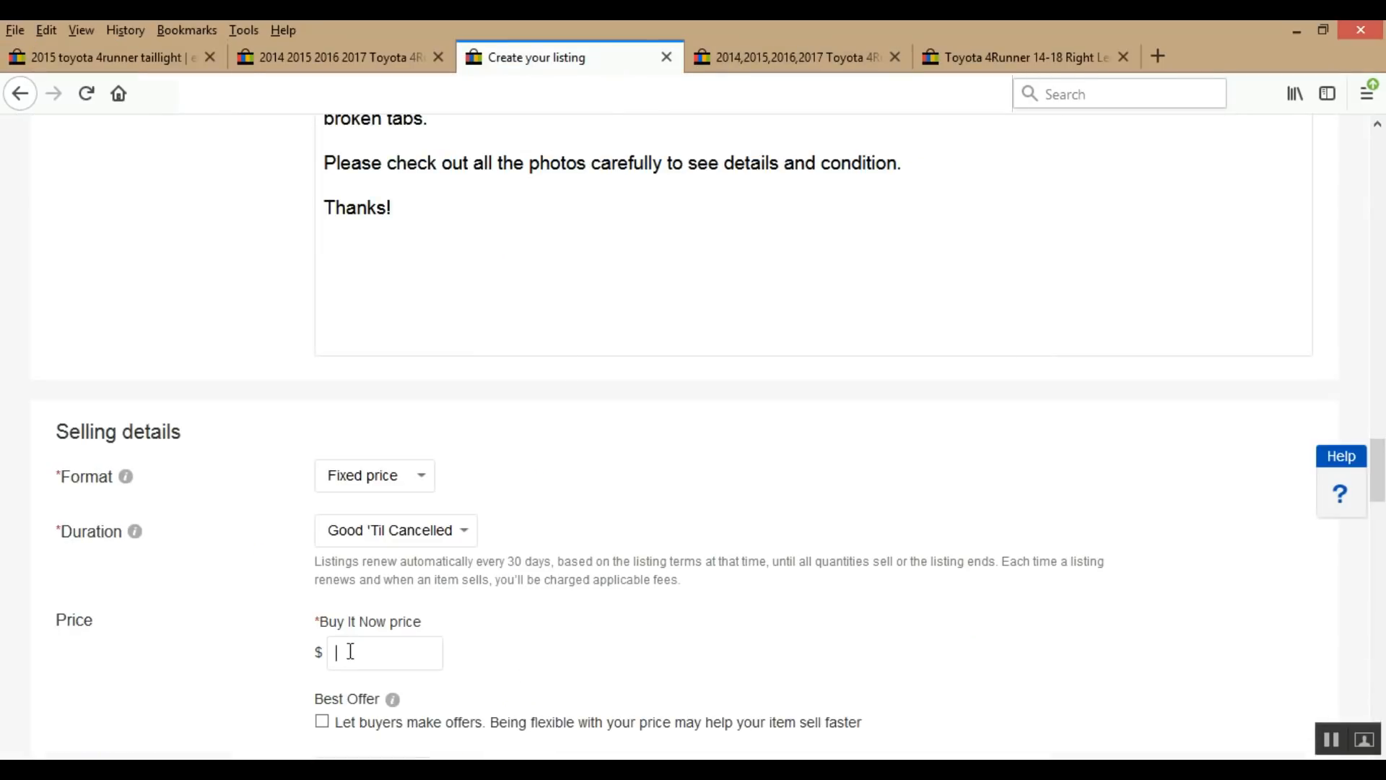
text(70)
drag(354, 652, 262, 660)
text(69.95)
- Try letting buyers make offers, with automatic acceptance of offers of at least $60
scroll(280, 657, down, 3)
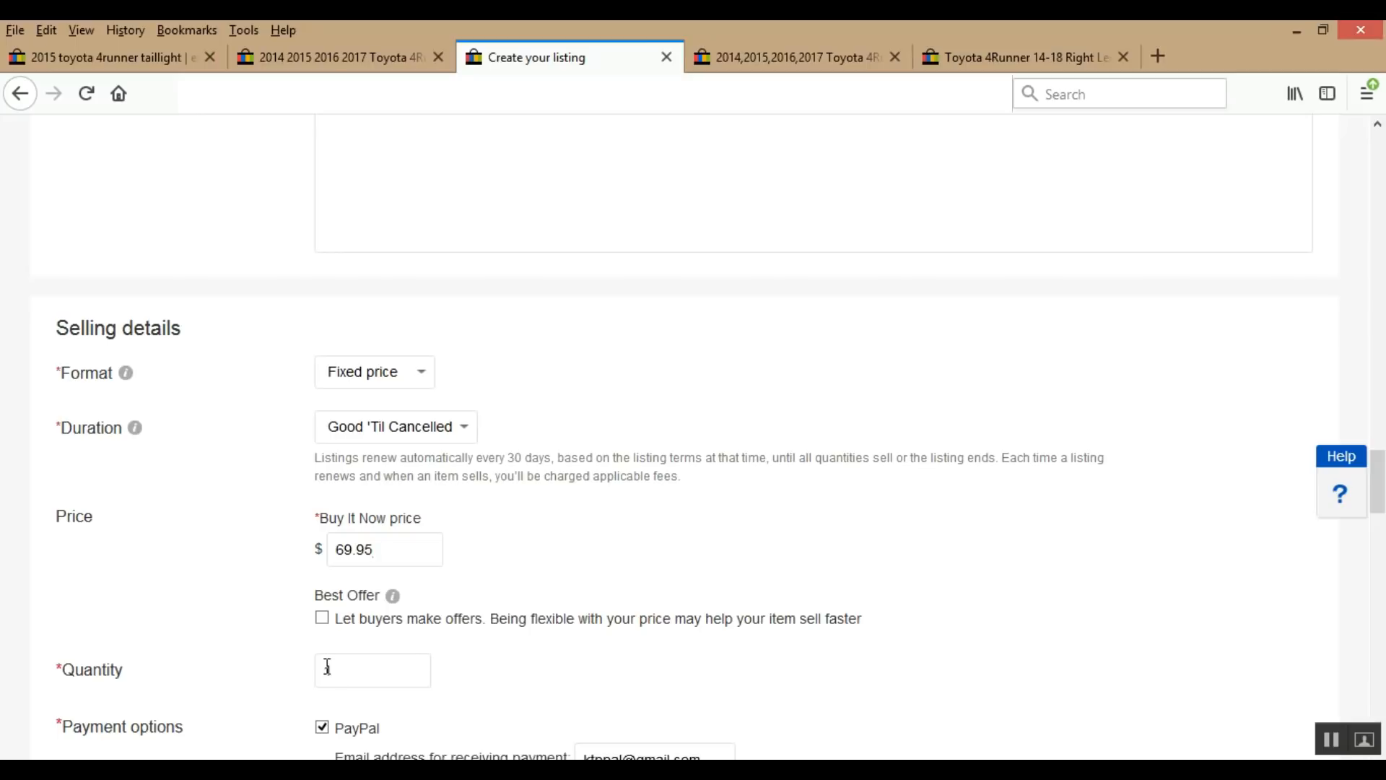
click(322, 621)
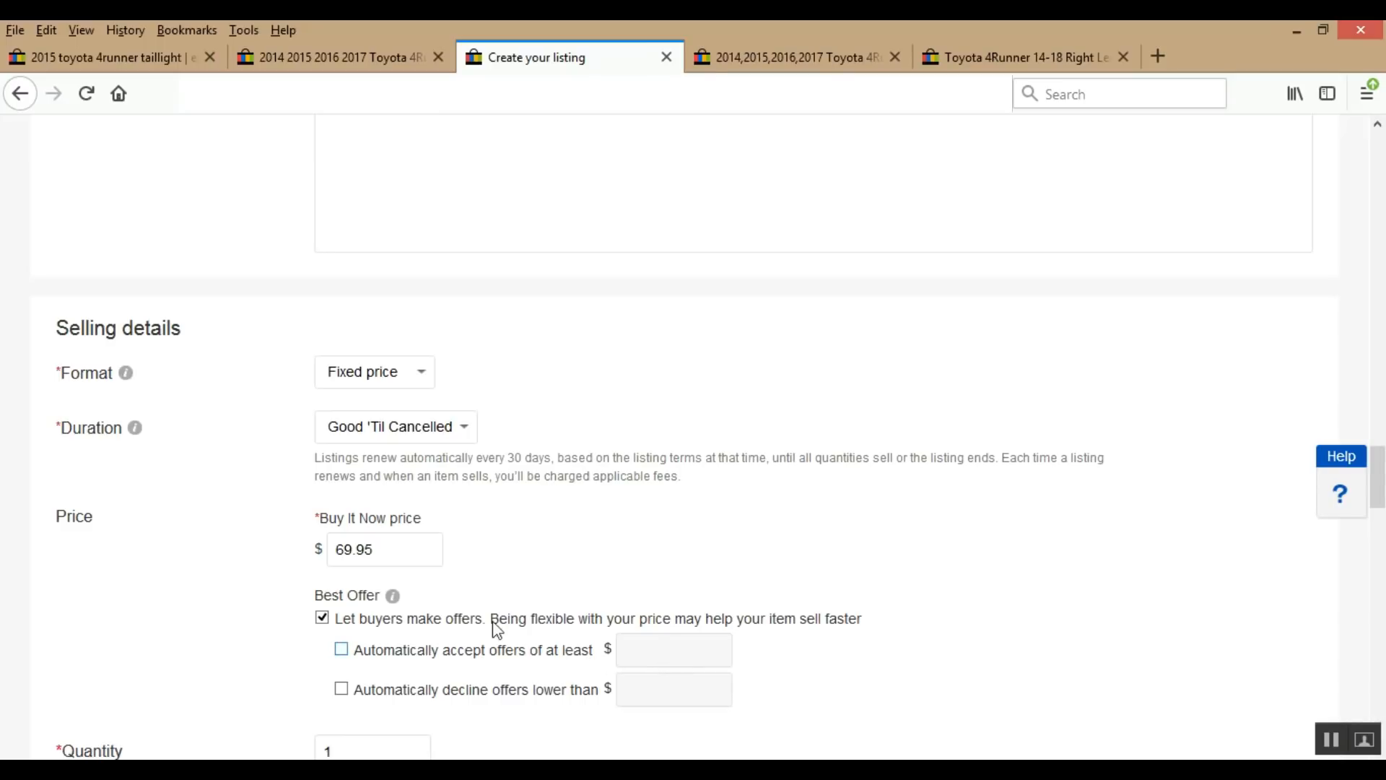
click(341, 649)
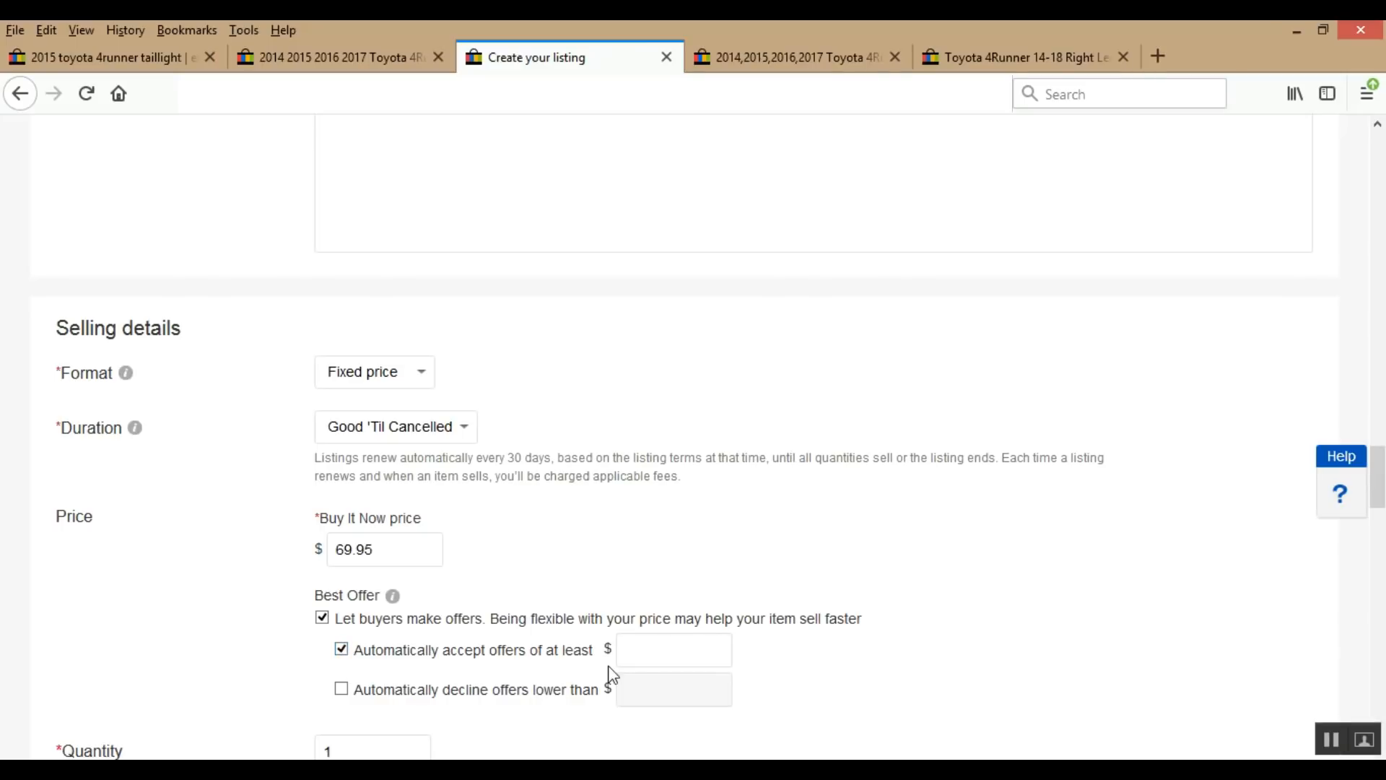
click(649, 650)
text(60)
click(345, 648)
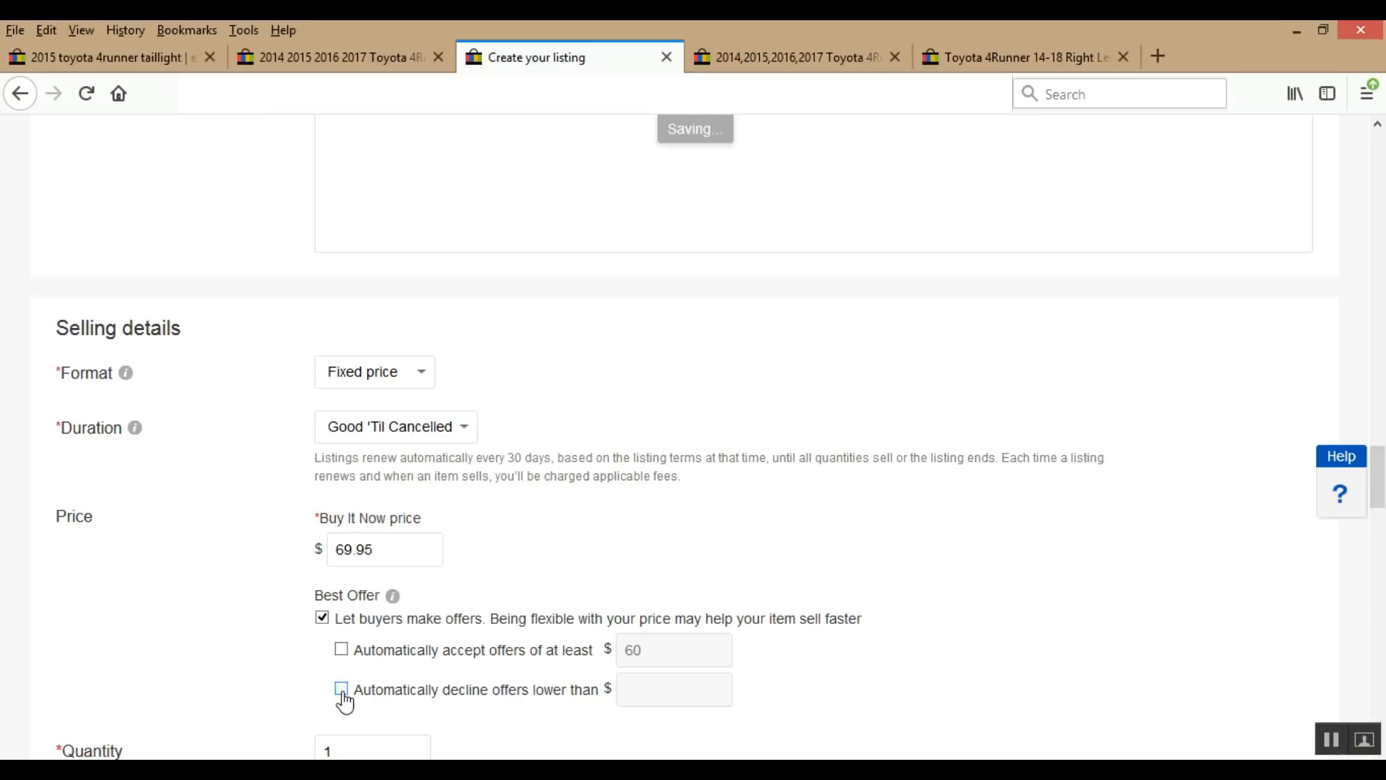
- Try automatically declining offers lower than $60, and turn the Best Offer option off
click(342, 689)
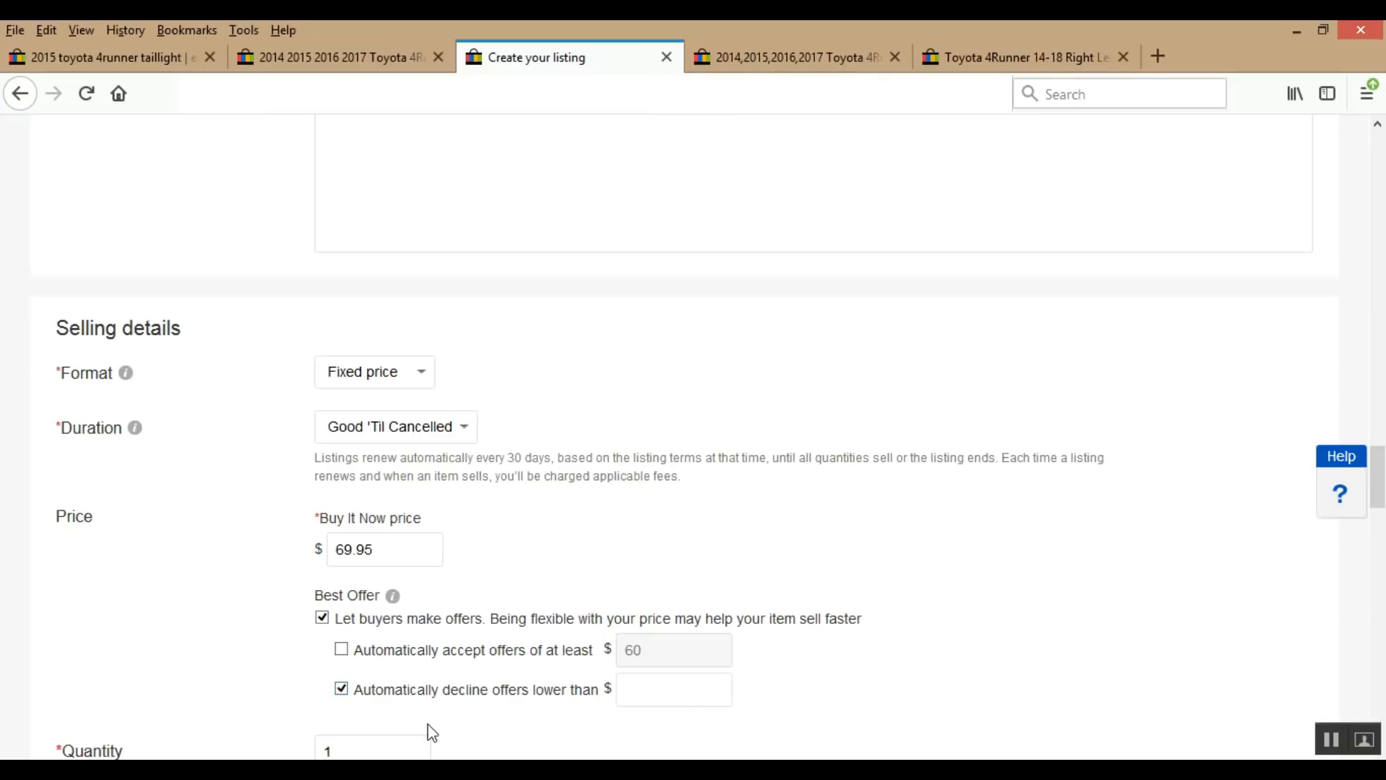
click(658, 691)
text(60)
click(640, 691)
click(342, 689)
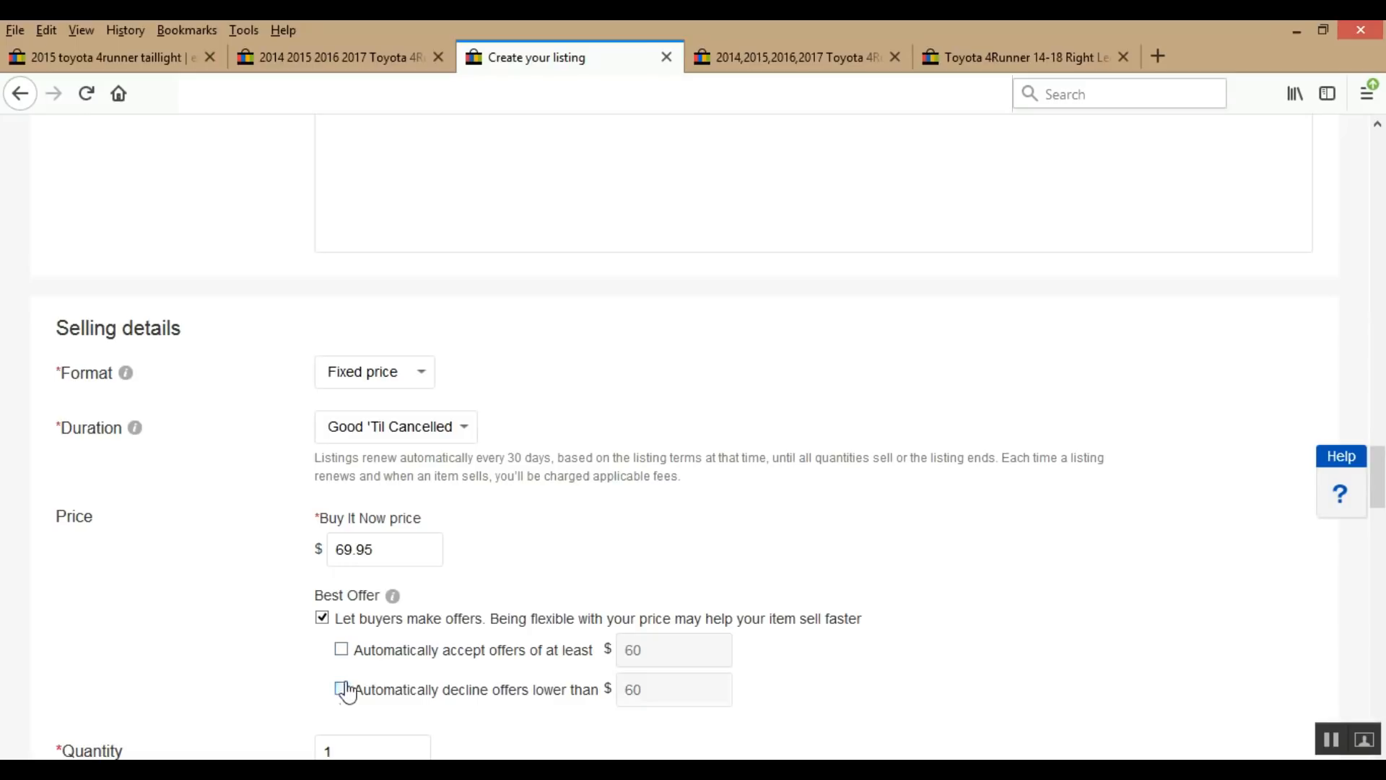
click(322, 621)
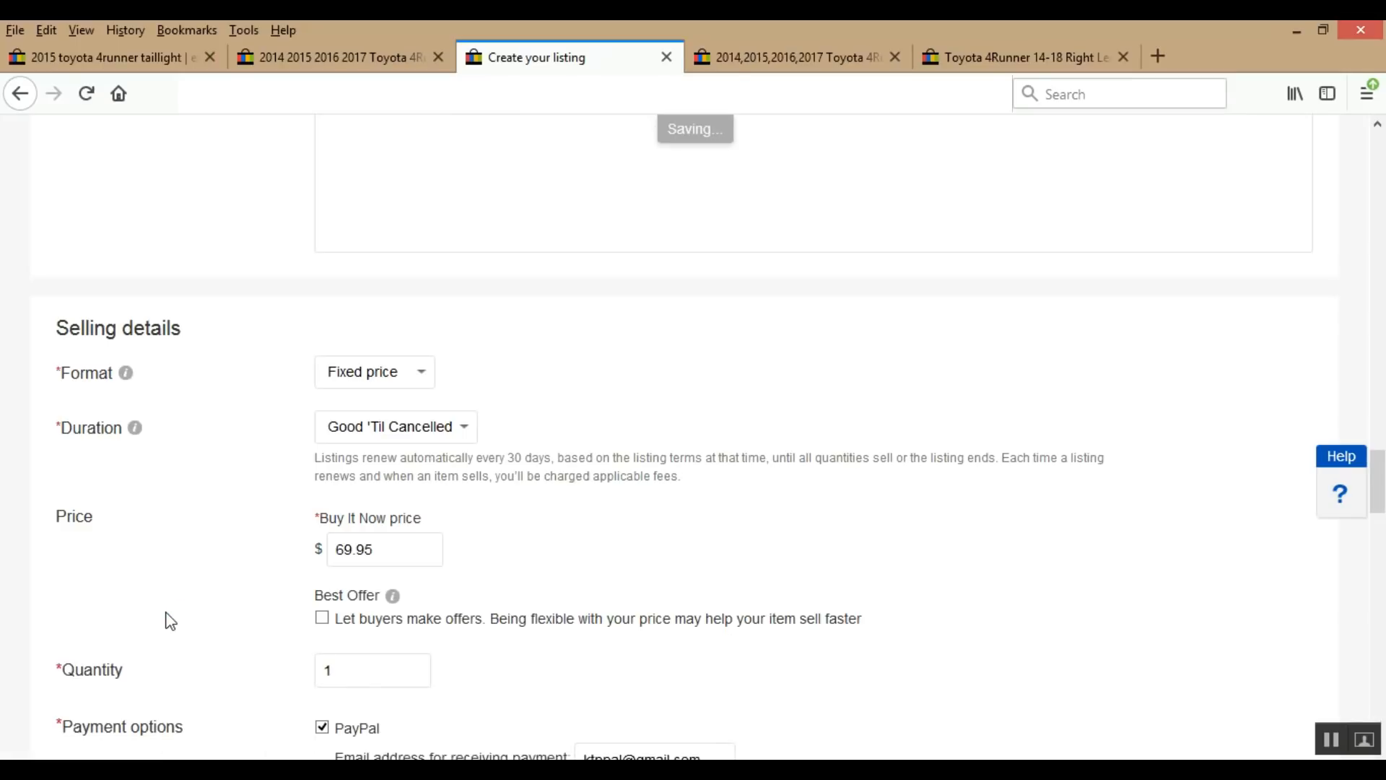
- Examine the choices for the domestic return period and return shipping payer, keeping 30 Days and Buyer
scroll(188, 594, down, 9)
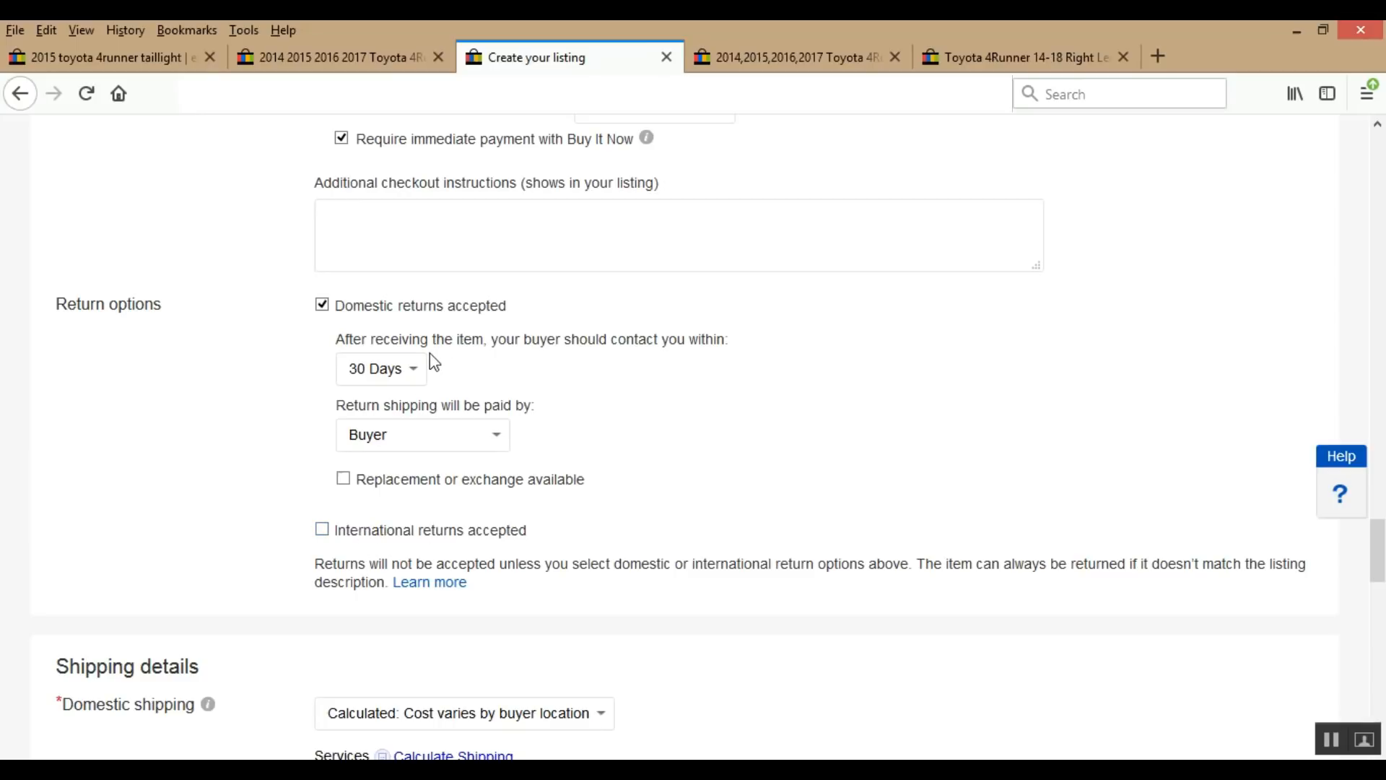
click(414, 370)
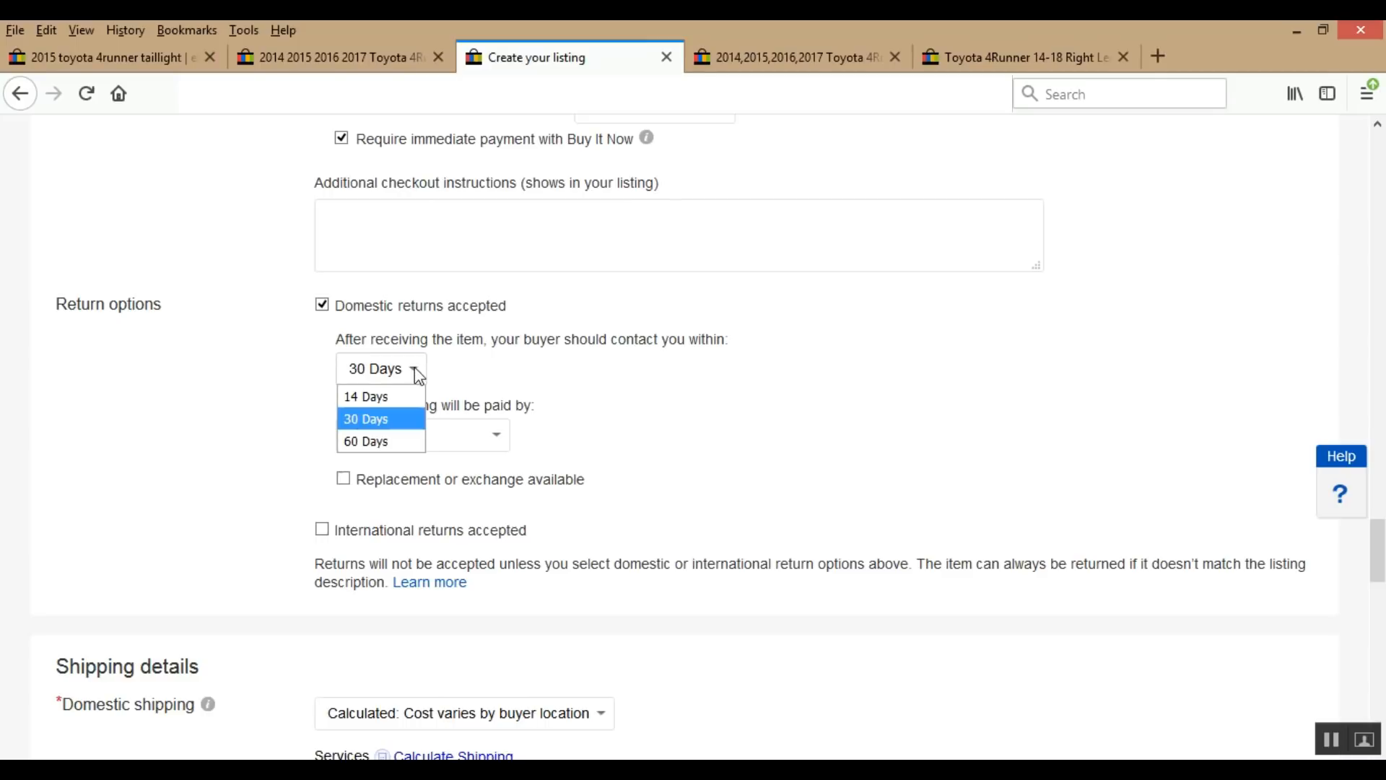
click(224, 434)
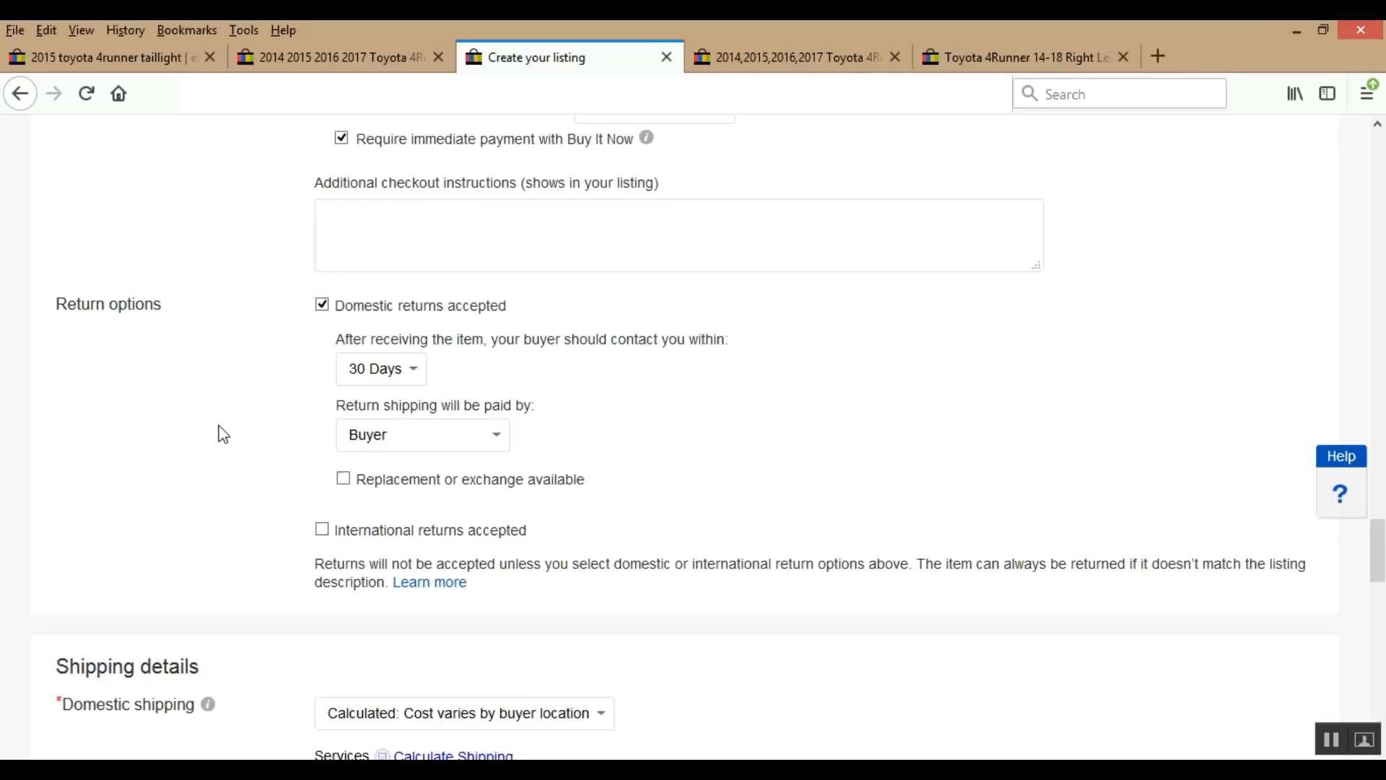
click(496, 433)
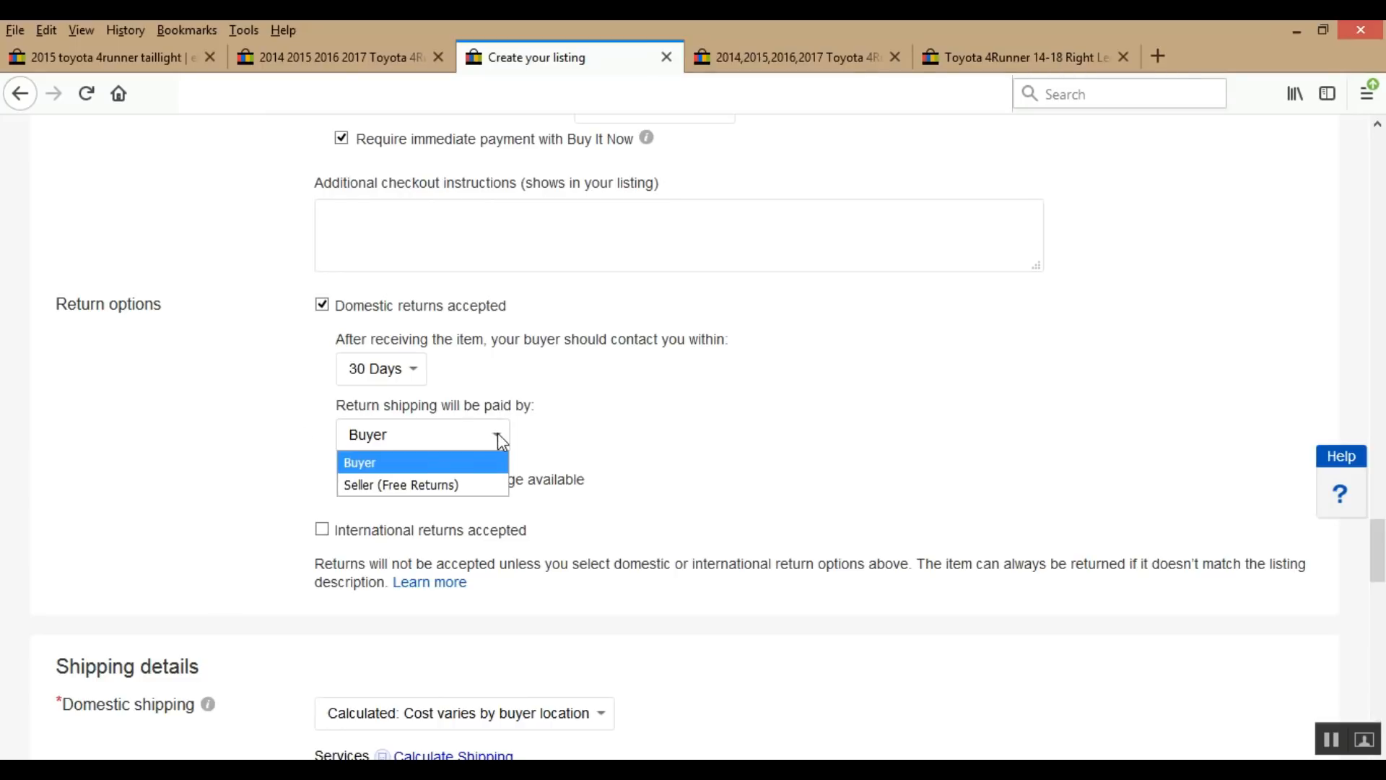
click(432, 464)
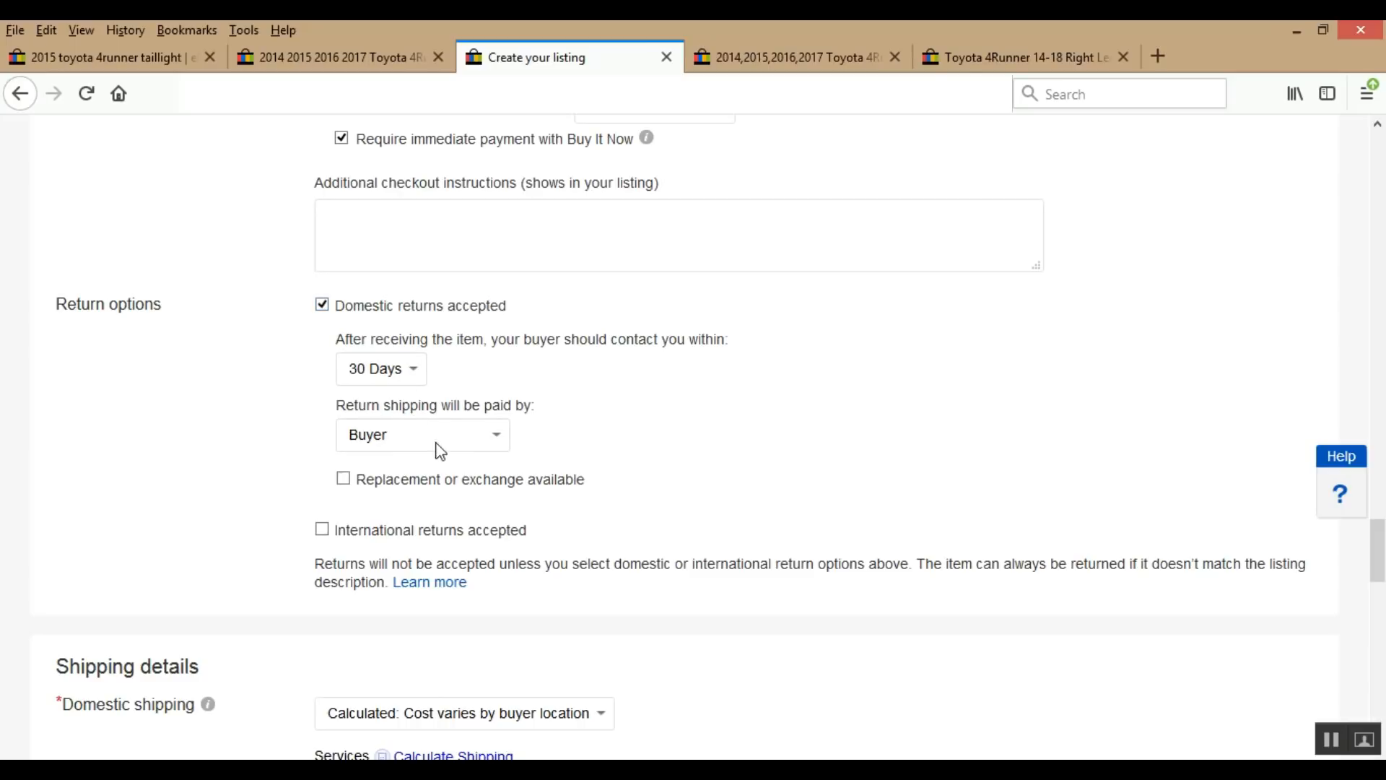
click(496, 437)
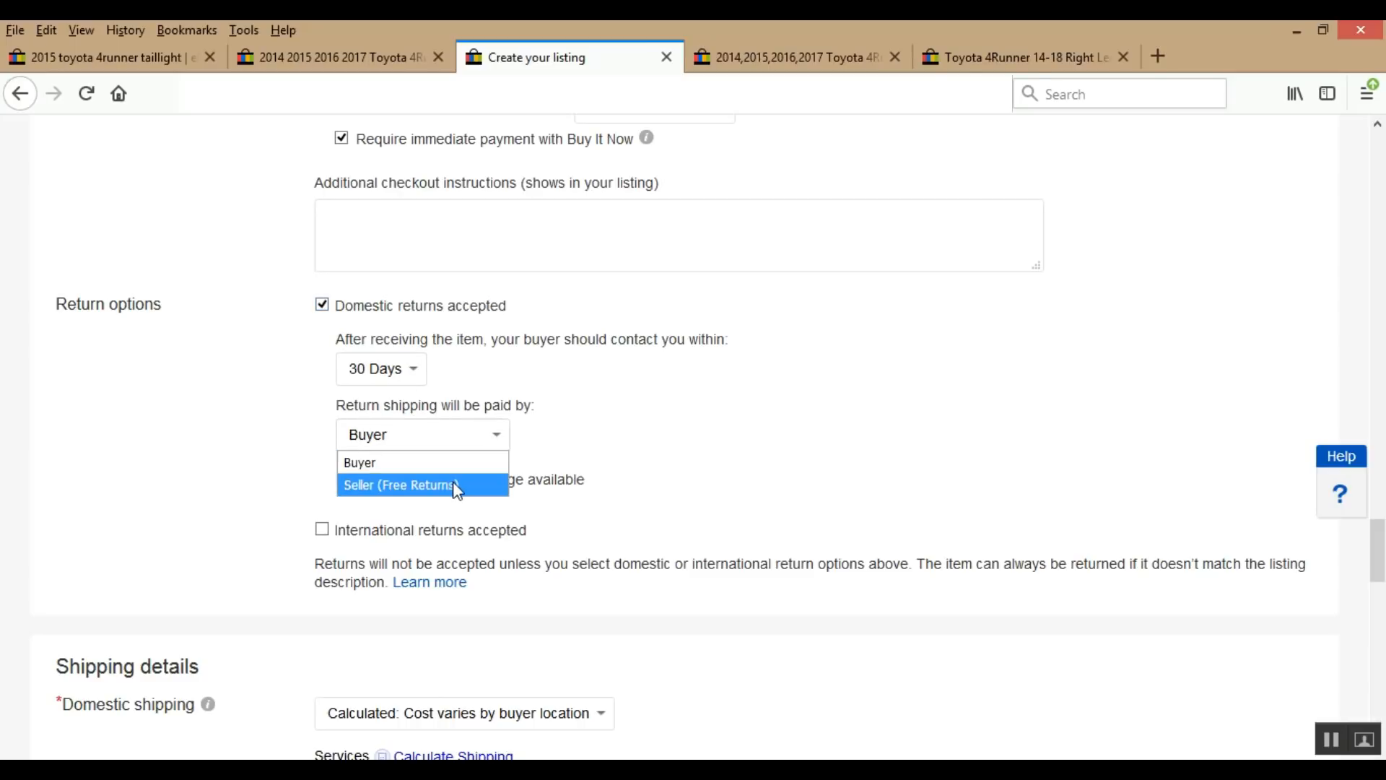
click(155, 415)
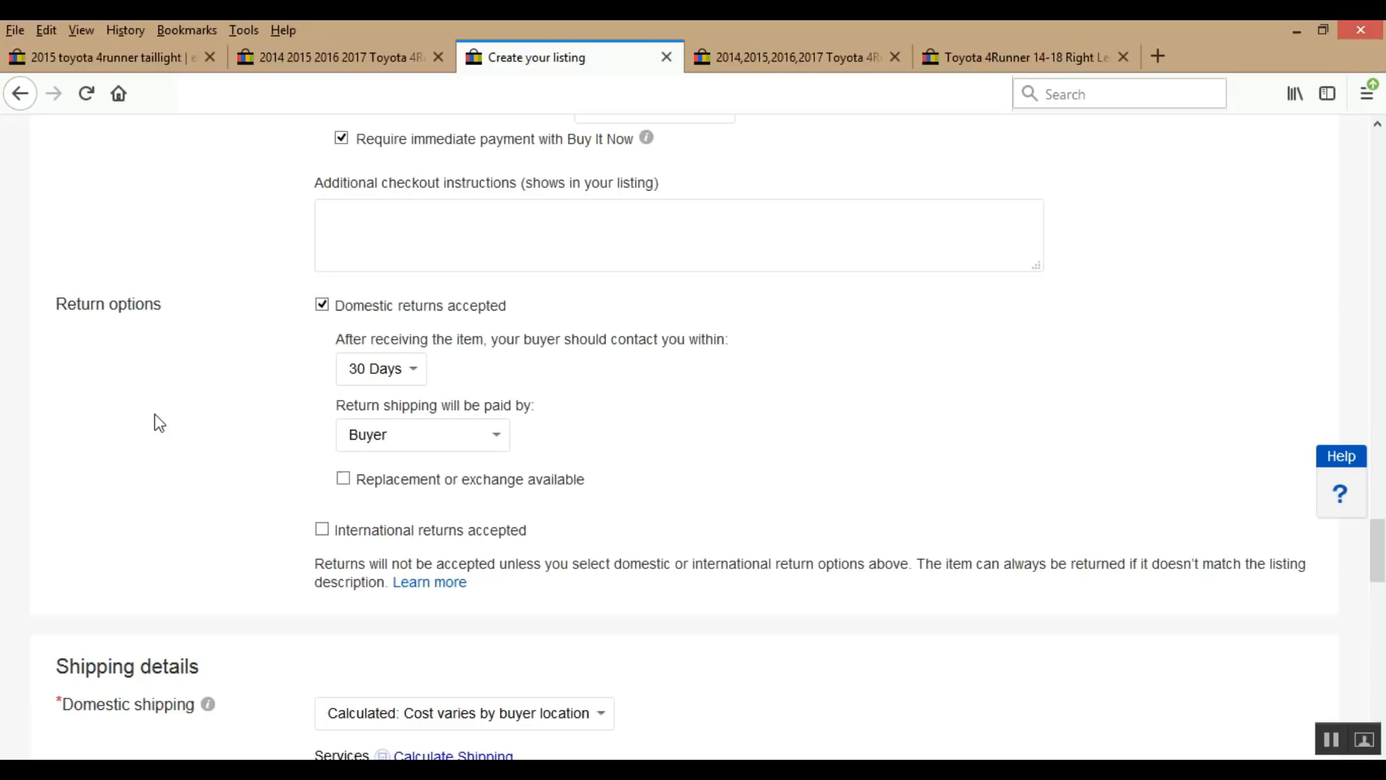
click(412, 369)
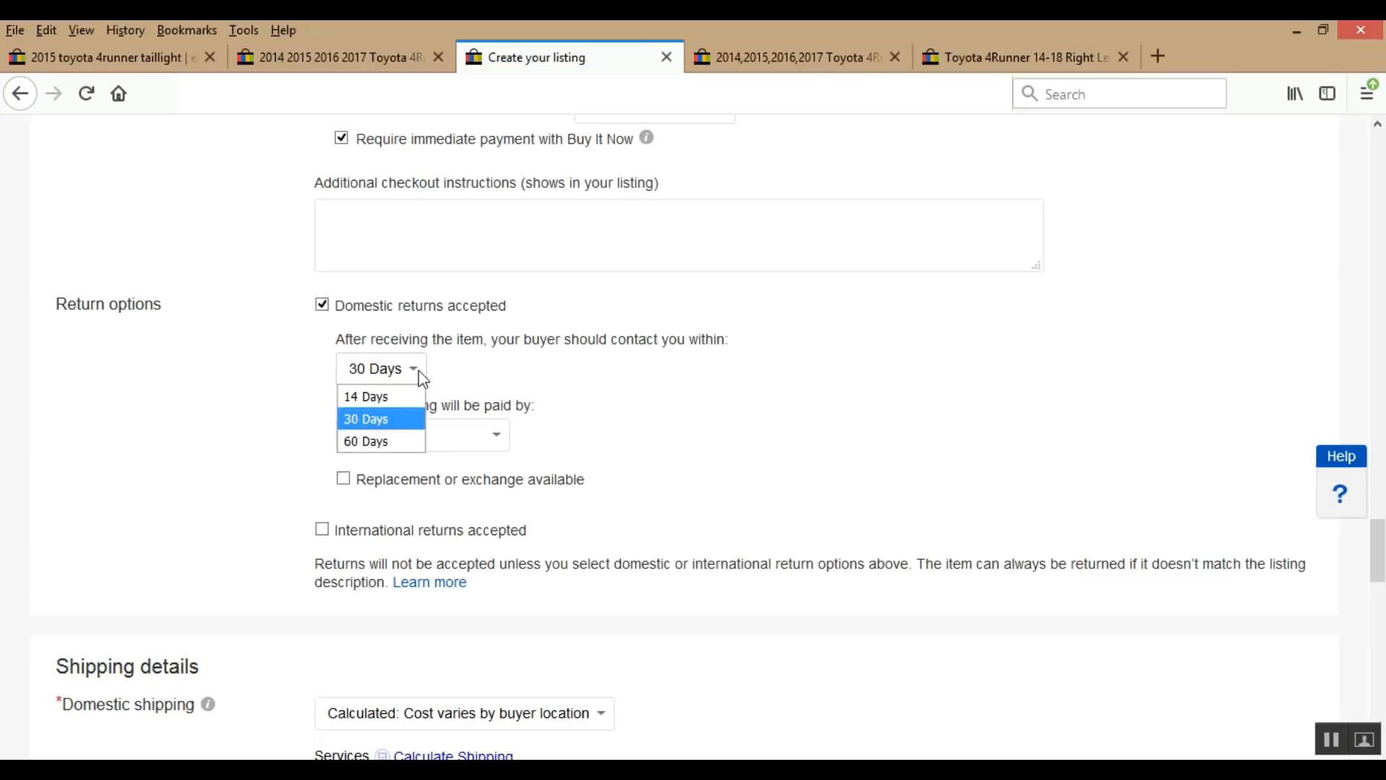
click(254, 444)
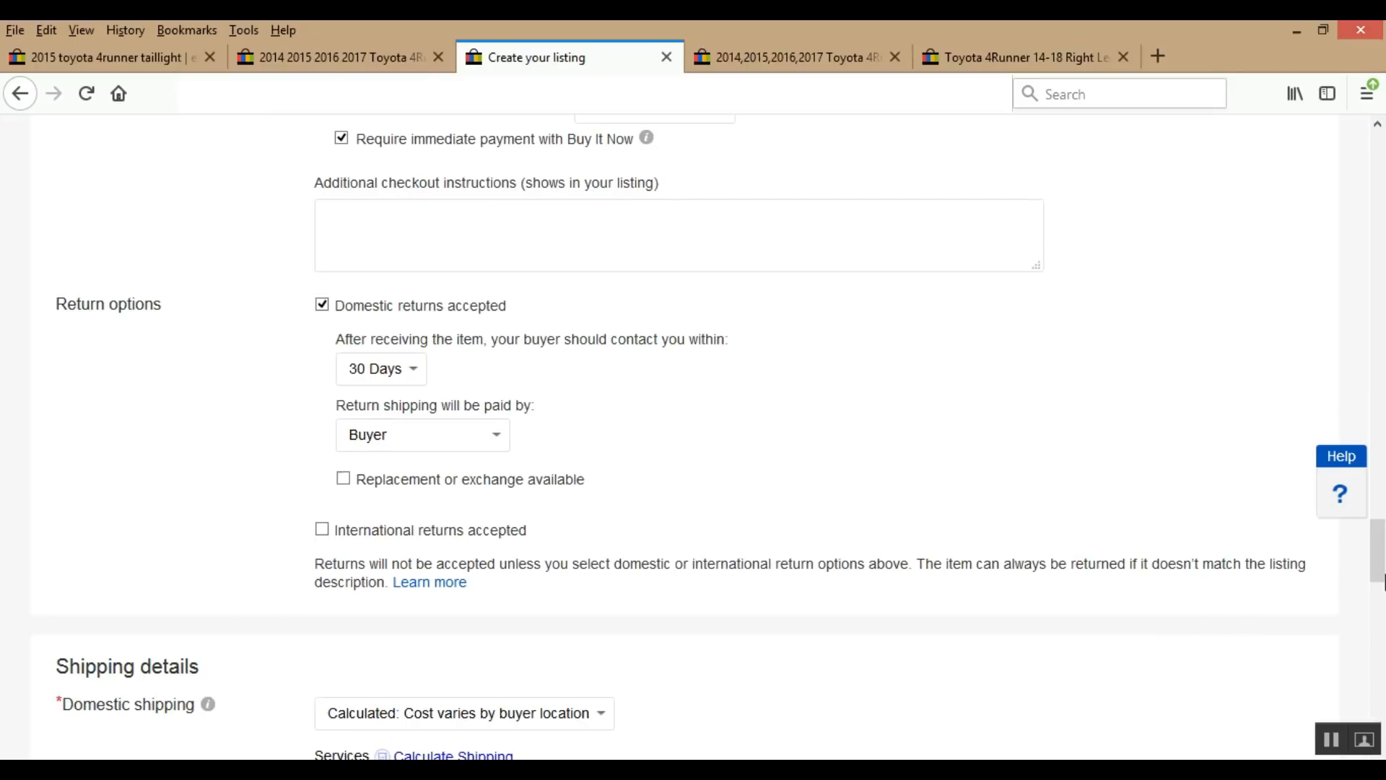
- Keep domestic shipping on "Calculated: Cost varies by buyer location" and disable Free shipping
drag(1382, 543, 1382, 578)
click(601, 473)
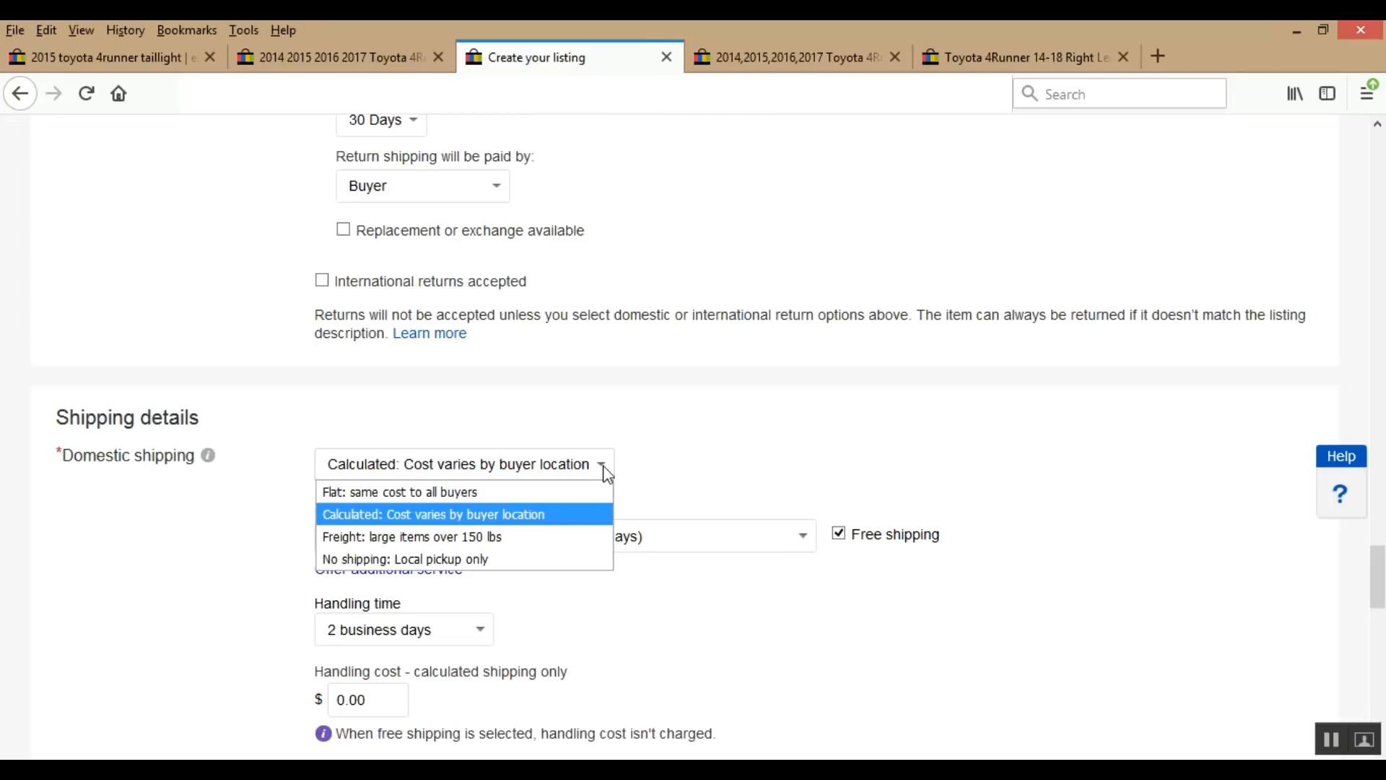
click(396, 515)
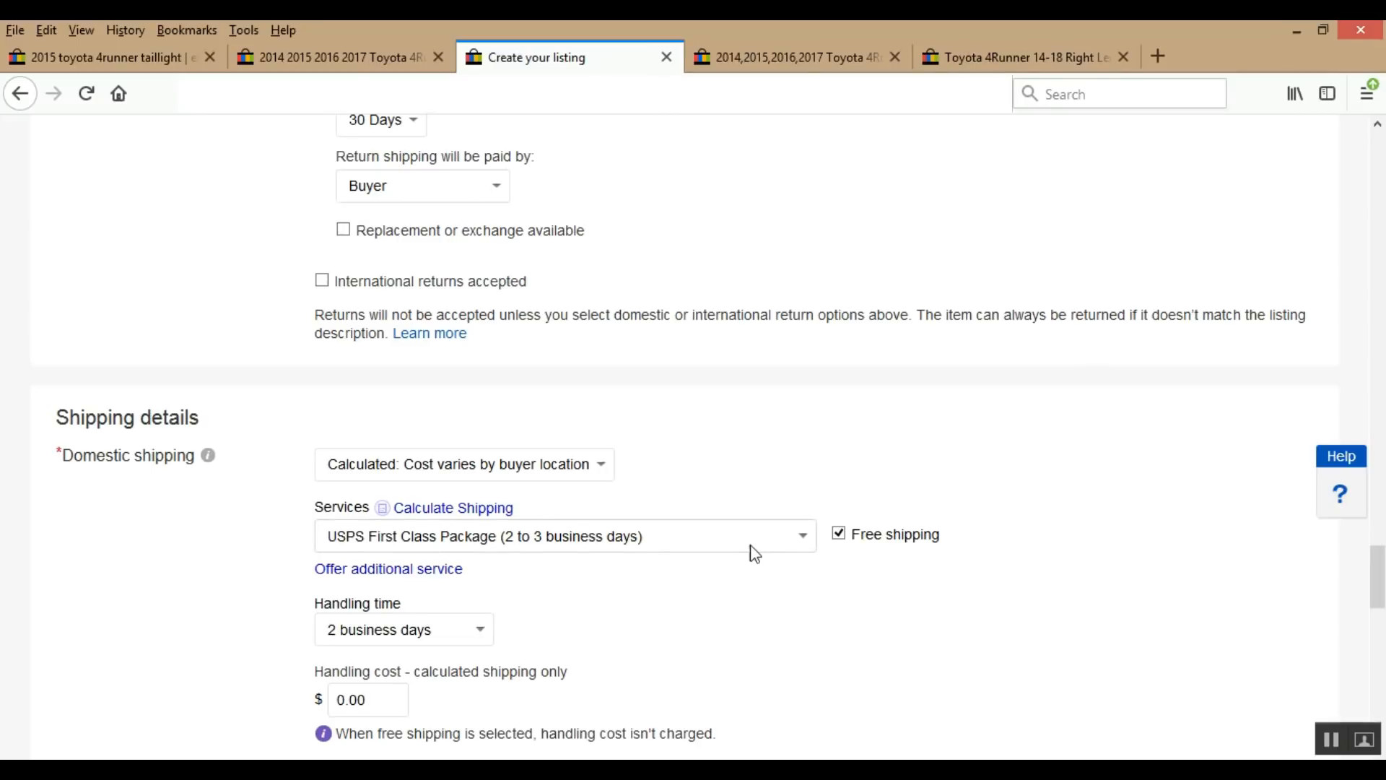
click(839, 534)
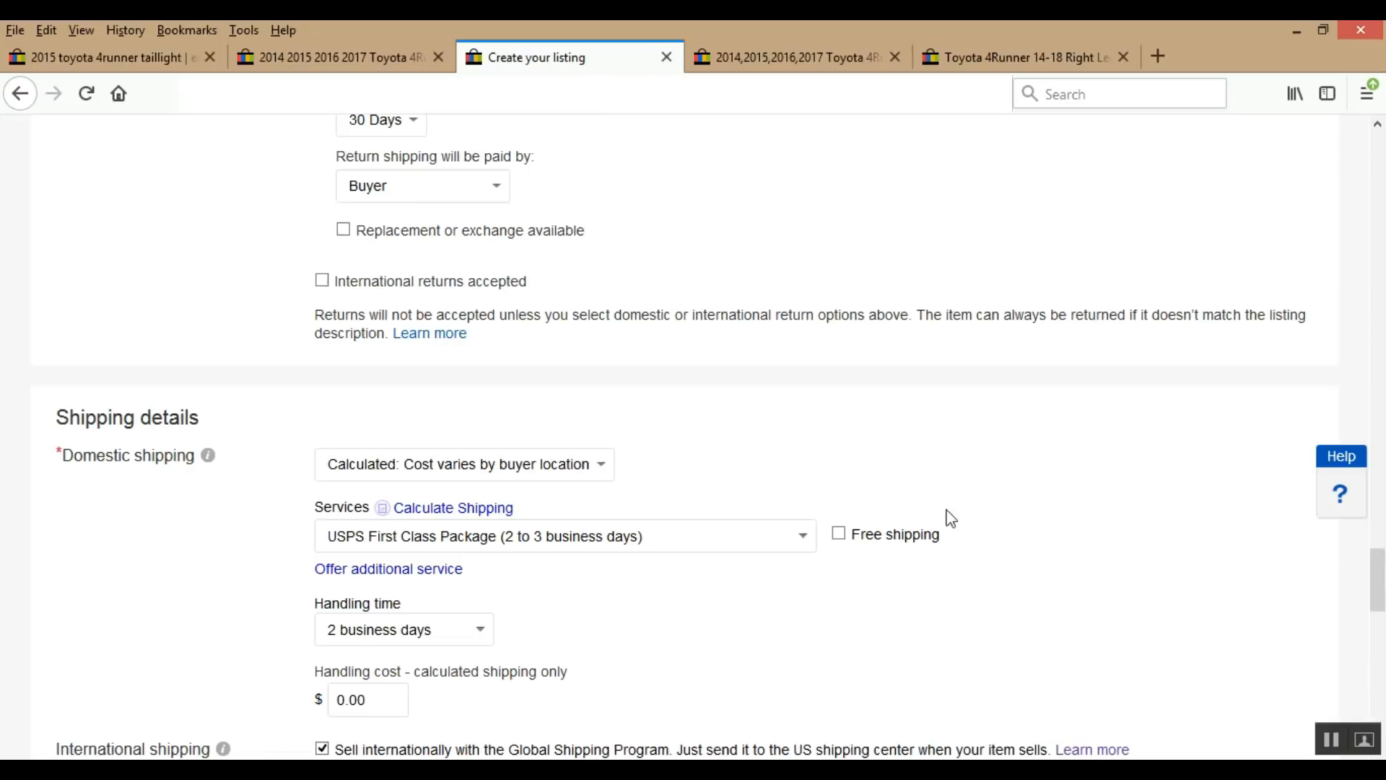
scroll(414, 455, down, 3)
scroll(415, 447, up, 3)
- Look through the available economy, standard, expedited and one-day domestic shipping services without changing the selected one
click(804, 538)
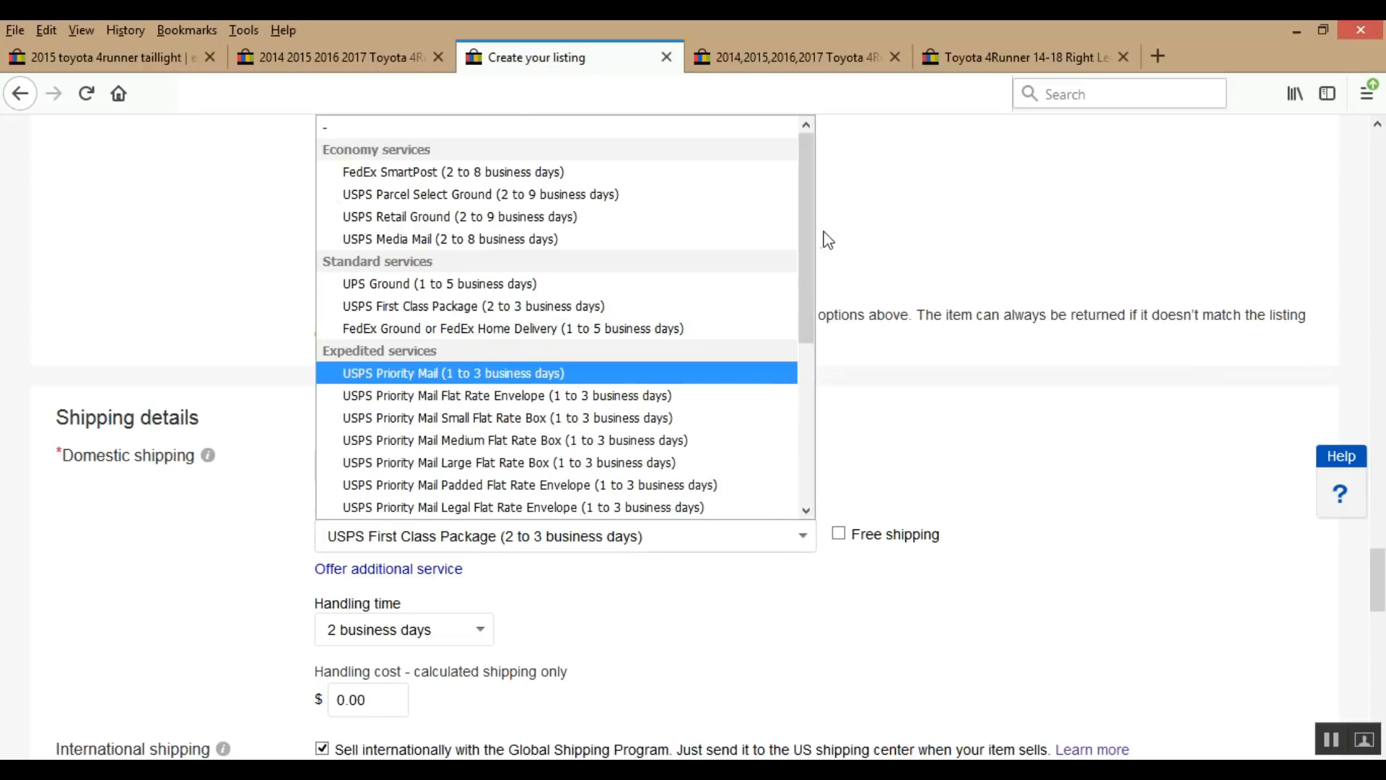
drag(804, 225, 800, 413)
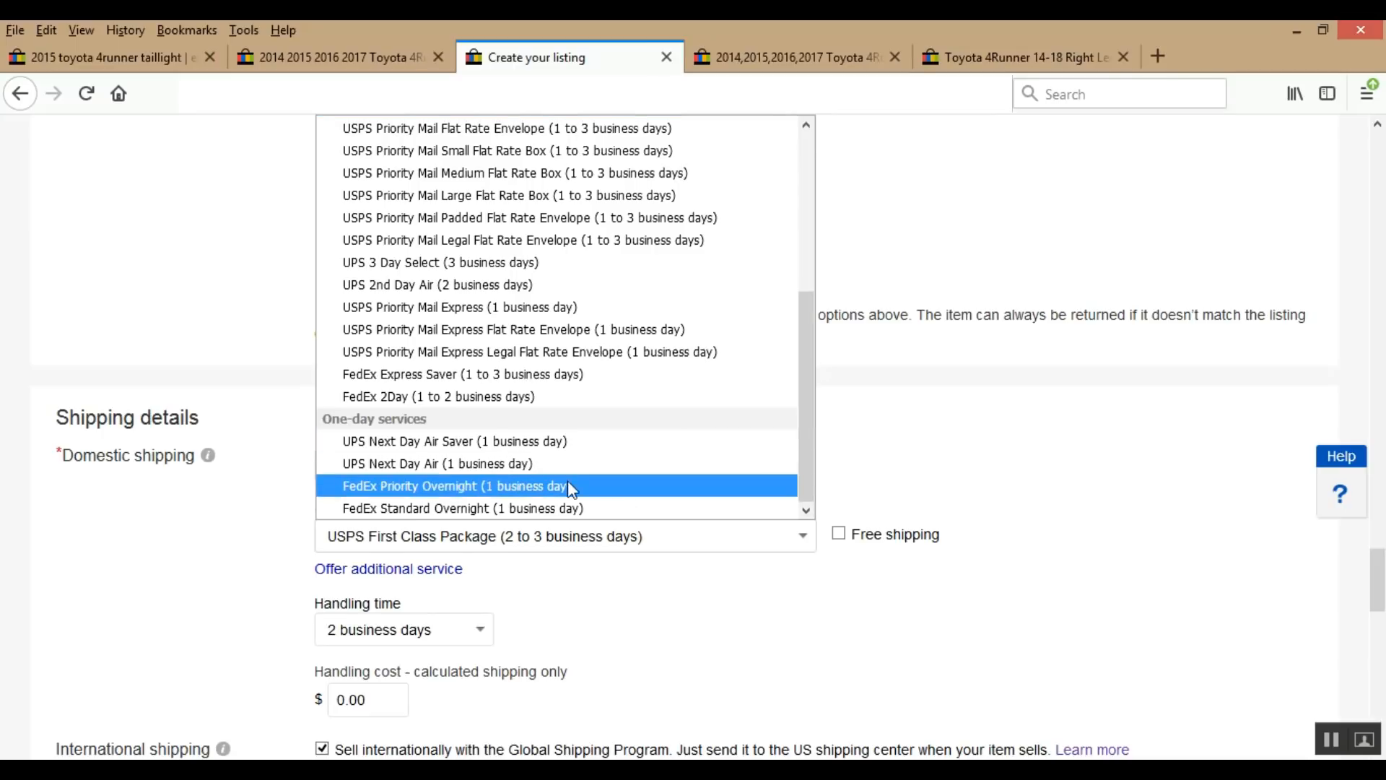
scroll(649, 410, up, 1)
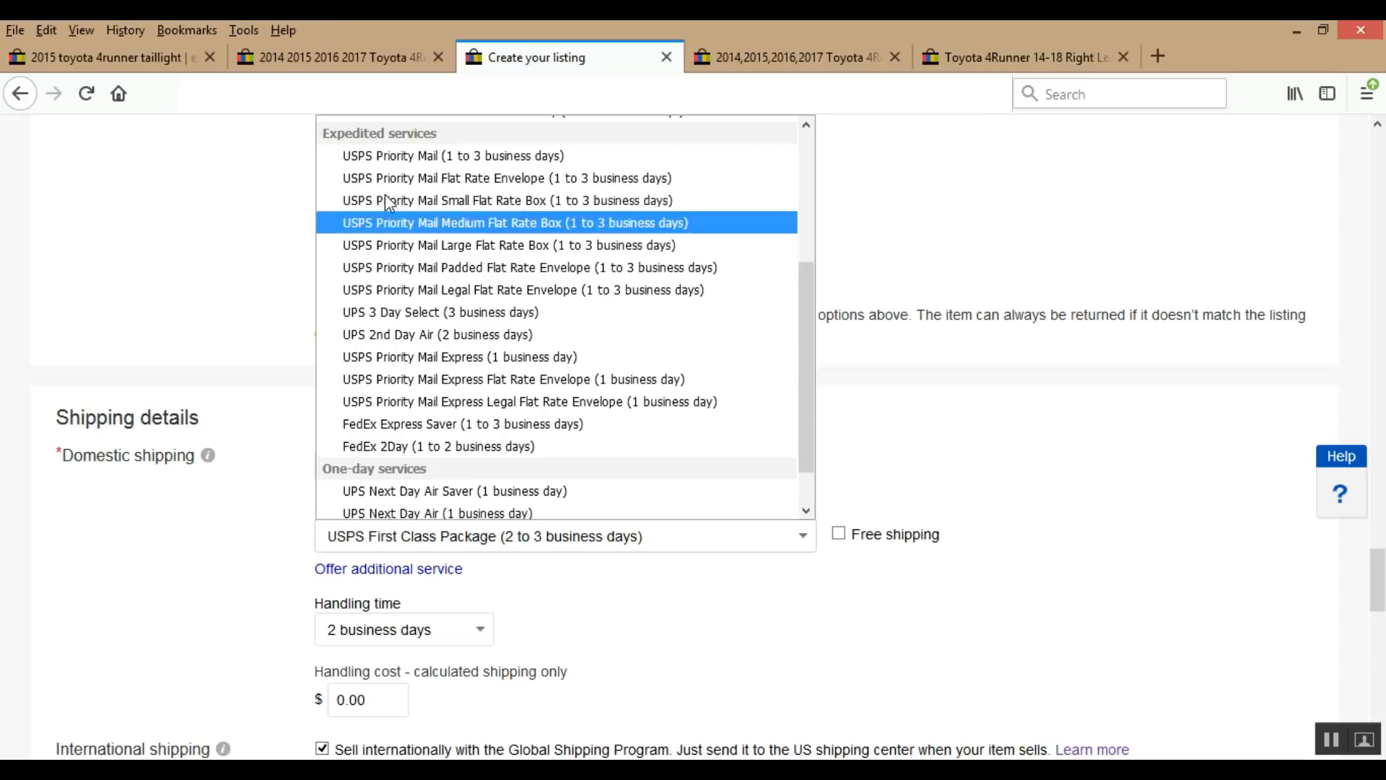
drag(803, 424, 808, 284)
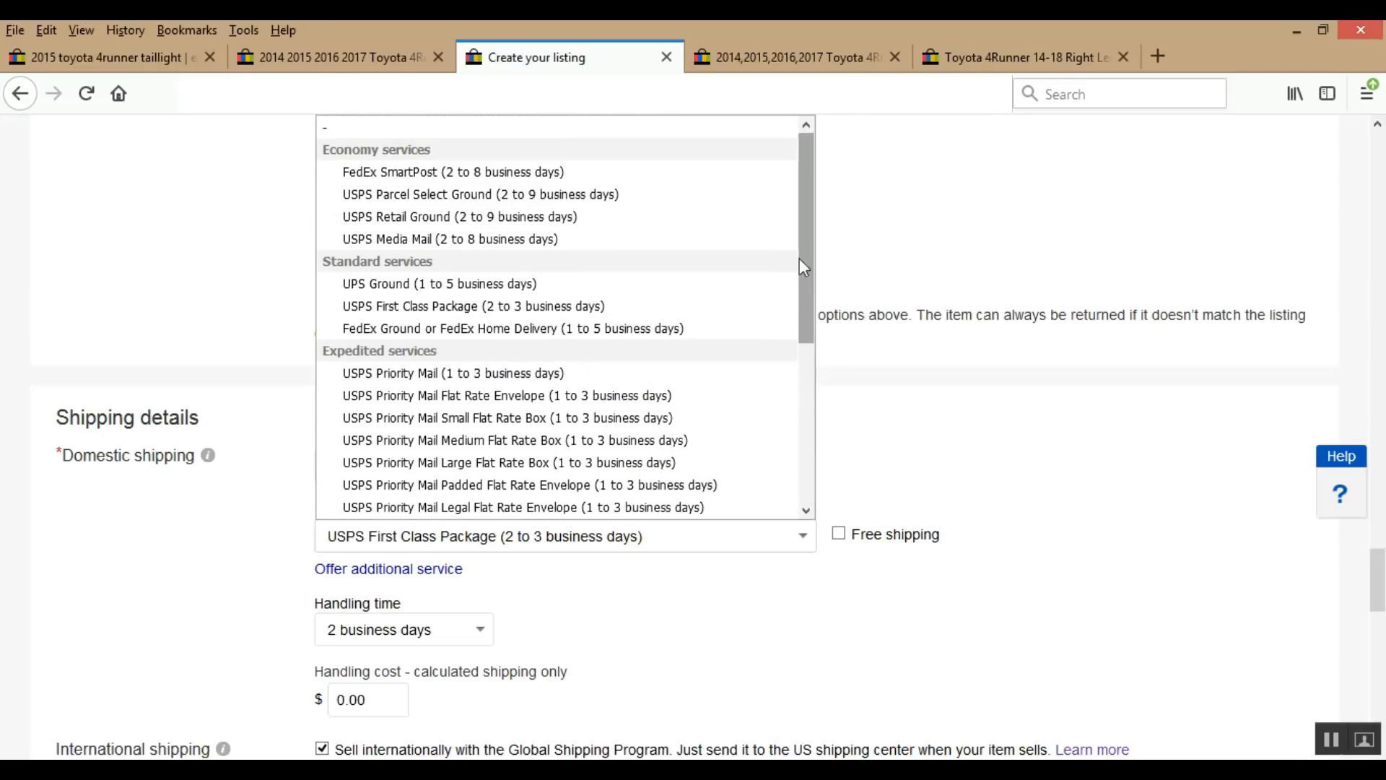
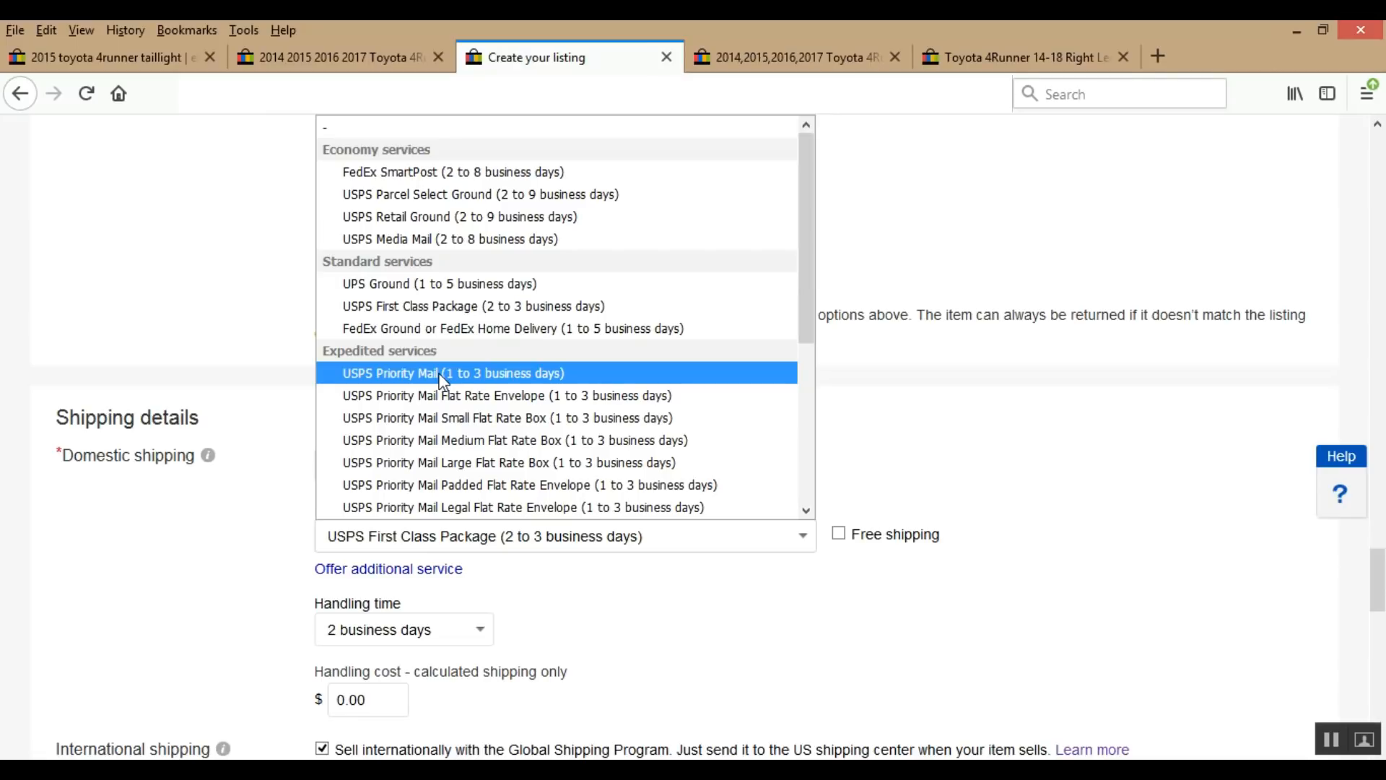
click(1053, 424)
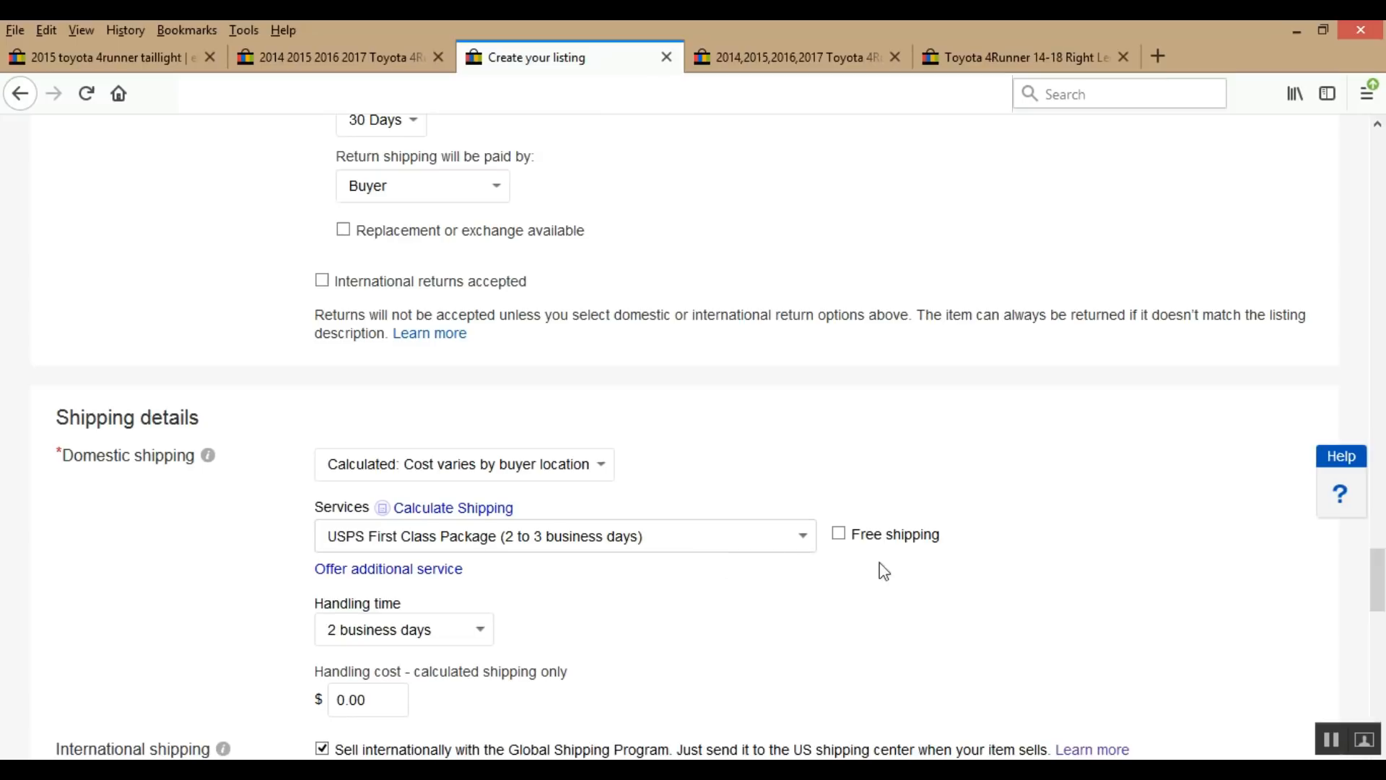
- Check the shipping terms of a sold comparable, and change the domestic shipping service to USPS Parcel Select Ground (2 to 9 business days)
click(773, 58)
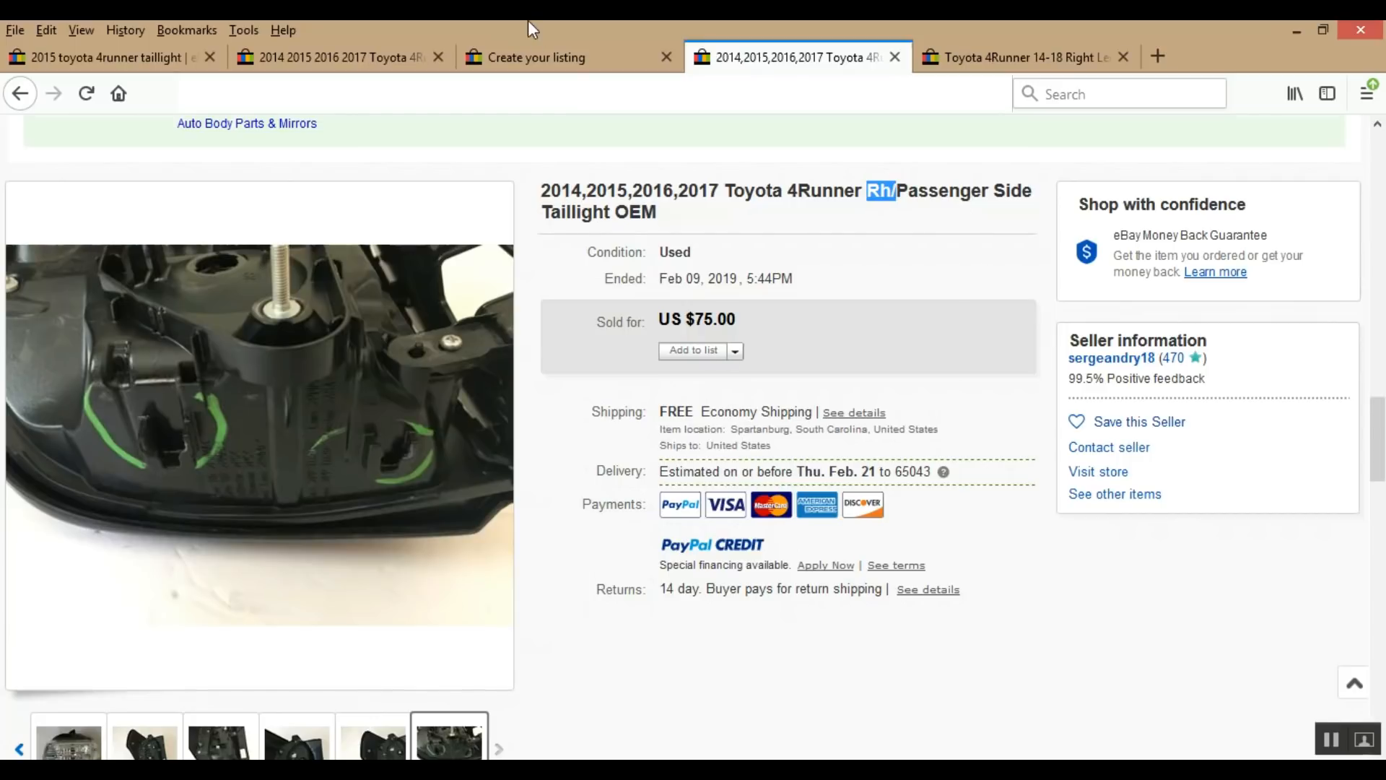
click(552, 56)
click(604, 470)
click(717, 489)
click(811, 549)
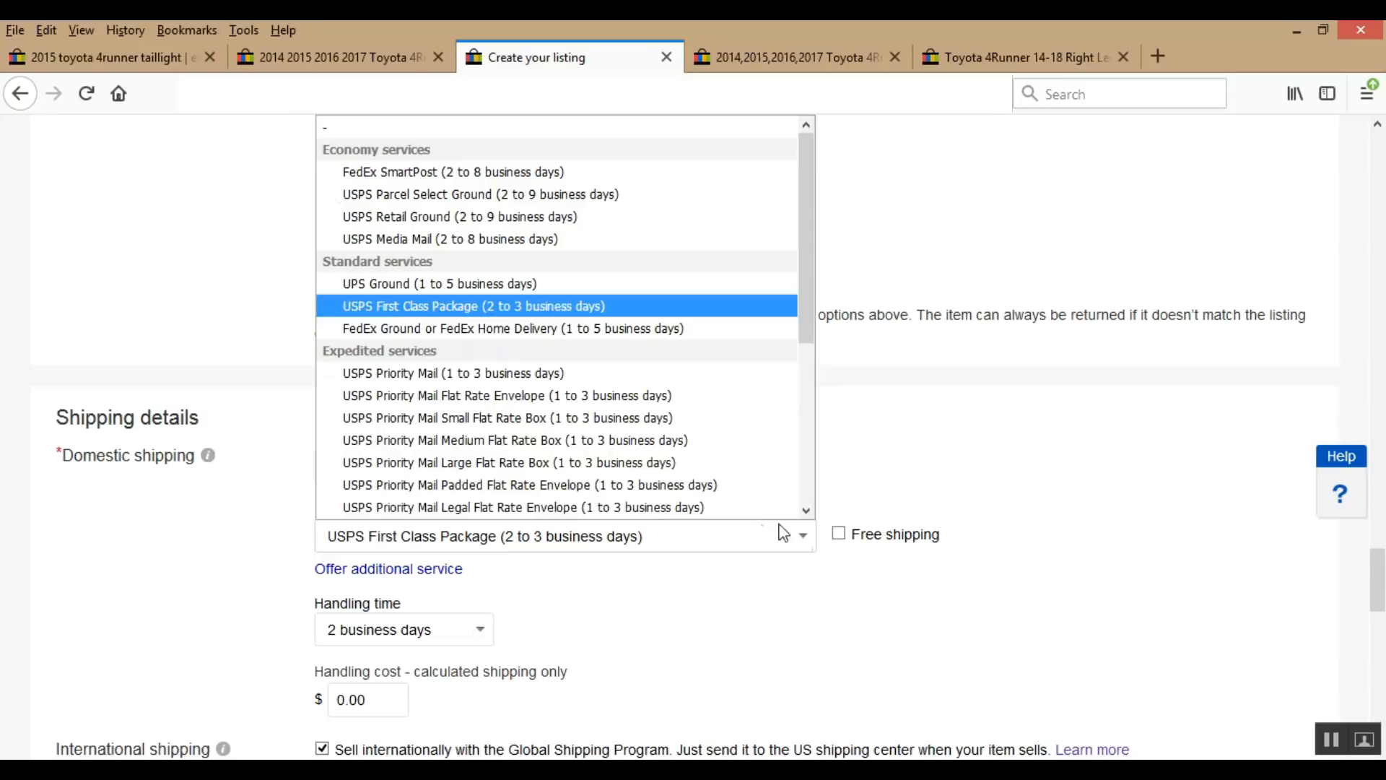
click(480, 193)
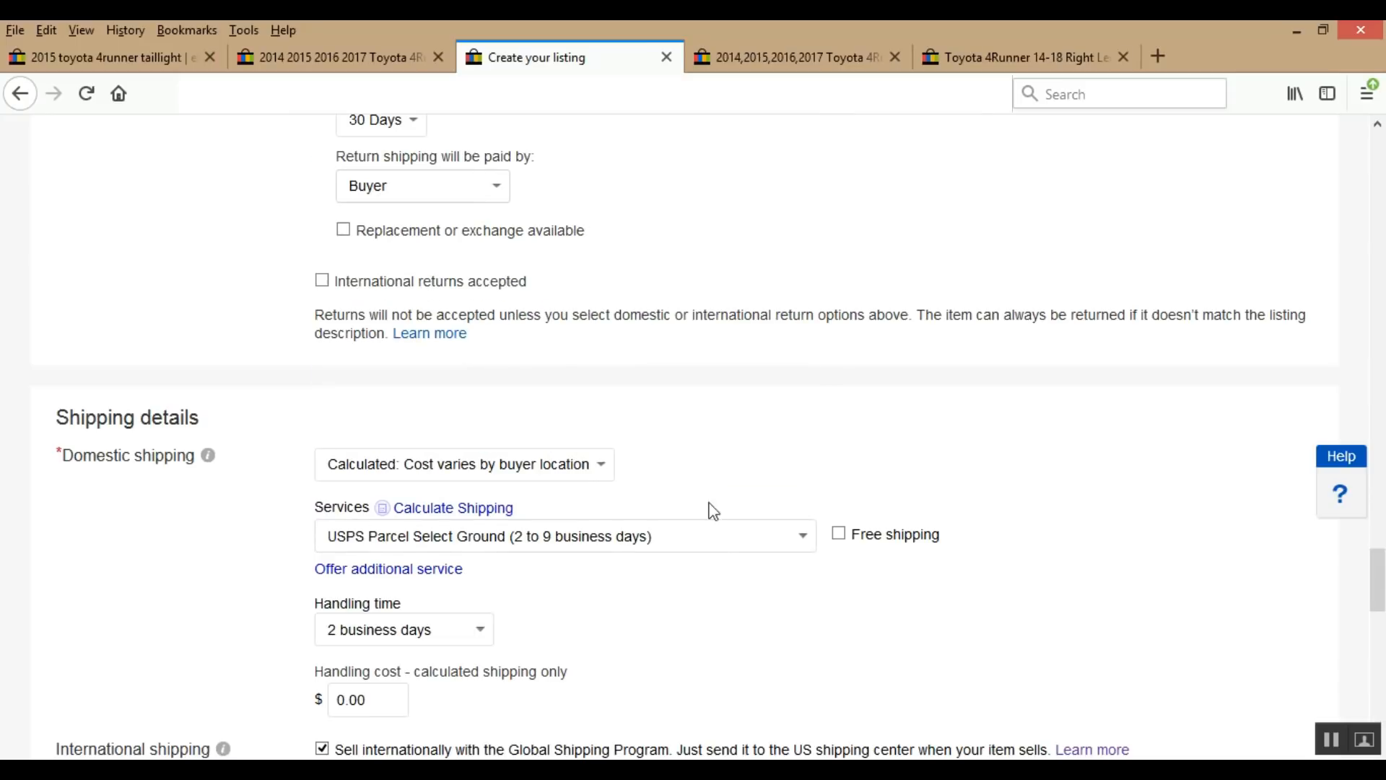
- Try offering USPS Priority Mail (1 to 3 business days) as an additional domestic service, and remove that service
click(445, 570)
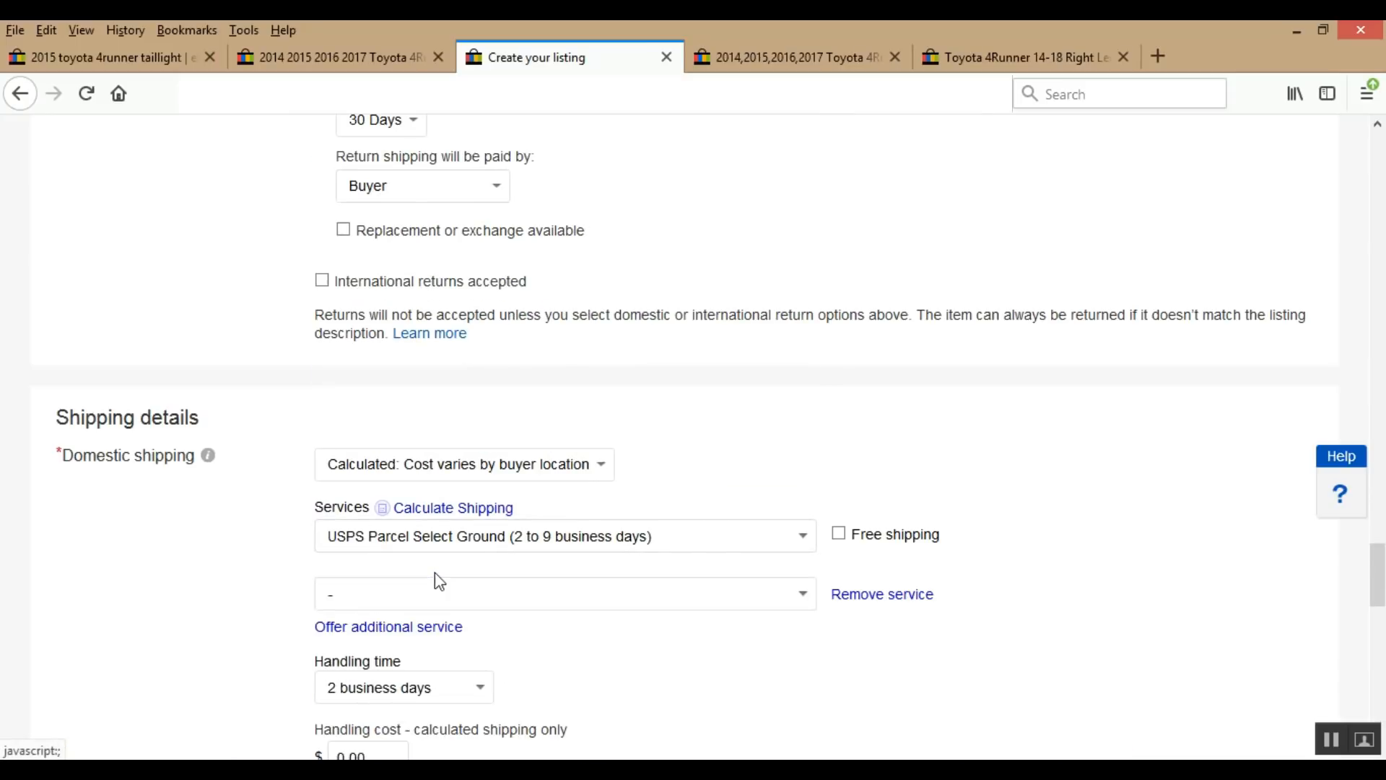
click(798, 596)
click(451, 390)
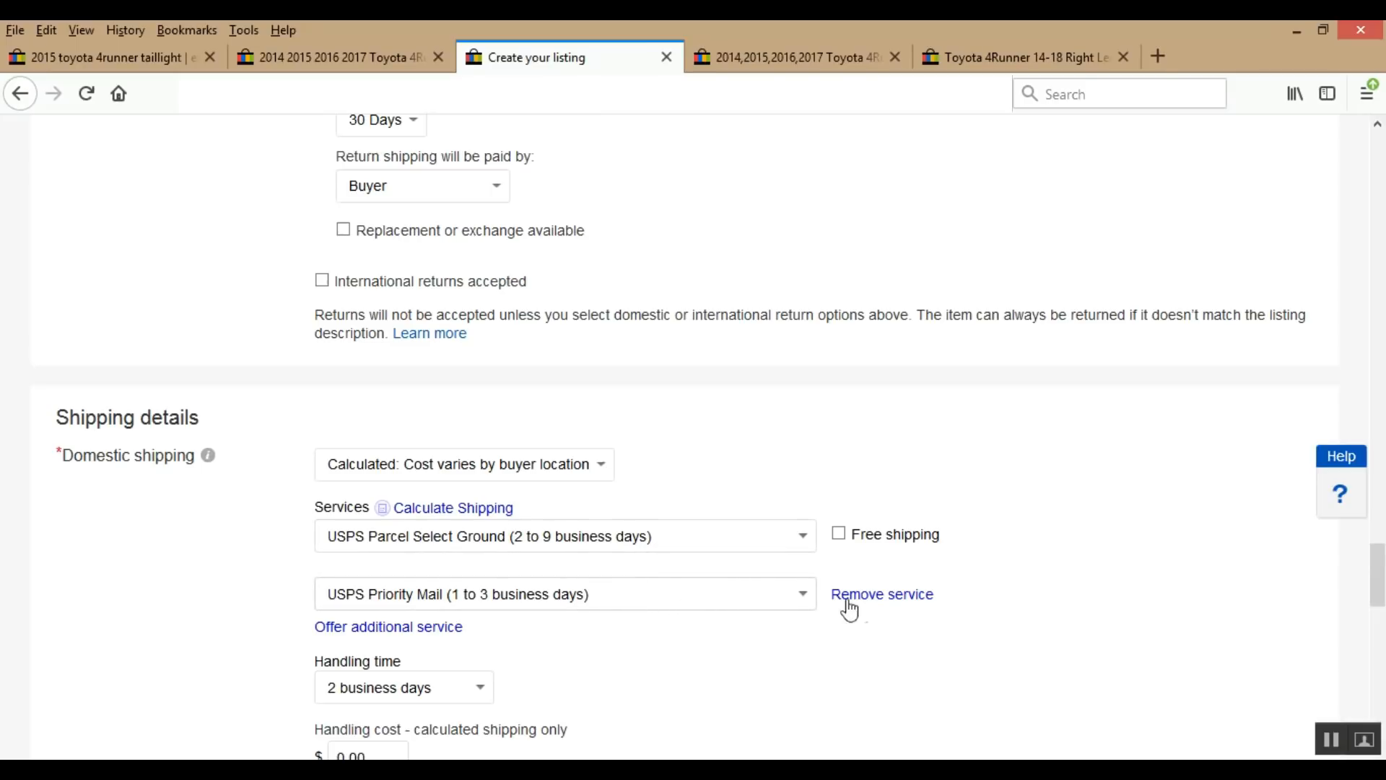
click(895, 595)
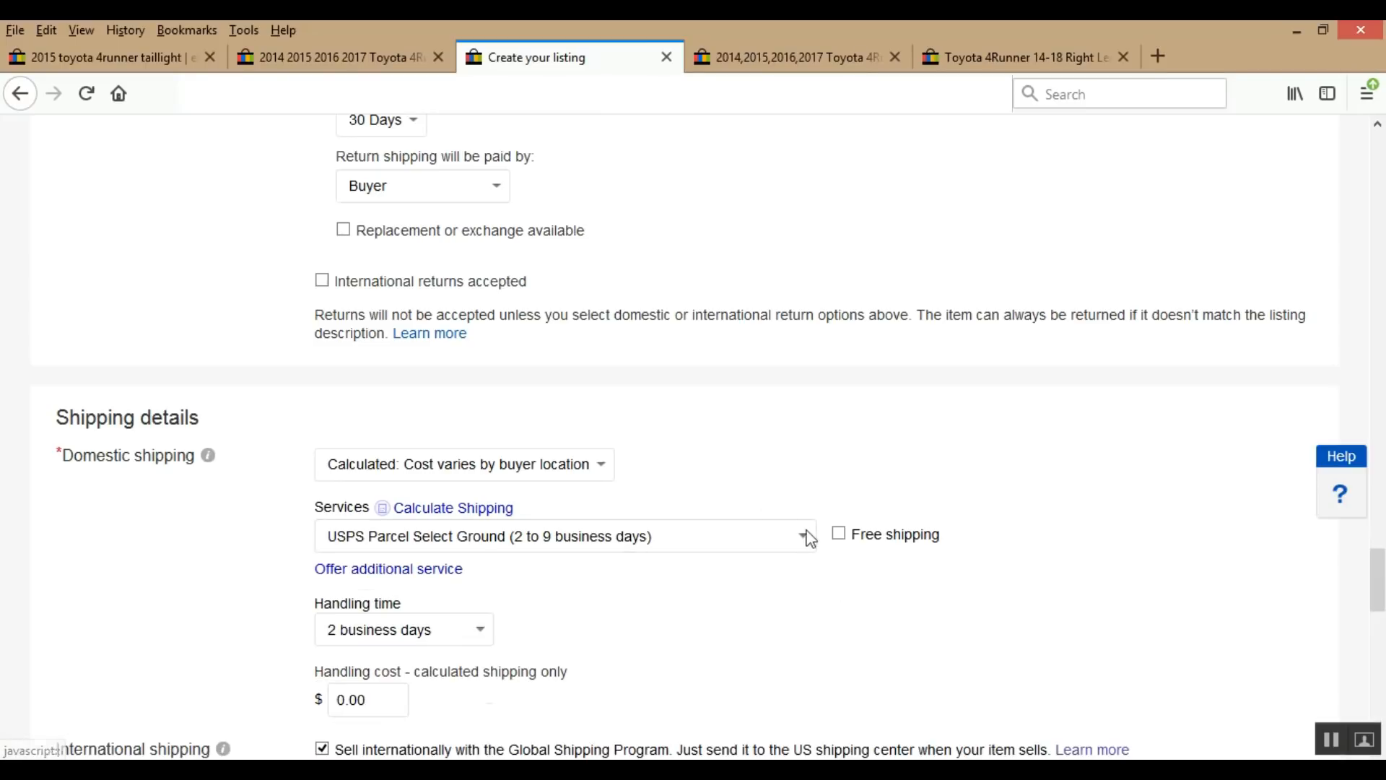
- Set the first domestic service to USPS Priority Mail, and add USPS Parcel Select Ground as an additional service
click(804, 536)
click(514, 372)
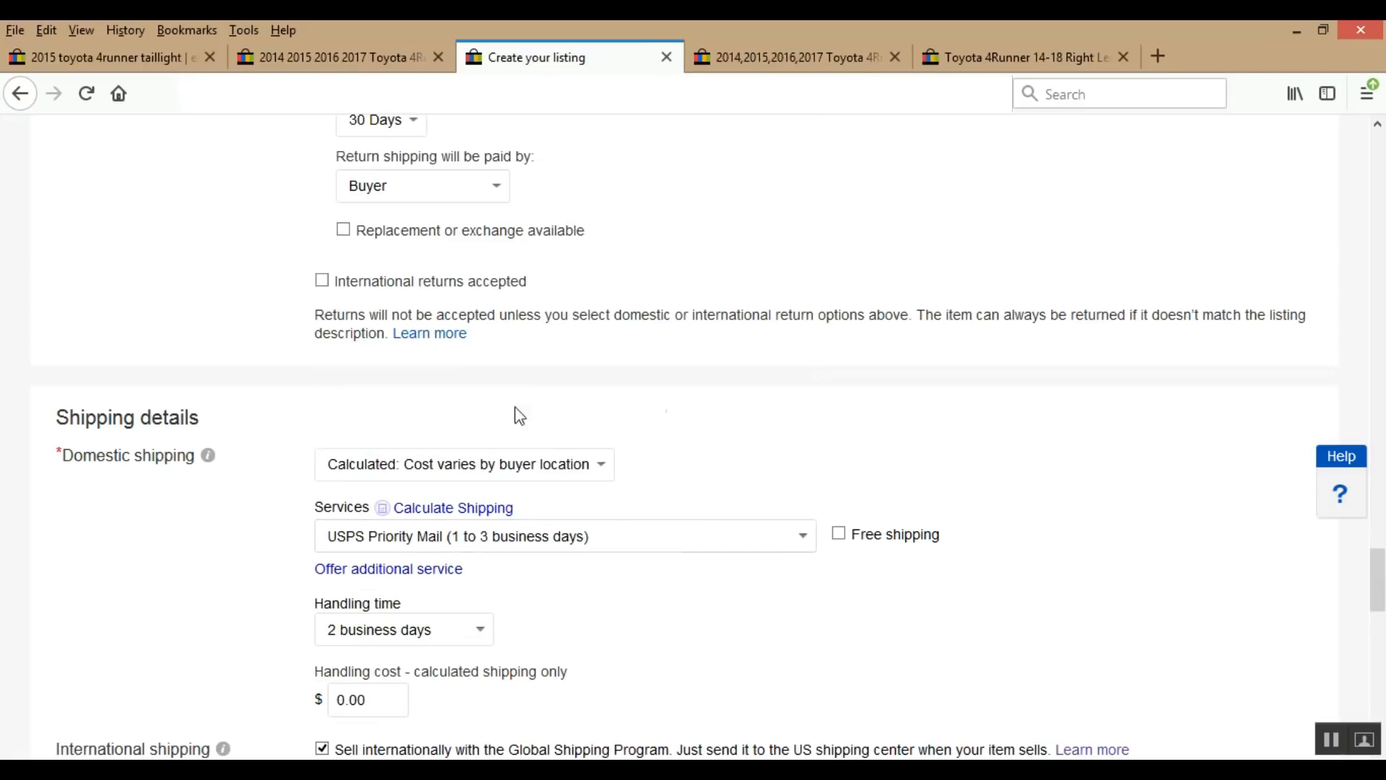
click(433, 570)
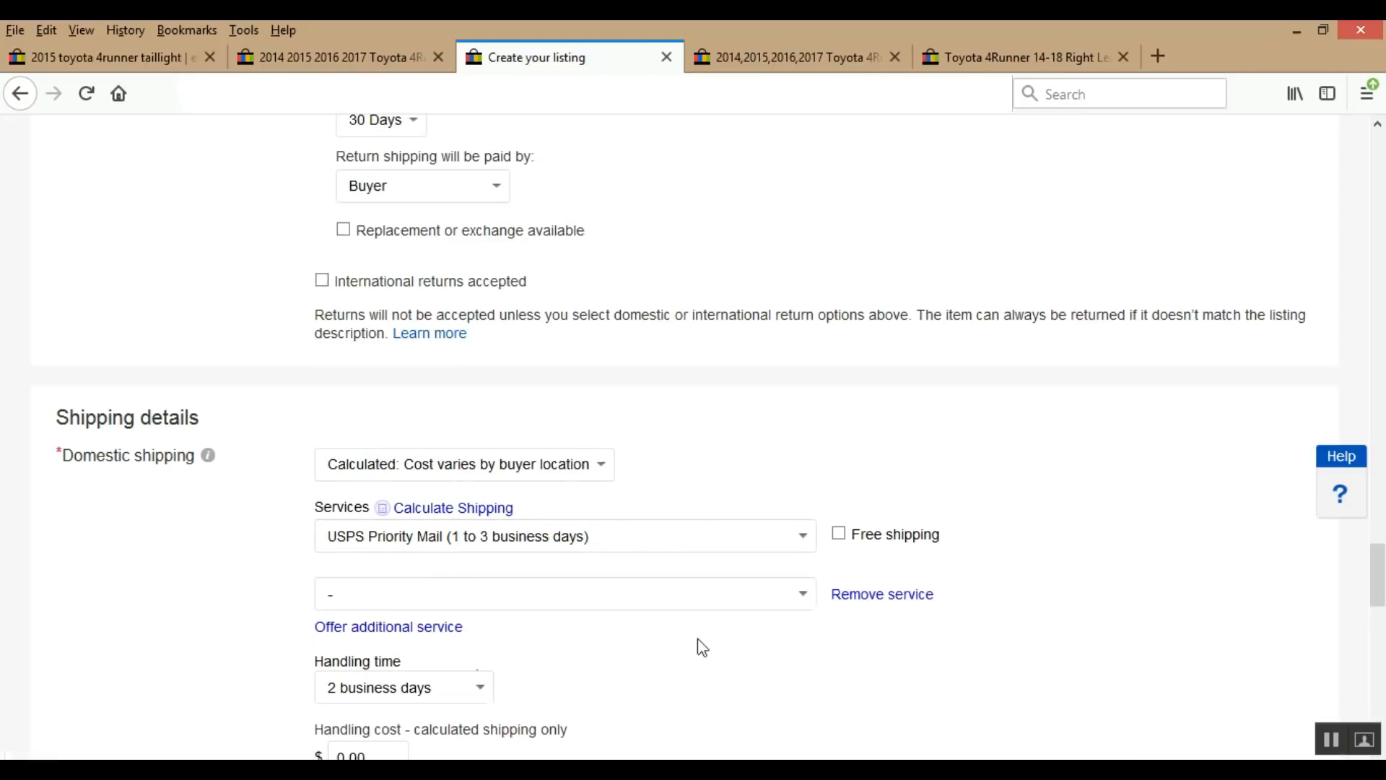
click(804, 596)
click(463, 208)
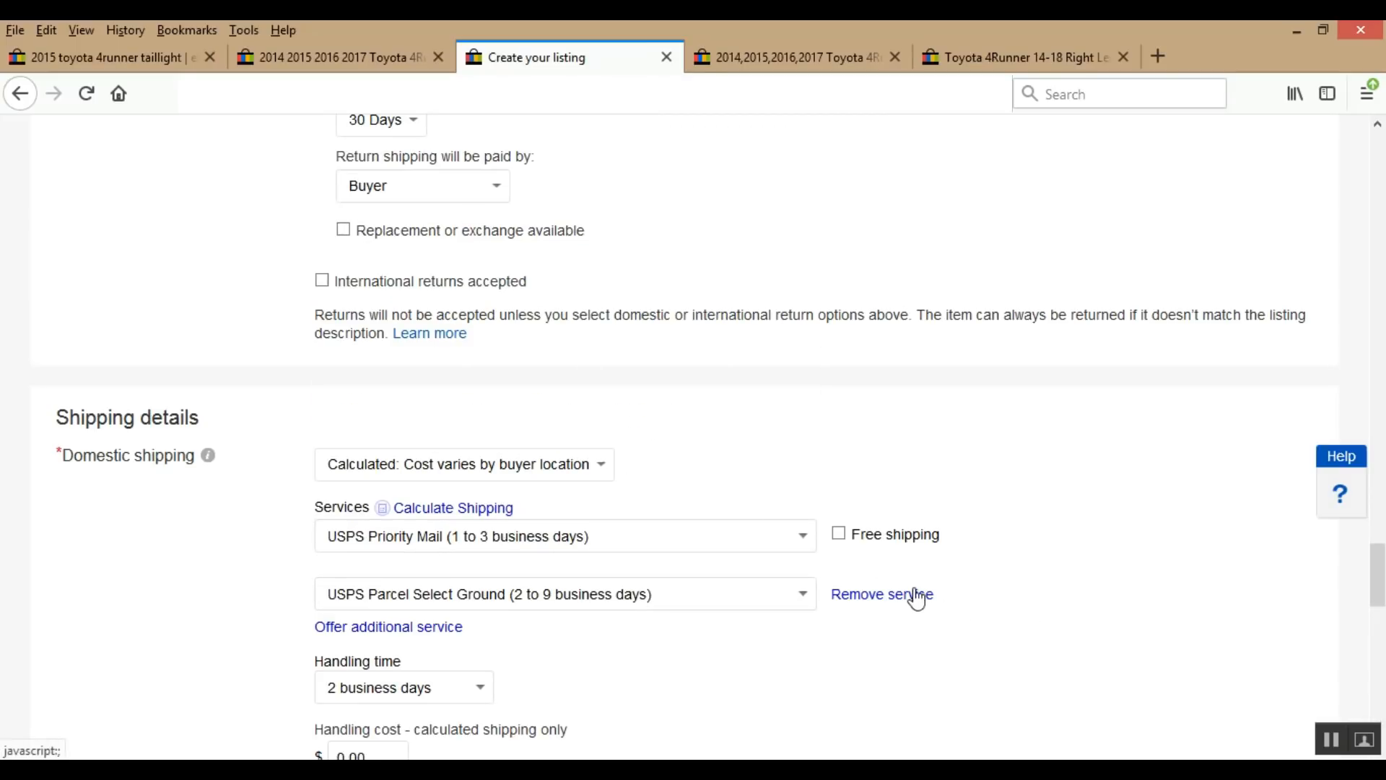
- Examine the shipping cost and service type of the sold "Toyota 4Runner 14-18 Right Led OEM Taillight Passenger" listing, and return to the draft listing
click(1040, 56)
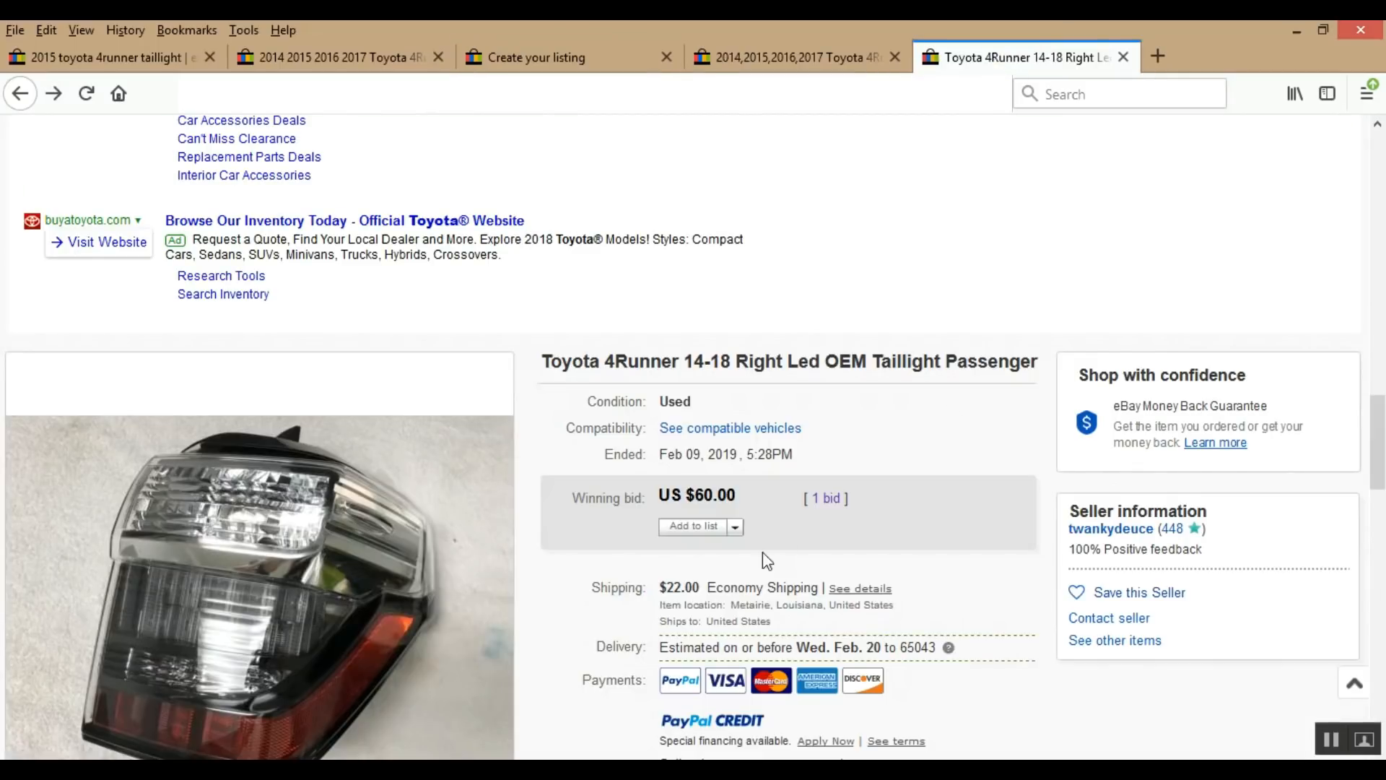
drag(709, 587, 764, 588)
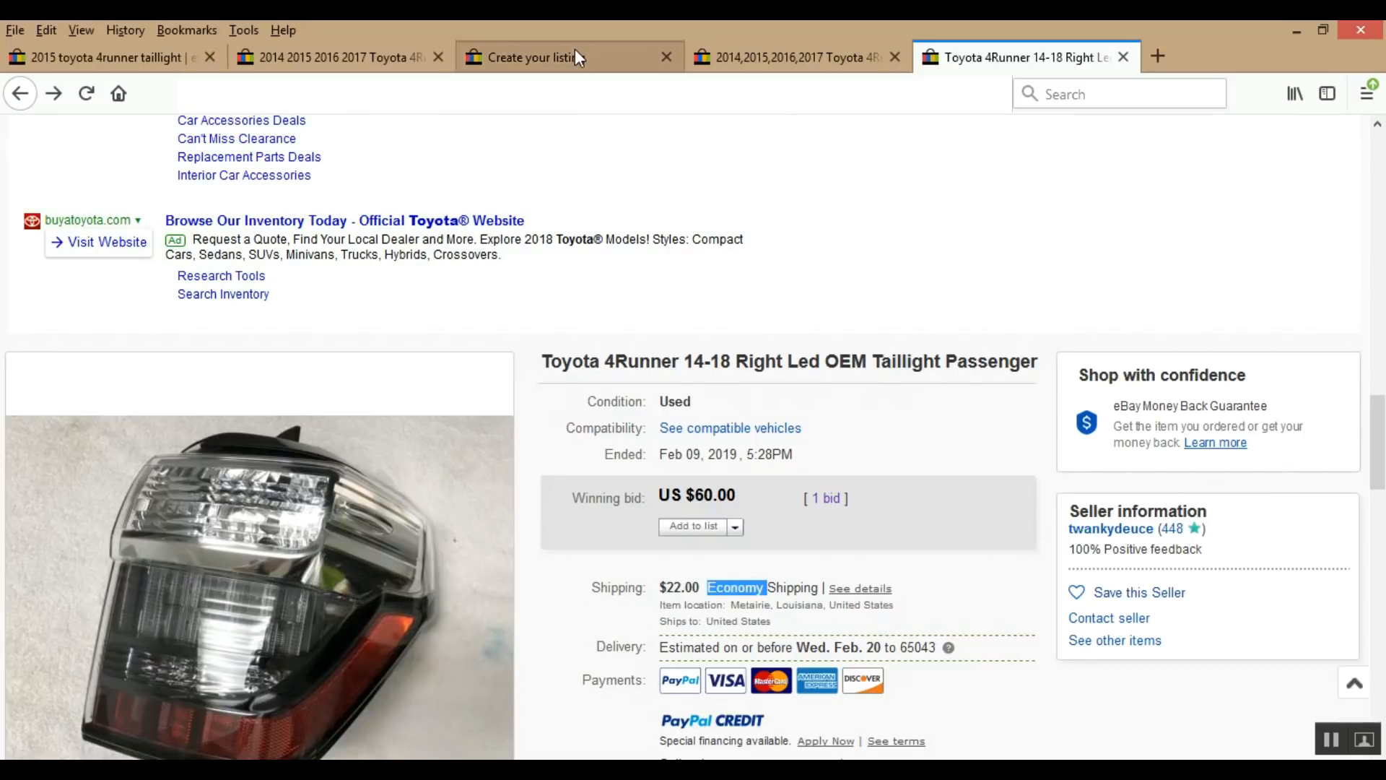
click(574, 52)
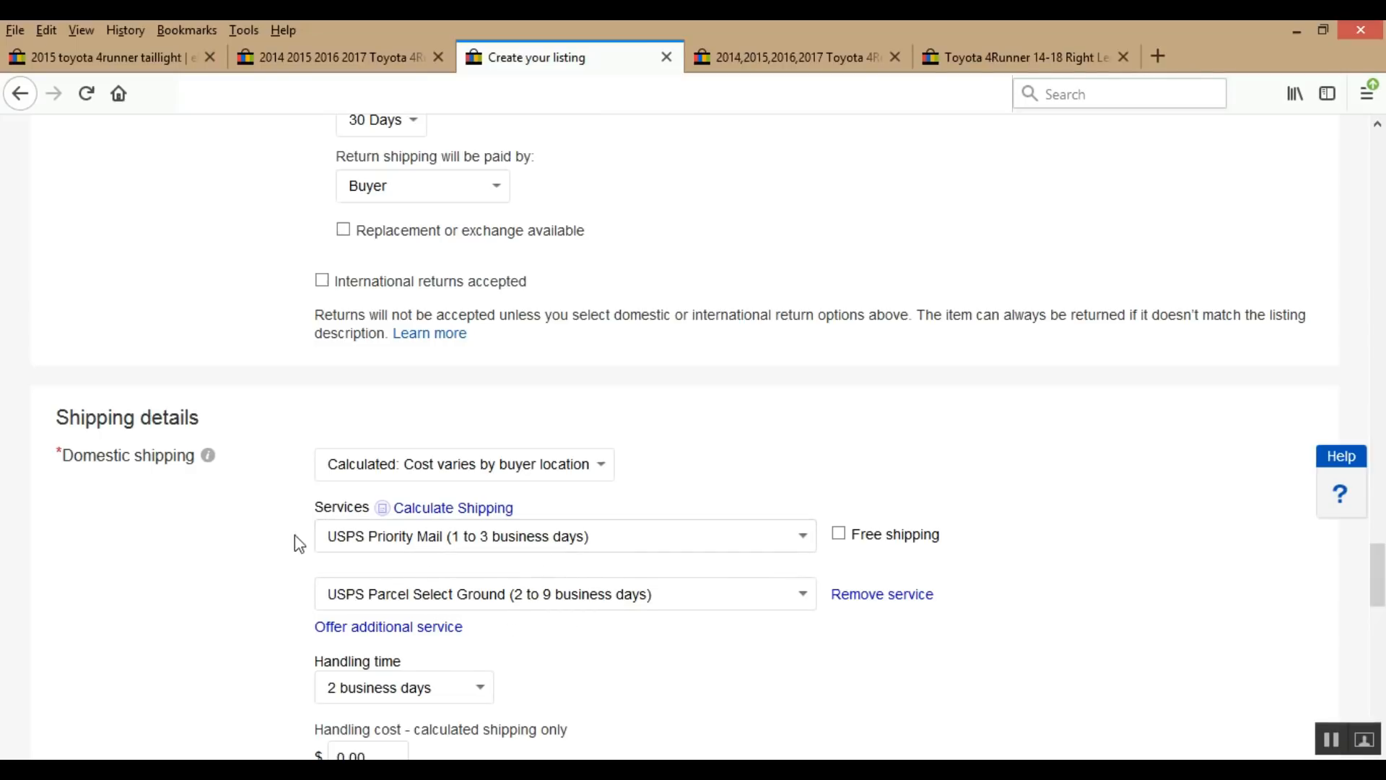
click(961, 57)
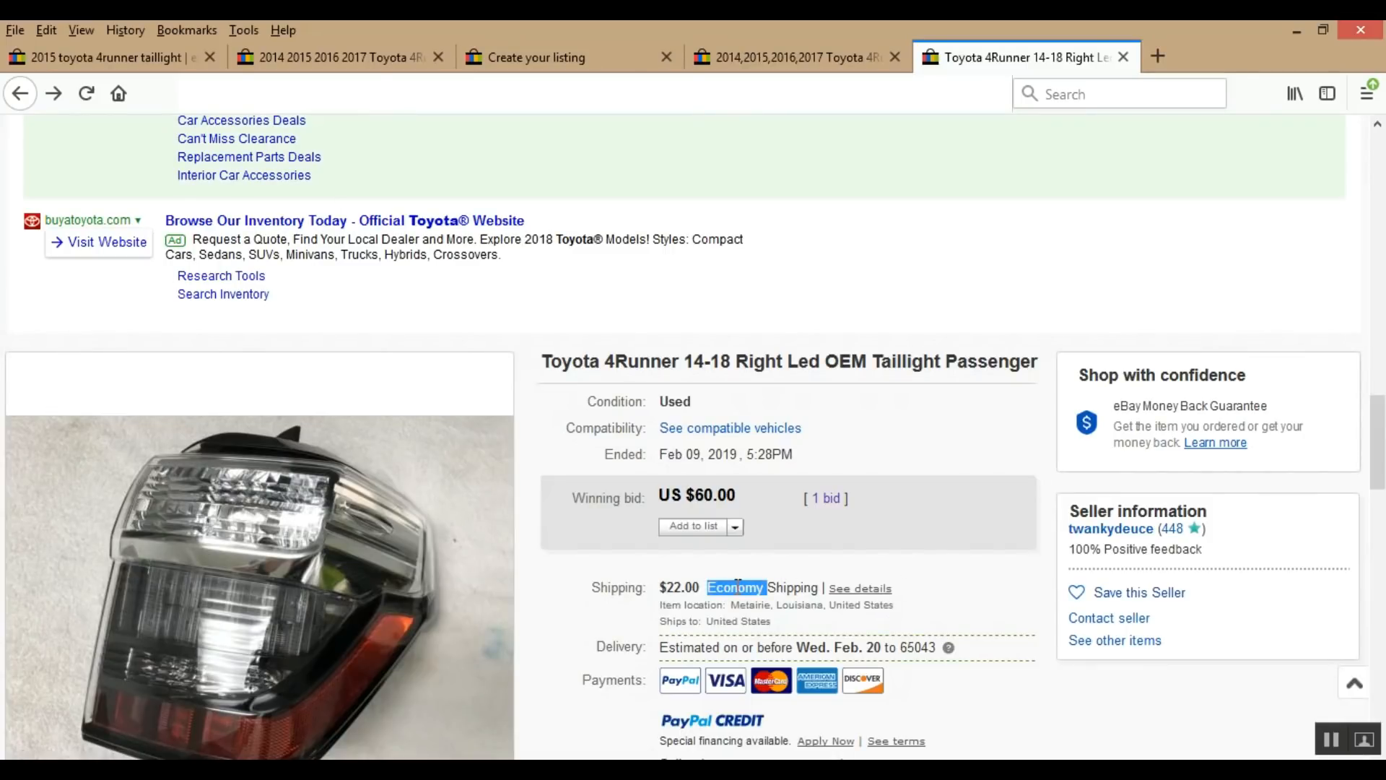
click(523, 56)
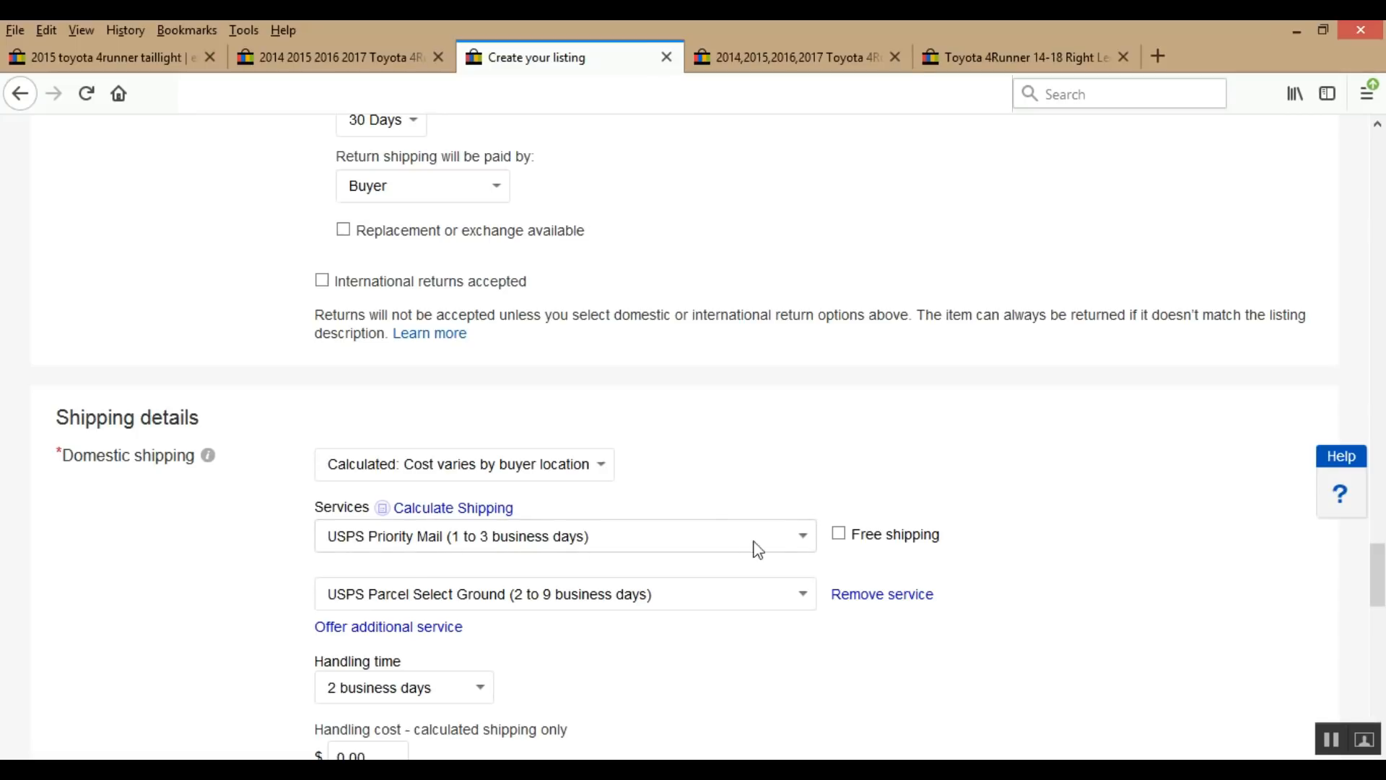
- Set the first domestic service to USPS Parcel Select Ground and the second to USPS Priority Mail
click(804, 538)
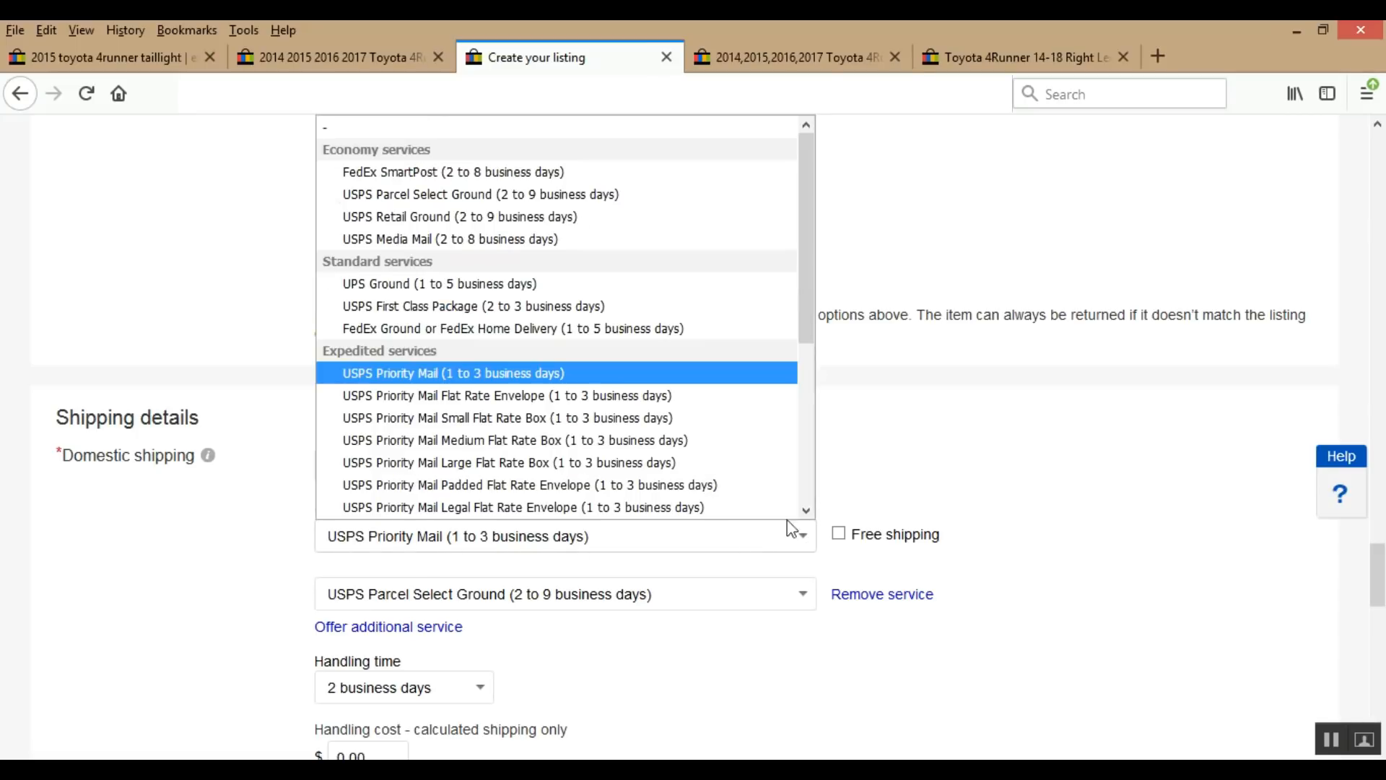
click(521, 195)
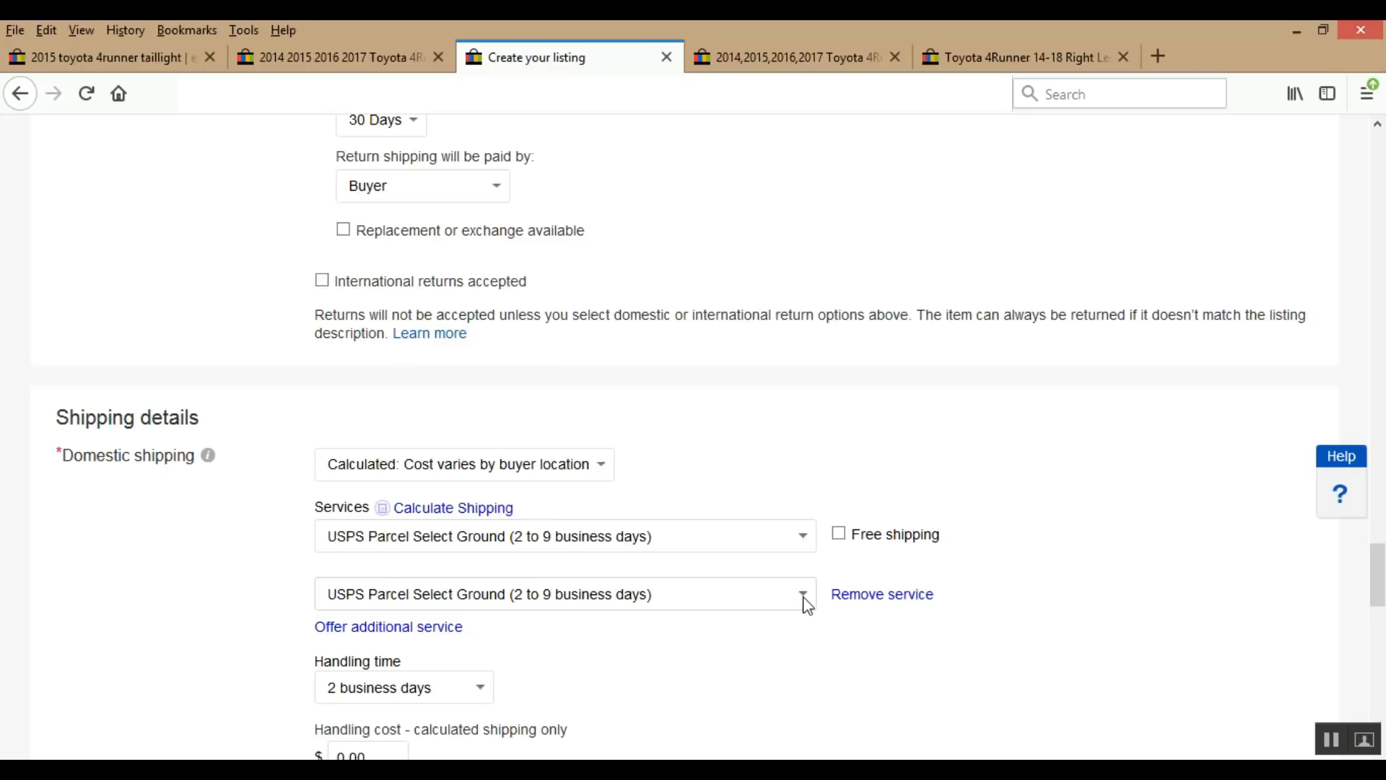
click(803, 594)
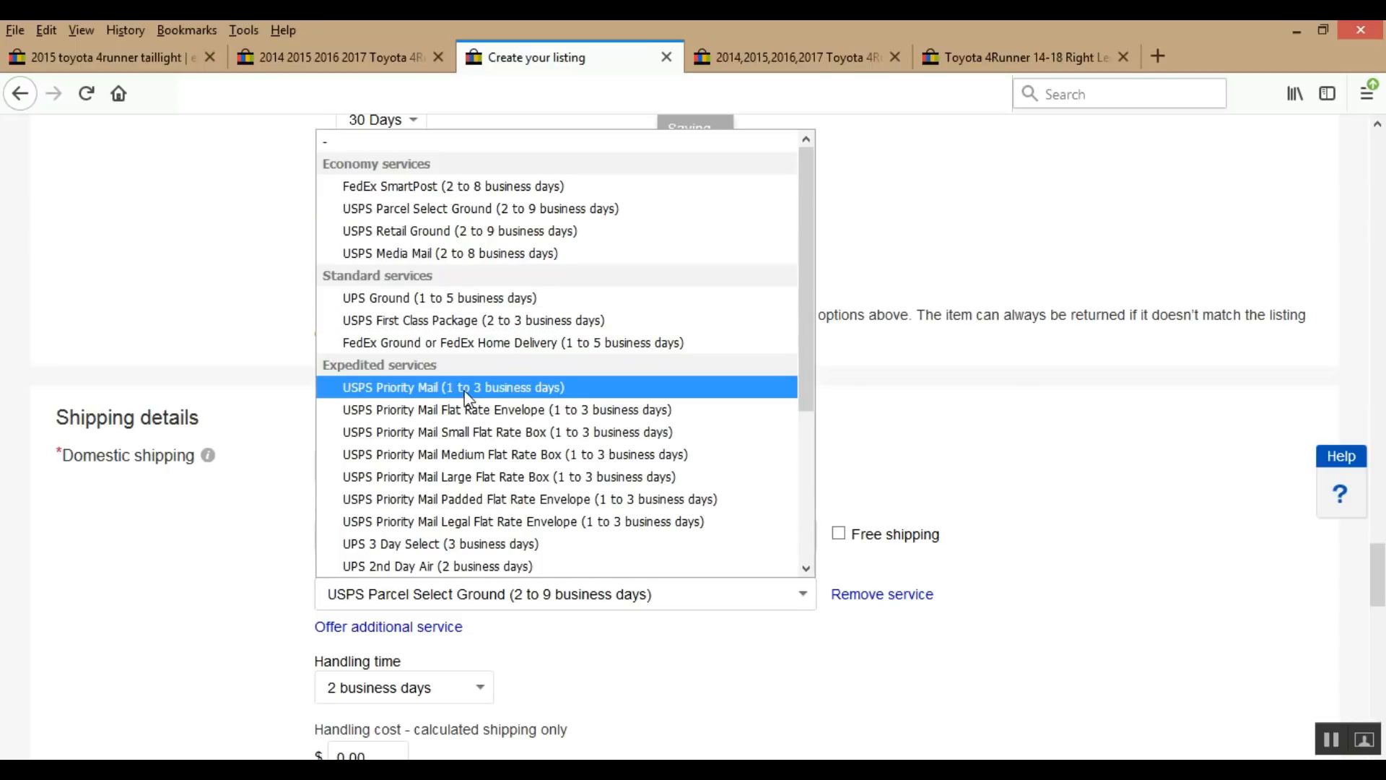
click(467, 395)
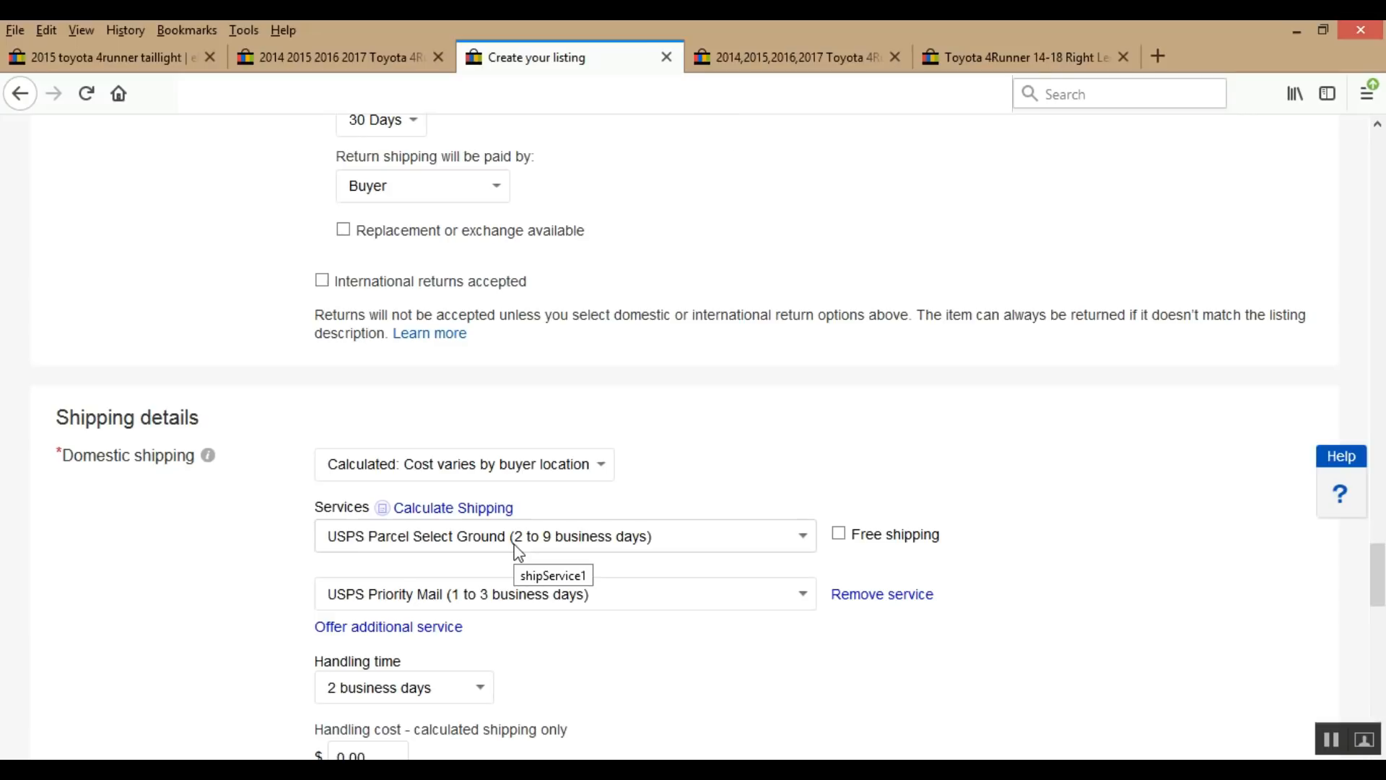
- Recheck the sold passenger-side taillight's shipping terms, and review the draft's handling time, handling cost and international shipping settings
click(990, 52)
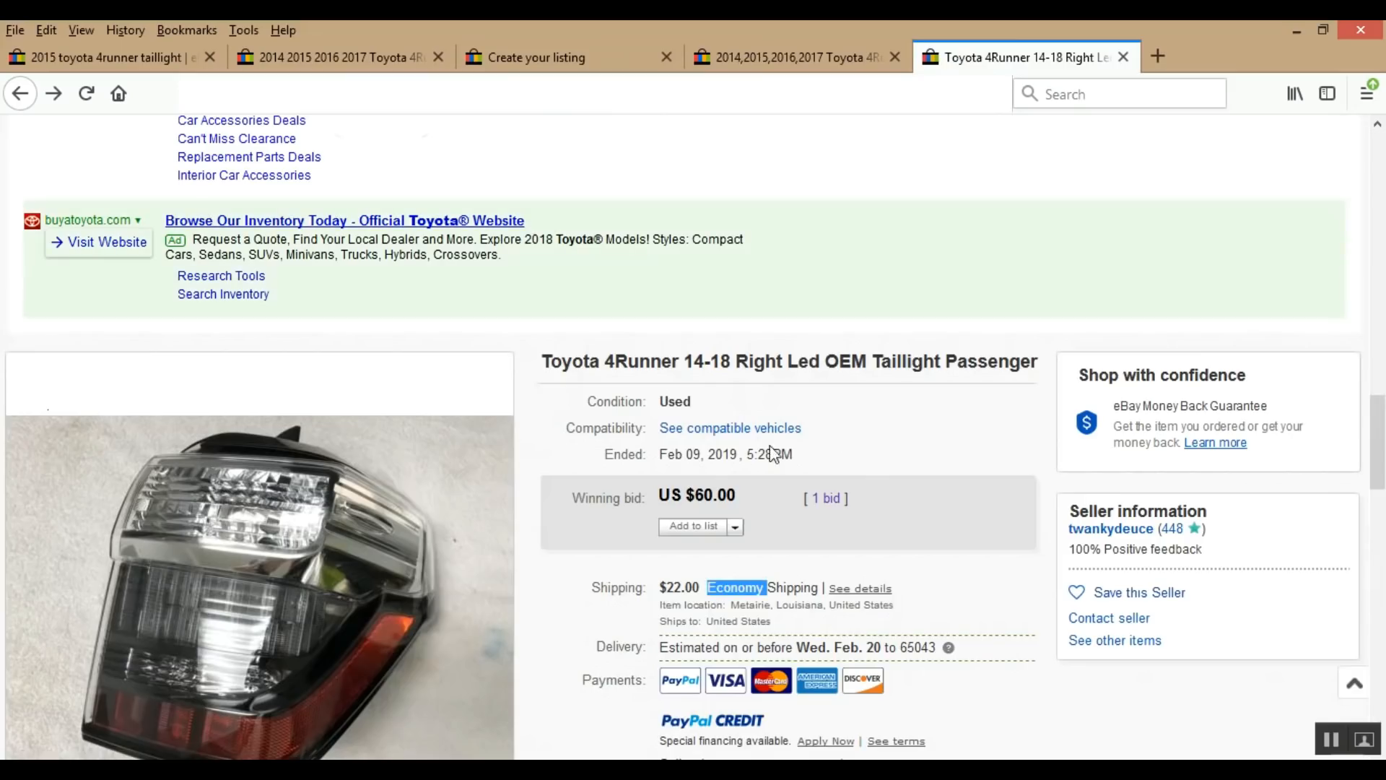
click(538, 57)
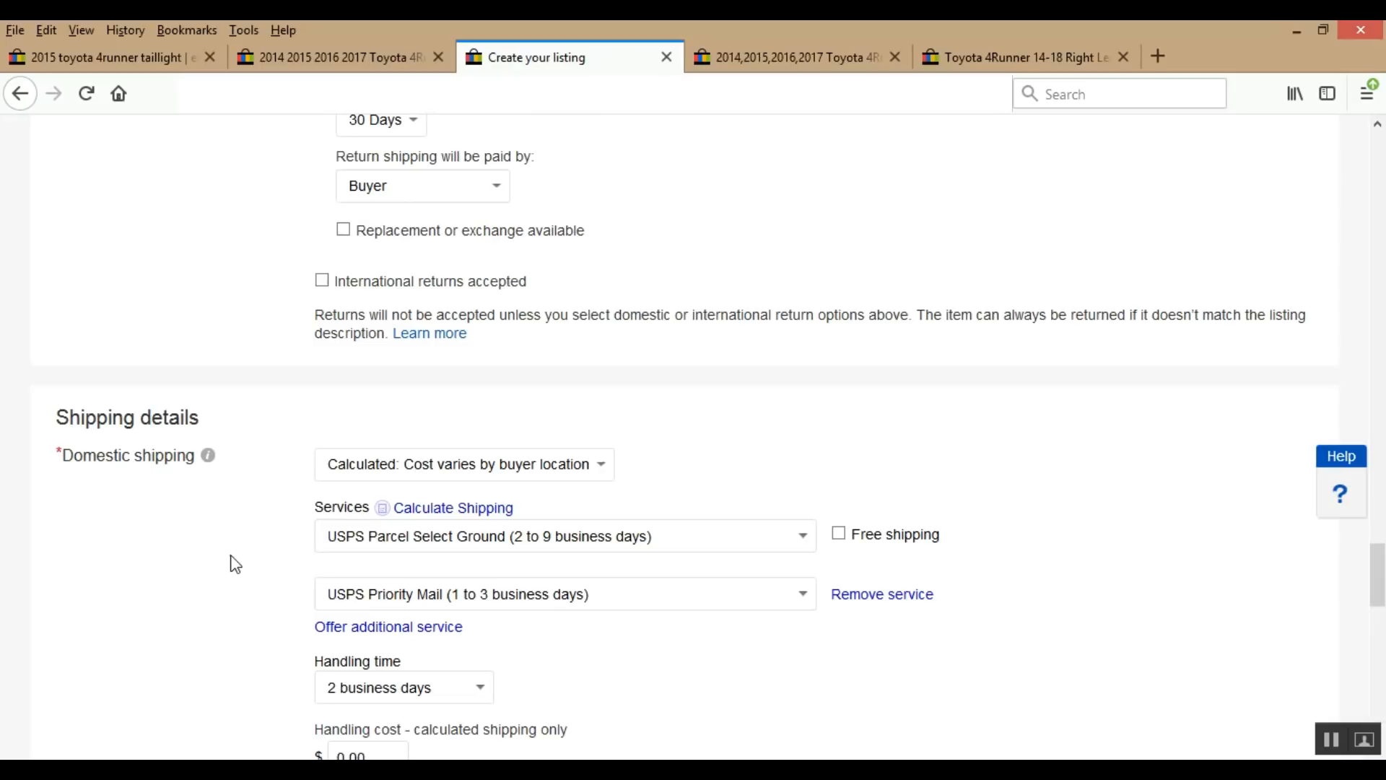
scroll(236, 564, down, 1)
scroll(235, 564, down, 4)
scroll(236, 564, up, 2)
scroll(236, 564, down, 3)
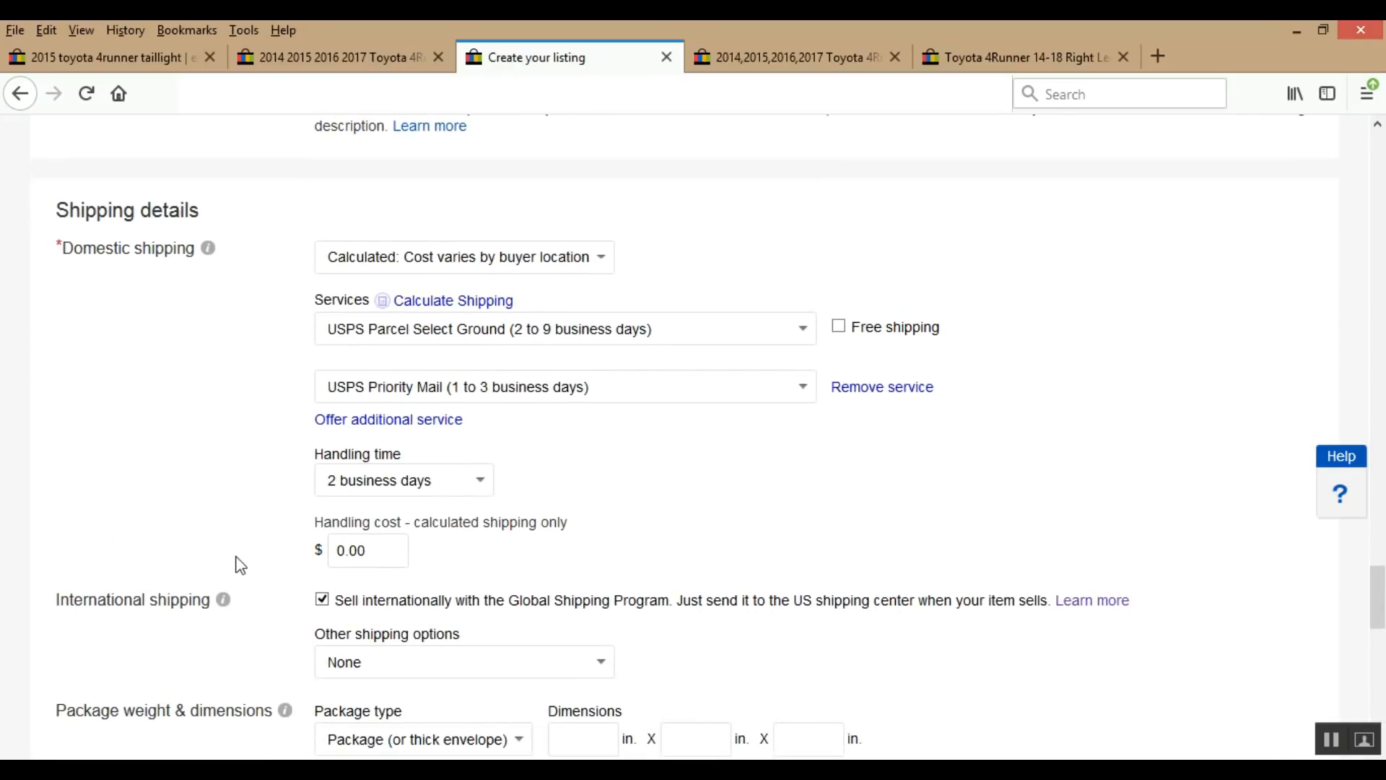
scroll(238, 564, down, 3)
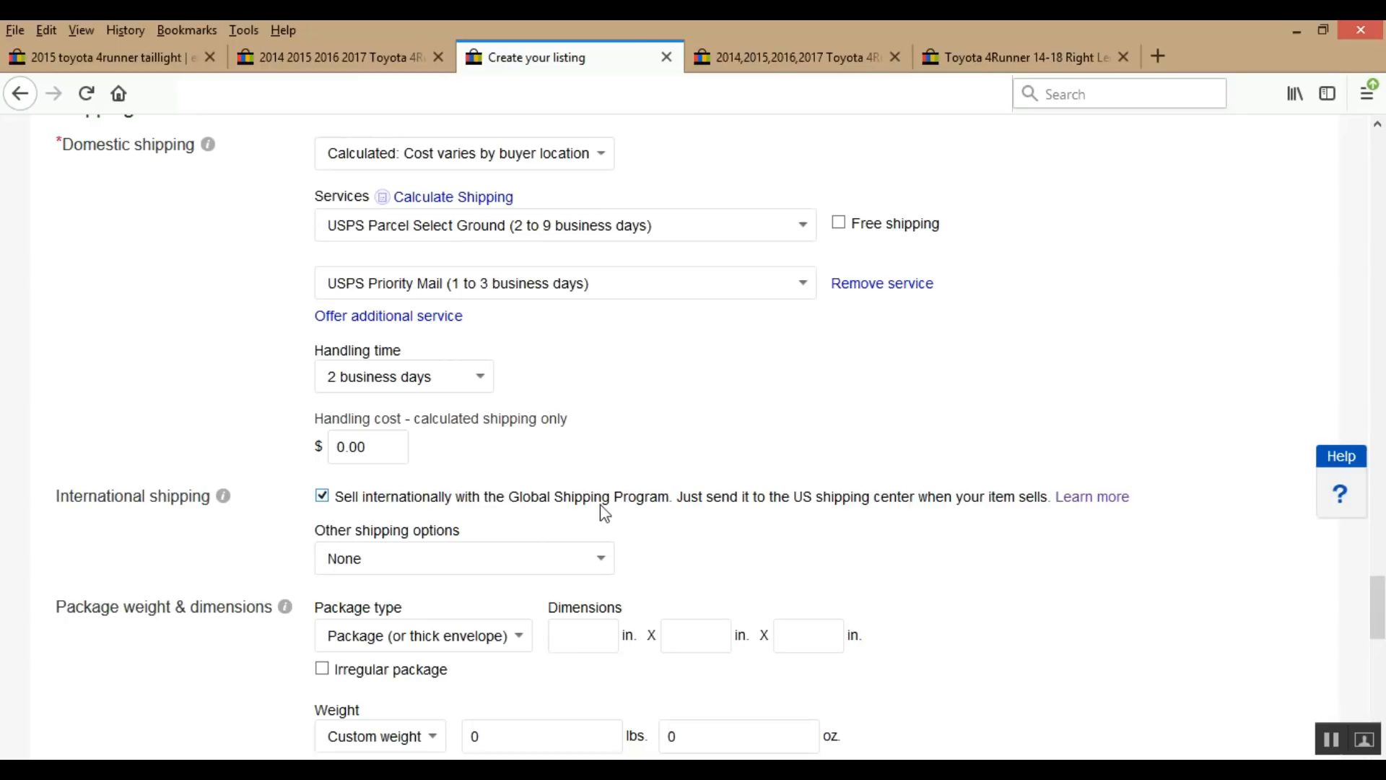
- Try disabling the Global Shipping Program option, enable it again, and revisit the sold taillight listing
click(323, 497)
click(322, 497)
click(1018, 57)
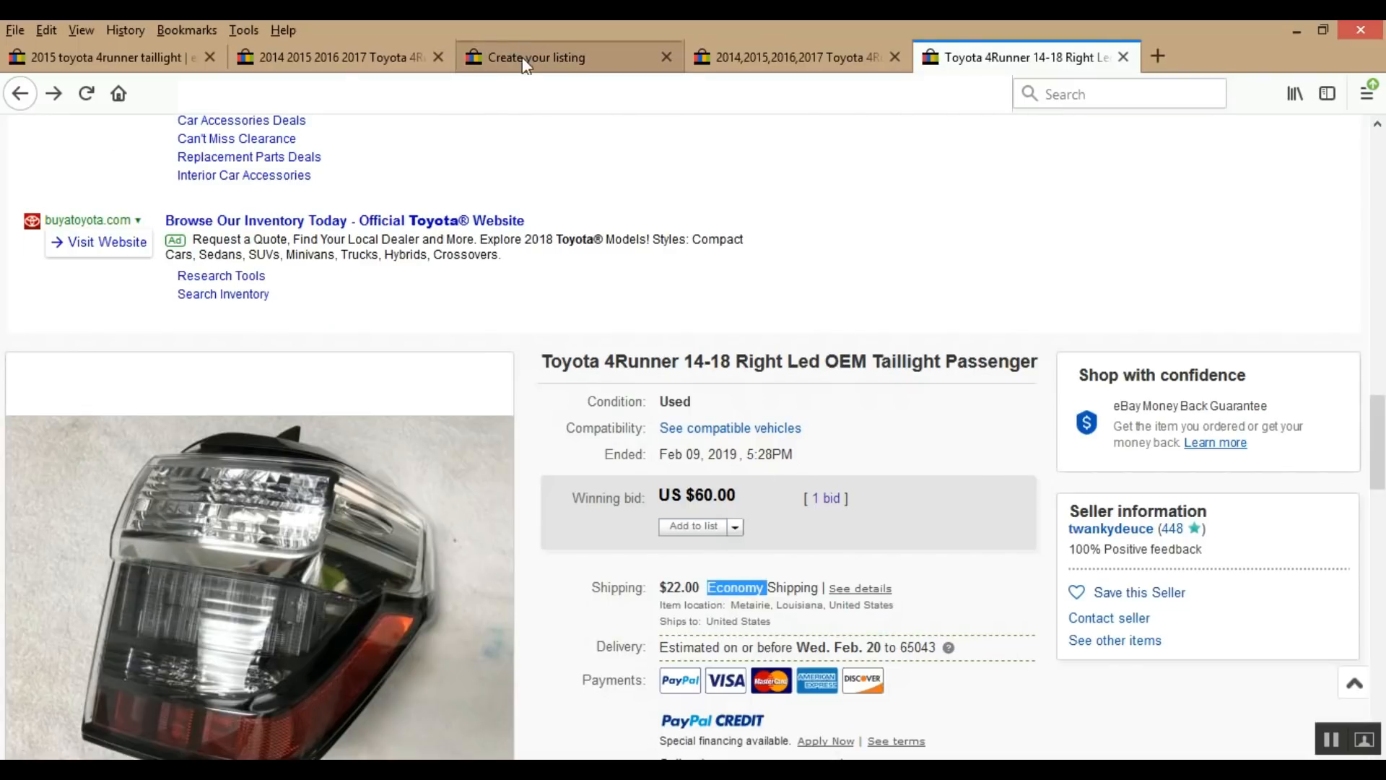
click(531, 61)
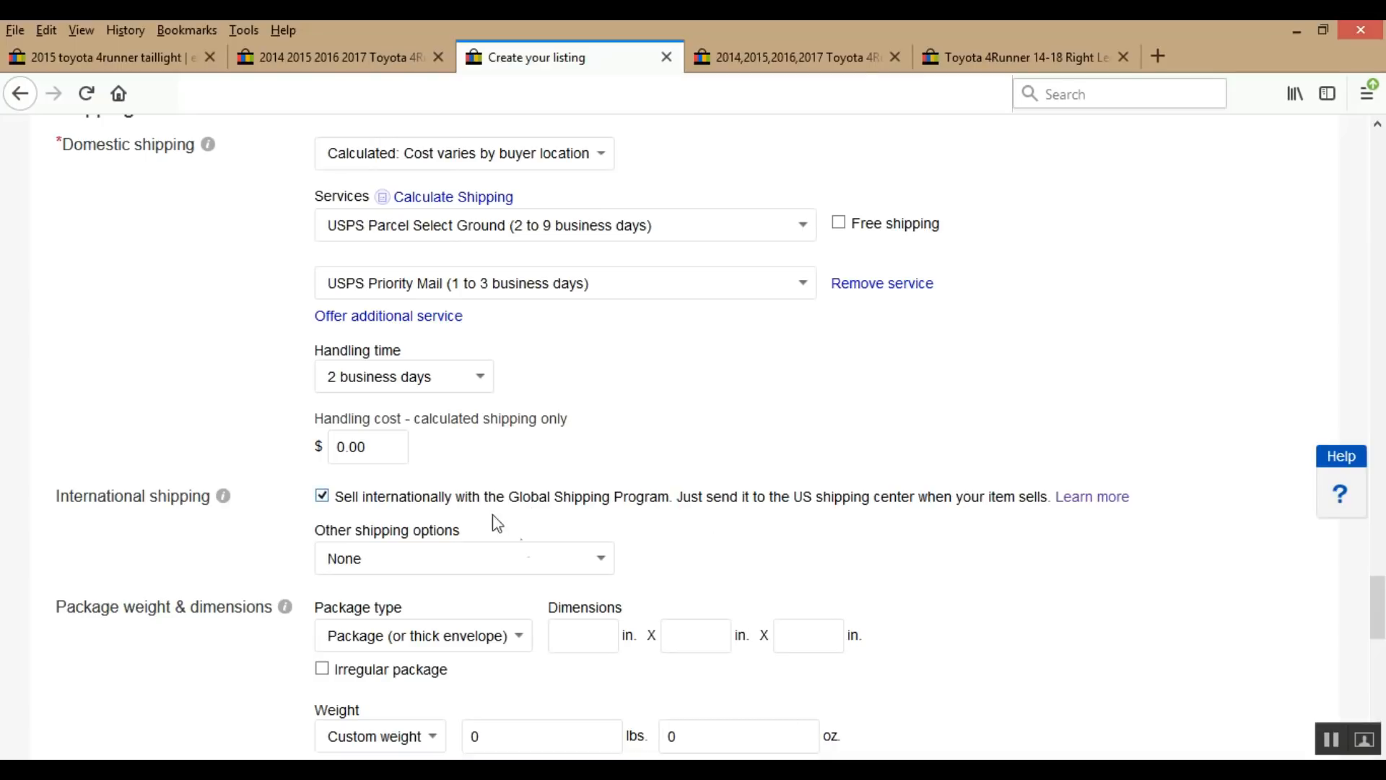
- Enter the package dimensions as 16 x 14 x 9 inches
click(582, 632)
text(16)
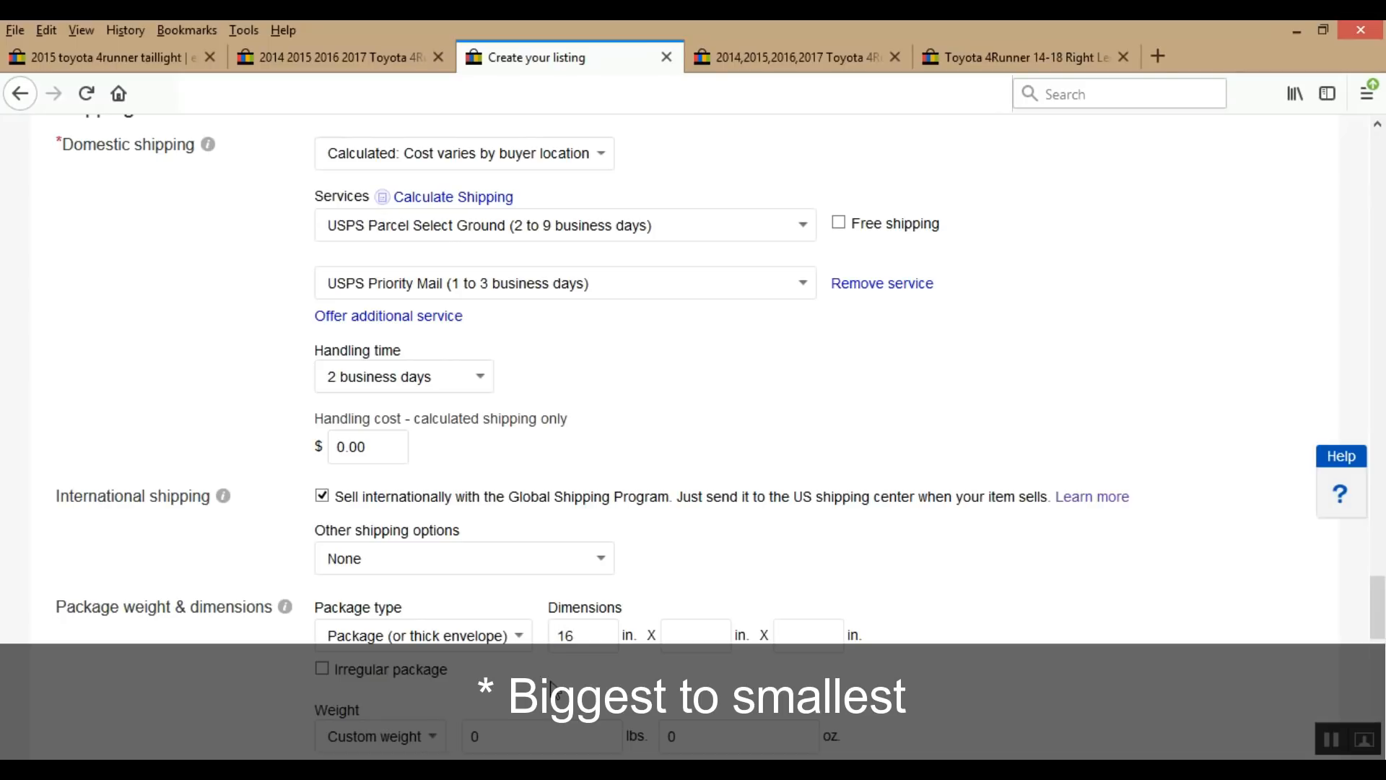
click(700, 648)
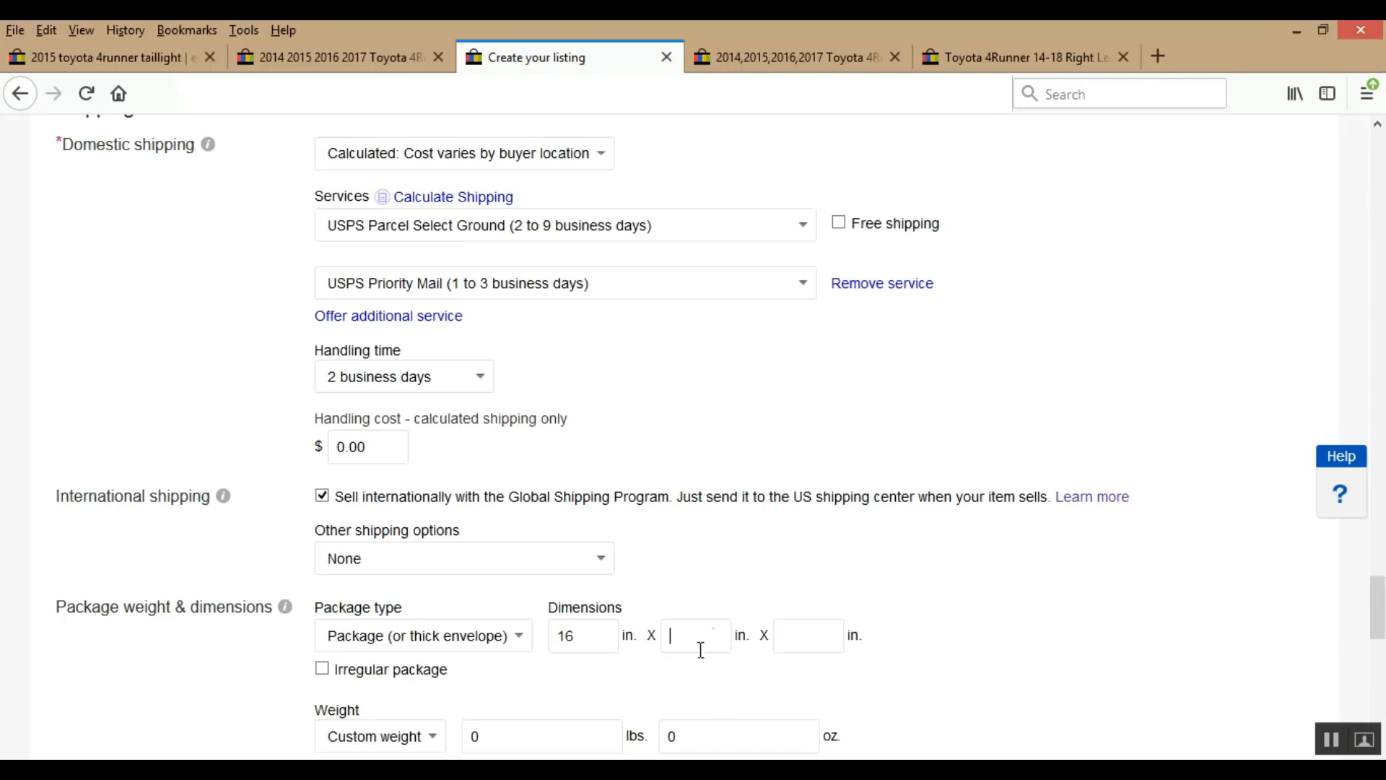
text(14)
click(809, 640)
text(9)
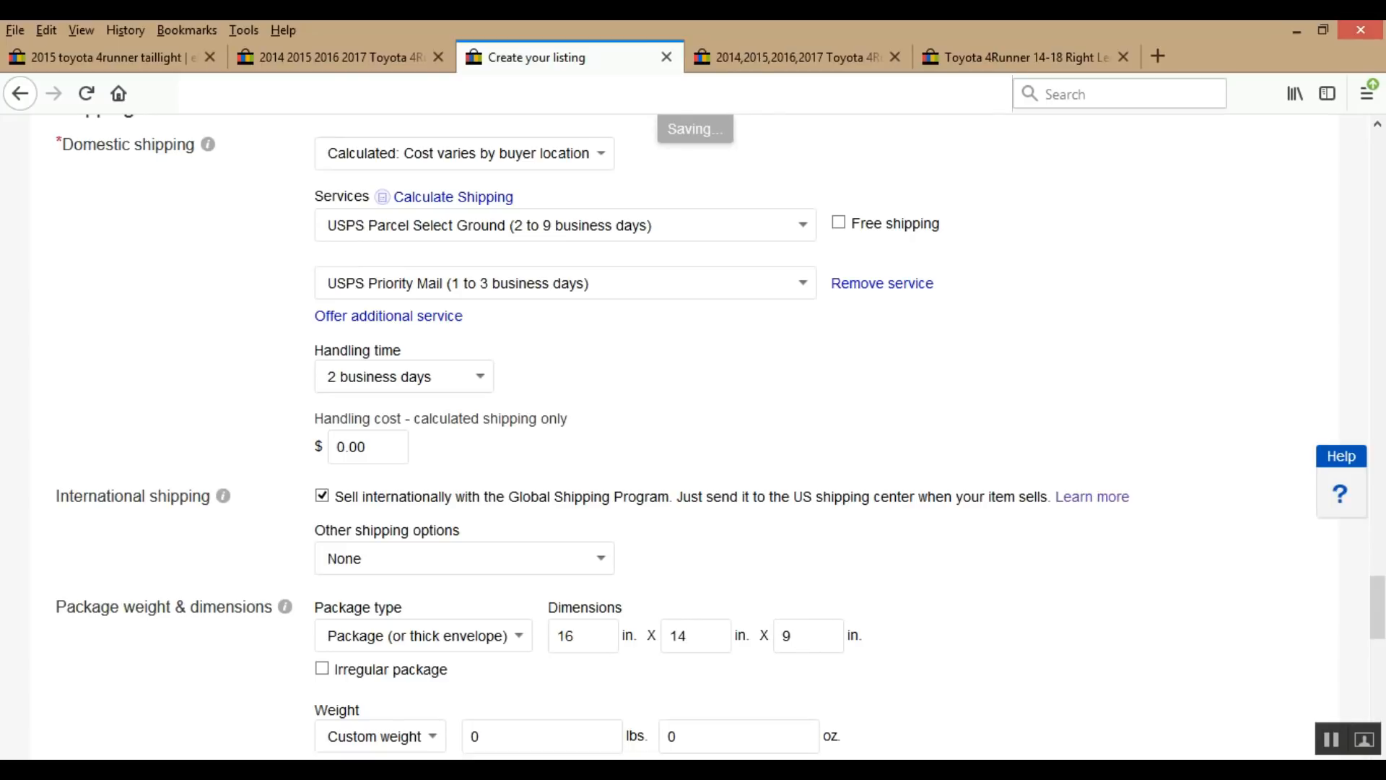
- Set the custom package weight to 5 lbs 9 oz
drag(484, 731, 450, 737)
text(5)
drag(686, 735, 670, 737)
text(9)
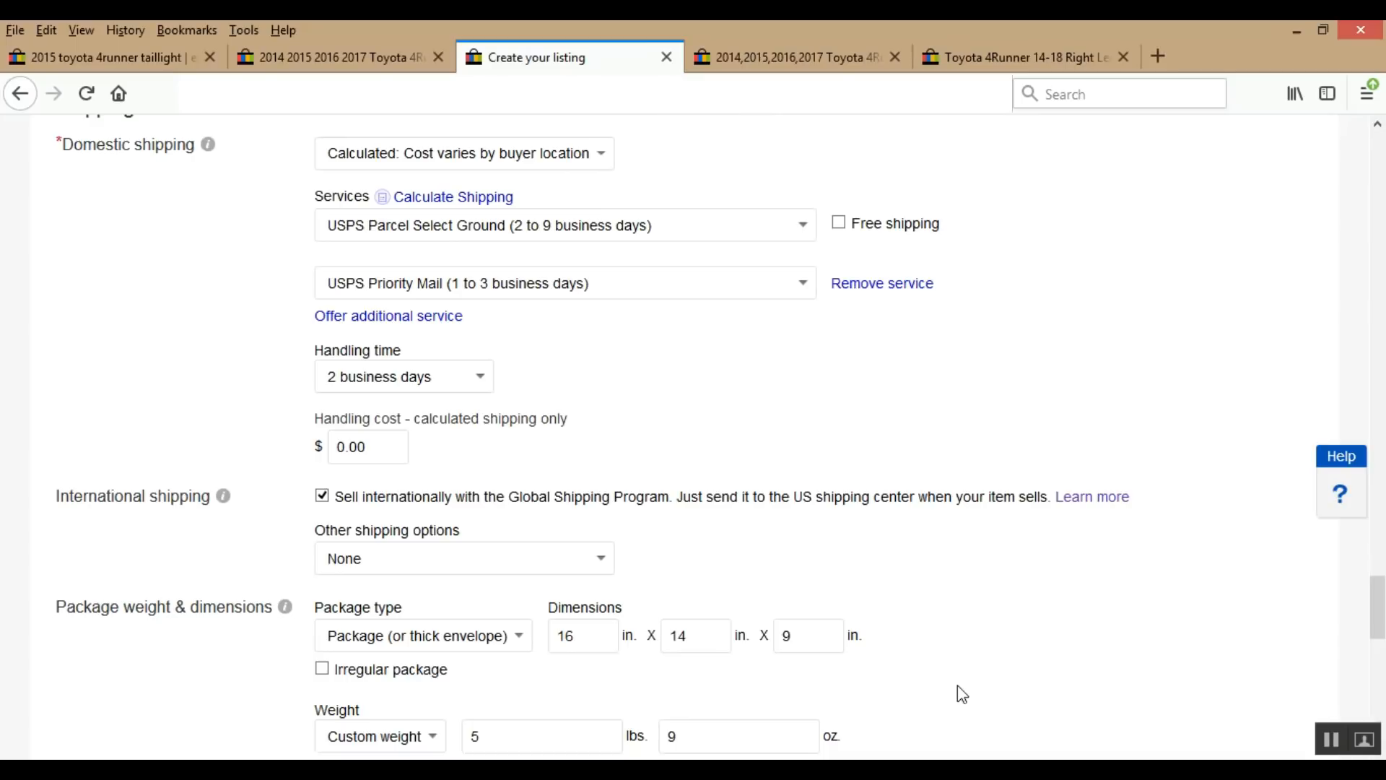
- Examine the available package types and weight ranges, keeping "Package (or thick envelope)" and "Custom weight"
click(525, 635)
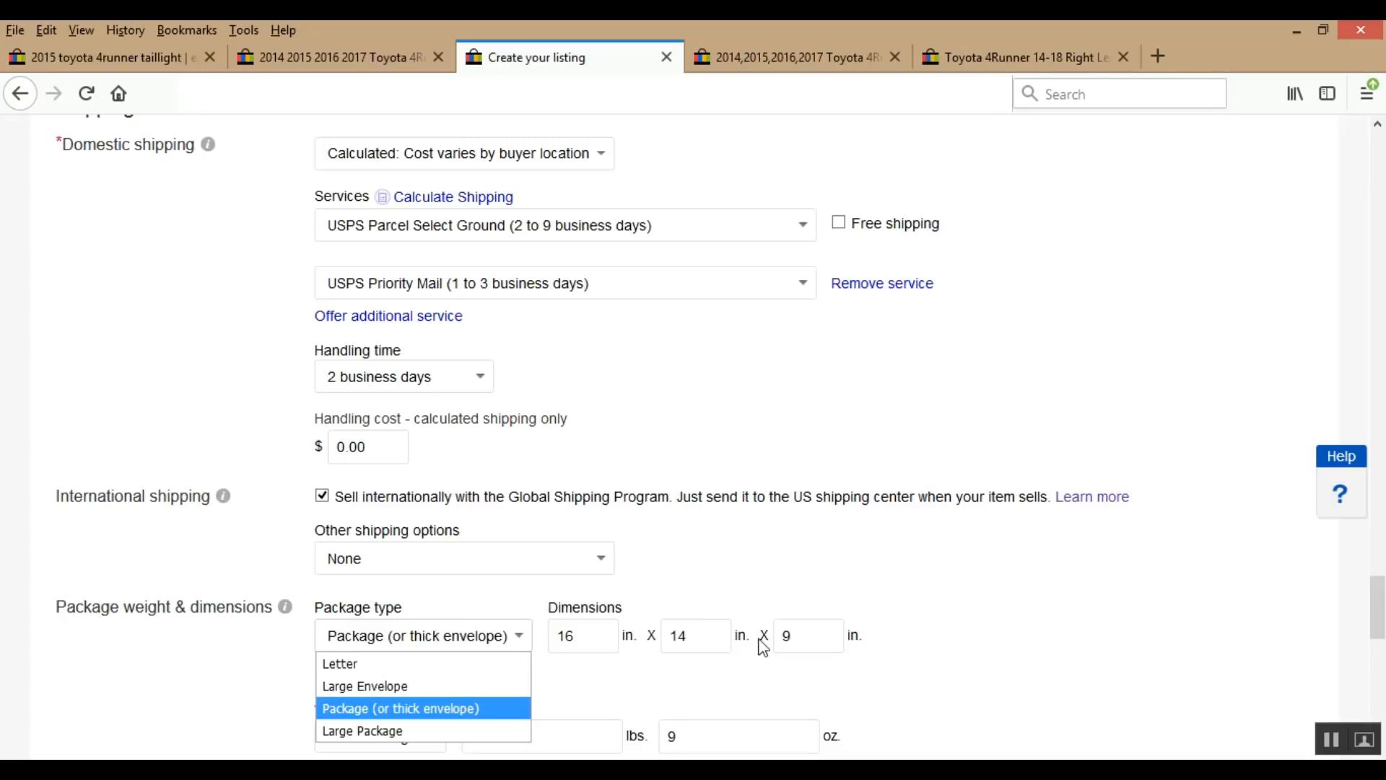
click(966, 659)
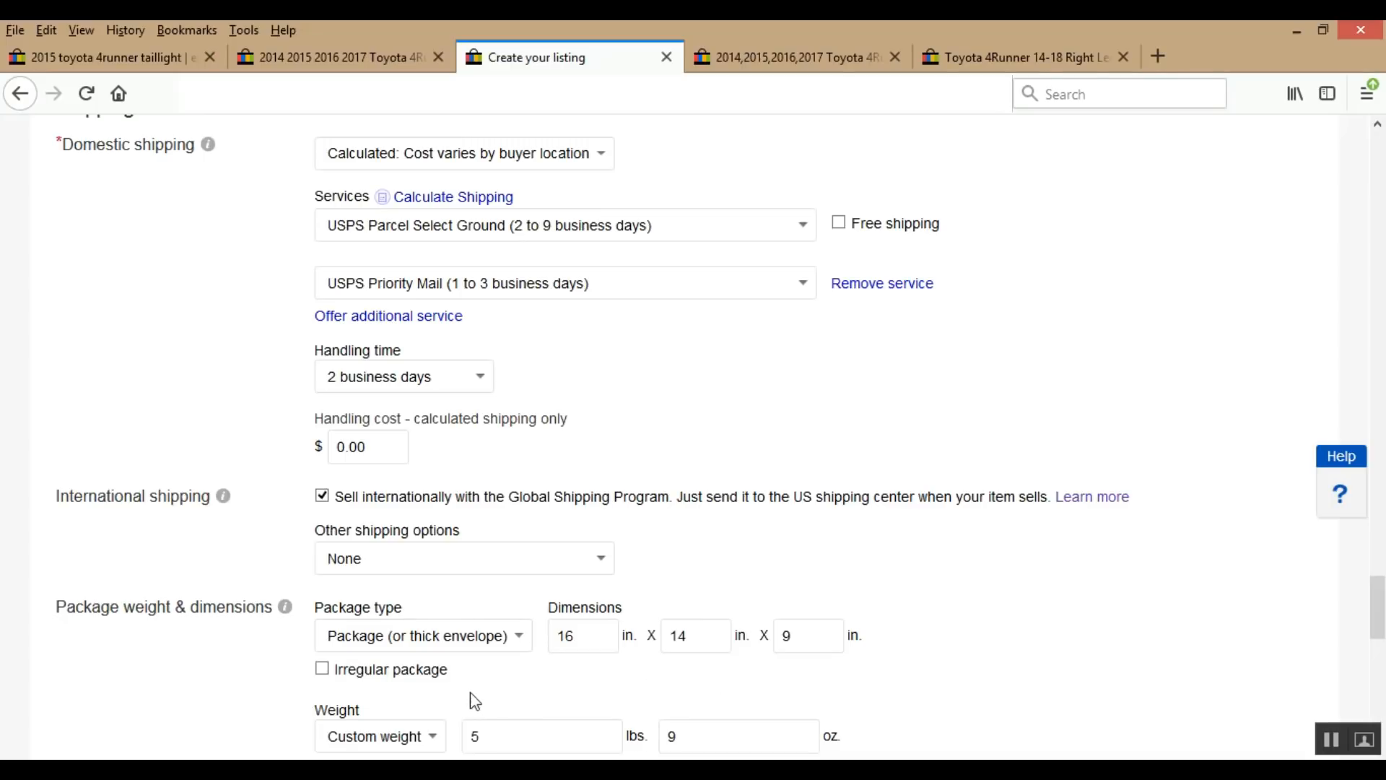
click(433, 738)
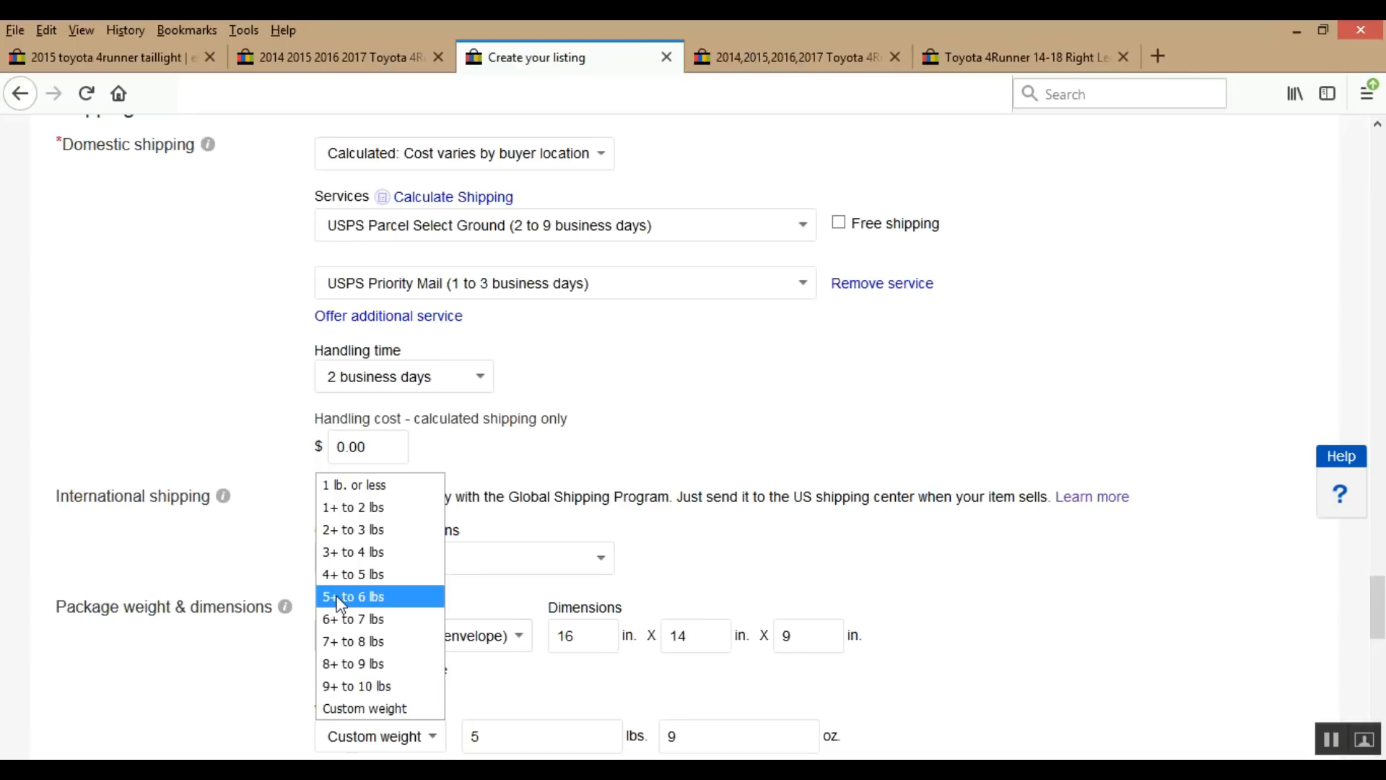
click(924, 673)
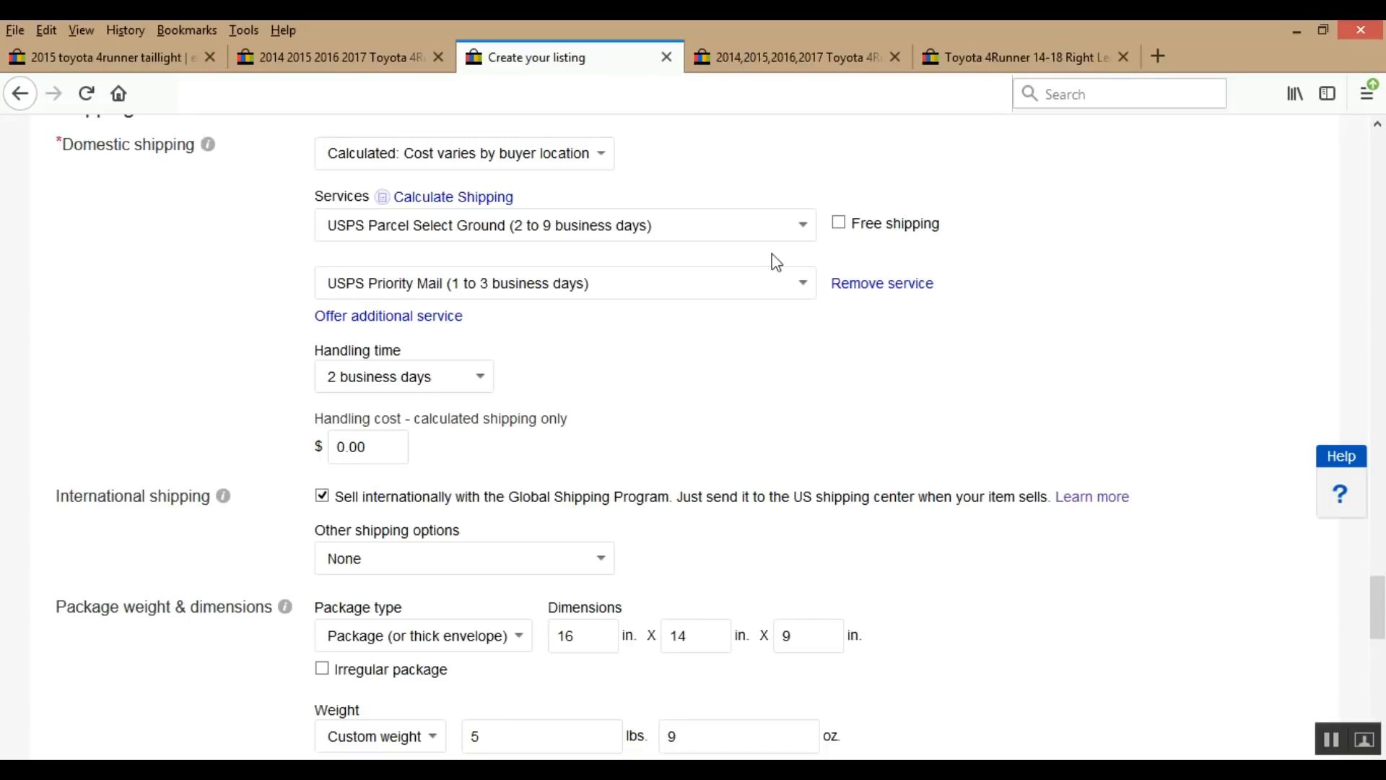
- Examine the available domestic shipping services from economy to one-day, keeping USPS Parcel Select Ground as the first service
click(803, 227)
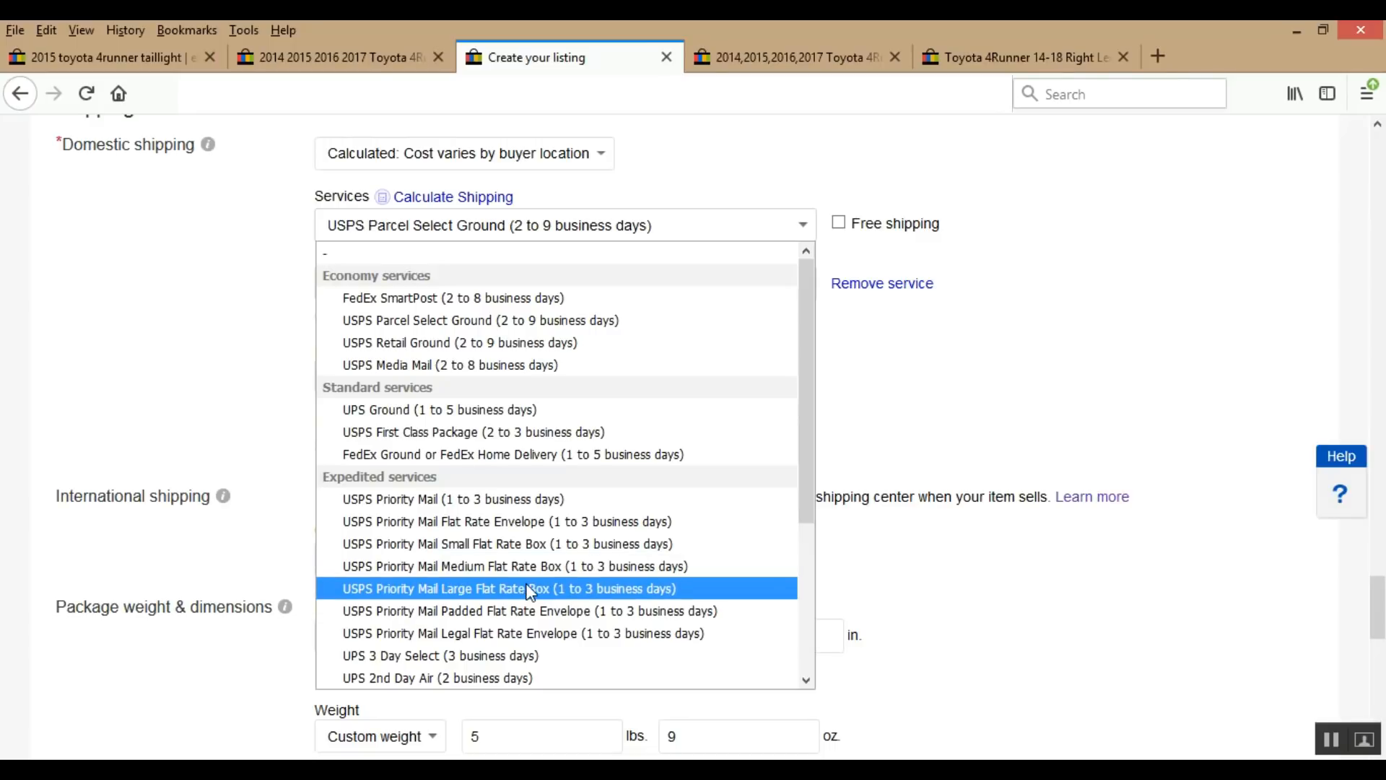
scroll(531, 589, down, 1)
scroll(531, 589, down, 1)
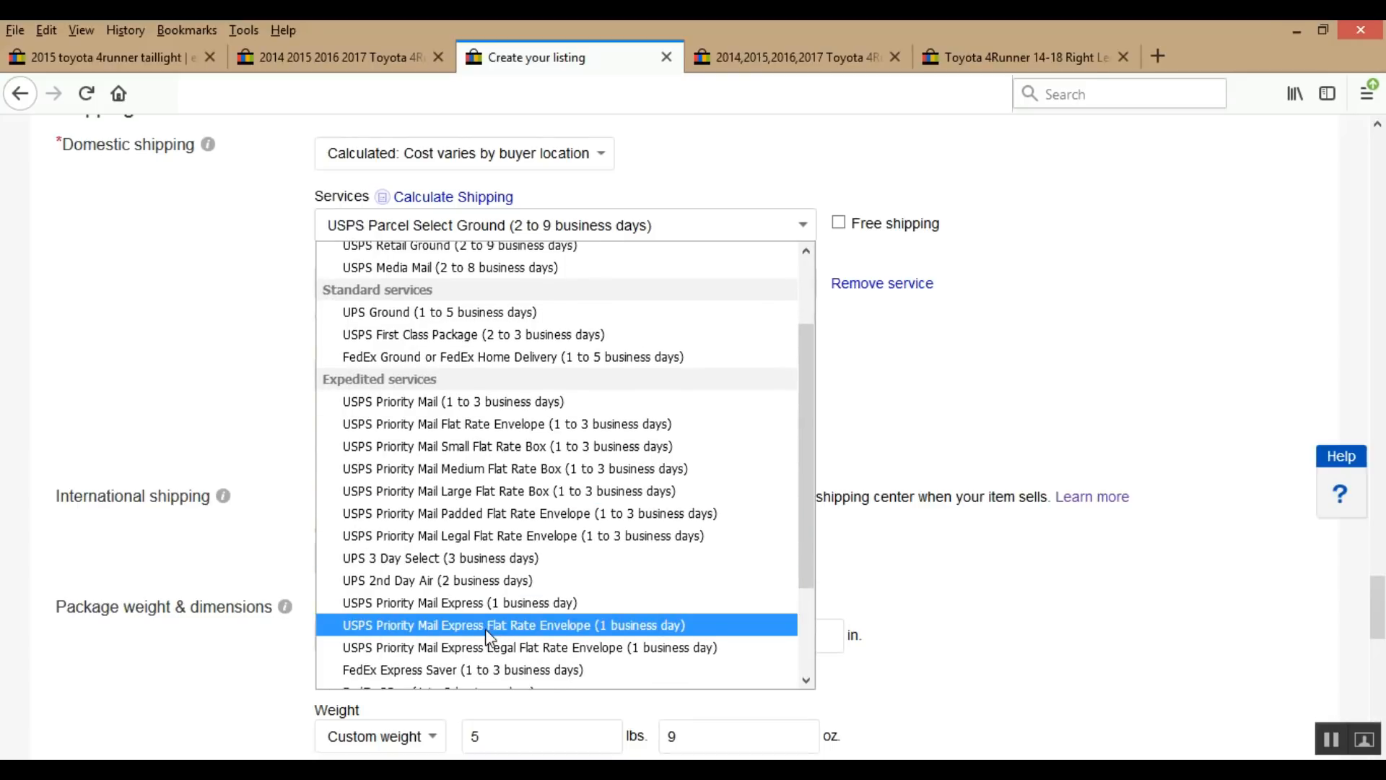
scroll(486, 627, down, 2)
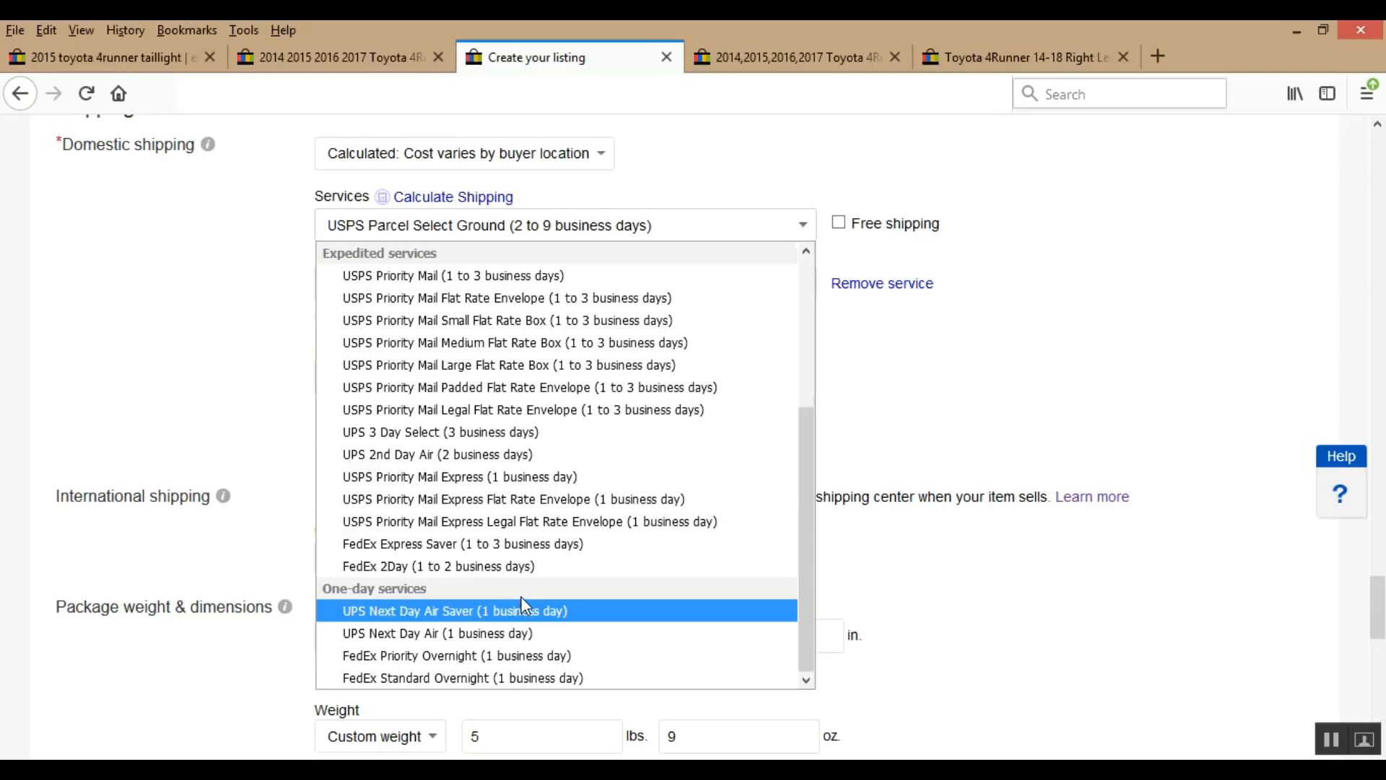
scroll(522, 598, up, 3)
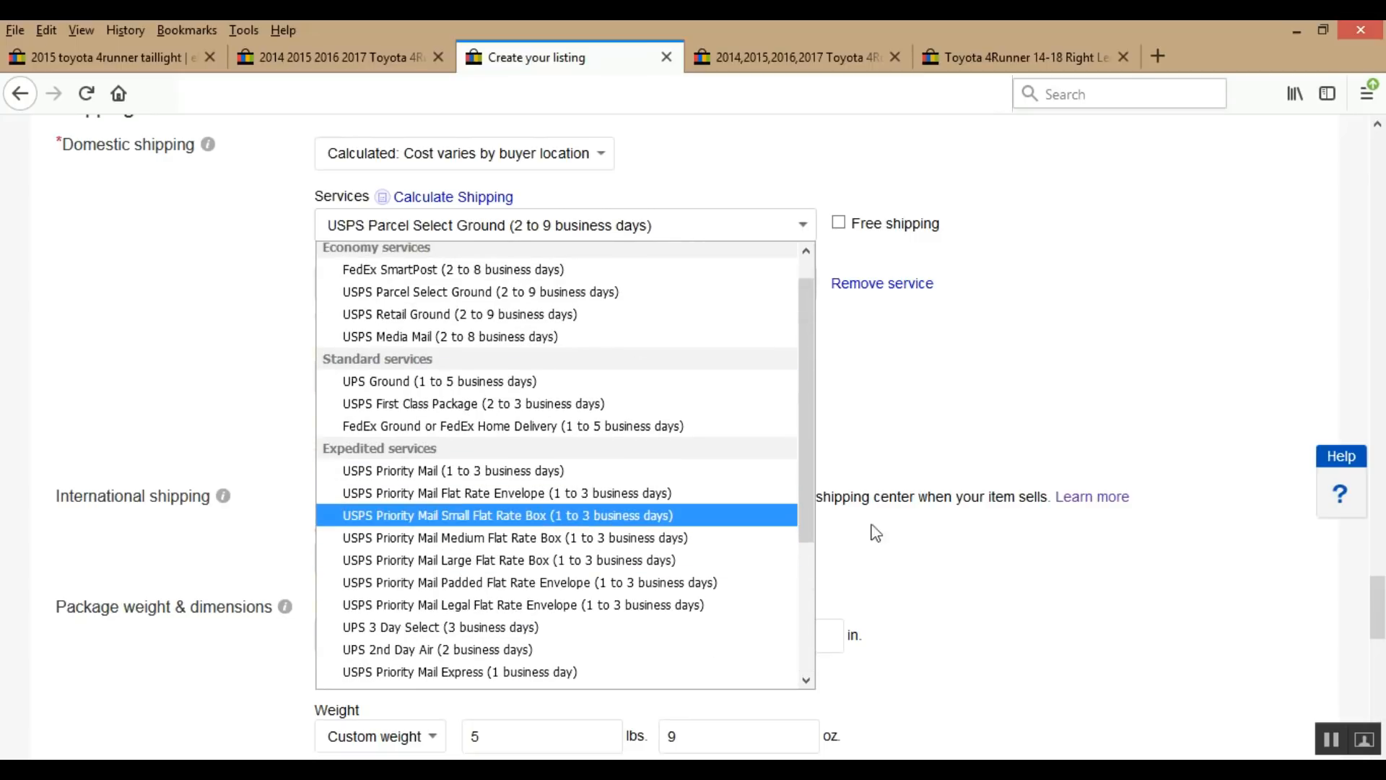
click(980, 563)
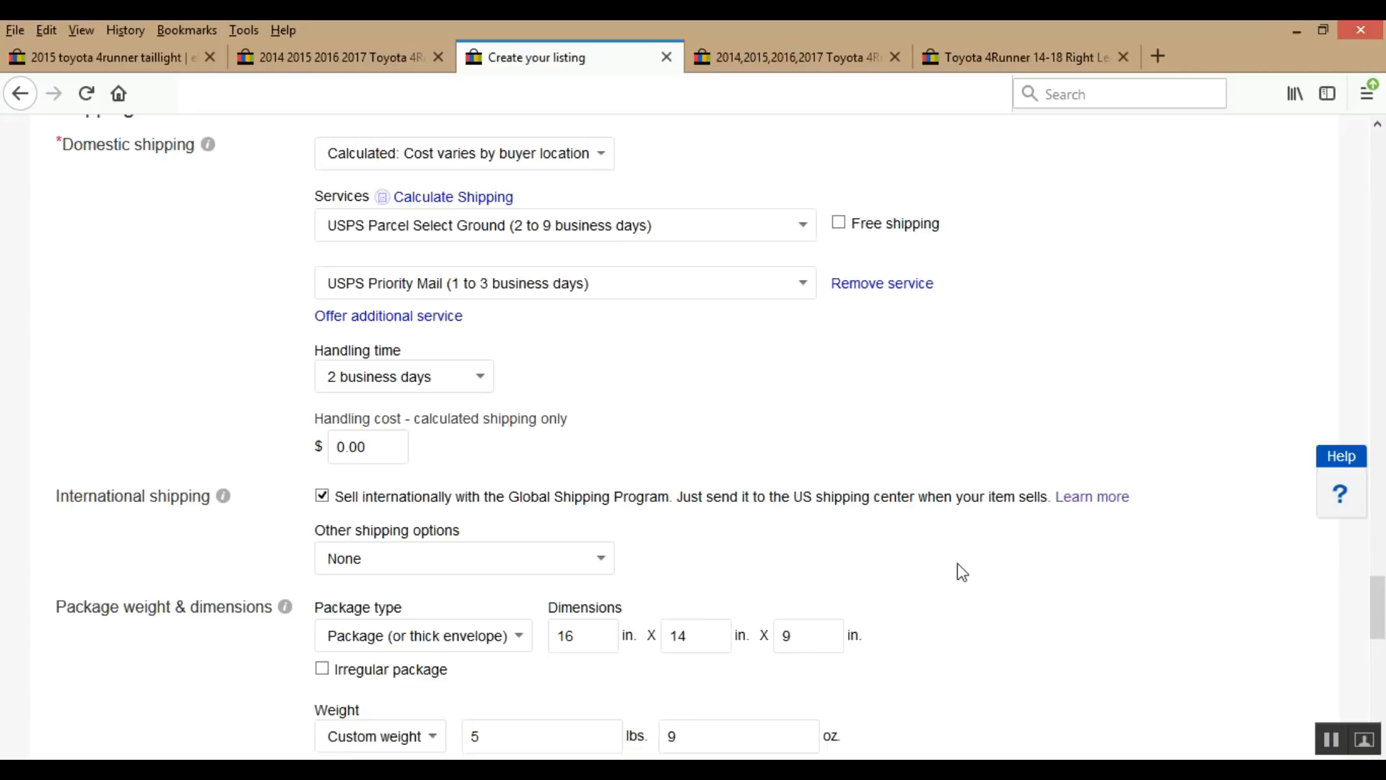
- Publish the taillight listing with Promoted Listings and volume pricing left off
scroll(956, 565, down, 10)
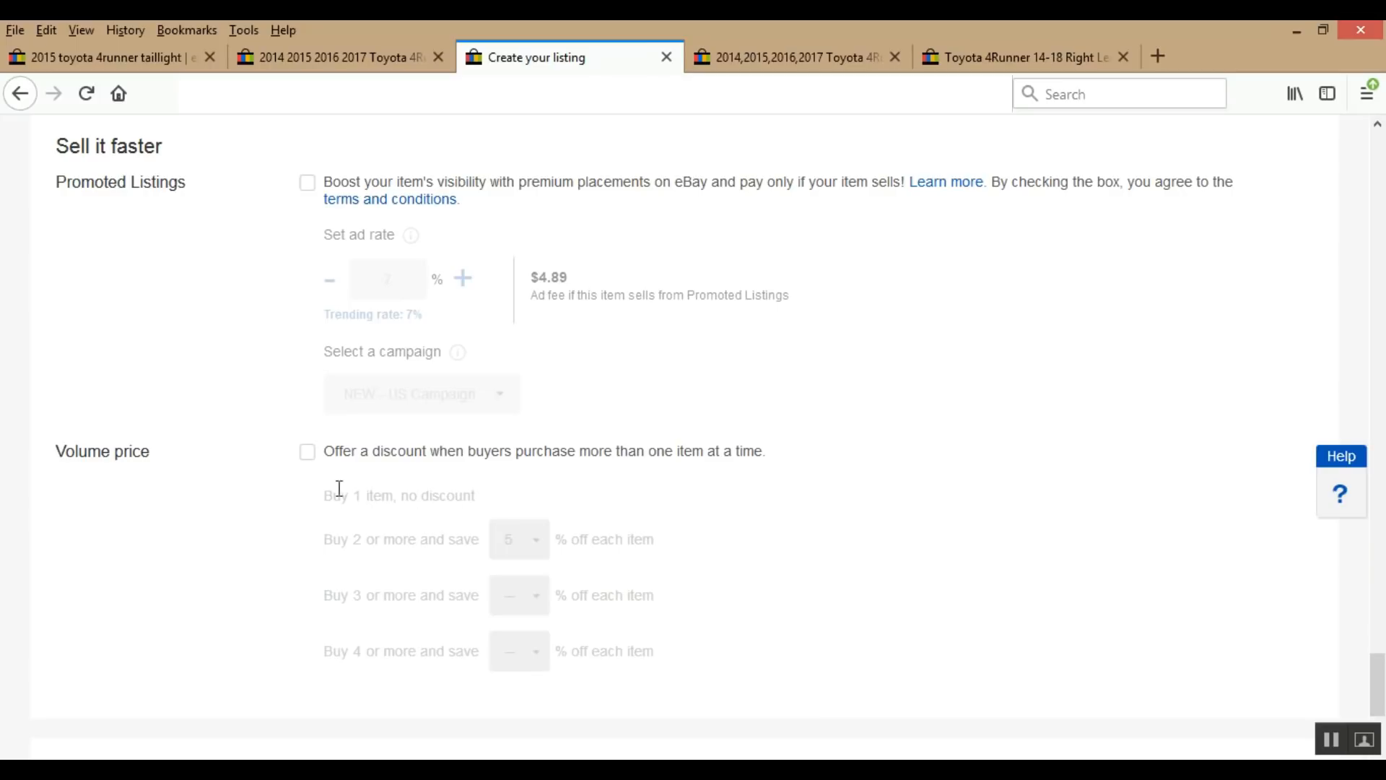
scroll(257, 510, down, 1)
scroll(257, 510, down, 3)
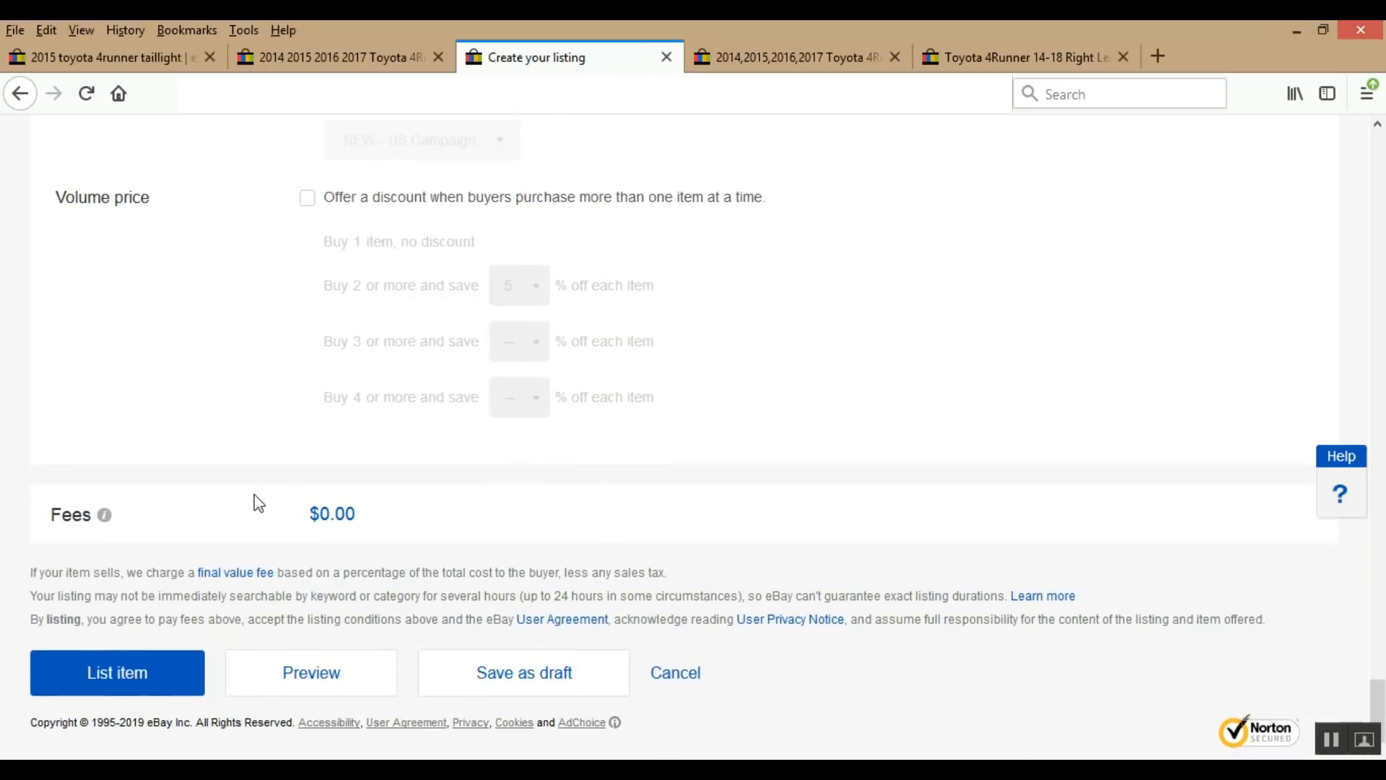
click(165, 669)
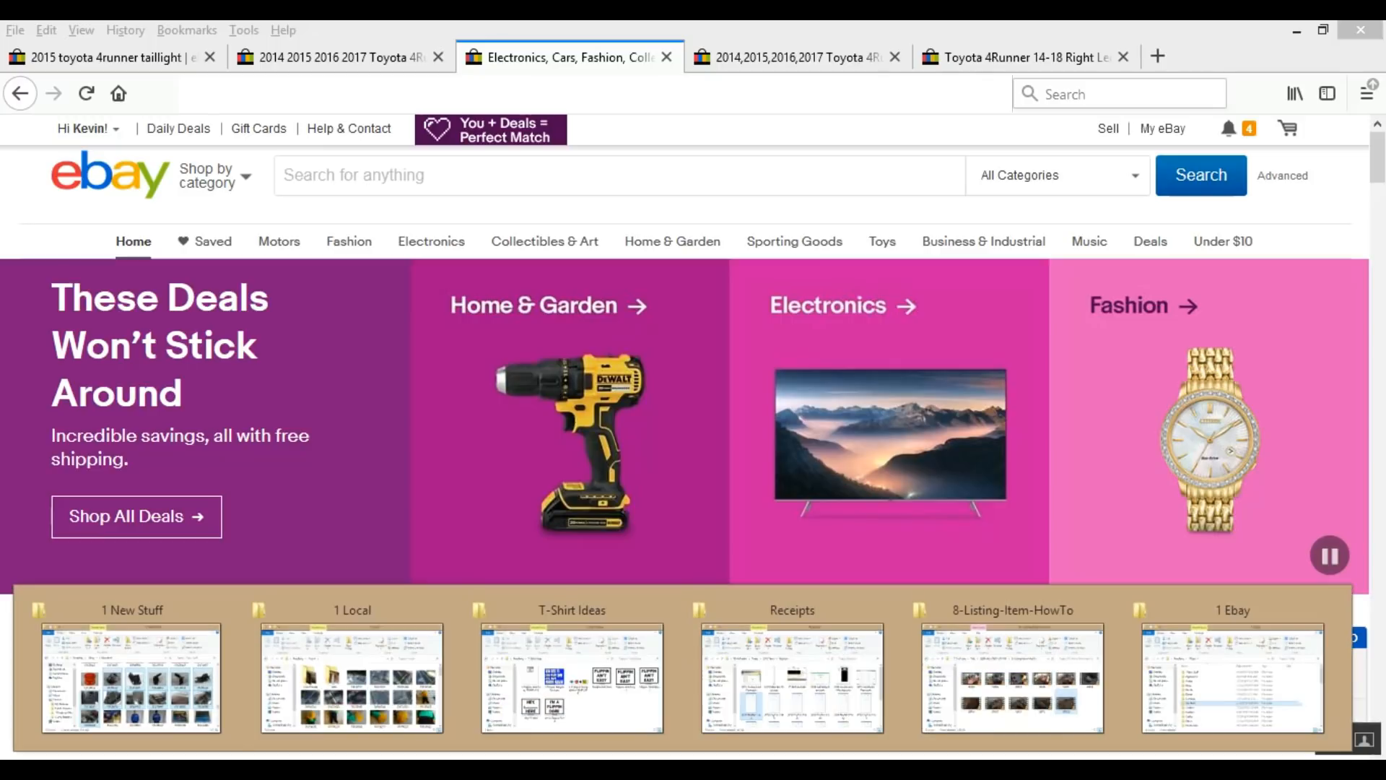
- Move the 12 selected taillight photos from the 1 New Stuff folder into the Car Parts folder under 1 Ebay
click(107, 668)
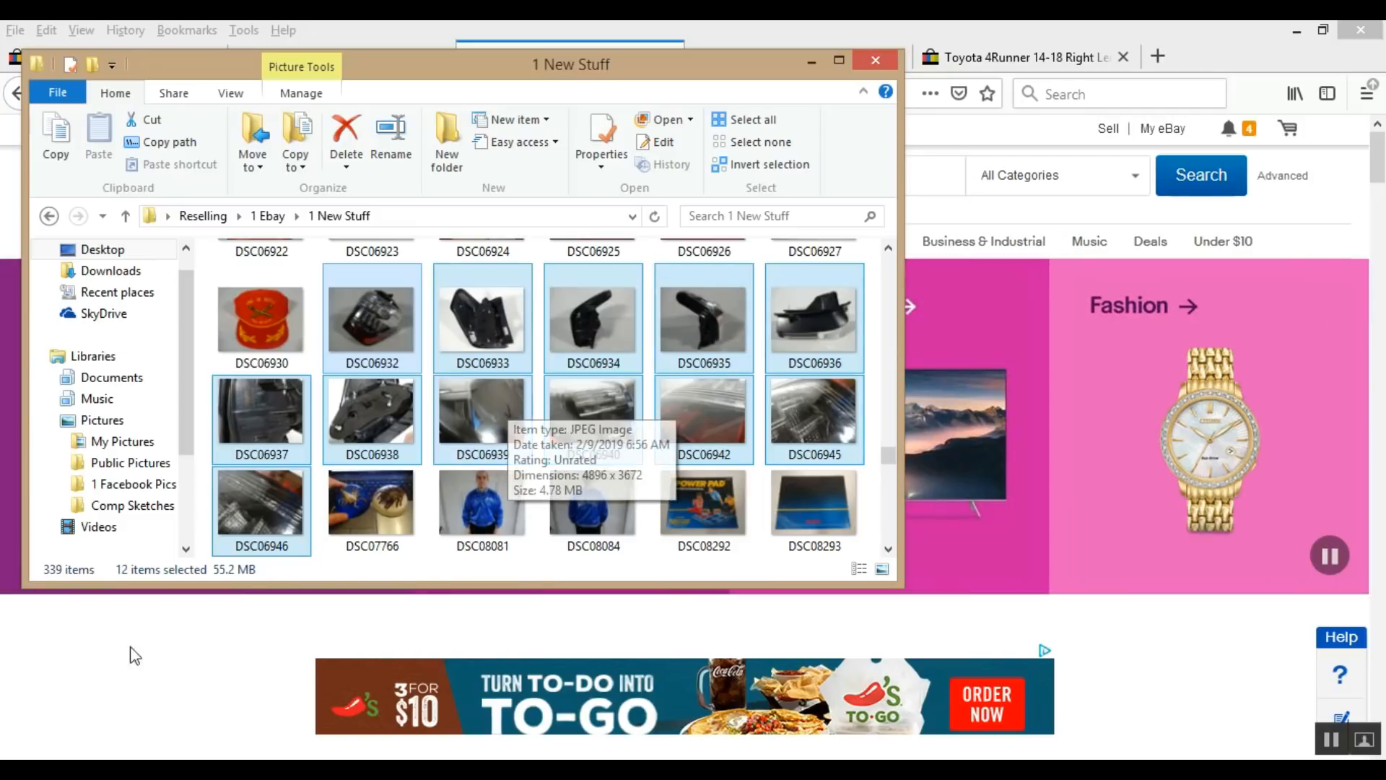
click(85, 767)
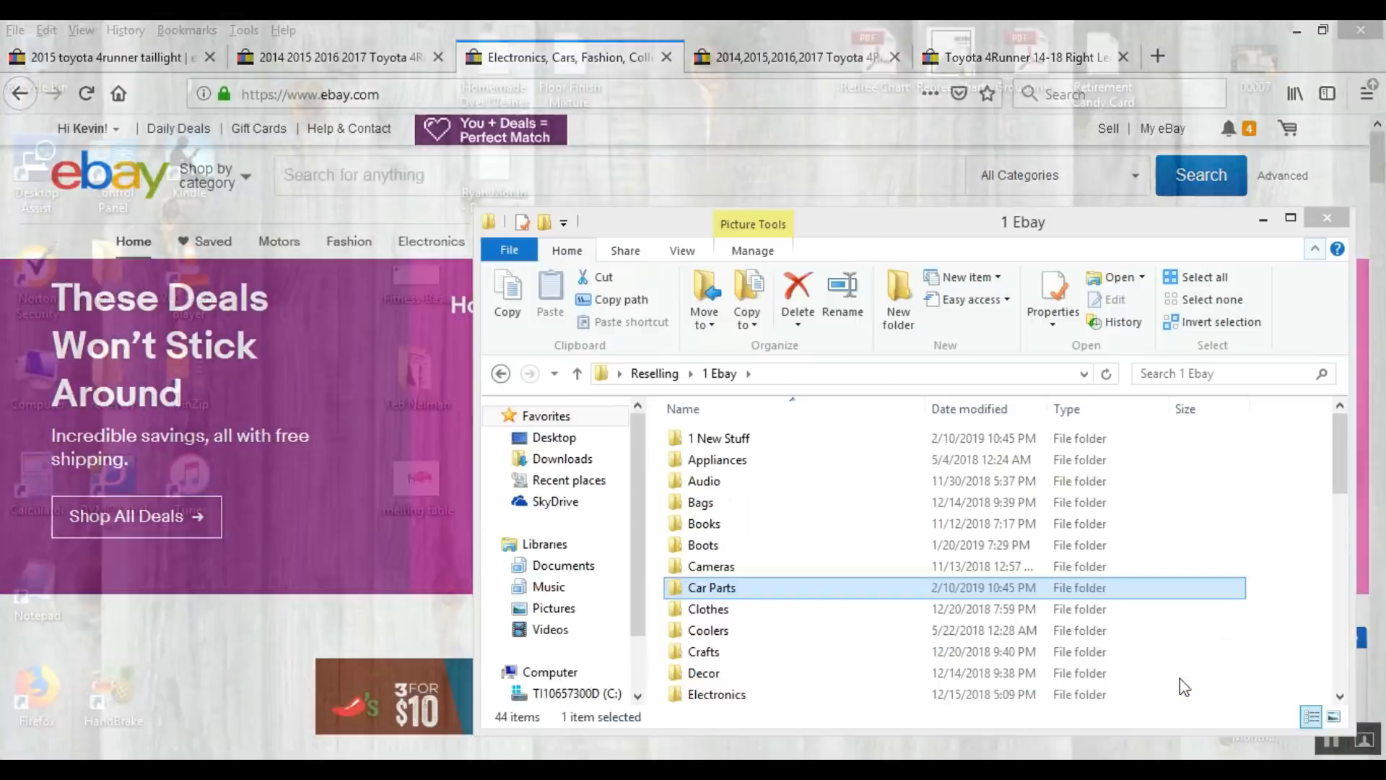
click(1180, 678)
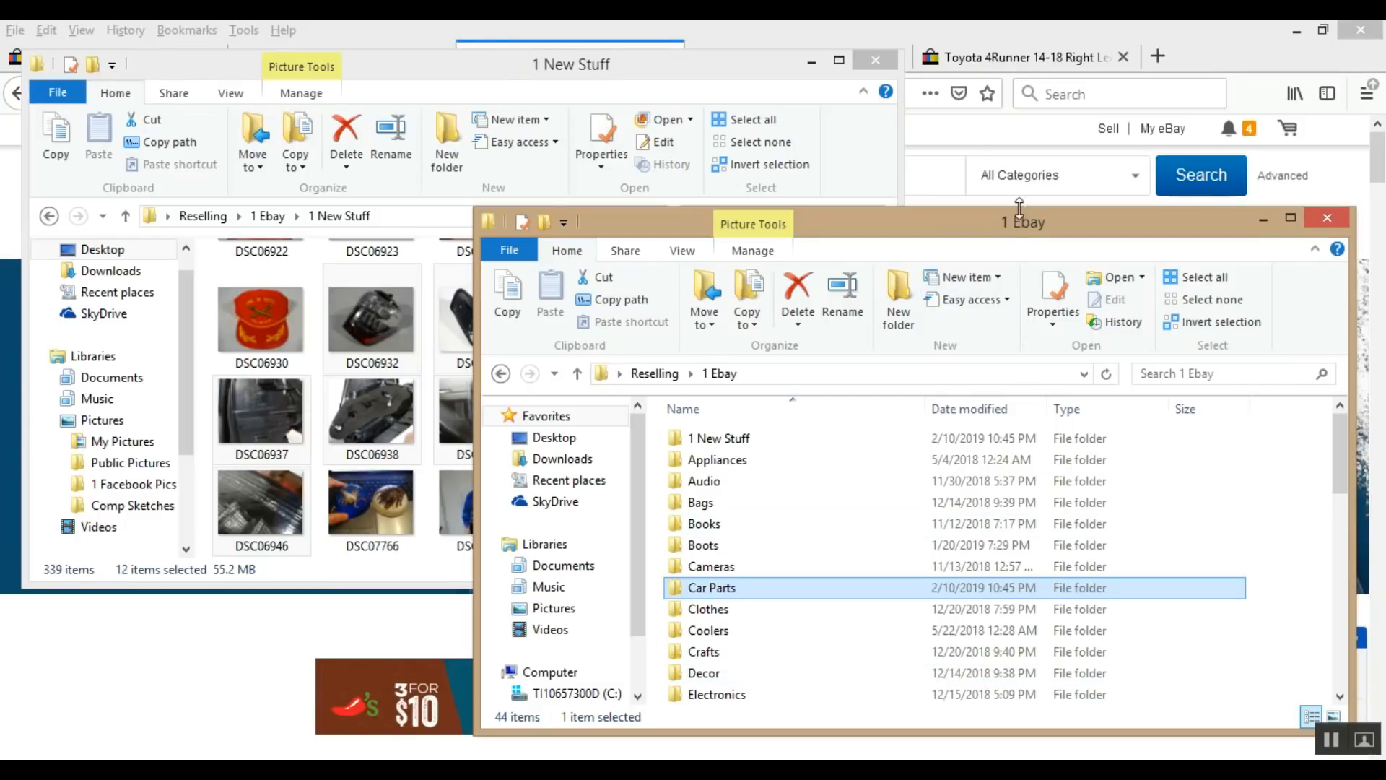
drag(1021, 221, 1058, 199)
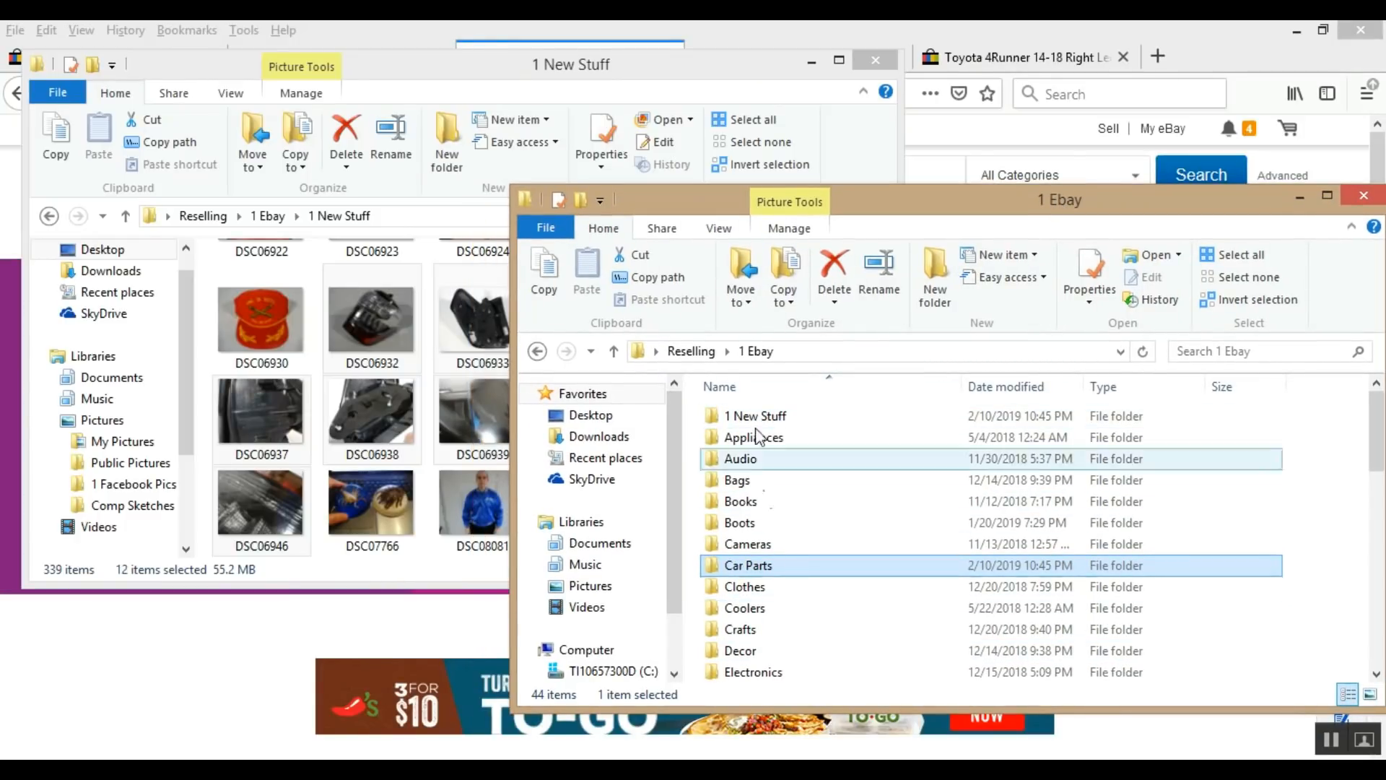
double_click(751, 568)
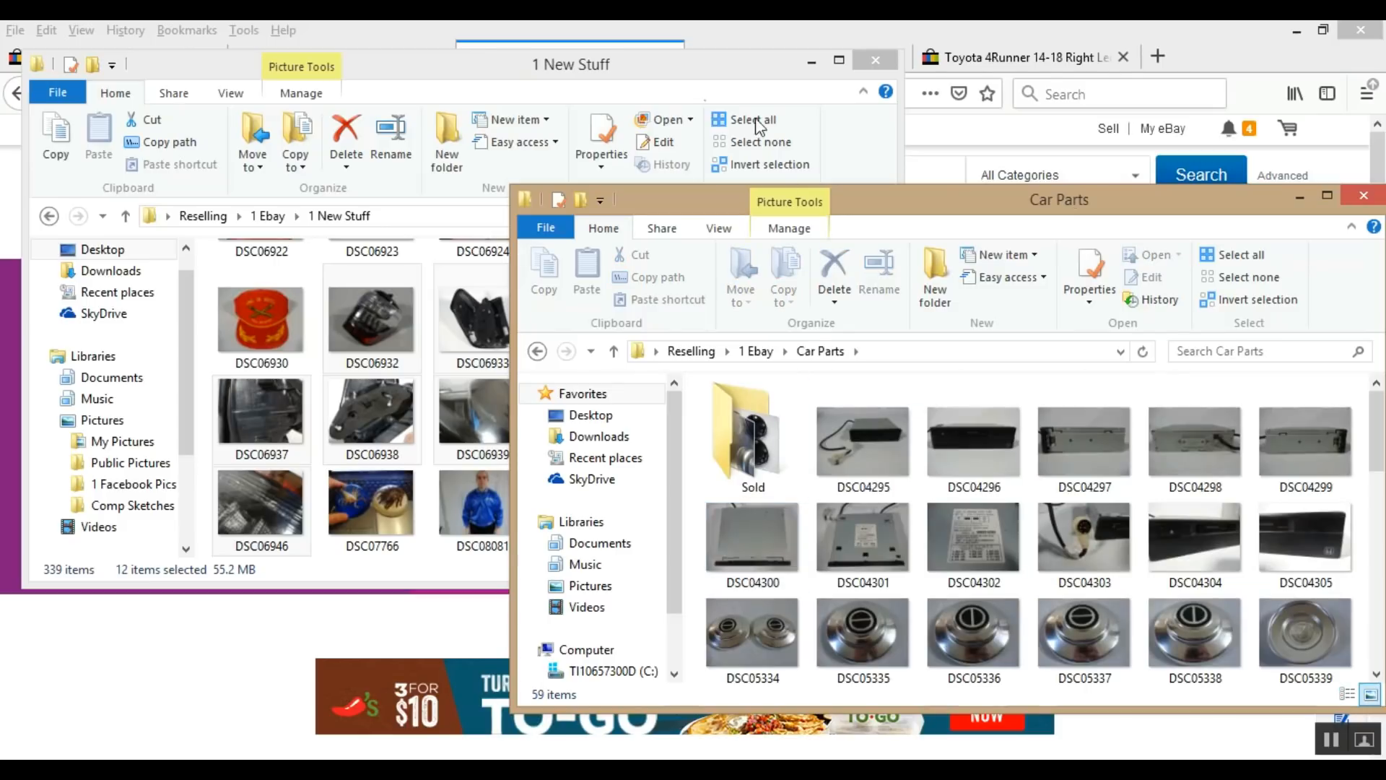
click(675, 65)
drag(650, 336, 1032, 530)
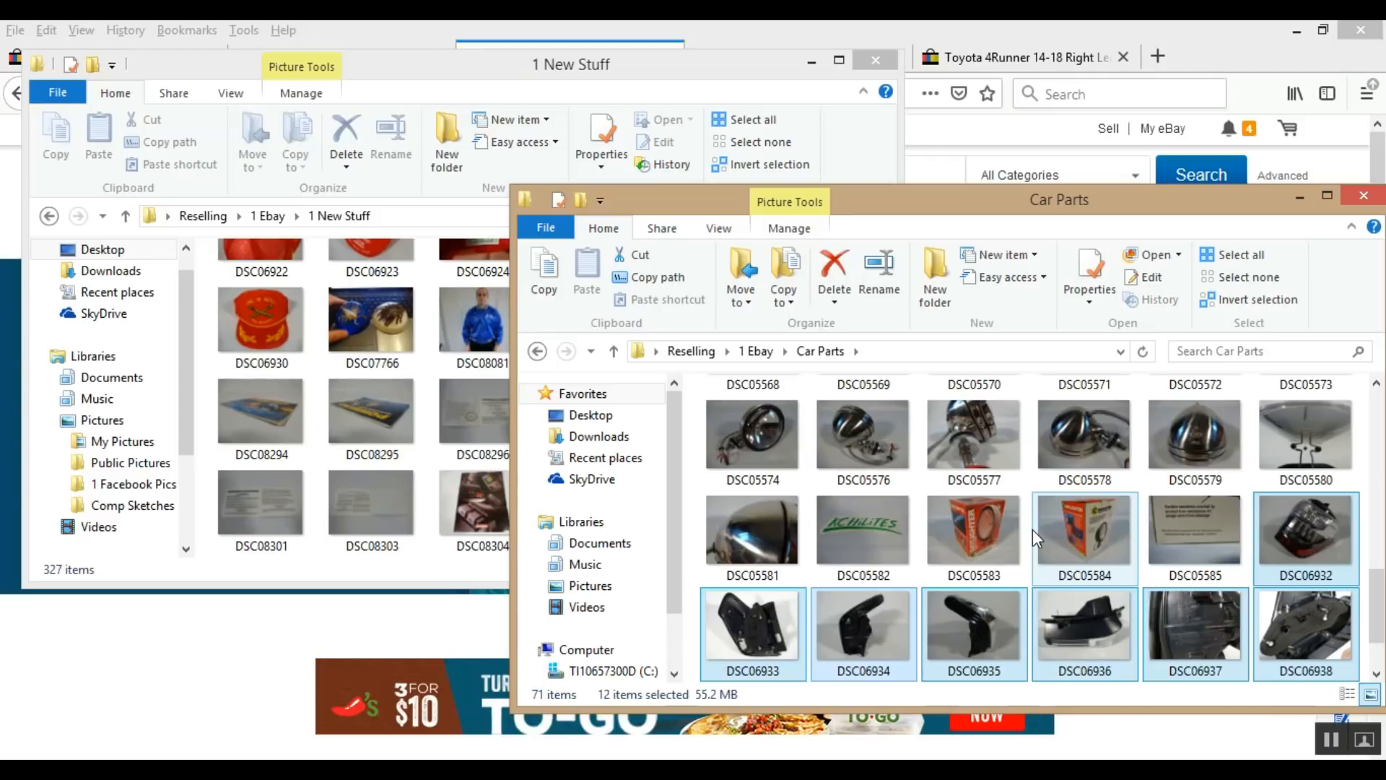
- Look over the photos remaining in the 1 New Stuff folder and minimize its window
click(610, 60)
scroll(583, 333, down, 10)
scroll(582, 334, up, 10)
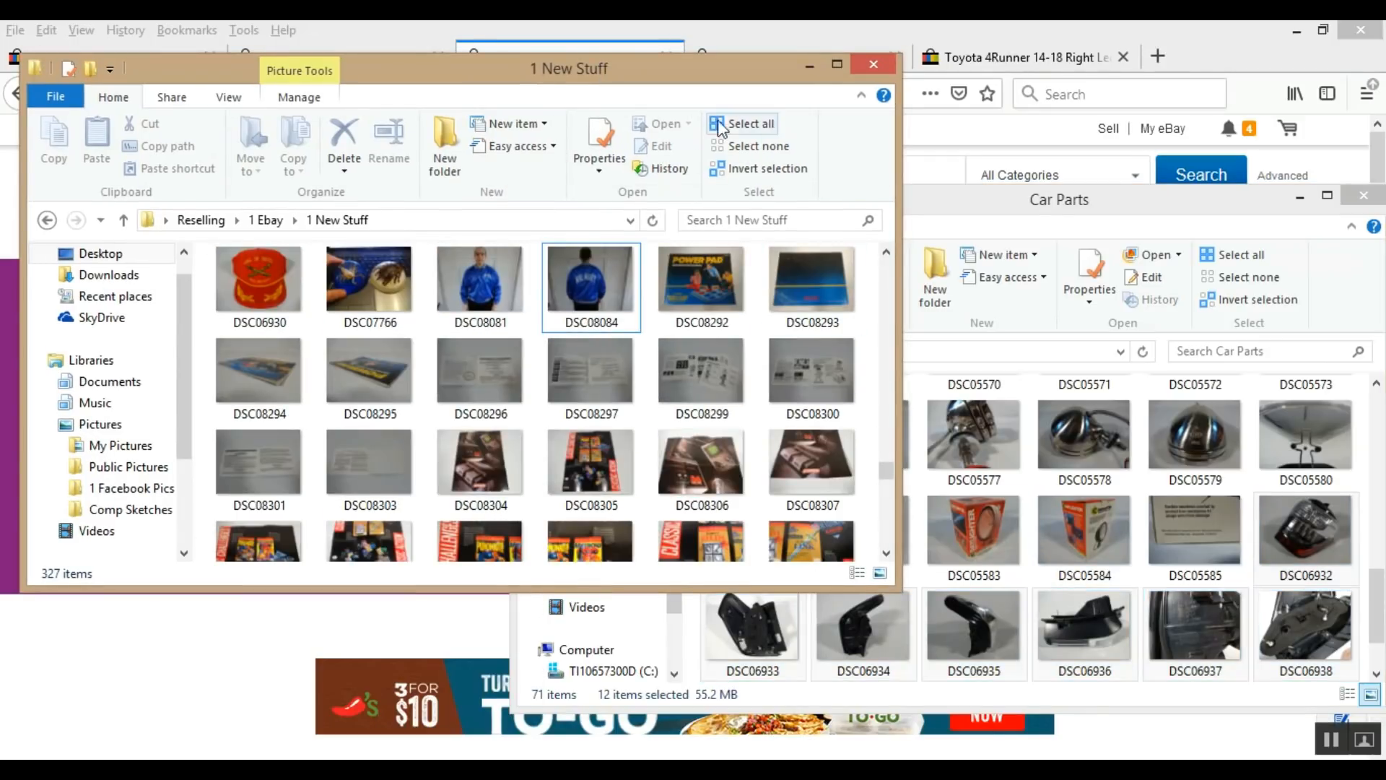
click(810, 65)
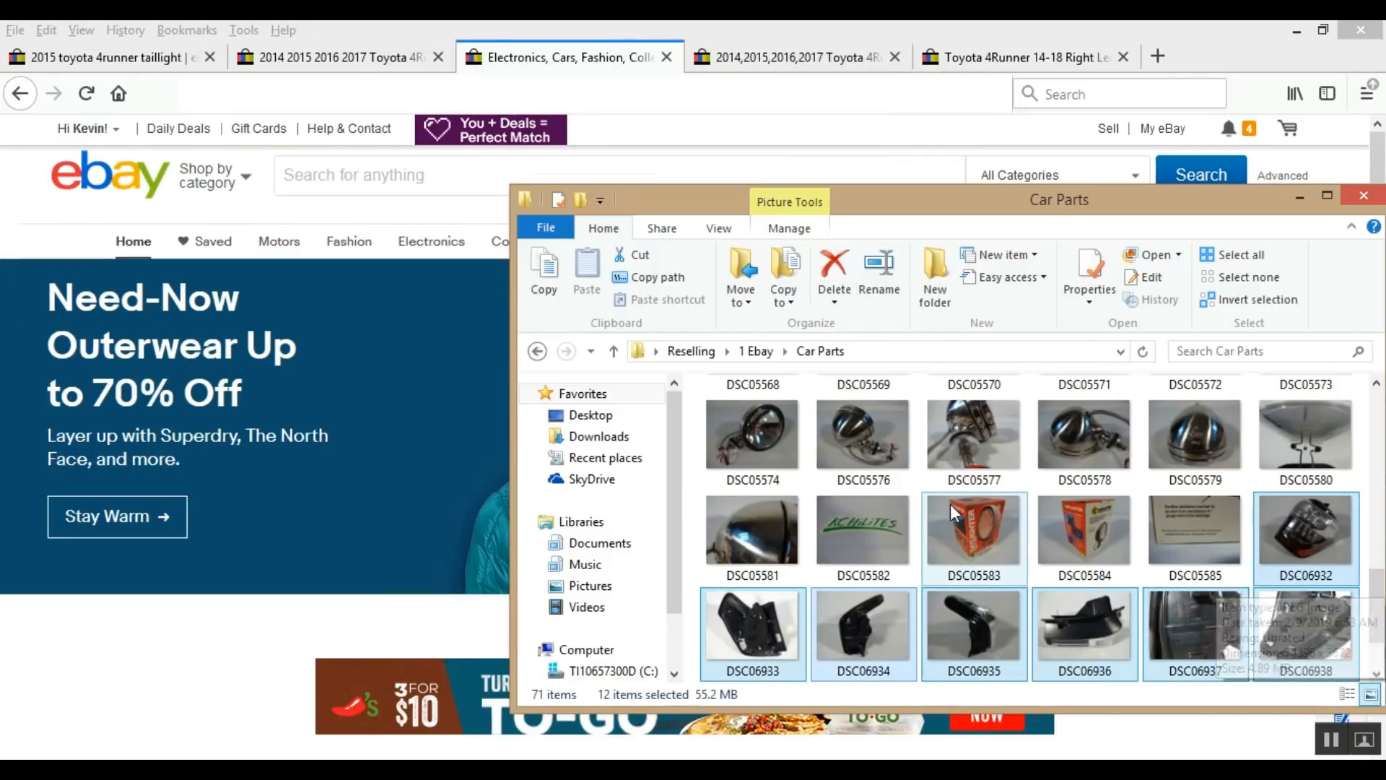
- Open the Sold subfolder of Car Parts and look through its photos
scroll(953, 519, up, 5)
click(757, 463)
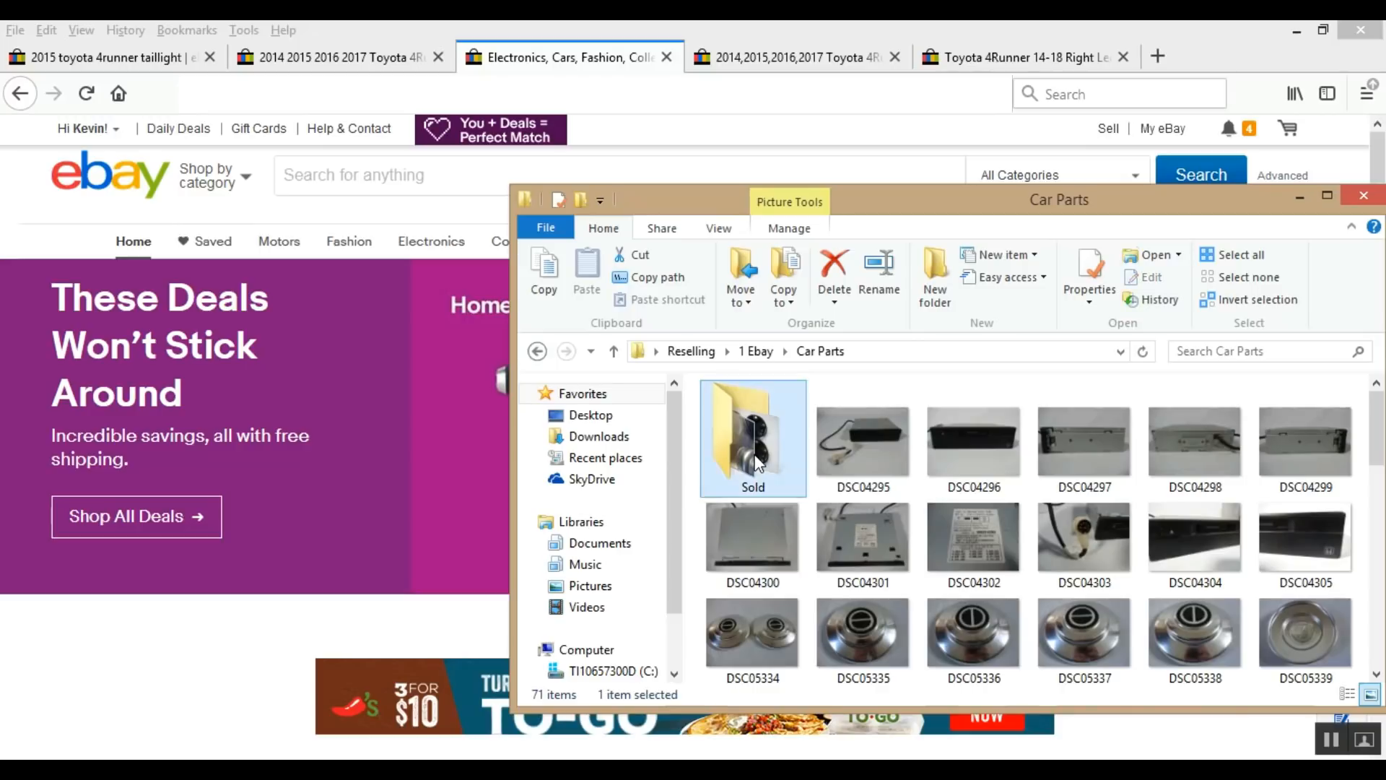
double_click(756, 462)
scroll(929, 443, down, 5)
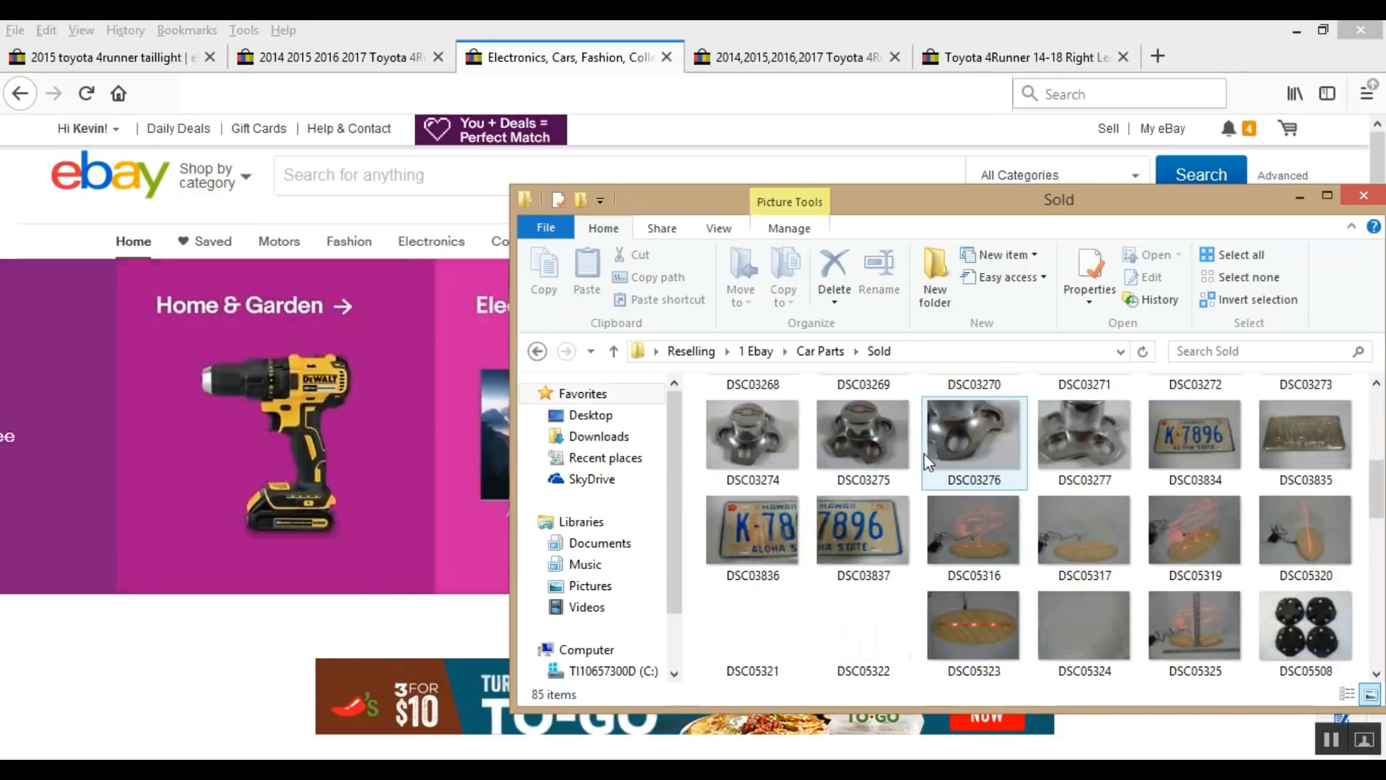
scroll(927, 461, down, 10)
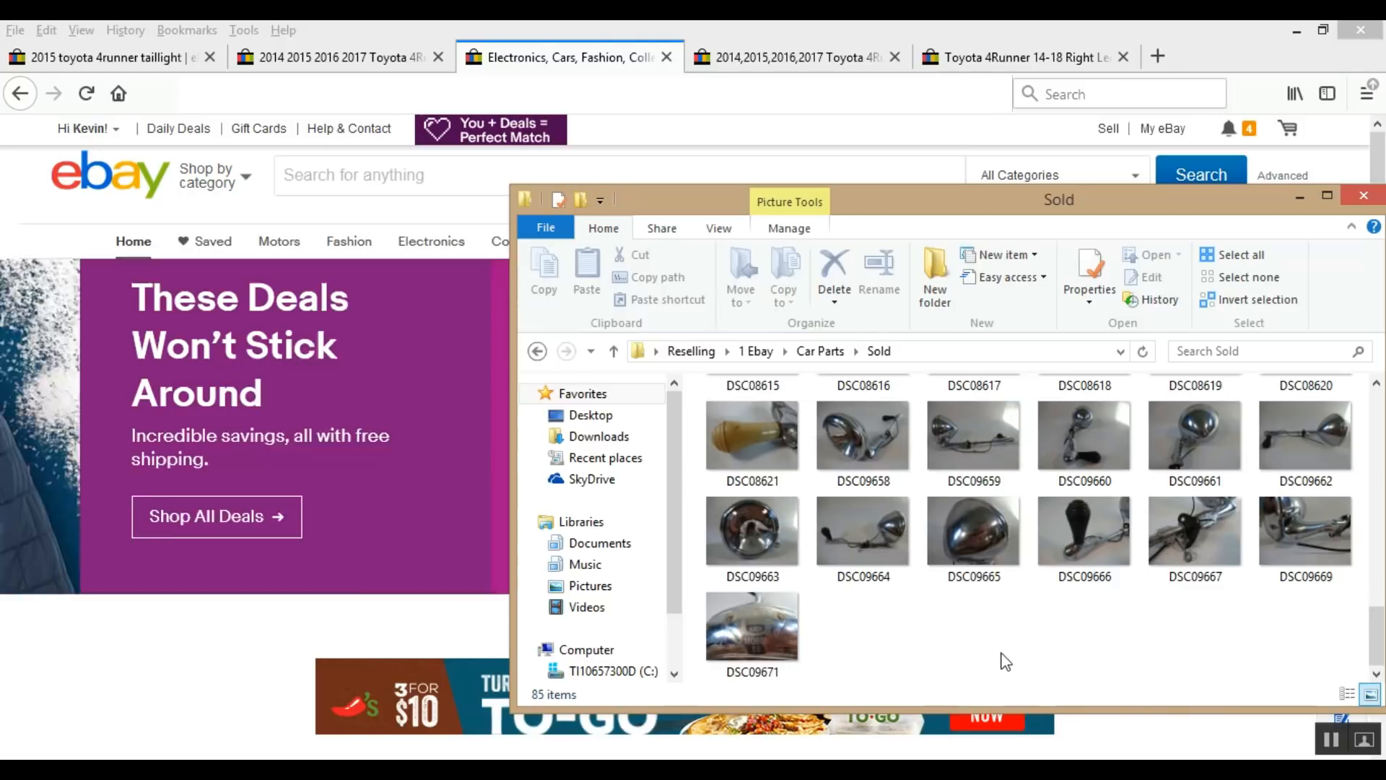
scroll(1002, 654, up, 10)
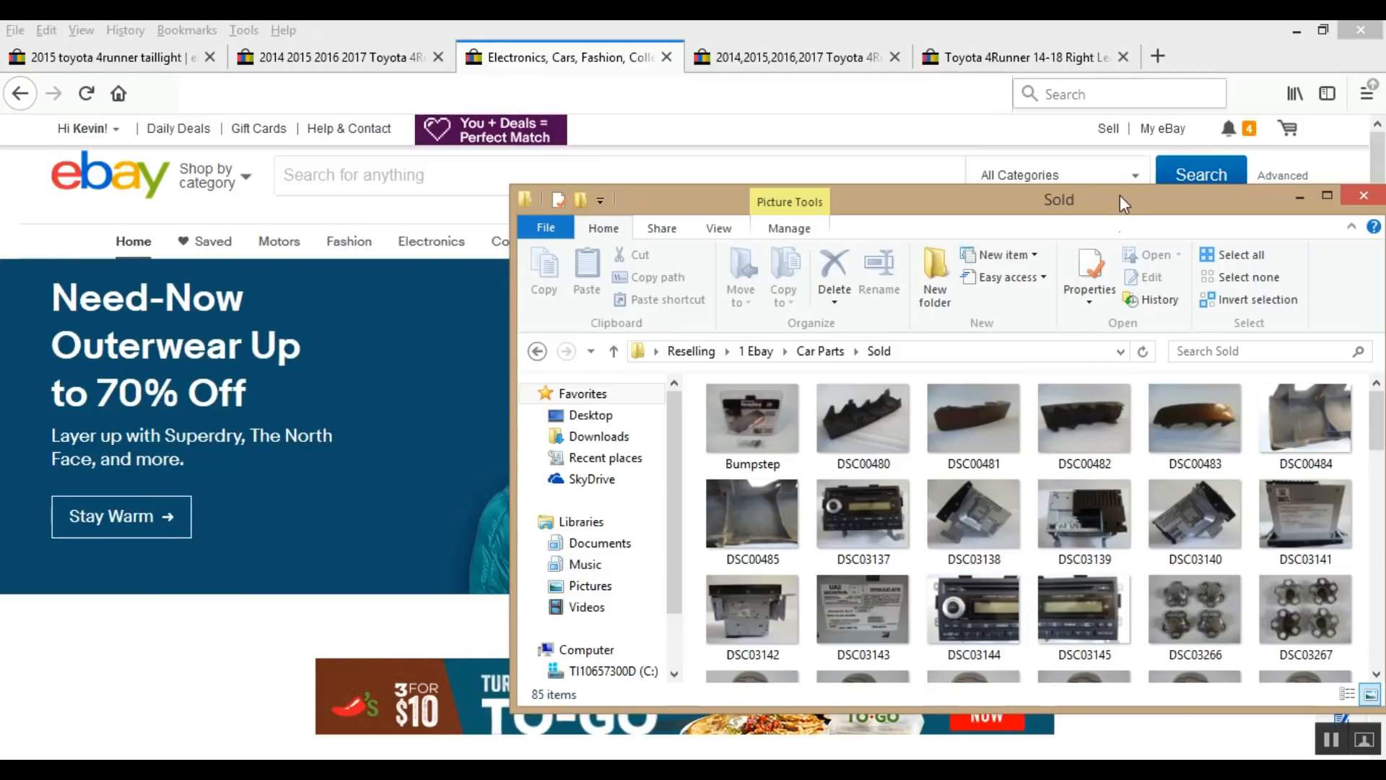
drag(1106, 203, 1077, 192)
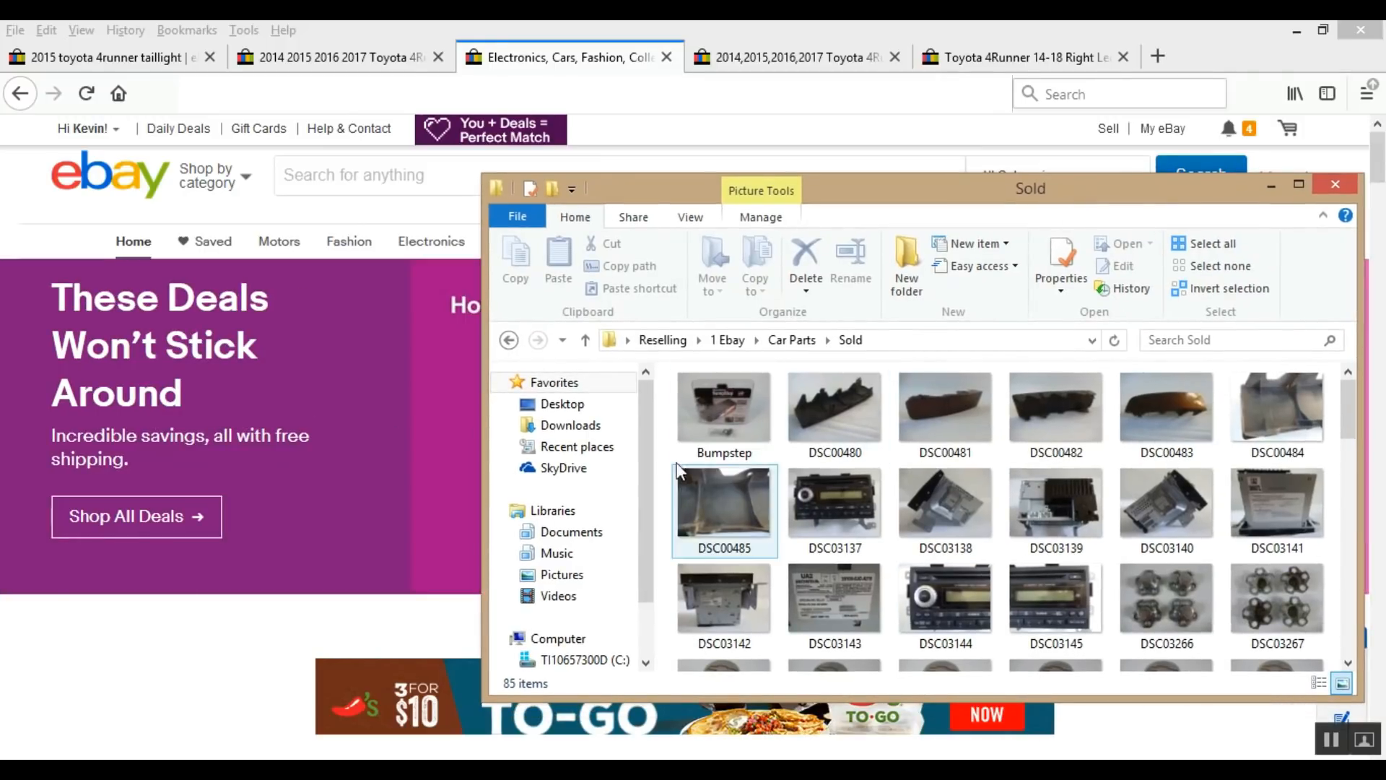
- Return to the 1 Ebay folder and view the Sold subfolder of Bags
click(792, 340)
click(732, 340)
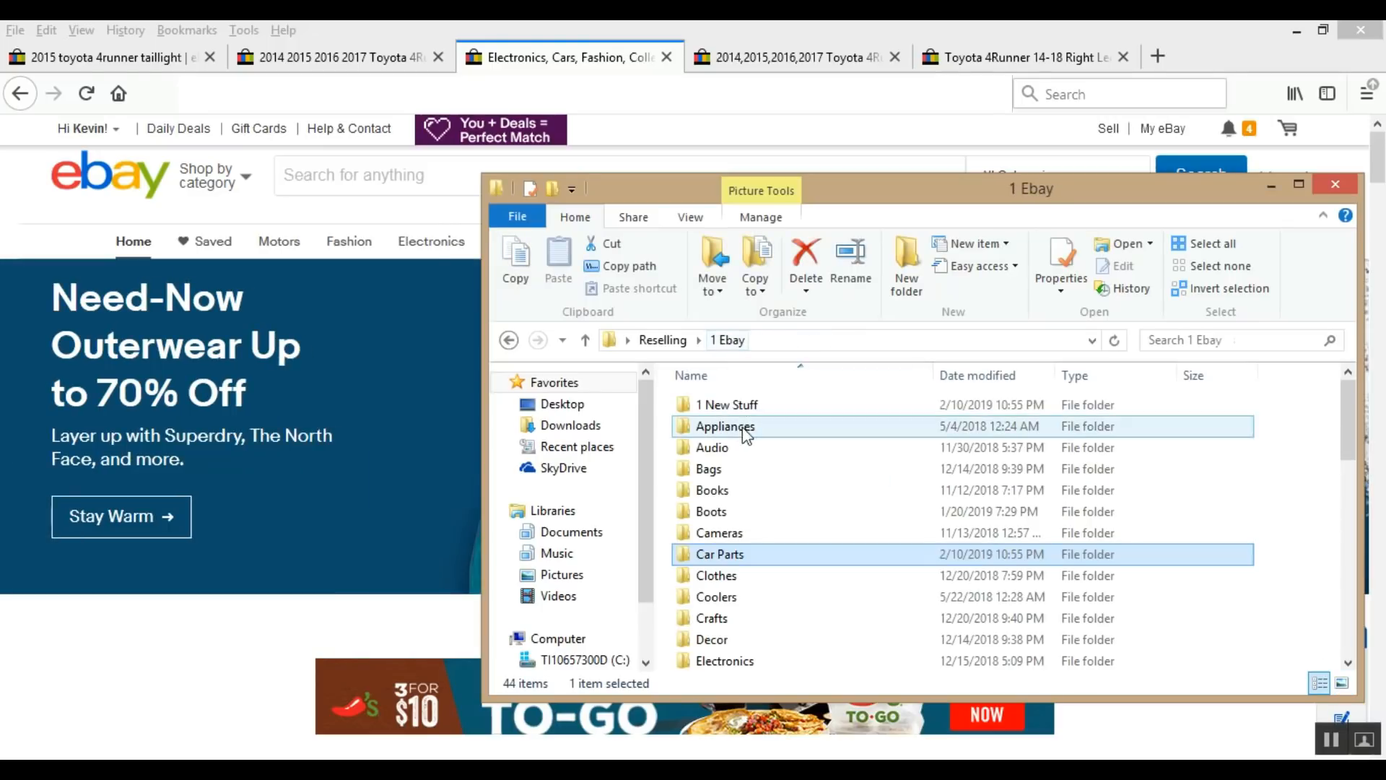
double_click(710, 469)
double_click(742, 438)
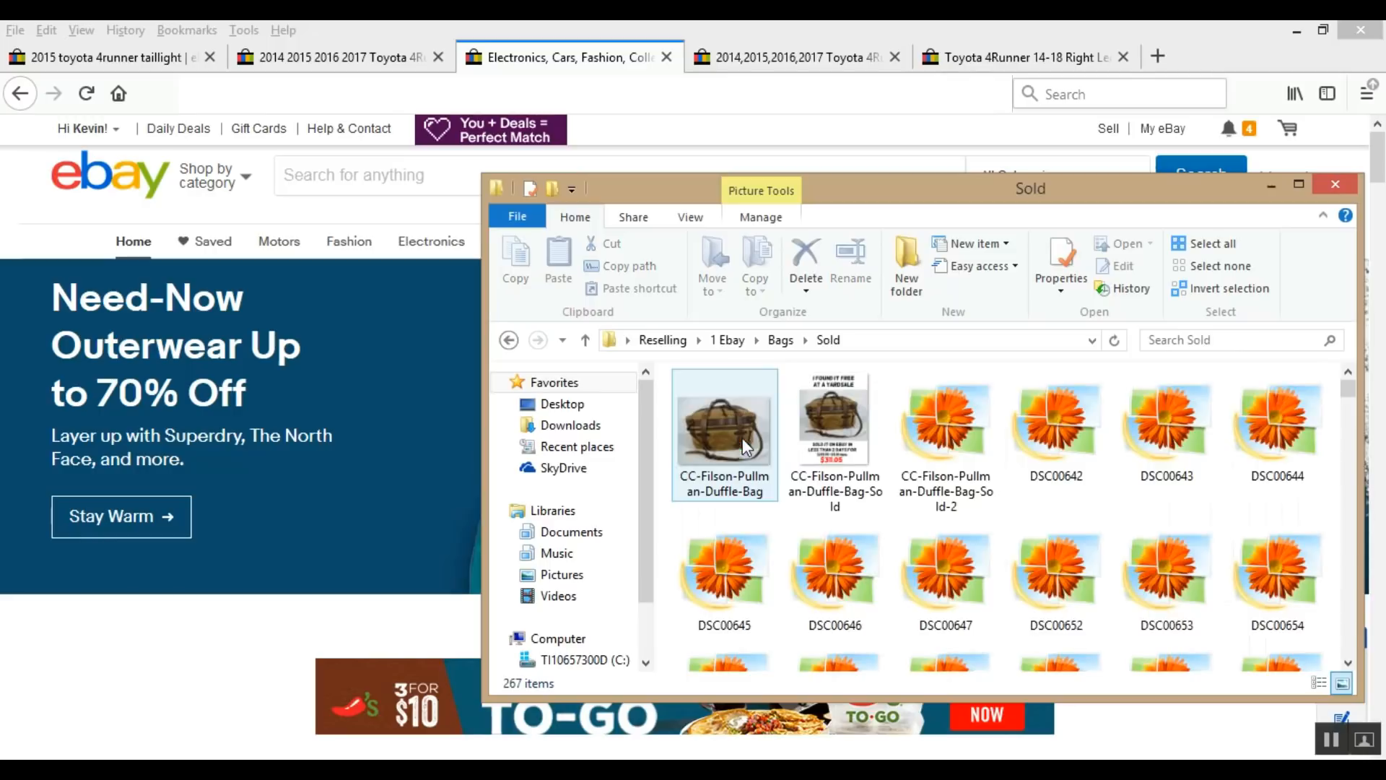
- Revisit the Sold photos of Car Parts, return to the 1 Ebay folder and minimize its window
click(731, 340)
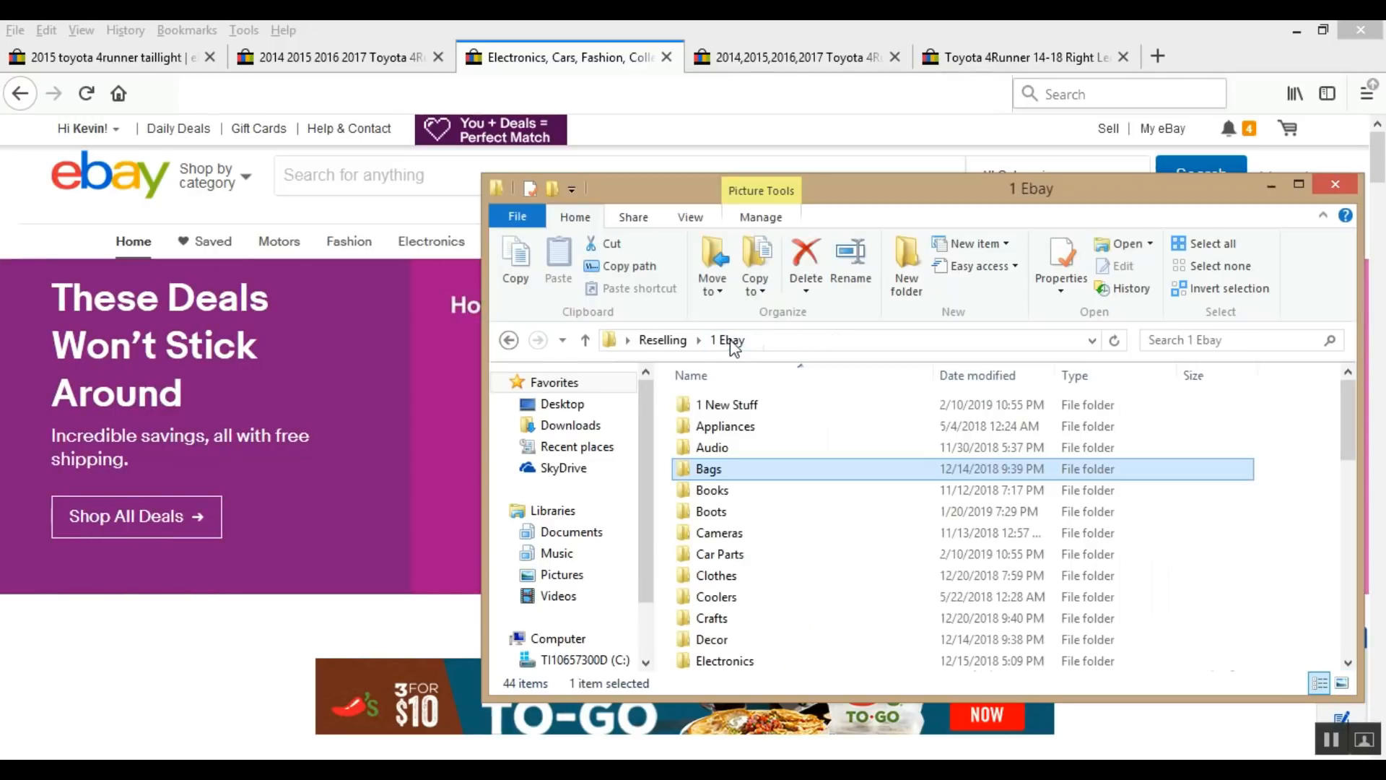
double_click(732, 555)
double_click(726, 470)
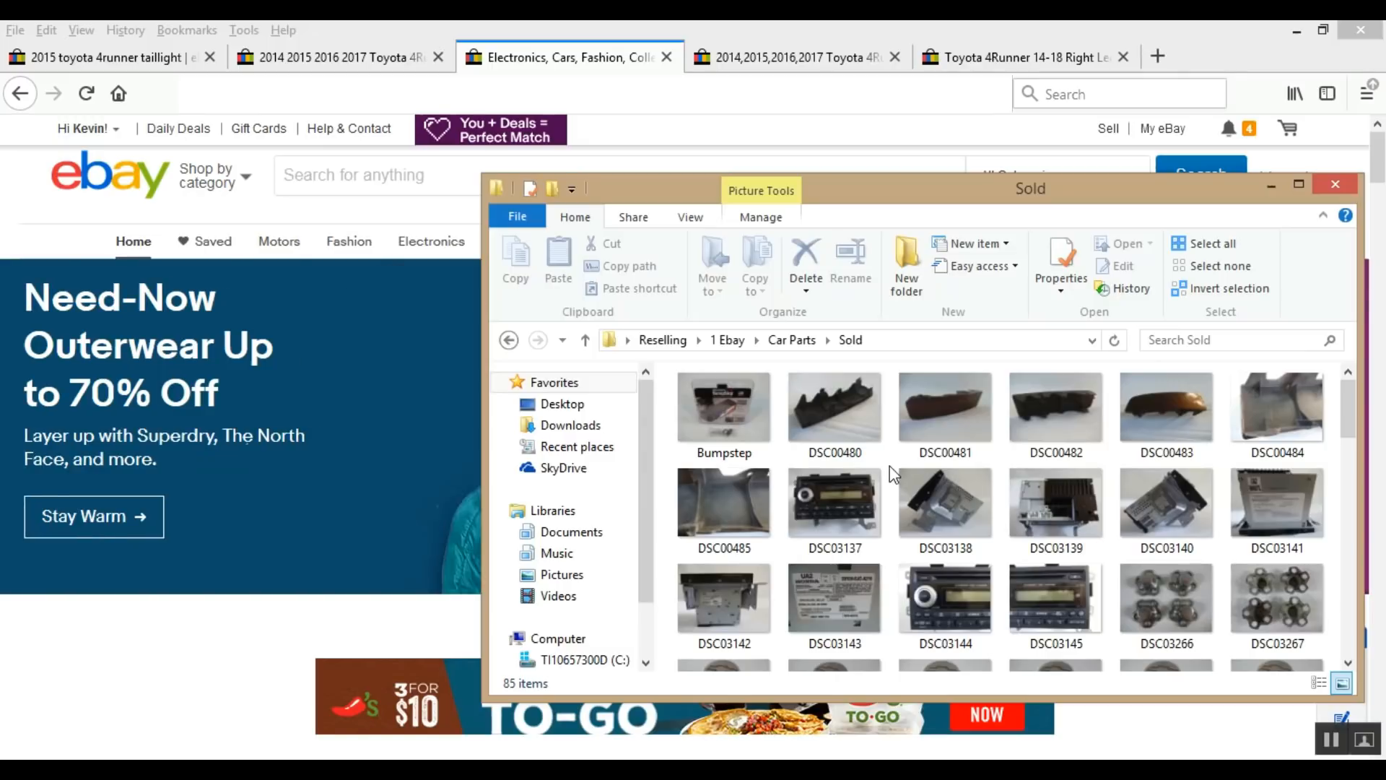
scroll(1115, 452, down, 10)
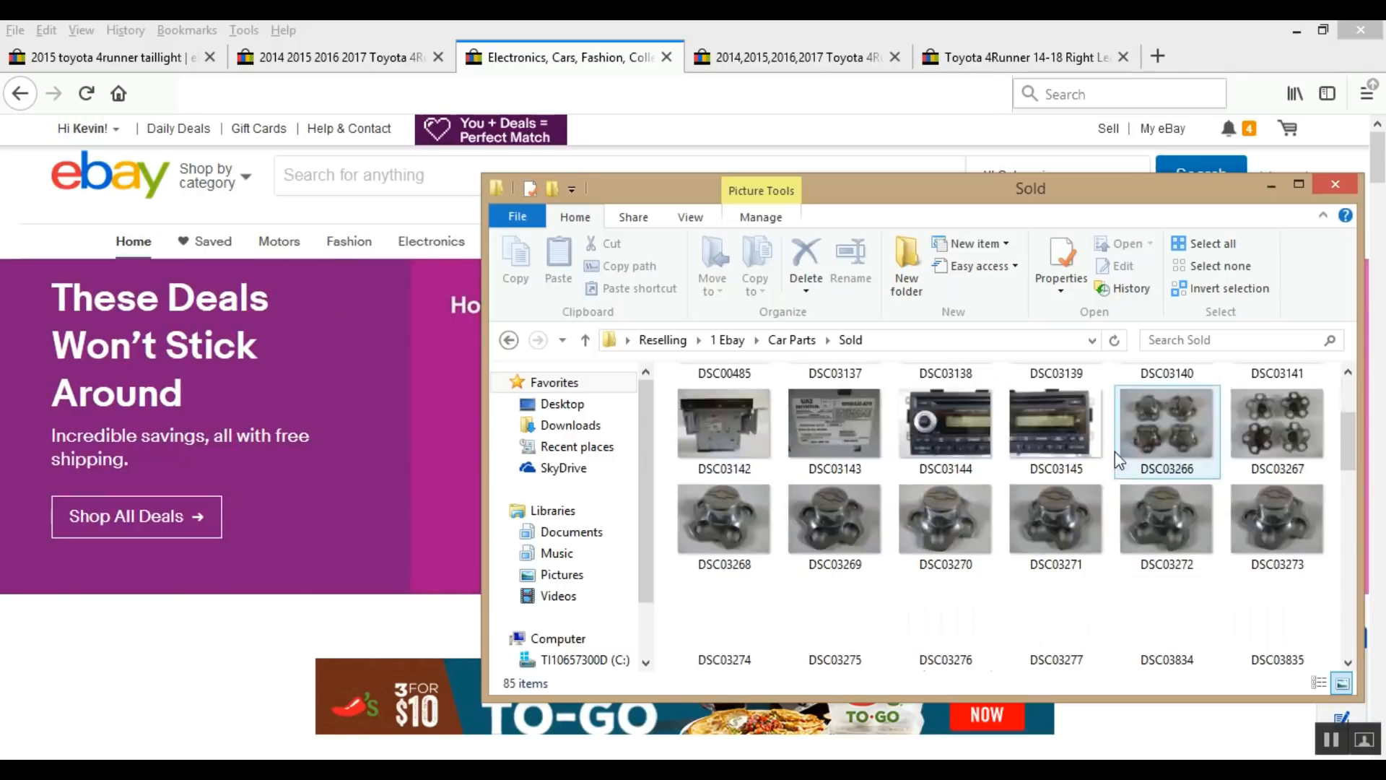
scroll(1094, 531, up, 10)
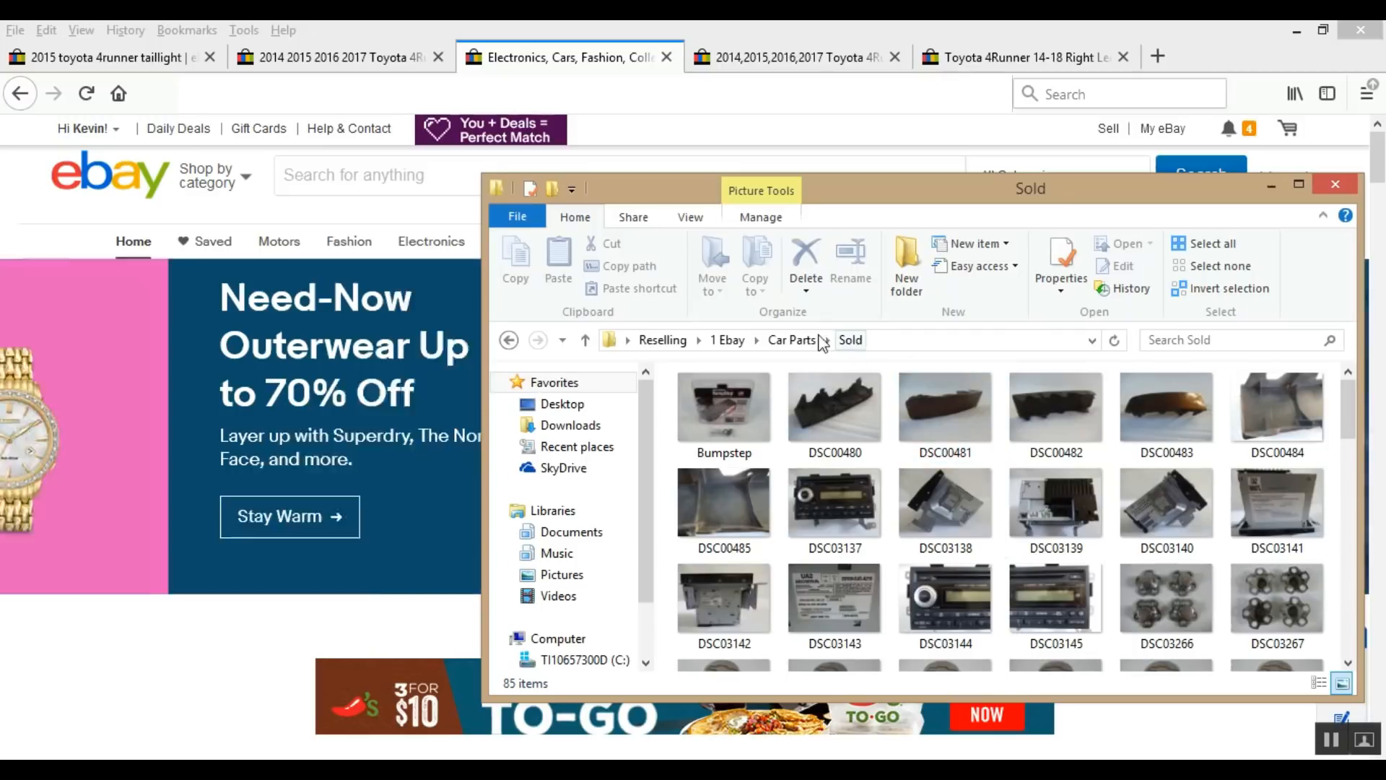
click(733, 340)
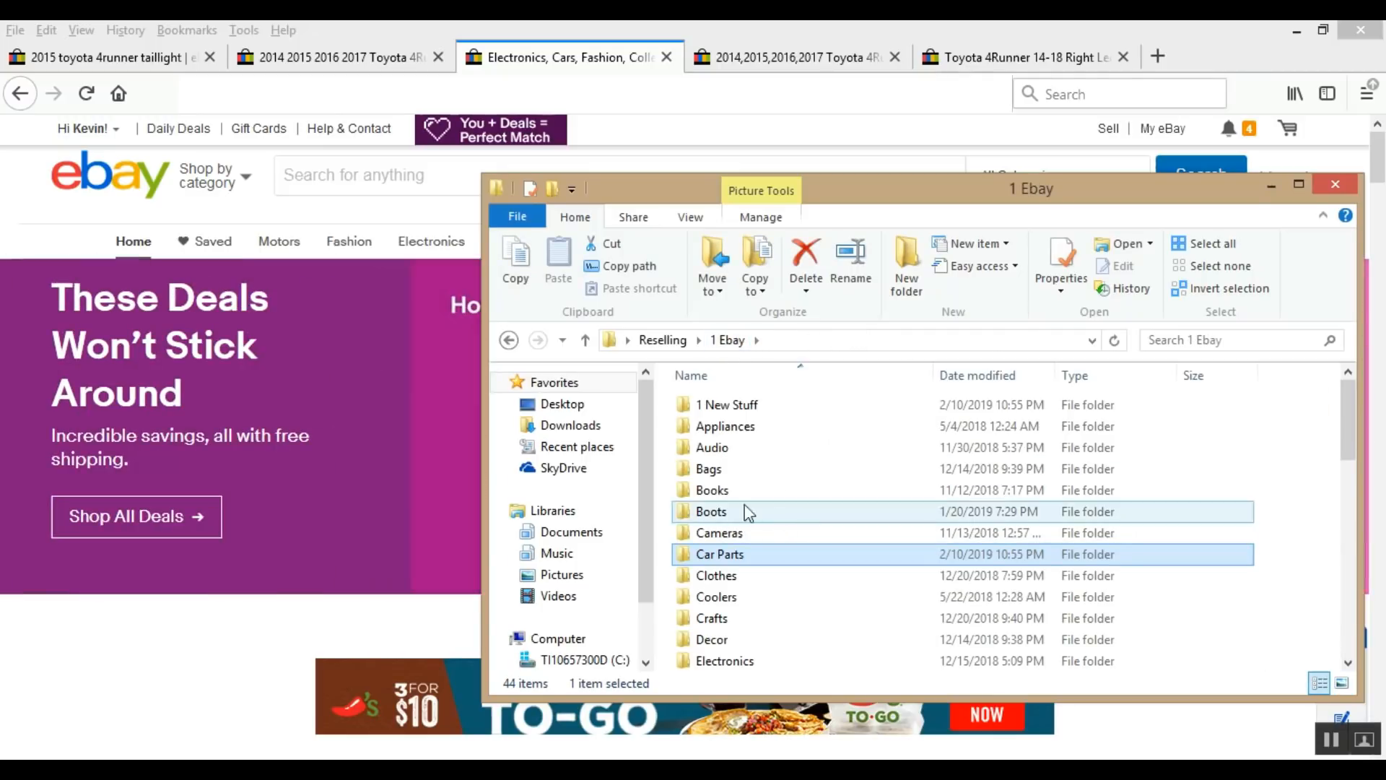
click(1271, 188)
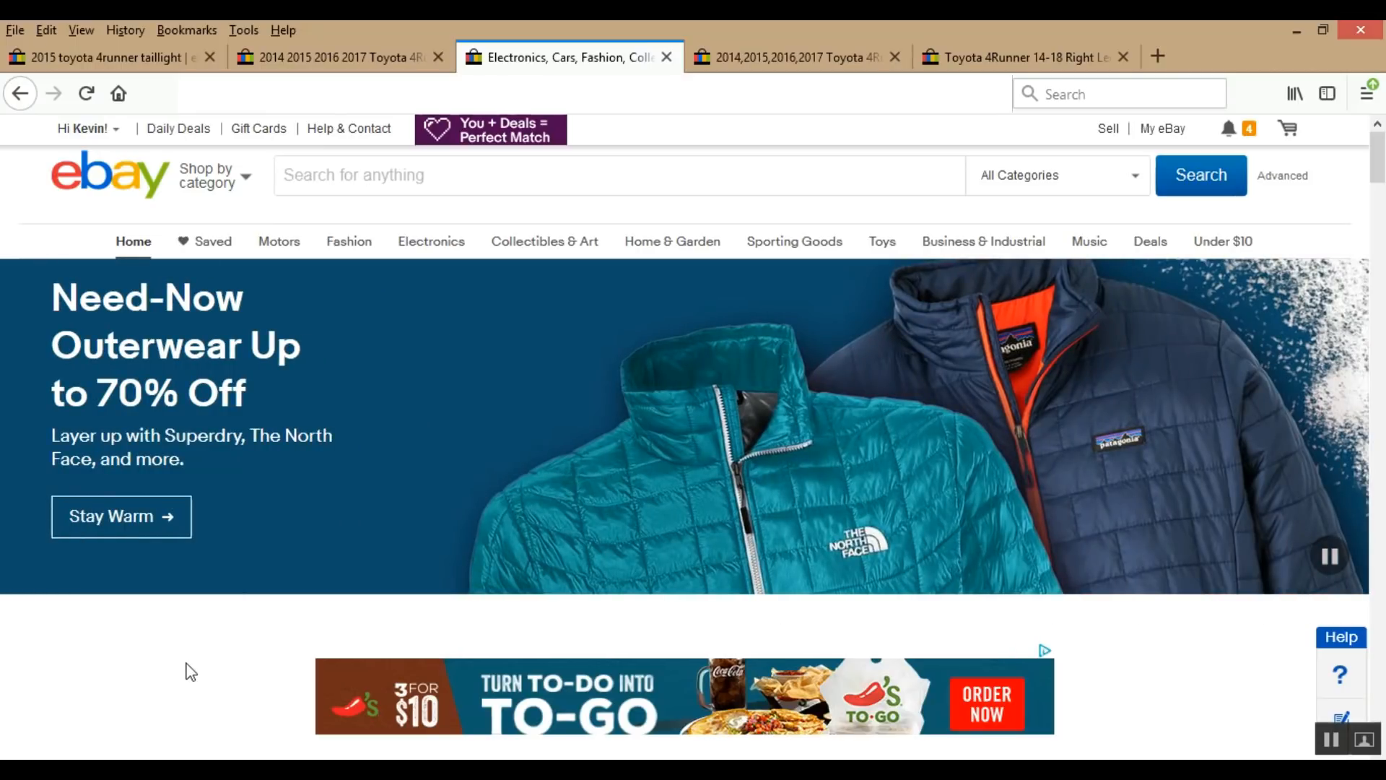
- Switch to the 2019 Monthly Resell Tracking spreadsheet in OpenOffice Calc and open the Feb Ebay sheet
click(227, 755)
click(543, 661)
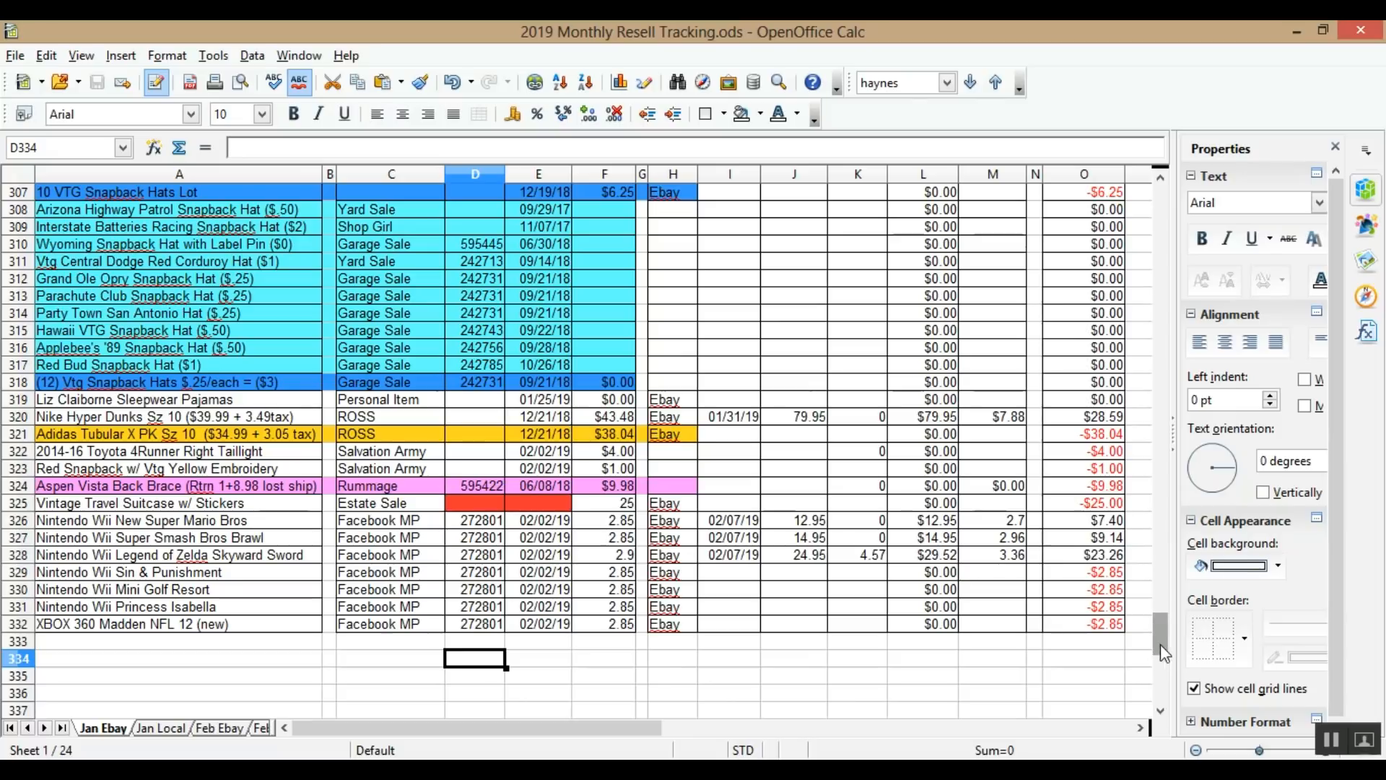
click(208, 727)
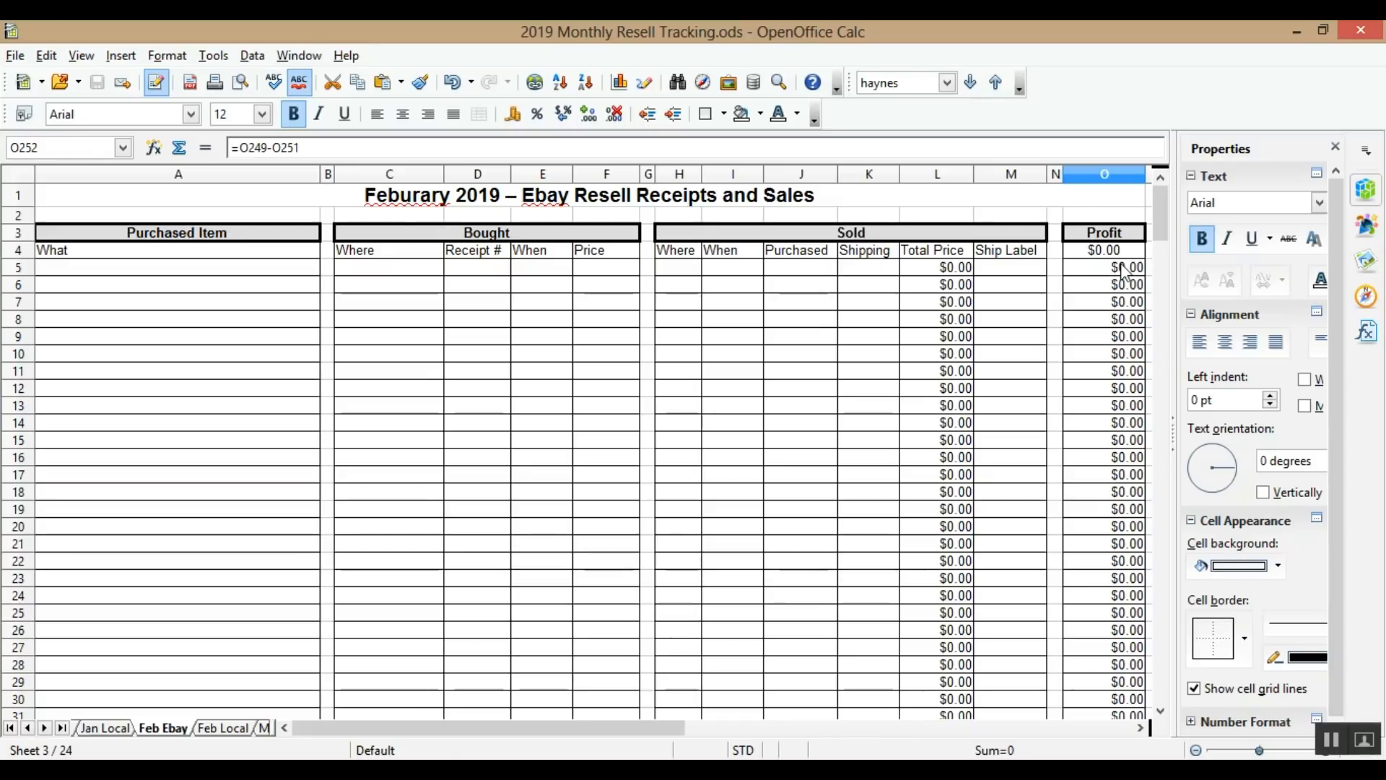
- Examine the Feb Ebay sheet's layout down to the Totals, Ebay Fees and Total Profit rows, and return to its header
scroll(1114, 296, down, 8)
scroll(1114, 296, down, 20)
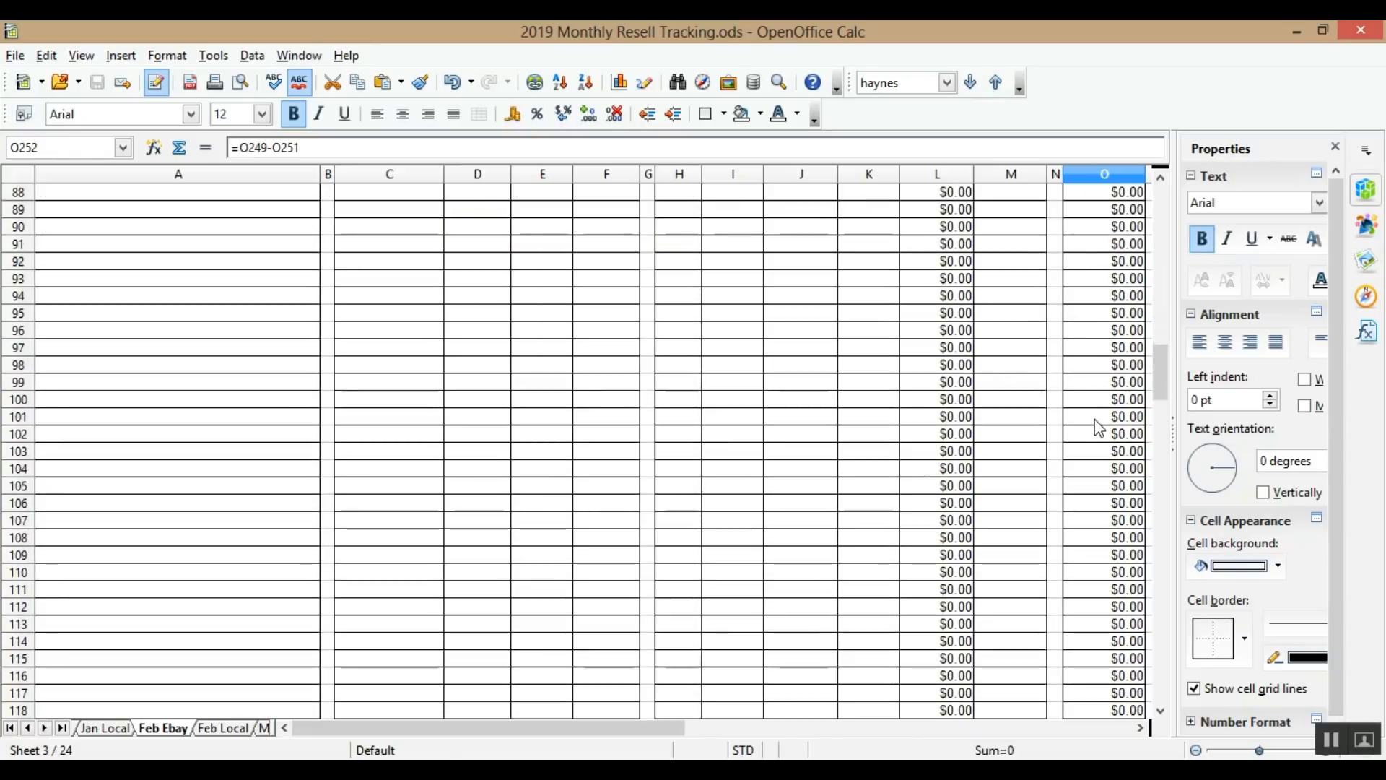
scroll(1110, 514, down, 20)
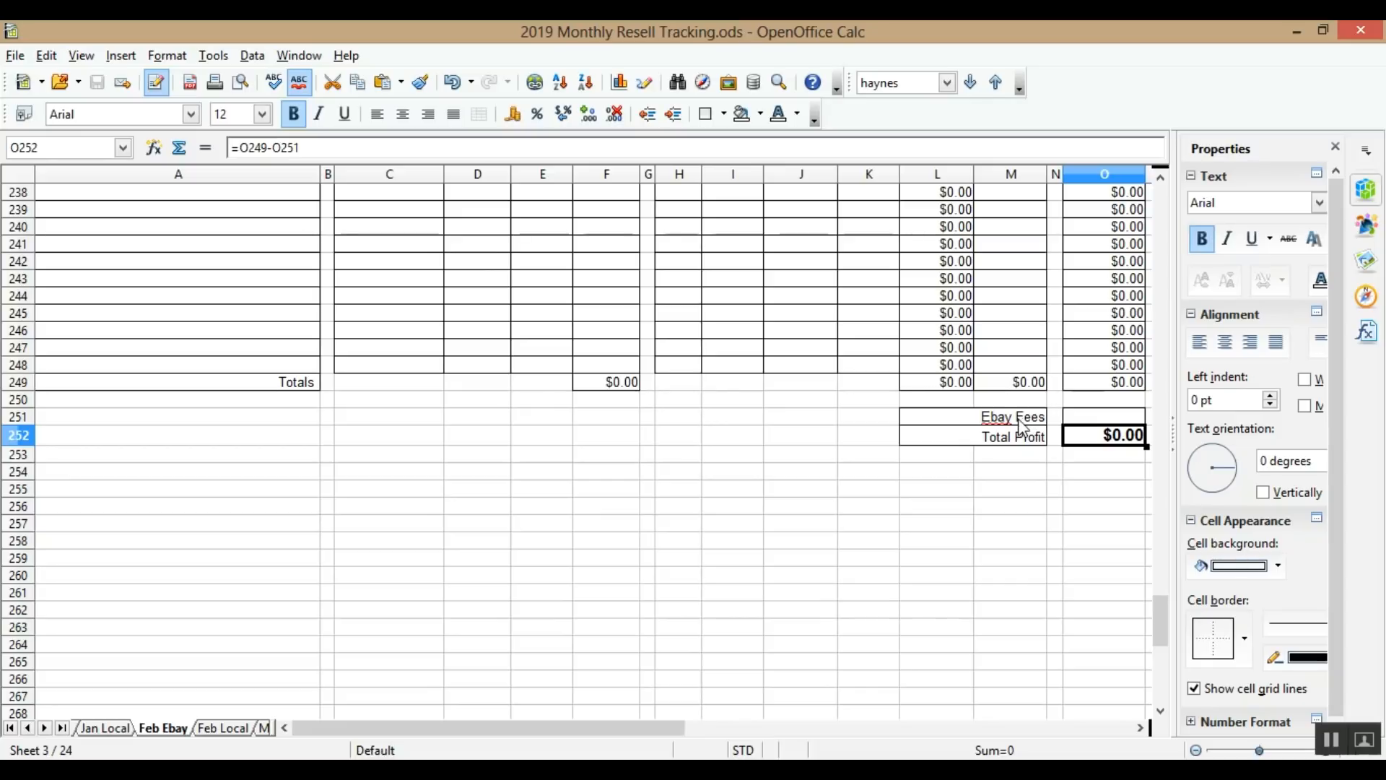
scroll(1054, 543, up, 1)
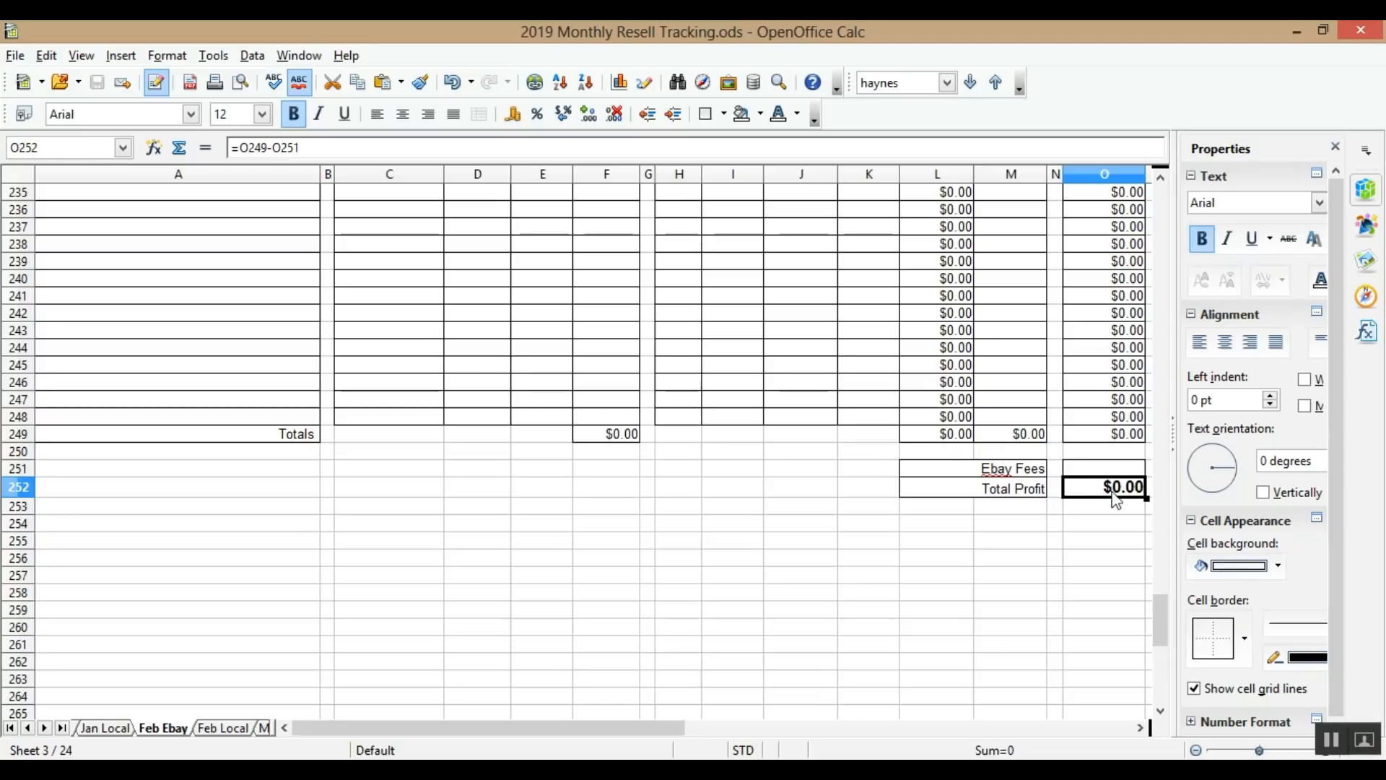
drag(1159, 611, 1164, 194)
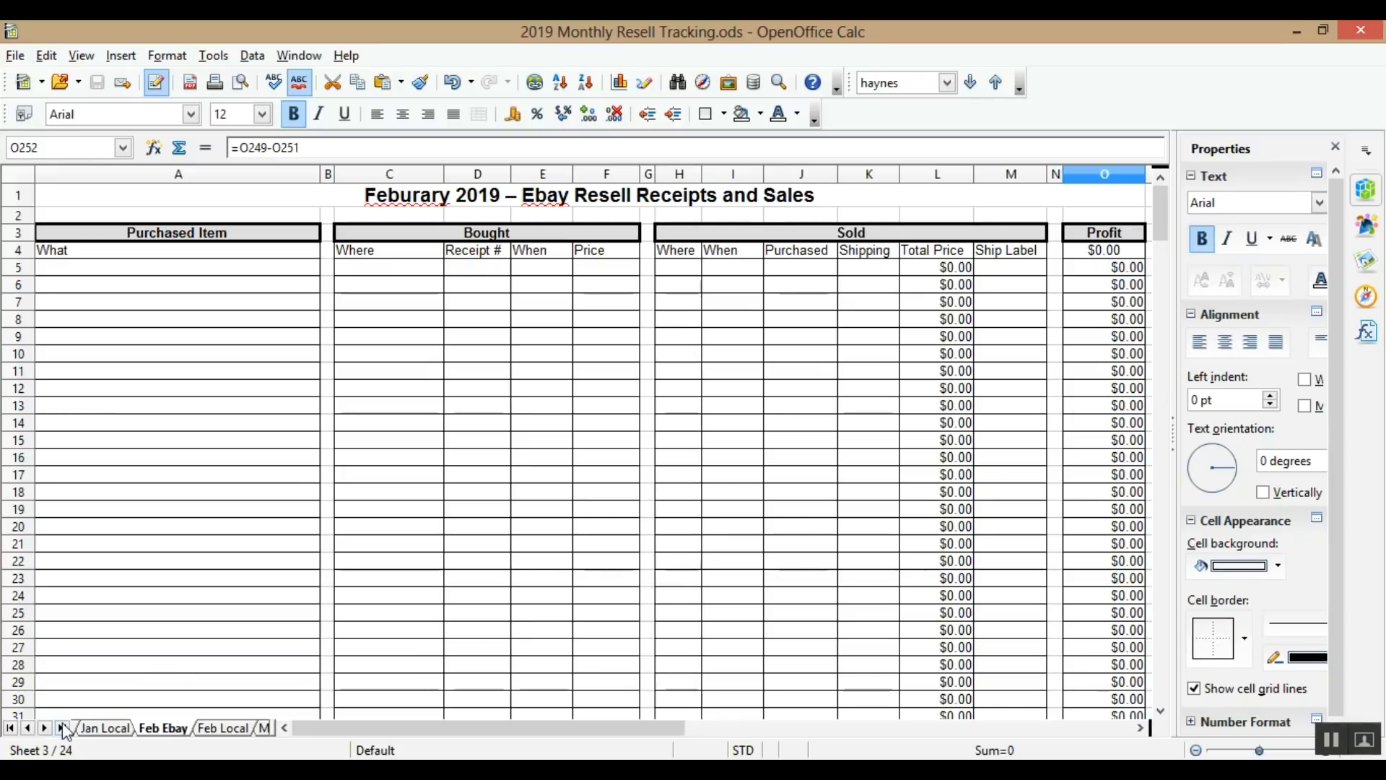
- Open the Jan Local sheet and examine its purchase, sale and profit entries from the header to the last filled rows
click(28, 728)
click(106, 728)
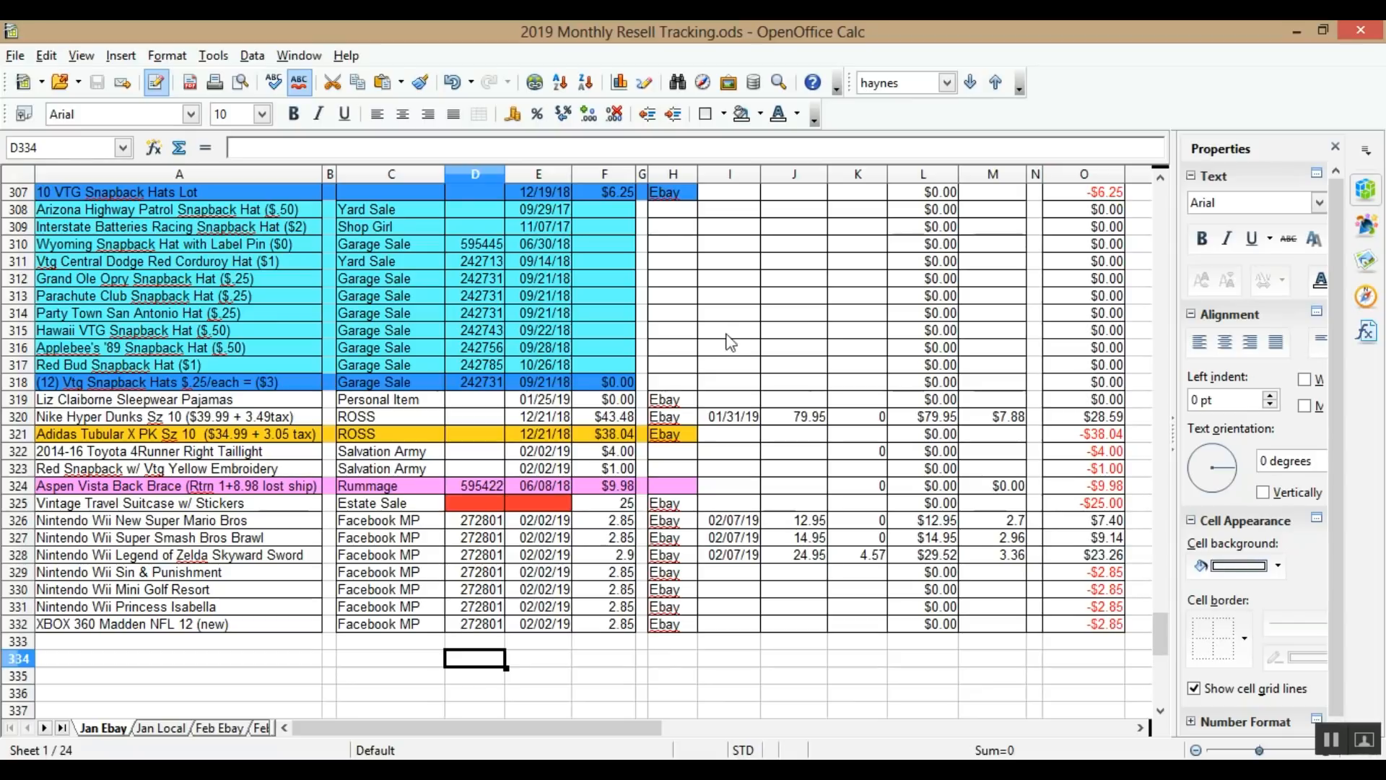
click(160, 728)
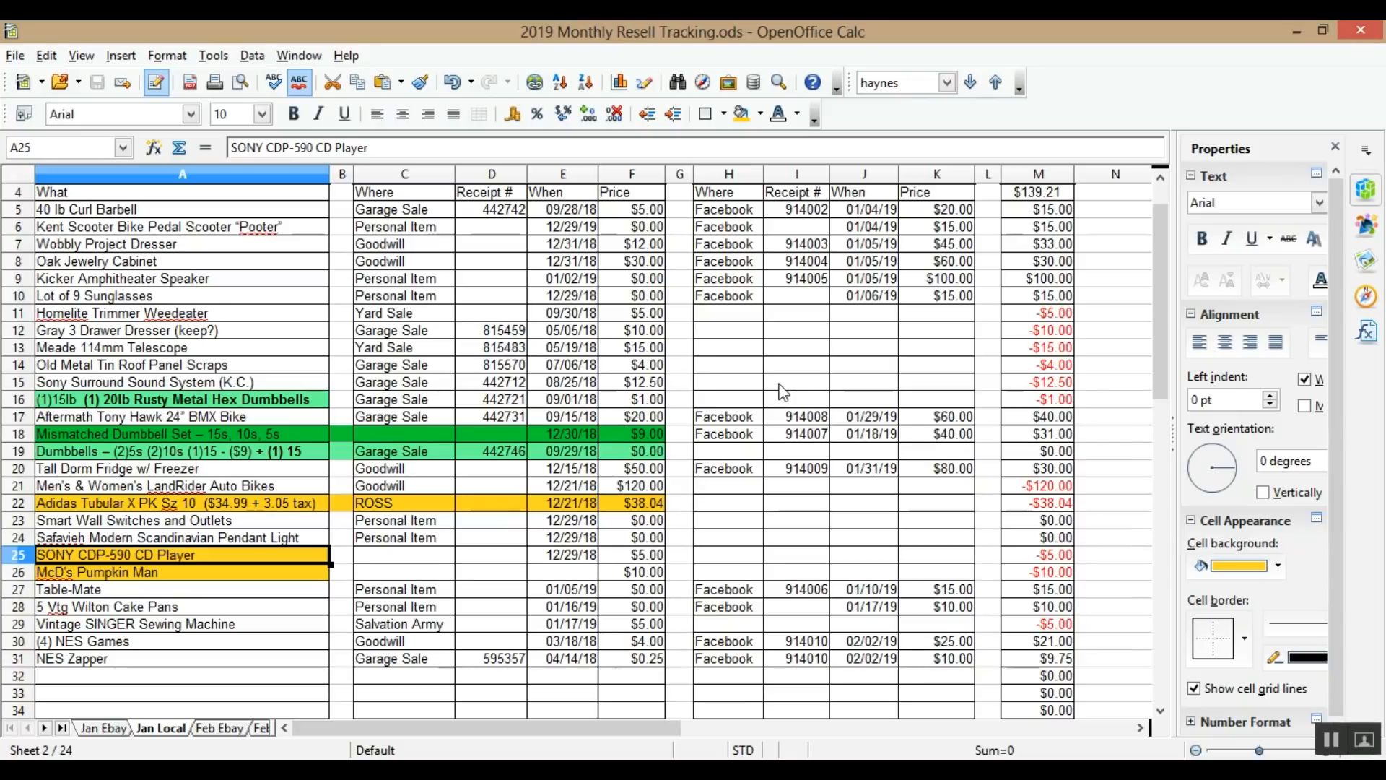
scroll(783, 392, up, 1)
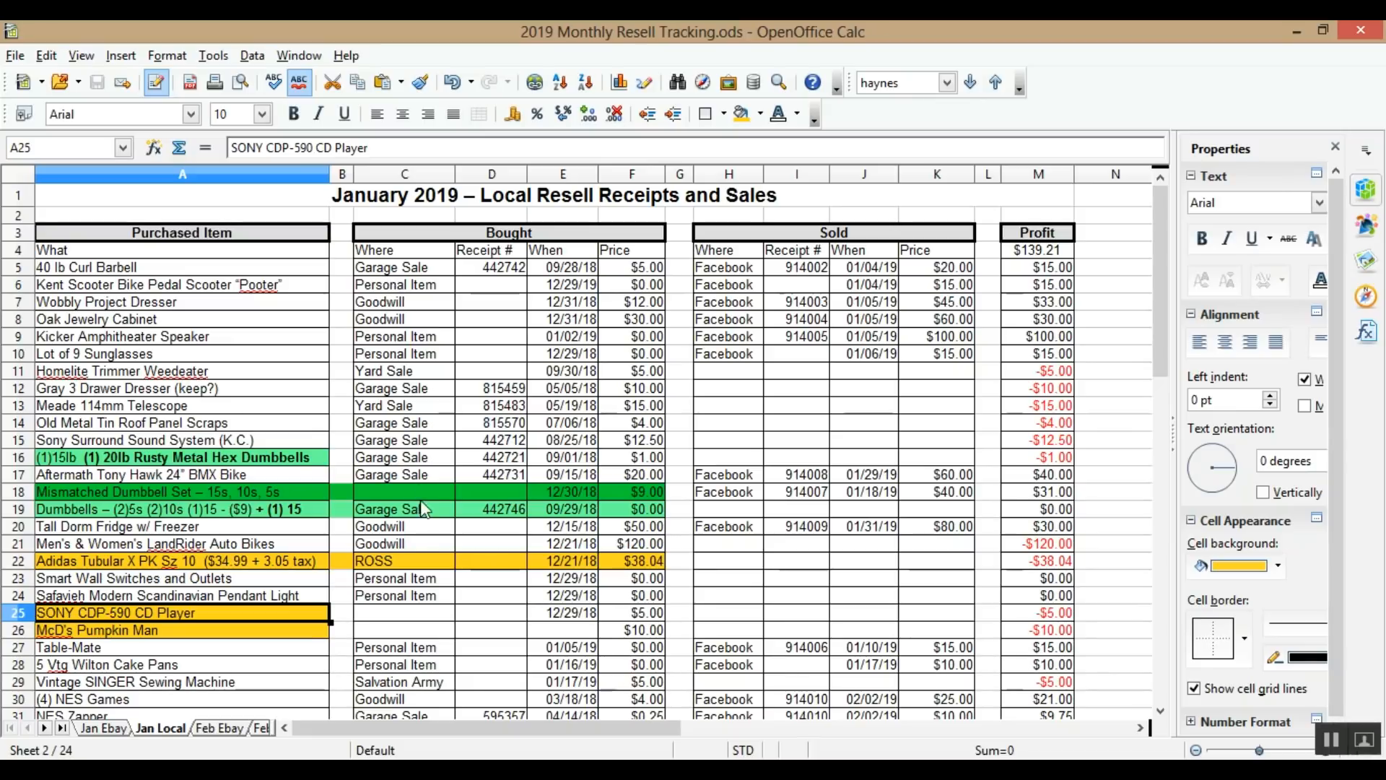
scroll(379, 570, down, 5)
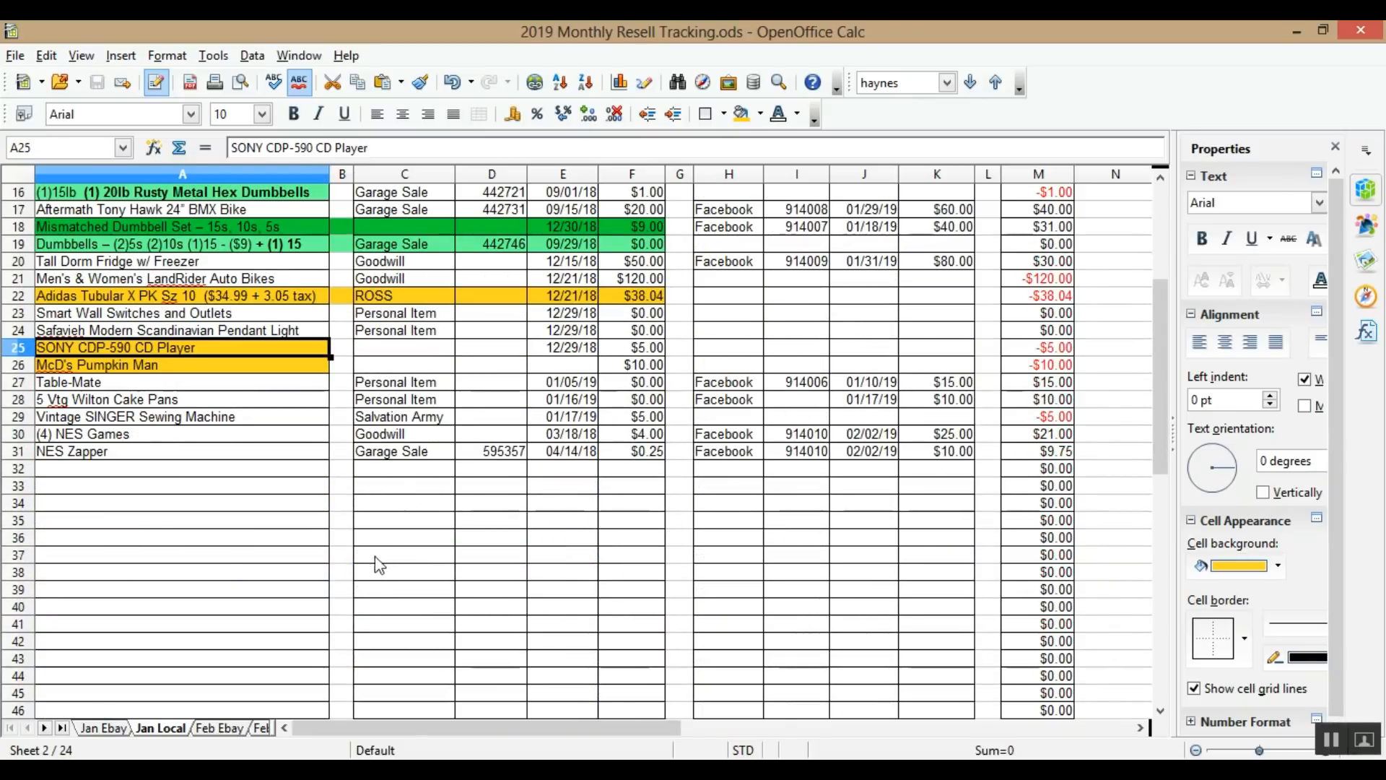
scroll(375, 560, up, 5)
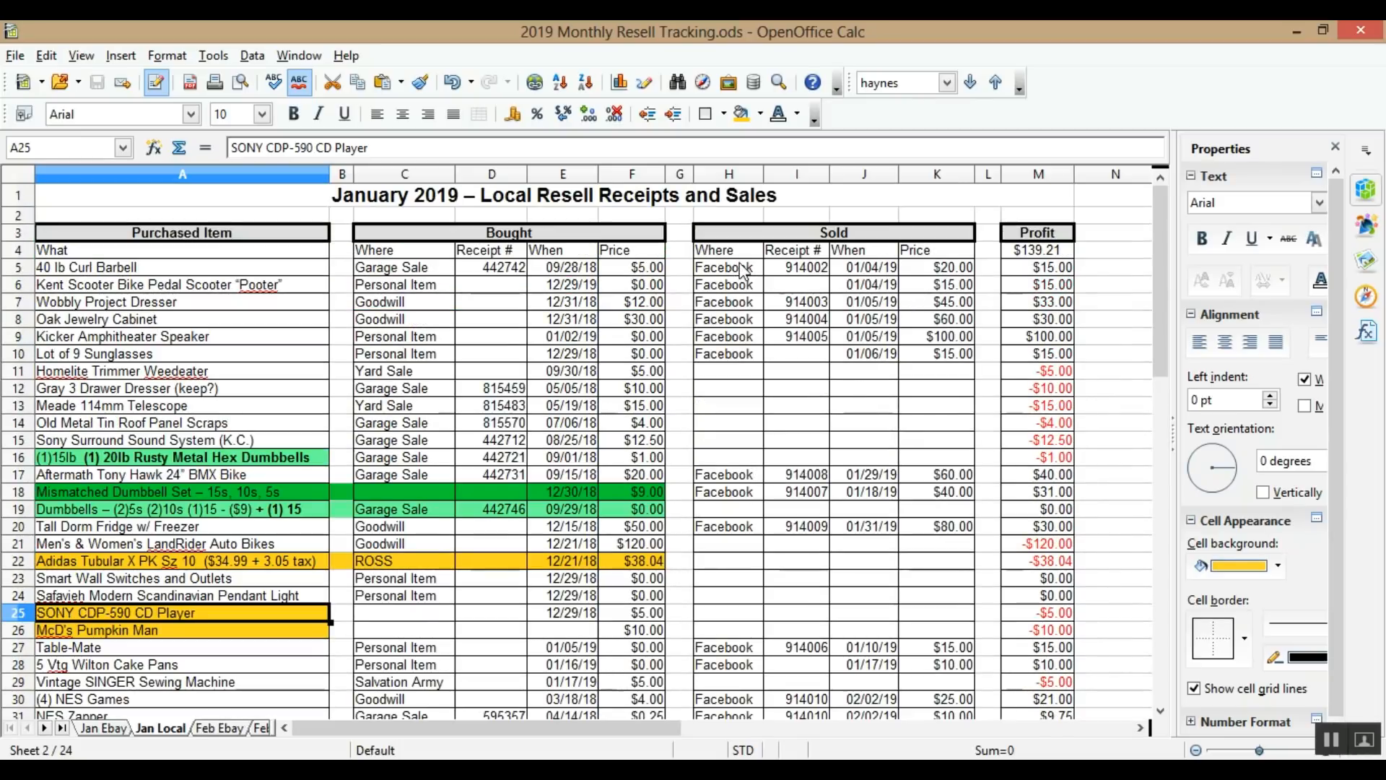
scroll(733, 321, down, 3)
scroll(724, 499, up, 3)
- Return to the Jan Ebay sheet, view its header, and select the 2014-16 Toyota 4Runner Right Taillight entry near the list's end
click(102, 730)
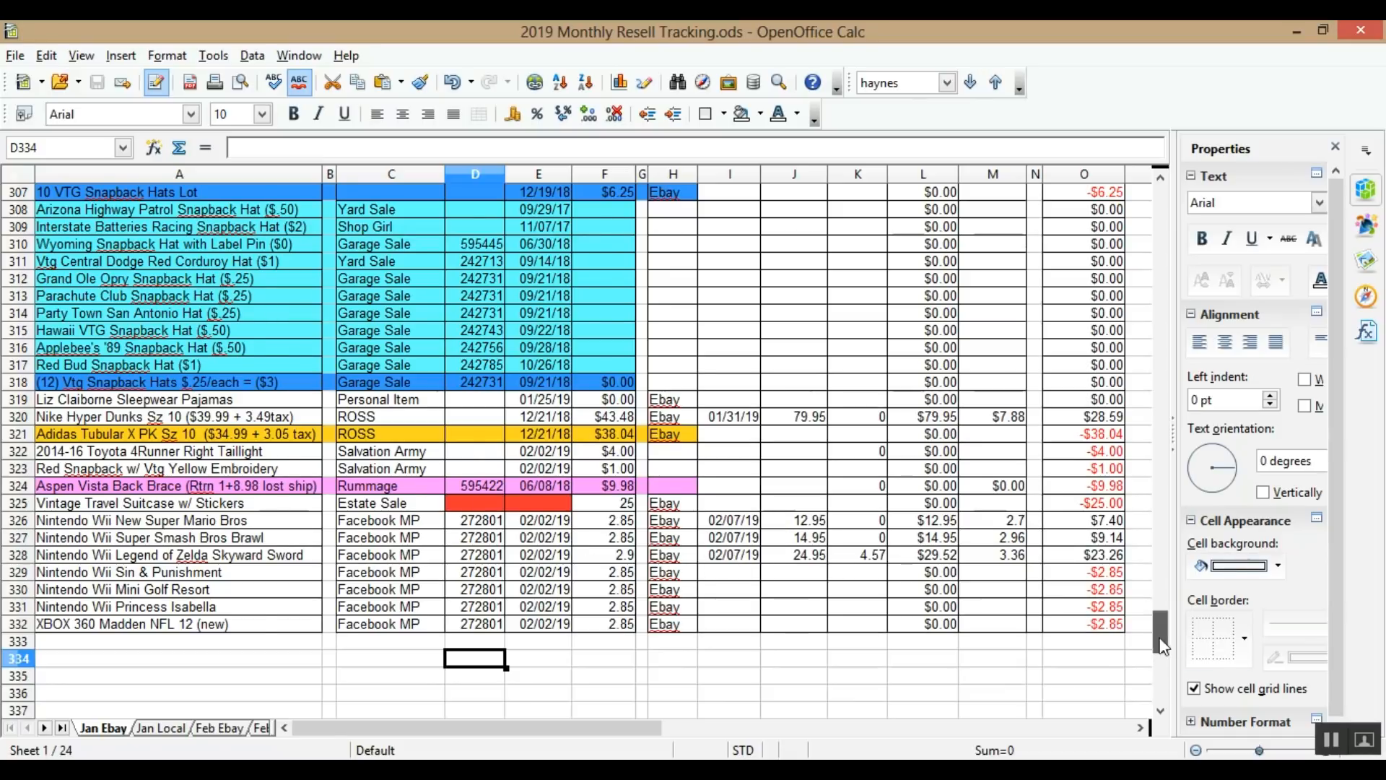
drag(1160, 634, 1202, 205)
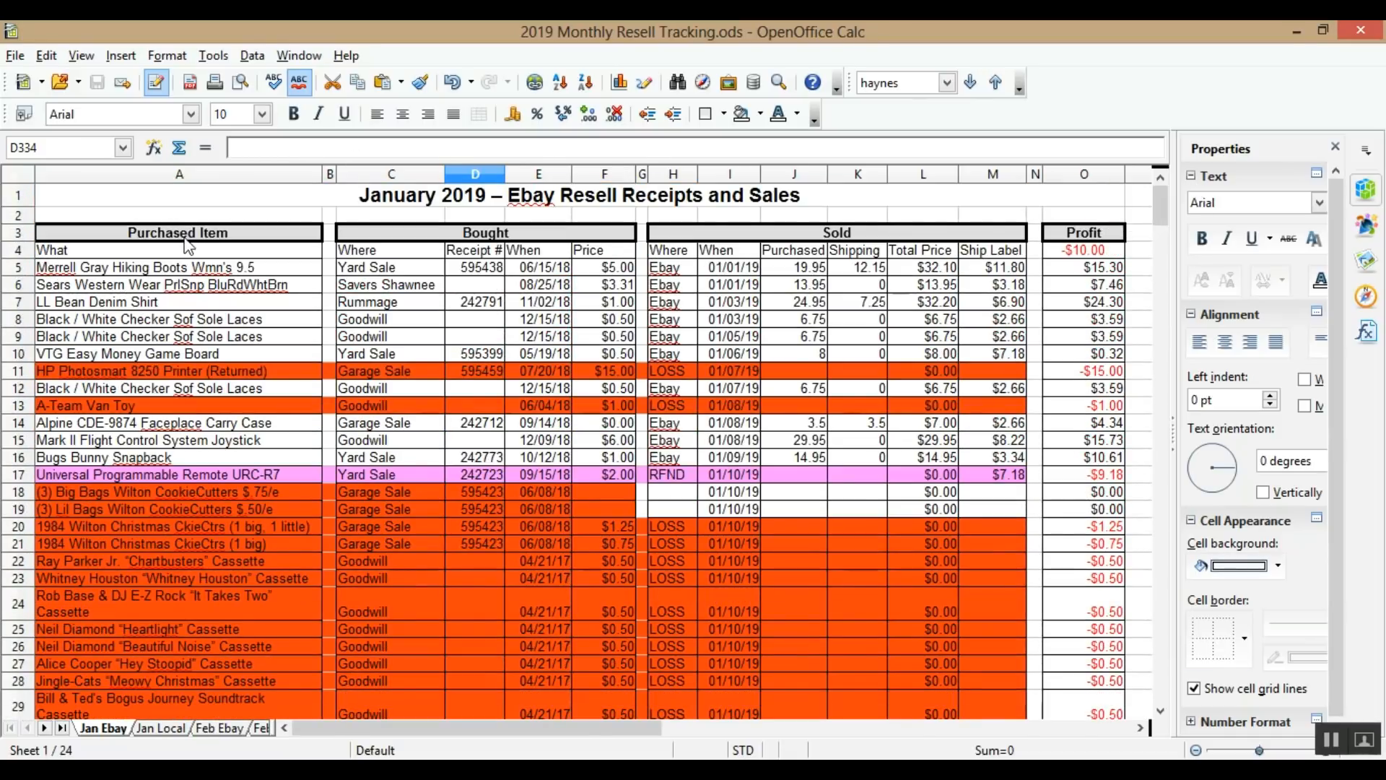
drag(1162, 213, 1170, 651)
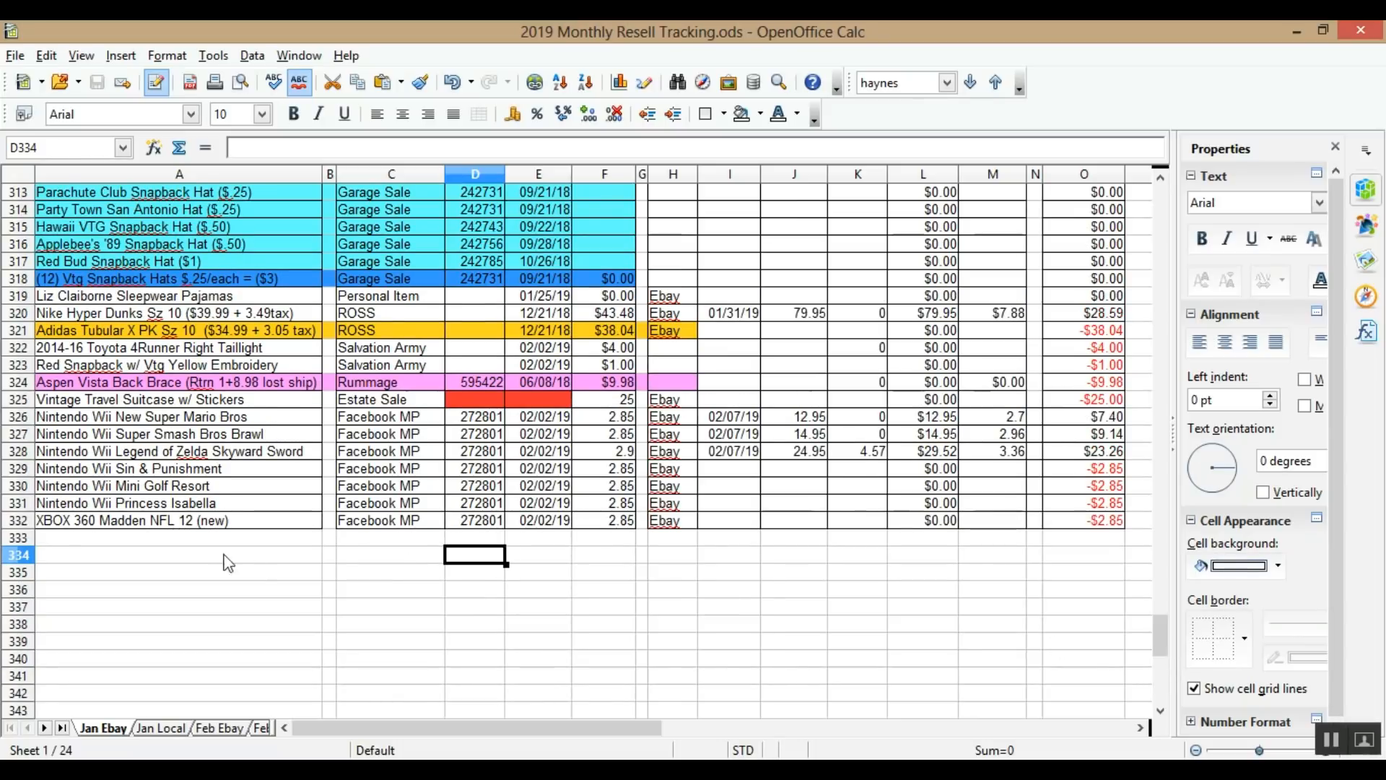
click(198, 542)
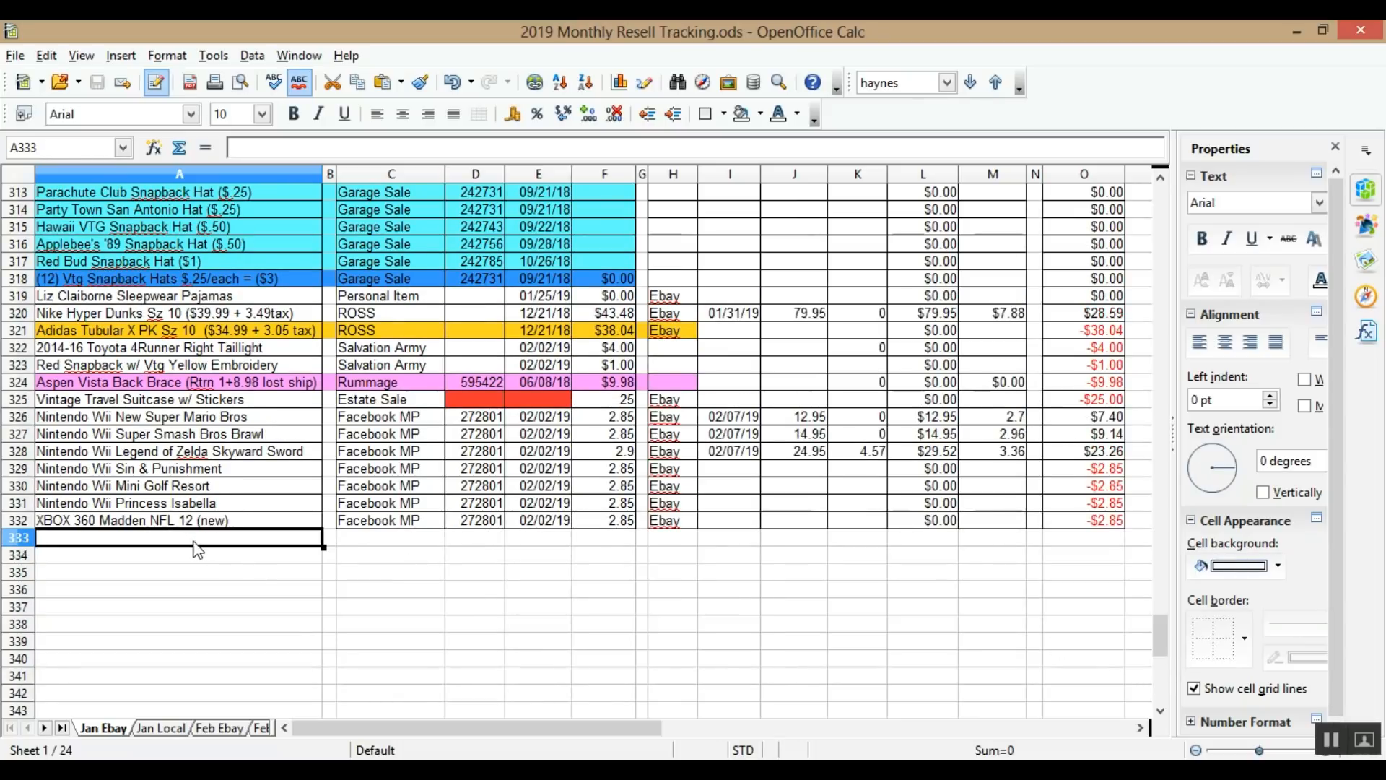
click(139, 350)
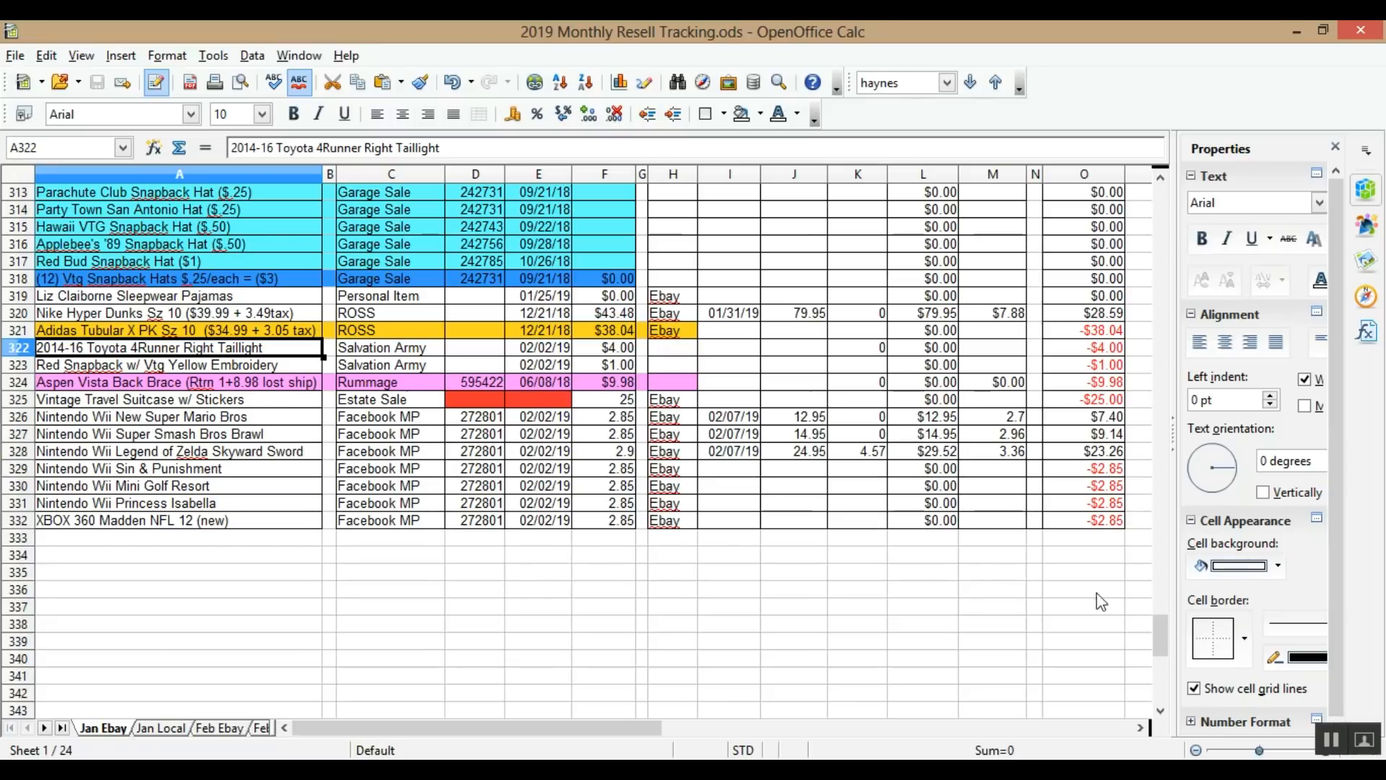
- Look over the Jan Ebay entries around the taillight row, from the shoelaces to the Nintendo Wii games
scroll(483, 372, up, 2)
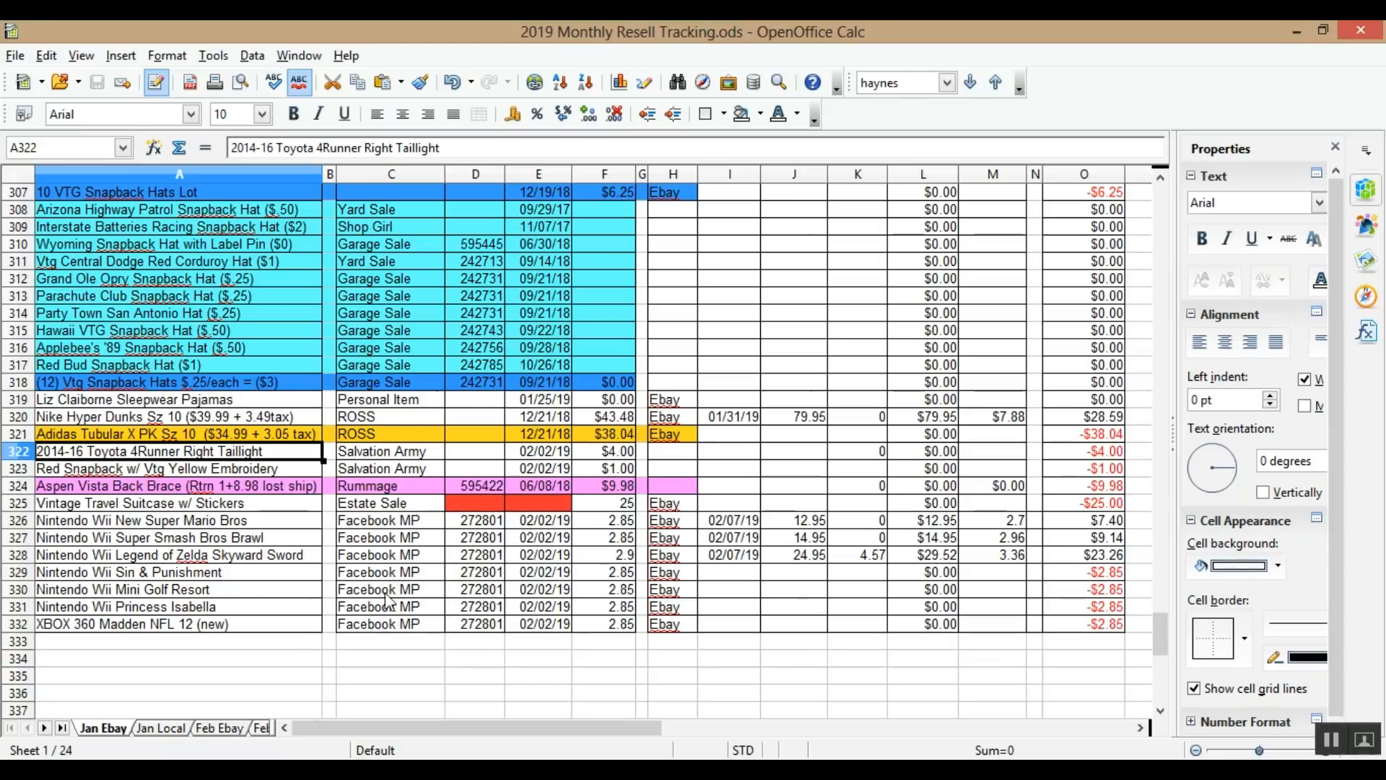
scroll(401, 608, up, 3)
scroll(406, 619, up, 1)
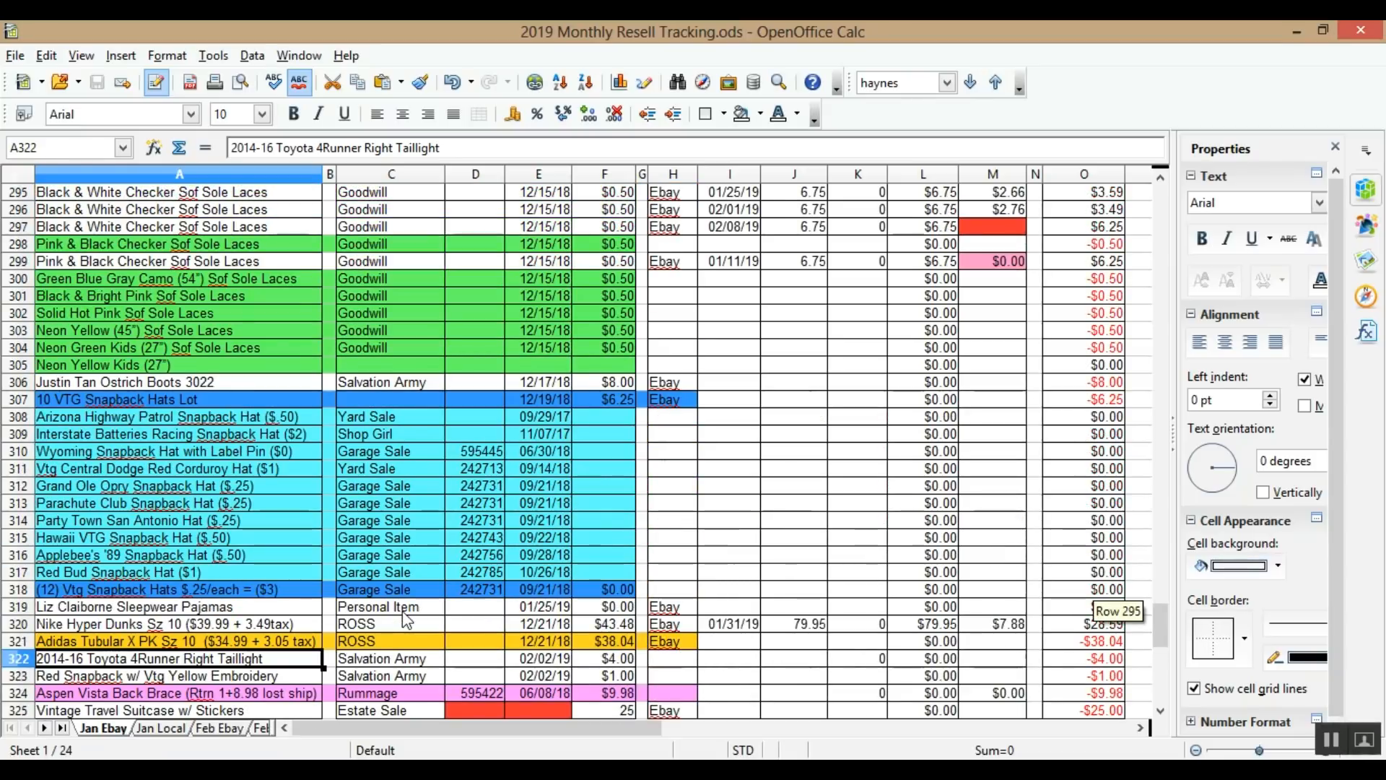
scroll(407, 619, down, 2)
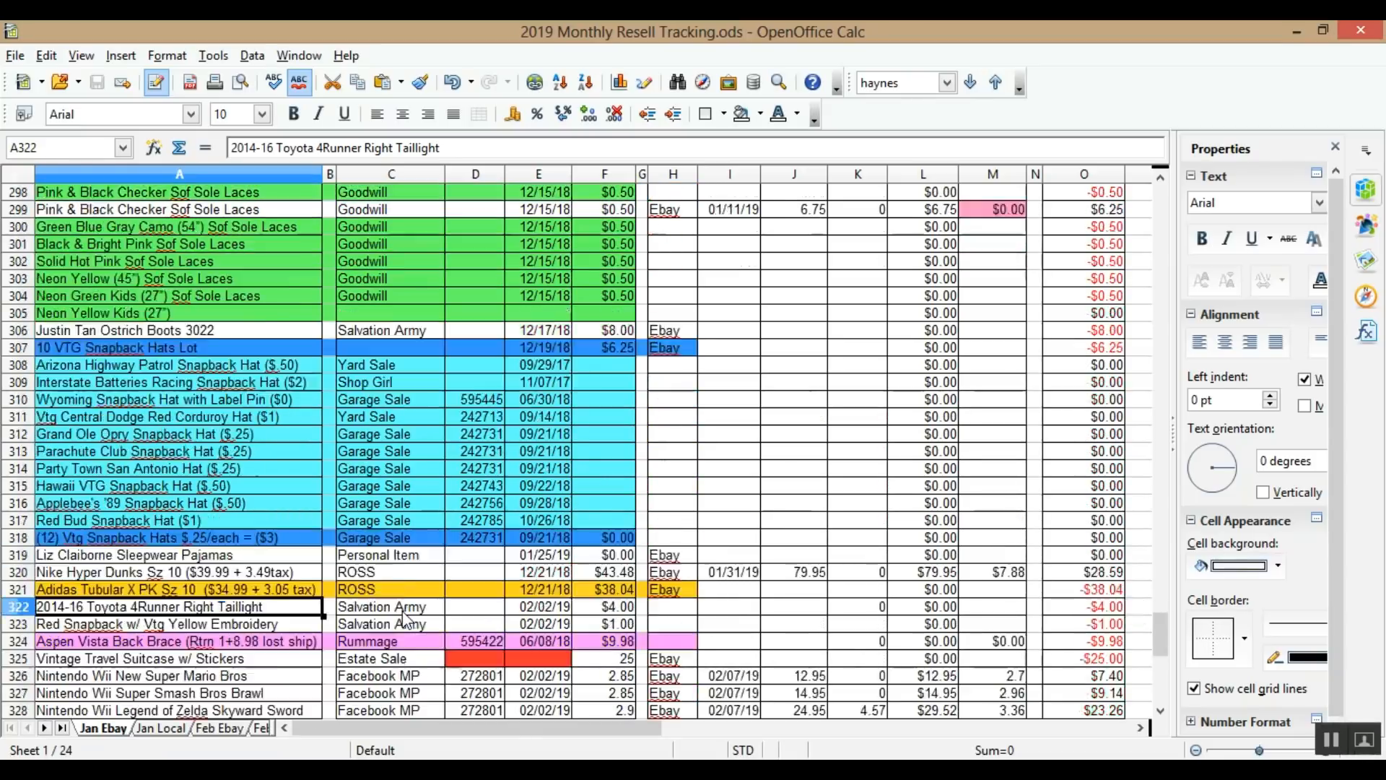
scroll(404, 619, down, 1)
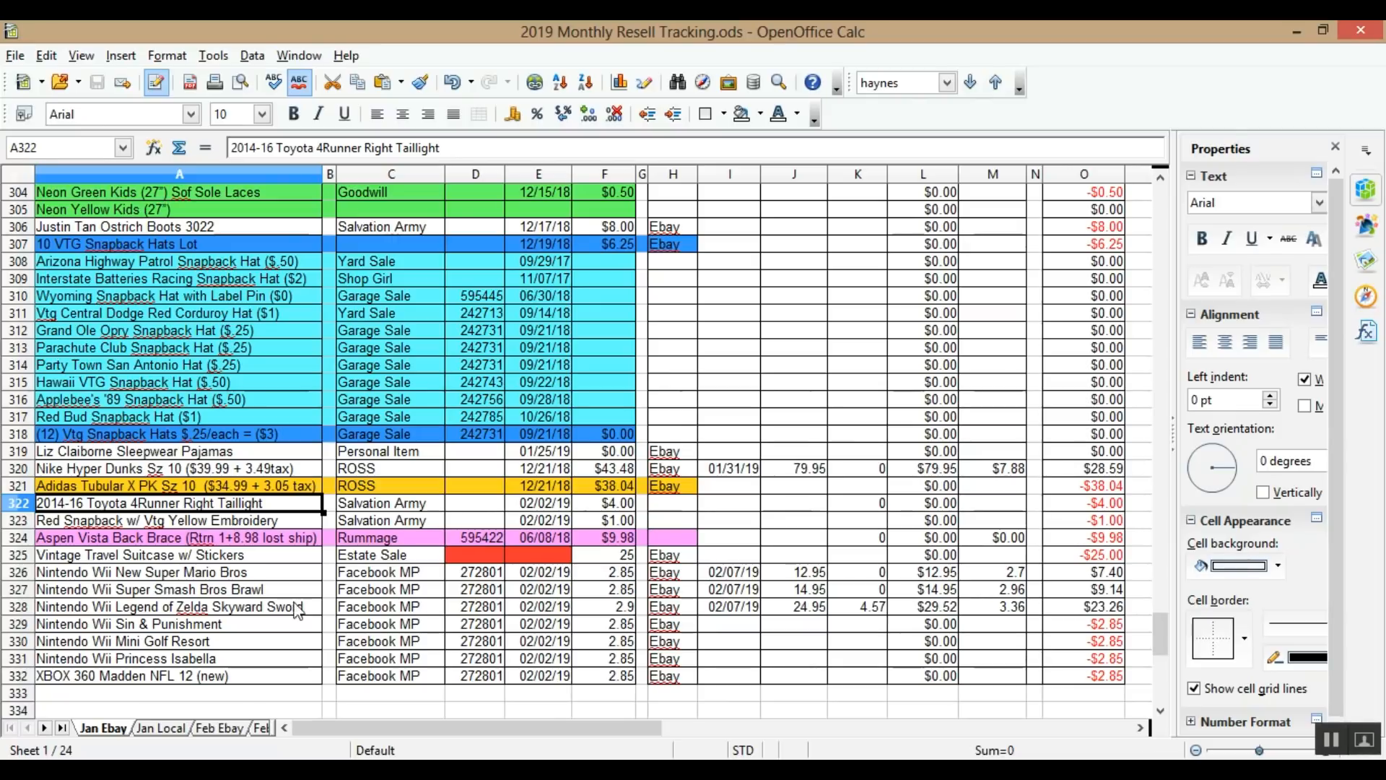
- Examine the older Jan Ebay entries up to the GI Joe Vehicles, with their sale and profit columns, and return to the list's end
scroll(354, 427, up, 4)
scroll(313, 430, up, 3)
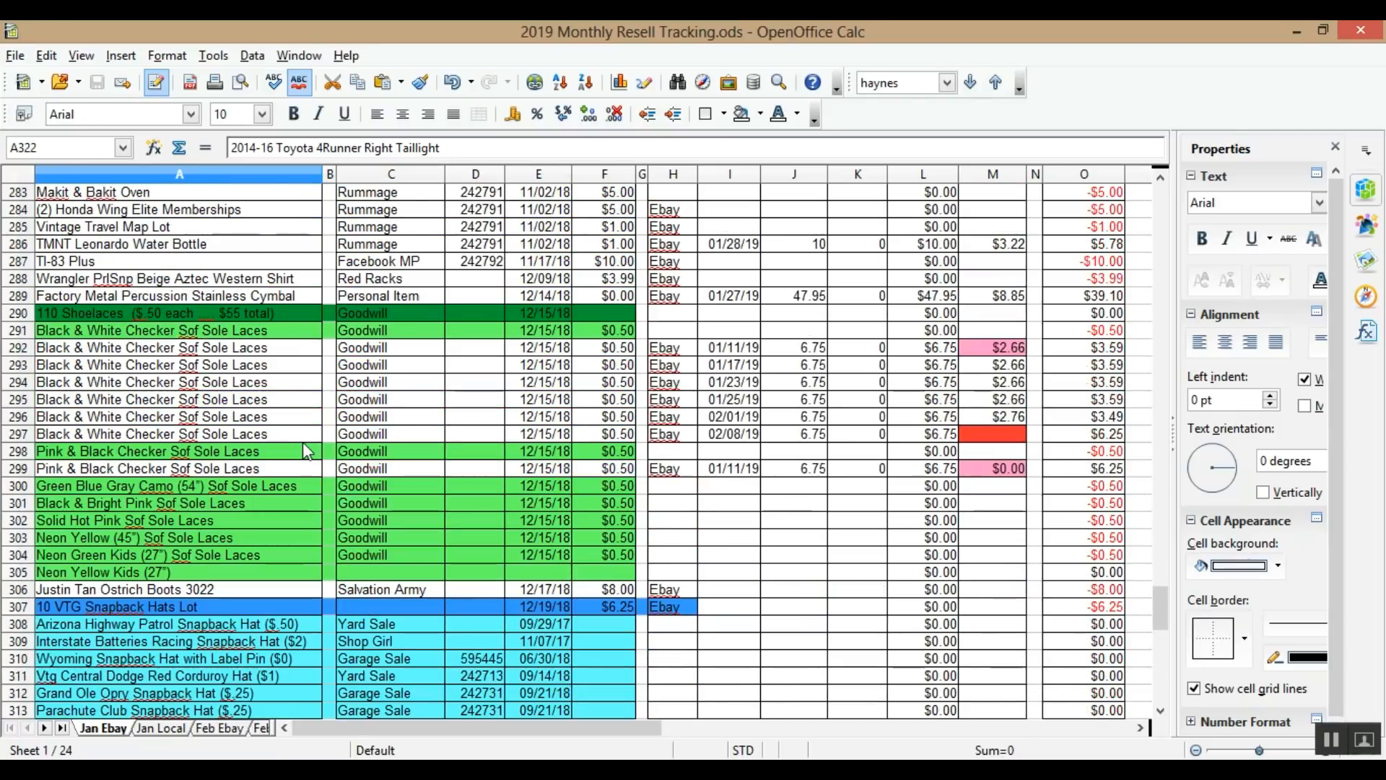
scroll(302, 442, up, 4)
scroll(303, 453, up, 1)
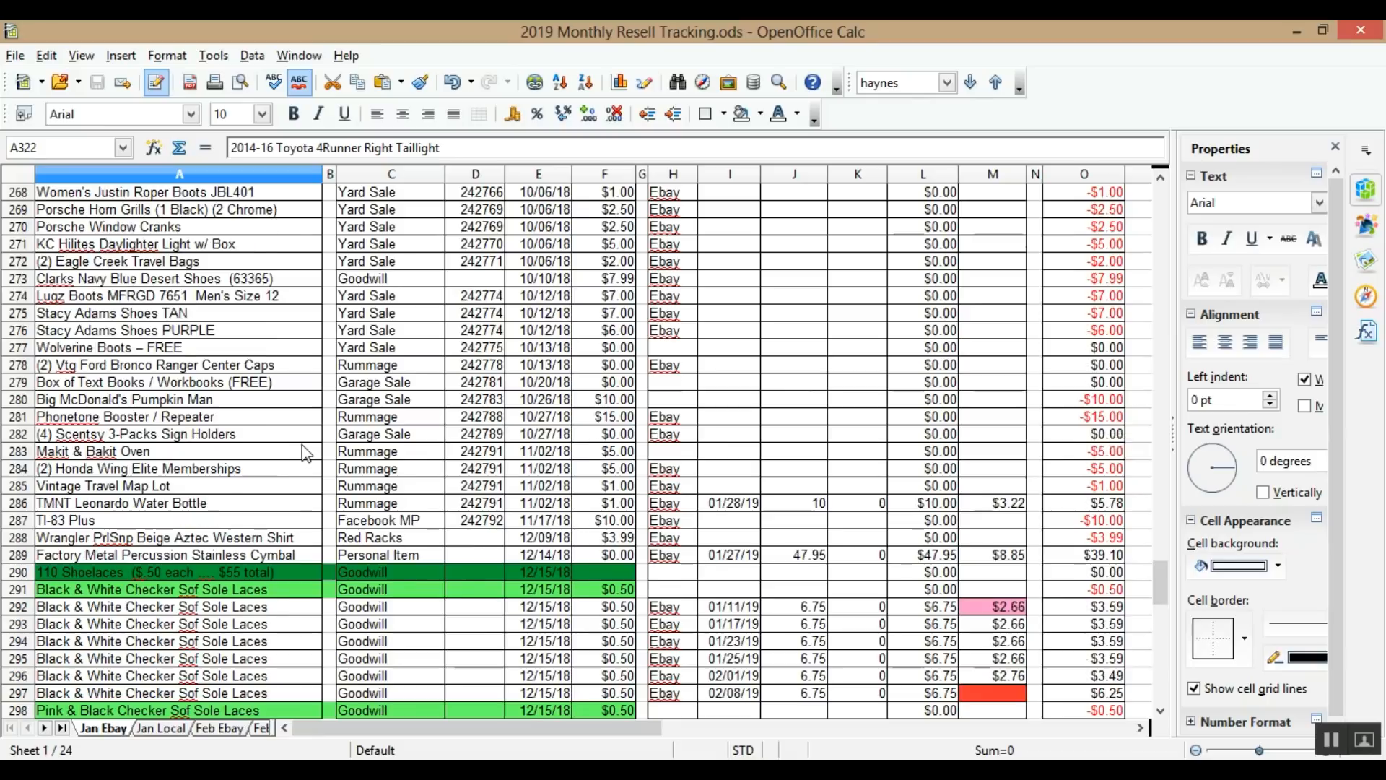
scroll(302, 451, up, 1)
scroll(289, 442, up, 2)
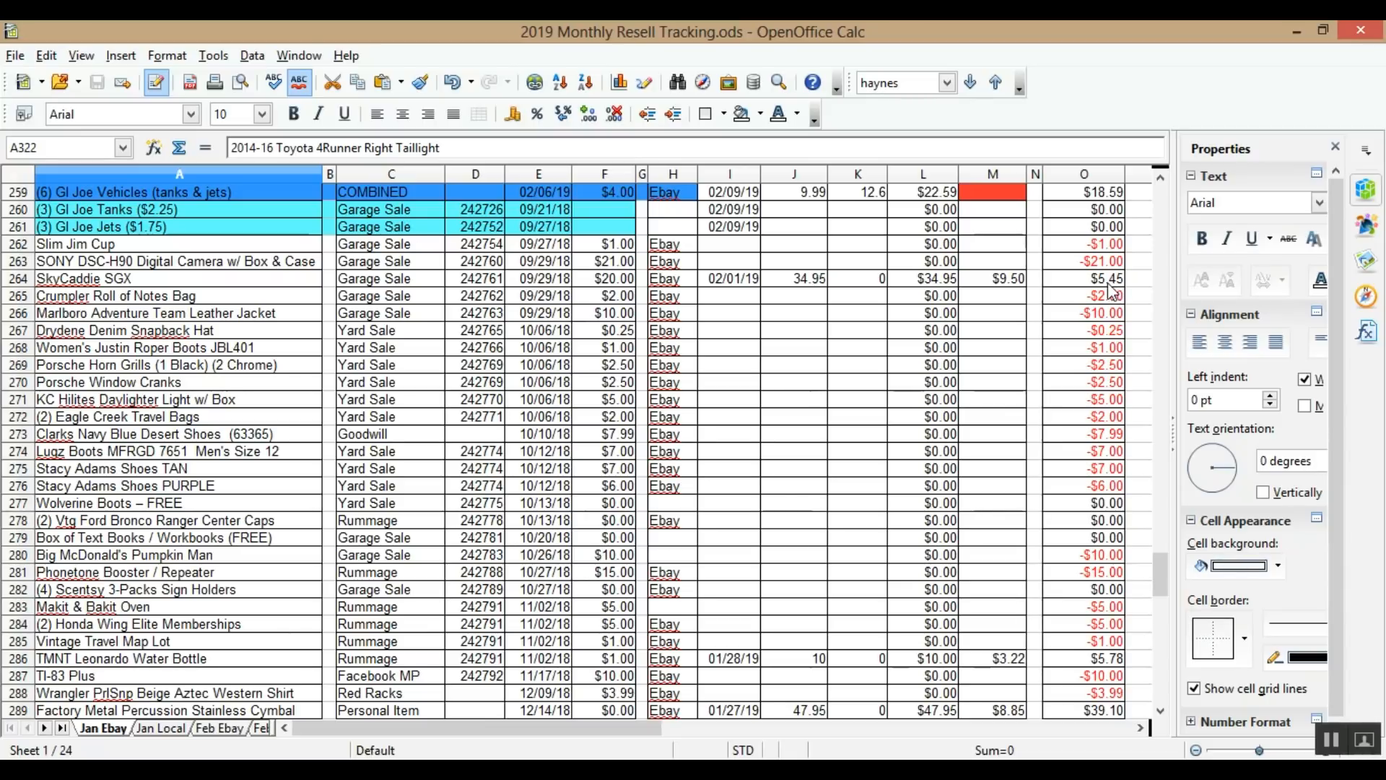
scroll(1036, 340, up, 1)
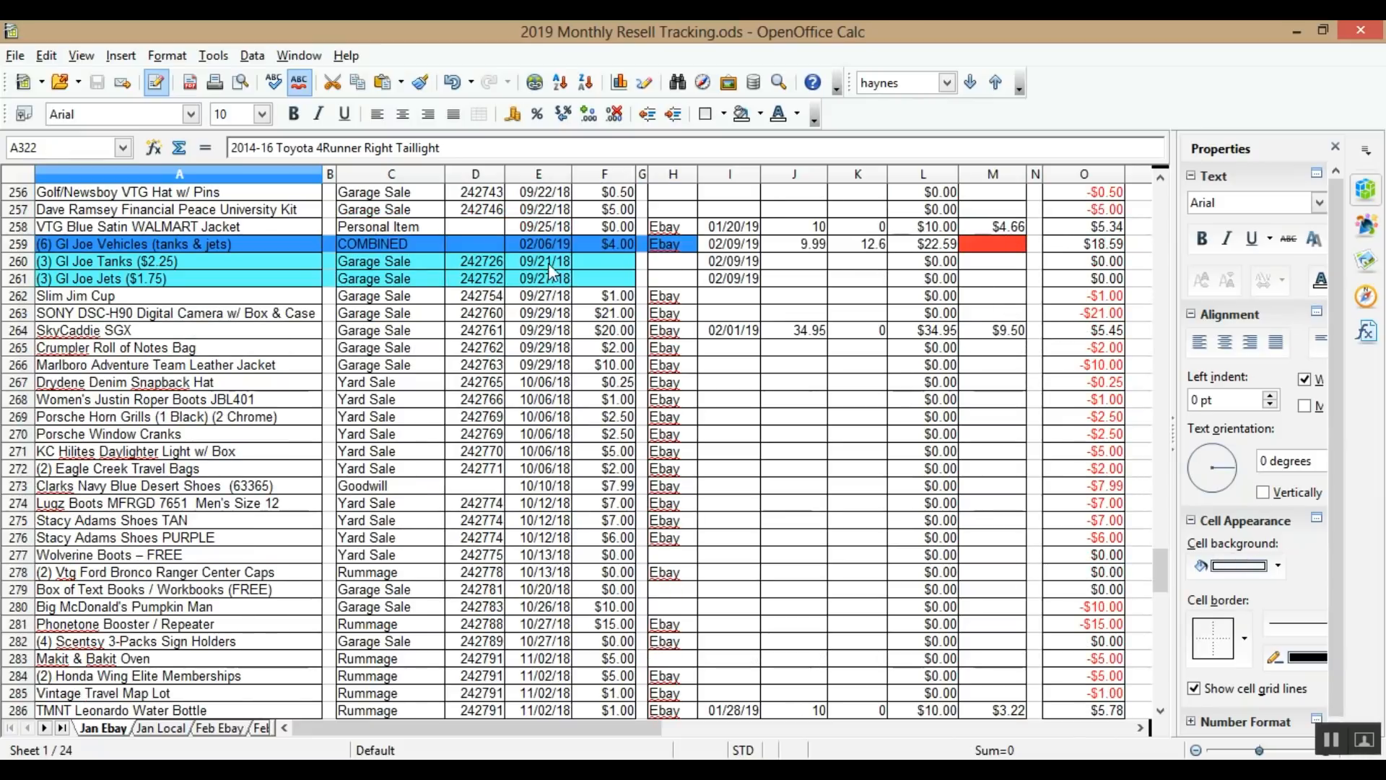
scroll(617, 278, down, 5)
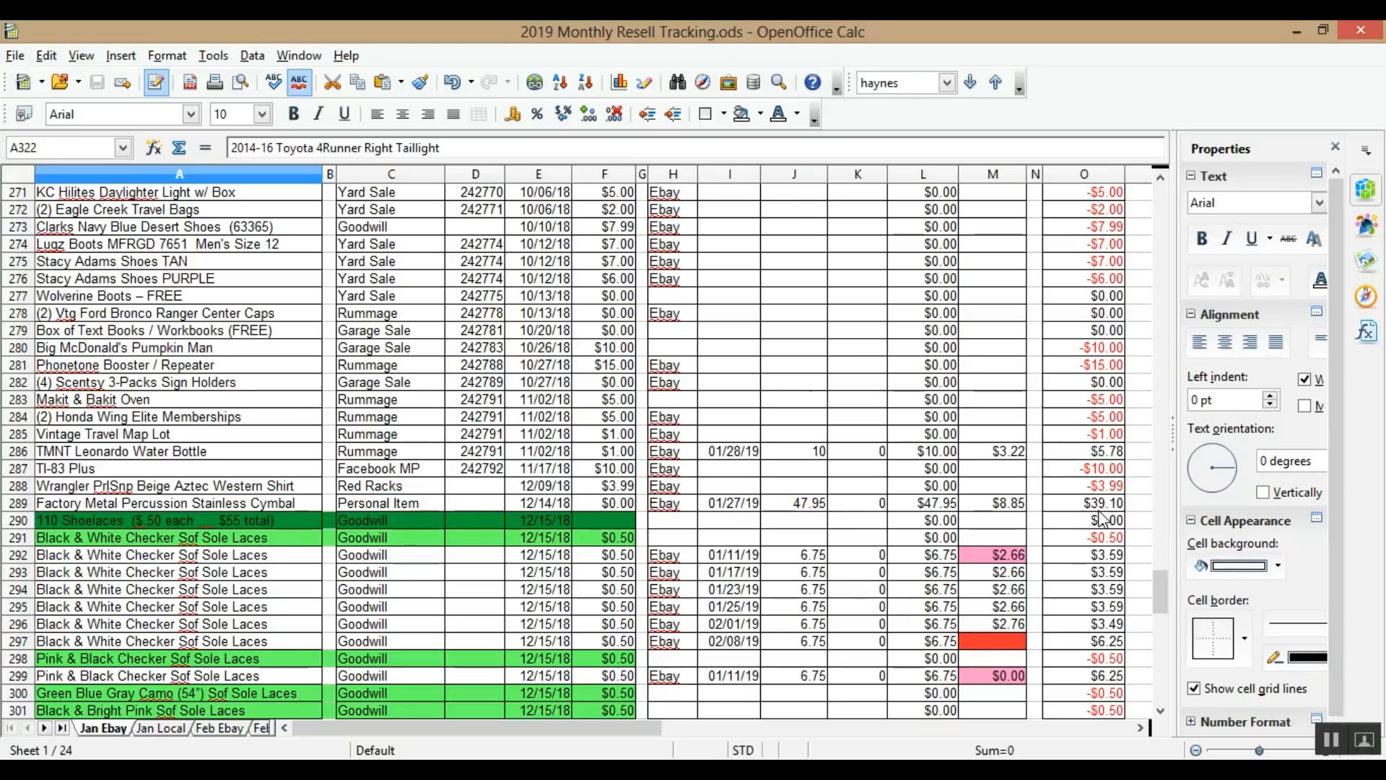
scroll(1100, 519, up, 1)
scroll(1099, 519, down, 15)
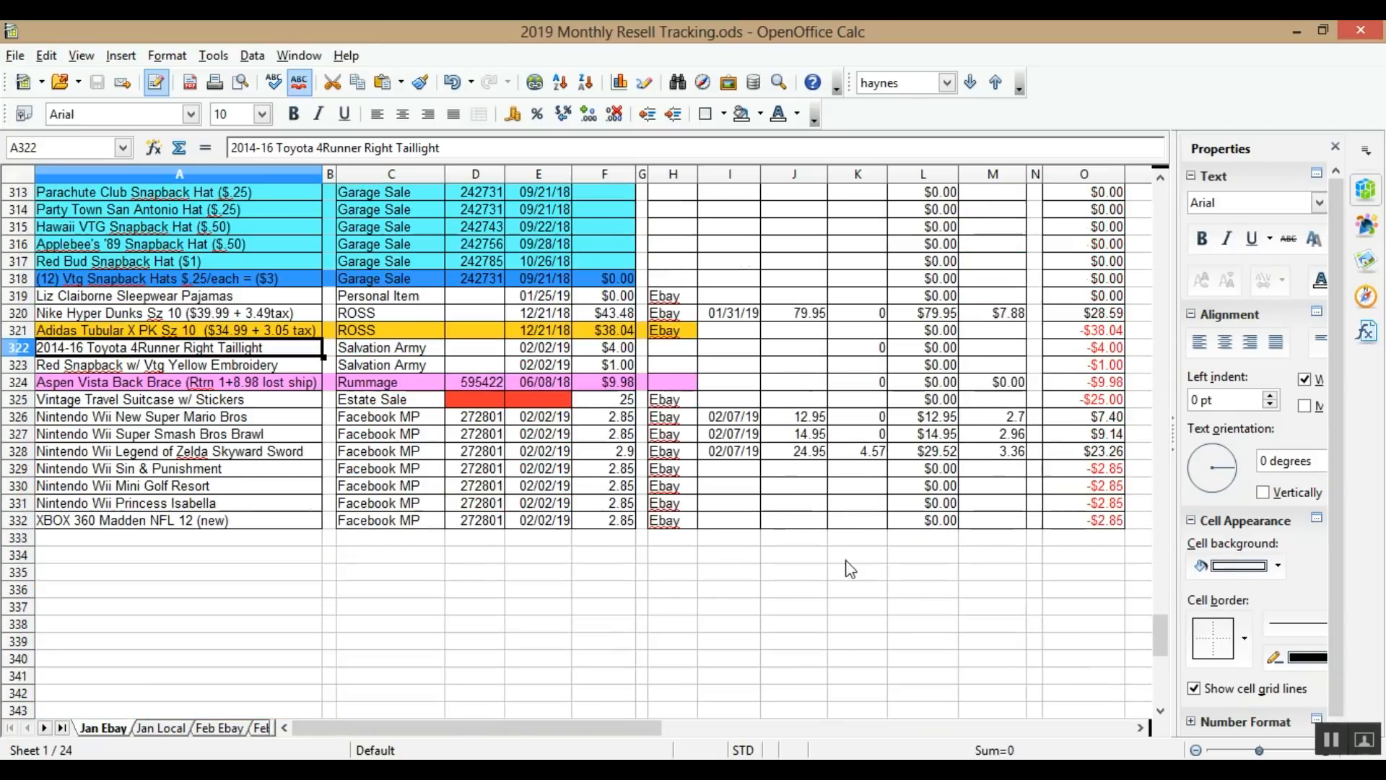
- Enter Ebay as the Sold Where value for the Toyota 4Runner taillight and save the spreadsheet
scroll(355, 466, up, 2)
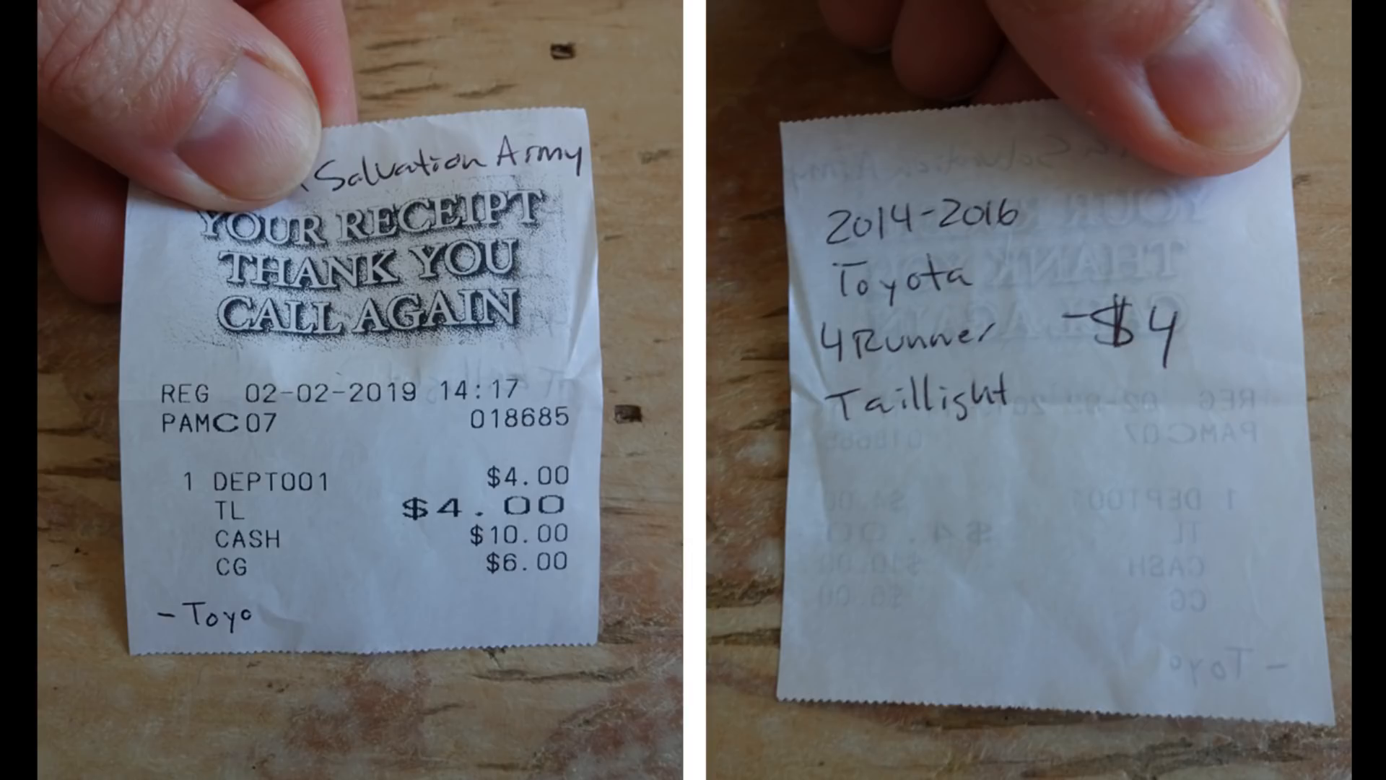
double_click(672, 452)
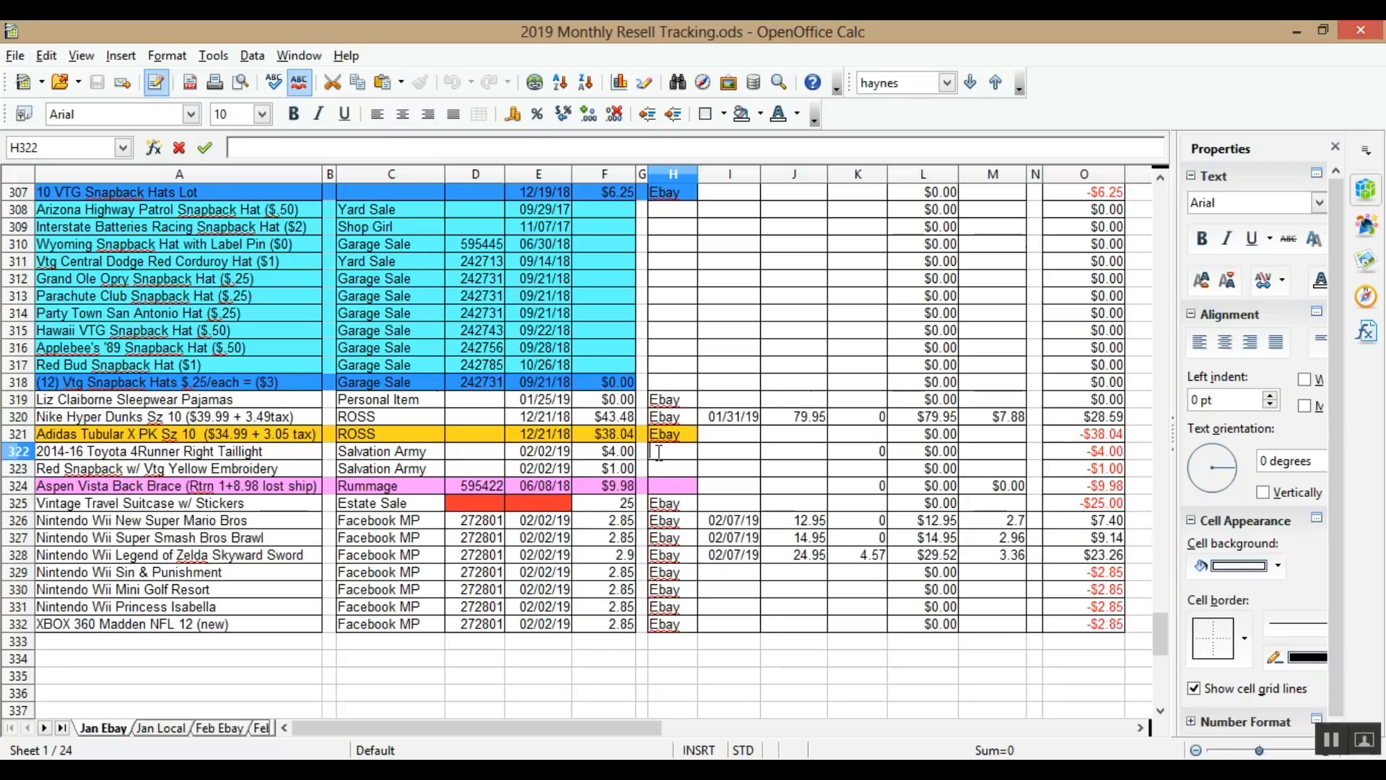
text(Ebay)
click(721, 456)
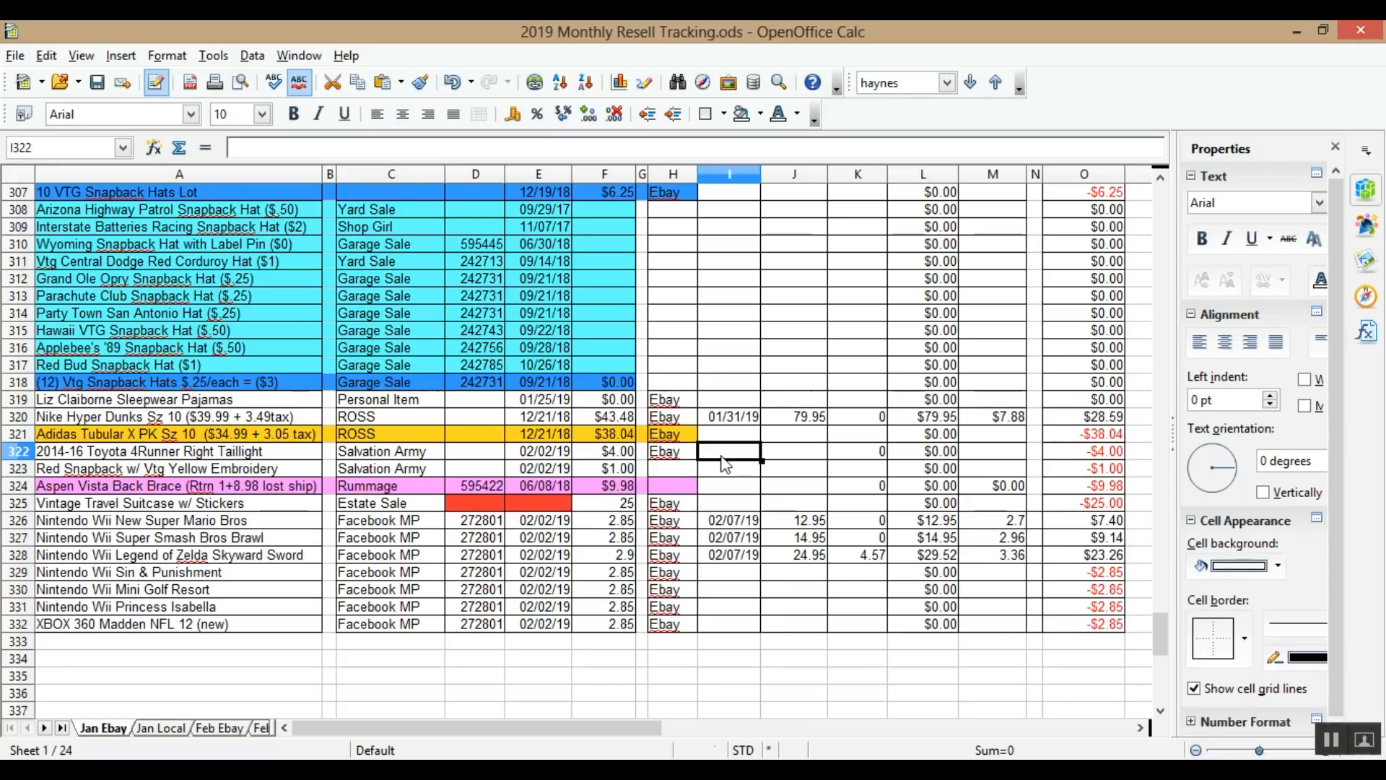
click(96, 84)
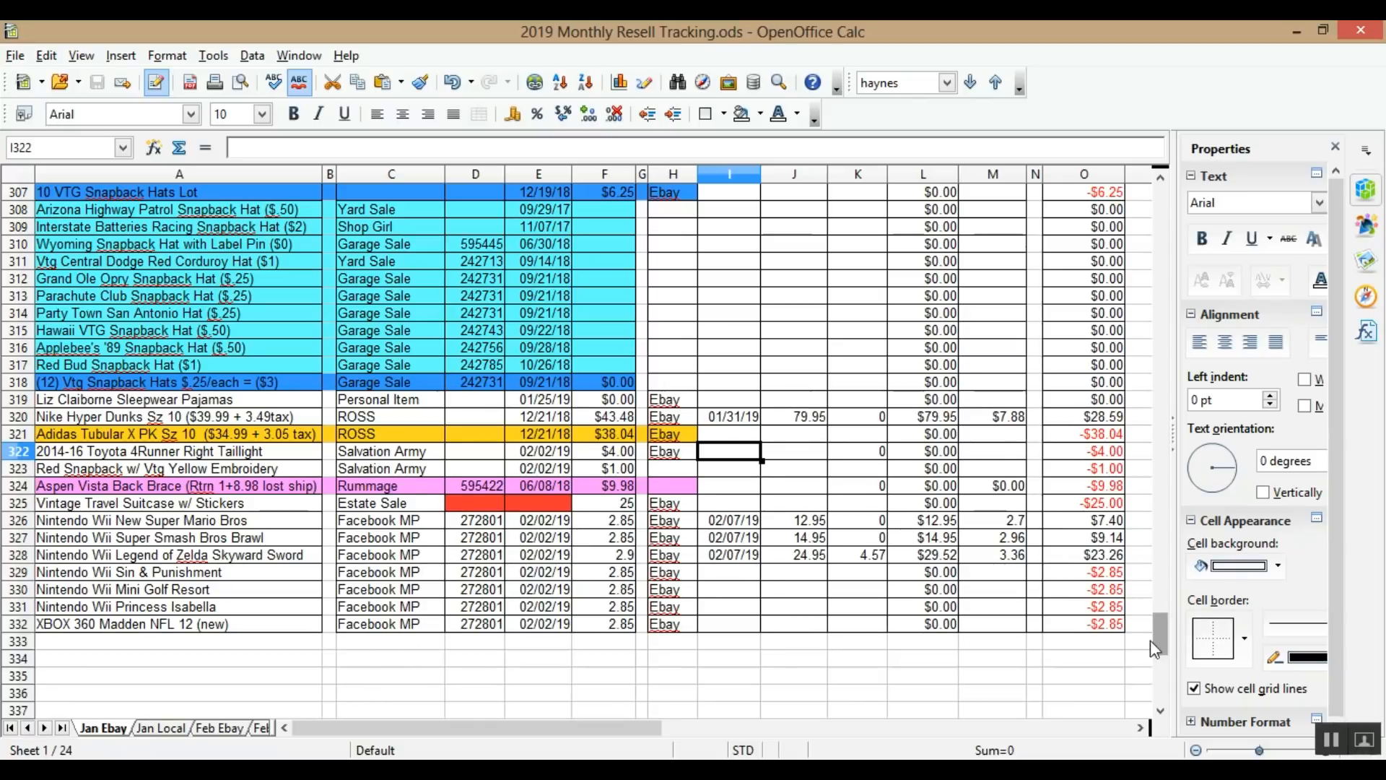
- Skim the Jan Ebay sheet from its header, and inspect the Total Price and Total Profit formulas on the Feb Ebay sheet
drag(1160, 634, 1011, 181)
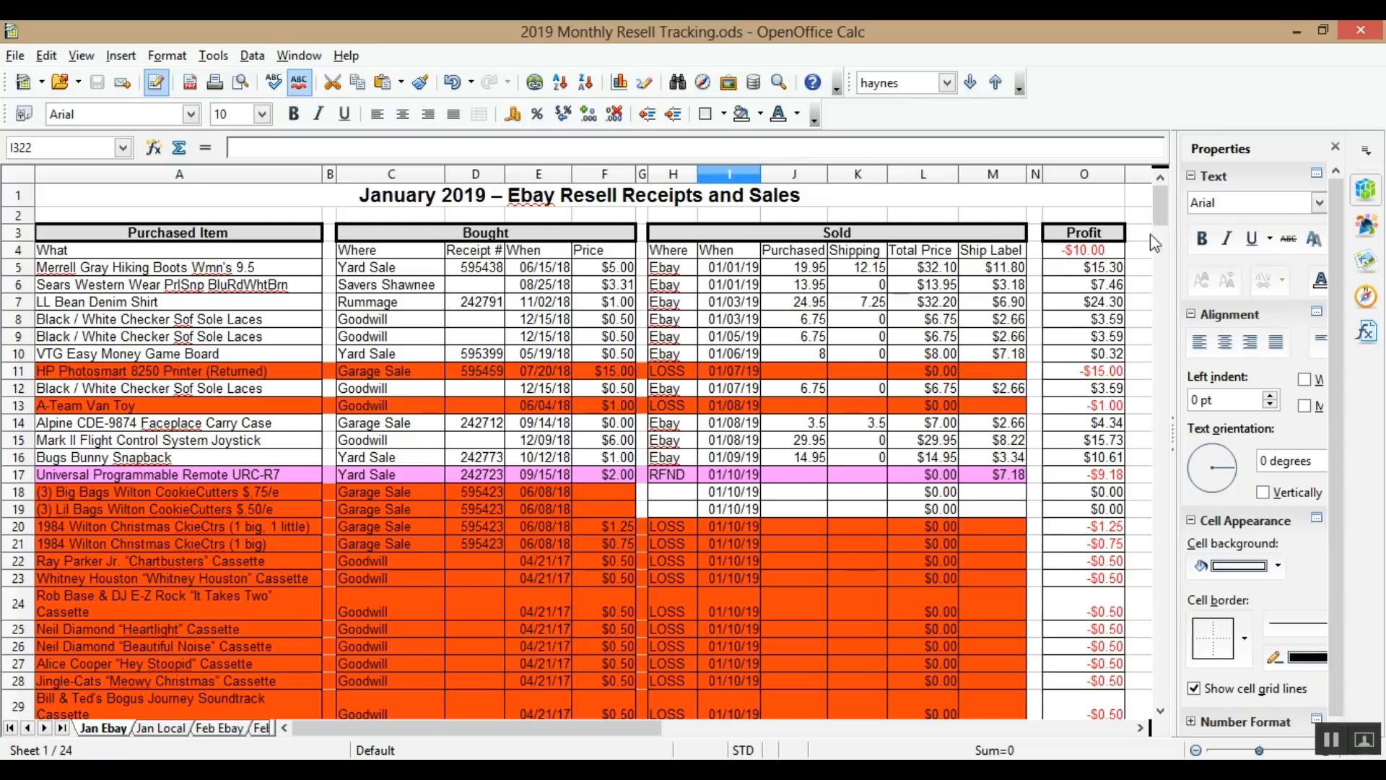
drag(1163, 217, 1174, 405)
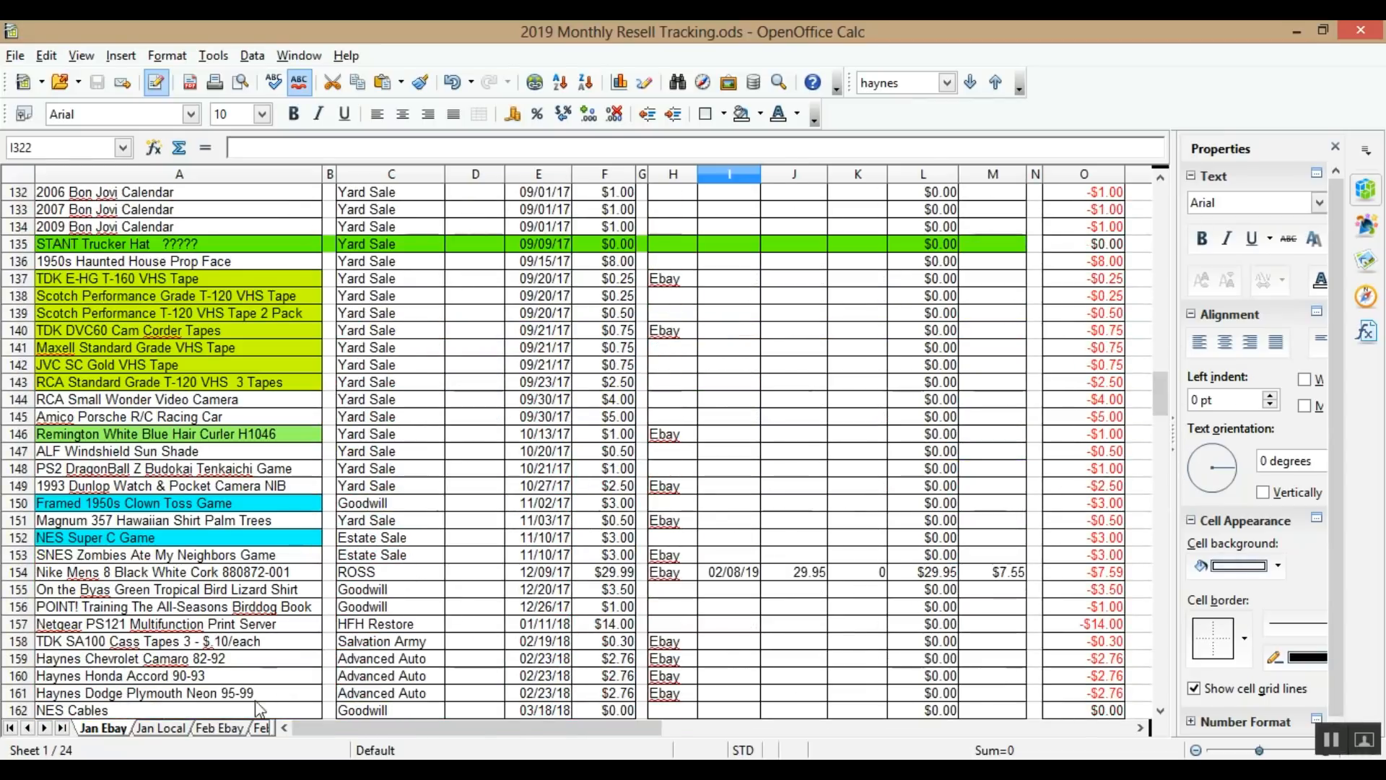
click(229, 732)
drag(1160, 209, 1188, 650)
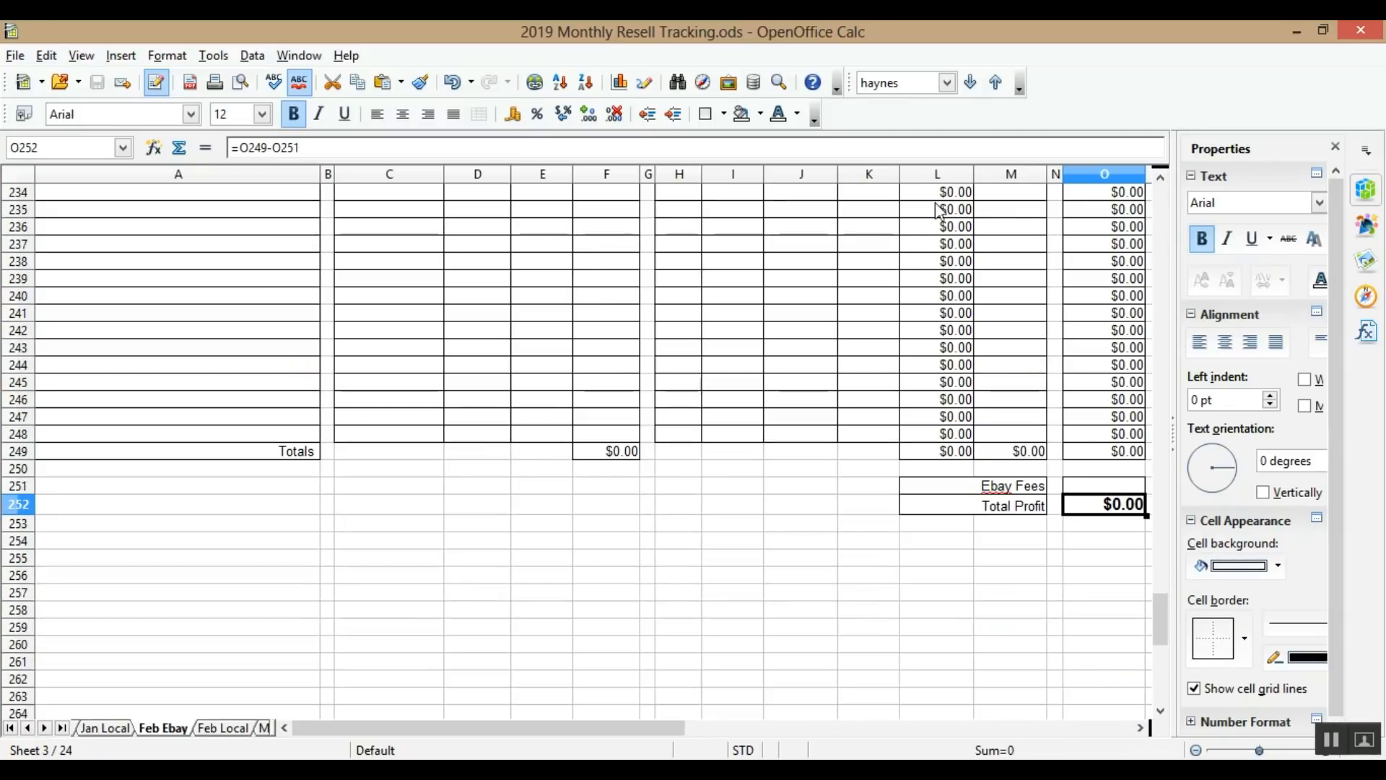
click(933, 232)
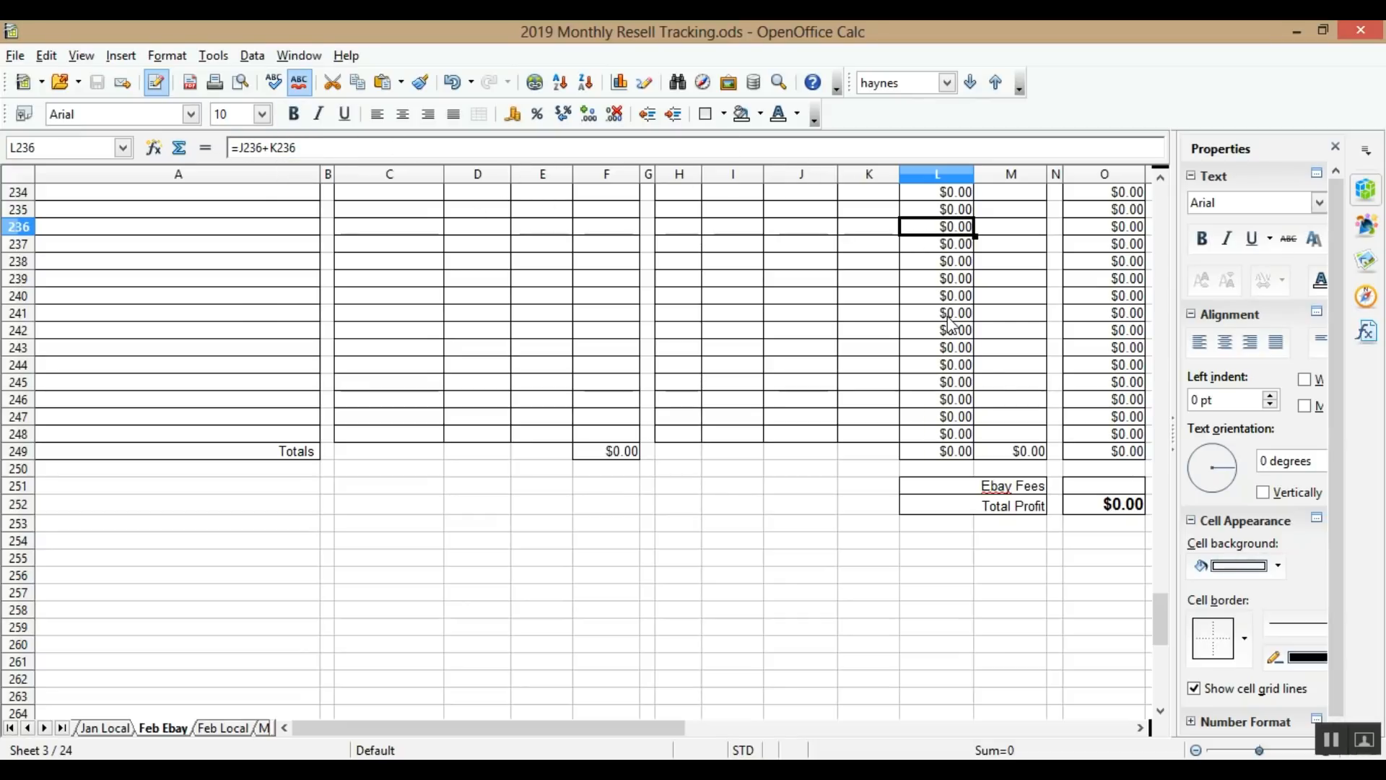
click(1121, 506)
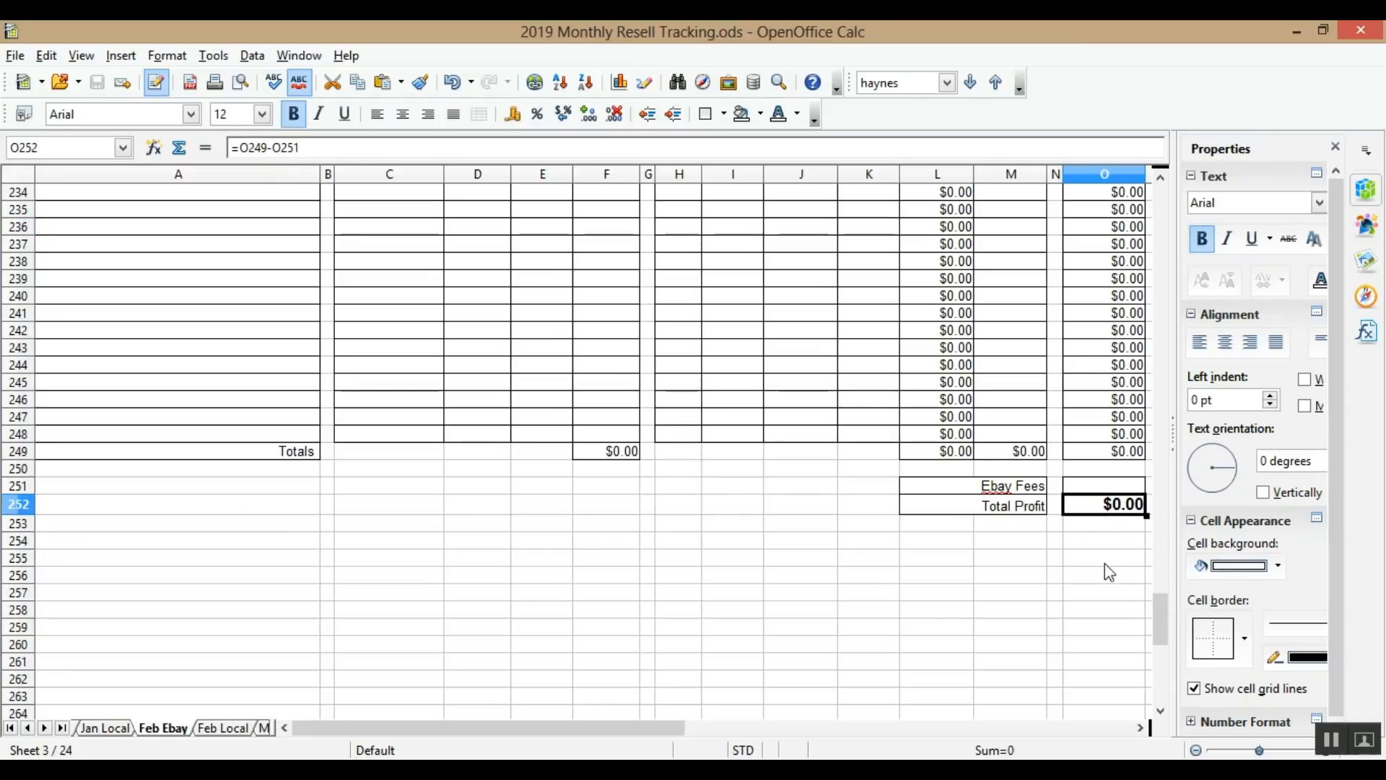
- Look over the Feb Ebay sheet's column headings and its blank rows below, ending at the header
drag(1166, 625, 1164, 213)
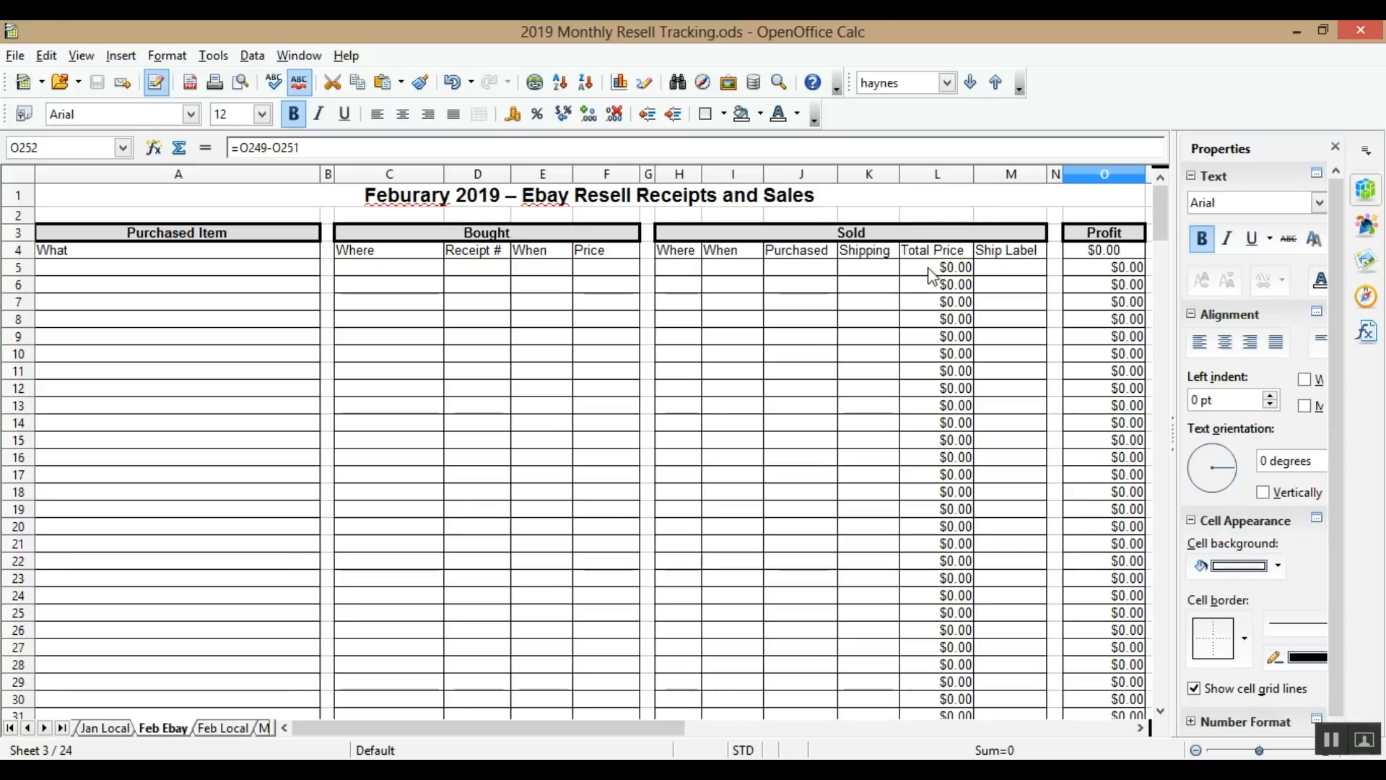
scroll(917, 303, down, 10)
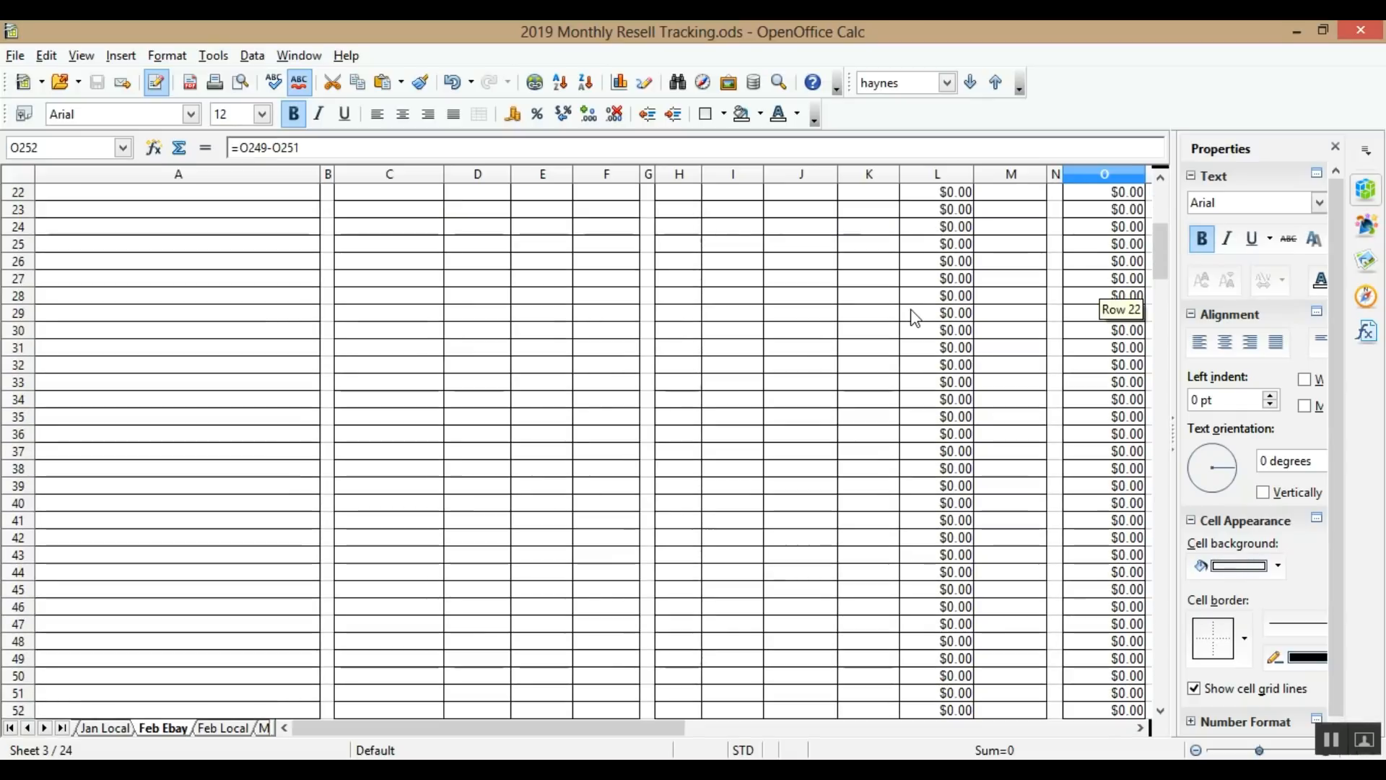
scroll(916, 318, up, 10)
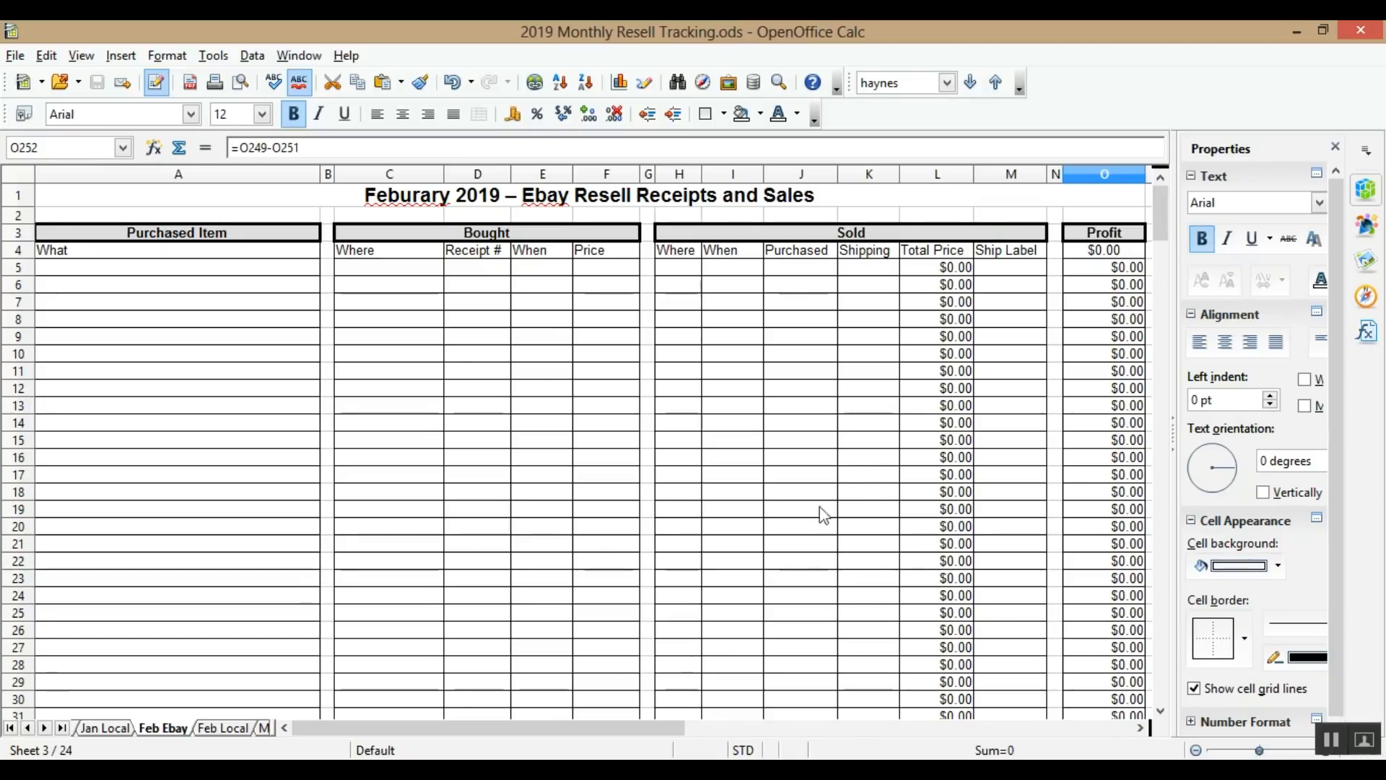
scroll(1163, 309, down, 13)
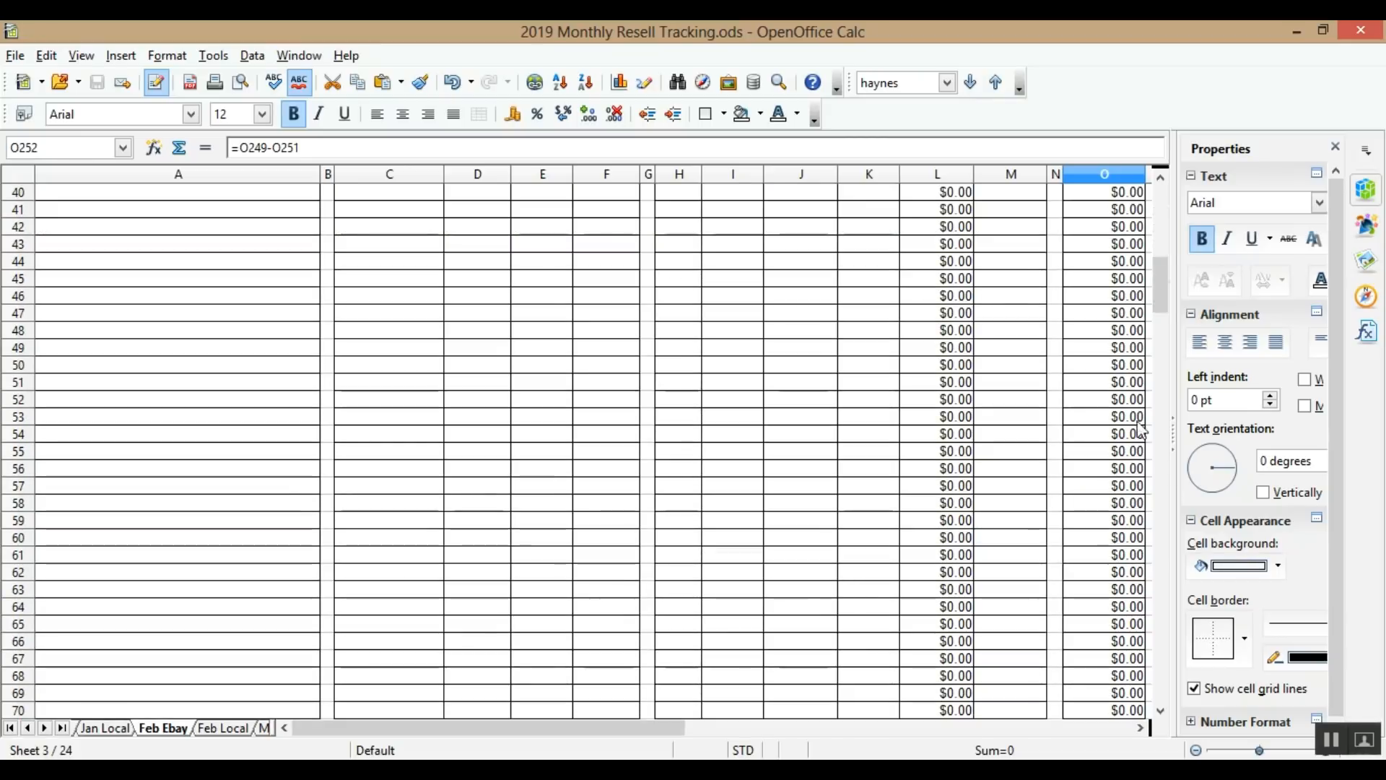
scroll(1162, 309, up, 13)
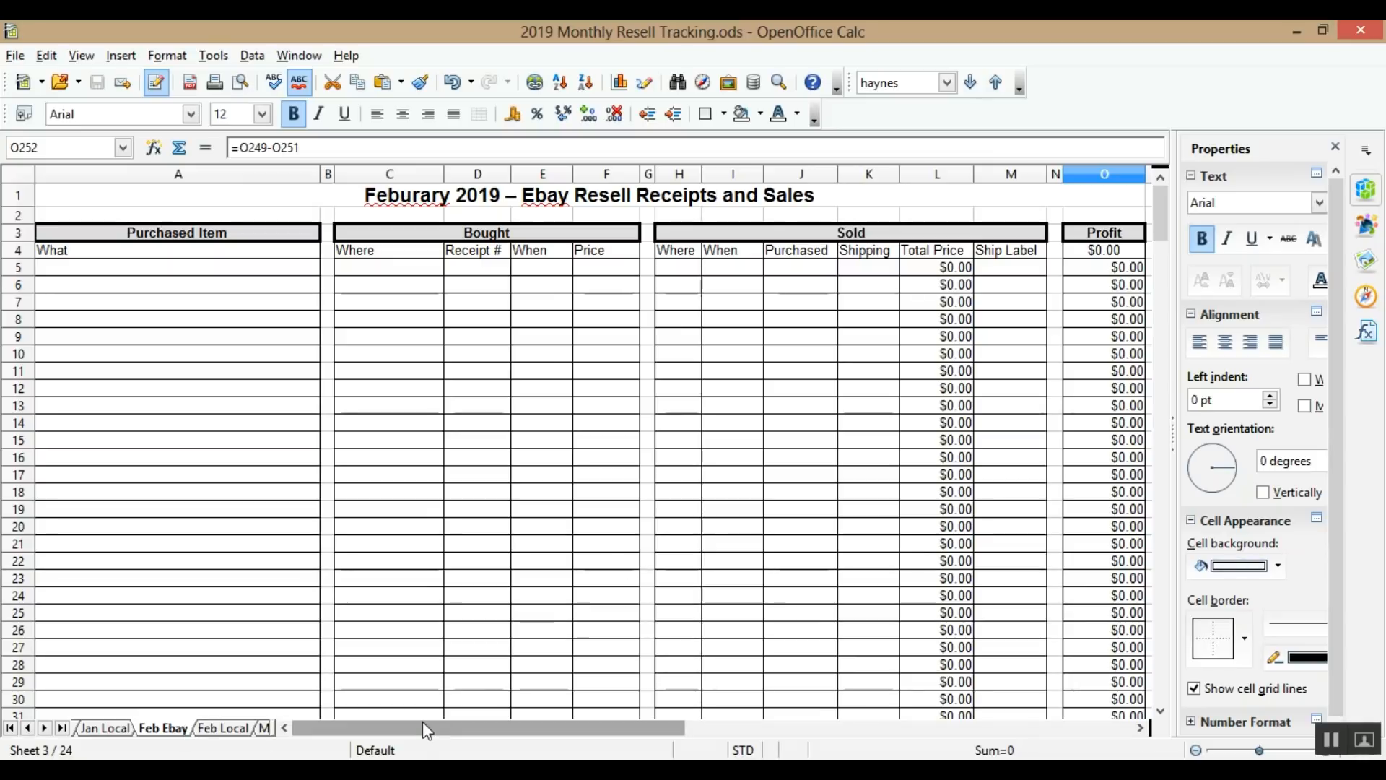
- Switch back to the Jan Ebay sheet and view its header and first entries
click(28, 727)
click(90, 729)
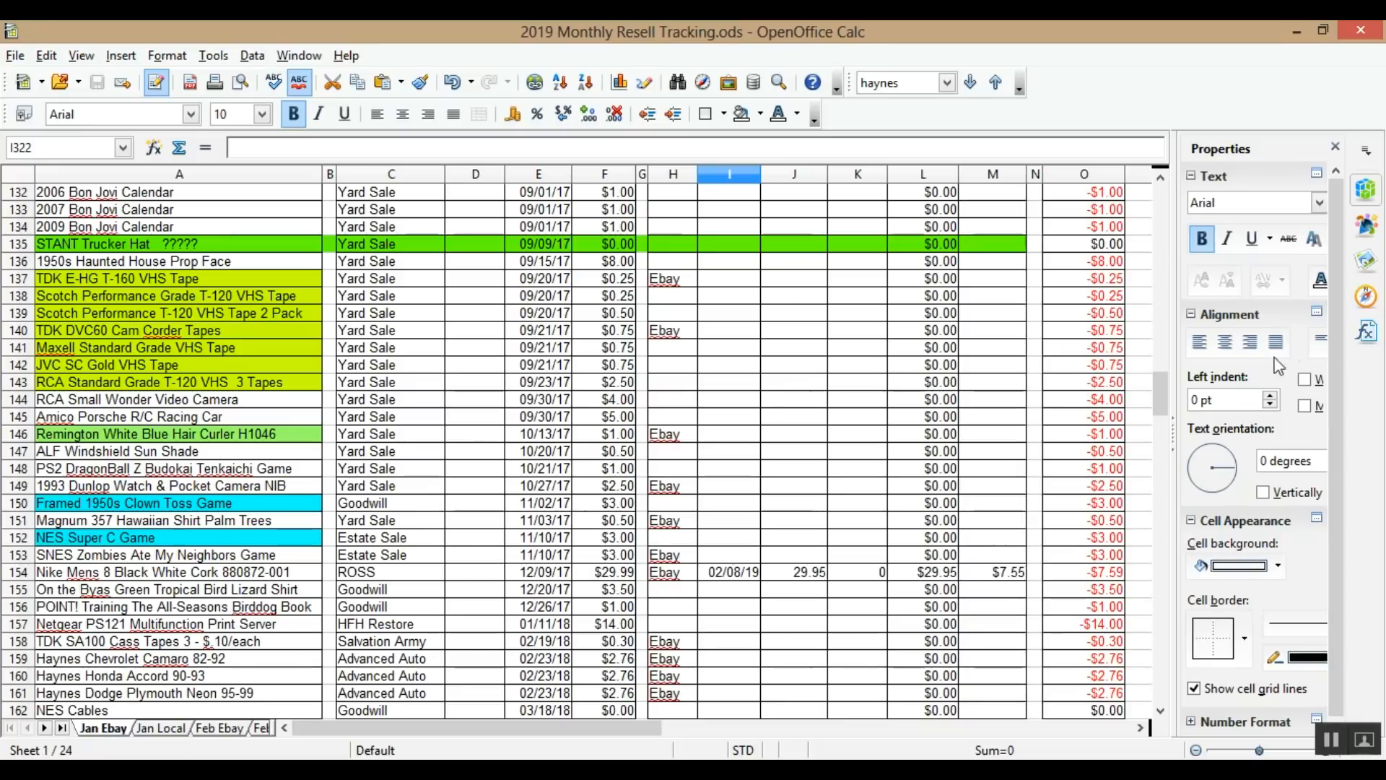
drag(1169, 396, 1166, 198)
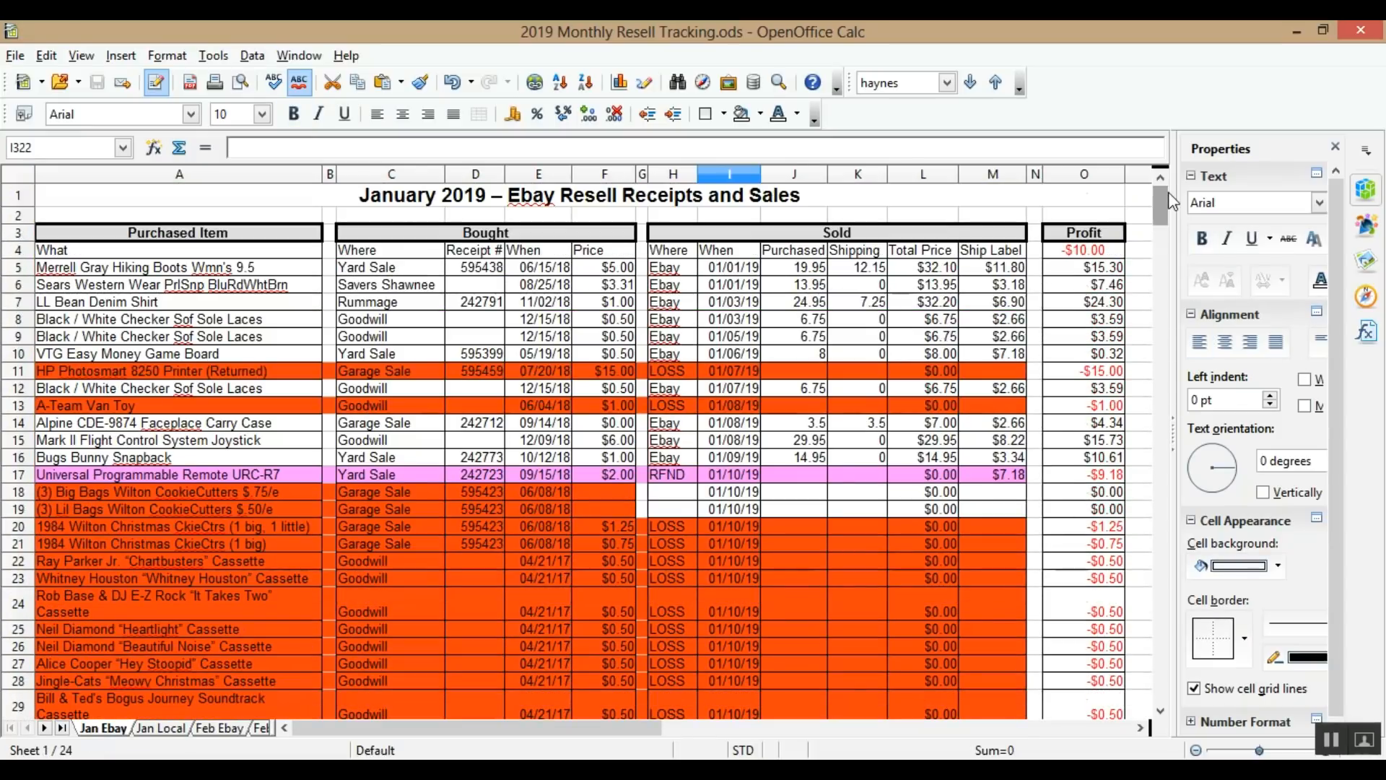